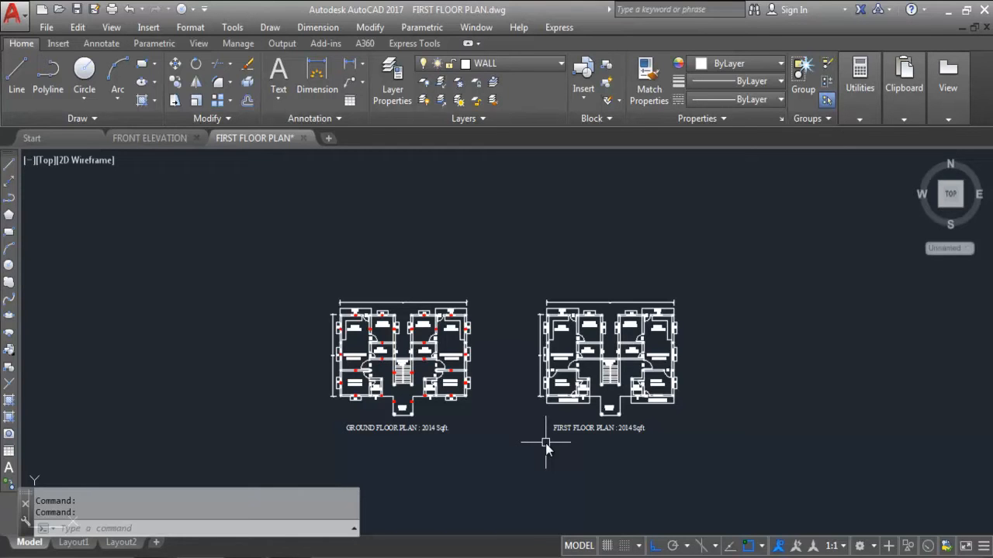
In the FRONT ELEVATION drawing, draw a horizontal line about 90' long above the ground floor plan.
{"action": "left_click", "coordinate": [151, 137]}
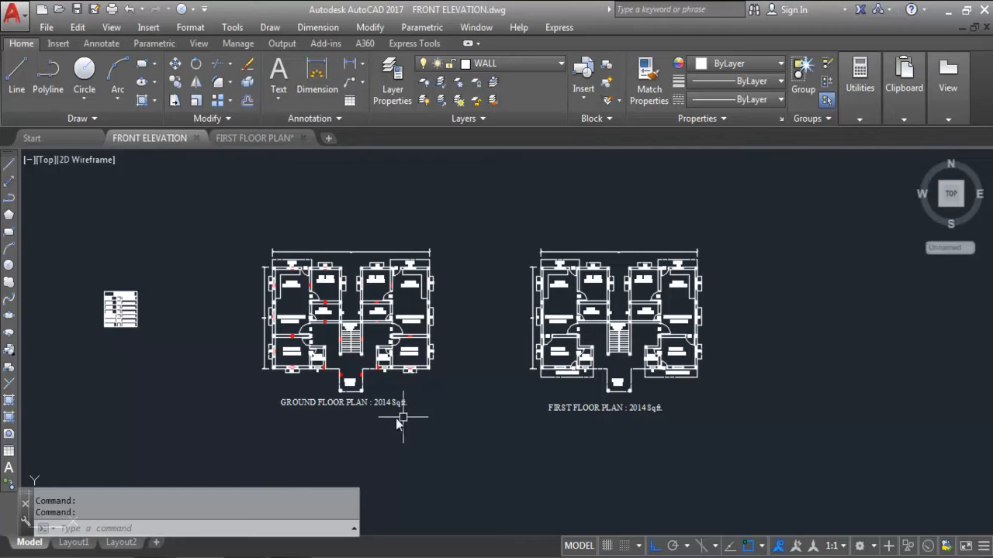
{"action": "middle_click_drag", "start_coordinate": [397, 384], "coordinate": [482, 399]}
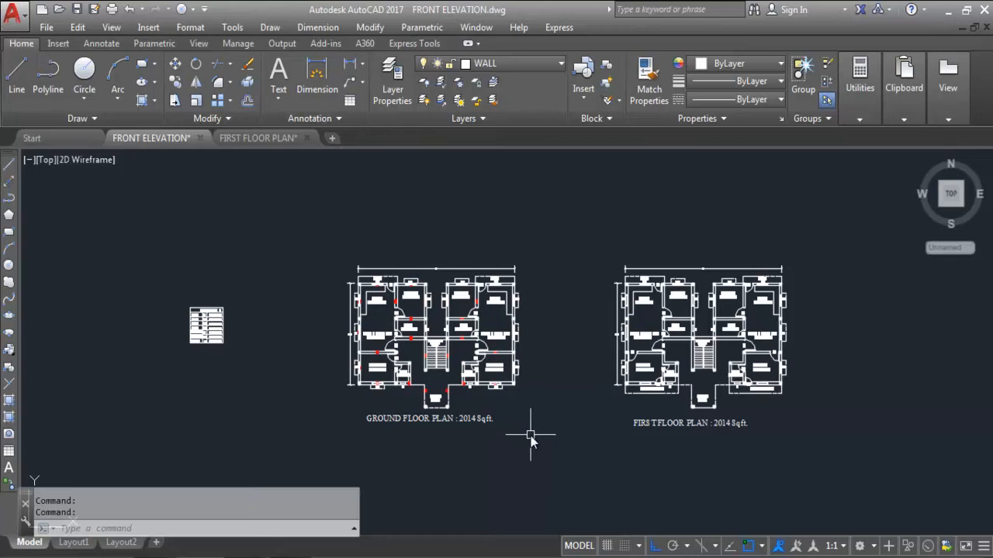
{"action": "type", "text": "L"}
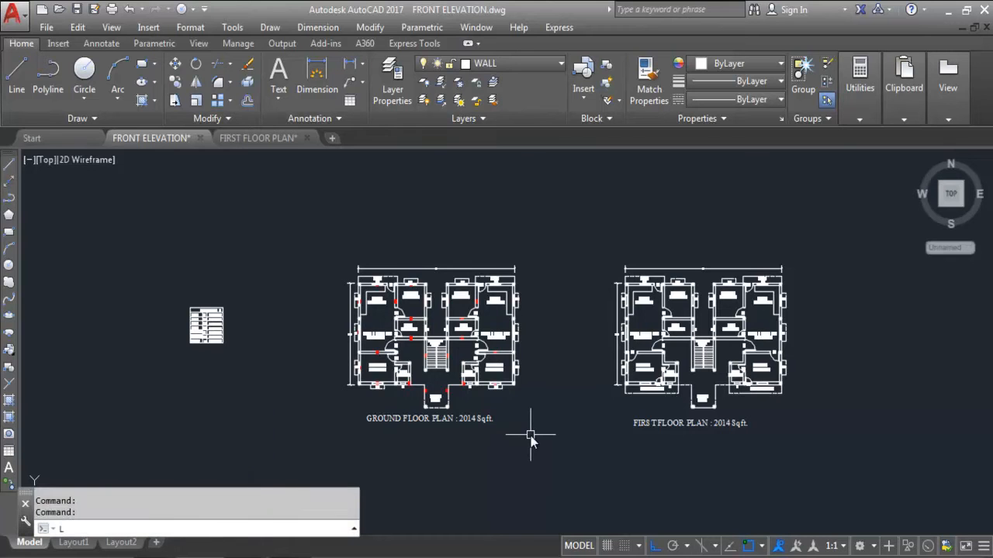
{"action": "key", "text": "Return"}
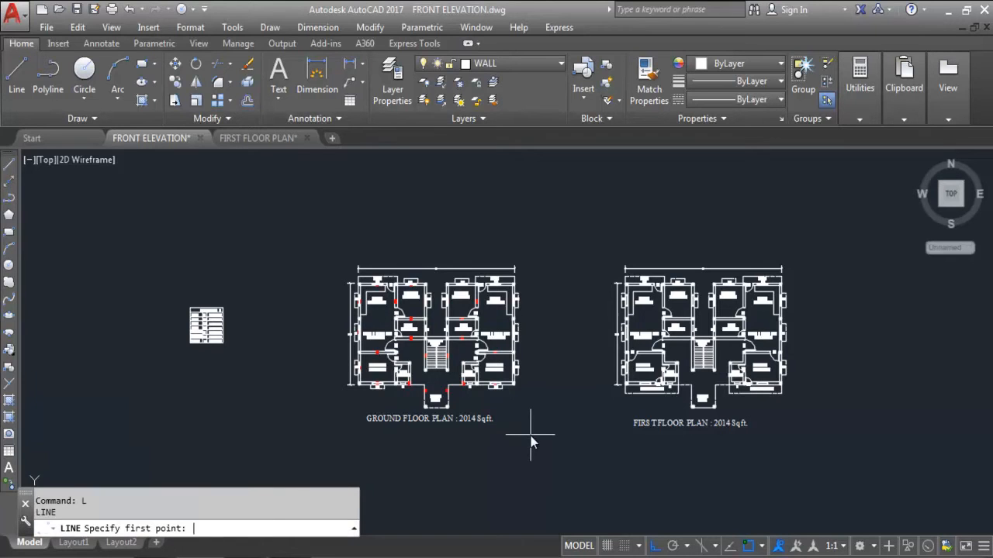
{"action": "left_click", "coordinate": [310, 228]}
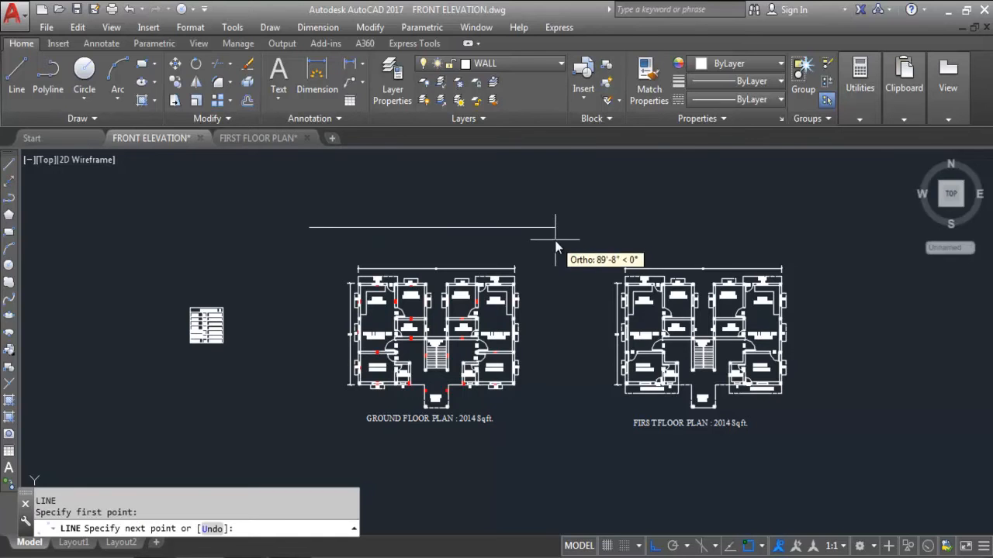
{"action": "left_click", "coordinate": [556, 227]}
{"action": "key", "text": "Escape"}
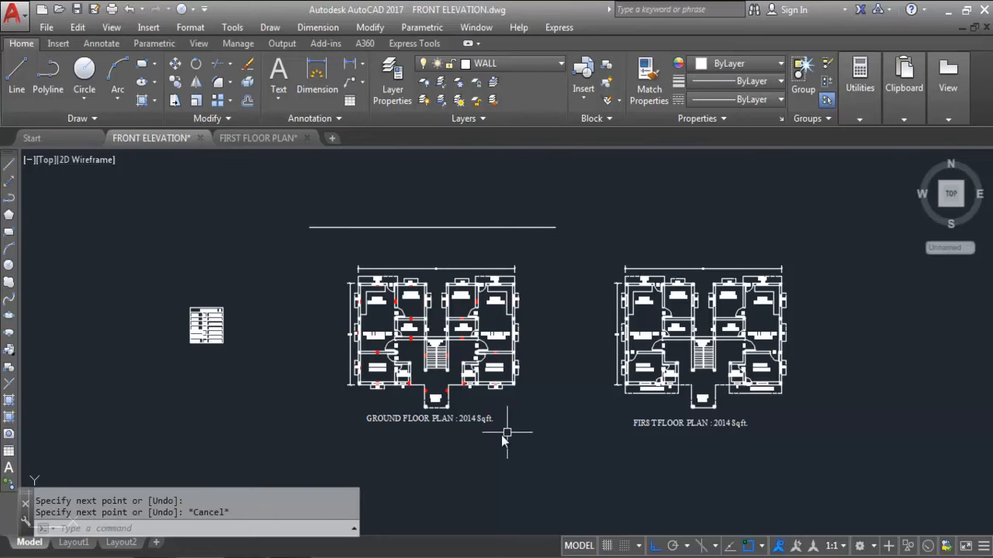
Copy the "Single Room" label from the ground floor plan and paste it beside the right end of the new horizontal line.
{"action": "scroll", "coordinate": [532, 410], "scroll_direction": "up", "scroll_amount": 6}
{"action": "left_click", "coordinate": [500, 358]}
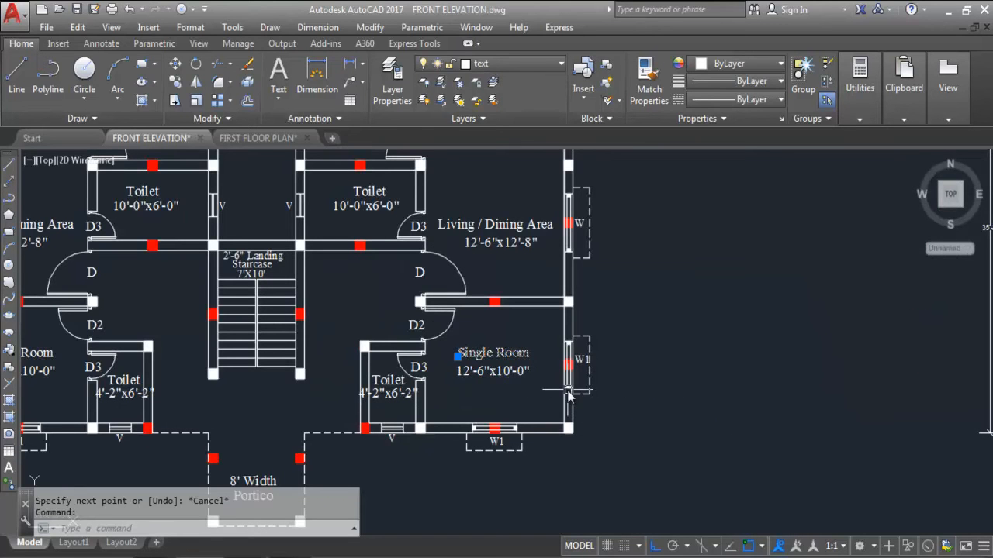
{"action": "key", "text": "ctrl+shift+c"}
{"action": "left_click", "coordinate": [518, 356]}
{"action": "key", "text": "ctrl+v"}
{"action": "scroll", "coordinate": [525, 466], "scroll_direction": "down", "scroll_amount": 8}
{"action": "scroll", "coordinate": [598, 300], "scroll_direction": "up", "scroll_amount": 8}
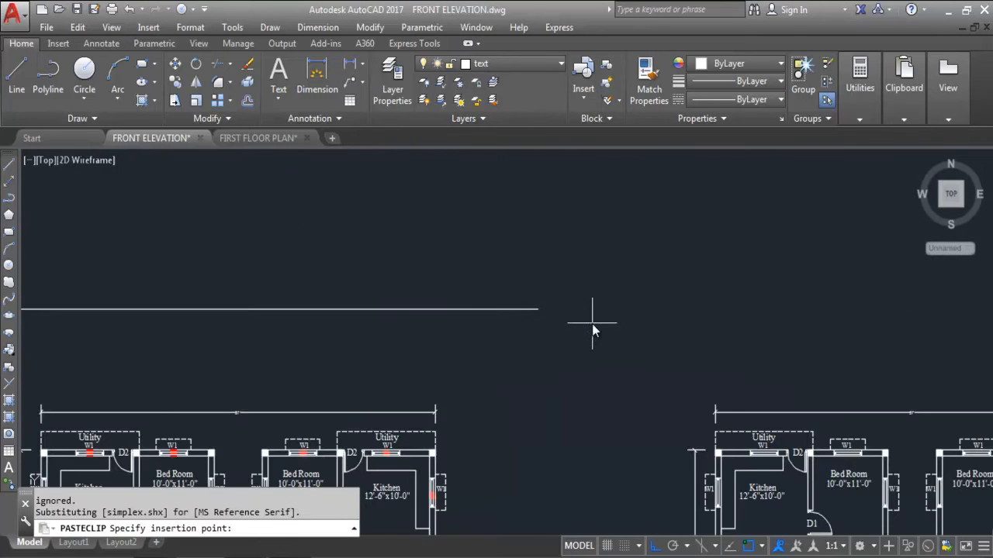
{"action": "left_click", "coordinate": [653, 312]}
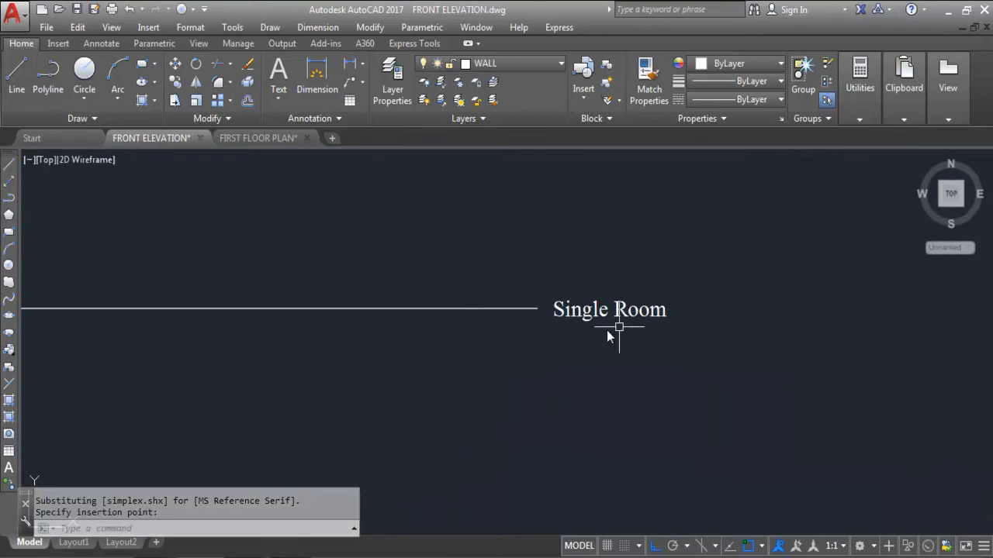
Change the pasted label's text to "G.L." to mark the ground level line.
{"action": "double_click", "coordinate": [581, 309]}
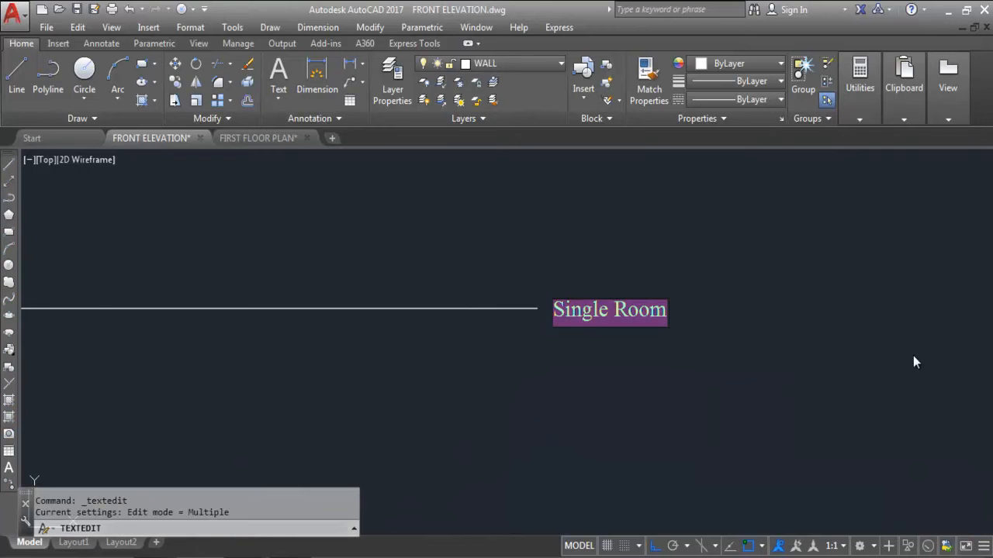
{"action": "type", "text": "G.L."}
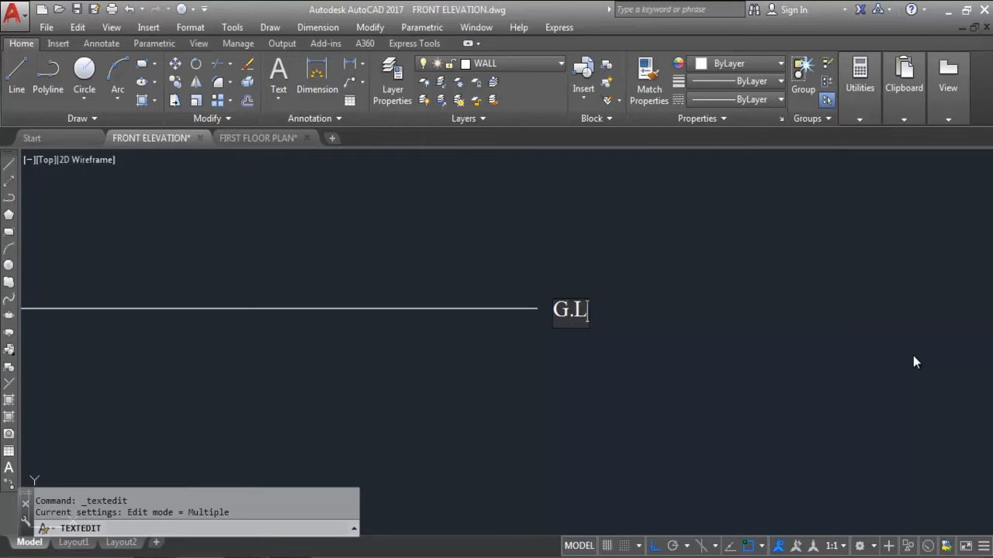
{"action": "left_click", "coordinate": [672, 348]}
{"action": "scroll", "coordinate": [811, 310], "scroll_direction": "down", "scroll_amount": 4}
{"action": "key", "text": "Escape"}
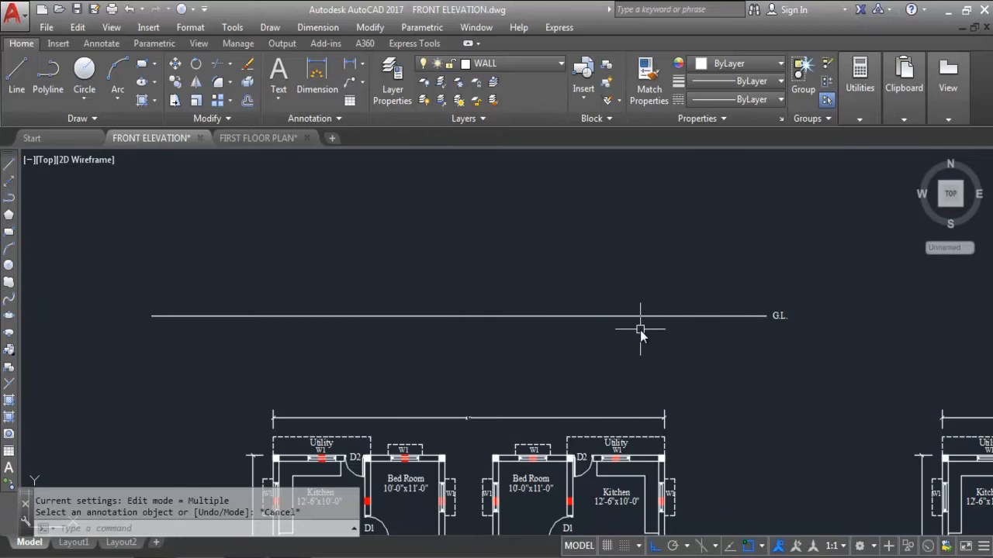
Offset the ground level line upward by 2'6" to create the plinth level line.
{"action": "scroll", "coordinate": [642, 330], "scroll_direction": "down", "scroll_amount": 2}
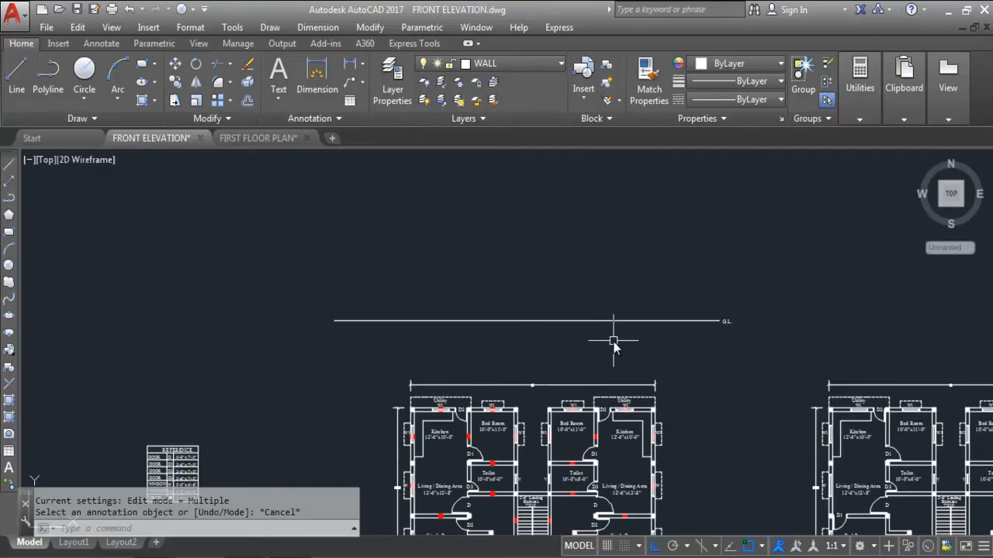
{"action": "type", "text": "o"}
{"action": "key", "text": "Return"}
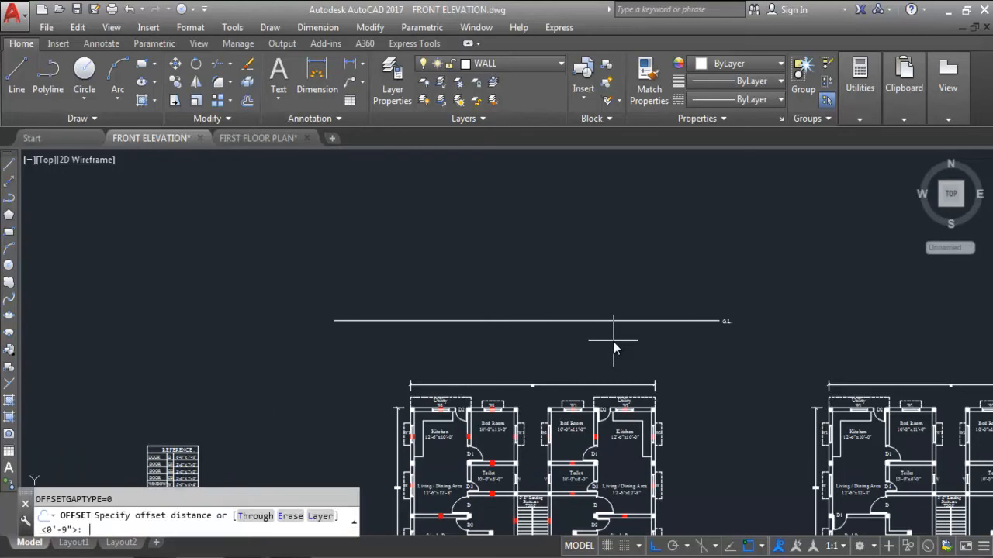
{"action": "type", "text": "2'6"}
{"action": "key", "text": "Return"}
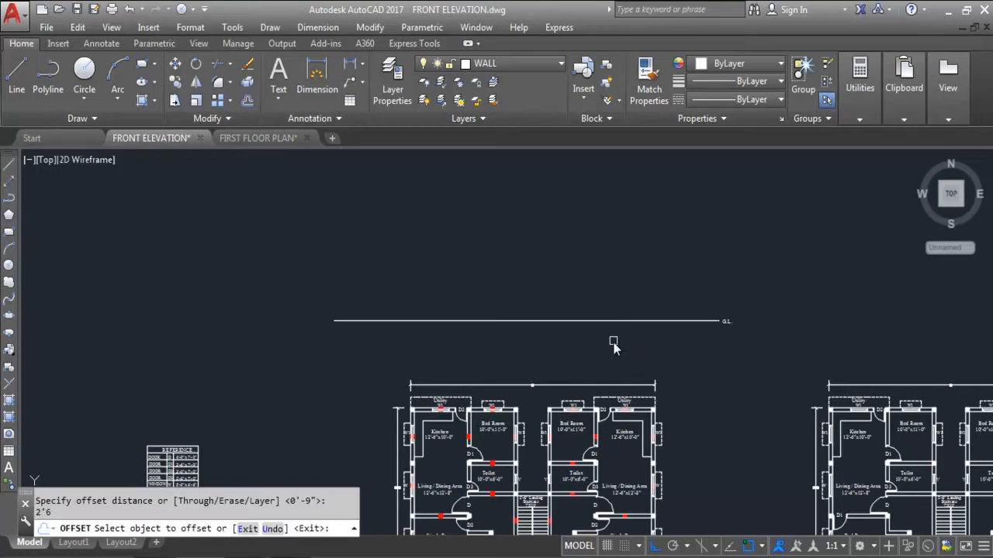
{"action": "left_click", "coordinate": [576, 319]}
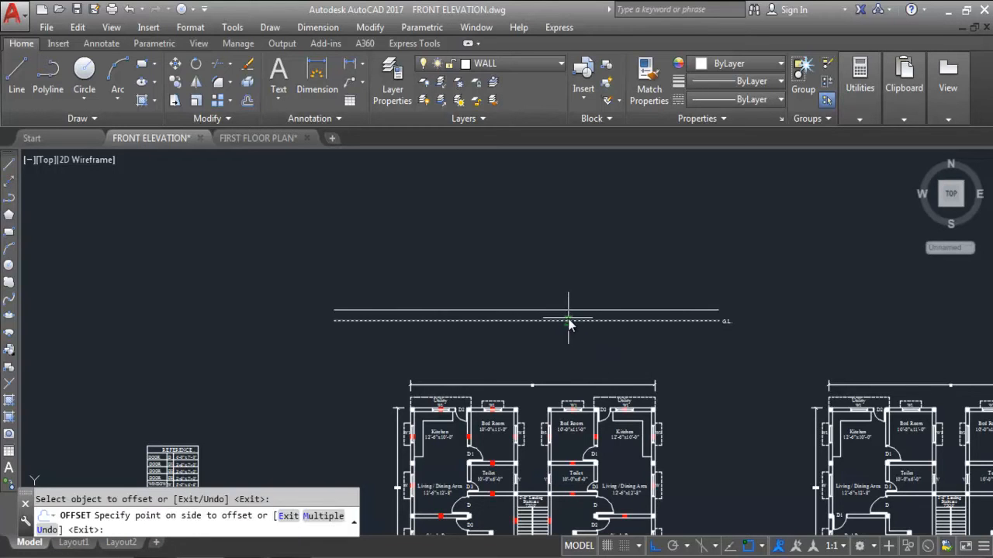
{"action": "left_click", "coordinate": [566, 237]}
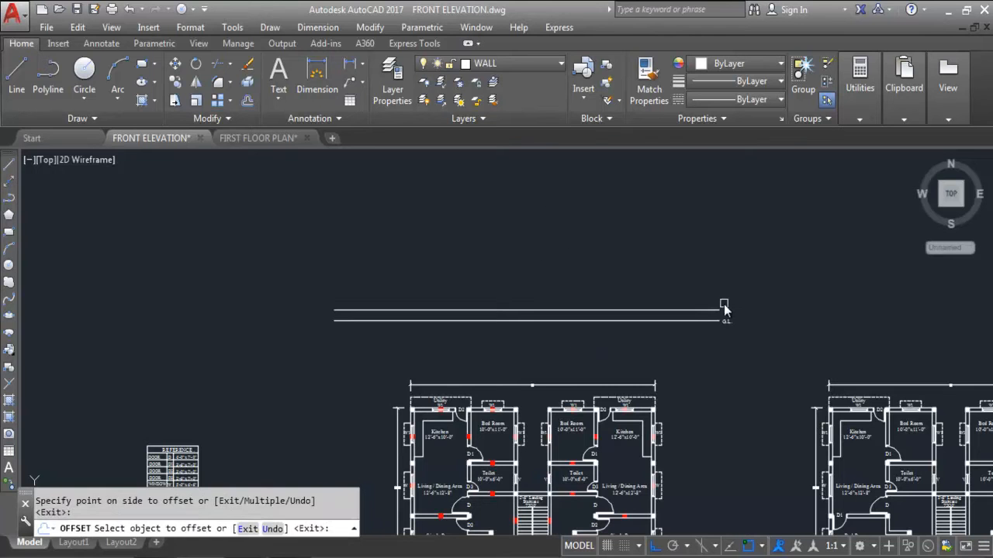
{"action": "key", "text": "Escape"}
Copy the "G.L." label straight up to sit beside the end of the upper line.
{"action": "scroll", "coordinate": [707, 318], "scroll_direction": "up", "scroll_amount": 3}
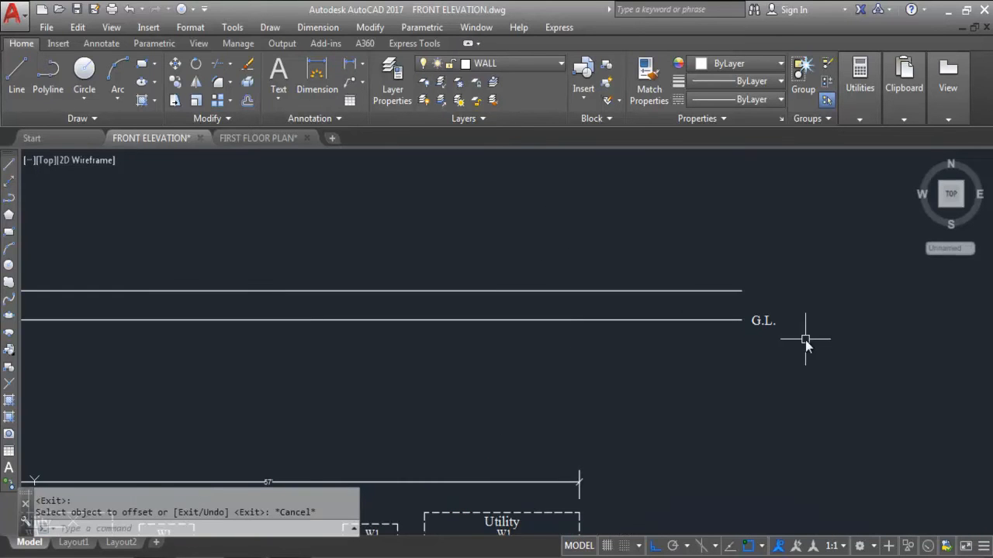
{"action": "scroll", "coordinate": [762, 325], "scroll_direction": "up", "scroll_amount": 2}
{"action": "left_click", "coordinate": [739, 330]}
{"action": "type", "text": "co"}
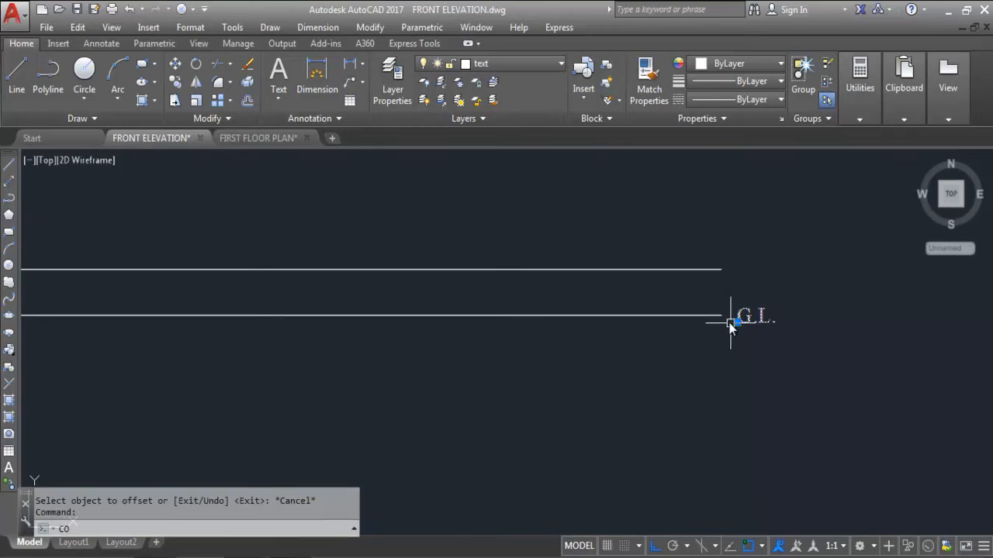
{"action": "key", "text": "Return"}
{"action": "left_click", "coordinate": [797, 408]}
{"action": "left_click", "coordinate": [792, 365]}
{"action": "key", "text": "Escape"}
Change the upper copied label's text to "P.L." to mark the plinth level line.
{"action": "scroll", "coordinate": [747, 279], "scroll_direction": "up", "scroll_amount": 5}
{"action": "double_click", "coordinate": [753, 260]}
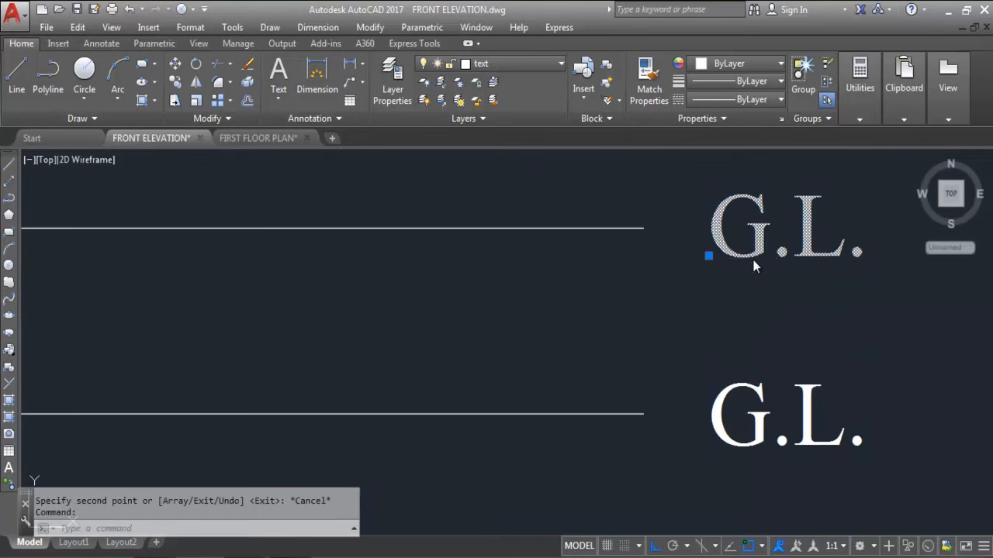
{"action": "type", "text": "P.L."}
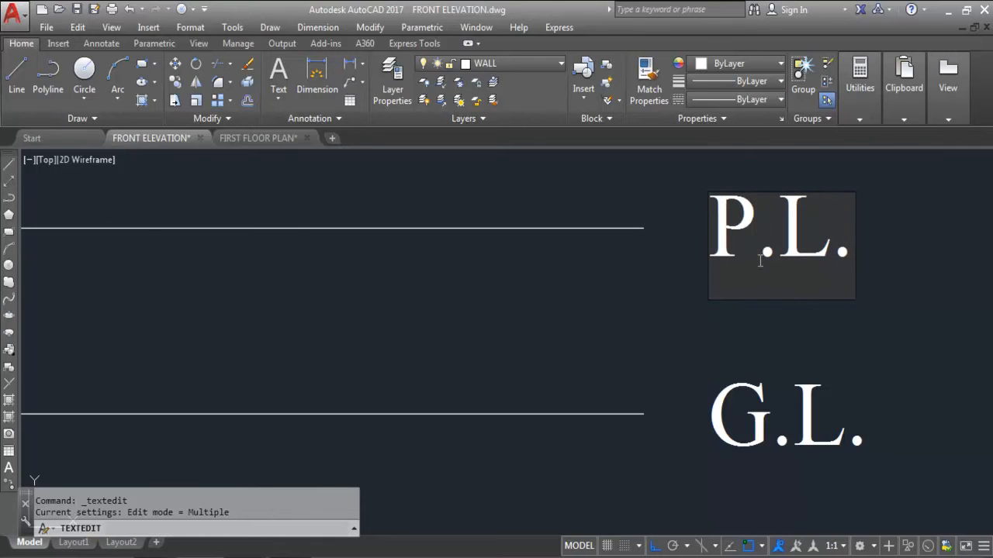
{"action": "key", "text": "Return"}
{"action": "scroll", "coordinate": [687, 379], "scroll_direction": "down", "scroll_amount": 3}
{"action": "scroll", "coordinate": [690, 385], "scroll_direction": "down", "scroll_amount": 2}
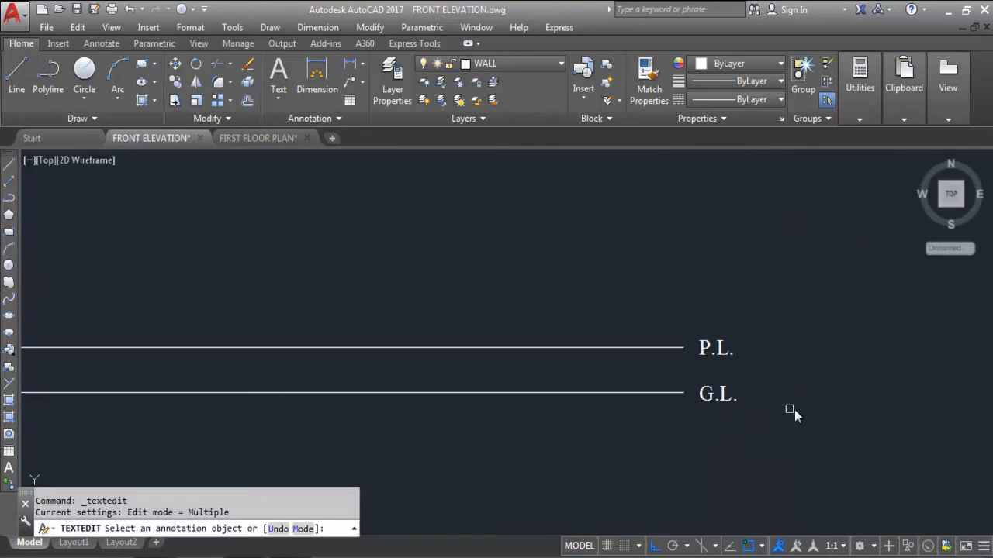
{"action": "key", "text": "Escape"}
{"action": "scroll", "coordinate": [809, 406], "scroll_direction": "down", "scroll_amount": 2}
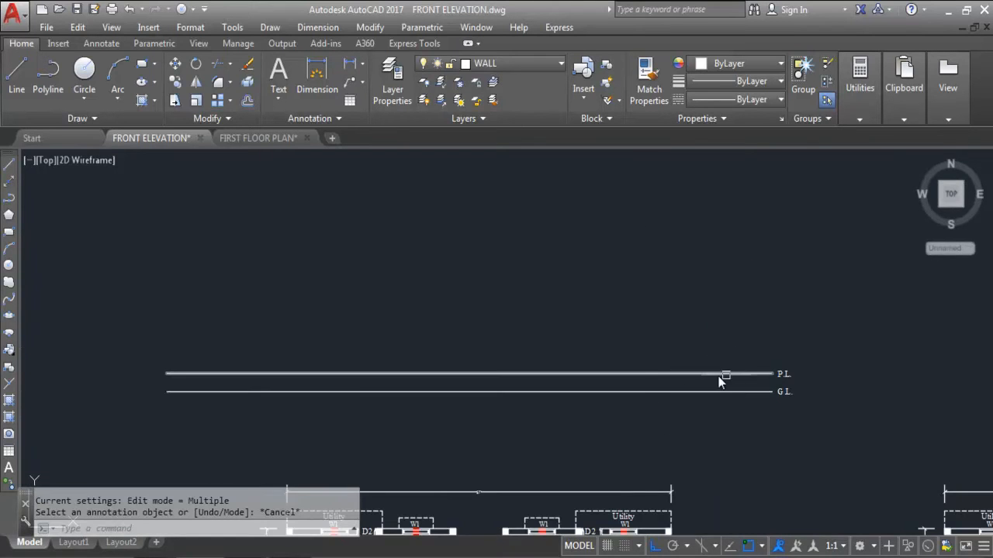
{"action": "scroll", "coordinate": [706, 355], "scroll_direction": "down", "scroll_amount": 3}
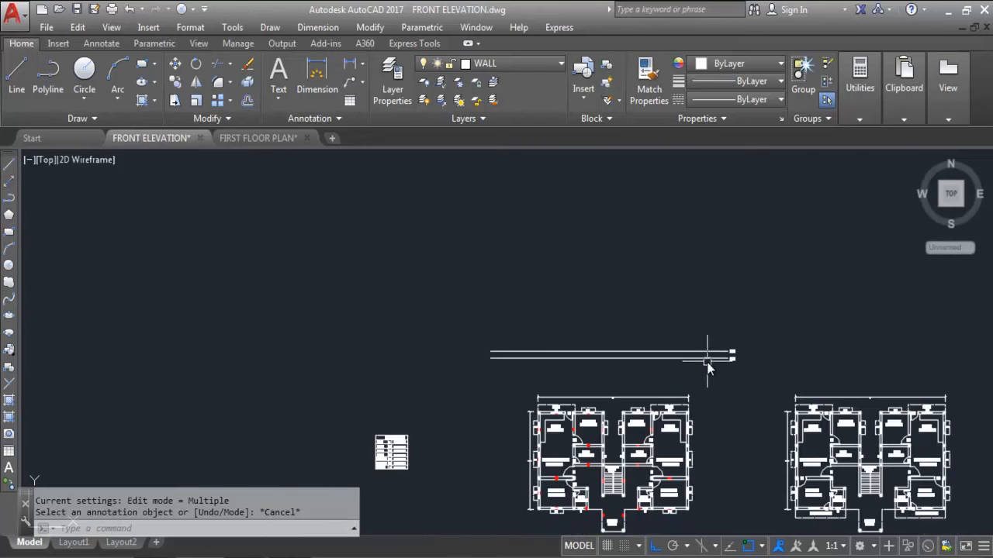
{"action": "scroll", "coordinate": [707, 356], "scroll_direction": "up", "scroll_amount": 2}
{"action": "scroll", "coordinate": [630, 295], "scroll_direction": "down", "scroll_amount": 3}
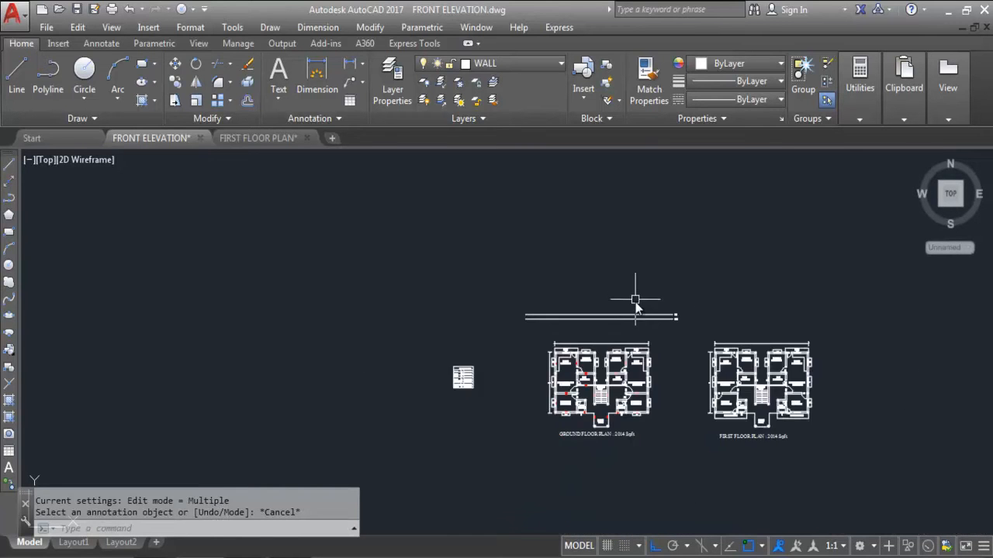
{"action": "scroll", "coordinate": [636, 287], "scroll_direction": "up", "scroll_amount": 1}
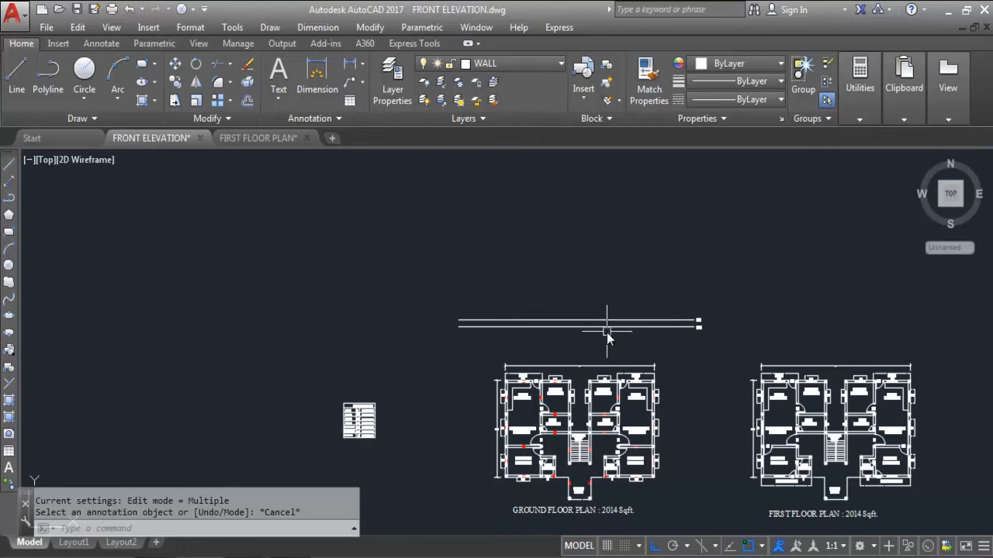
{"action": "scroll", "coordinate": [593, 293], "scroll_direction": "down", "scroll_amount": 2}
Move the ground floor plan's title straight down by about 7' to leave more space below the portico.
{"action": "scroll", "coordinate": [595, 403], "scroll_direction": "up", "scroll_amount": 4}
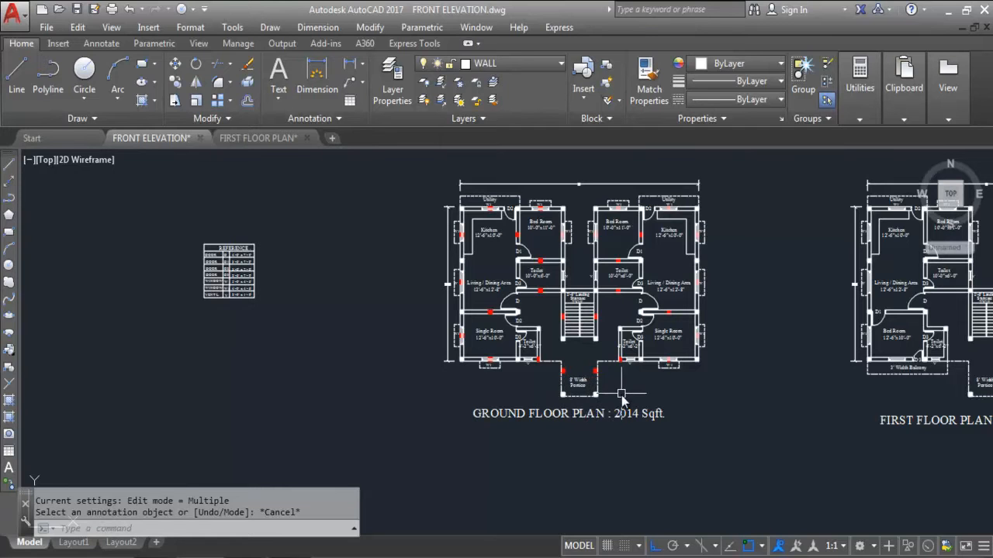
{"action": "left_click", "coordinate": [571, 416]}
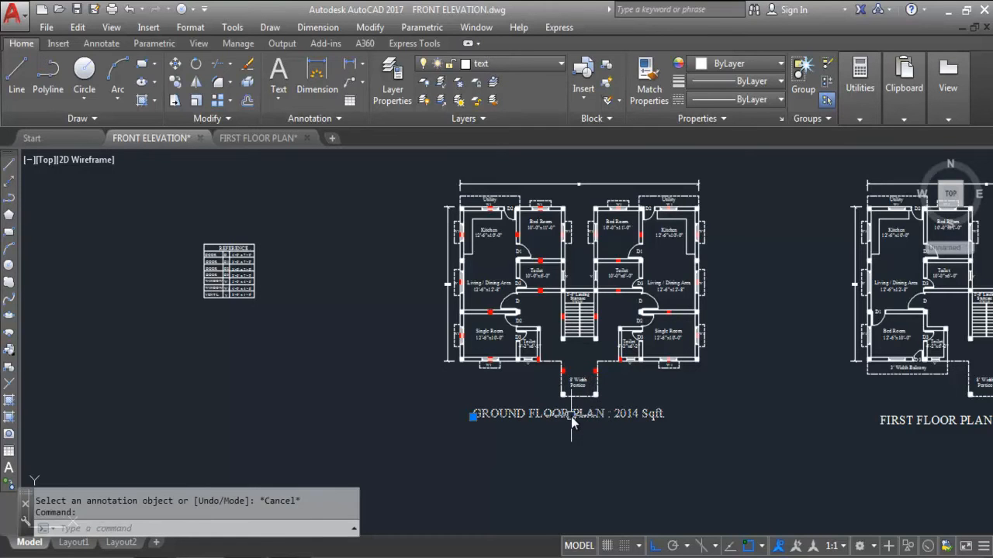
{"action": "type", "text": "M"}
{"action": "key", "text": "Return"}
{"action": "left_click", "coordinate": [574, 419]}
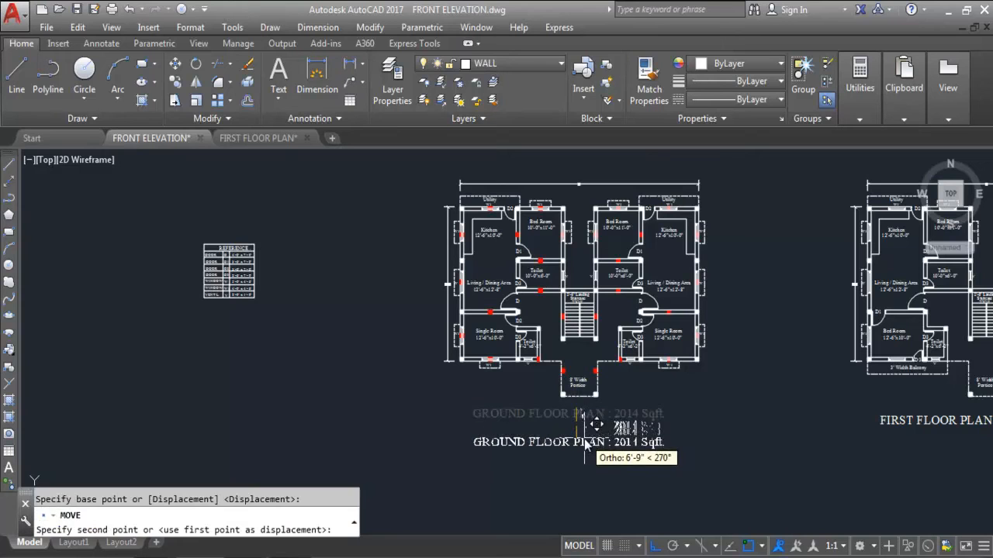
{"action": "left_click", "coordinate": [593, 449]}
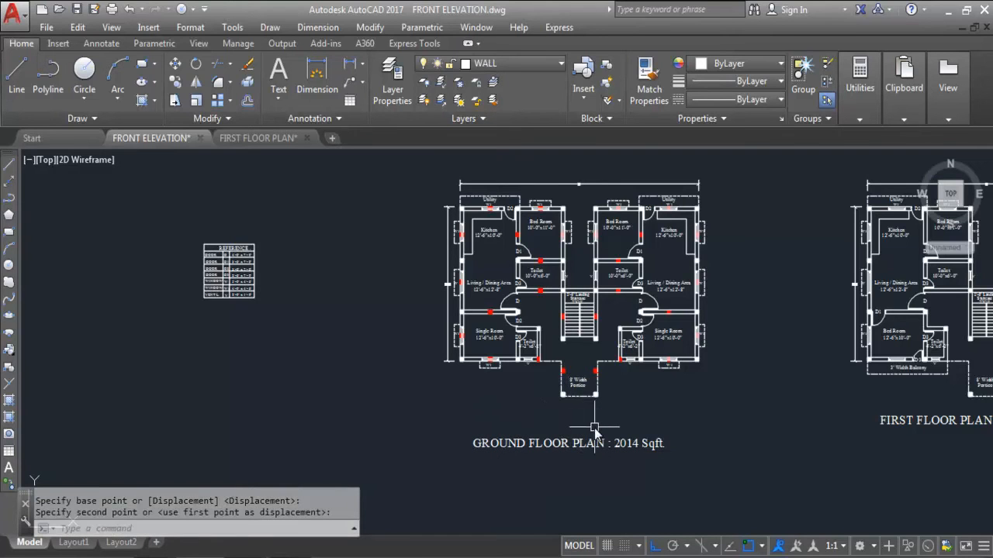
{"action": "scroll", "coordinate": [591, 426], "scroll_direction": "down", "scroll_amount": 2}
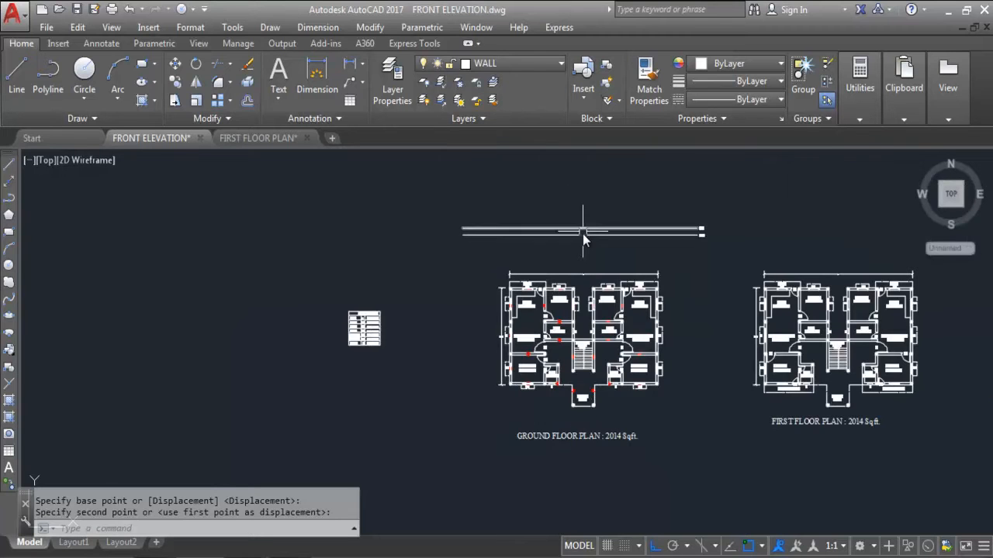
{"action": "scroll", "coordinate": [601, 419], "scroll_direction": "up", "scroll_amount": 2}
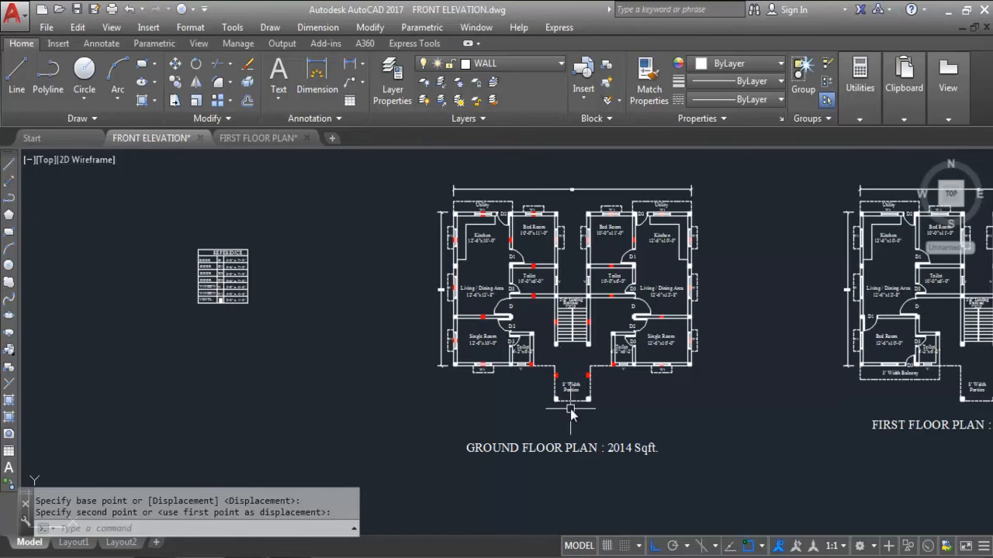
{"action": "scroll", "coordinate": [572, 397], "scroll_direction": "up", "scroll_amount": 4}
{"action": "scroll", "coordinate": [572, 396], "scroll_direction": "down", "scroll_amount": 4}
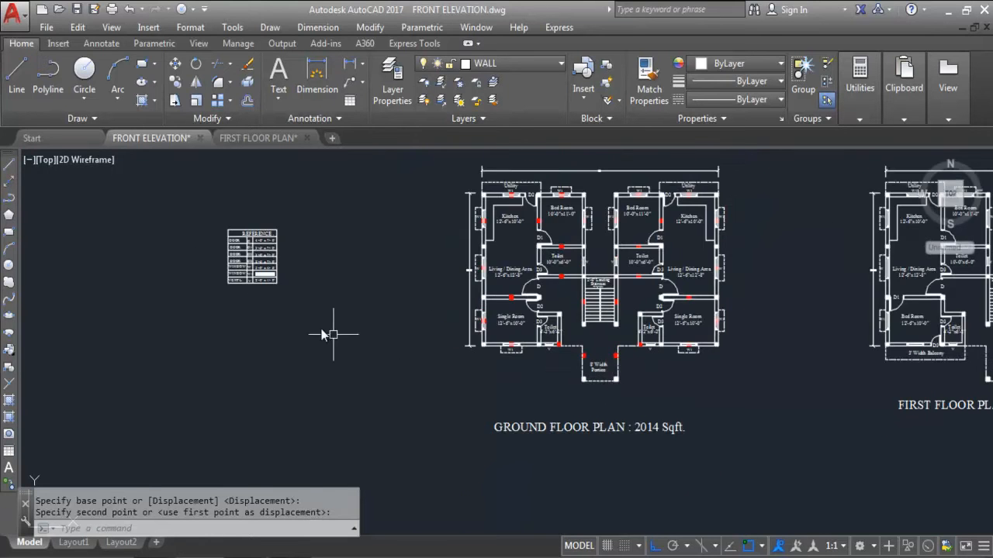
Copy the size texts of doors D to D3 and window W below the reference table and delete the stray table line copied with them.
{"action": "scroll", "coordinate": [232, 237], "scroll_direction": "up", "scroll_amount": 4}
{"action": "left_click", "coordinate": [315, 258]}
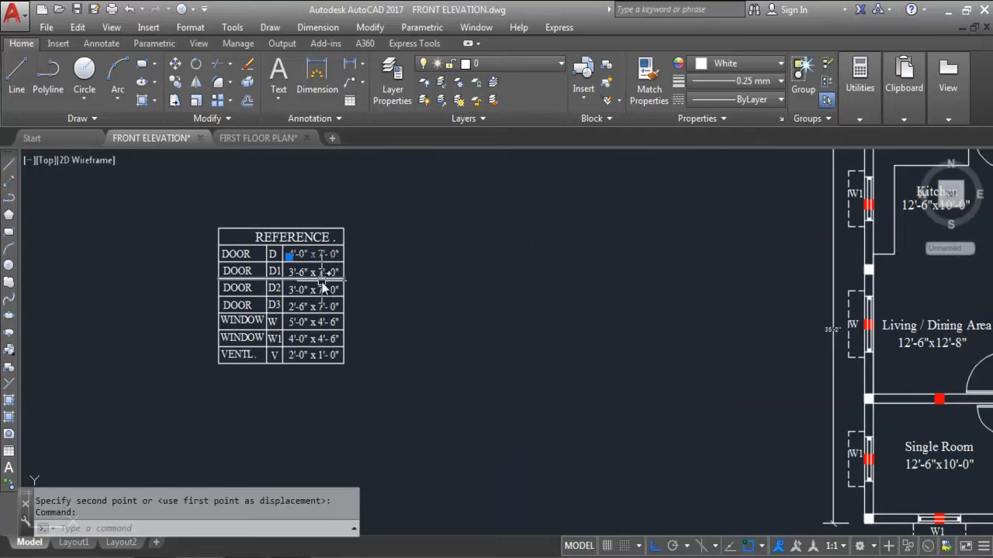
{"action": "left_click", "coordinate": [324, 277]}
{"action": "left_click", "coordinate": [326, 295]}
{"action": "left_click", "coordinate": [324, 291]}
{"action": "left_click", "coordinate": [323, 308]}
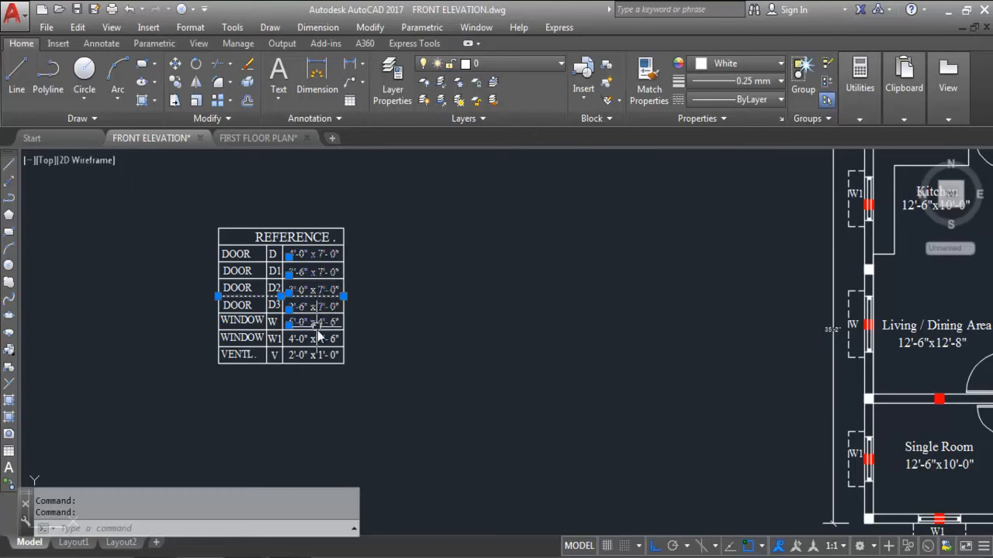
{"action": "type", "text": "co"}
{"action": "key", "text": "Return"}
{"action": "left_click", "coordinate": [307, 271]}
{"action": "left_click", "coordinate": [328, 411]}
{"action": "key", "text": "Escape"}
{"action": "left_click", "coordinate": [256, 443]}
{"action": "key", "text": "Delete"}
Change the first copied text below the reference table to "Total tread - 3'".
{"action": "scroll", "coordinate": [321, 403], "scroll_direction": "up", "scroll_amount": 2}
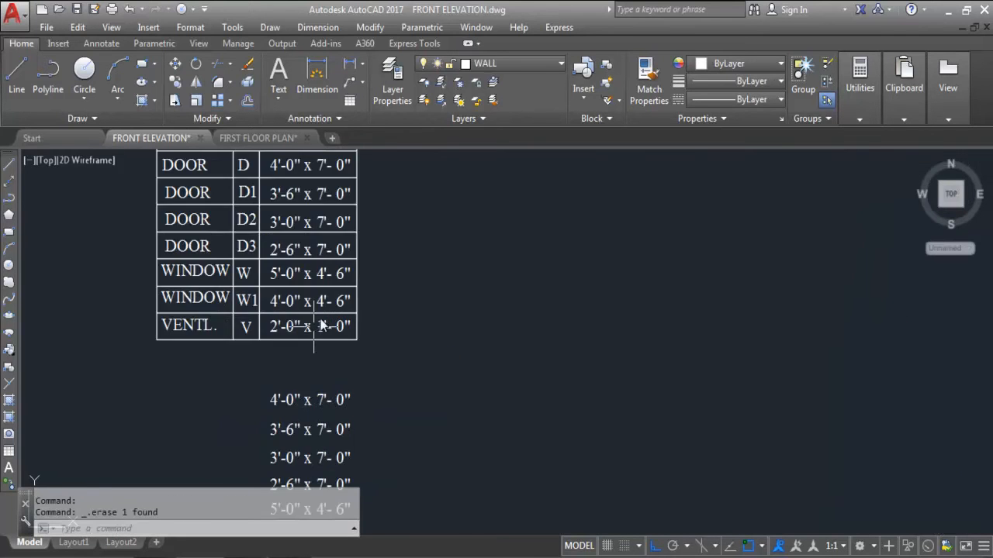
{"action": "scroll", "coordinate": [299, 375], "scroll_direction": "down", "scroll_amount": 2}
{"action": "left_click", "coordinate": [287, 371]}
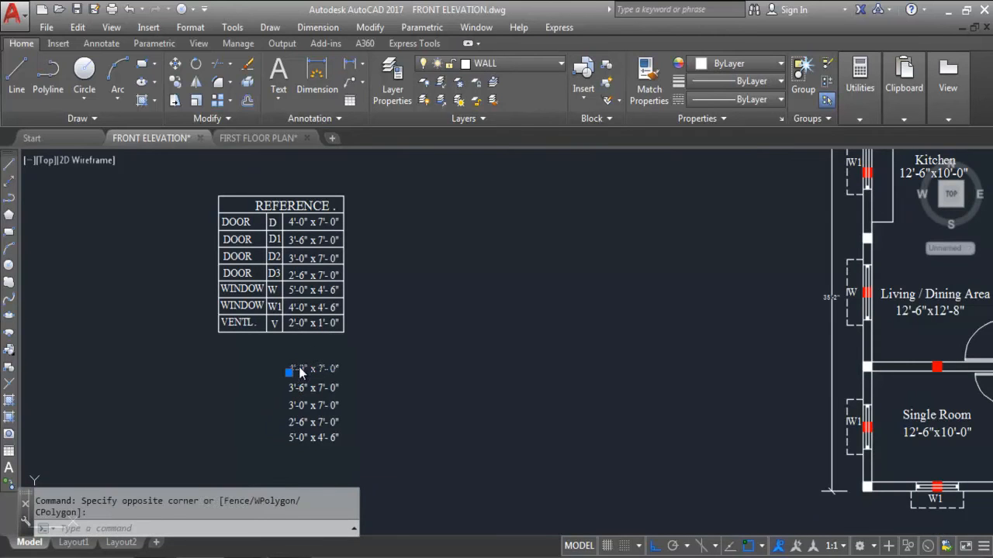
{"action": "double_click", "coordinate": [301, 371]}
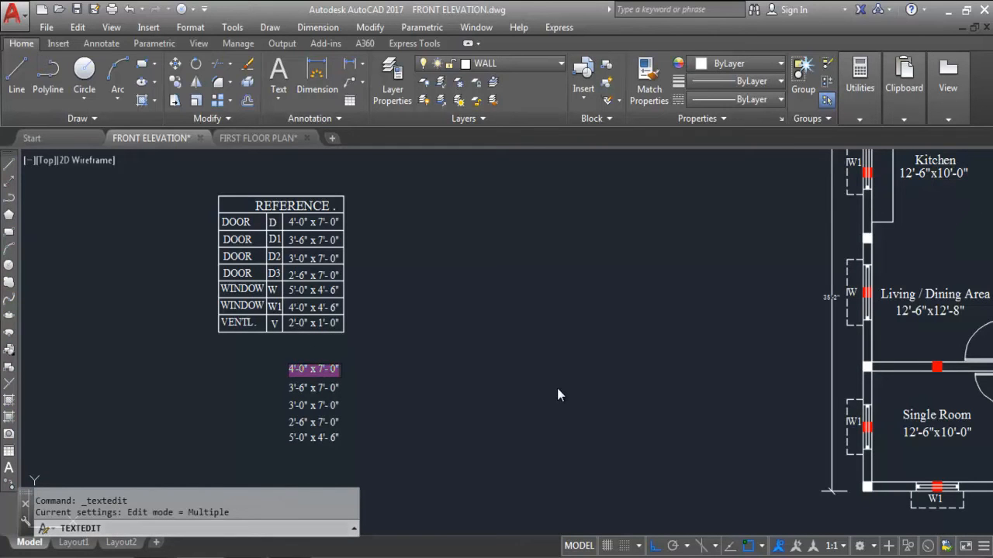
{"action": "type", "text": "T"}
{"action": "key", "text": "Caps_Lock"}
{"action": "type", "text": "otal tread"}
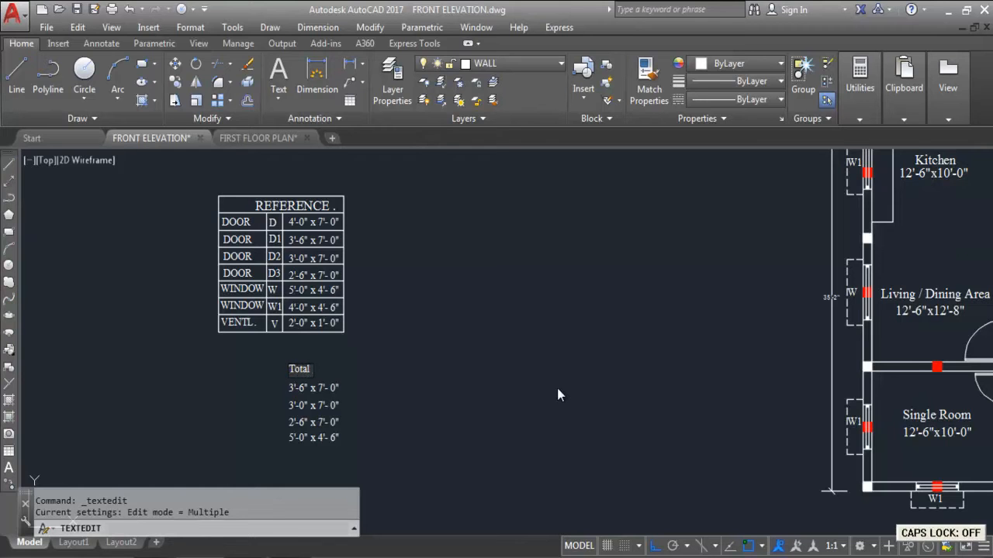
{"action": "type", "text": " -"}
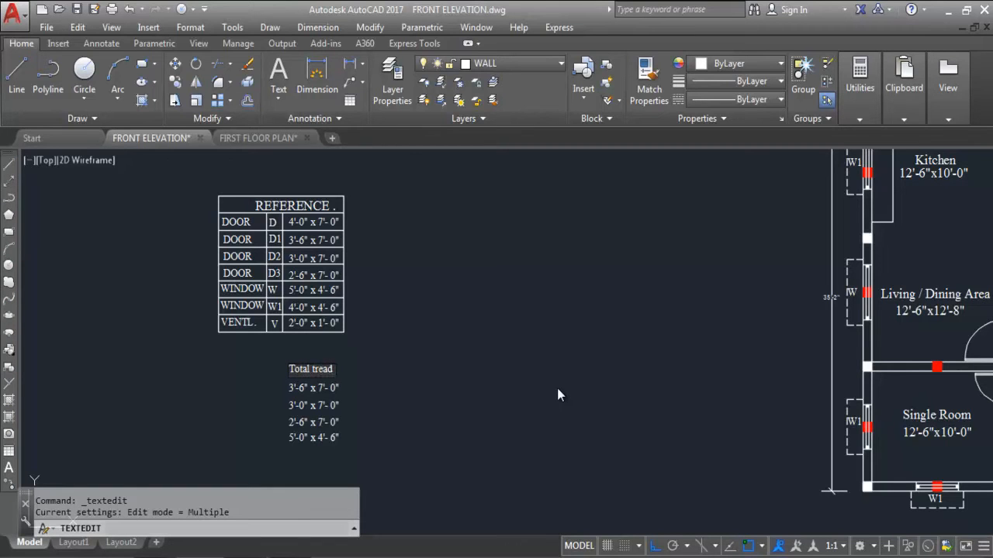
{"action": "type", "text": " 3'"}
{"action": "key", "text": "Return"}
Change the second copied text to "Length of one tread - 9"".
{"action": "scroll", "coordinate": [371, 382], "scroll_direction": "up", "scroll_amount": 2}
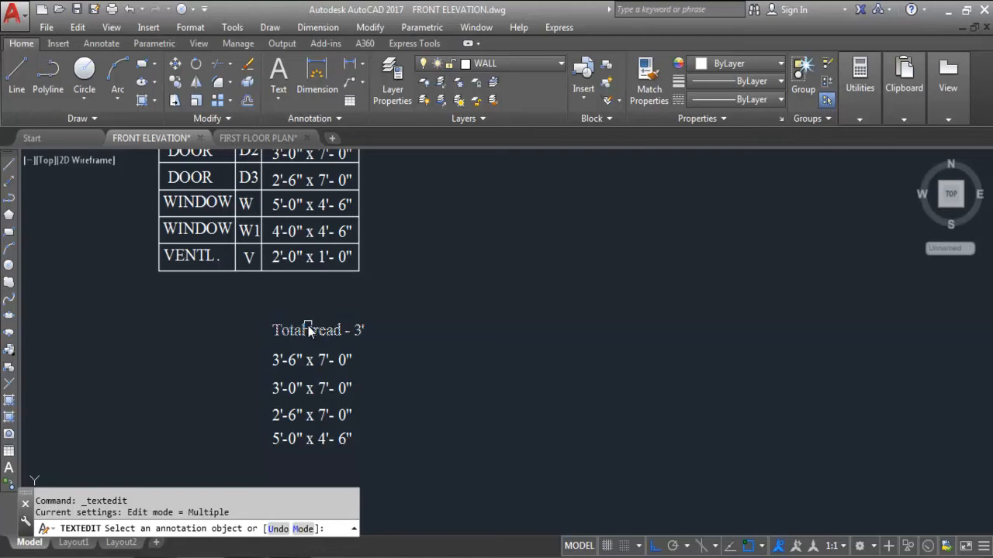
{"action": "left_click", "coordinate": [322, 361]}
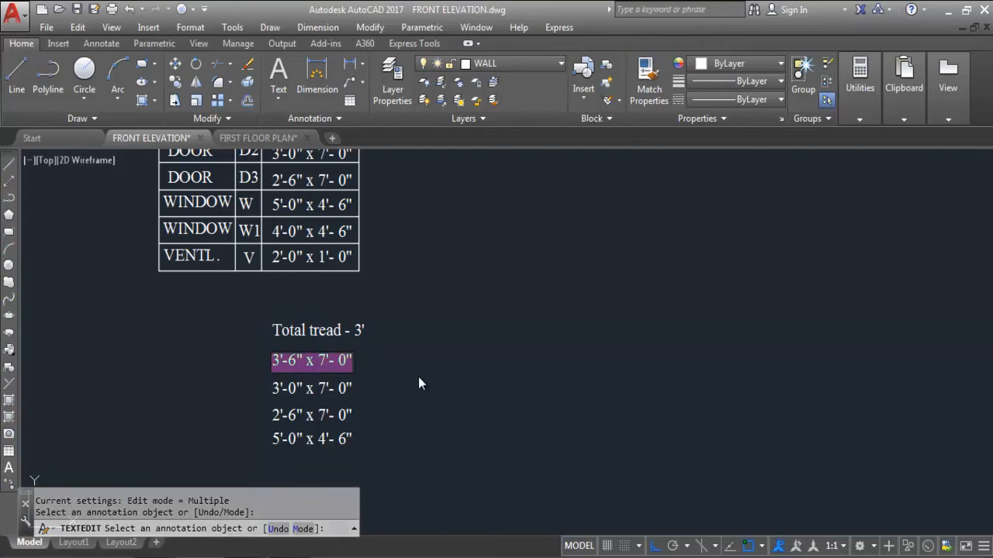
{"action": "key", "text": "Caps_Lock"}
{"action": "type", "text": "L"}
{"action": "key", "text": "Caps_Lock"}
{"action": "type", "text": "ength of one"}
{"action": "type", "text": "tread"}
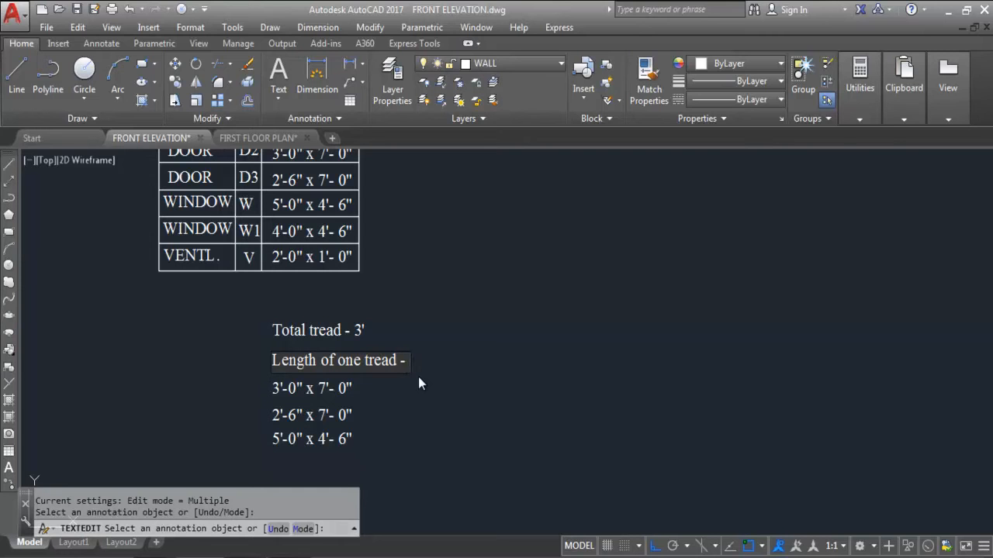
{"action": "type", "text": " - 9"}
{"action": "left_click", "coordinate": [466, 381]}
{"action": "key", "text": "Escape"}
Reuse the tread length wording for the third copied text and make it read "Length of one rise - 6"".
{"action": "double_click", "coordinate": [381, 361]}
{"action": "key", "text": "ctrl+c"}
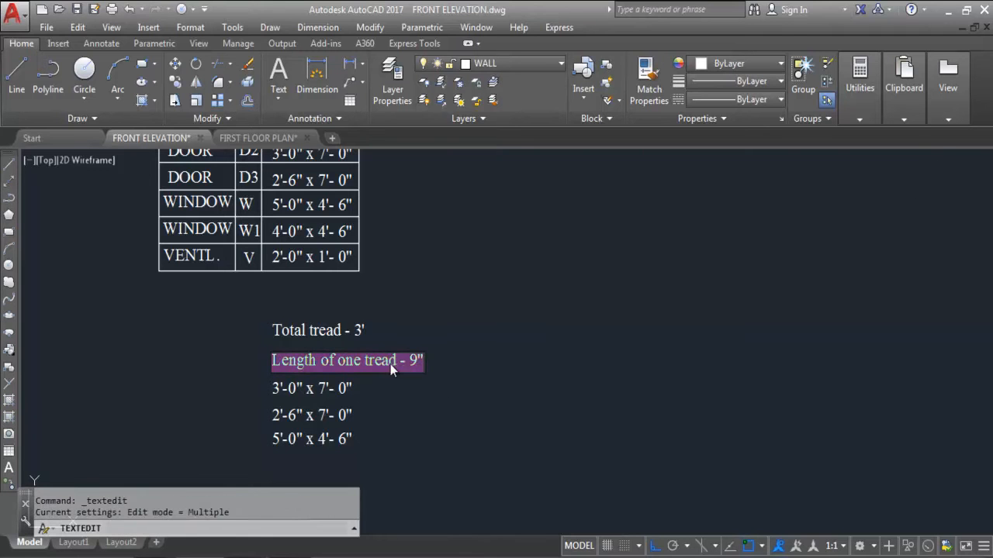
{"action": "left_click", "coordinate": [347, 394]}
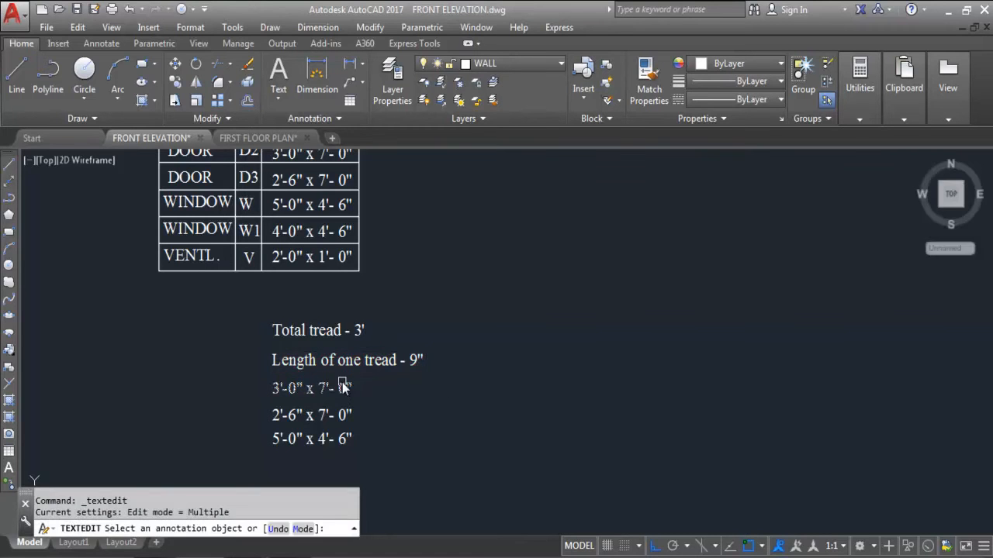
{"action": "left_click", "coordinate": [347, 392]}
{"action": "key", "text": "ctrl+v"}
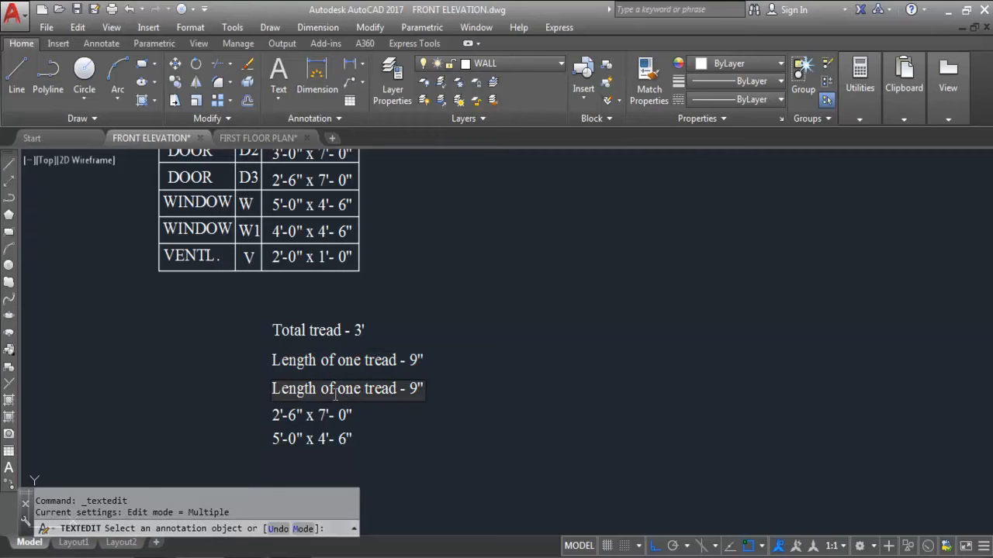
{"action": "left_click_drag", "start_coordinate": [398, 388], "coordinate": [369, 397]}
{"action": "type", "text": "rise"}
{"action": "left_click", "coordinate": [410, 388]}
{"action": "key", "text": "BackSpace"}
{"action": "type", "text": "6"}
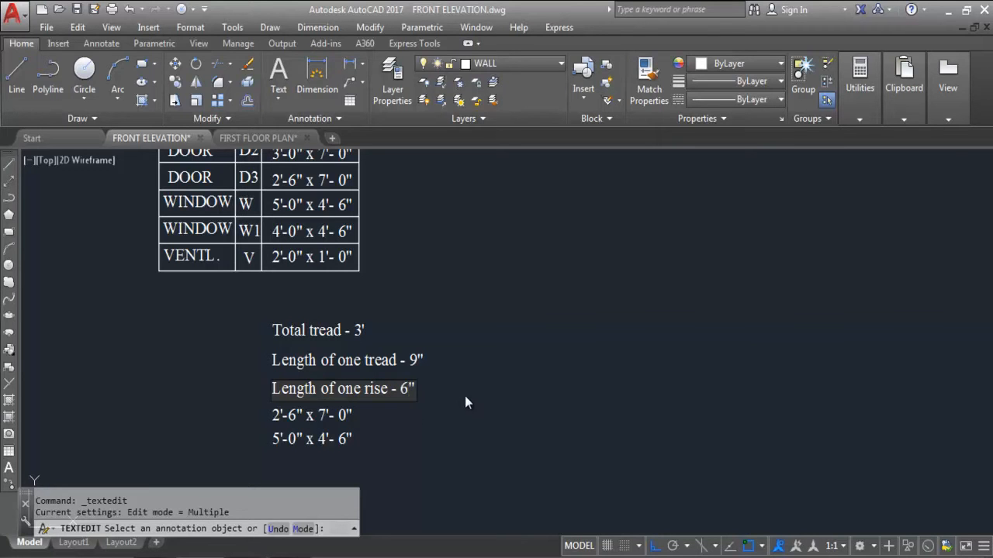
{"action": "left_click", "coordinate": [464, 400]}
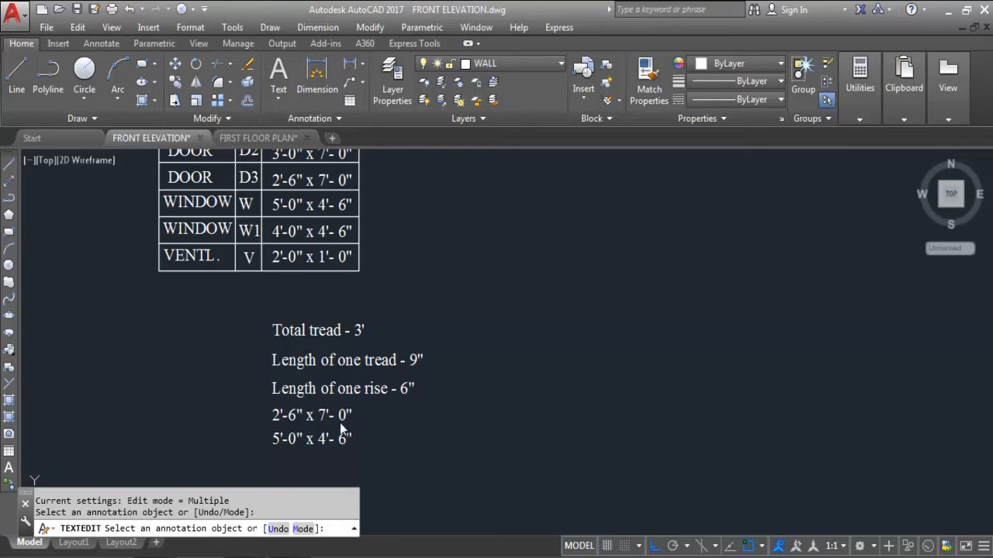
Change the fourth copied text to "No of treads - 4 Nos".
{"action": "left_click", "coordinate": [329, 421]}
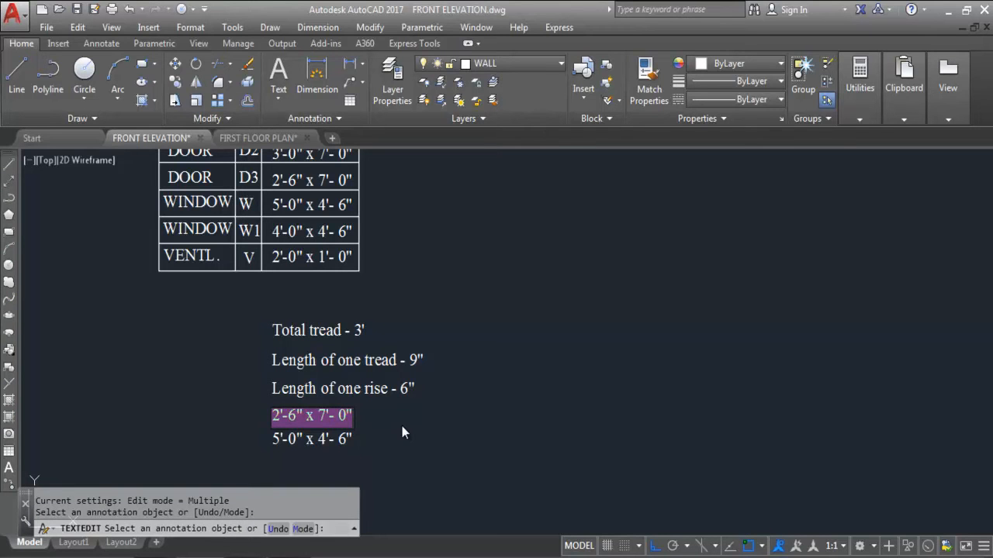
{"action": "key", "text": "Caps_Lock"}
{"action": "type", "text": "N"}
{"action": "key", "text": "Caps_Lock"}
{"action": "type", "text": "o"}
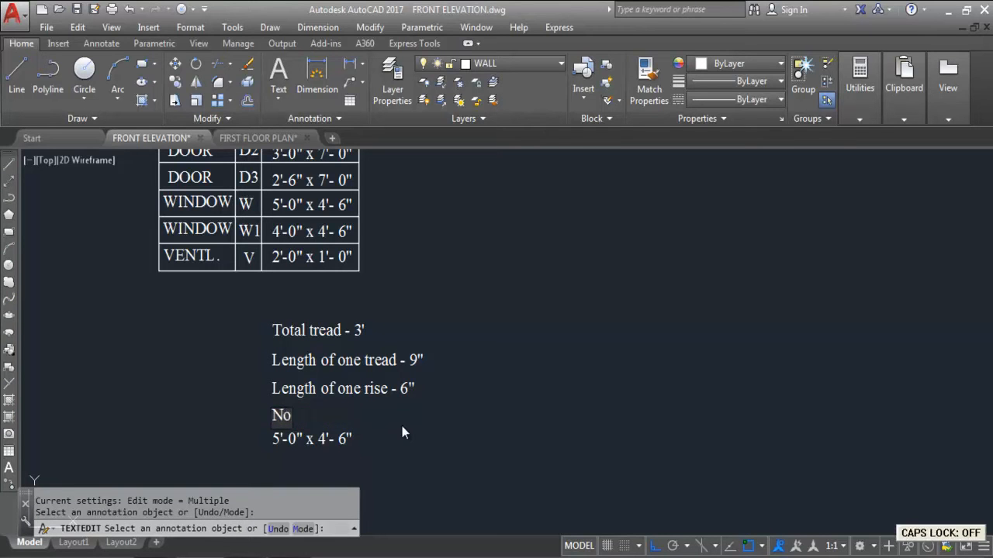
{"action": "type", "text": " of t"}
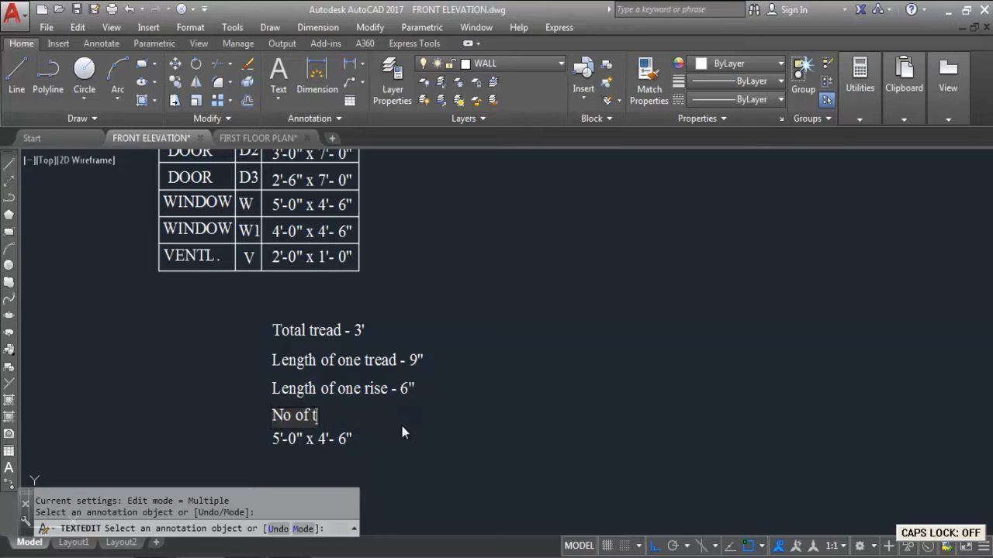
{"action": "type", "text": "reads -"}
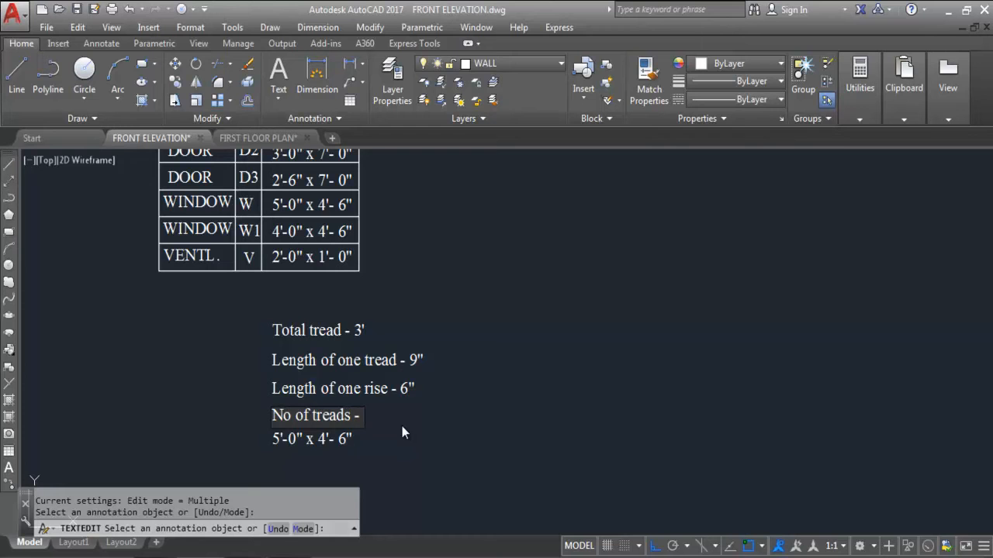
{"action": "type", "text": " 4"}
{"action": "key", "text": "Caps_Lock"}
{"action": "type", "text": "Nos"}
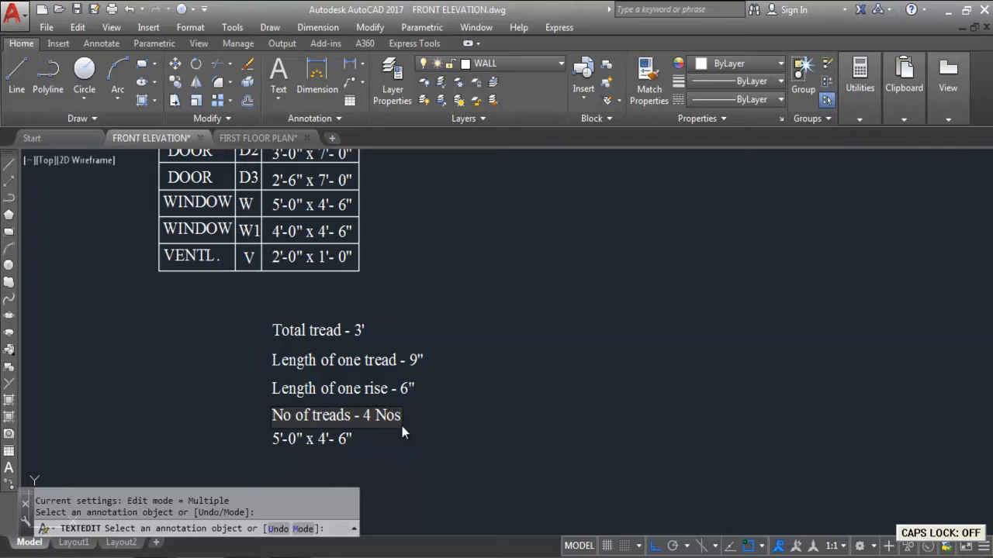
{"action": "left_click", "coordinate": [521, 462]}
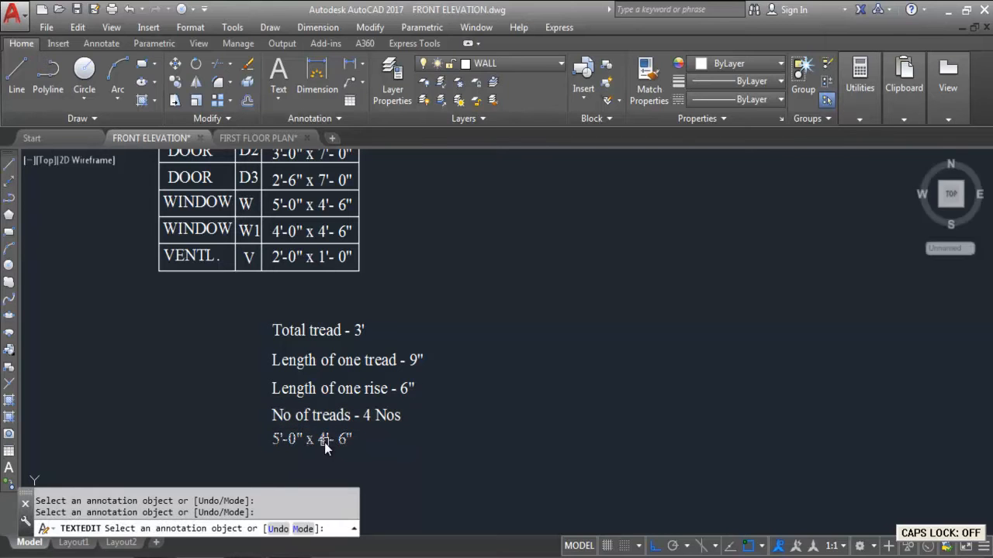
Change the last copied text to "No of riser - 5 Nos".
{"action": "left_click", "coordinate": [334, 447]}
{"action": "key", "text": "Caps_Lock"}
{"action": "type", "text": "No o"}
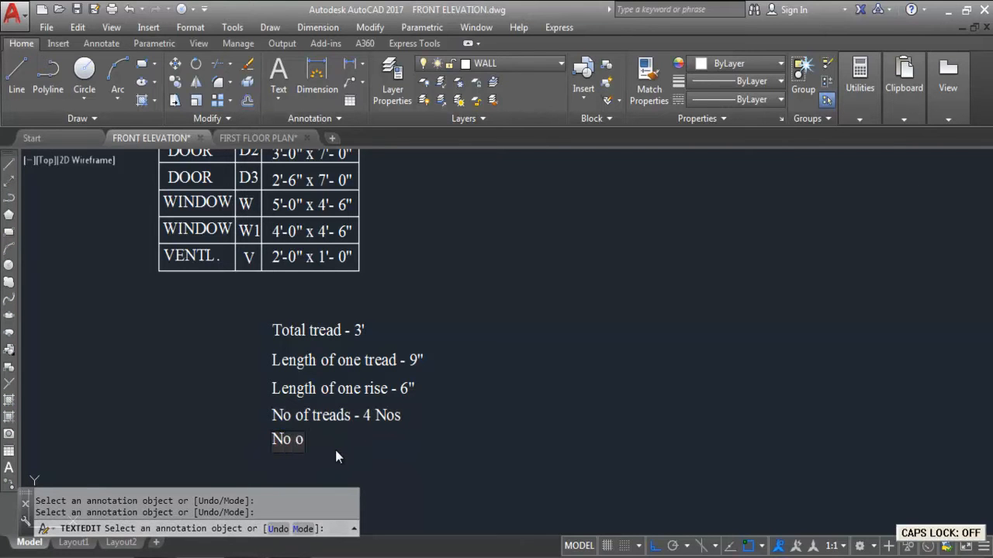
{"action": "type", "text": "f rise"}
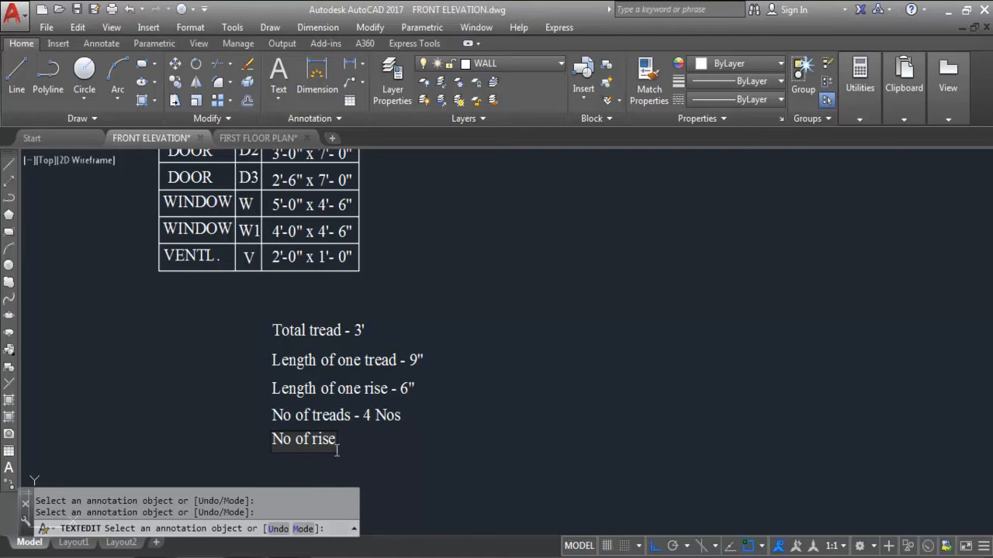
{"action": "type", "text": " - 5"}
{"action": "key", "text": "Caps_Lock"}
{"action": "type", "text": "N"}
{"action": "key", "text": "BackSpace"}
{"action": "type", "text": "N"}
{"action": "key", "text": "Caps_Lock"}
{"action": "type", "text": "os"}
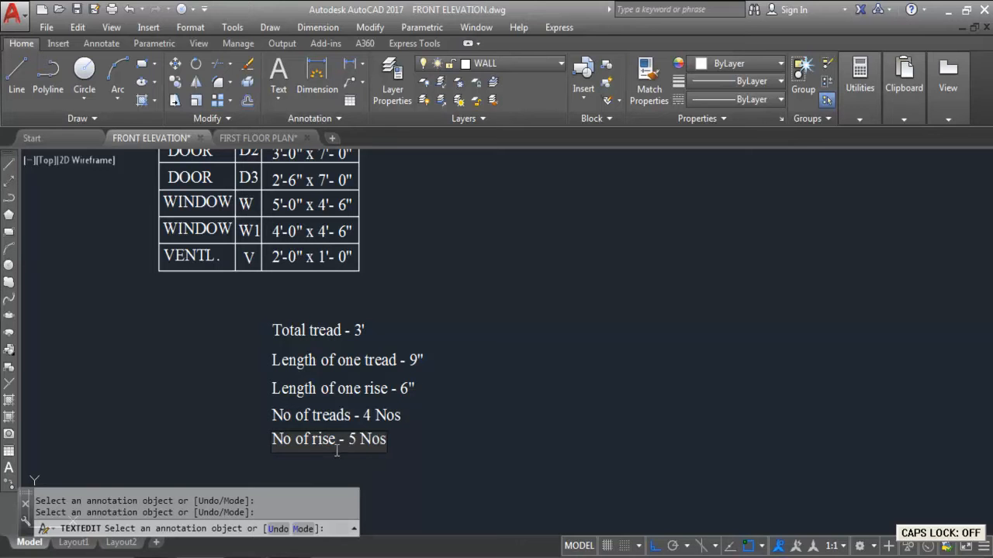
{"action": "left_click", "coordinate": [338, 436]}
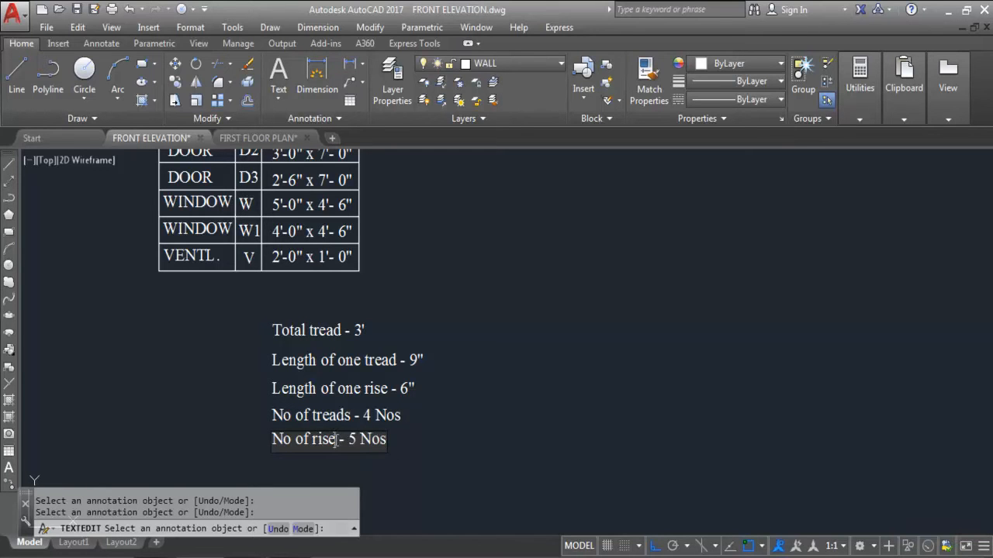
{"action": "type", "text": "r"}
{"action": "left_click", "coordinate": [512, 450]}
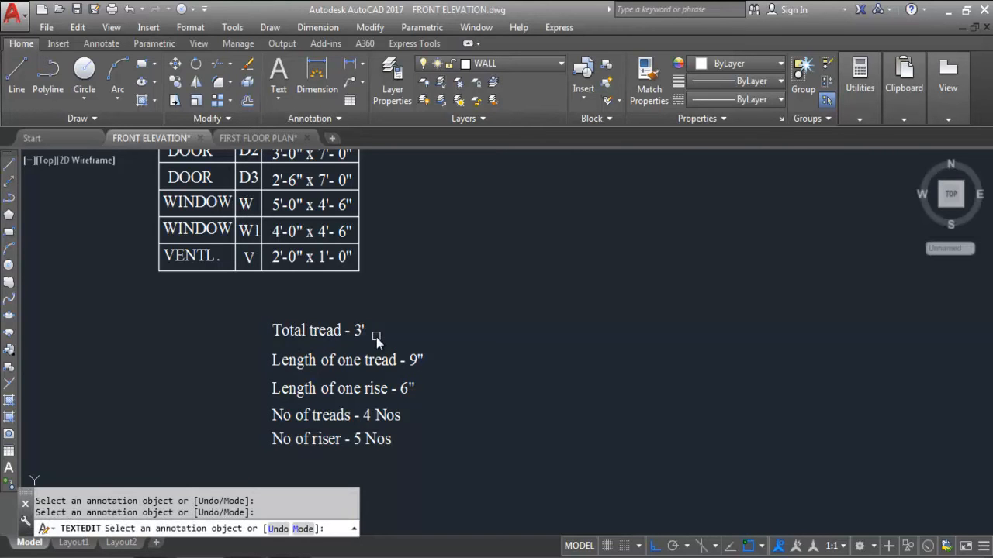
Move the five tread and riser notes from below the reference table to the ground floor plan, below window W1 beside the portico.
{"action": "scroll", "coordinate": [320, 341], "scroll_direction": "down", "scroll_amount": 1}
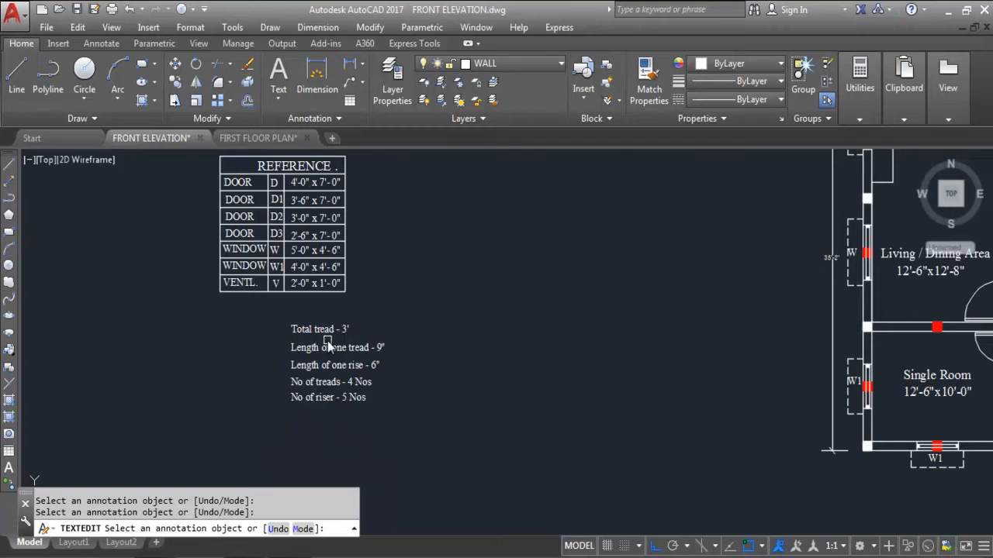
{"action": "scroll", "coordinate": [312, 346], "scroll_direction": "up", "scroll_amount": 1}
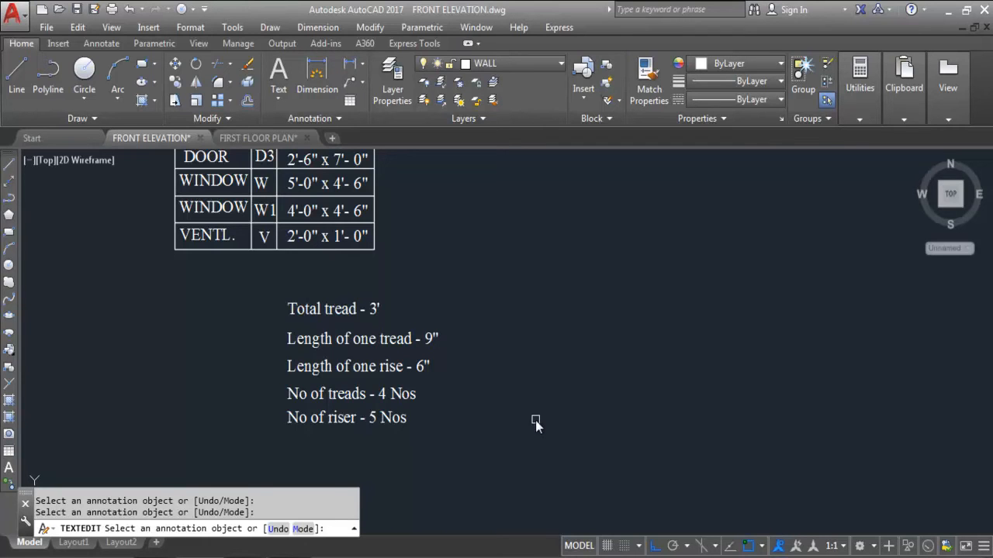
{"action": "scroll", "coordinate": [186, 294], "scroll_direction": "down", "scroll_amount": 6}
{"action": "scroll", "coordinate": [220, 314], "scroll_direction": "up", "scroll_amount": 2}
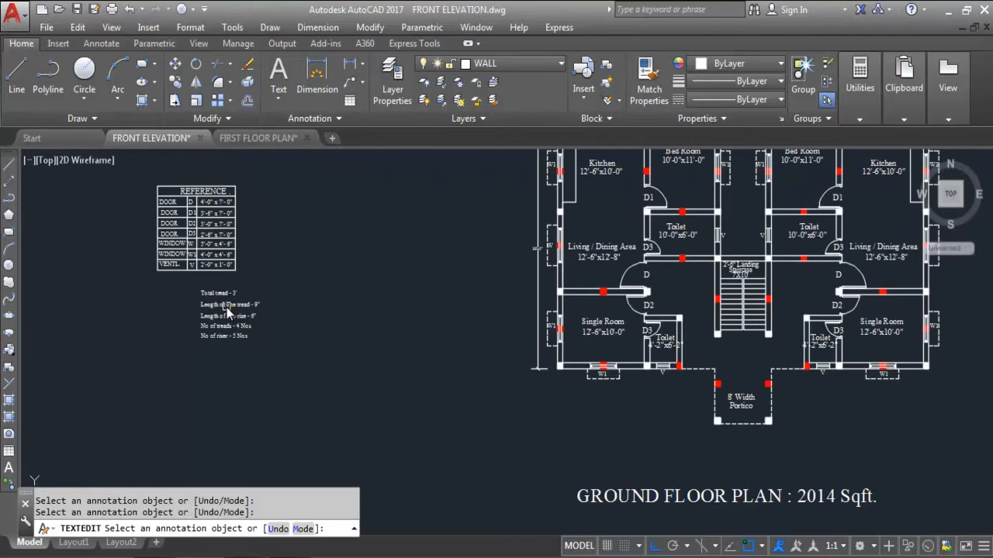
{"action": "key", "text": "Escape"}
{"action": "scroll", "coordinate": [288, 297], "scroll_direction": "up", "scroll_amount": 2}
{"action": "left_click", "coordinate": [277, 407]}
{"action": "left_click", "coordinate": [129, 289]}
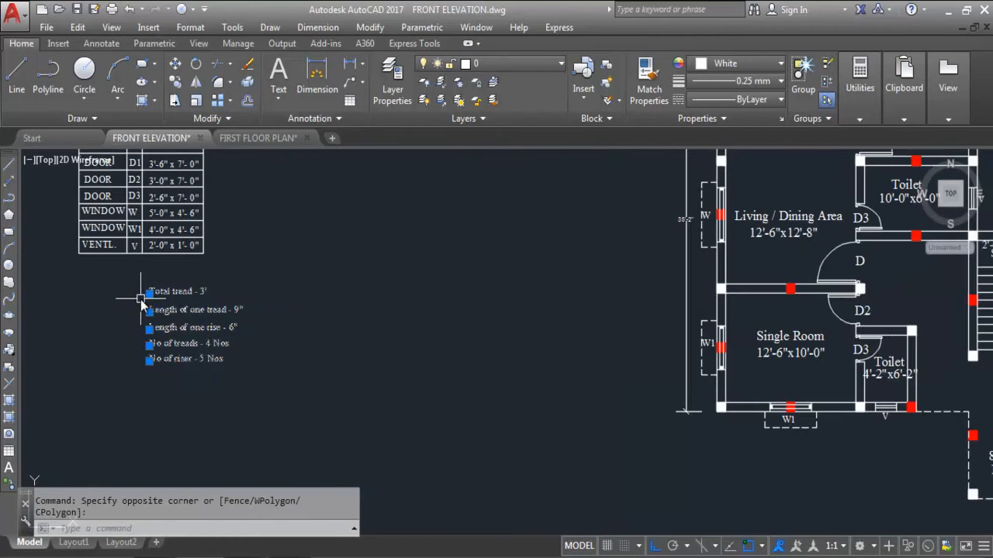
{"action": "type", "text": "m"}
{"action": "key", "text": "Return"}
{"action": "left_click", "coordinate": [214, 320]}
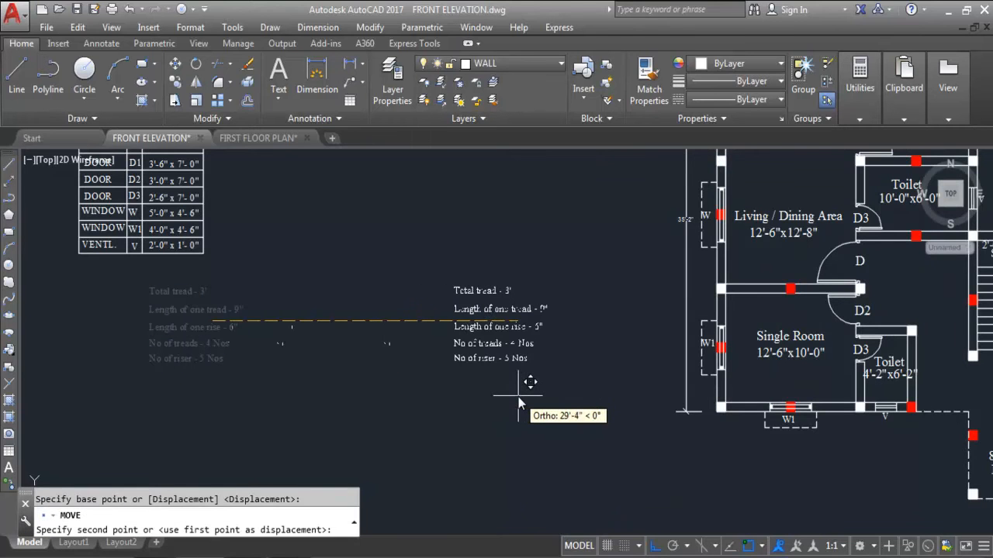
{"action": "key", "text": "F8"}
{"action": "scroll", "coordinate": [500, 330], "scroll_direction": "down", "scroll_amount": 2}
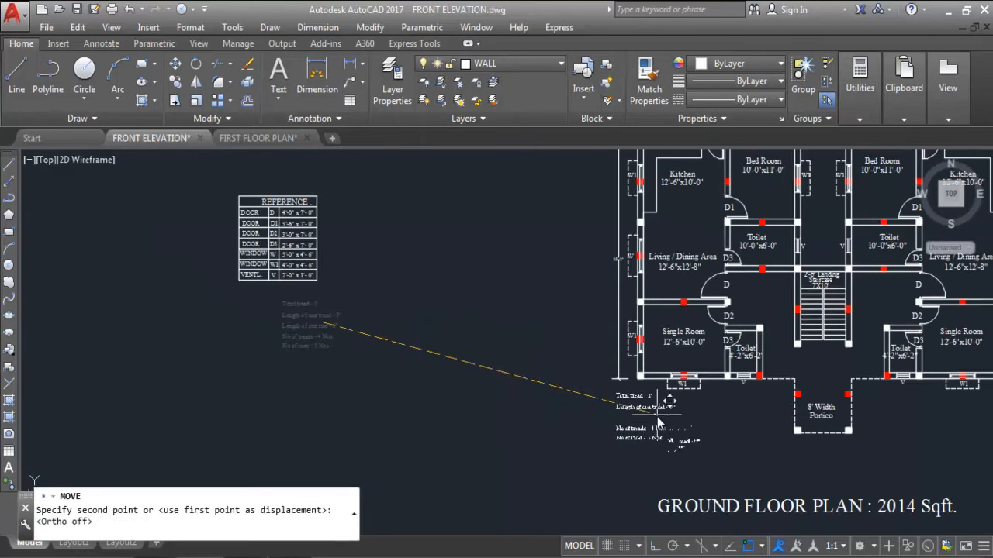
{"action": "scroll", "coordinate": [589, 396], "scroll_direction": "up", "scroll_amount": 2}
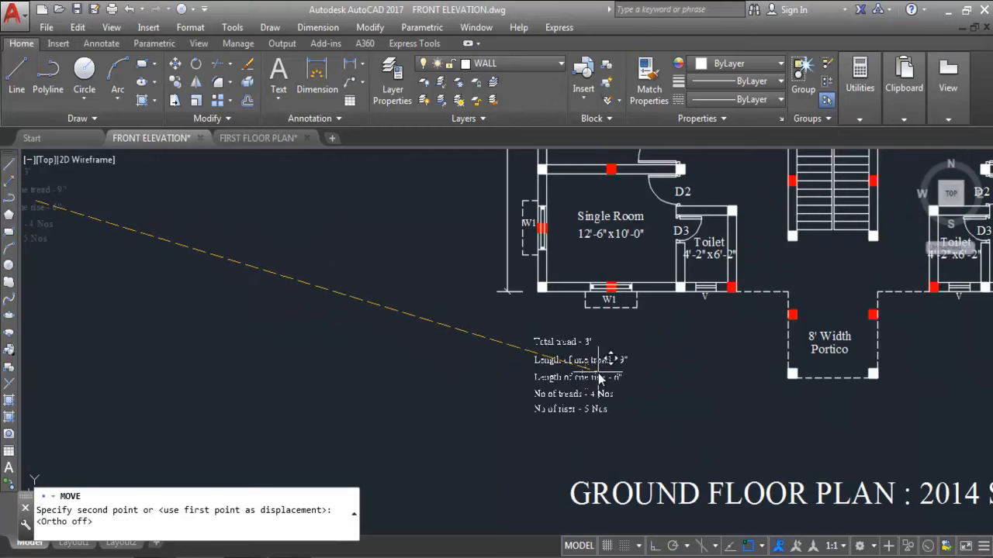
{"action": "left_click", "coordinate": [598, 373]}
{"action": "scroll", "coordinate": [586, 393], "scroll_direction": "up", "scroll_amount": 2}
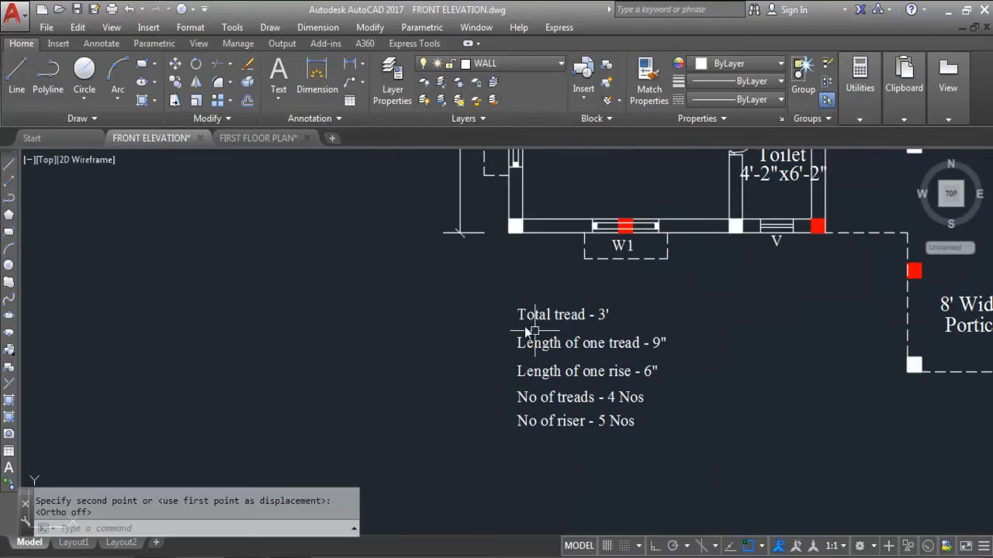
Offset the portico's dashed front line 3' outward, towards the plan title.
{"action": "scroll", "coordinate": [659, 341], "scroll_direction": "down", "scroll_amount": 4}
{"action": "scroll", "coordinate": [629, 333], "scroll_direction": "up", "scroll_amount": 2}
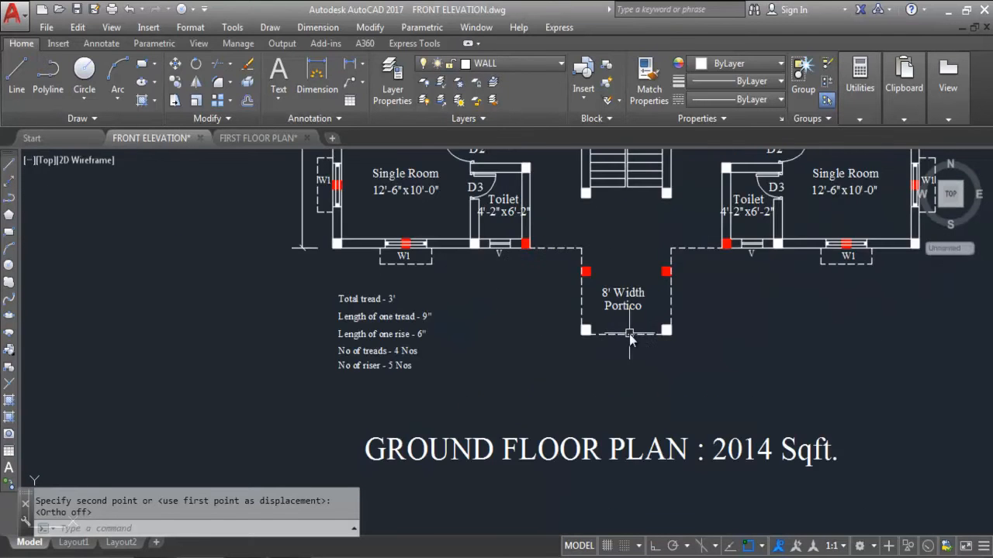
{"action": "type", "text": "o"}
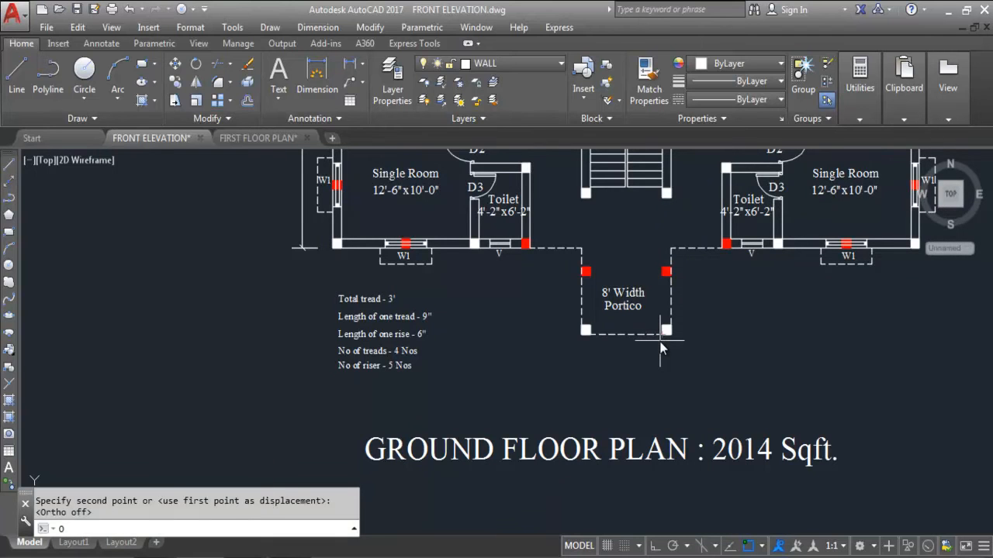
{"action": "key", "text": "Return"}
{"action": "key", "text": "Caps_Lock"}
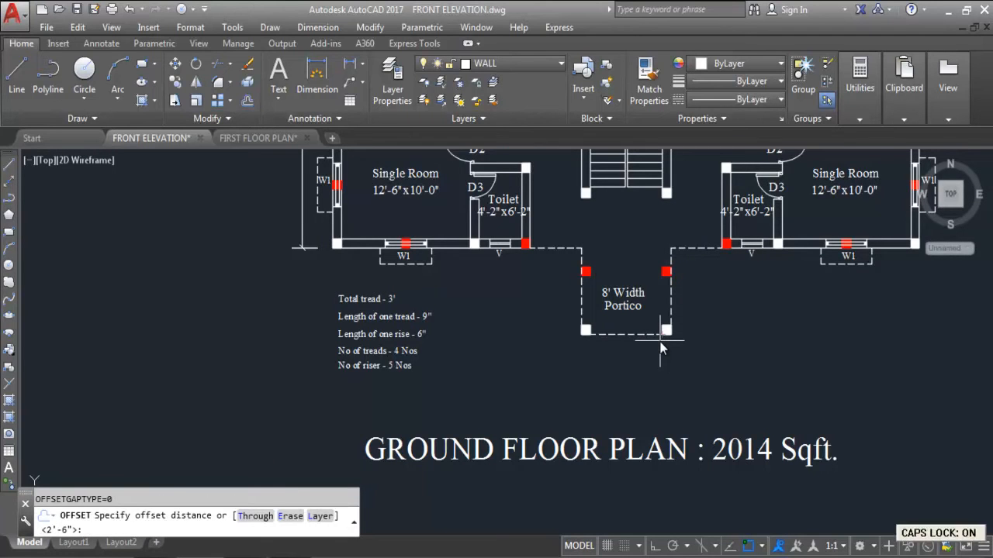
{"action": "type", "text": "3'"}
{"action": "key", "text": "Return"}
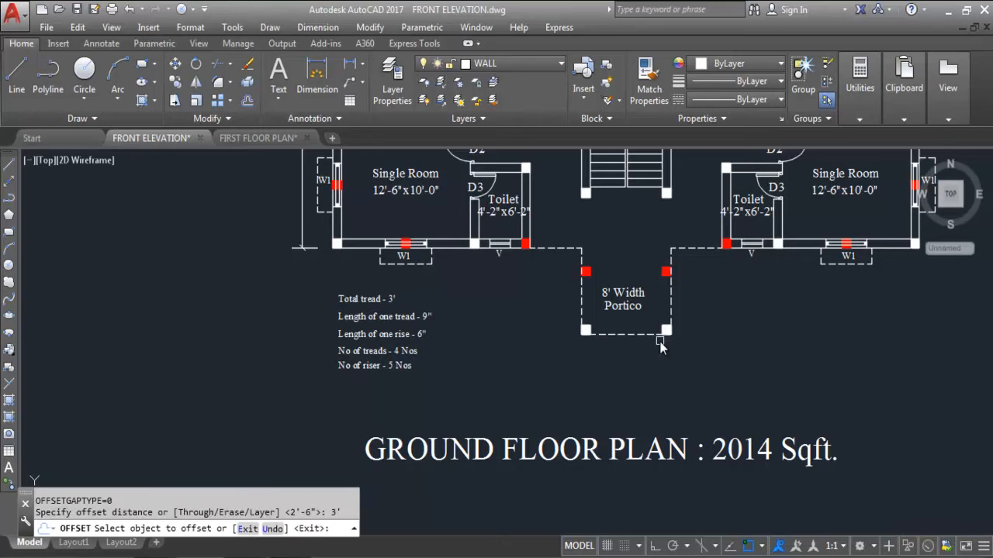
{"action": "left_click", "coordinate": [630, 335]}
{"action": "left_click", "coordinate": [613, 419]}
{"action": "key", "text": "Escape"}
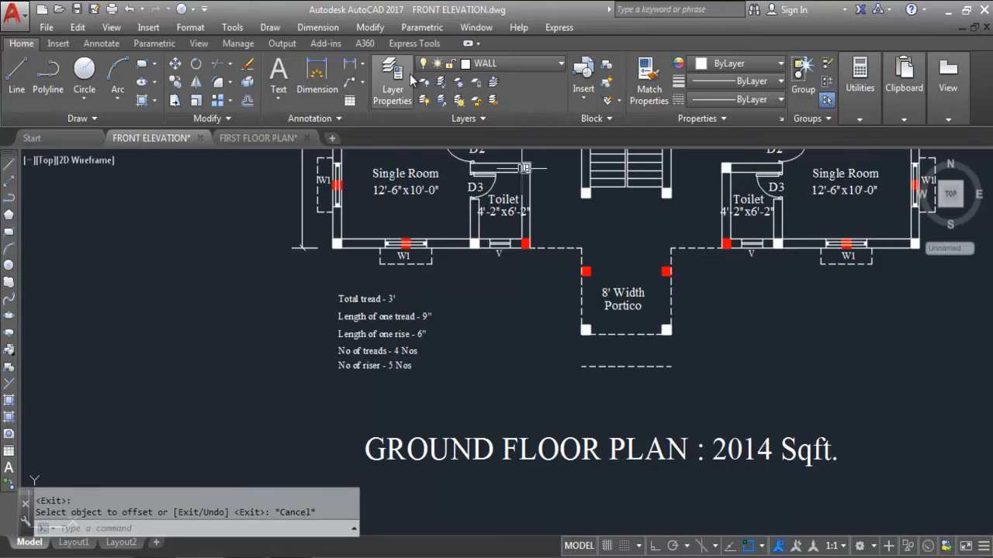
Check the distance between the portico's front line and its offset copy with a temporary linear dimension.
{"action": "left_click", "coordinate": [351, 64]}
{"action": "scroll", "coordinate": [600, 361], "scroll_direction": "up", "scroll_amount": 2}
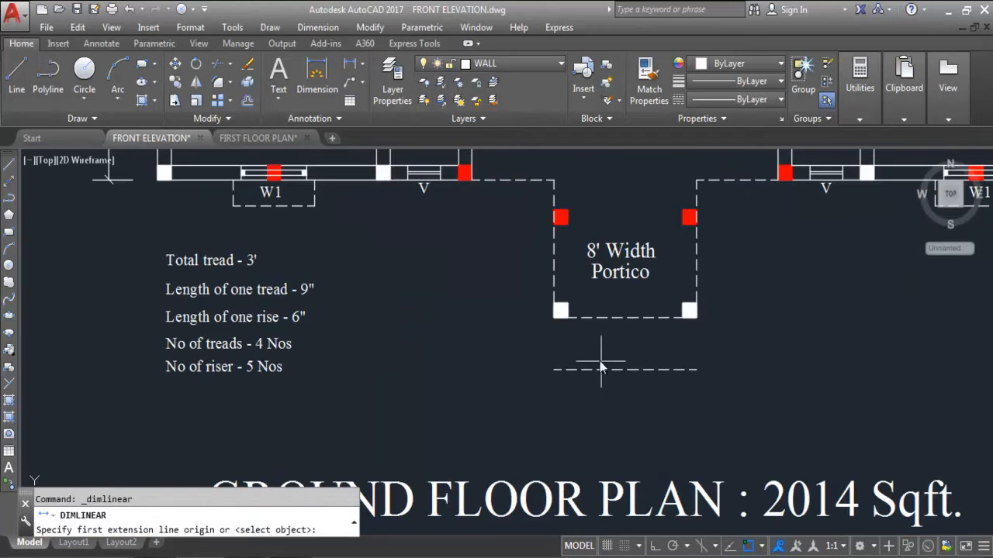
{"action": "left_click", "coordinate": [553, 317]}
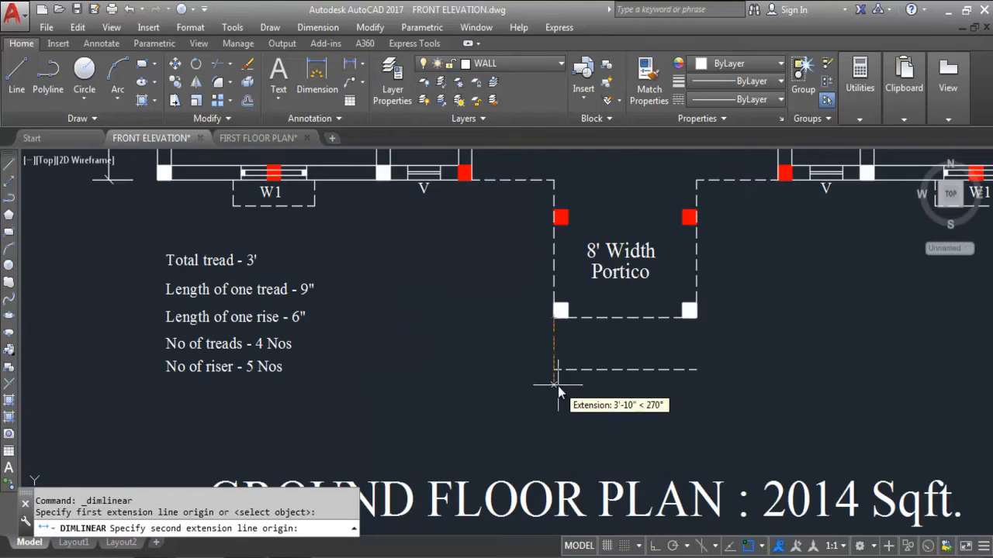
{"action": "left_click", "coordinate": [554, 369]}
{"action": "scroll", "coordinate": [526, 344], "scroll_direction": "up", "scroll_amount": 5}
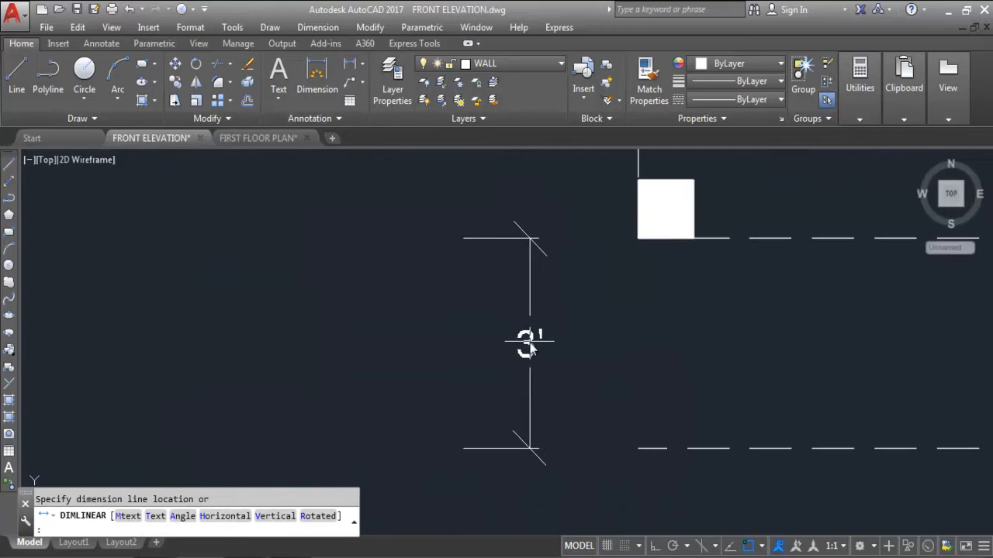
{"action": "scroll", "coordinate": [512, 345], "scroll_direction": "down", "scroll_amount": 5}
{"action": "key", "text": "Escape"}
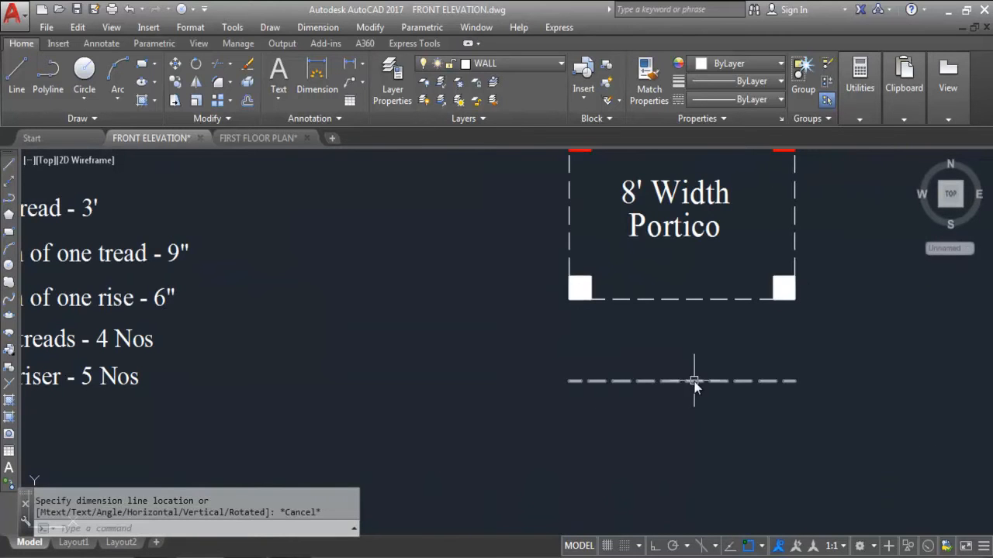
Extend both dashed side lines of the portico to the offset line.
{"action": "type", "text": "EX"}
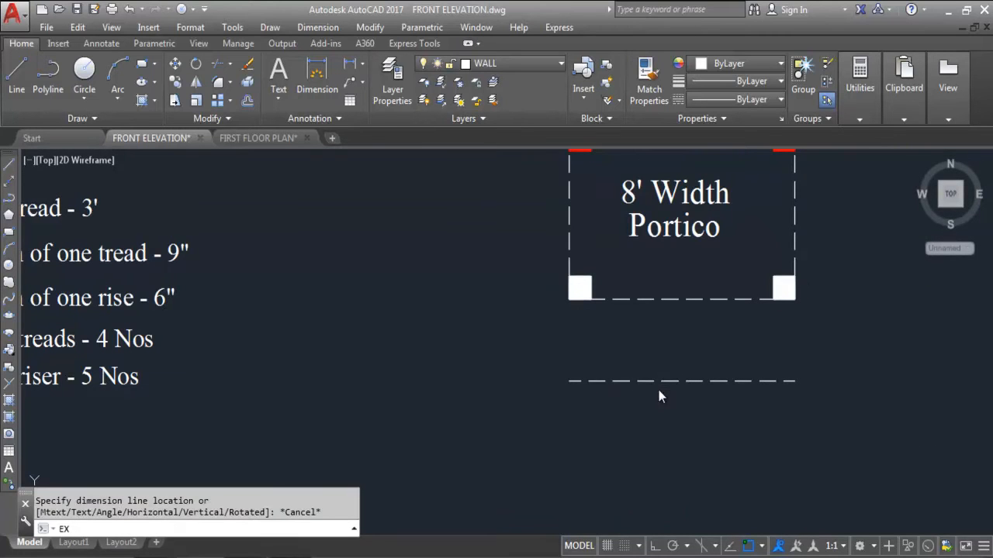
{"action": "key", "text": "Return"}
{"action": "left_click", "coordinate": [629, 381]}
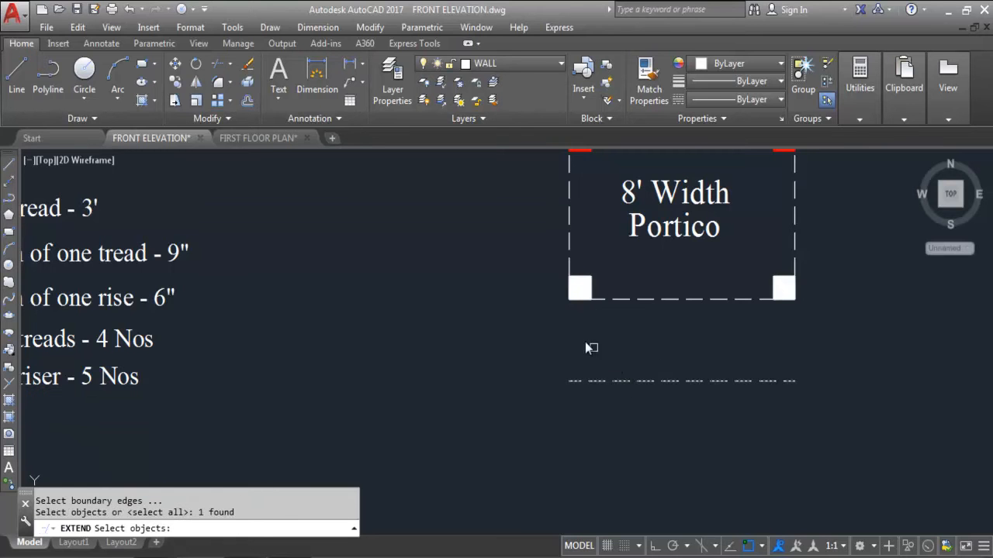
{"action": "key", "text": "Return"}
{"action": "left_click", "coordinate": [572, 261]}
{"action": "left_click", "coordinate": [532, 259]}
{"action": "left_click", "coordinate": [773, 243]}
{"action": "left_click", "coordinate": [770, 248]}
{"action": "key", "text": "Escape"}
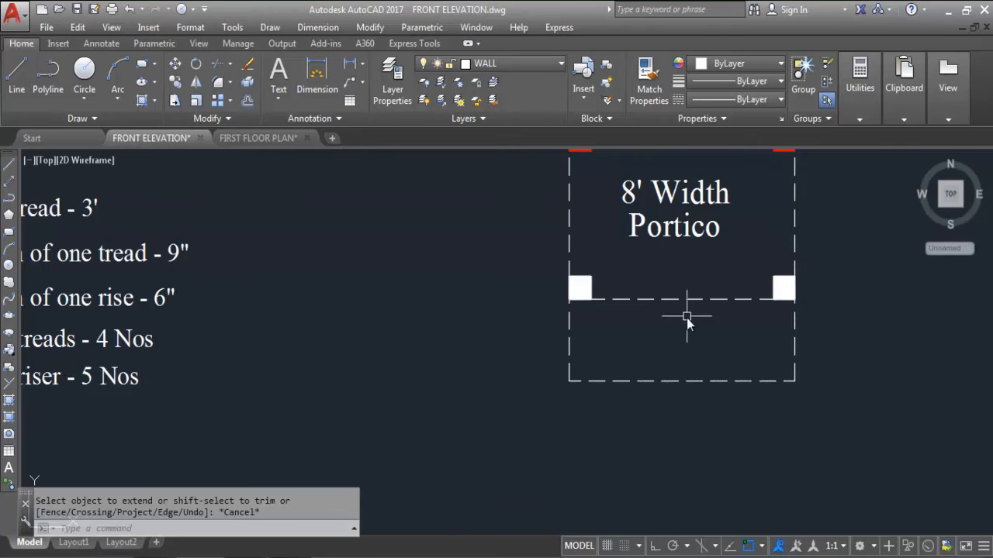
Break both portico side lines just beyond the front columns to separate the step area's sides from the portico.
{"action": "scroll", "coordinate": [625, 366], "scroll_direction": "down", "scroll_amount": 4}
{"action": "scroll", "coordinate": [613, 353], "scroll_direction": "up", "scroll_amount": 2}
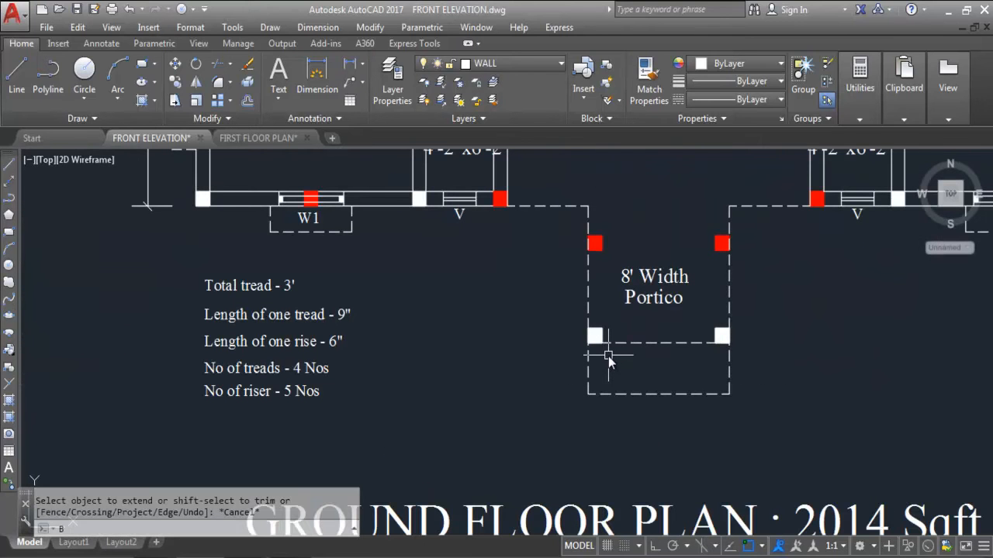
{"action": "type", "text": "BR"}
{"action": "key", "text": "Return"}
{"action": "scroll", "coordinate": [594, 353], "scroll_direction": "up", "scroll_amount": 4}
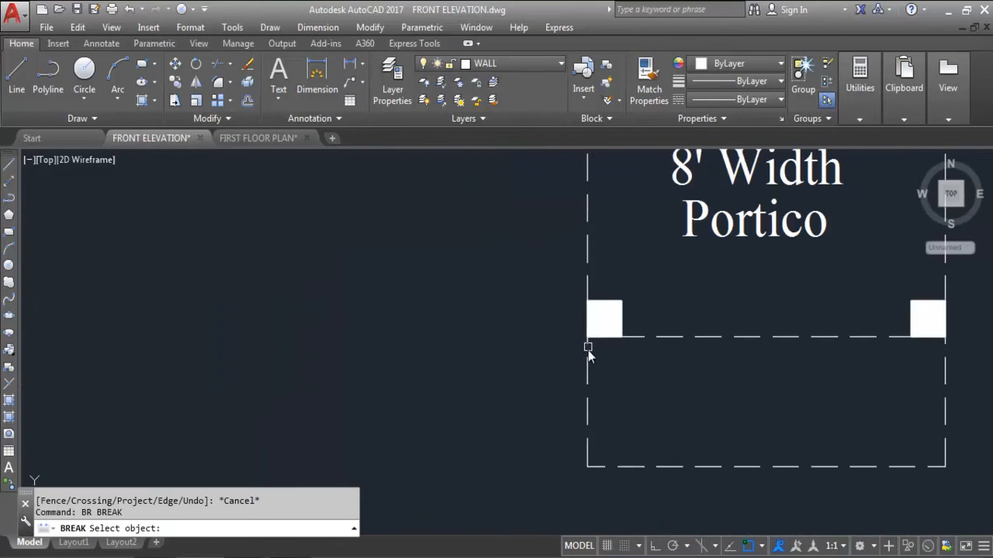
{"action": "left_click", "coordinate": [589, 335]}
{"action": "left_click", "coordinate": [593, 336]}
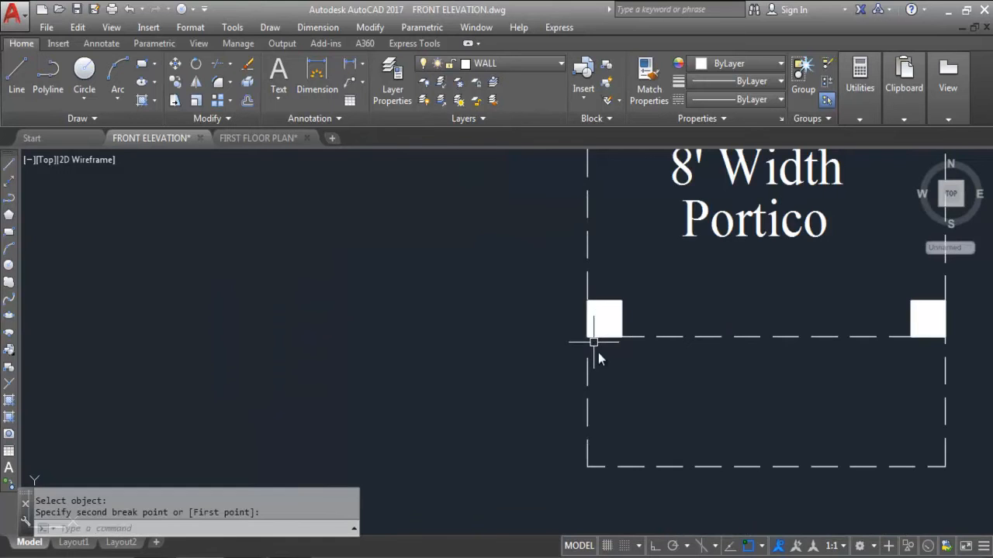
{"action": "key", "text": "Return"}
{"action": "scroll", "coordinate": [594, 351], "scroll_direction": "down", "scroll_amount": 2}
{"action": "scroll", "coordinate": [771, 372], "scroll_direction": "up", "scroll_amount": 2}
{"action": "left_click", "coordinate": [771, 373]}
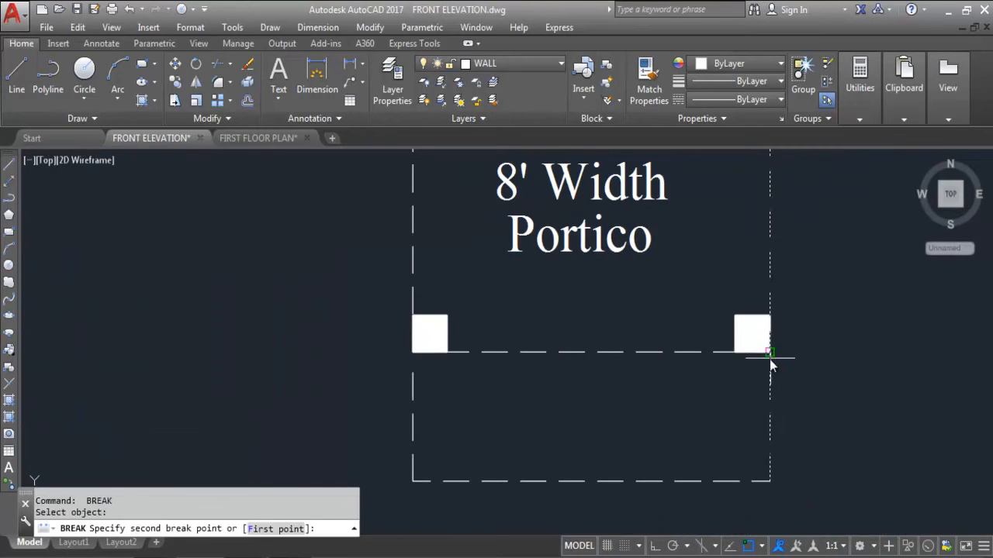
{"action": "left_click", "coordinate": [769, 358]}
{"action": "scroll", "coordinate": [612, 359], "scroll_direction": "down", "scroll_amount": 3}
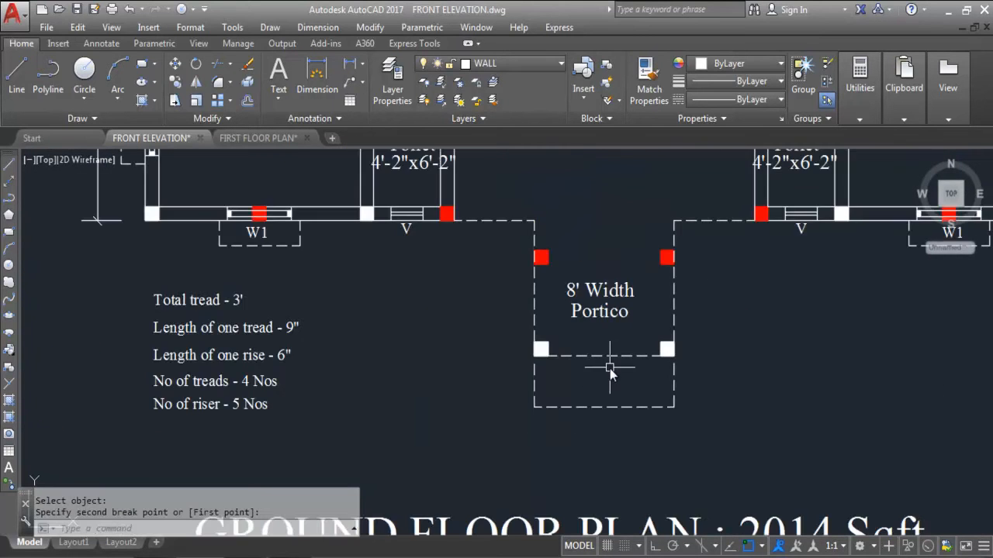
Extend the step area's side lines back up to the portico's front line.
{"action": "type", "text": "EX"}
{"action": "key", "text": "Return"}
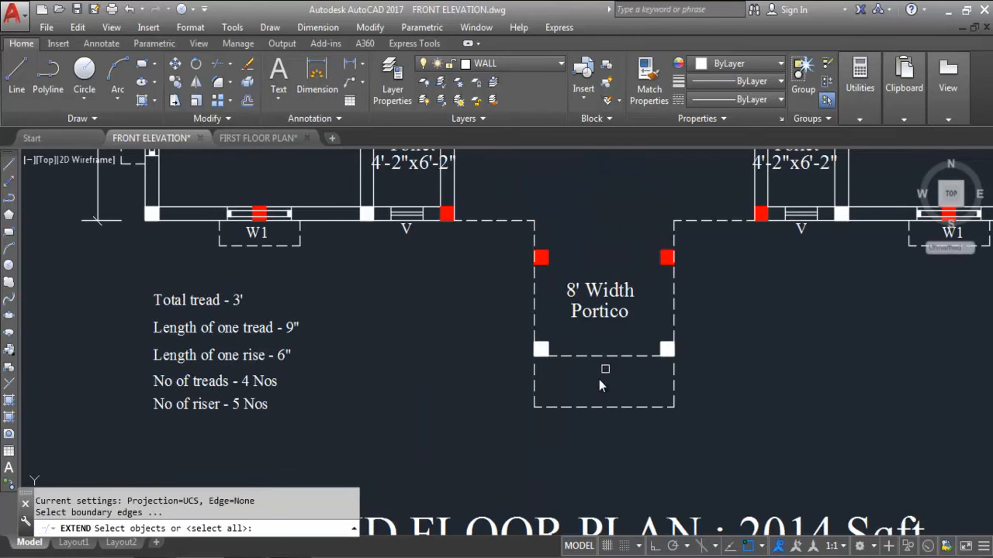
{"action": "left_click", "coordinate": [597, 359]}
{"action": "key", "text": "Return"}
{"action": "left_click", "coordinate": [533, 394]}
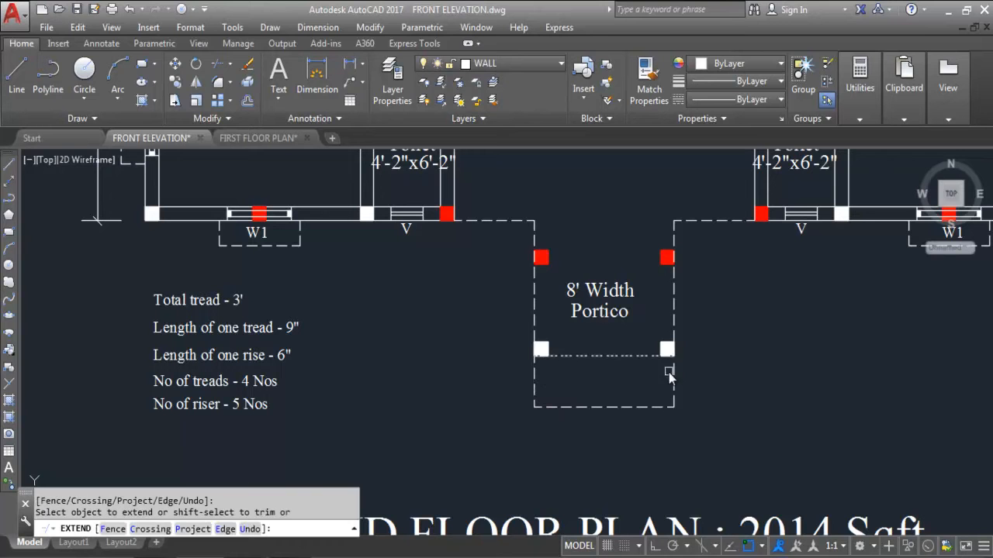
{"action": "key", "text": "Escape"}
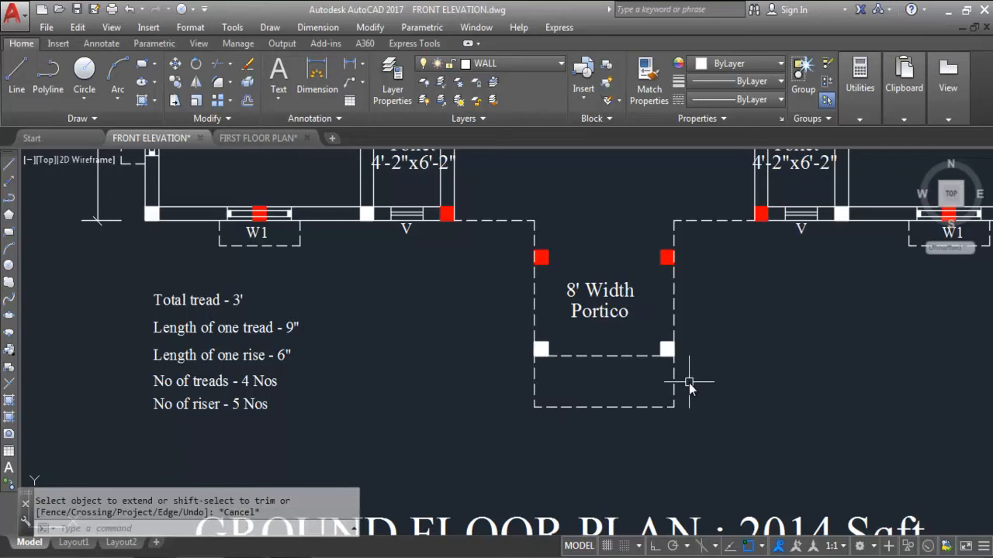
Set the step area's side and outer front lines to a solid linetype.
{"action": "scroll", "coordinate": [689, 383], "scroll_direction": "down", "scroll_amount": 2}
{"action": "left_click_drag", "start_coordinate": [714, 407], "coordinate": [561, 390]}
{"action": "left_click", "coordinate": [735, 99]}
{"action": "scroll", "coordinate": [728, 137], "scroll_direction": "up", "scroll_amount": 1}
{"action": "left_click", "coordinate": [740, 118]}
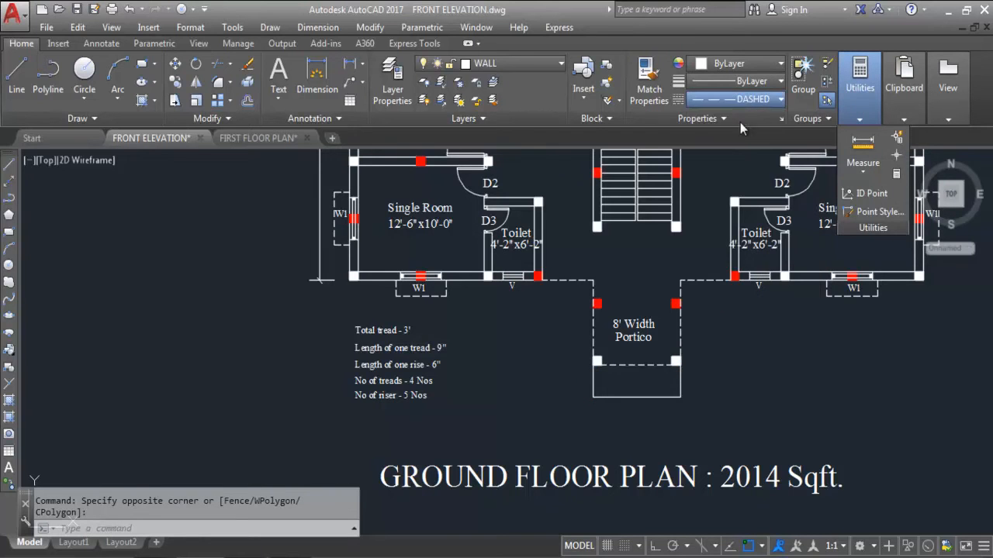
{"action": "key", "text": "Escape"}
Check the step area's depth along its side line with a temporary linear dimension.
{"action": "scroll", "coordinate": [690, 435], "scroll_direction": "up", "scroll_amount": 4}
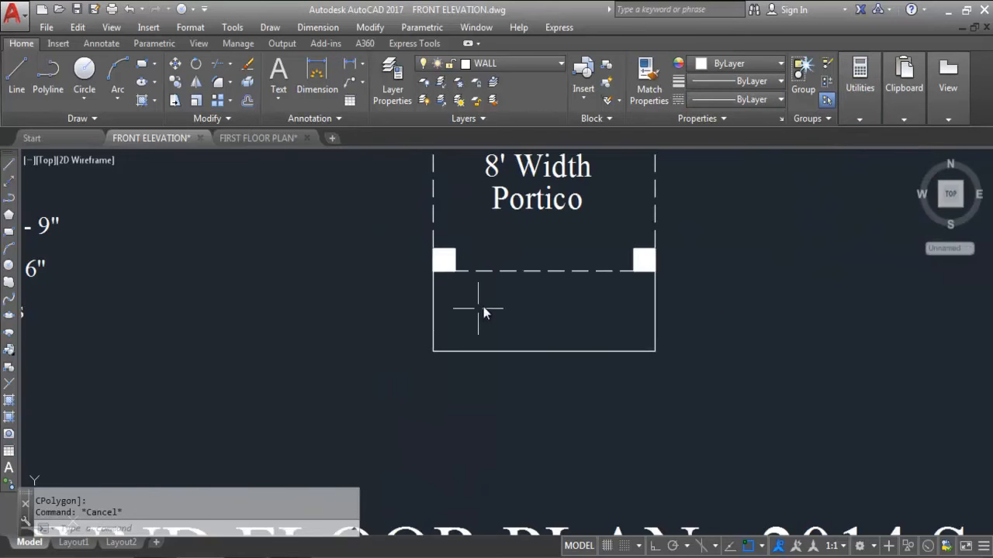
{"action": "scroll", "coordinate": [572, 341], "scroll_direction": "down", "scroll_amount": 4}
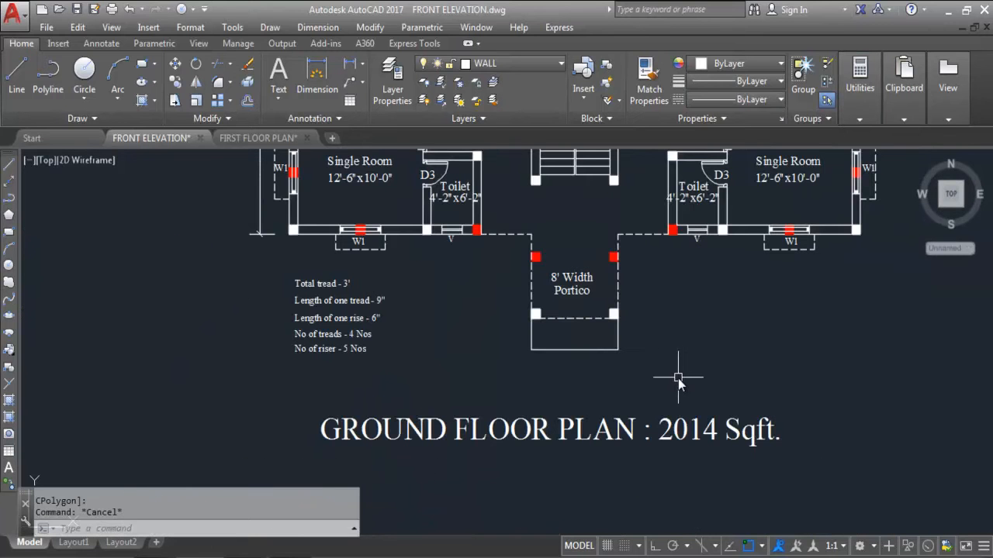
{"action": "left_click", "coordinate": [347, 63]}
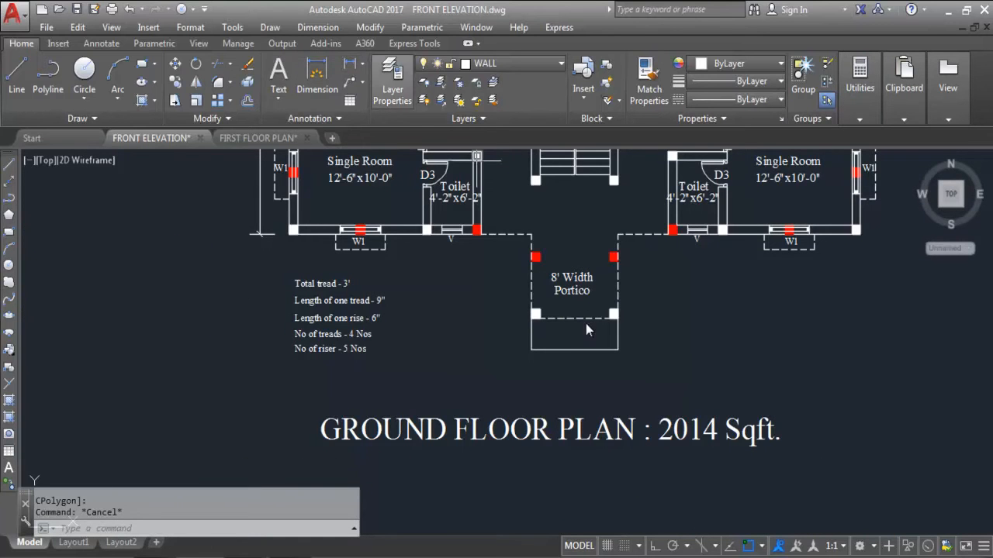
{"action": "scroll", "coordinate": [541, 338], "scroll_direction": "up", "scroll_amount": 4}
{"action": "left_click", "coordinate": [484, 289]}
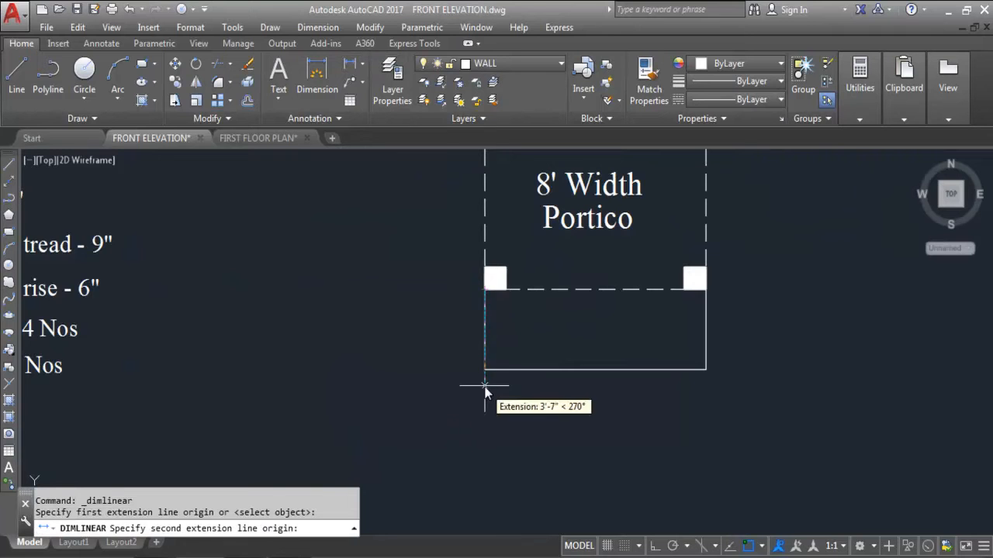
{"action": "left_click", "coordinate": [484, 370]}
{"action": "scroll", "coordinate": [446, 340], "scroll_direction": "up", "scroll_amount": 3}
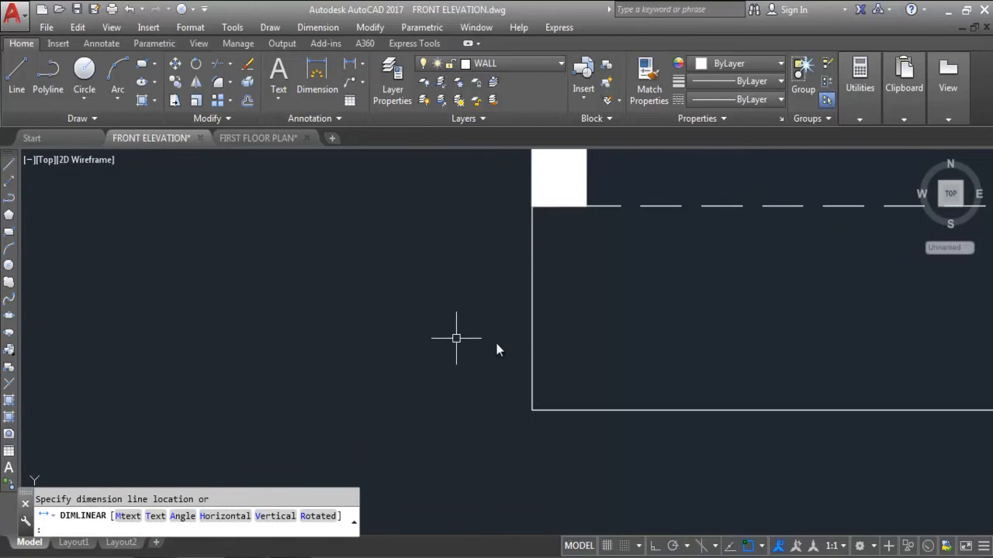
{"action": "key", "text": "Escape"}
{"action": "scroll", "coordinate": [543, 349], "scroll_direction": "down", "scroll_amount": 5}
{"action": "scroll", "coordinate": [353, 322], "scroll_direction": "up", "scroll_amount": 2}
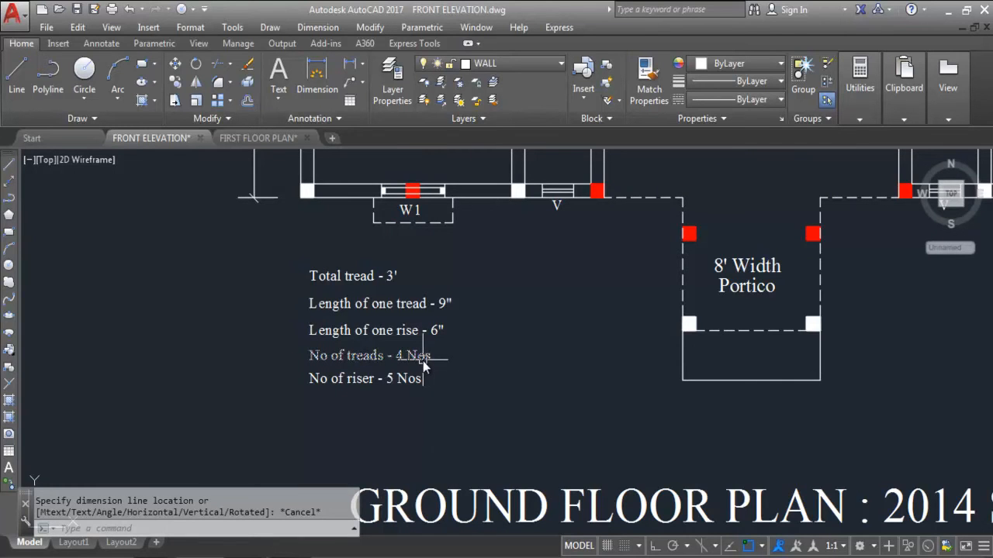
{"action": "scroll", "coordinate": [318, 361], "scroll_direction": "down", "scroll_amount": 2}
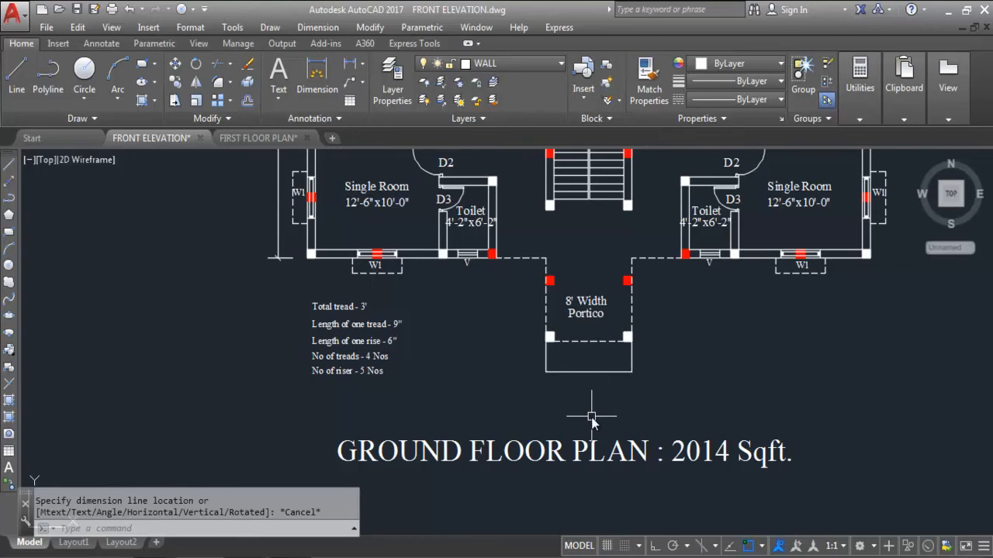
{"action": "scroll", "coordinate": [592, 415], "scroll_direction": "down", "scroll_amount": 4}
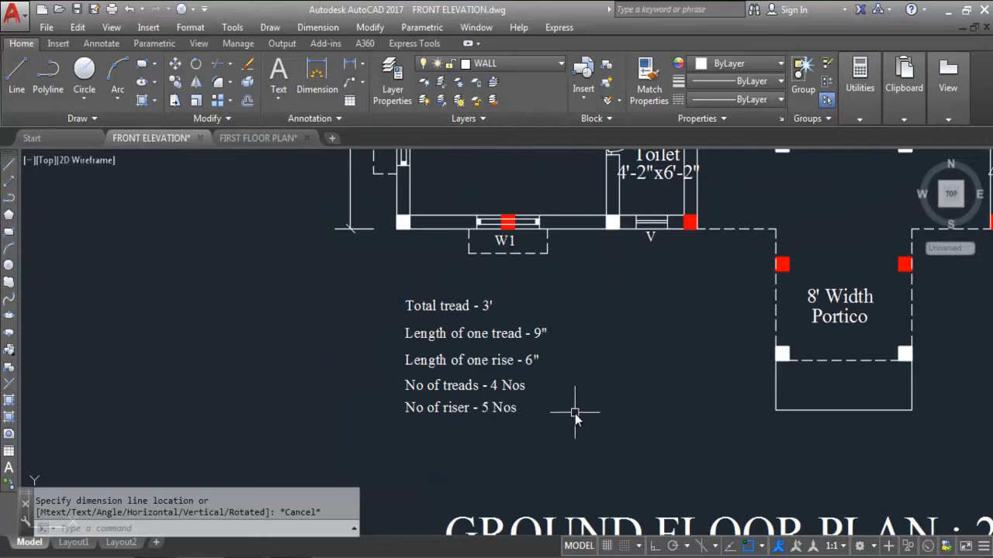
{"action": "scroll", "coordinate": [460, 425], "scroll_direction": "down", "scroll_amount": 6}
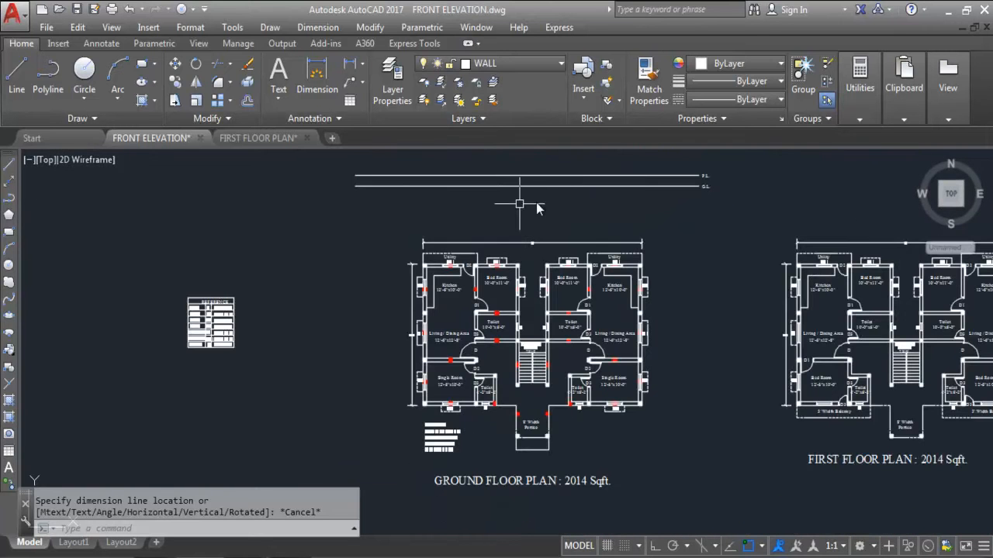
{"action": "scroll", "coordinate": [493, 474], "scroll_direction": "up", "scroll_amount": 8}
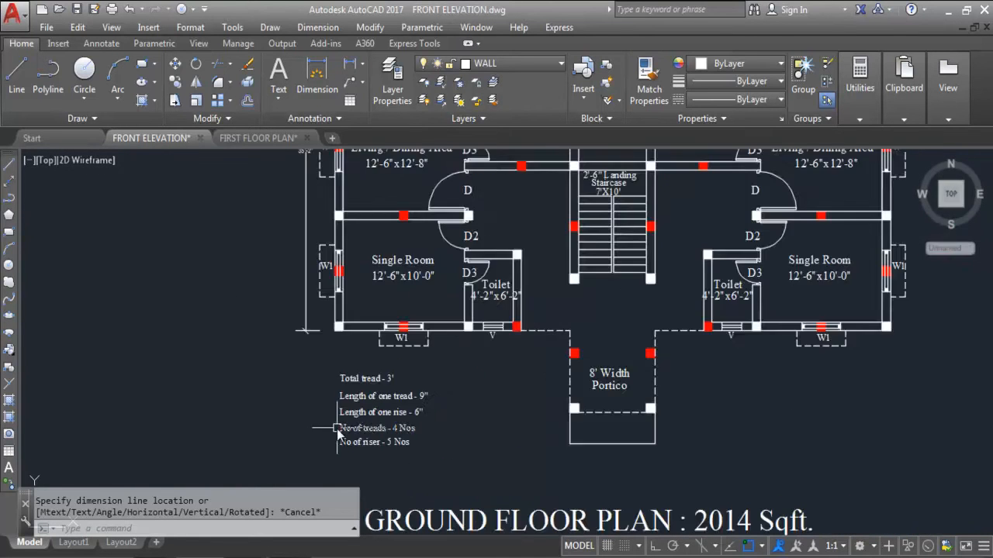
{"action": "scroll", "coordinate": [376, 380], "scroll_direction": "down", "scroll_amount": 4}
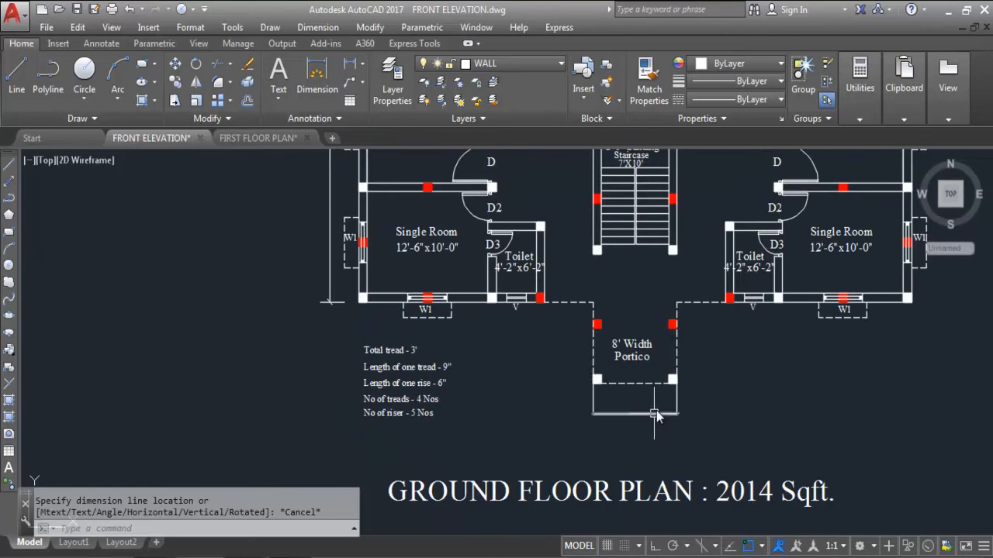
Offset the step area's outer front line four times towards the portico at 9" spacing to draw the entrance step lines.
{"action": "type", "text": "o"}
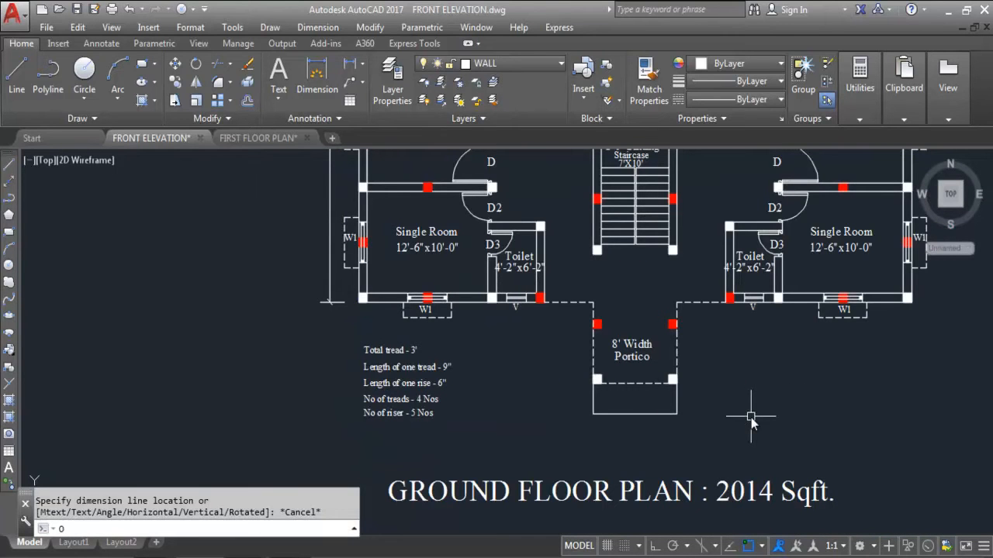
{"action": "key", "text": "Return"}
{"action": "type", "text": "9"}
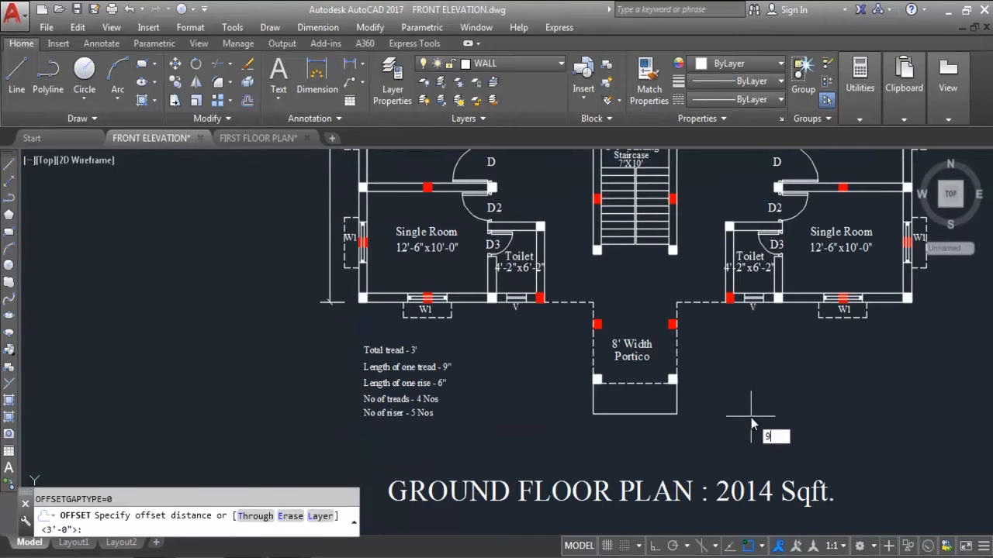
{"action": "key", "text": "Return"}
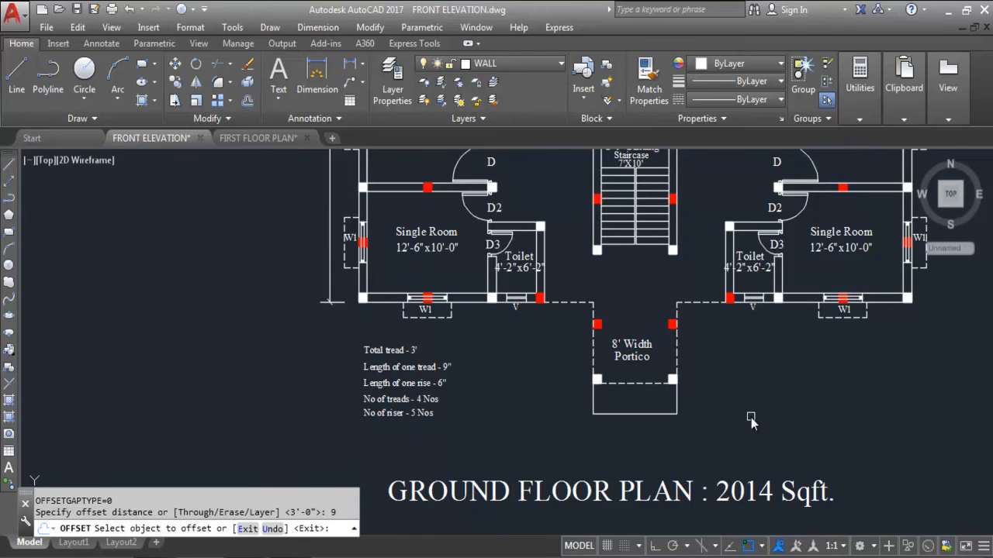
{"action": "scroll", "coordinate": [618, 416], "scroll_direction": "up", "scroll_amount": 4}
{"action": "left_click", "coordinate": [636, 422]}
{"action": "left_click", "coordinate": [641, 388]}
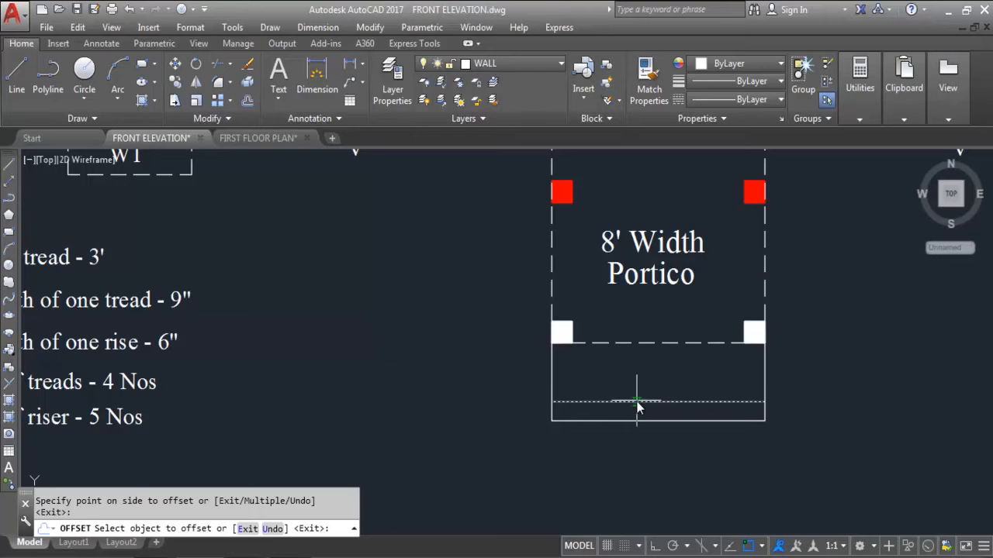
{"action": "left_click", "coordinate": [636, 402]}
{"action": "left_click", "coordinate": [637, 363]}
{"action": "left_click", "coordinate": [648, 383]}
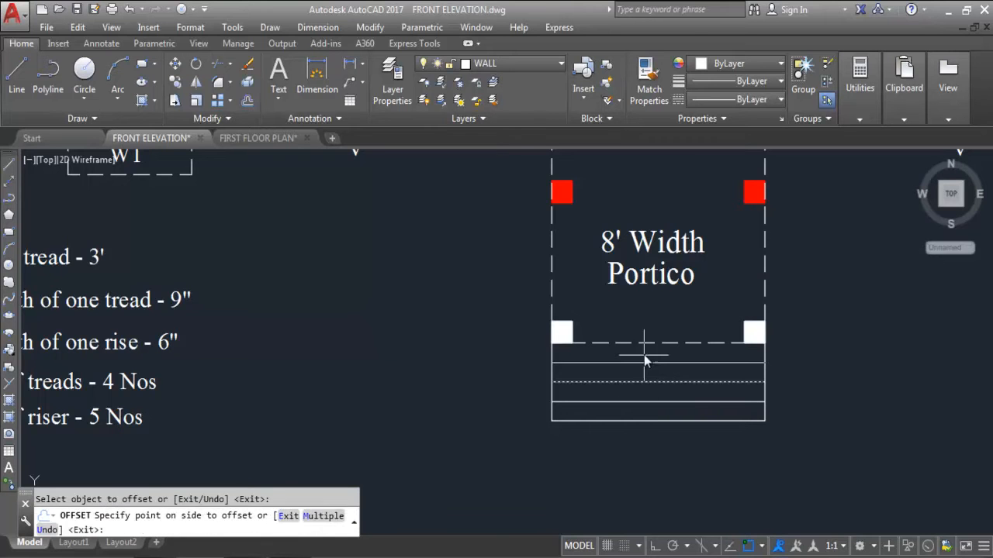
{"action": "left_click", "coordinate": [641, 355]}
{"action": "left_click", "coordinate": [645, 362]}
{"action": "left_click", "coordinate": [644, 293]}
{"action": "scroll", "coordinate": [561, 336], "scroll_direction": "down", "scroll_amount": 2}
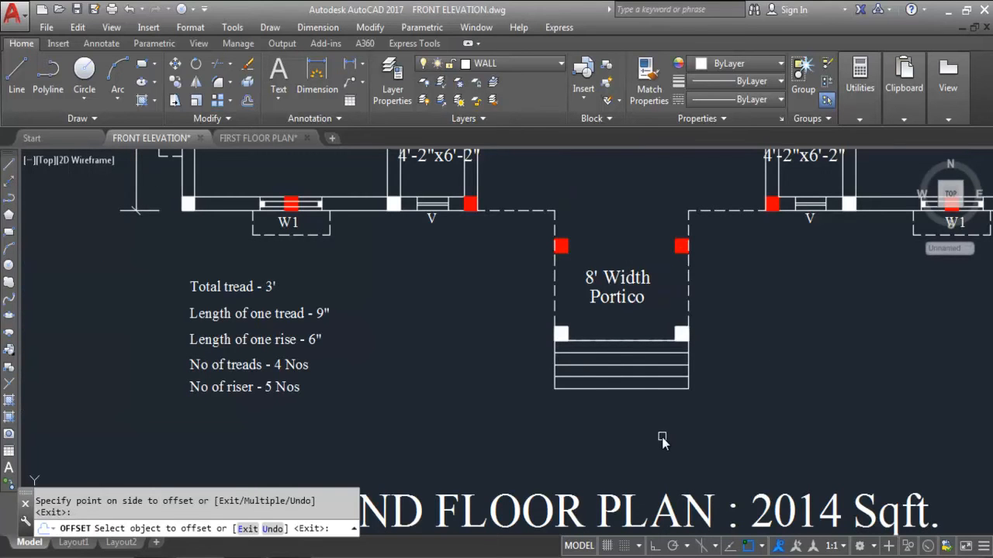
{"action": "key", "text": "Escape"}
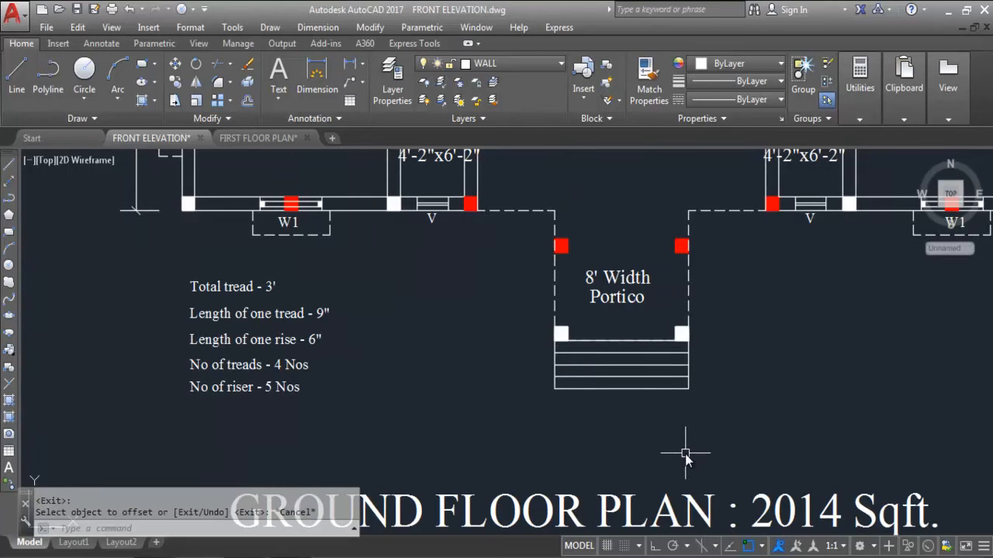
Check the outermost tread's depth at the steps' left side with a temporary linear dimension.
{"action": "scroll", "coordinate": [664, 409], "scroll_direction": "down", "scroll_amount": 1}
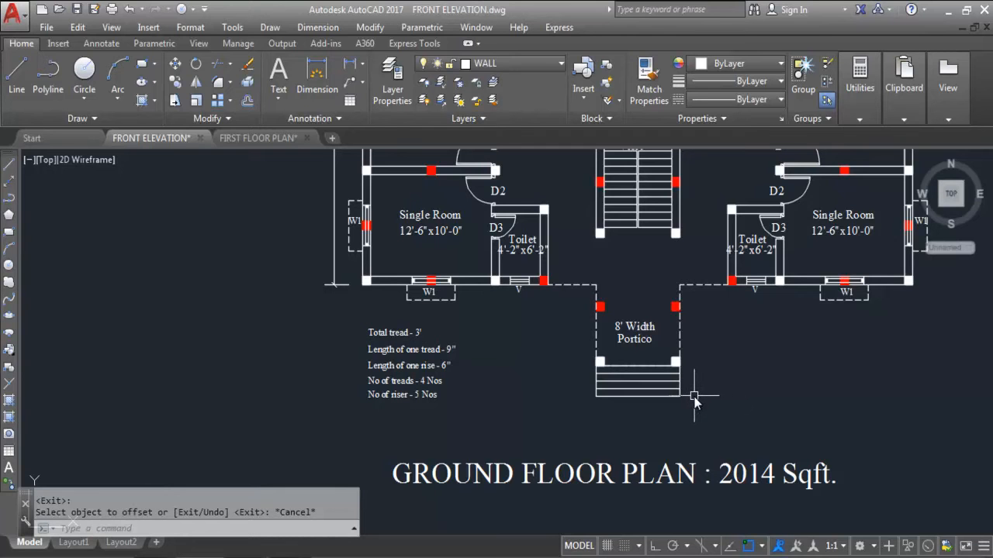
{"action": "scroll", "coordinate": [668, 396], "scroll_direction": "up", "scroll_amount": 2}
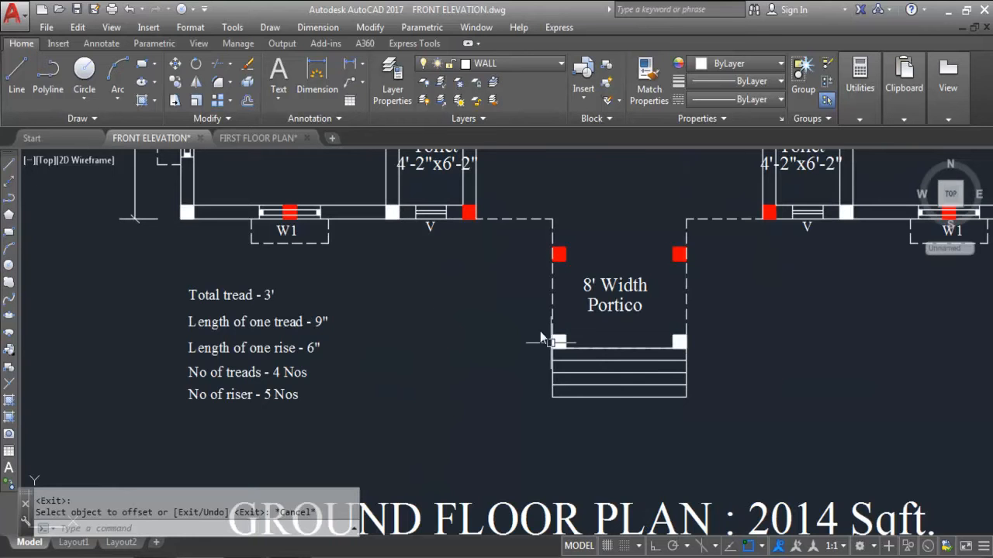
{"action": "left_click", "coordinate": [350, 64]}
{"action": "scroll", "coordinate": [574, 392], "scroll_direction": "up", "scroll_amount": 2}
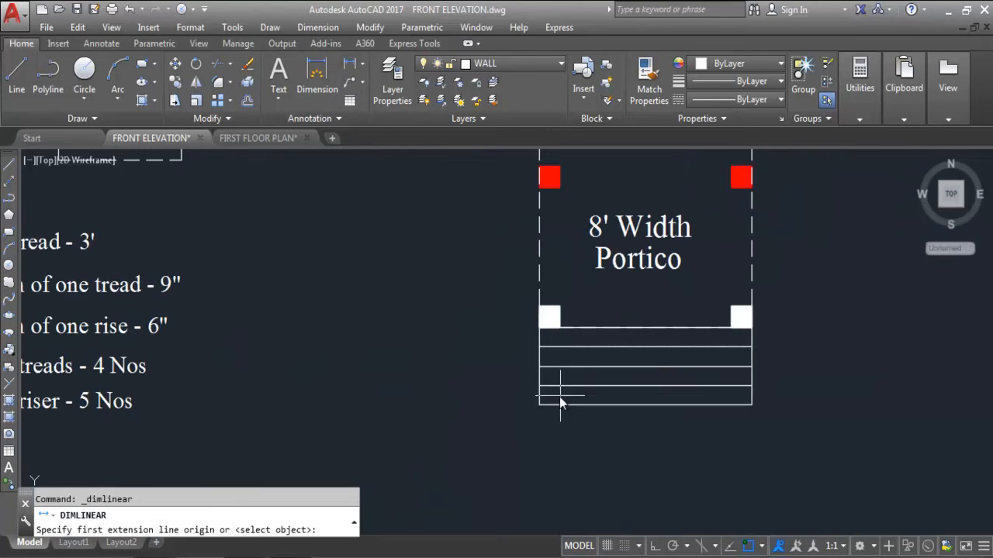
{"action": "left_click", "coordinate": [539, 385]}
{"action": "left_click", "coordinate": [539, 405]}
{"action": "scroll", "coordinate": [530, 401], "scroll_direction": "up", "scroll_amount": 3}
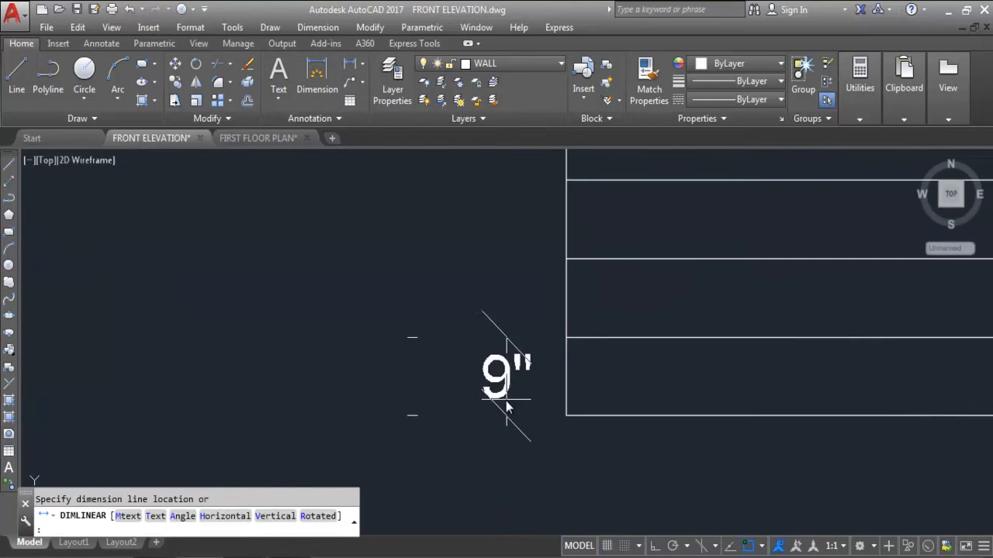
{"action": "key", "text": "Escape"}
{"action": "scroll", "coordinate": [494, 392], "scroll_direction": "down", "scroll_amount": 3}
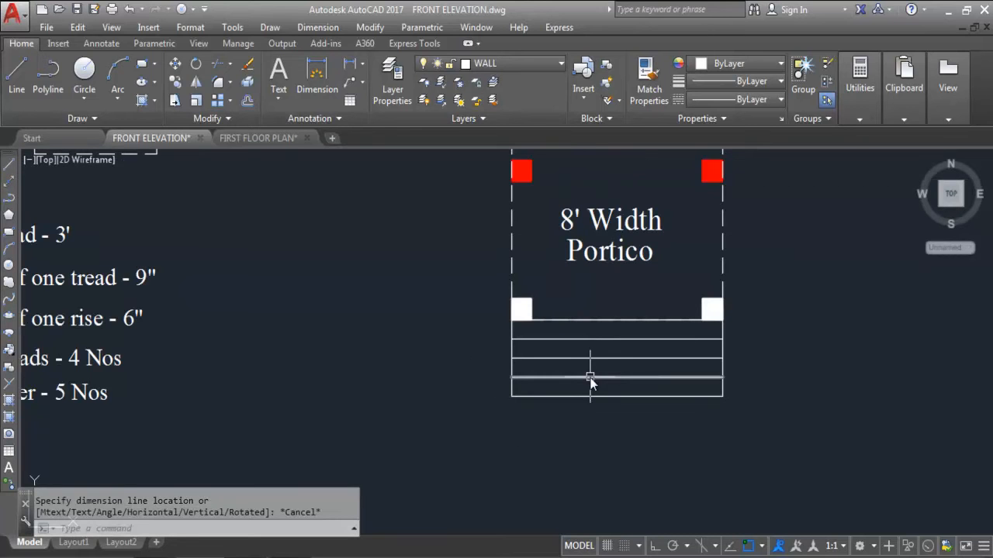
{"action": "scroll", "coordinate": [605, 358], "scroll_direction": "down", "scroll_amount": 2}
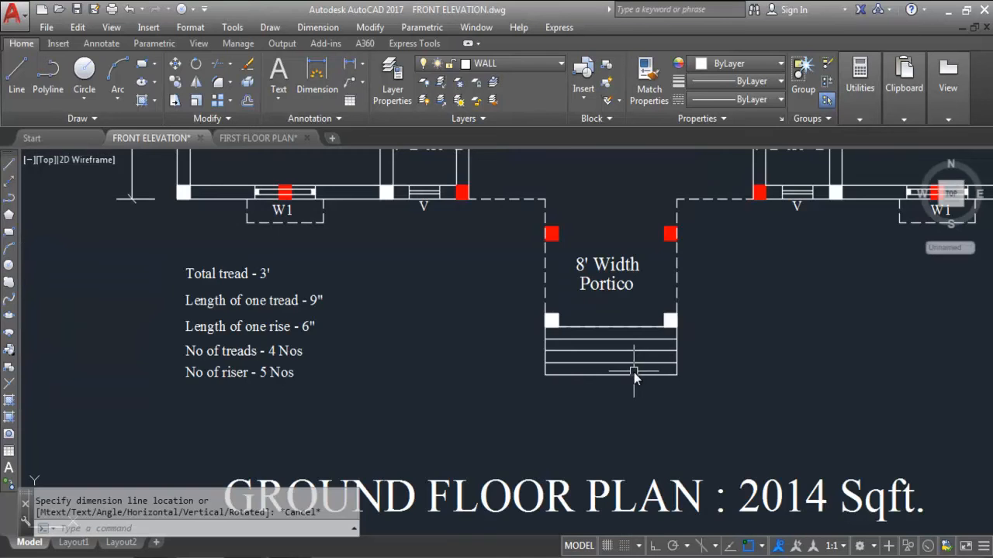
{"action": "scroll", "coordinate": [634, 372], "scroll_direction": "down", "scroll_amount": 5}
{"action": "scroll", "coordinate": [621, 387], "scroll_direction": "up", "scroll_amount": 2}
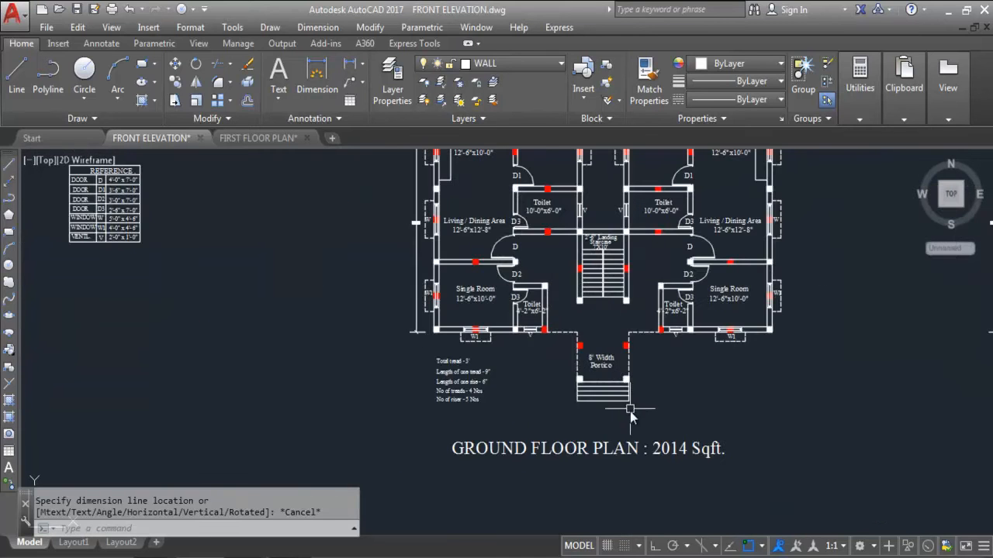
{"action": "scroll", "coordinate": [620, 403], "scroll_direction": "down", "scroll_amount": 3}
{"action": "scroll", "coordinate": [613, 233], "scroll_direction": "down", "scroll_amount": 2}
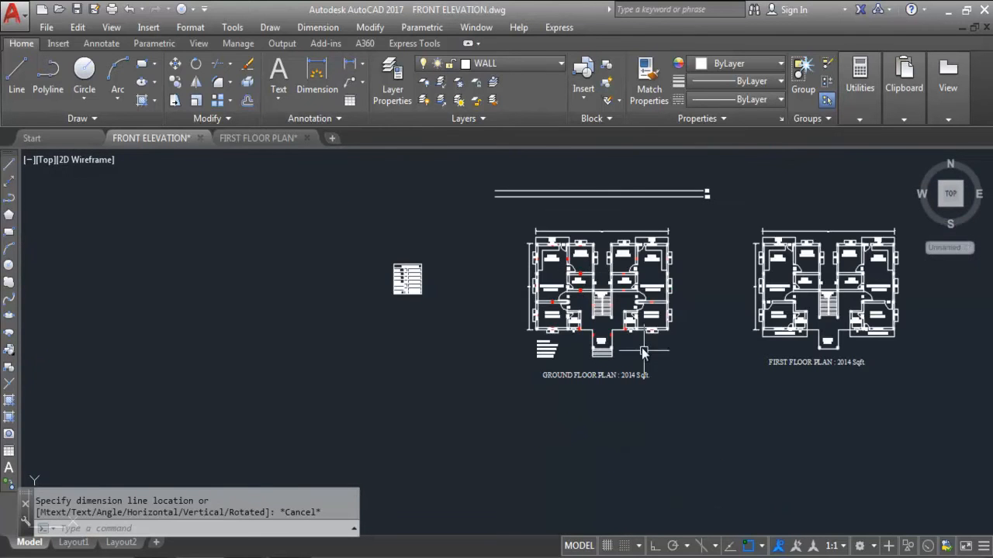
{"action": "scroll", "coordinate": [594, 395], "scroll_direction": "up", "scroll_amount": 6}
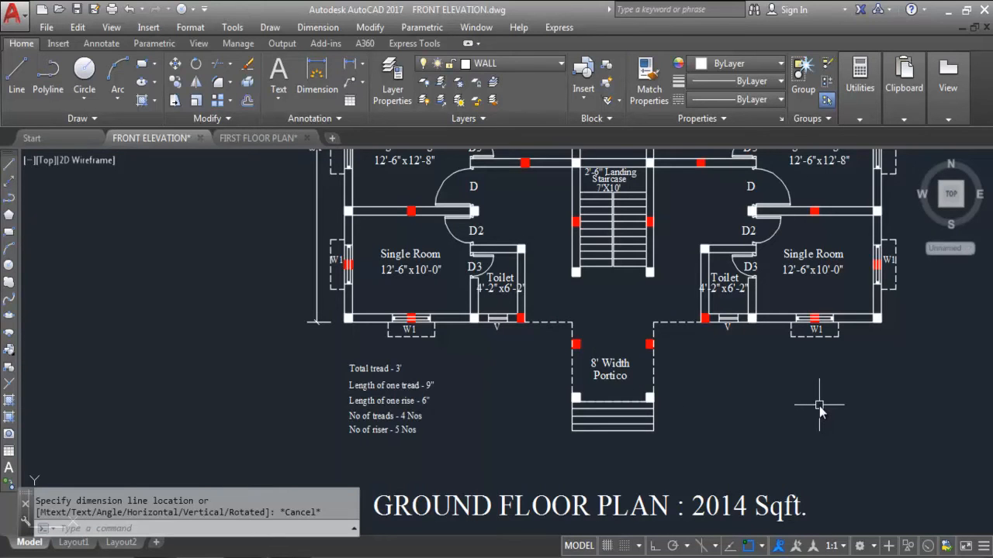
{"action": "key", "text": "Escape"}
{"action": "key", "text": "Escape"}
{"action": "scroll", "coordinate": [819, 406], "scroll_direction": "down", "scroll_amount": 1}
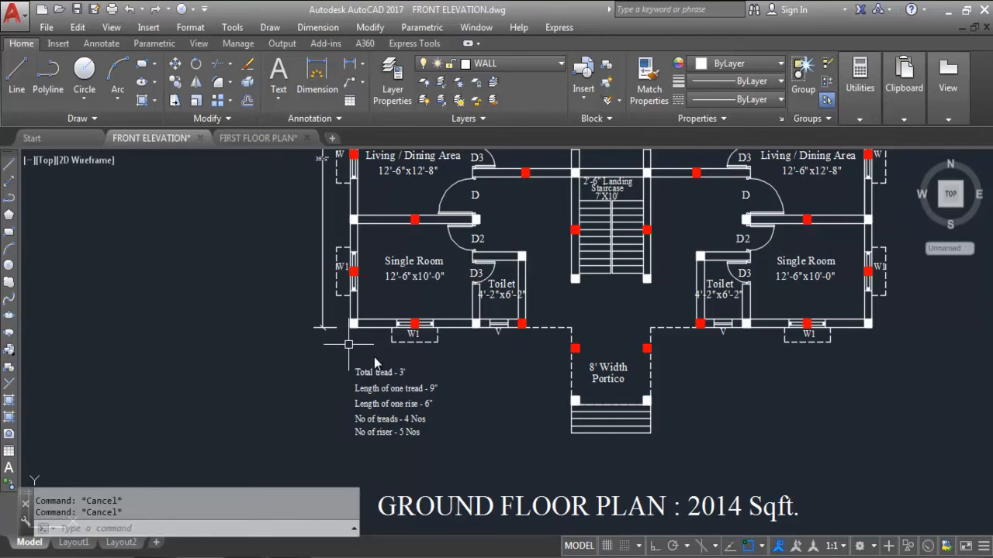
Draw vertical construction lines through the ground floor plan's left outer wall corner and the left toilet's portico-side wall corner.
{"action": "type", "text": "XL"}
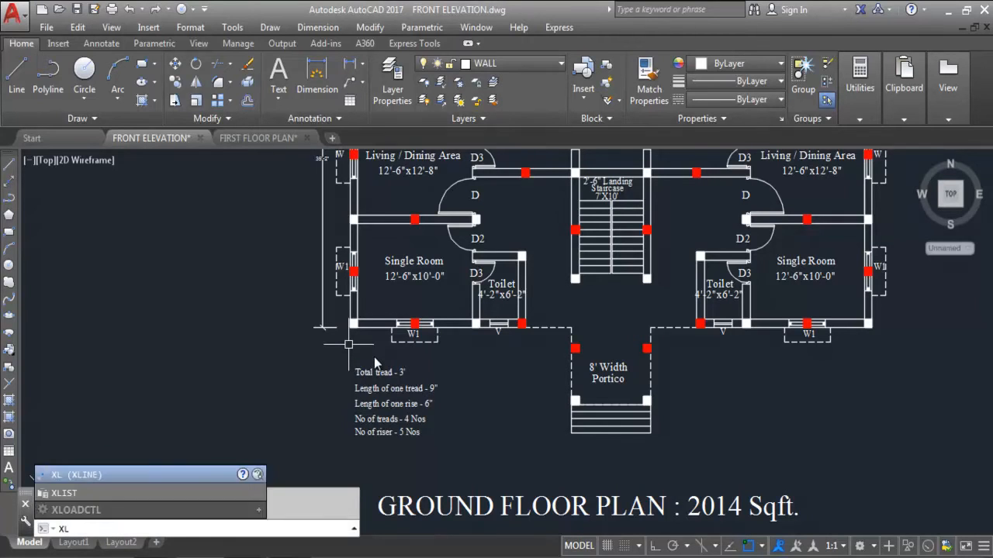
{"action": "key", "text": "Return"}
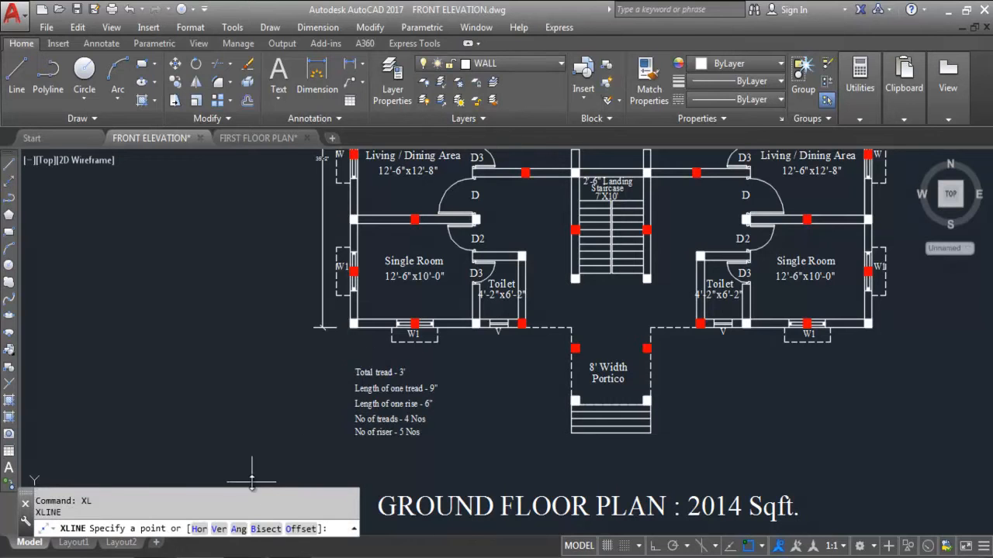
{"action": "left_click", "coordinate": [218, 529]}
{"action": "scroll", "coordinate": [374, 343], "scroll_direction": "up", "scroll_amount": 5}
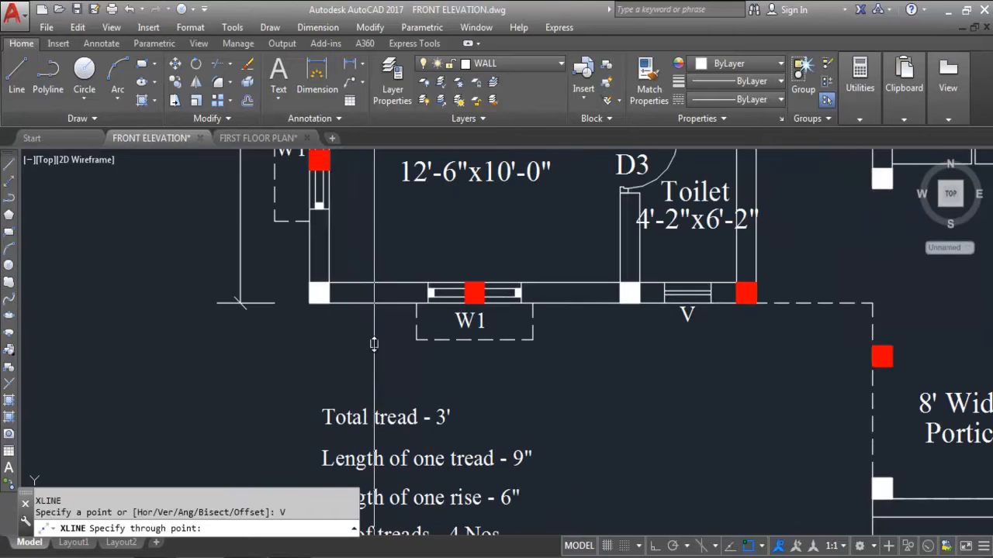
{"action": "left_click", "coordinate": [310, 338]}
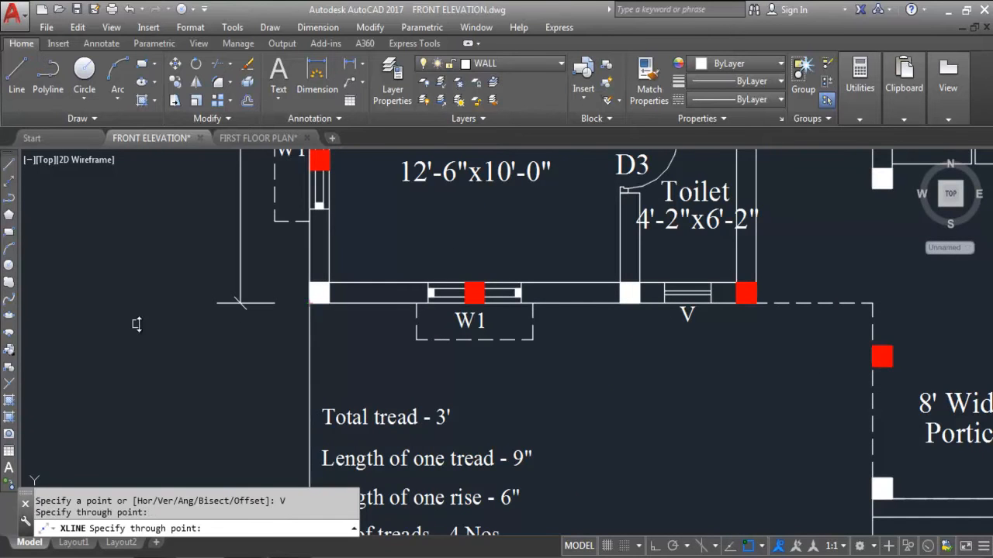
{"action": "scroll", "coordinate": [301, 279], "scroll_direction": "down", "scroll_amount": 5}
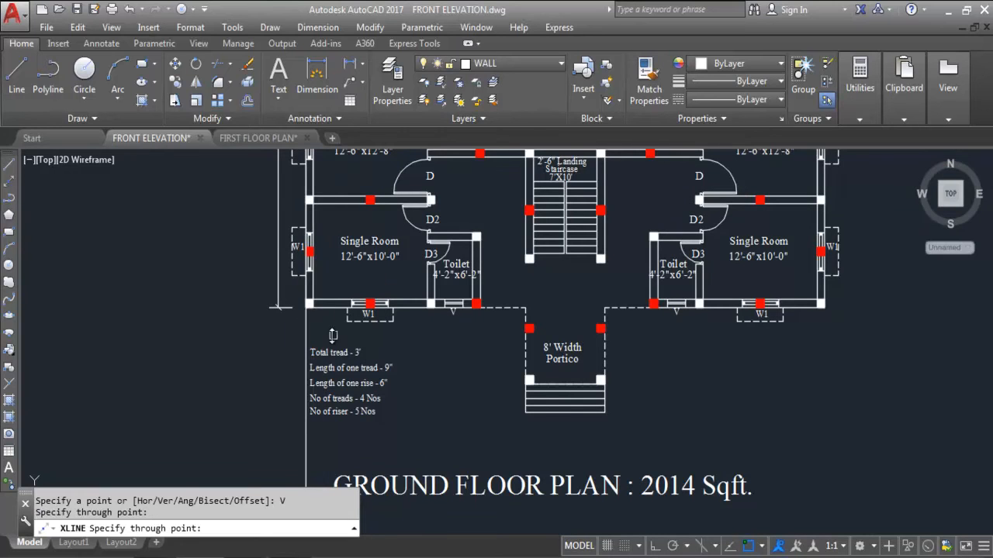
{"action": "left_click", "coordinate": [307, 324]}
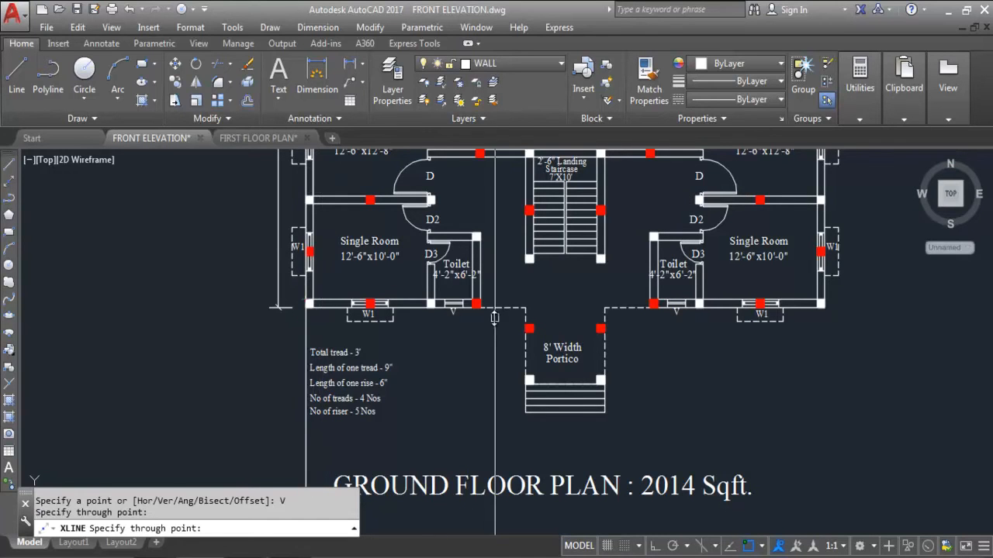
{"action": "scroll", "coordinate": [496, 319], "scroll_direction": "up", "scroll_amount": 4}
{"action": "left_click", "coordinate": [453, 290]}
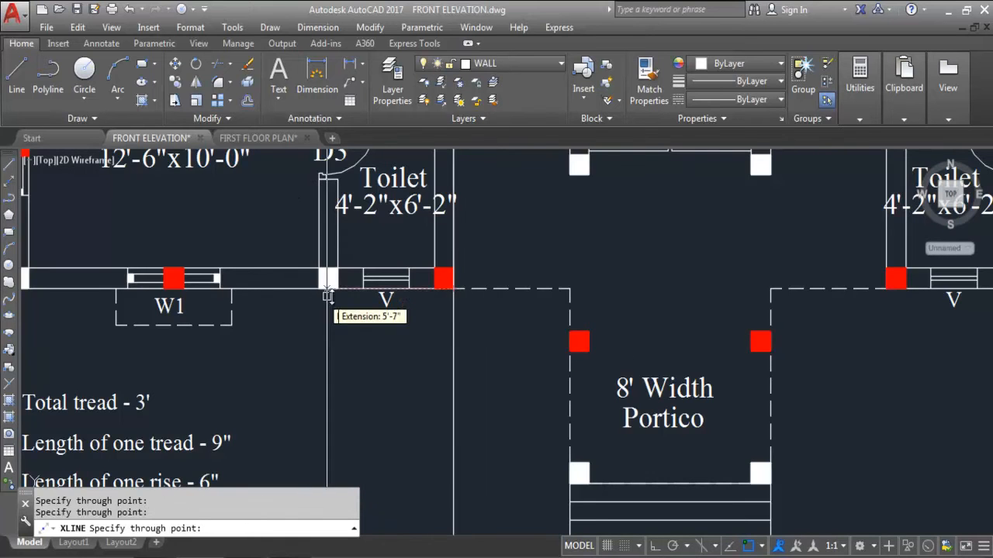
Add vertical construction lines through the outer and inner edges of both front portico columns.
{"action": "scroll", "coordinate": [355, 301], "scroll_direction": "down", "scroll_amount": 3}
{"action": "scroll", "coordinate": [424, 357], "scroll_direction": "up", "scroll_amount": 2}
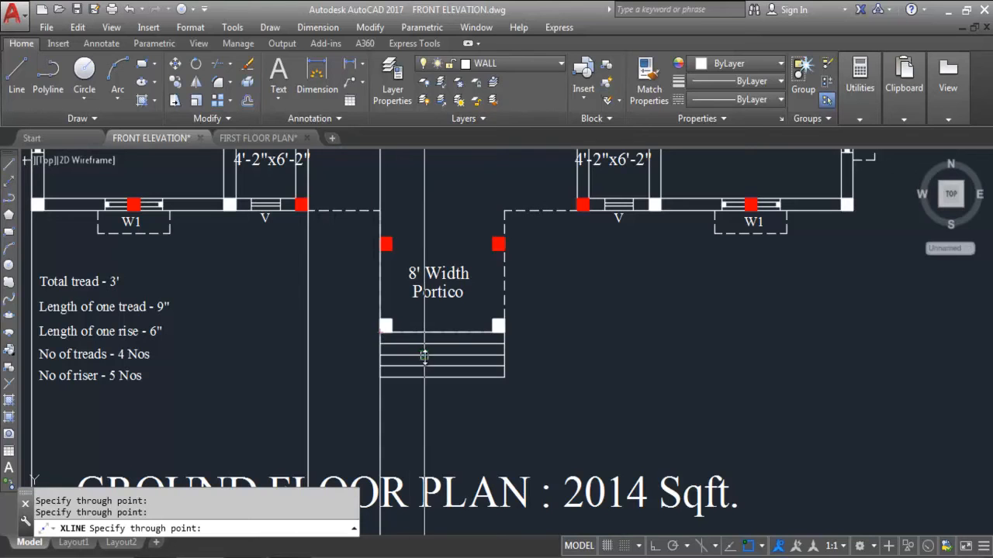
{"action": "left_click", "coordinate": [392, 332]}
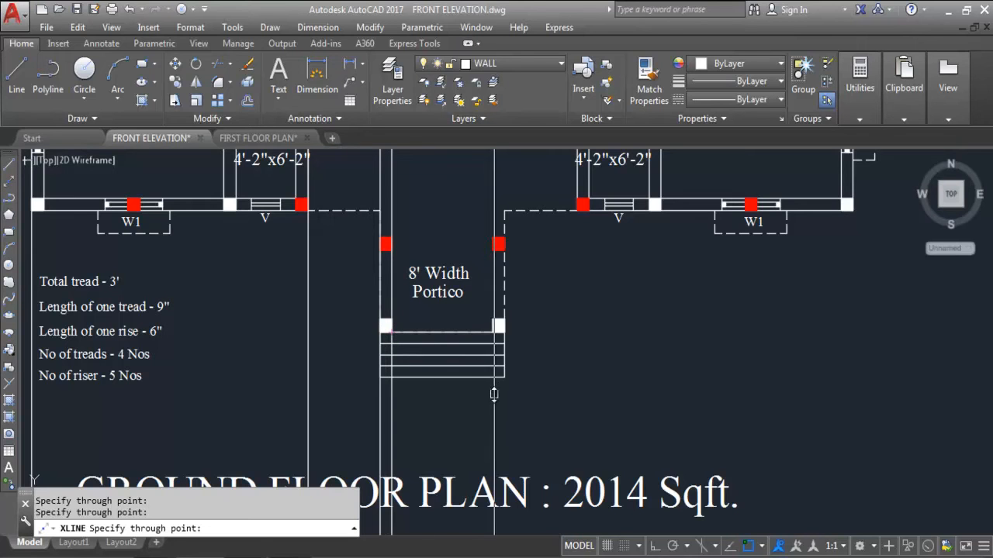
{"action": "left_click", "coordinate": [487, 332]}
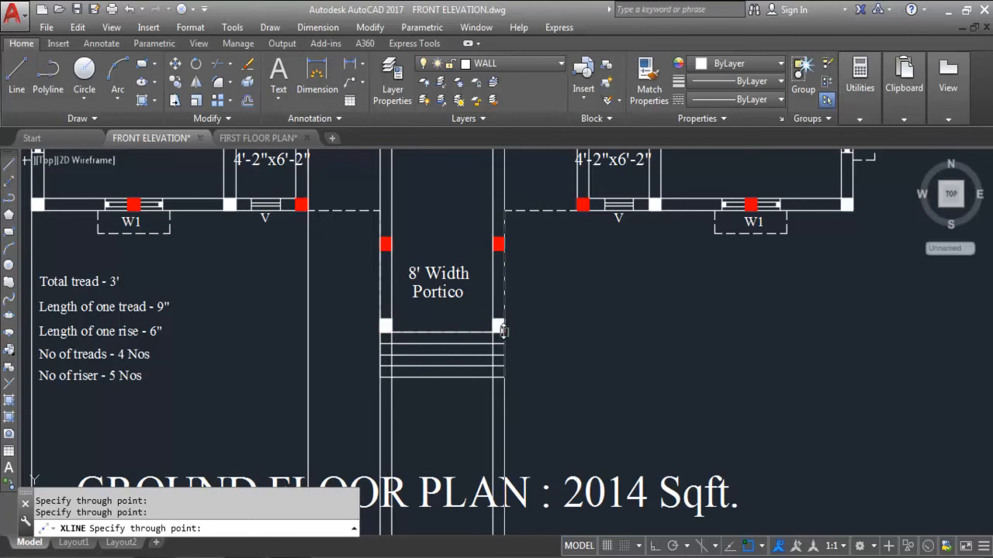
Add a vertical construction line through the right toilet's portico-side outer wall corner in the ground floor plan.
{"action": "scroll", "coordinate": [482, 345], "scroll_direction": "down", "scroll_amount": 2}
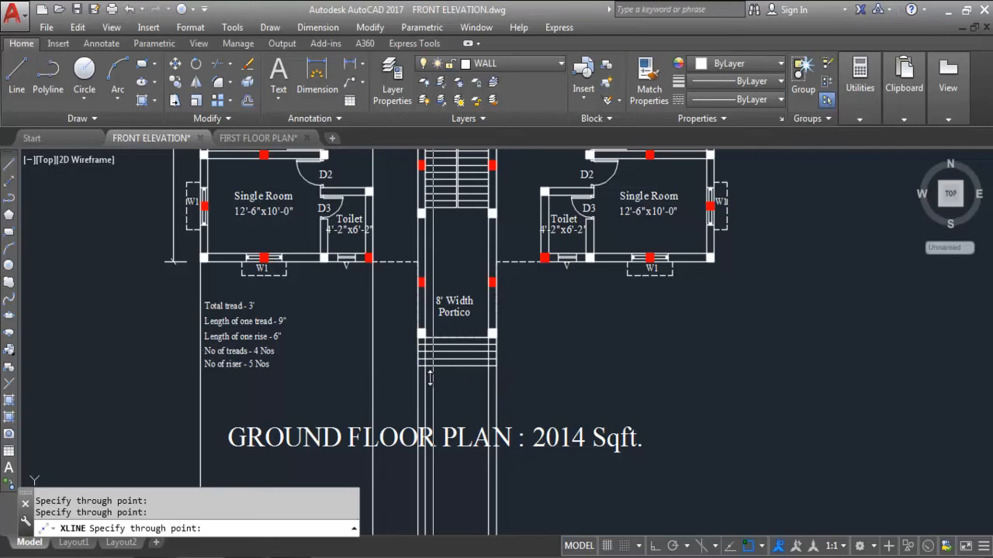
{"action": "scroll", "coordinate": [557, 238], "scroll_direction": "up", "scroll_amount": 4}
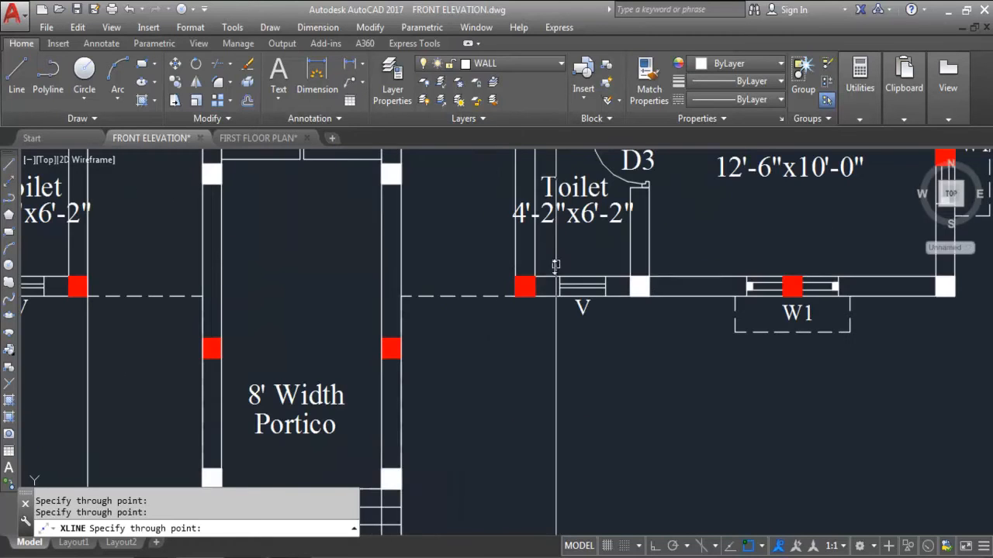
{"action": "scroll", "coordinate": [497, 333], "scroll_direction": "down", "scroll_amount": 6}
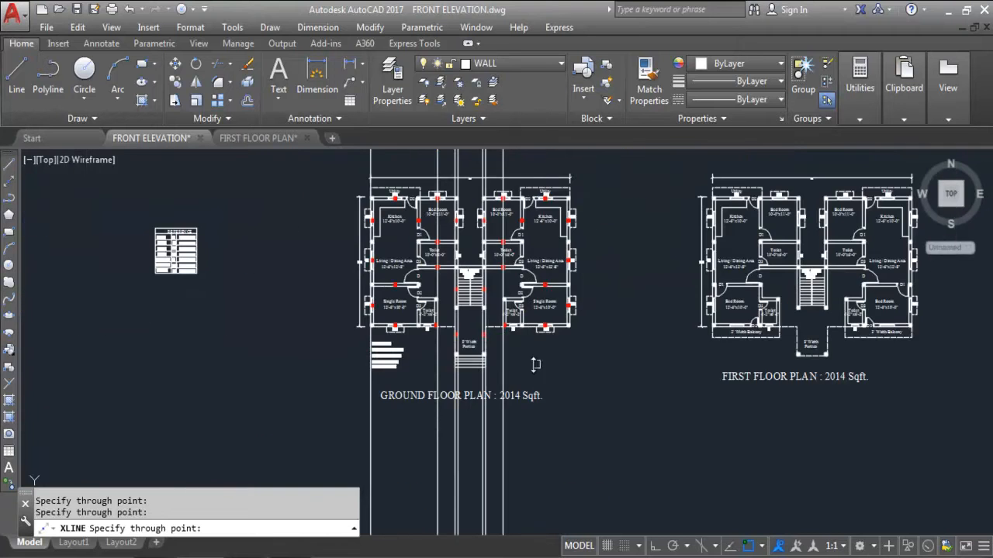
Add a vertical construction line through the ground floor plan's right outer front wall corner.
{"action": "scroll", "coordinate": [564, 346], "scroll_direction": "up", "scroll_amount": 5}
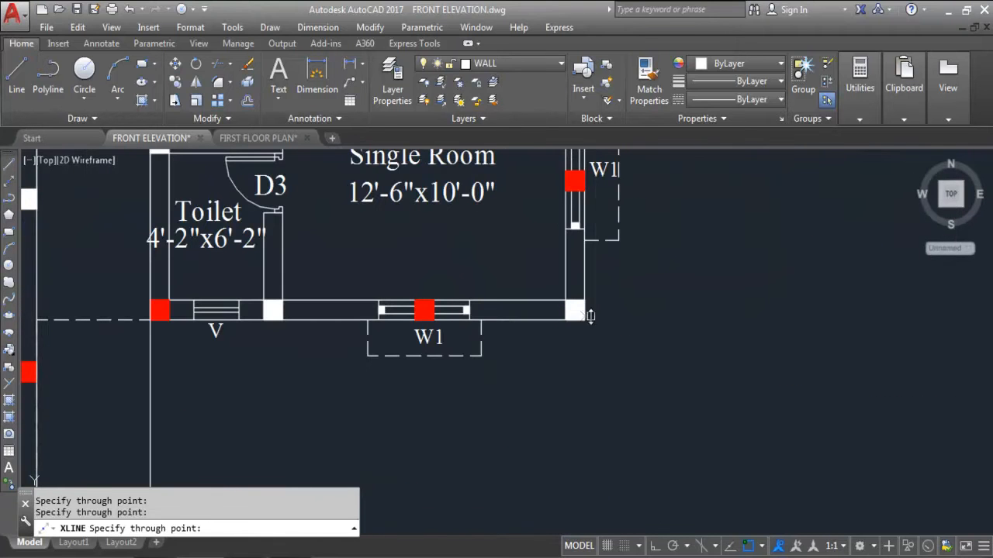
{"action": "left_click", "coordinate": [585, 320]}
{"action": "scroll", "coordinate": [632, 353], "scroll_direction": "down", "scroll_amount": 5}
{"action": "scroll", "coordinate": [657, 403], "scroll_direction": "down", "scroll_amount": 2}
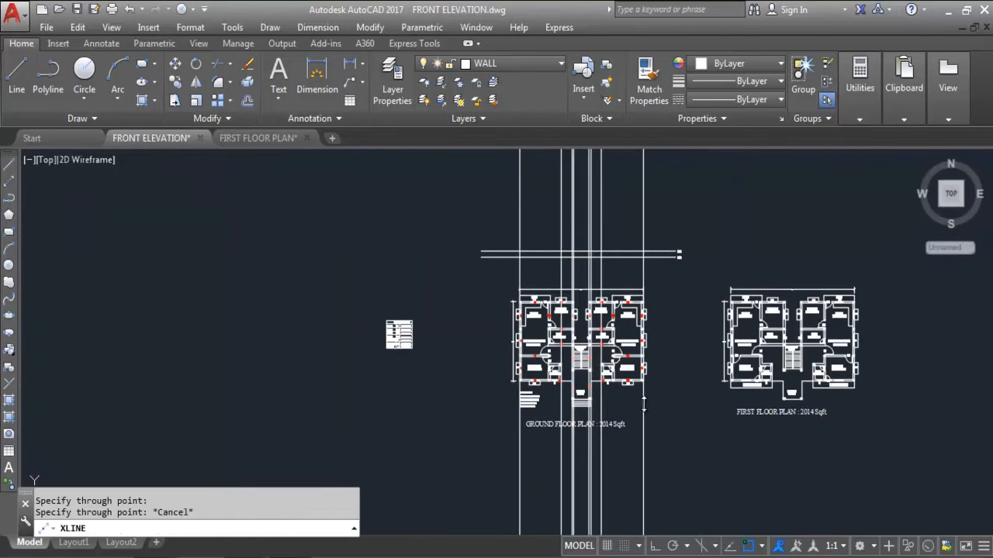
{"action": "key", "text": "Escape"}
Offset the leftmost and rightmost vertical construction lines outward by 6 inches for the plinth projection.
{"action": "scroll", "coordinate": [563, 359], "scroll_direction": "up", "scroll_amount": 2}
{"action": "scroll", "coordinate": [458, 427], "scroll_direction": "down", "scroll_amount": 5}
{"action": "scroll", "coordinate": [539, 279], "scroll_direction": "up", "scroll_amount": 5}
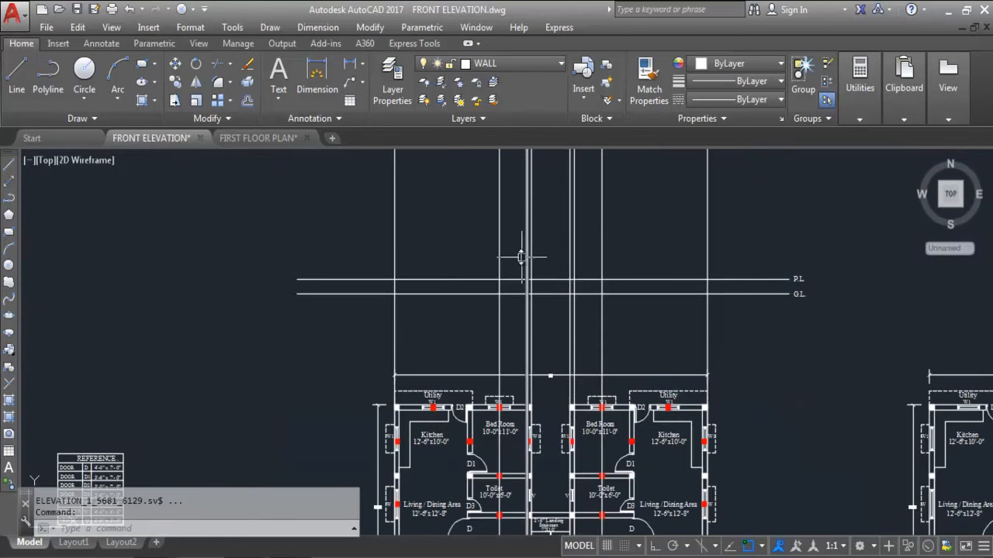
{"action": "scroll", "coordinate": [512, 288], "scroll_direction": "up", "scroll_amount": 2}
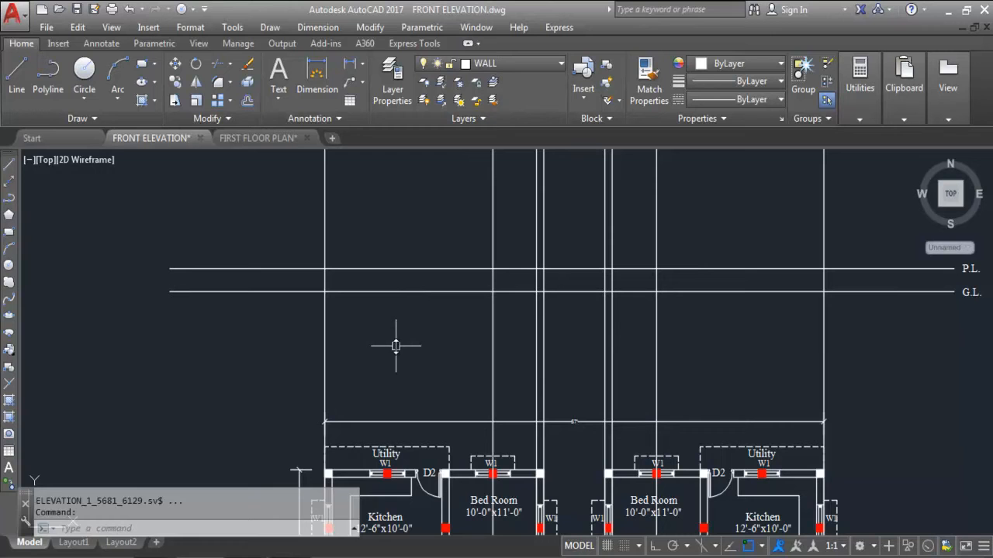
{"action": "type", "text": "o"}
{"action": "key", "text": "Return"}
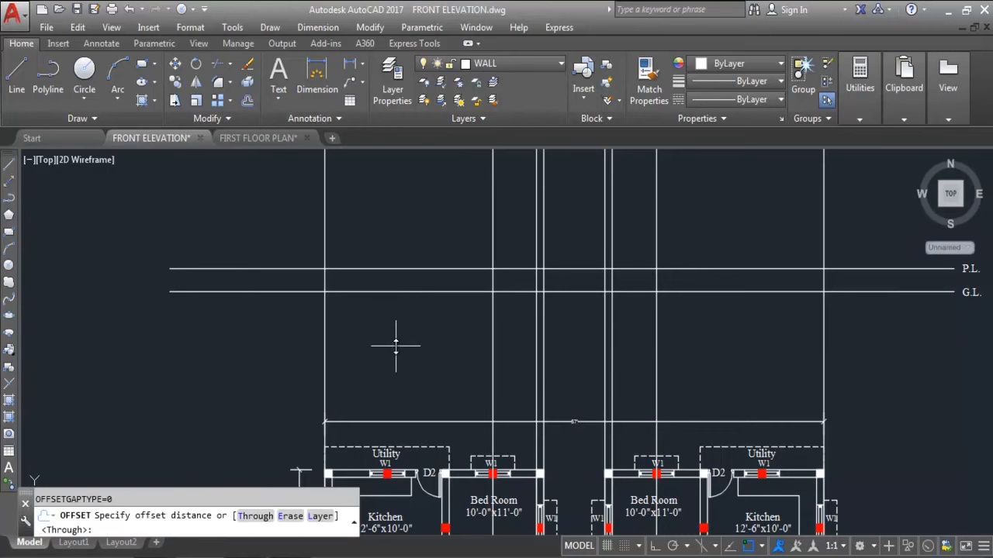
{"action": "key", "text": "Return"}
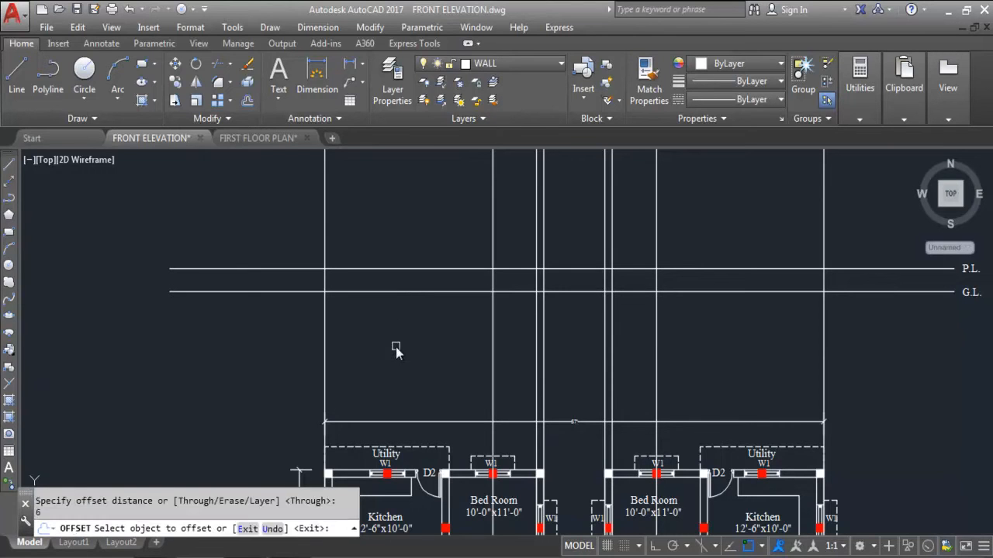
{"action": "left_click", "coordinate": [327, 235]}
{"action": "left_click", "coordinate": [240, 238]}
{"action": "left_click", "coordinate": [823, 237]}
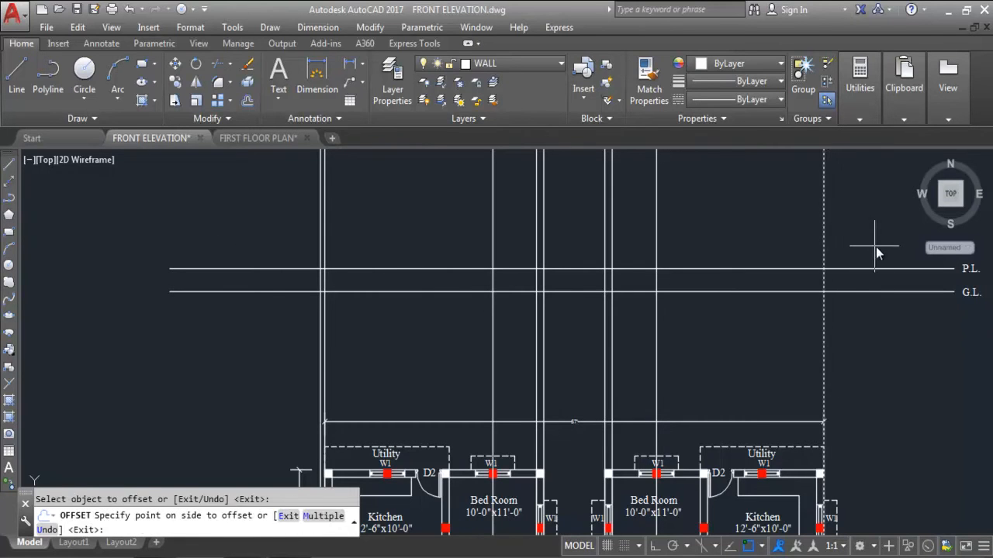
{"action": "left_click", "coordinate": [882, 244]}
{"action": "key", "text": "Escape"}
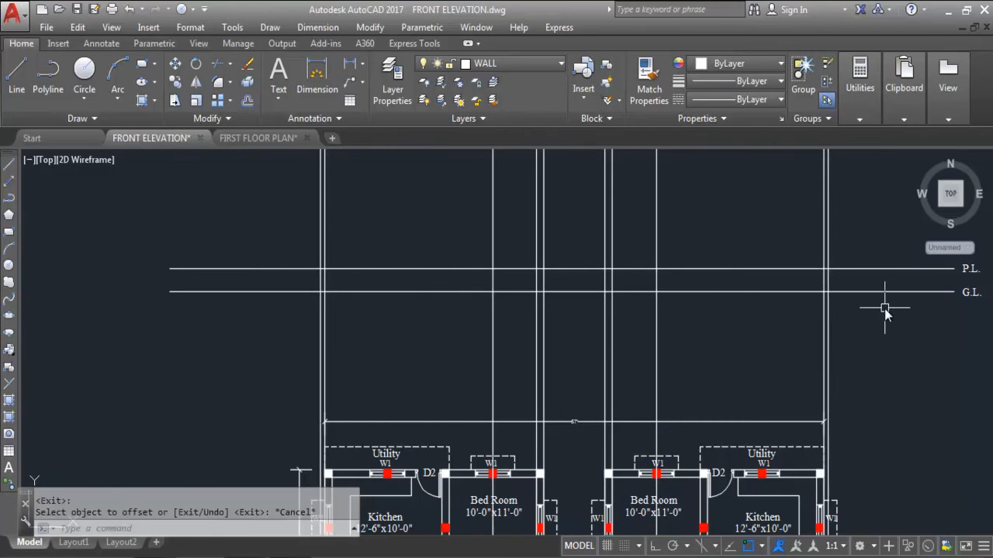
Trim the P.L. line beyond the two outermost offset lines, and trim those offset lines above the P.L. line.
{"action": "type", "text": "TR"}
{"action": "key", "text": "Return"}
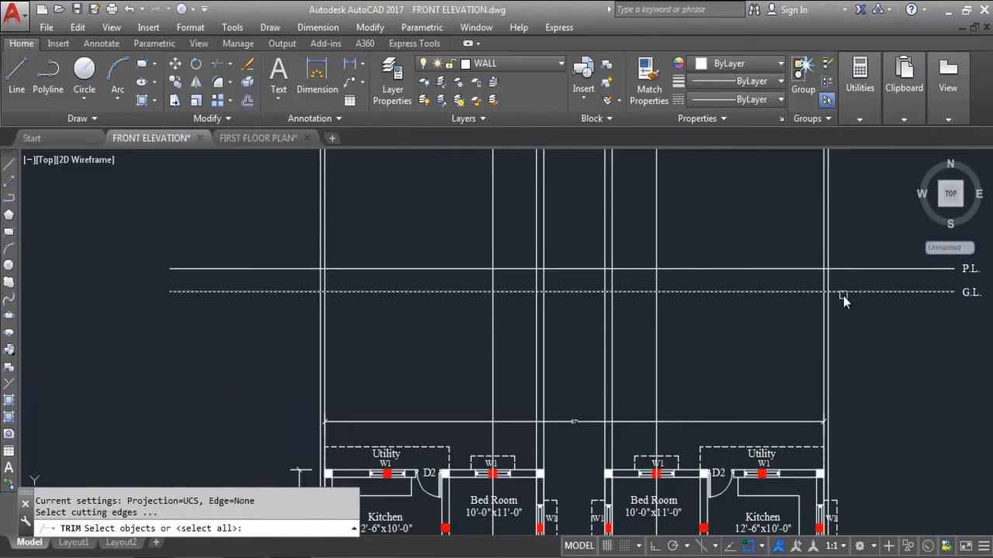
{"action": "left_click", "coordinate": [843, 293]}
{"action": "left_click", "coordinate": [838, 269]}
{"action": "left_click", "coordinate": [827, 279]}
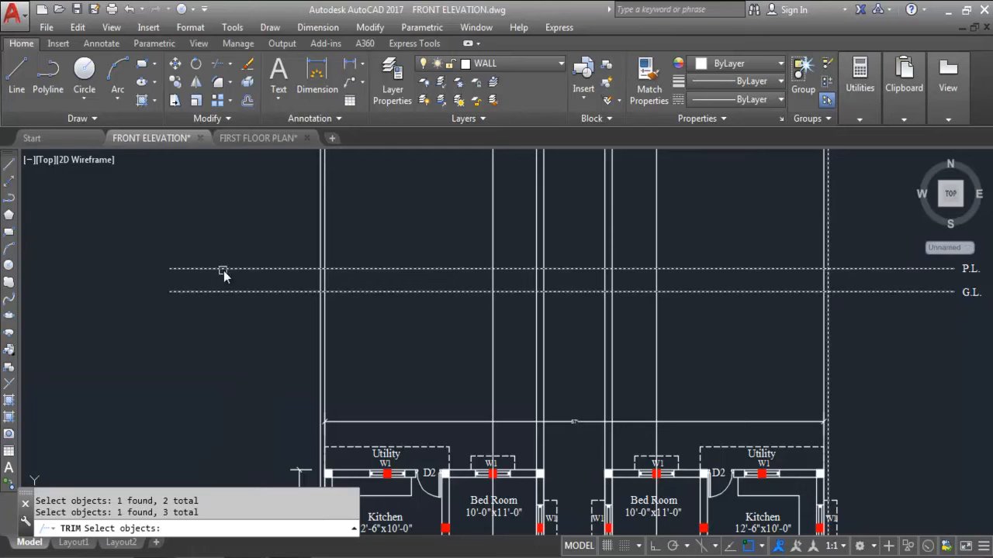
{"action": "left_click", "coordinate": [322, 279]}
{"action": "key", "text": "Return"}
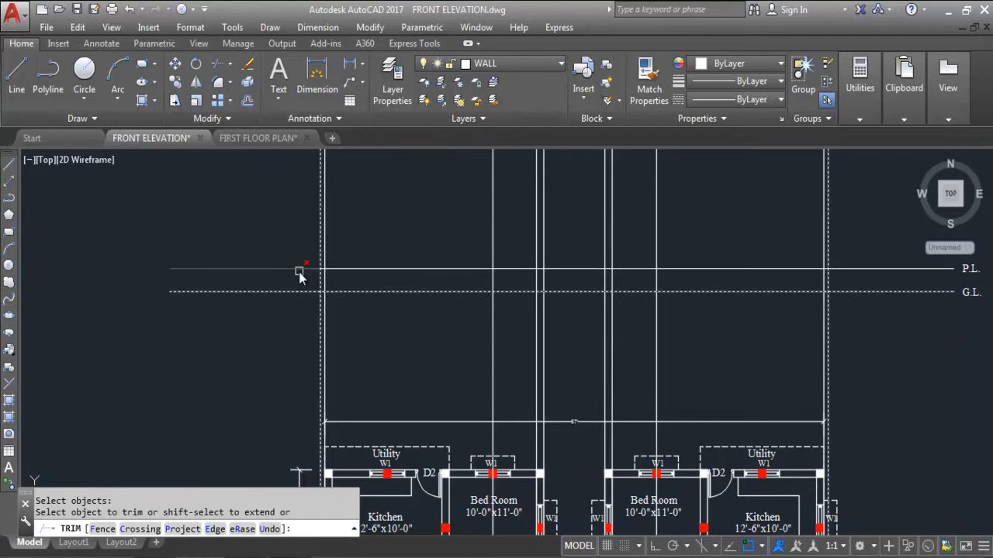
{"action": "left_click", "coordinate": [299, 269]}
{"action": "left_click", "coordinate": [320, 248]}
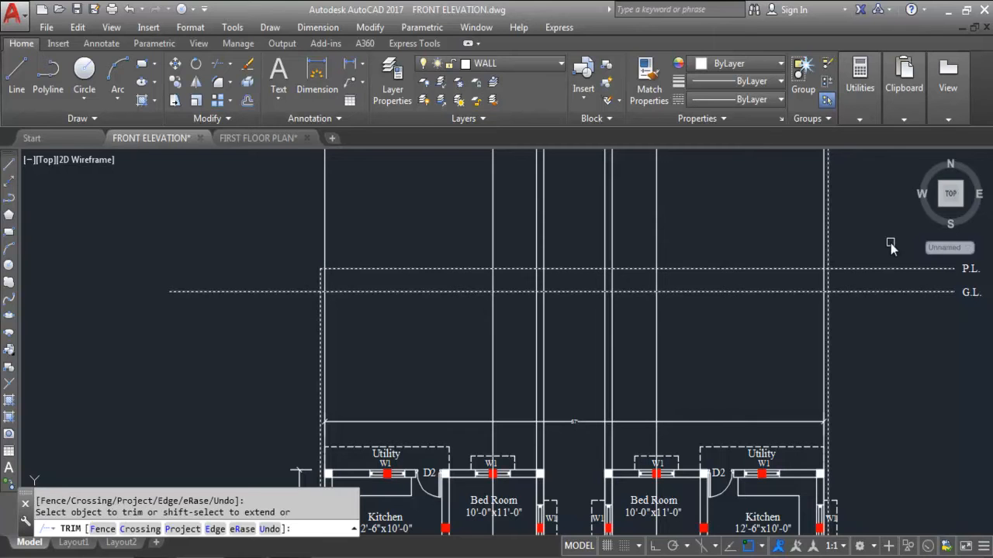
{"action": "left_click", "coordinate": [828, 255]}
{"action": "left_click", "coordinate": [849, 270]}
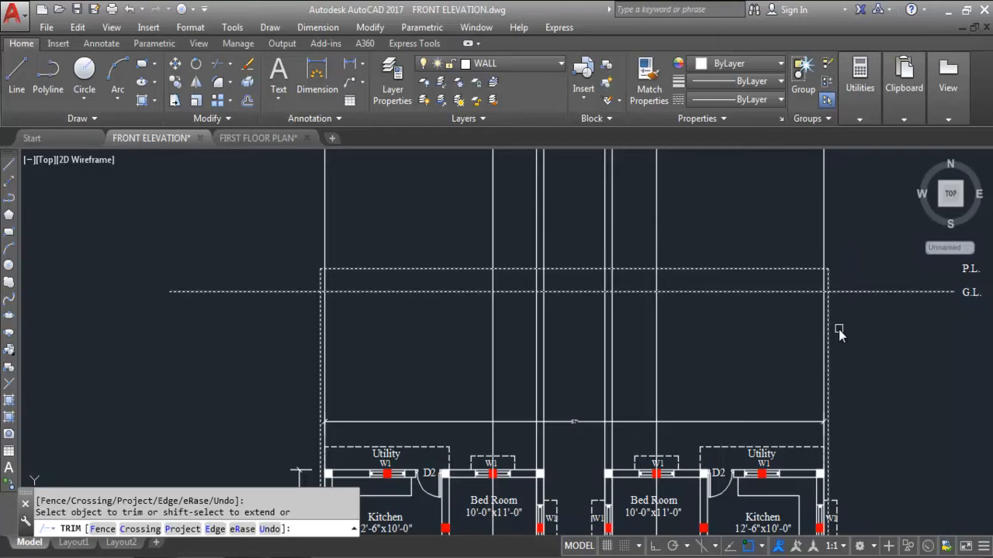
Trim all the vertical construction lines below the G.L. line.
{"action": "left_click", "coordinate": [860, 332]}
{"action": "left_click", "coordinate": [287, 332]}
{"action": "scroll", "coordinate": [439, 323], "scroll_direction": "down", "scroll_amount": 3}
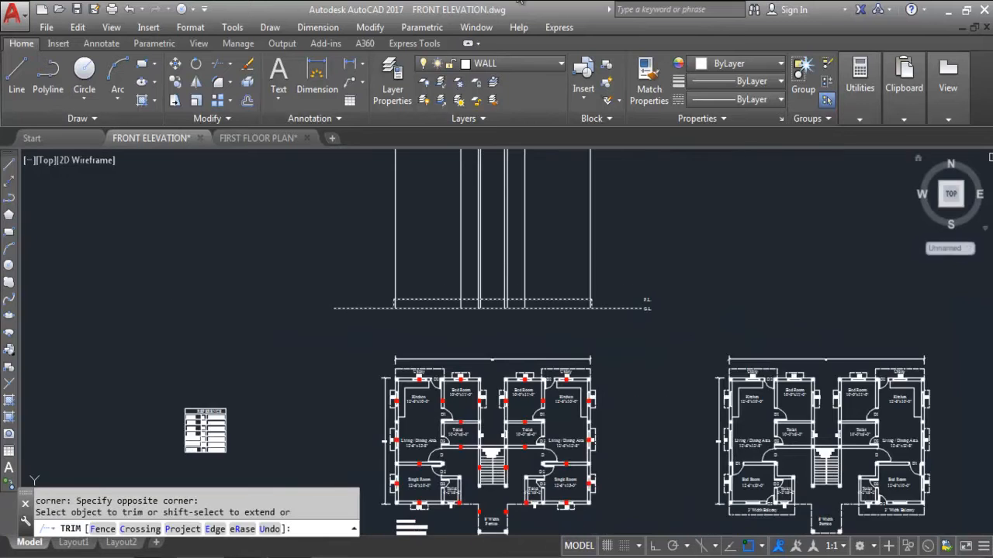
{"action": "scroll", "coordinate": [480, 316], "scroll_direction": "up", "scroll_amount": 3}
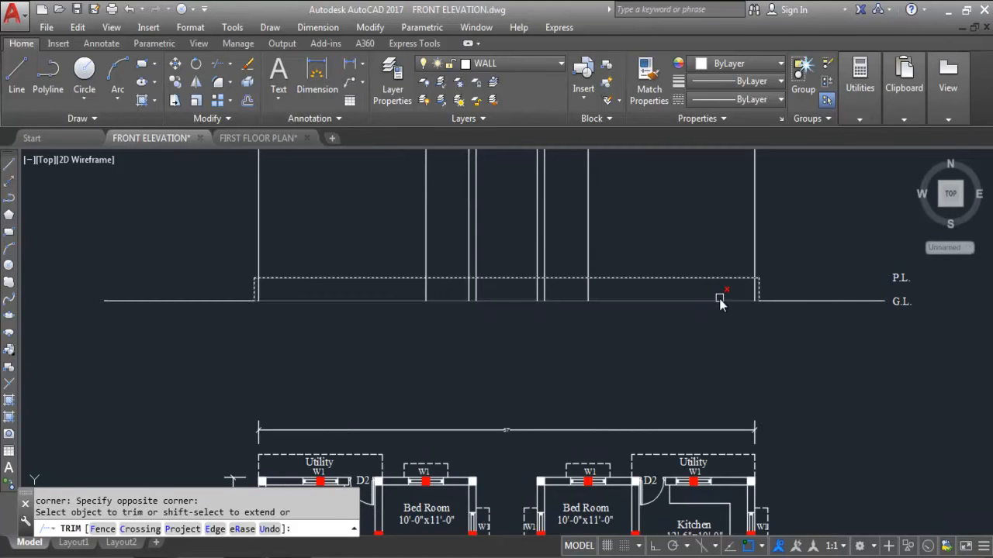
Trim the wall and column lines between the P.L. and G.L. lines, keeping the plinth's two end edges.
{"action": "left_click", "coordinate": [754, 288]}
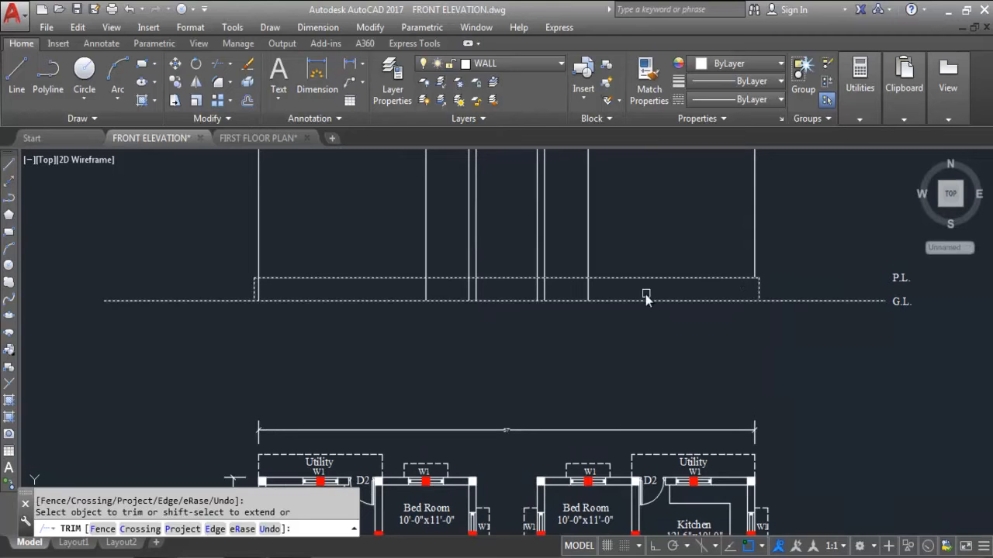
{"action": "left_click", "coordinate": [611, 290]}
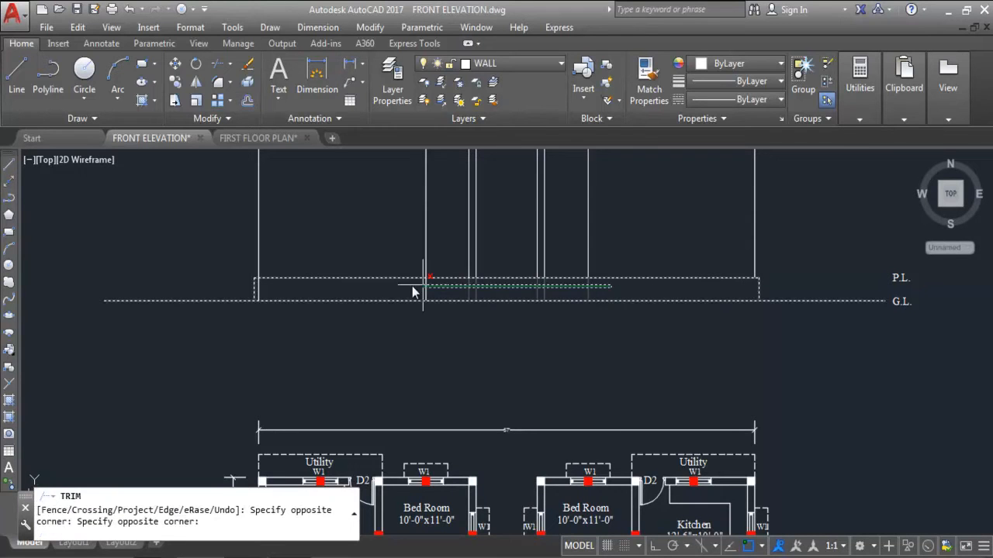
{"action": "left_click", "coordinate": [342, 282]}
{"action": "scroll", "coordinate": [255, 286], "scroll_direction": "up", "scroll_amount": 5}
{"action": "left_click", "coordinate": [266, 291]}
{"action": "scroll", "coordinate": [316, 331], "scroll_direction": "down", "scroll_amount": 8}
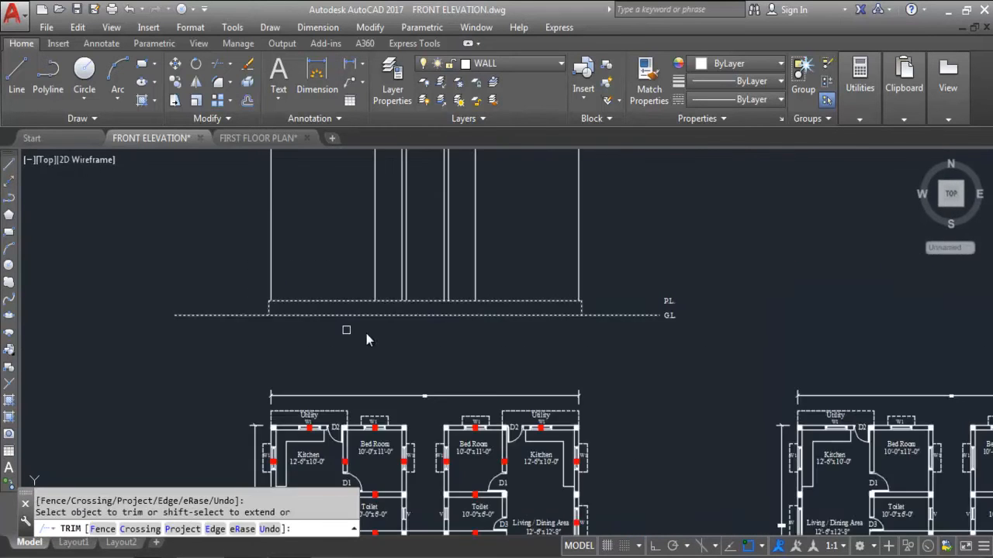
{"action": "key", "text": "Escape"}
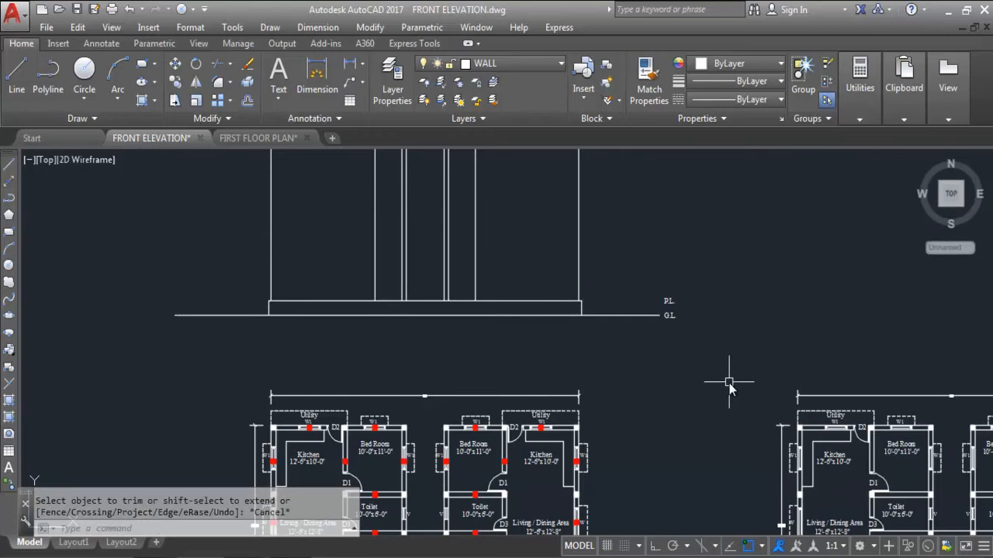
Move the P.L. label next to the upper right corner of the plinth.
{"action": "scroll", "coordinate": [589, 326], "scroll_direction": "up", "scroll_amount": 5}
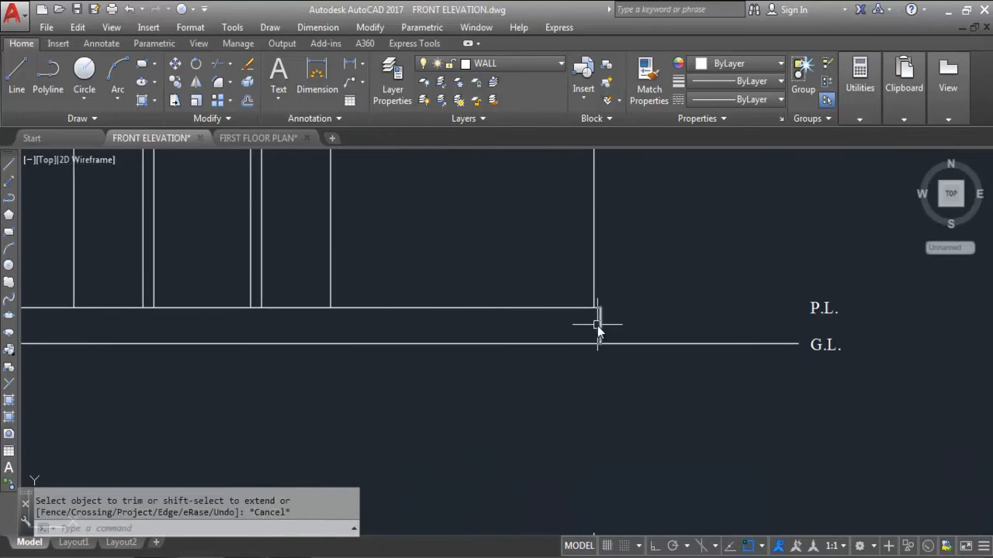
{"action": "left_click", "coordinate": [821, 307]}
{"action": "type", "text": "M"}
{"action": "key", "text": "Return"}
{"action": "scroll", "coordinate": [758, 303], "scroll_direction": "up", "scroll_amount": 3}
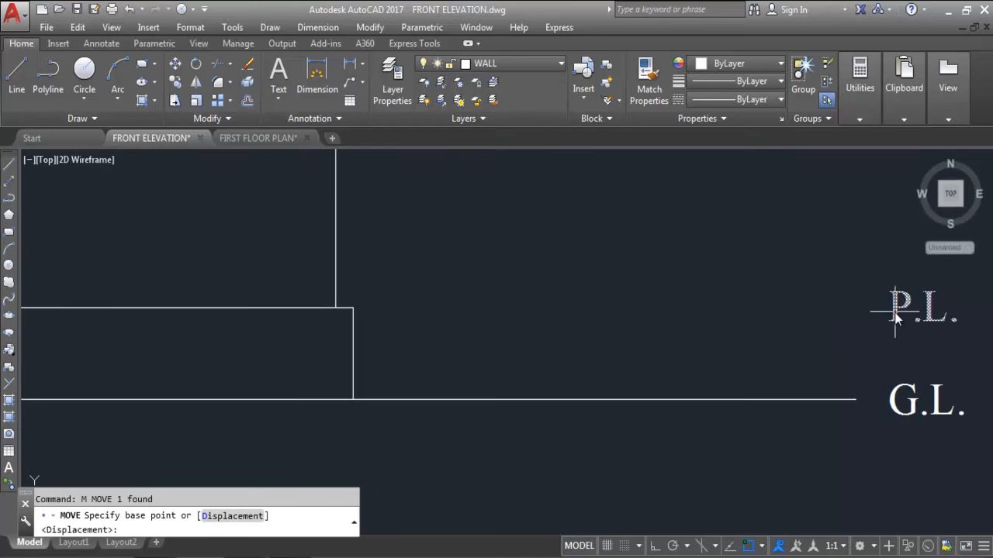
{"action": "left_click", "coordinate": [896, 317]}
{"action": "scroll", "coordinate": [365, 318], "scroll_direction": "up", "scroll_amount": 2}
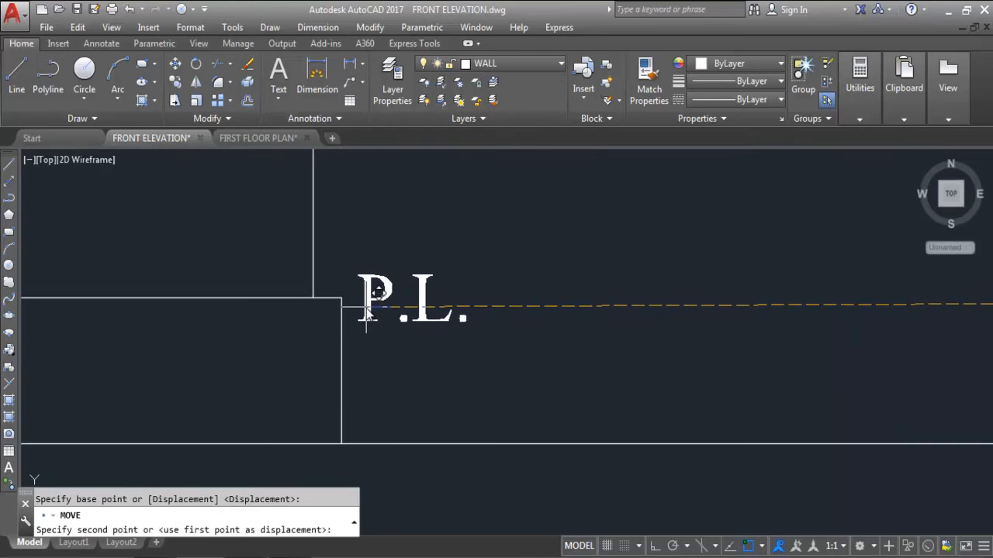
{"action": "left_click", "coordinate": [361, 310]}
{"action": "scroll", "coordinate": [671, 346], "scroll_direction": "down", "scroll_amount": 6}
{"action": "scroll", "coordinate": [774, 378], "scroll_direction": "down", "scroll_amount": 2}
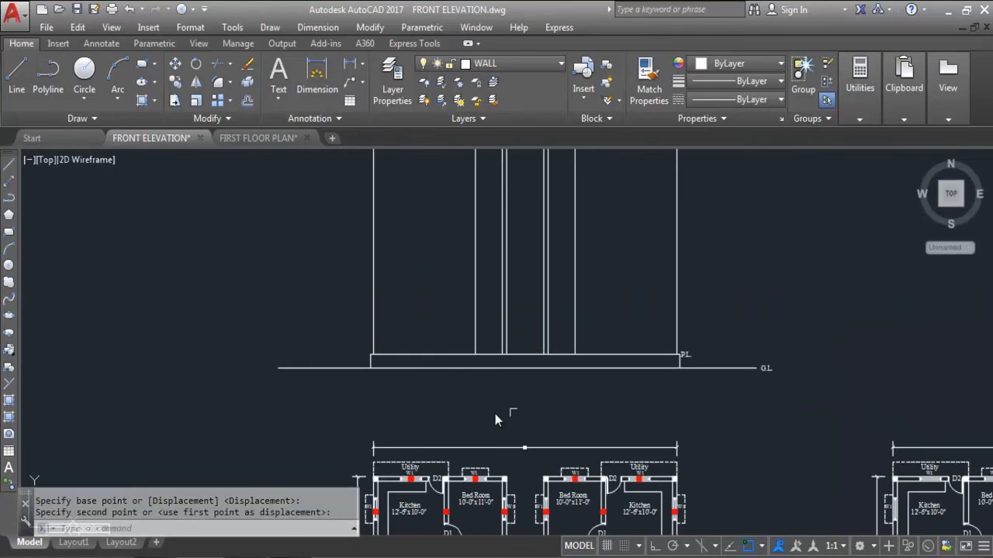
Check how far the plinth projects beyond the left wall line with a temporary linear dimension.
{"action": "scroll", "coordinate": [454, 387], "scroll_direction": "up", "scroll_amount": 2}
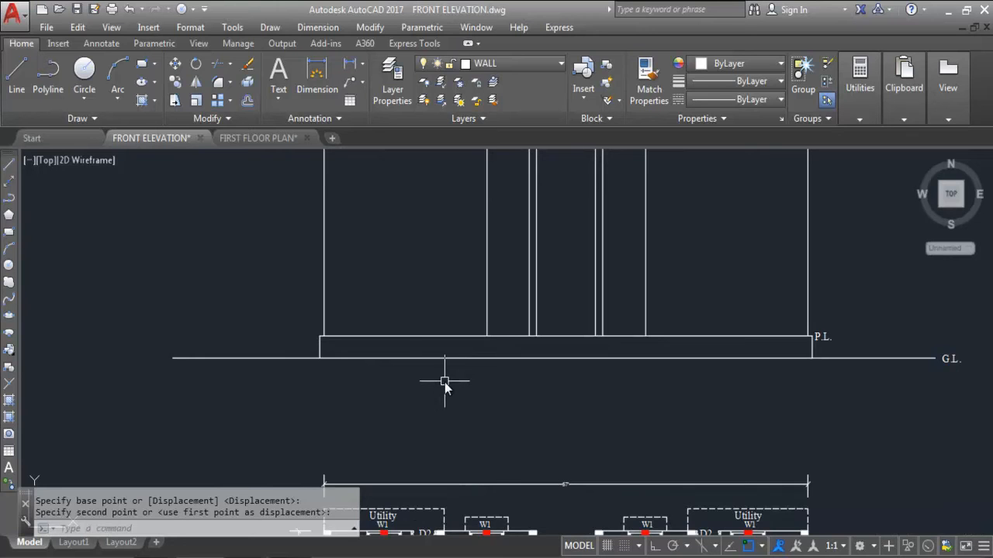
{"action": "scroll", "coordinate": [304, 349], "scroll_direction": "up", "scroll_amount": 4}
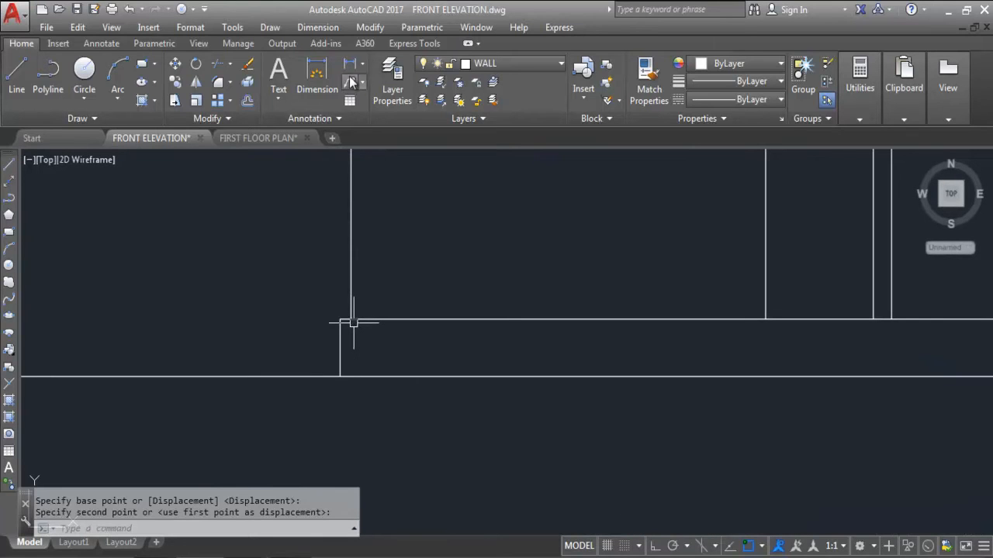
{"action": "left_click", "coordinate": [350, 65]}
{"action": "scroll", "coordinate": [339, 336], "scroll_direction": "up", "scroll_amount": 3}
{"action": "left_click", "coordinate": [339, 296]}
{"action": "left_click", "coordinate": [366, 296]}
{"action": "scroll", "coordinate": [371, 312], "scroll_direction": "up", "scroll_amount": 2}
{"action": "key", "text": "Escape"}
Check the plinth's height at its left end with a temporary linear dimension.
{"action": "key", "text": "Return"}
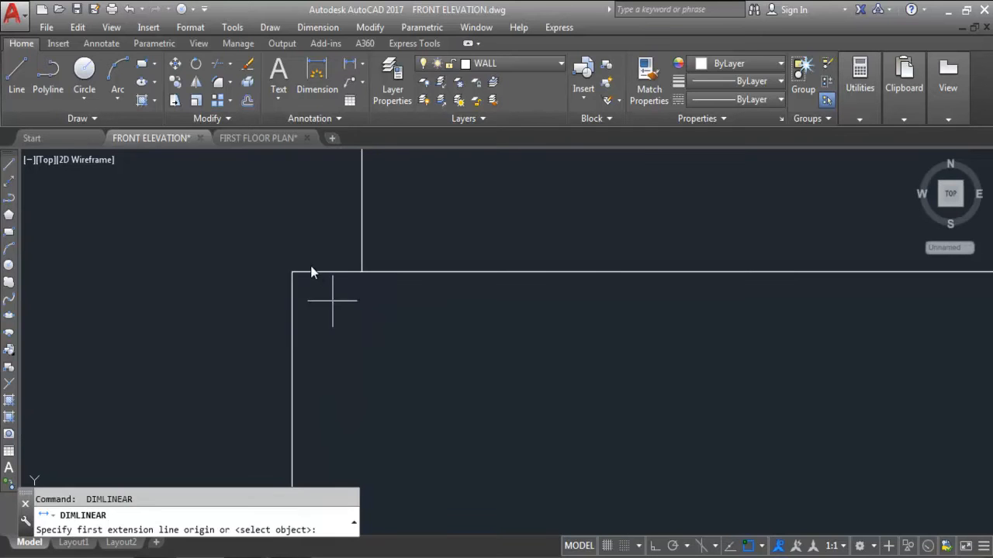
{"action": "scroll", "coordinate": [311, 272], "scroll_direction": "down", "scroll_amount": 3}
{"action": "left_click", "coordinate": [303, 268]}
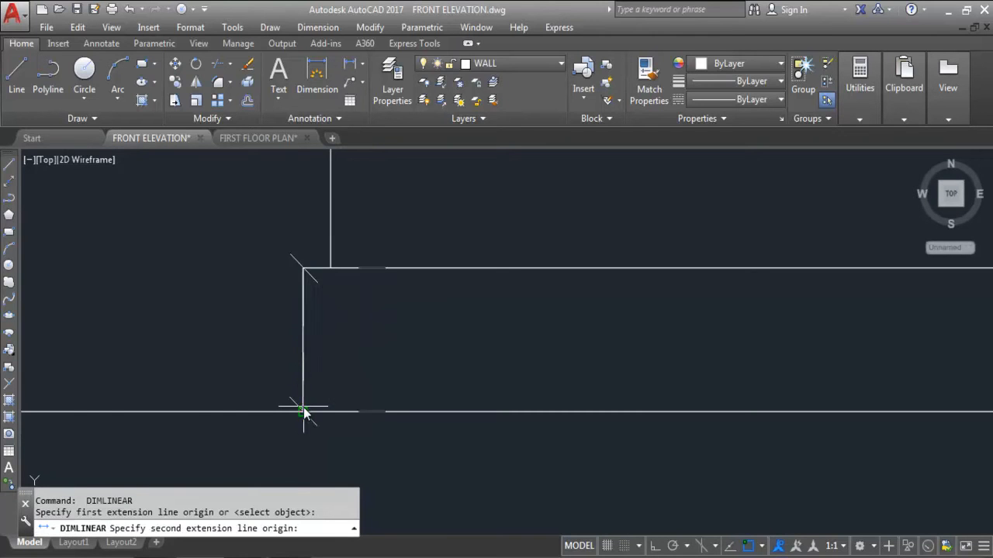
{"action": "left_click", "coordinate": [302, 412]}
{"action": "scroll", "coordinate": [266, 351], "scroll_direction": "down", "scroll_amount": 4}
{"action": "key", "text": "Escape"}
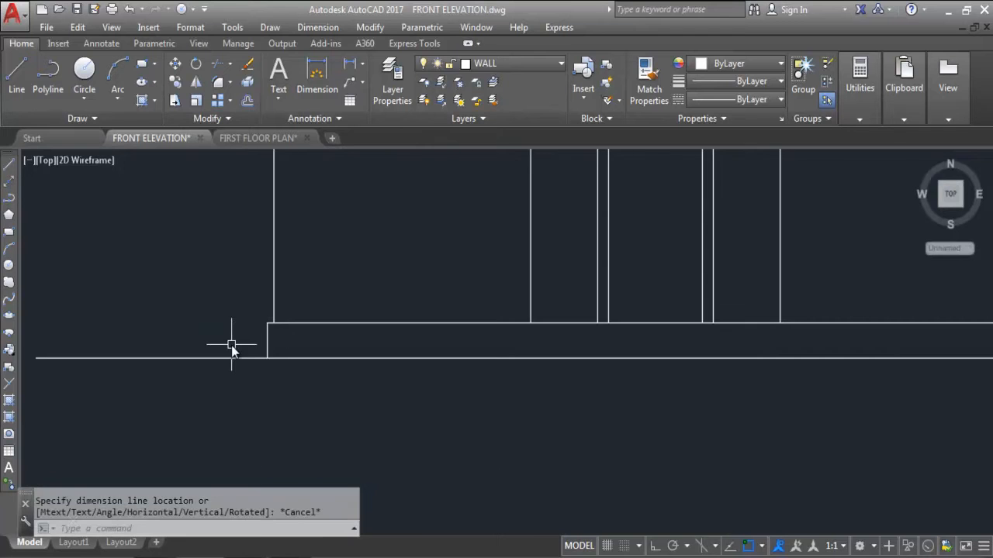
Check how far the plinth projects beyond the right wall line with a temporary linear dimension.
{"action": "scroll", "coordinate": [231, 345], "scroll_direction": "down", "scroll_amount": 3}
{"action": "scroll", "coordinate": [551, 357], "scroll_direction": "up", "scroll_amount": 2}
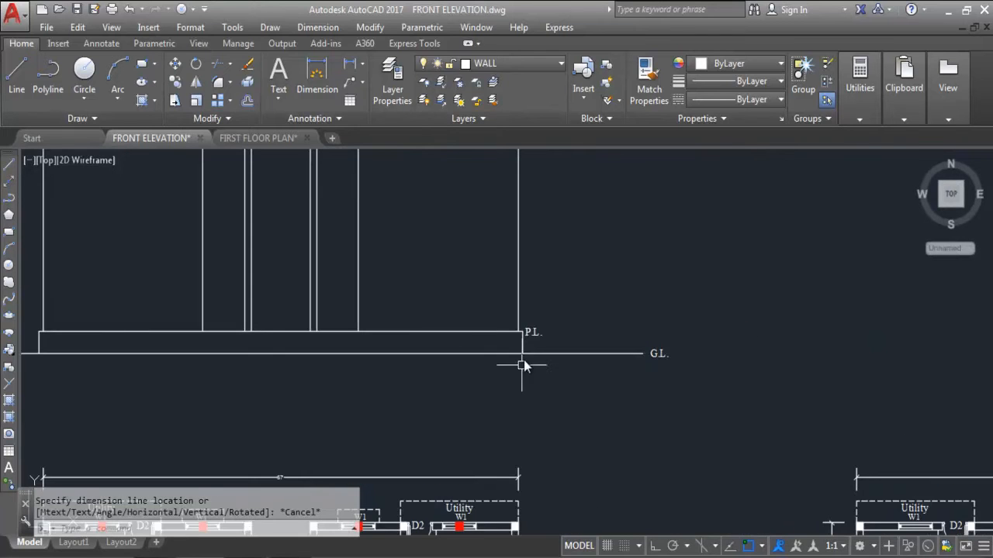
{"action": "scroll", "coordinate": [517, 371], "scroll_direction": "up", "scroll_amount": 5}
{"action": "key", "text": "Return"}
{"action": "scroll", "coordinate": [522, 355], "scroll_direction": "up", "scroll_amount": 2}
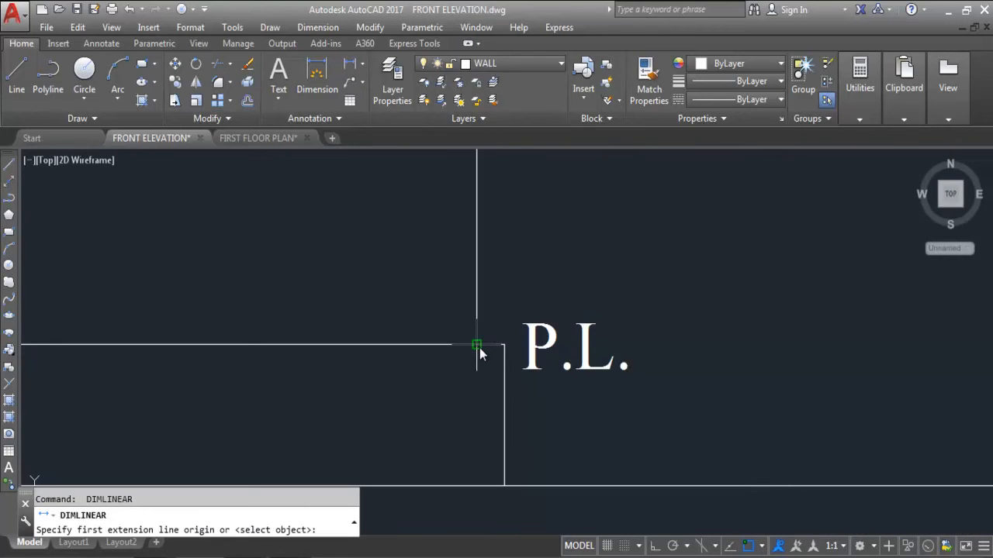
{"action": "left_click", "coordinate": [477, 344]}
{"action": "left_click", "coordinate": [503, 344]}
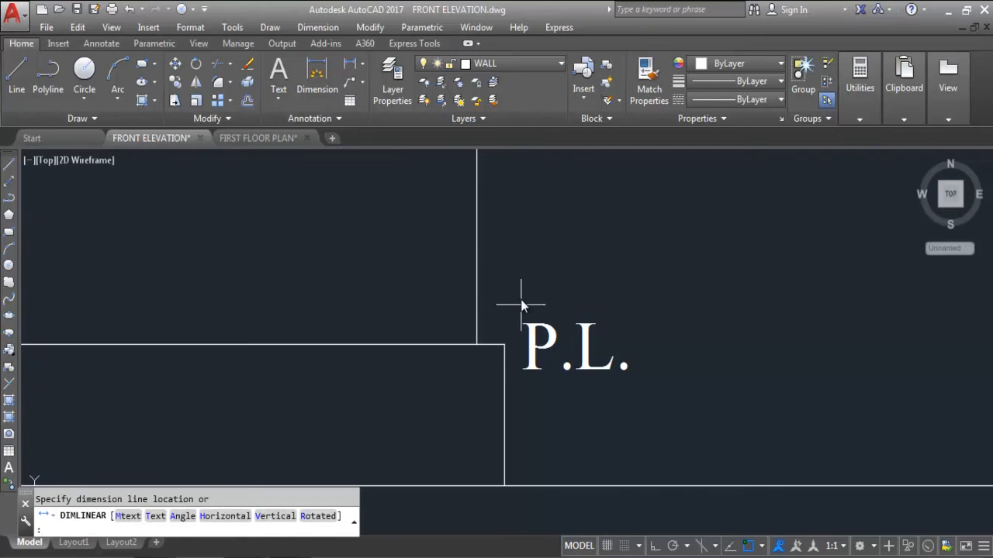
{"action": "scroll", "coordinate": [514, 336], "scroll_direction": "up", "scroll_amount": 3}
{"action": "scroll", "coordinate": [563, 334], "scroll_direction": "down", "scroll_amount": 6}
{"action": "scroll", "coordinate": [704, 371], "scroll_direction": "down", "scroll_amount": 5}
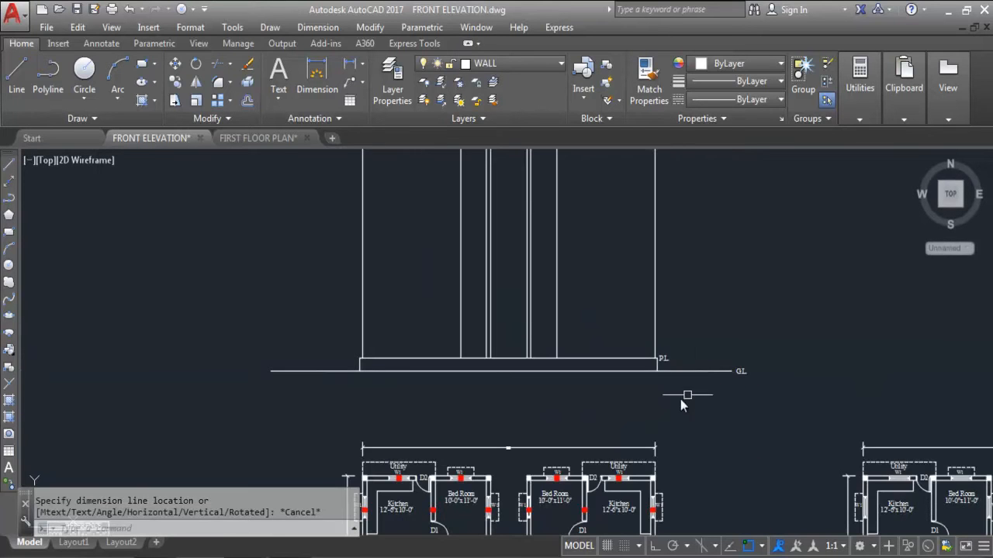
Offset the top line of the plinth upward by 10'6" to set the ground floor height.
{"action": "scroll", "coordinate": [625, 413], "scroll_direction": "down", "scroll_amount": 2}
{"action": "scroll", "coordinate": [596, 282], "scroll_direction": "up", "scroll_amount": 6}
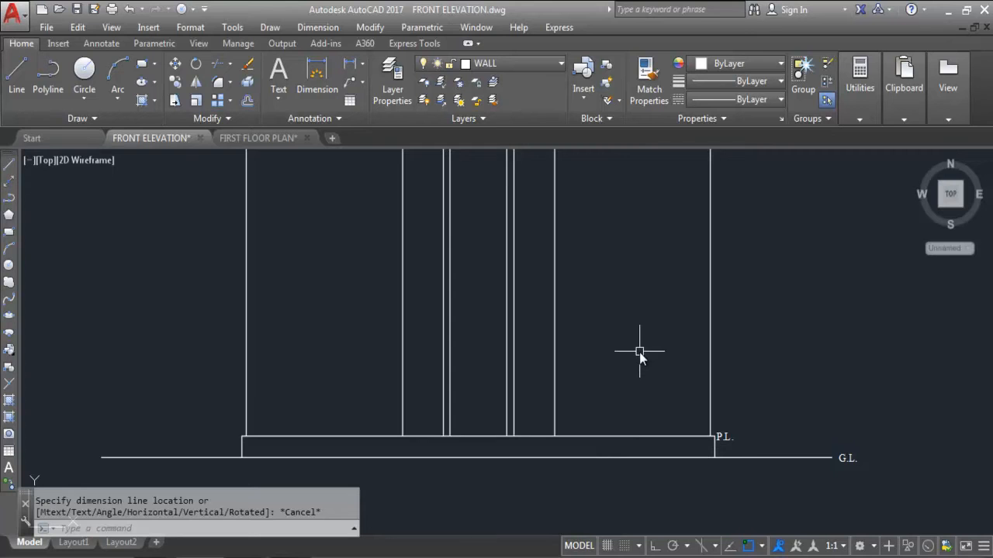
{"action": "type", "text": "o"}
{"action": "key", "text": "Return"}
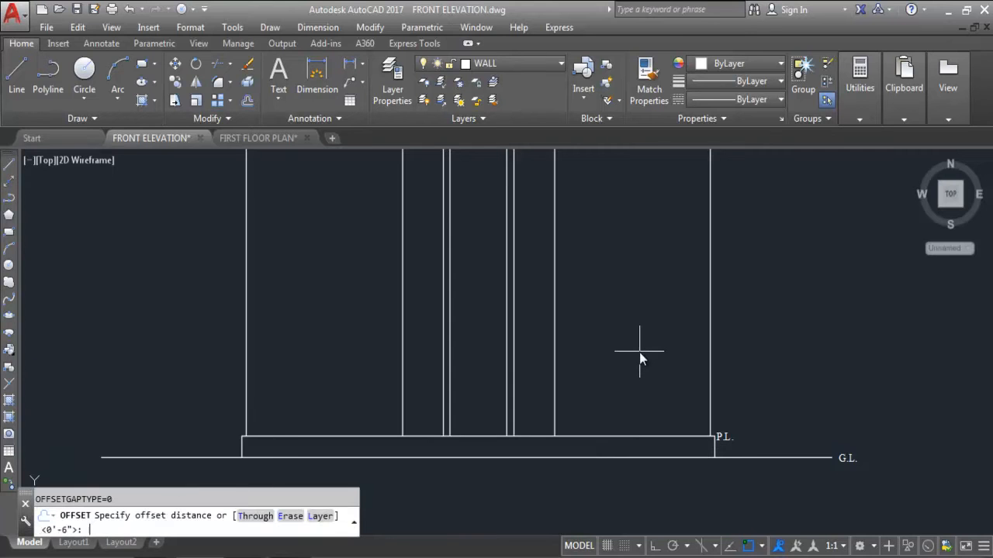
{"action": "type", "text": "10'6"}
{"action": "key", "text": "Return"}
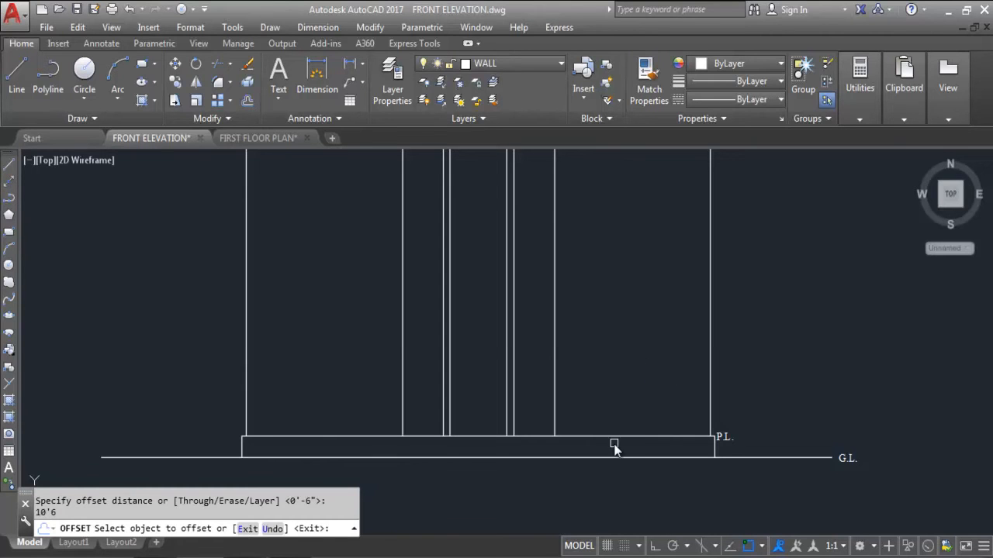
{"action": "left_click", "coordinate": [614, 439]}
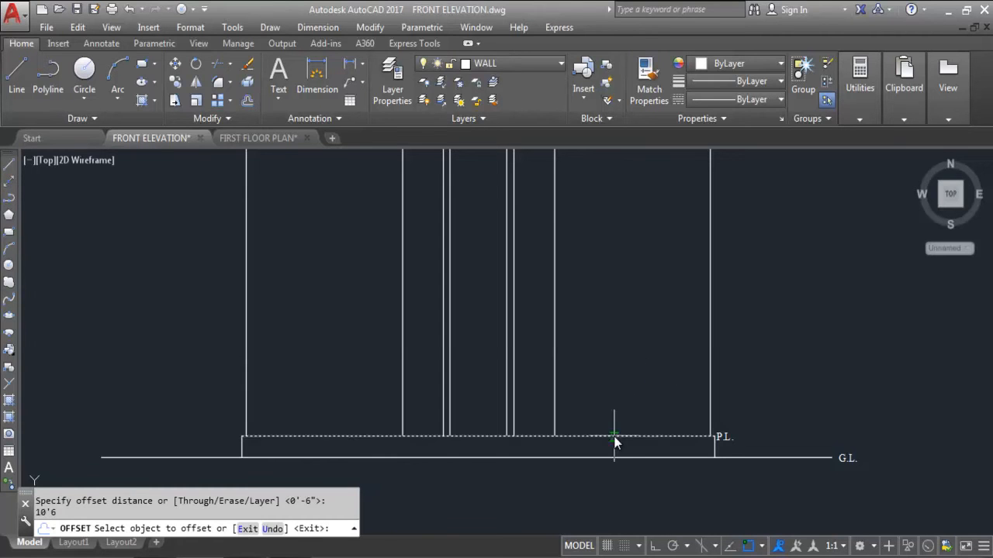
{"action": "left_click", "coordinate": [626, 269]}
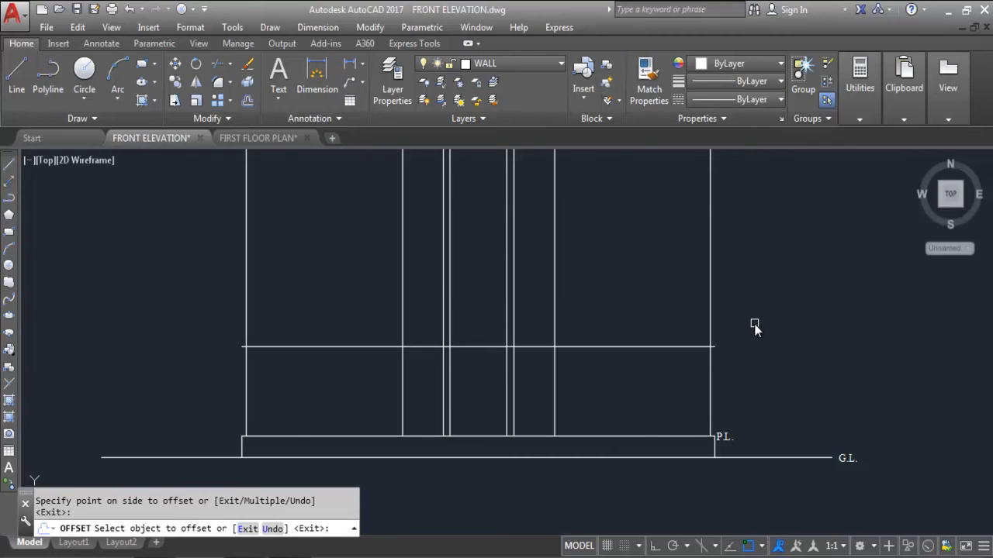
{"action": "key", "text": "Escape"}
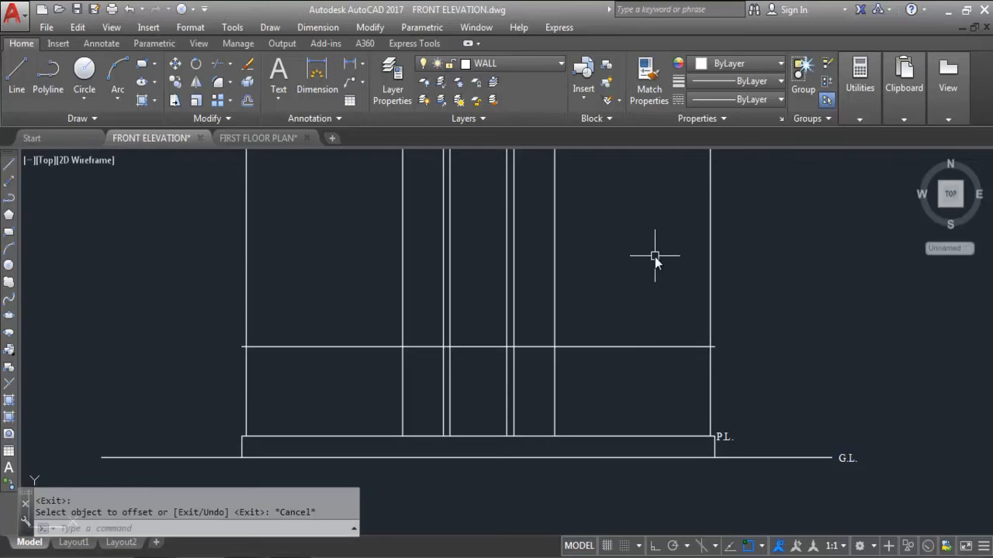
Offset the ground floor height line upward by 4" to form the roof slab thickness.
{"action": "key", "text": "Return"}
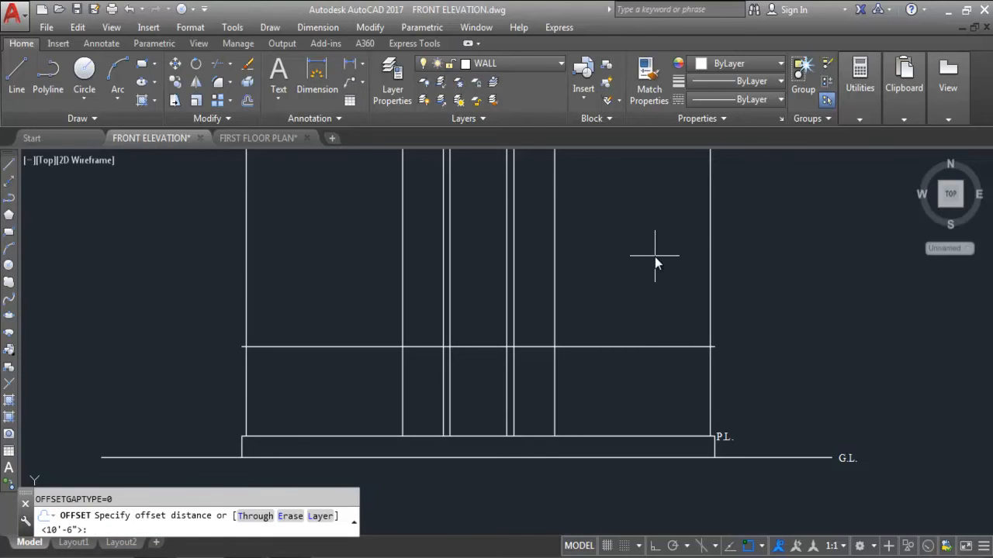
{"action": "type", "text": "4"}
{"action": "key", "text": "Return"}
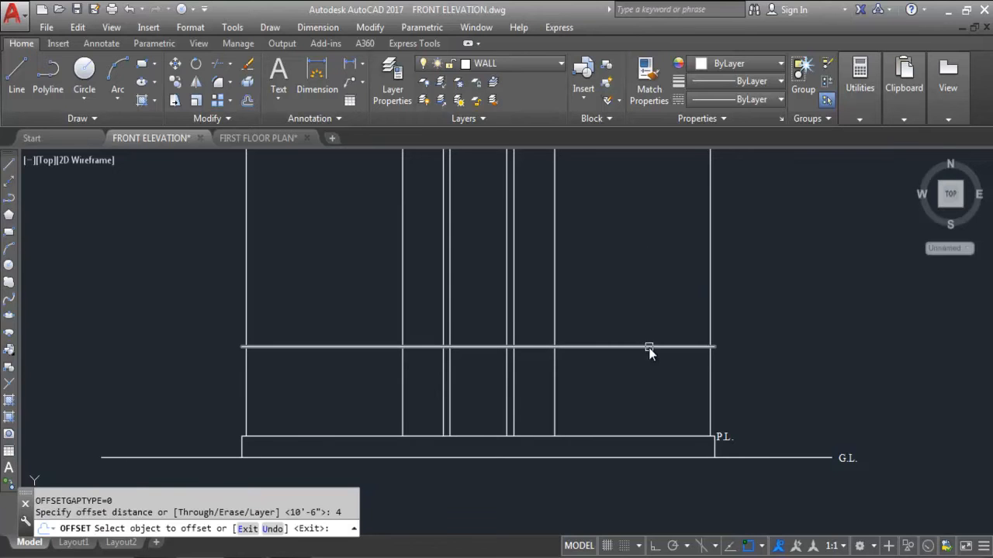
{"action": "left_click", "coordinate": [647, 347]}
{"action": "left_click", "coordinate": [645, 261]}
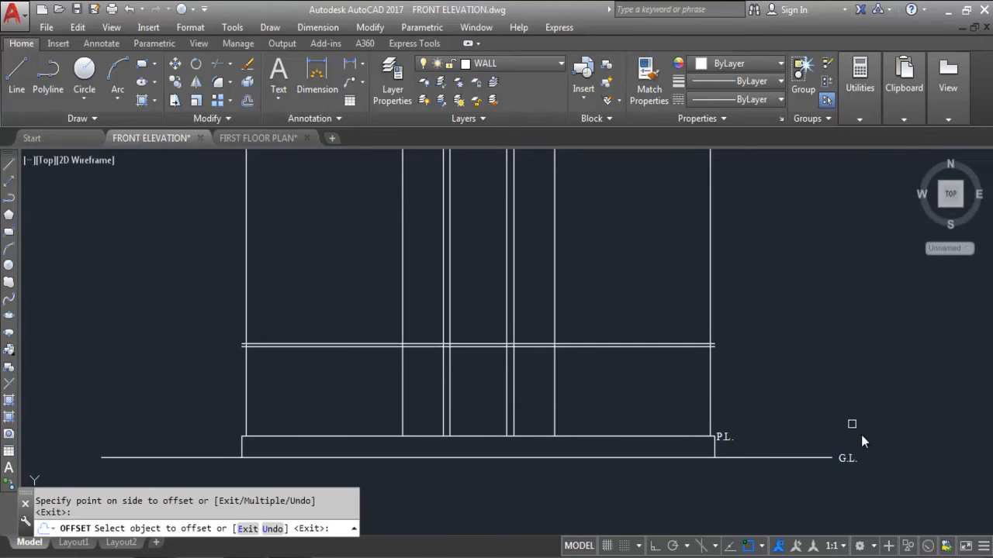
{"action": "key", "text": "Escape"}
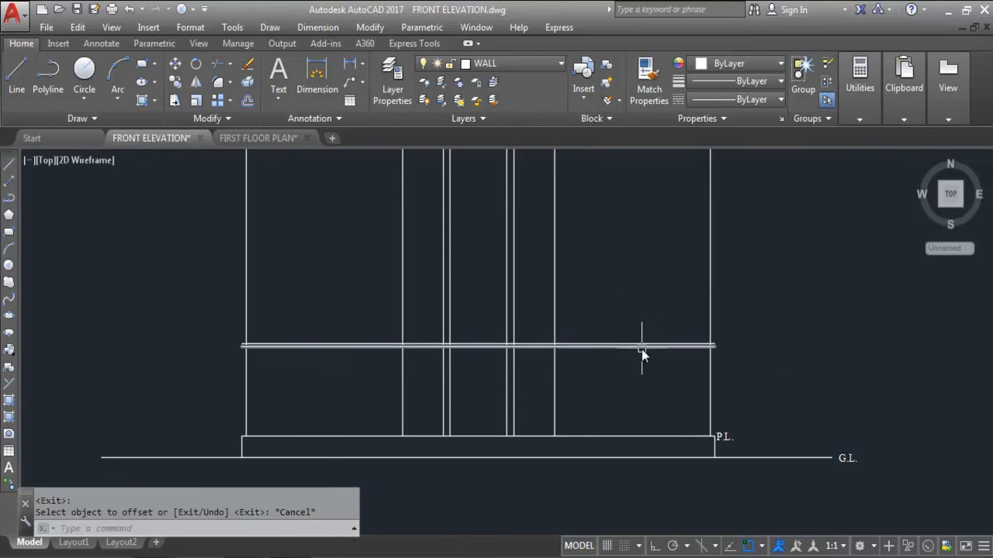
Trim all the vertical wall lines above the slab, using its lower line as the cutting edge.
{"action": "scroll", "coordinate": [606, 355], "scroll_direction": "up", "scroll_amount": 2}
{"action": "type", "text": "TR"}
{"action": "key", "text": "Return"}
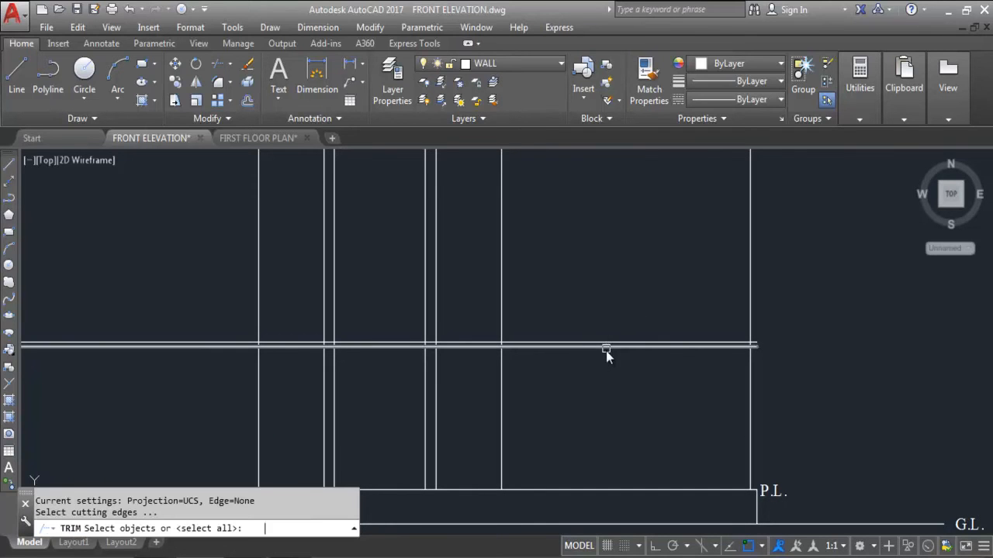
{"action": "left_click", "coordinate": [670, 349]}
{"action": "scroll", "coordinate": [803, 305], "scroll_direction": "down", "scroll_amount": 2}
{"action": "key", "text": "Return"}
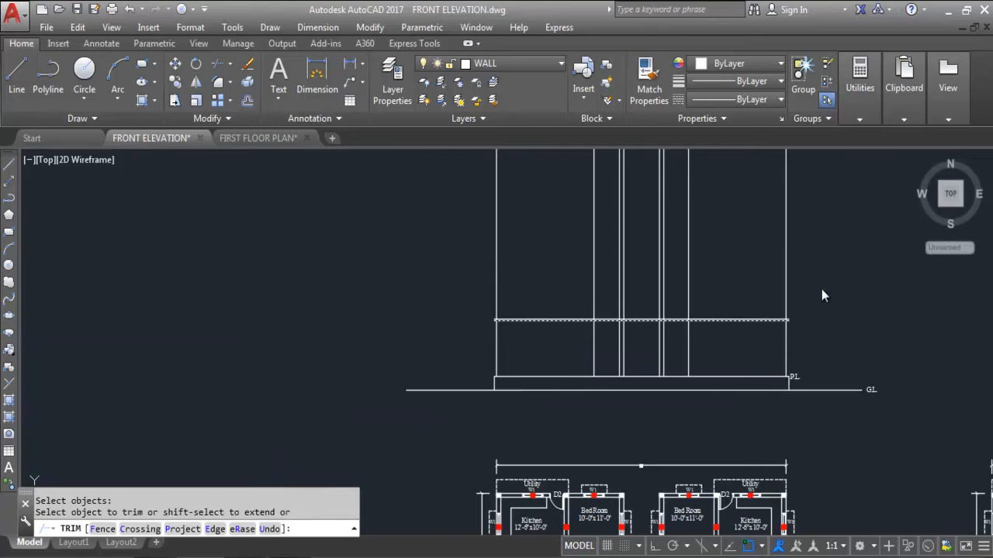
{"action": "left_click", "coordinate": [803, 289]}
{"action": "left_click", "coordinate": [477, 290]}
{"action": "scroll", "coordinate": [749, 335], "scroll_direction": "up", "scroll_amount": 4}
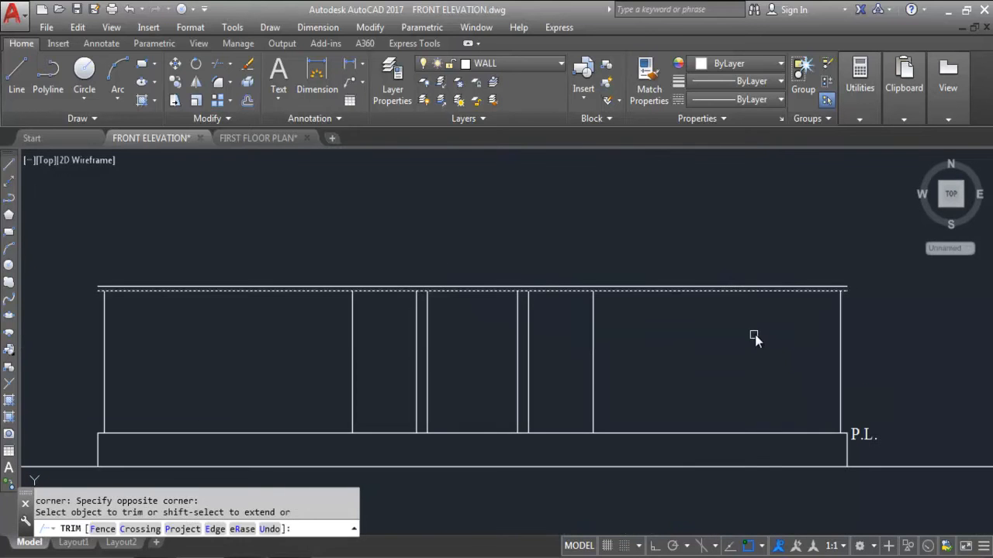
{"action": "key", "text": "Escape"}
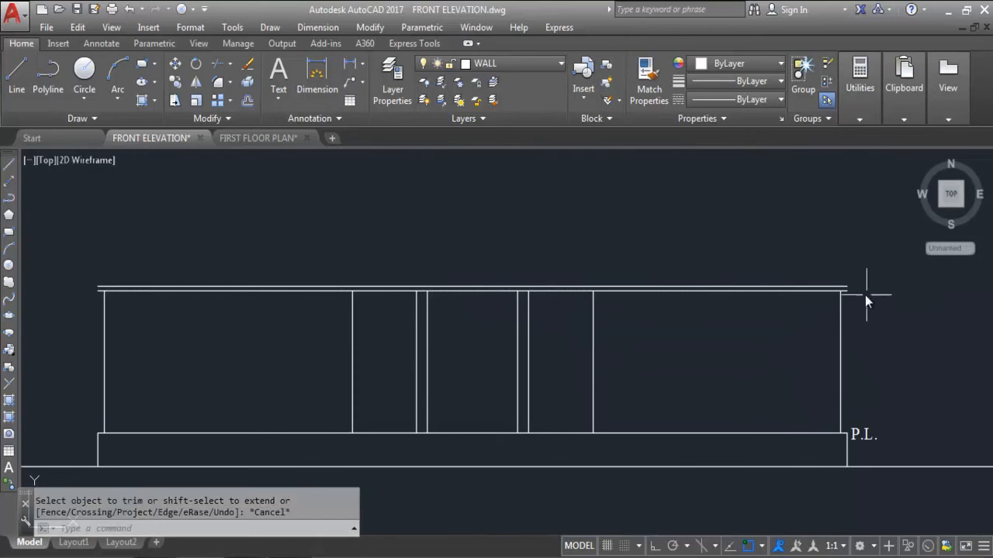
Close the right end of the slab with a short vertical line between its upper and lower edges.
{"action": "scroll", "coordinate": [861, 297], "scroll_direction": "up", "scroll_amount": 2}
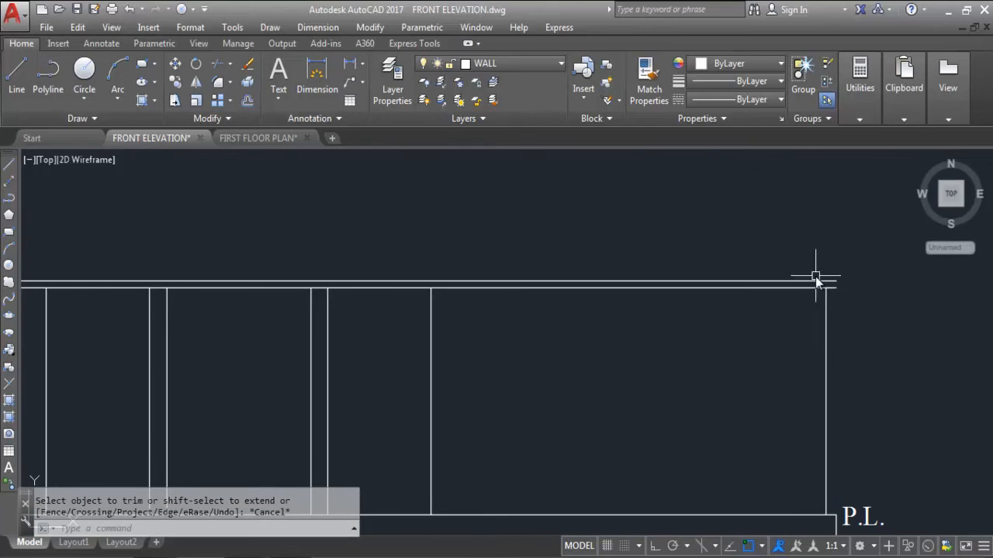
{"action": "scroll", "coordinate": [797, 263], "scroll_direction": "down", "scroll_amount": 6}
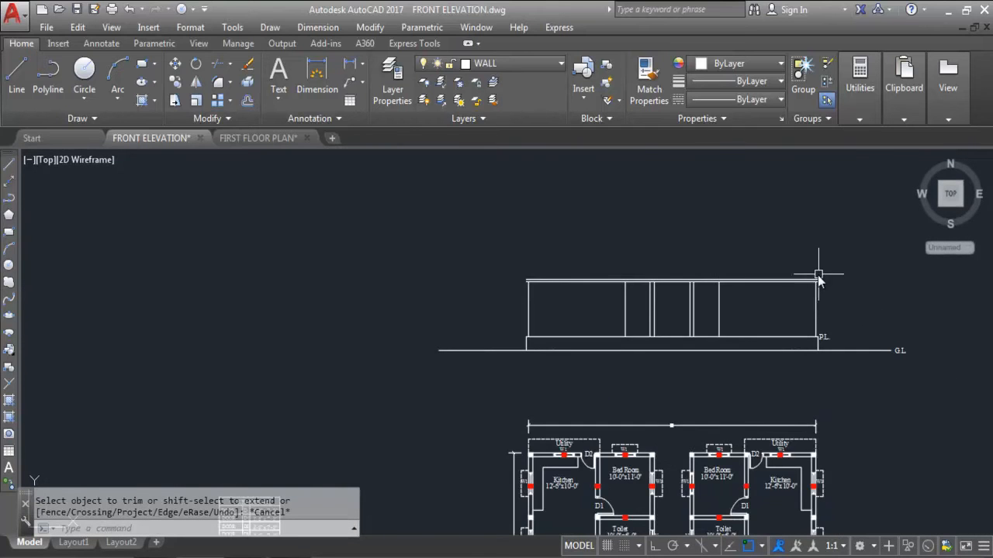
{"action": "scroll", "coordinate": [838, 310], "scroll_direction": "up", "scroll_amount": 3}
{"action": "scroll", "coordinate": [824, 300], "scroll_direction": "up", "scroll_amount": 2}
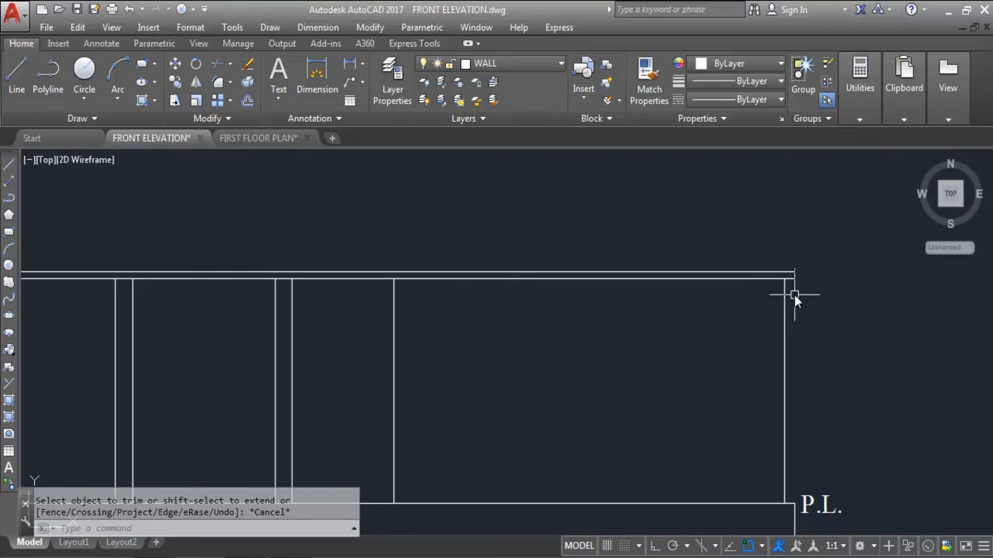
{"action": "scroll", "coordinate": [767, 233], "scroll_direction": "down", "scroll_amount": 5}
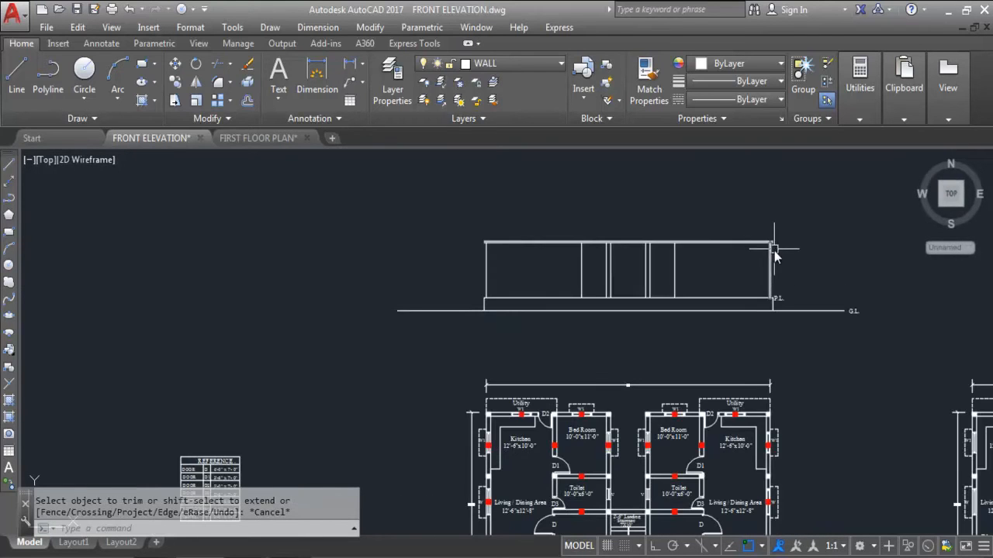
{"action": "scroll", "coordinate": [776, 258], "scroll_direction": "up", "scroll_amount": 4}
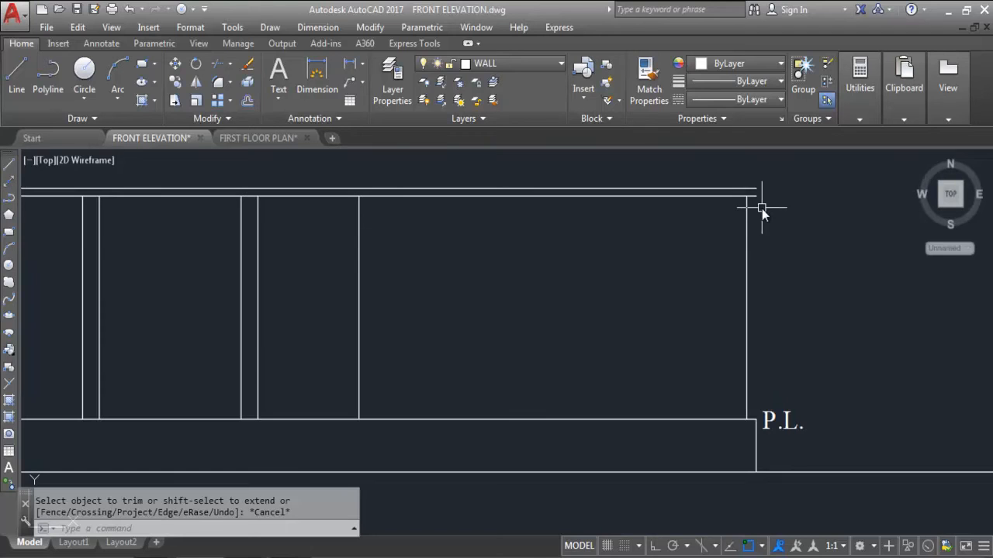
{"action": "type", "text": "l"}
{"action": "key", "text": "Return"}
{"action": "scroll", "coordinate": [767, 199], "scroll_direction": "up", "scroll_amount": 2}
{"action": "left_click", "coordinate": [762, 214]}
{"action": "left_click", "coordinate": [762, 196]}
{"action": "key", "text": "Return"}
Close the left end of the slab with a short vertical line joining its two horizontal edges.
{"action": "key", "text": "Return"}
{"action": "scroll", "coordinate": [852, 204], "scroll_direction": "down", "scroll_amount": 5}
{"action": "scroll", "coordinate": [355, 186], "scroll_direction": "up", "scroll_amount": 5}
{"action": "left_click", "coordinate": [452, 258]}
{"action": "left_click", "coordinate": [452, 269]}
{"action": "key", "text": "Escape"}
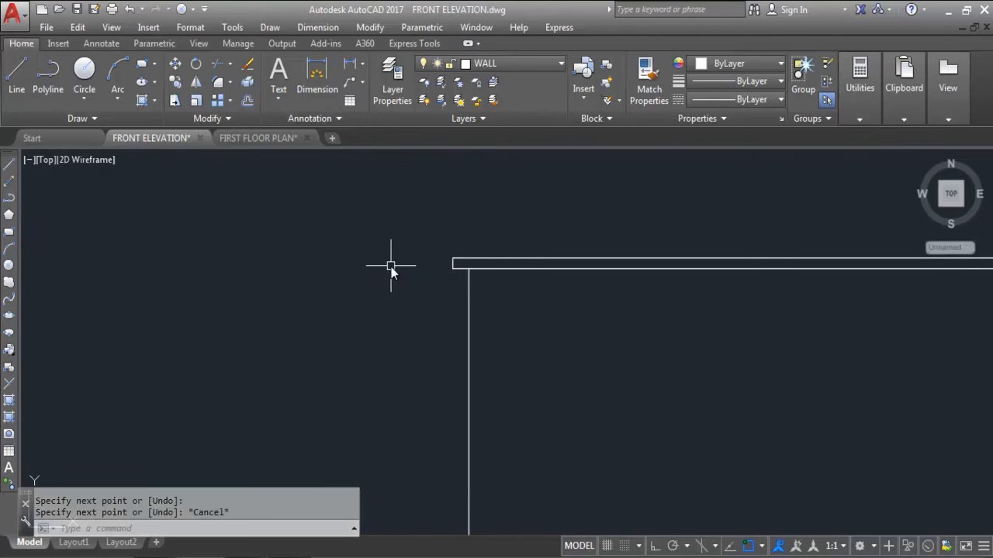
Check how far the slab projects beyond the left wall line with a temporary linear dimension.
{"action": "left_click", "coordinate": [350, 64]}
{"action": "scroll", "coordinate": [465, 245], "scroll_direction": "up", "scroll_amount": 4}
{"action": "left_click", "coordinate": [495, 214]}
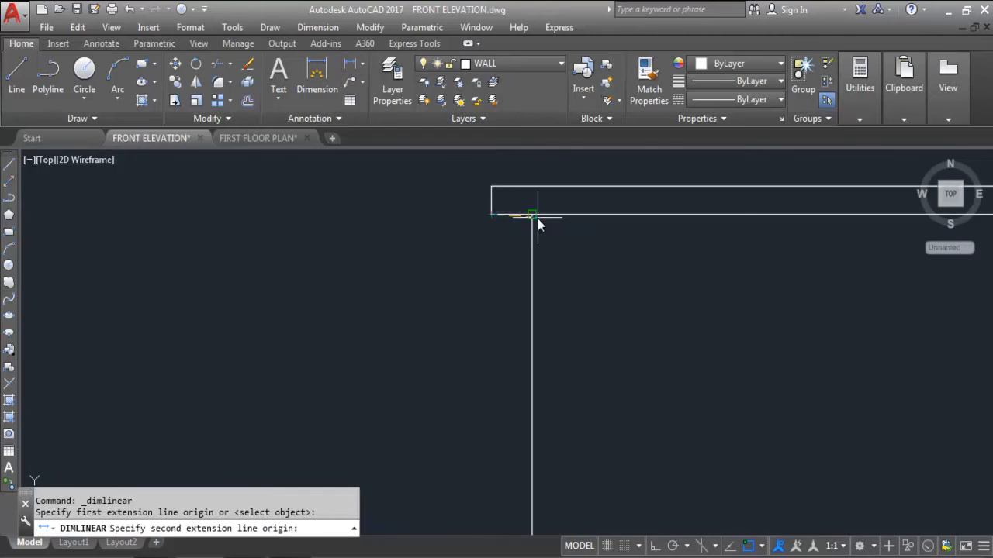
{"action": "left_click", "coordinate": [532, 216]}
{"action": "scroll", "coordinate": [490, 219], "scroll_direction": "down", "scroll_amount": 4}
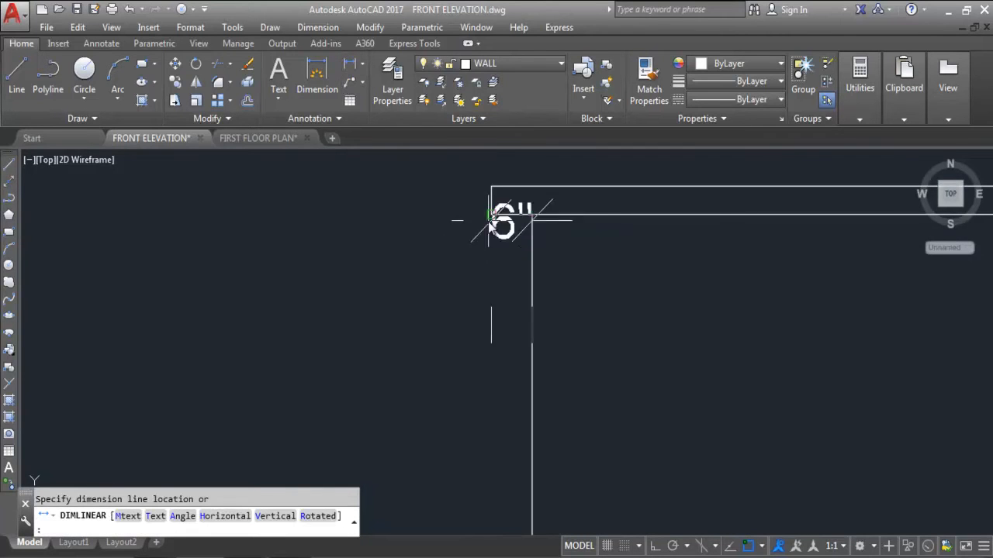
{"action": "key", "text": "Escape"}
Examine the front elevation against the ground floor plan, including the front windows, toilet ventilators and portico.
{"action": "scroll", "coordinate": [416, 345], "scroll_direction": "down", "scroll_amount": 2}
{"action": "scroll", "coordinate": [416, 345], "scroll_direction": "down", "scroll_amount": 3}
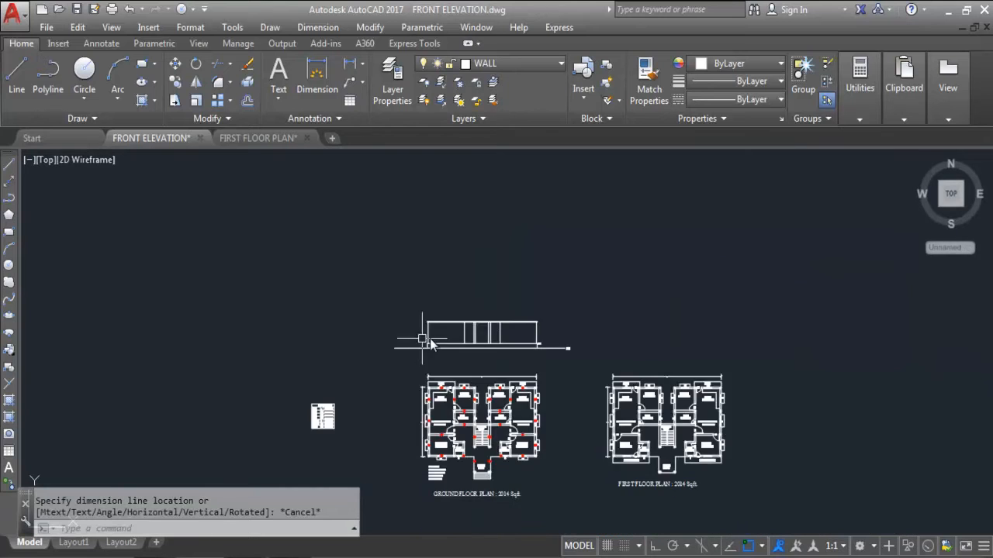
{"action": "scroll", "coordinate": [490, 332], "scroll_direction": "up", "scroll_amount": 2}
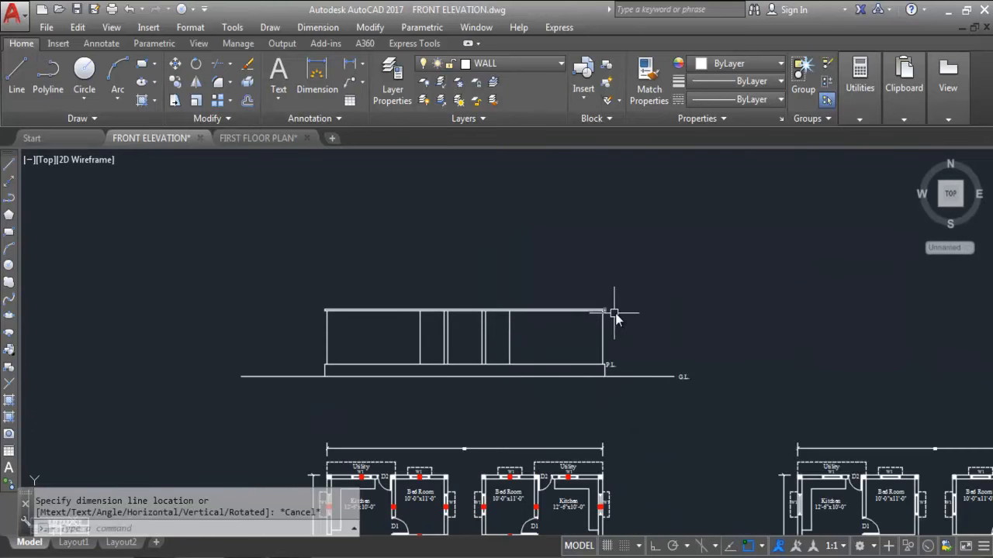
{"action": "scroll", "coordinate": [413, 330], "scroll_direction": "up", "scroll_amount": 4}
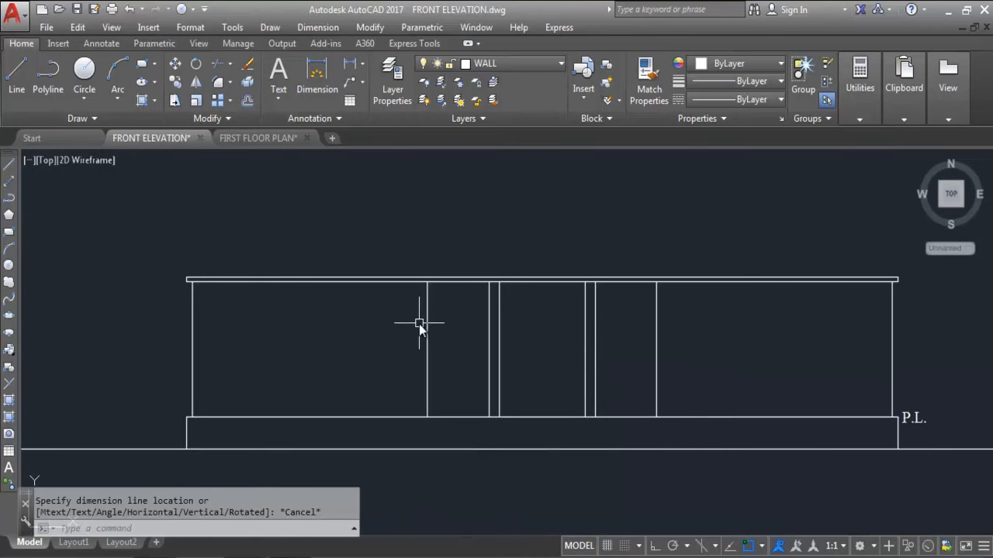
{"action": "scroll", "coordinate": [472, 266], "scroll_direction": "down", "scroll_amount": 4}
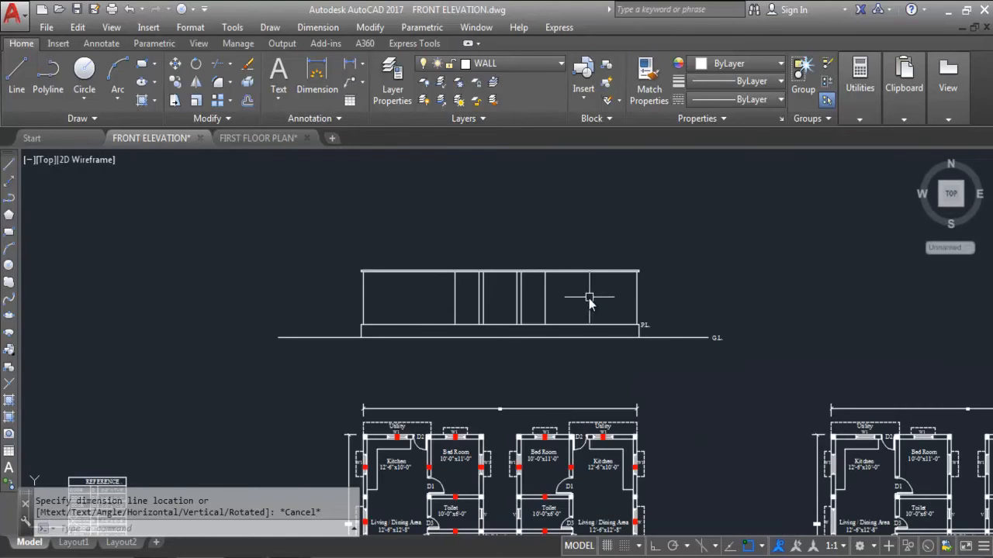
{"action": "scroll", "coordinate": [509, 234], "scroll_direction": "down", "scroll_amount": 6}
{"action": "scroll", "coordinate": [437, 379], "scroll_direction": "up", "scroll_amount": 6}
{"action": "scroll", "coordinate": [422, 441], "scroll_direction": "down", "scroll_amount": 2}
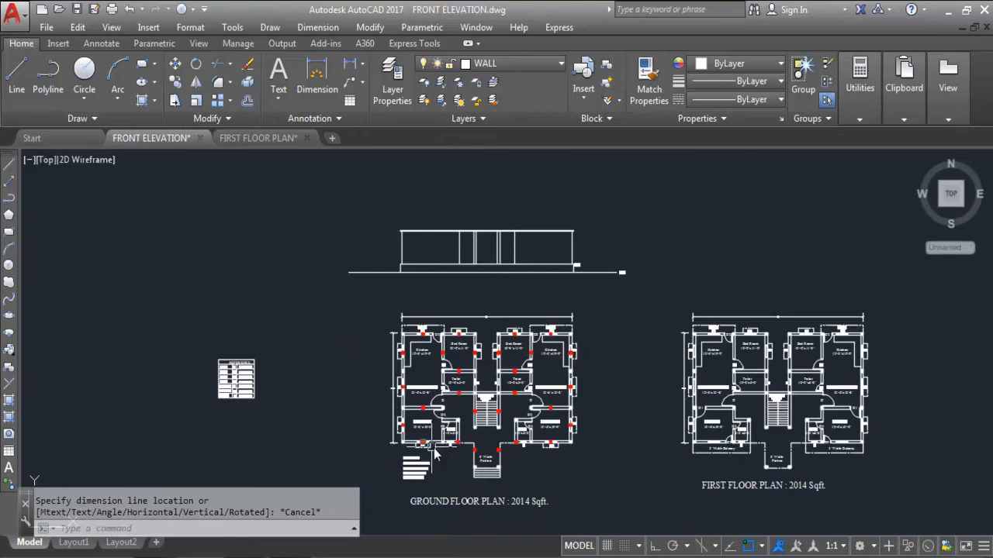
{"action": "scroll", "coordinate": [462, 436], "scroll_direction": "up", "scroll_amount": 2}
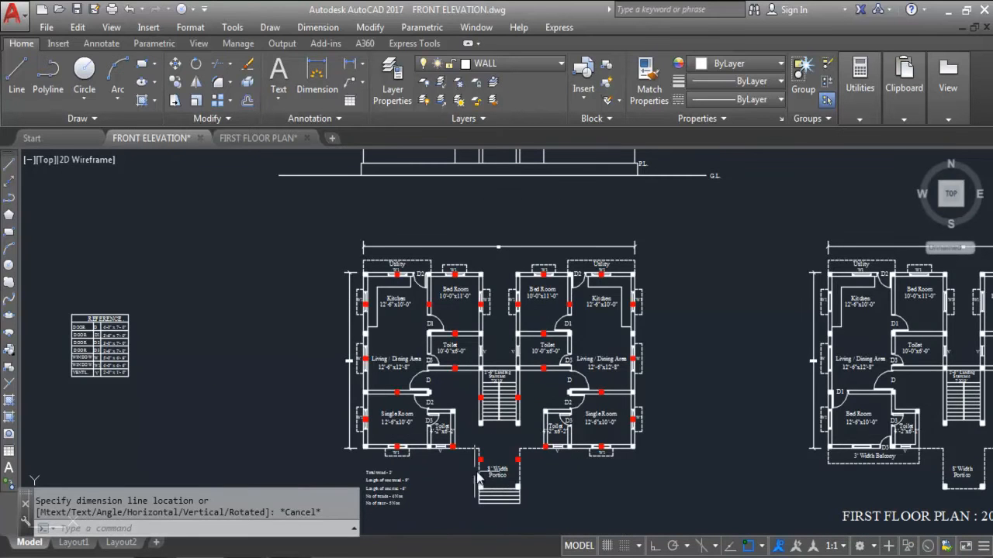
{"action": "scroll", "coordinate": [510, 497], "scroll_direction": "down", "scroll_amount": 2}
{"action": "scroll", "coordinate": [499, 283], "scroll_direction": "up", "scroll_amount": 4}
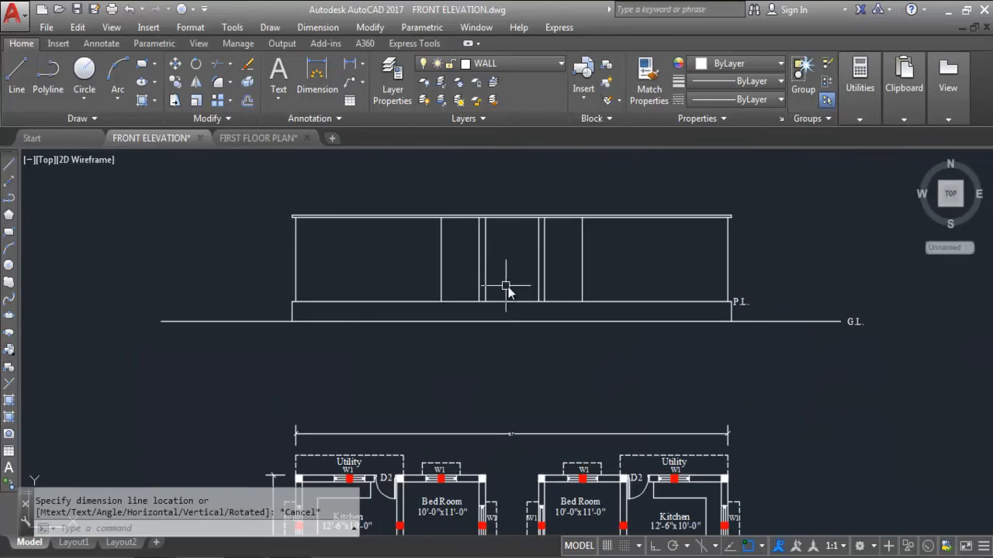
{"action": "scroll", "coordinate": [505, 189], "scroll_direction": "down", "scroll_amount": 4}
{"action": "scroll", "coordinate": [530, 409], "scroll_direction": "up", "scroll_amount": 2}
{"action": "scroll", "coordinate": [527, 424], "scroll_direction": "down", "scroll_amount": 2}
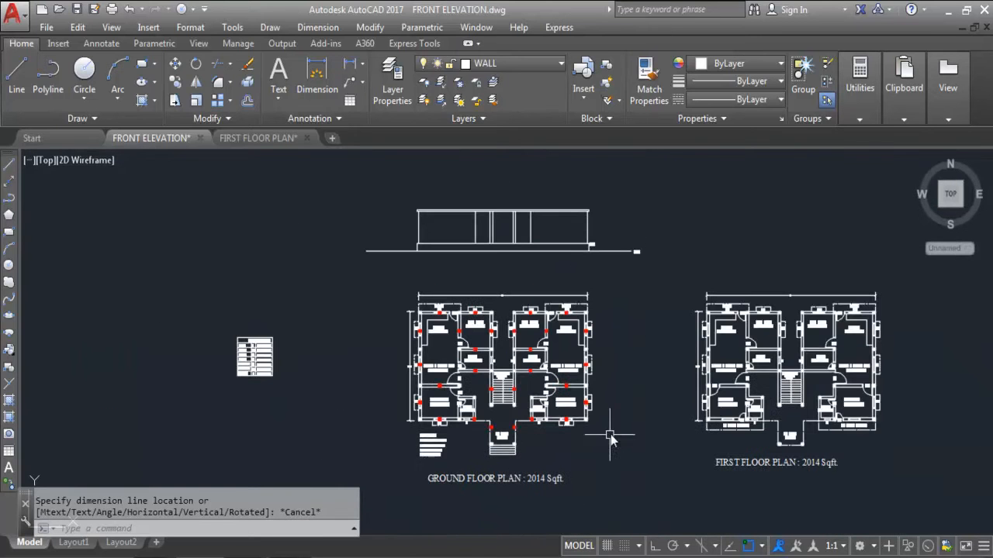
{"action": "scroll", "coordinate": [435, 428], "scroll_direction": "up", "scroll_amount": 6}
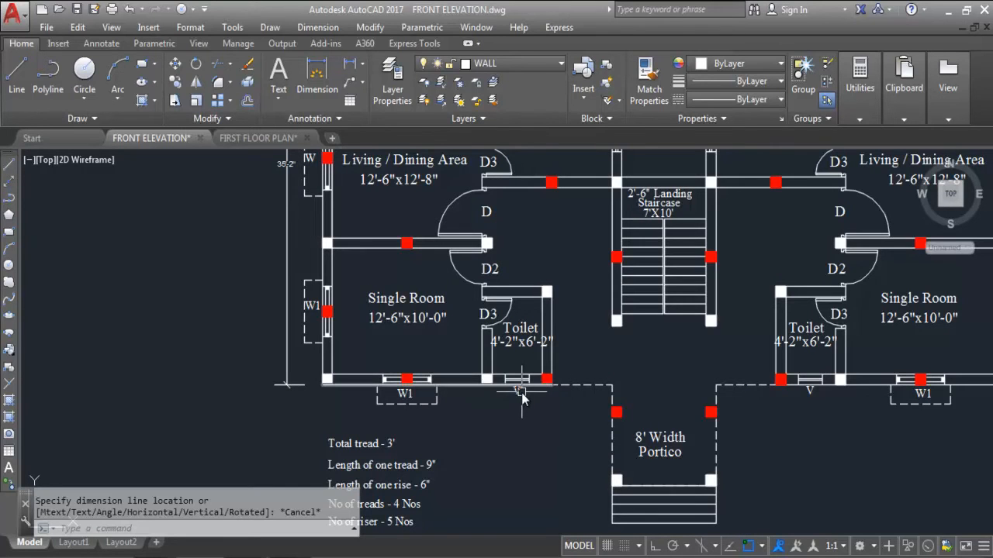
{"action": "scroll", "coordinate": [521, 392], "scroll_direction": "down", "scroll_amount": 6}
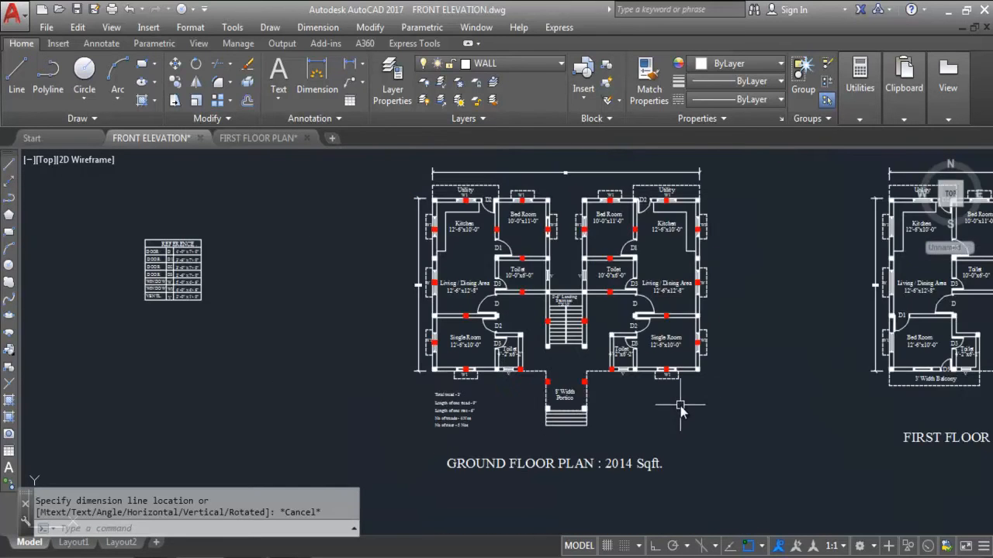
{"action": "scroll", "coordinate": [620, 405], "scroll_direction": "up", "scroll_amount": 6}
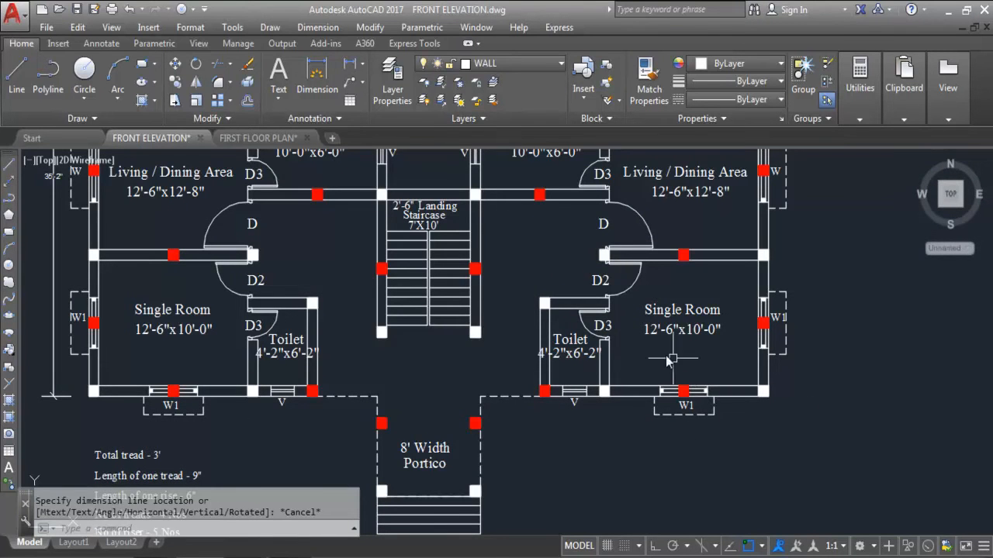
{"action": "scroll", "coordinate": [501, 416], "scroll_direction": "down", "scroll_amount": 4}
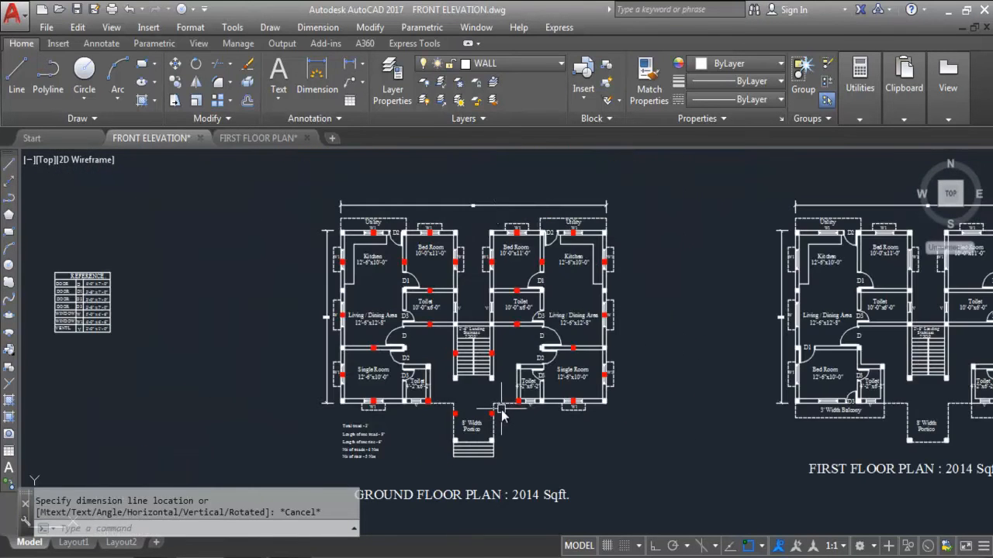
Make WINDOW the current layer and draw vertical construction lines through both edges of the left single room's front window W1.
{"action": "left_click", "coordinate": [527, 66]}
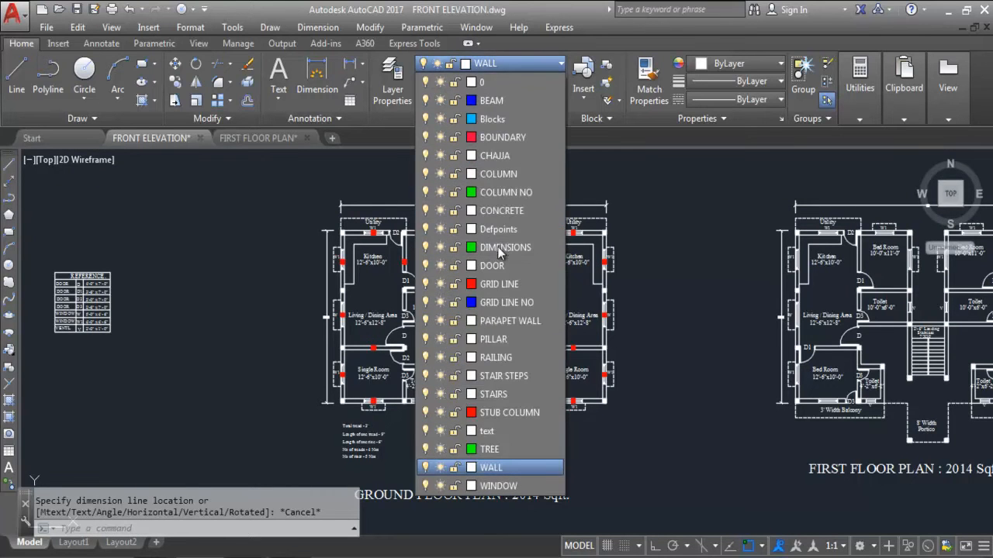
{"action": "left_click", "coordinate": [498, 485]}
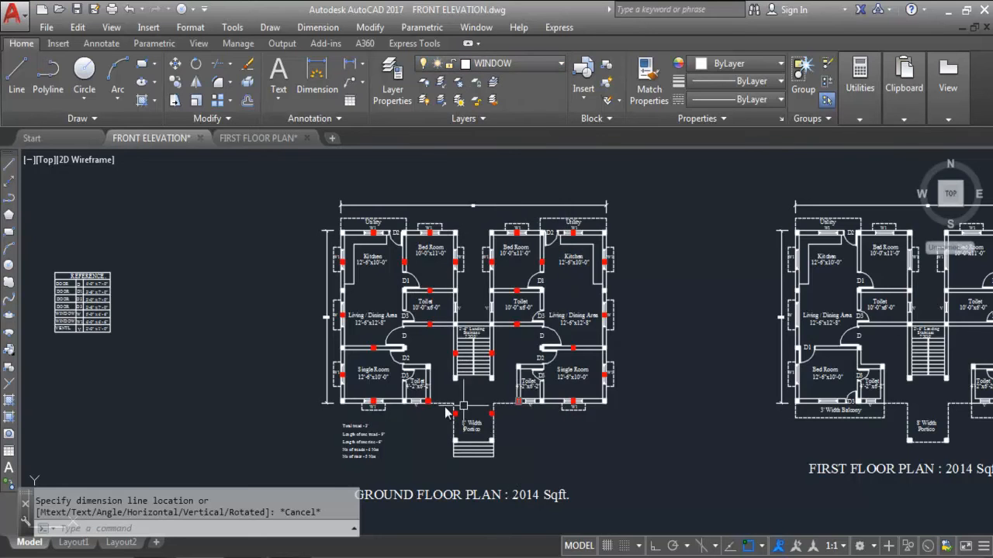
{"action": "scroll", "coordinate": [386, 436], "scroll_direction": "up", "scroll_amount": 3}
{"action": "scroll", "coordinate": [385, 436], "scroll_direction": "up", "scroll_amount": 2}
{"action": "type", "text": "X"}
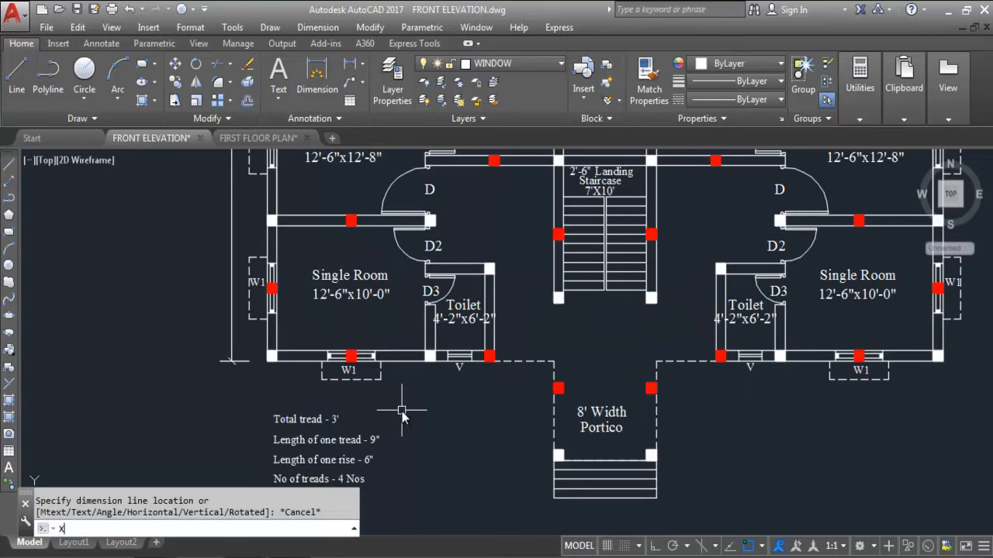
{"action": "type", "text": "L"}
{"action": "key", "text": "Return"}
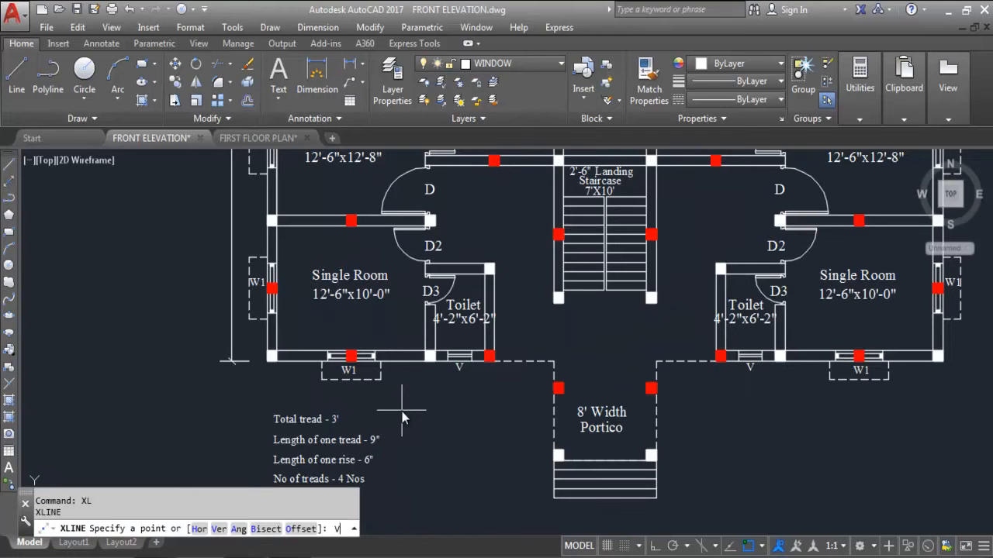
{"action": "type", "text": "V"}
{"action": "key", "text": "Return"}
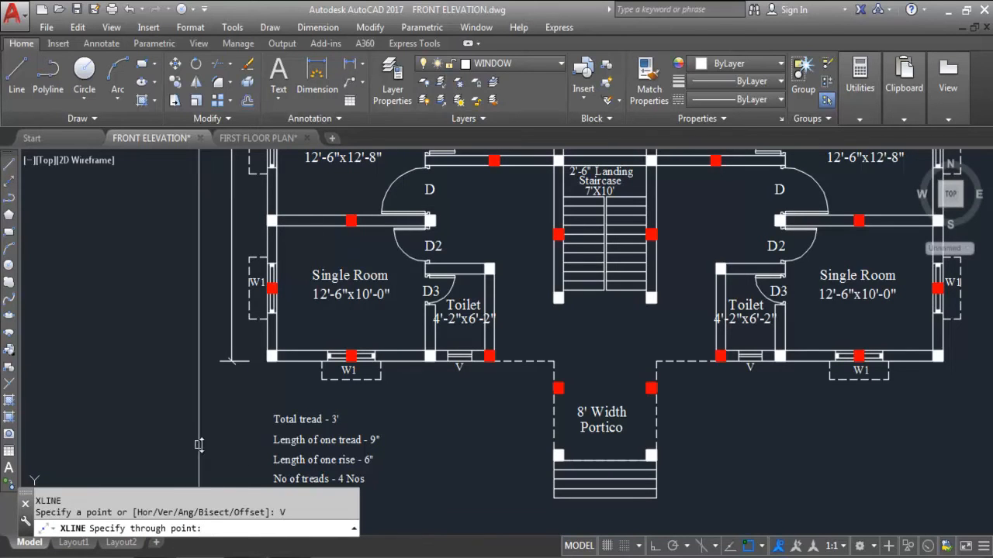
{"action": "scroll", "coordinate": [313, 365], "scroll_direction": "up", "scroll_amount": 4}
{"action": "left_click", "coordinate": [316, 366]}
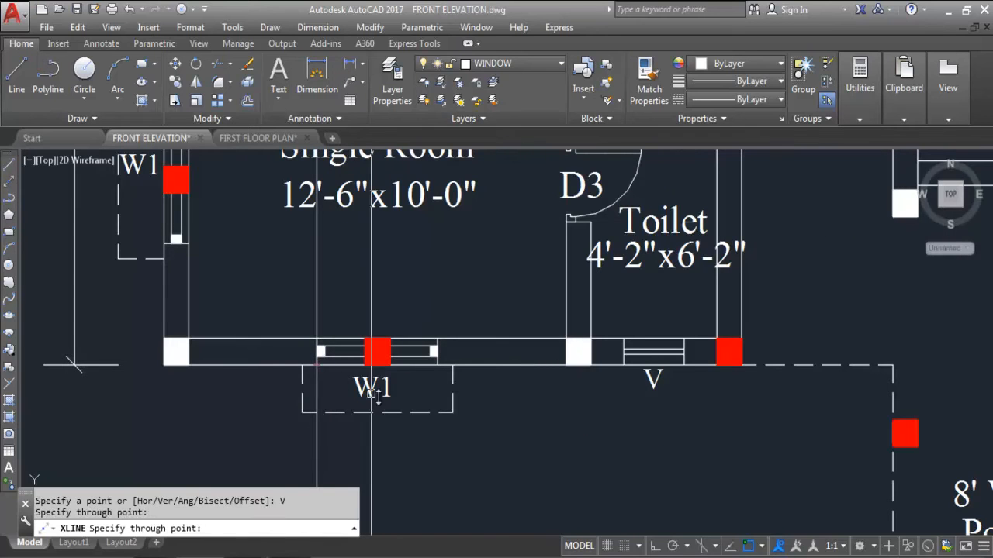
{"action": "left_click", "coordinate": [438, 366]}
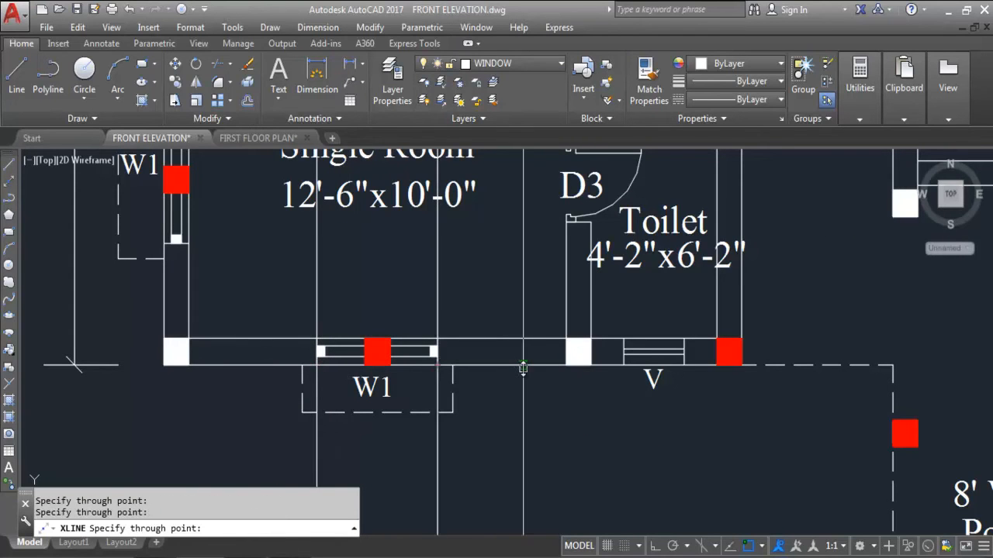
Add vertical construction lines through both edges of the right single room's front window W1.
{"action": "scroll", "coordinate": [419, 322], "scroll_direction": "down", "scroll_amount": 4}
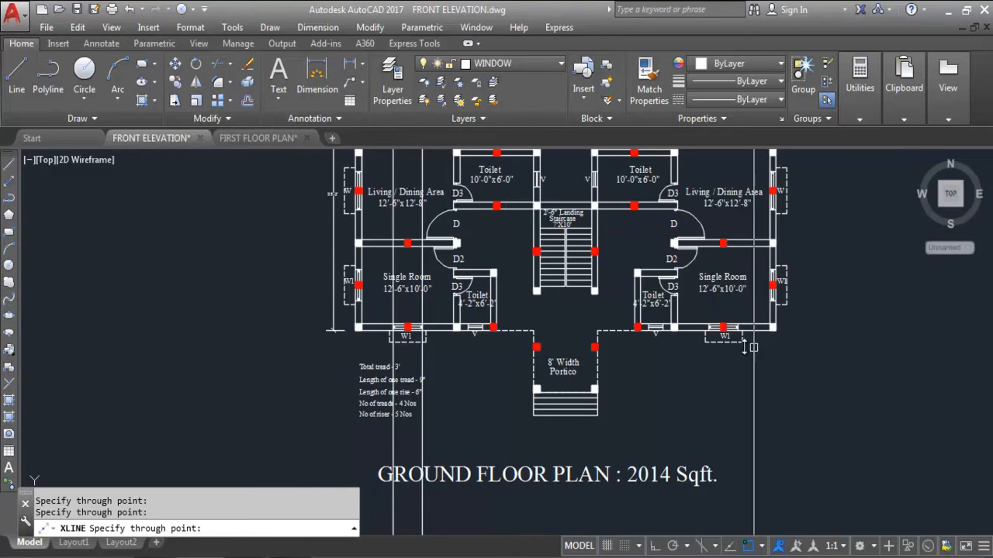
{"action": "scroll", "coordinate": [743, 339], "scroll_direction": "up", "scroll_amount": 4}
{"action": "left_click", "coordinate": [510, 288]}
{"action": "left_click", "coordinate": [701, 288]}
{"action": "scroll", "coordinate": [776, 285], "scroll_direction": "down", "scroll_amount": 5}
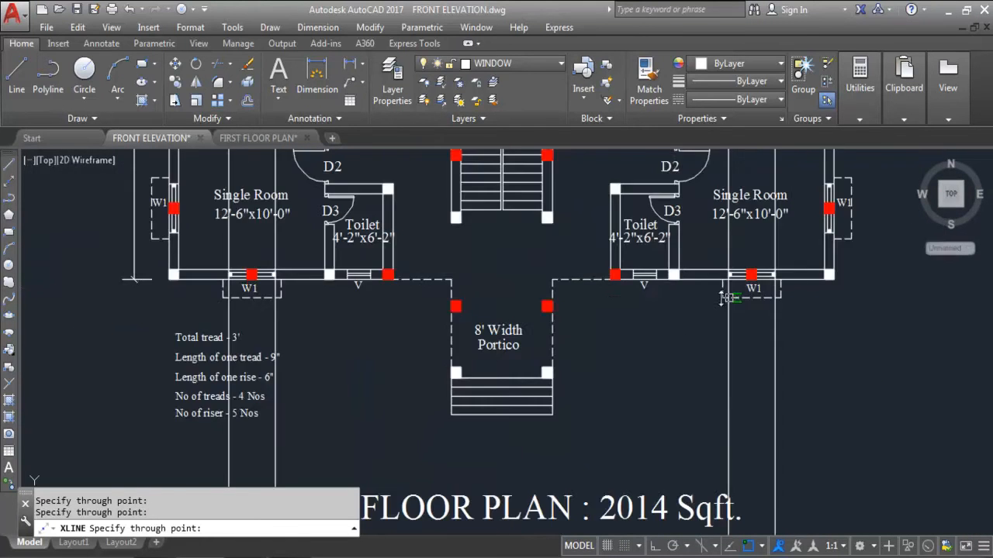
Draw vertical construction lines through both edges of the front ventilators V in the left and right toilets.
{"action": "scroll", "coordinate": [357, 260], "scroll_direction": "up", "scroll_amount": 3}
{"action": "left_click", "coordinate": [296, 306]}
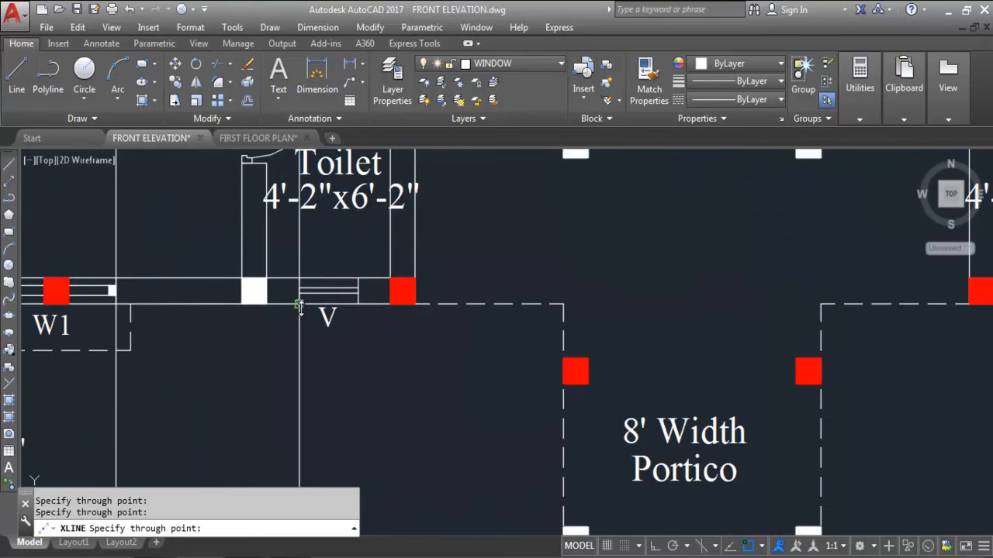
{"action": "left_click", "coordinate": [358, 303]}
{"action": "scroll", "coordinate": [507, 246], "scroll_direction": "down", "scroll_amount": 4}
{"action": "scroll", "coordinate": [746, 264], "scroll_direction": "up", "scroll_amount": 5}
{"action": "left_click", "coordinate": [677, 301]}
{"action": "left_click", "coordinate": [583, 303]}
{"action": "scroll", "coordinate": [657, 303], "scroll_direction": "down", "scroll_amount": 5}
Project the side edges of both front W1 windows' dashed sunshades with vertical construction lines up through the elevation.
{"action": "scroll", "coordinate": [423, 291], "scroll_direction": "up", "scroll_amount": 3}
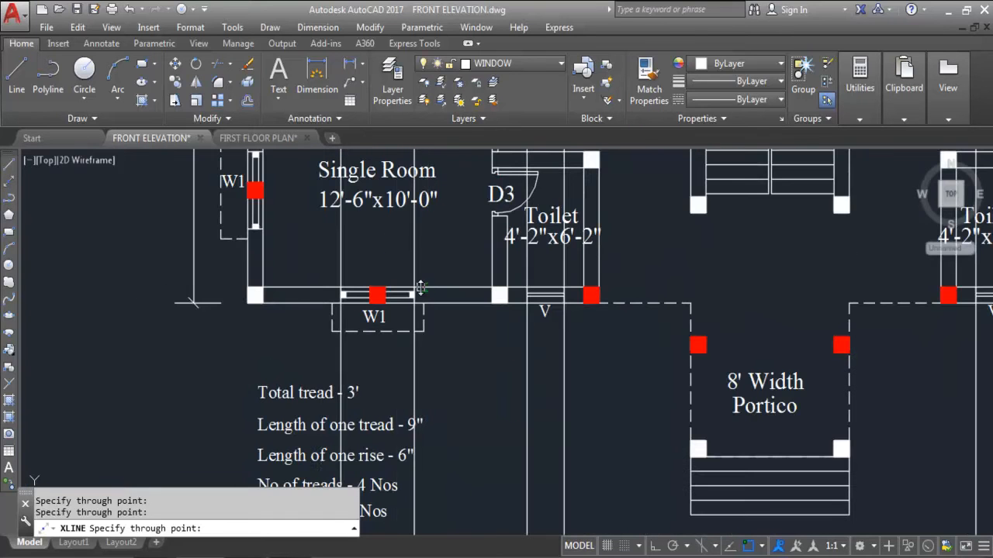
{"action": "left_click", "coordinate": [332, 331]}
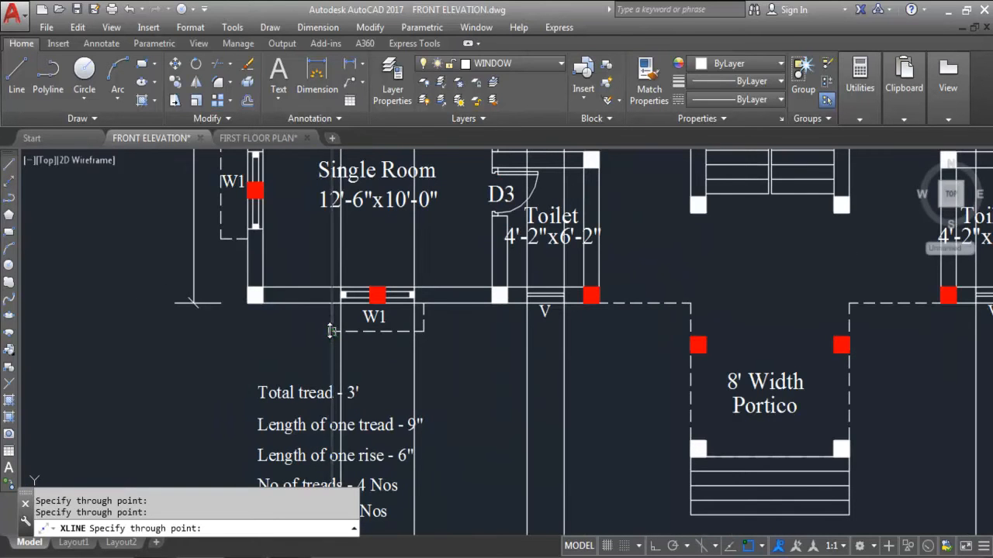
{"action": "scroll", "coordinate": [309, 324], "scroll_direction": "down", "scroll_amount": 2}
{"action": "scroll", "coordinate": [309, 325], "scroll_direction": "down", "scroll_amount": 3}
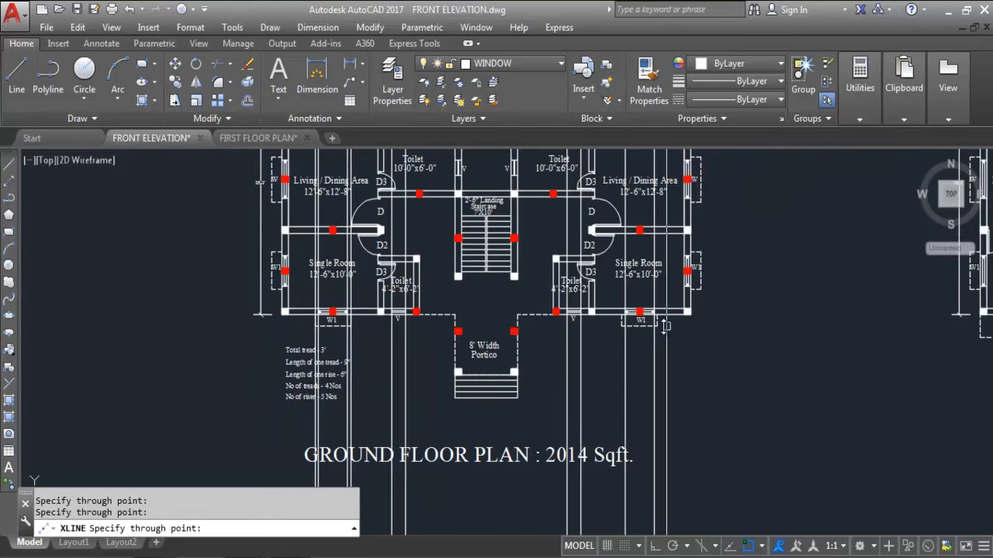
{"action": "scroll", "coordinate": [570, 334], "scroll_direction": "up", "scroll_amount": 5}
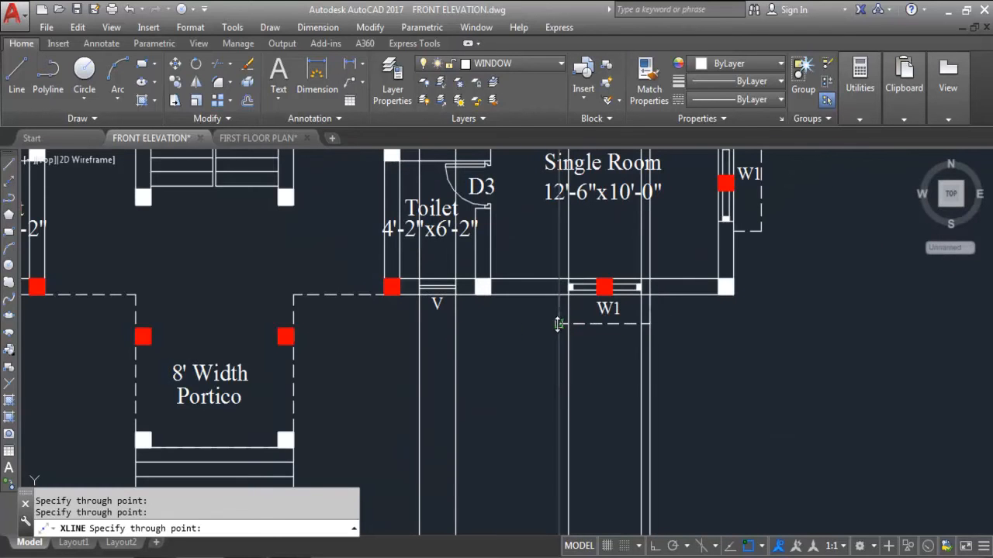
{"action": "scroll", "coordinate": [680, 344], "scroll_direction": "up", "scroll_amount": 4}
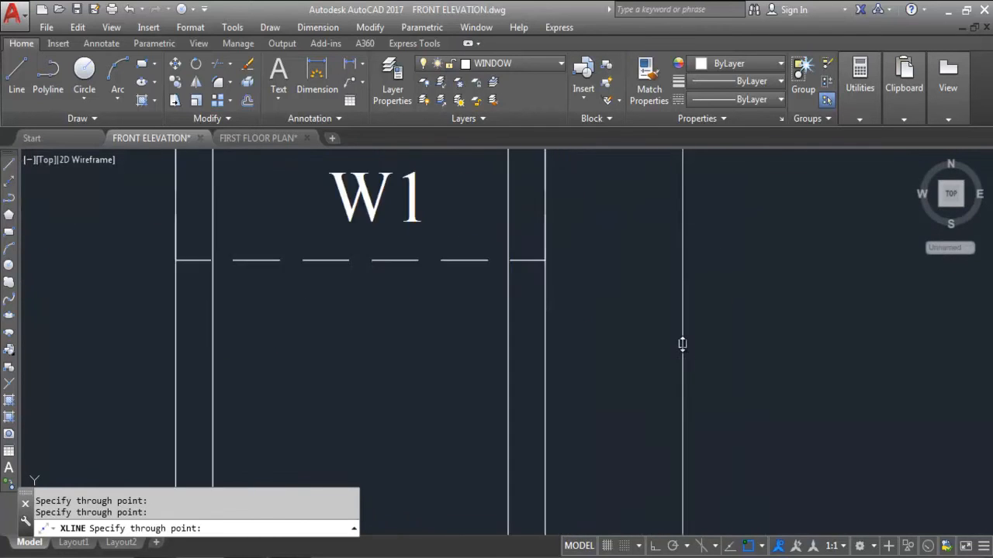
{"action": "scroll", "coordinate": [714, 343], "scroll_direction": "down", "scroll_amount": 8}
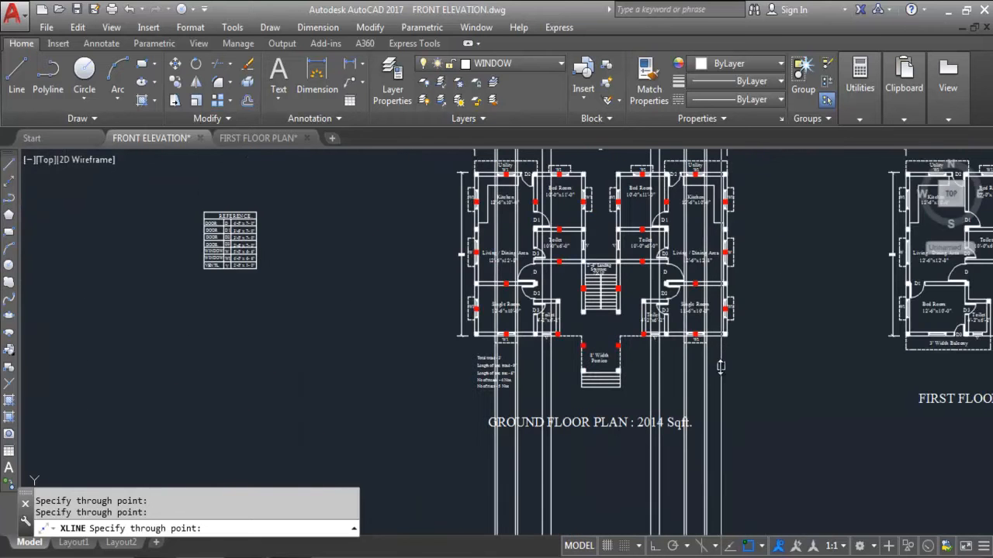
{"action": "scroll", "coordinate": [499, 327], "scroll_direction": "up", "scroll_amount": 4}
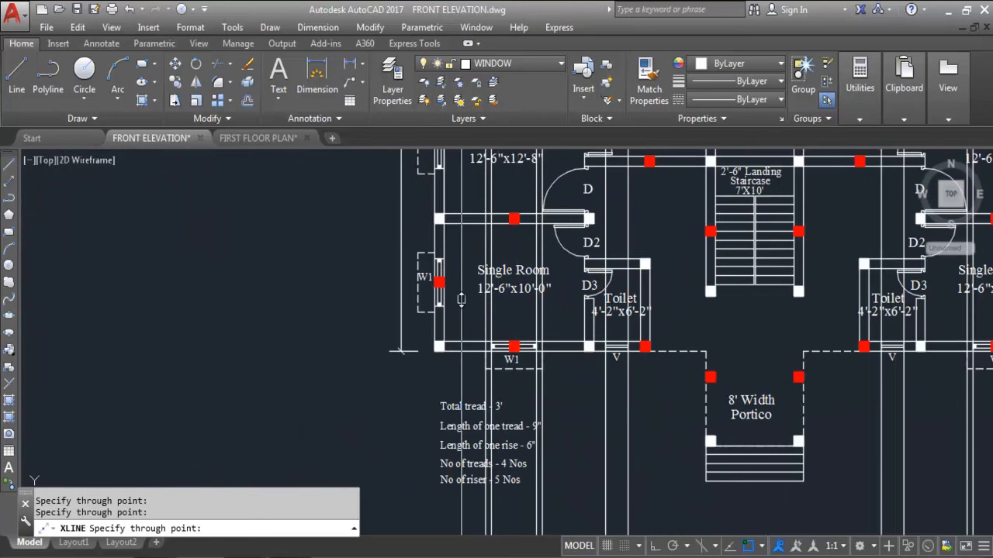
{"action": "scroll", "coordinate": [532, 419], "scroll_direction": "down", "scroll_amount": 8}
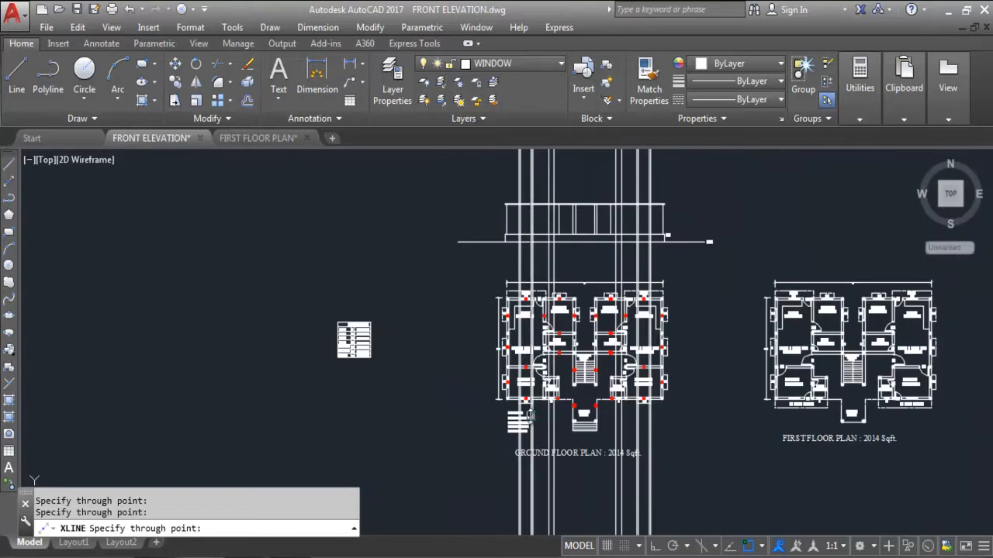
{"action": "scroll", "coordinate": [564, 233], "scroll_direction": "up", "scroll_amount": 6}
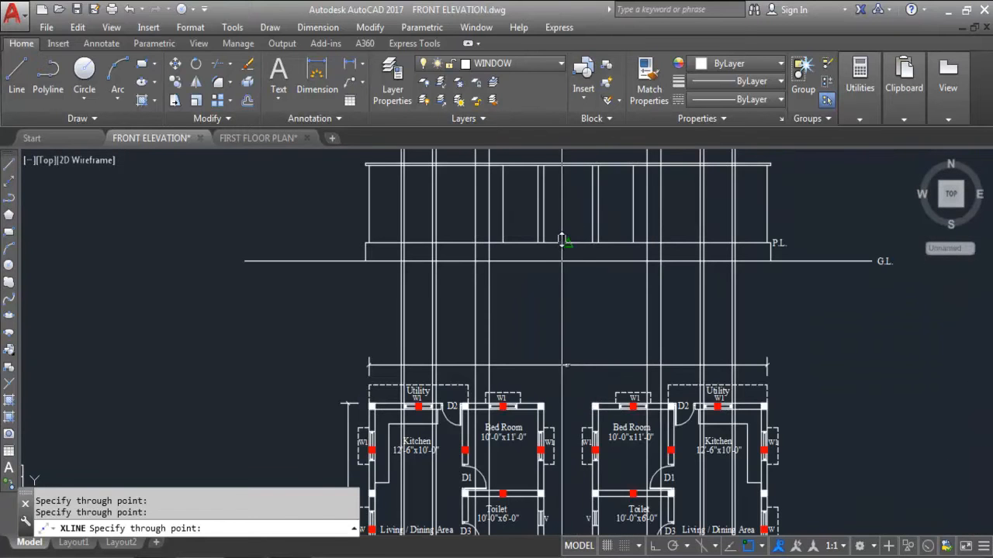
{"action": "key", "text": "Escape"}
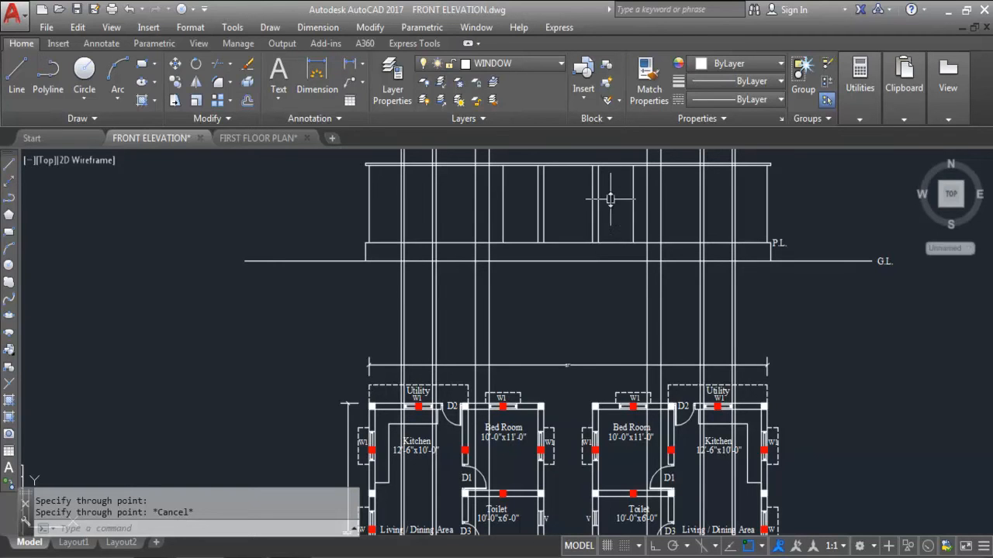
Offset the plinth level line 7' upward to mark the top level of the openings in the elevation.
{"action": "type", "text": "o"}
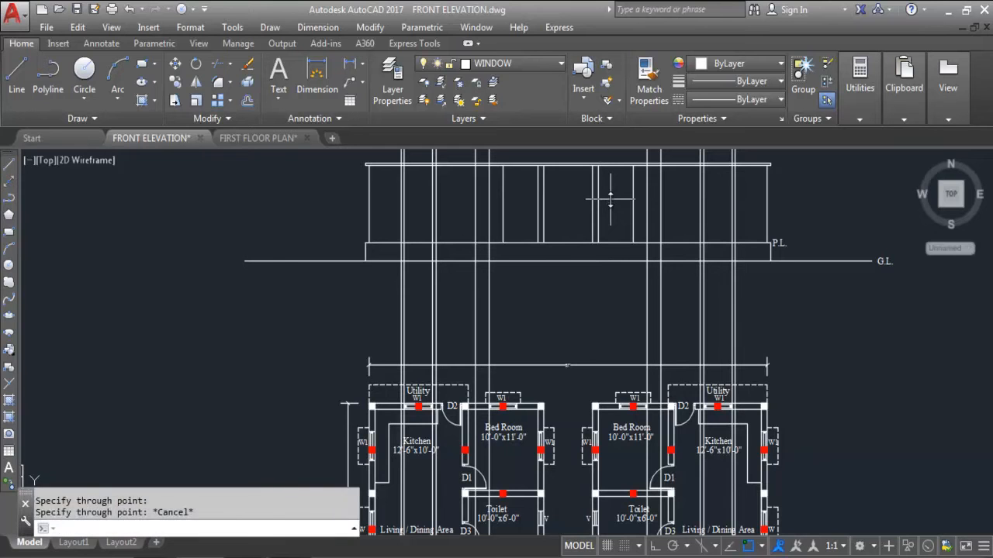
{"action": "key", "text": "Return"}
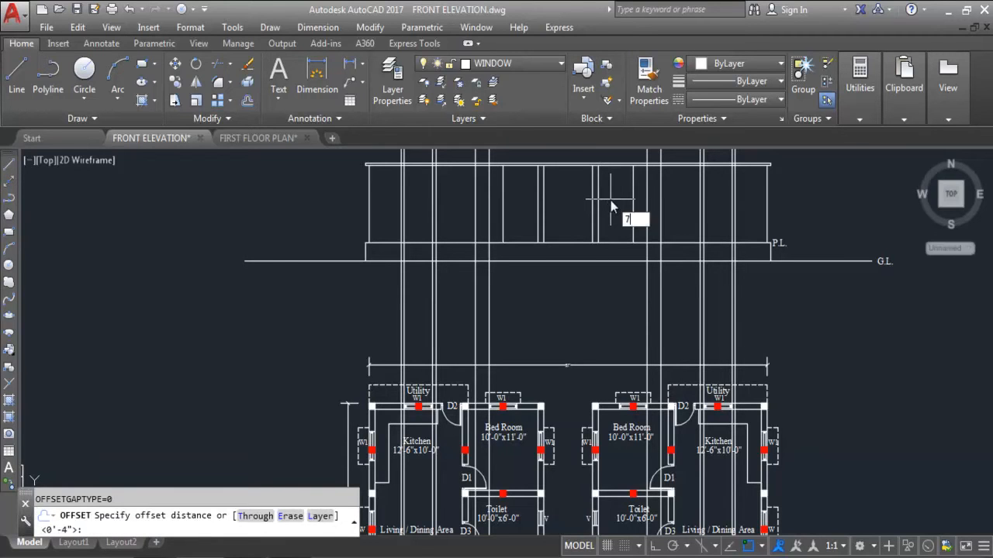
{"action": "key", "text": "Return"}
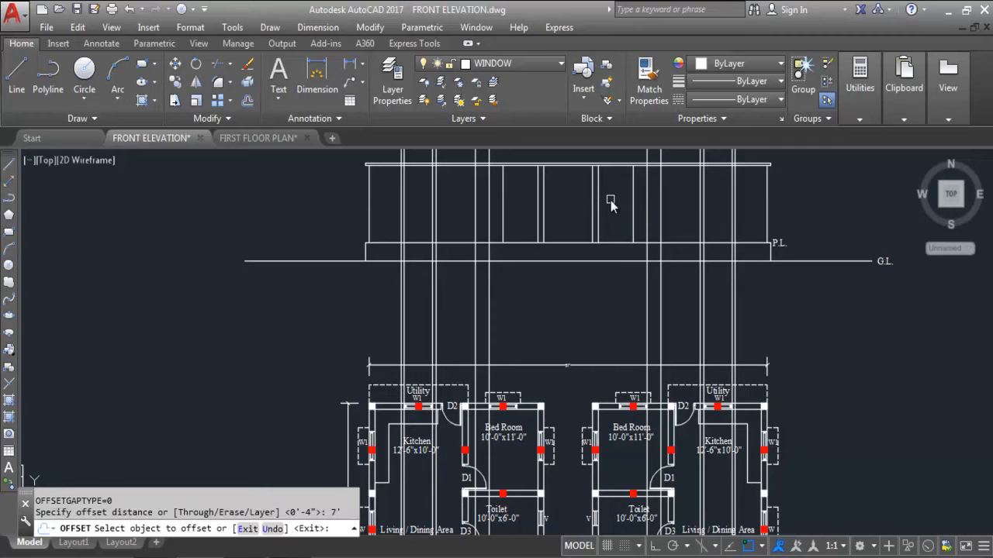
{"action": "left_click", "coordinate": [621, 242]}
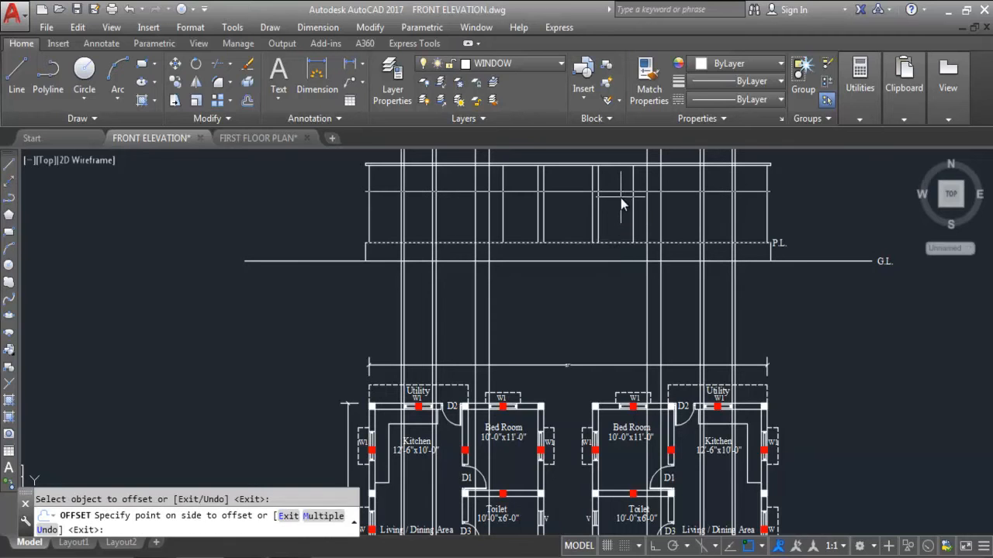
{"action": "left_click", "coordinate": [620, 205]}
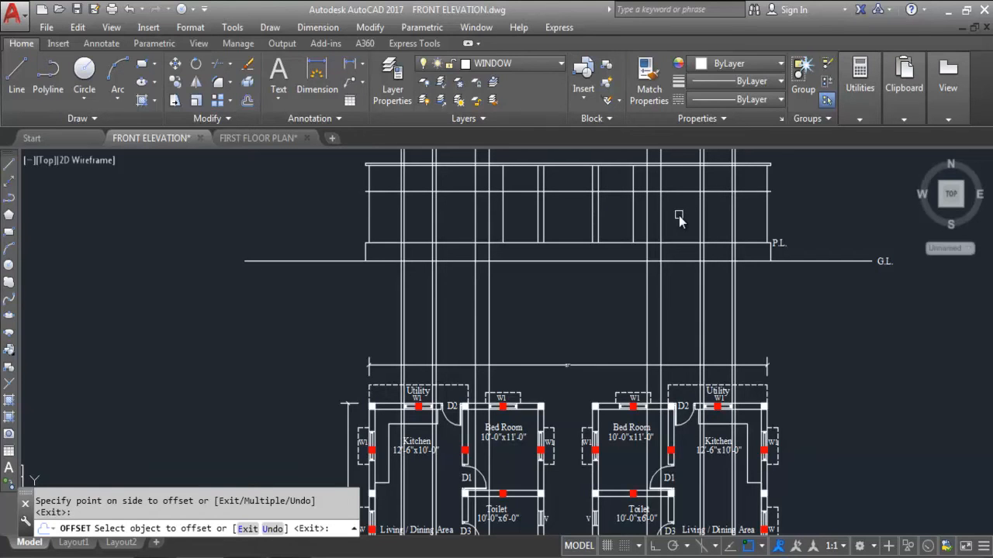
{"action": "key", "text": "Return"}
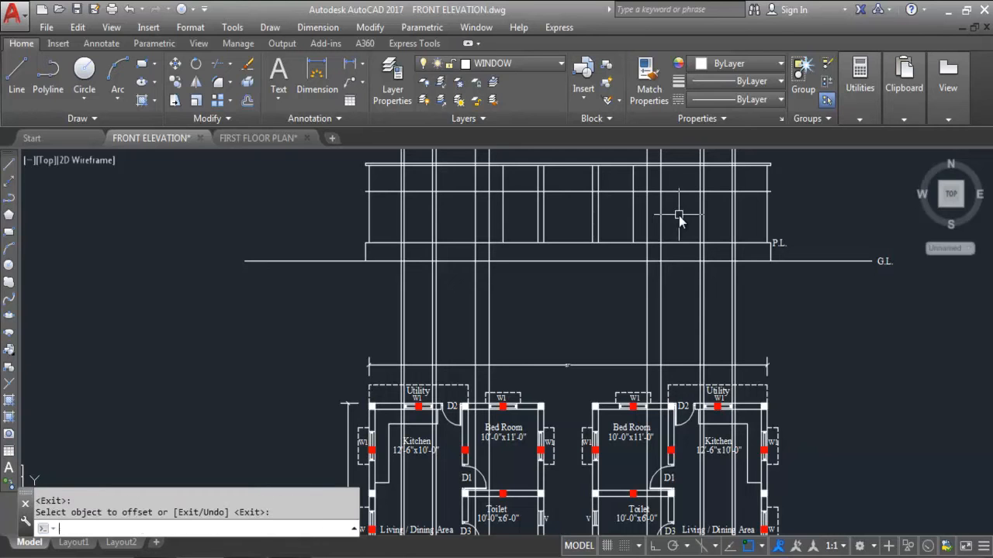
Offset the horizontal line 7' above plinth level upward by 3 inches to form the sunshade thickness.
{"action": "type", "text": "O"}
{"action": "key", "text": "Return"}
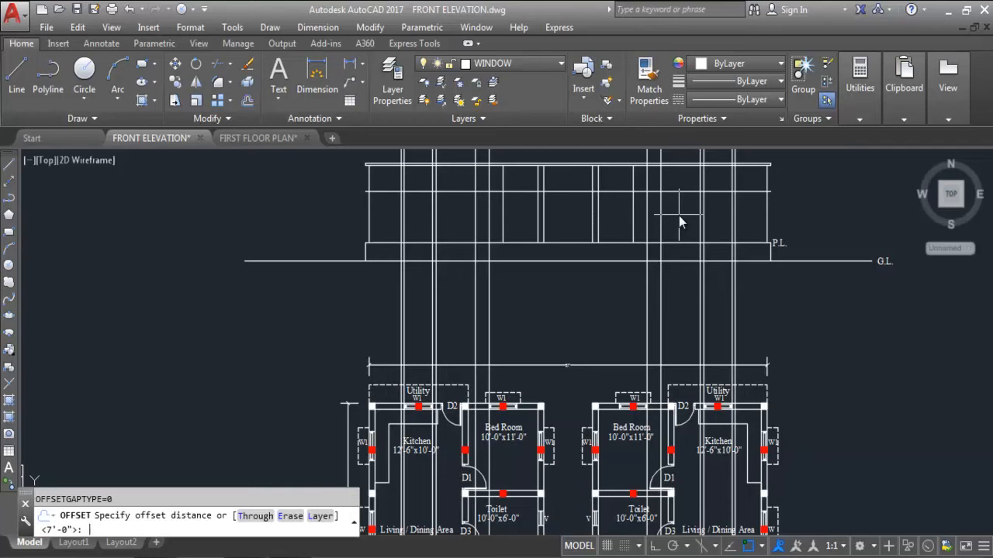
{"action": "type", "text": "3"}
{"action": "key", "text": "Return"}
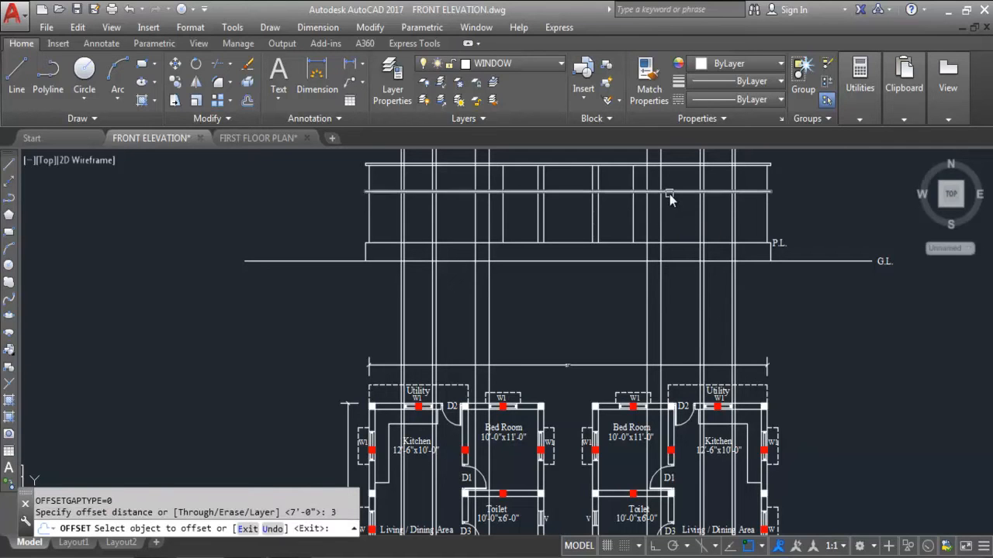
{"action": "left_click", "coordinate": [667, 192]}
{"action": "scroll", "coordinate": [609, 260], "scroll_direction": "down", "scroll_amount": 2}
{"action": "scroll", "coordinate": [609, 260], "scroll_direction": "up", "scroll_amount": 4}
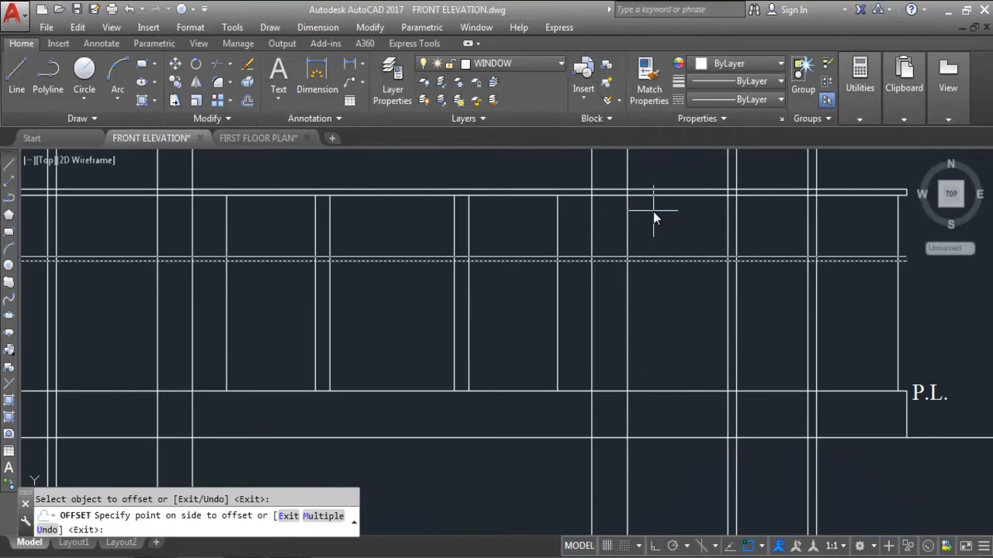
{"action": "left_click", "coordinate": [656, 215]}
{"action": "scroll", "coordinate": [582, 245], "scroll_direction": "down", "scroll_amount": 4}
{"action": "scroll", "coordinate": [613, 249], "scroll_direction": "up", "scroll_amount": 2}
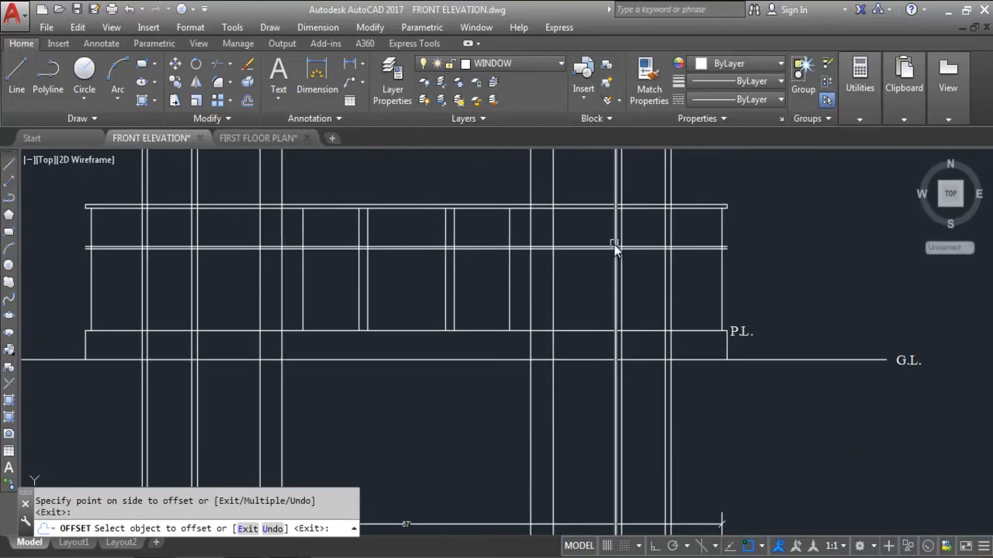
{"action": "key", "text": "Escape"}
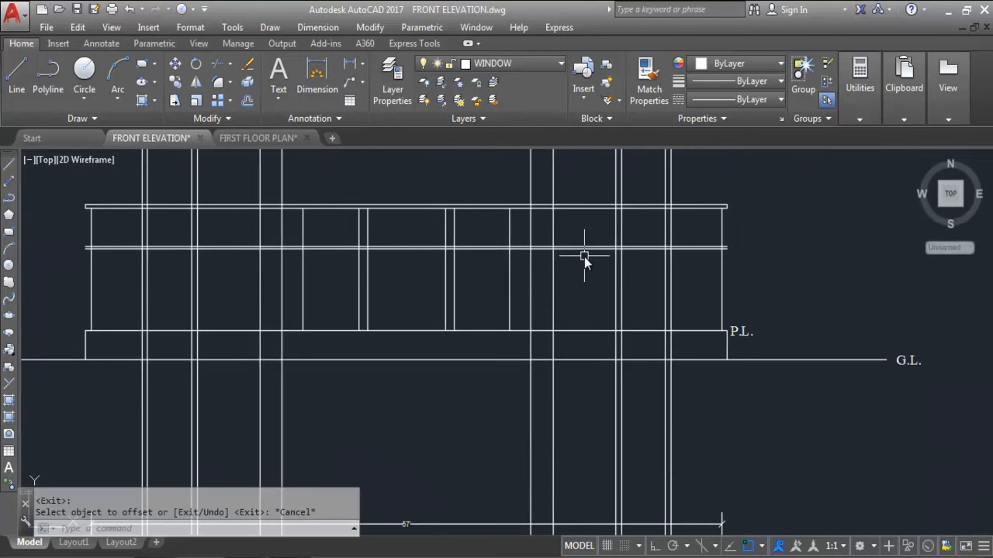
Draw a vertical construction line through the outer edge of the side-window sunshades on the ground floor plan's right side.
{"action": "scroll", "coordinate": [584, 256], "scroll_direction": "up", "scroll_amount": 2}
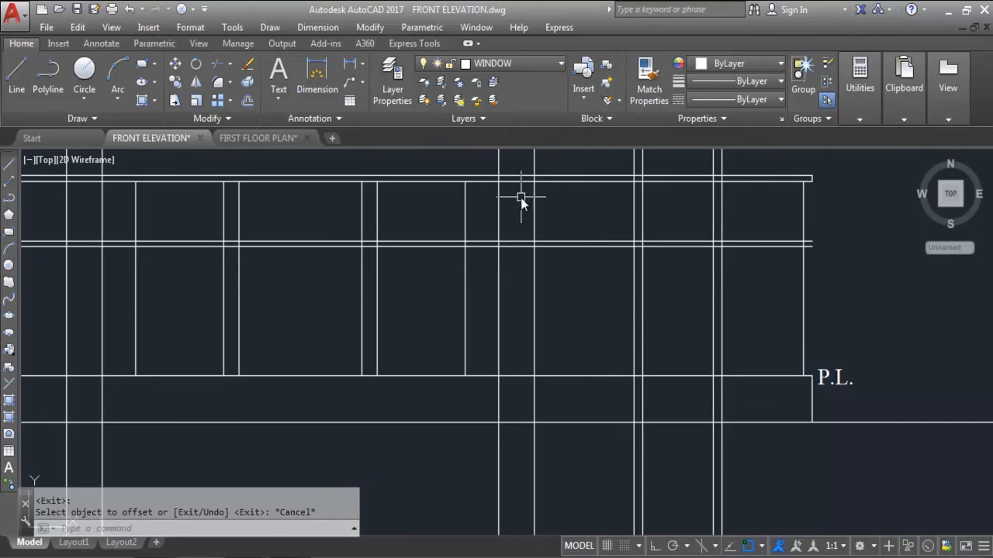
{"action": "scroll", "coordinate": [531, 206], "scroll_direction": "down", "scroll_amount": 5}
{"action": "scroll", "coordinate": [613, 349], "scroll_direction": "up", "scroll_amount": 1}
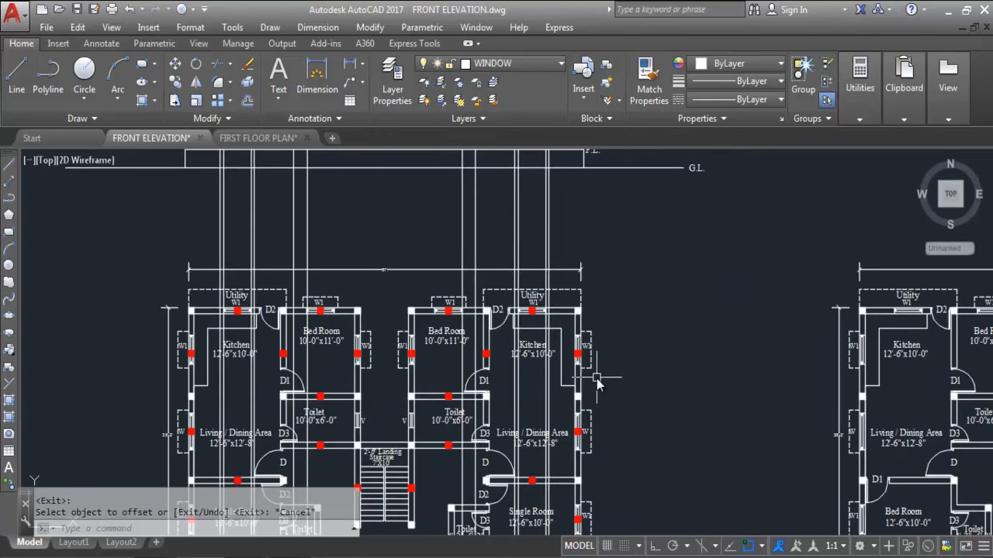
{"action": "scroll", "coordinate": [595, 353], "scroll_direction": "down", "scroll_amount": 1}
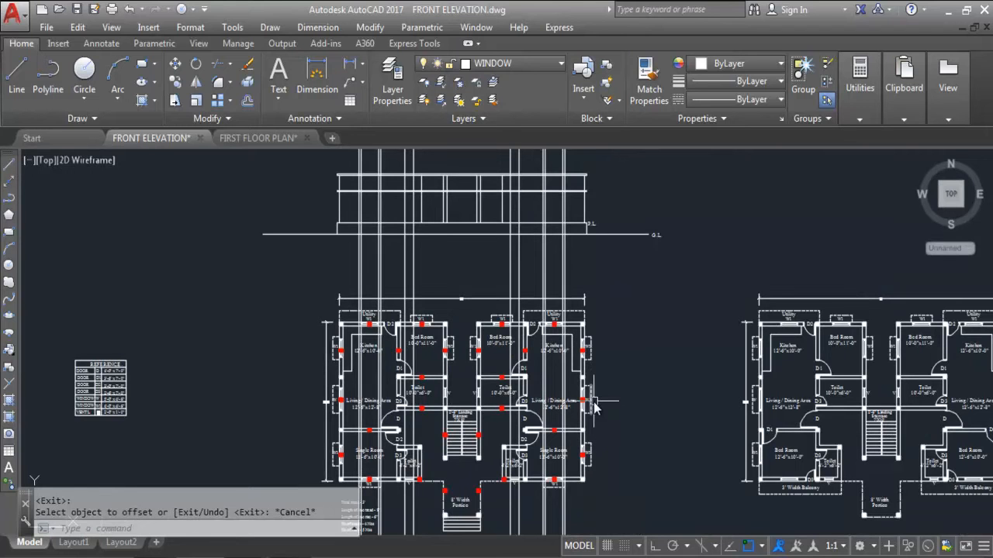
{"action": "type", "text": "XL"}
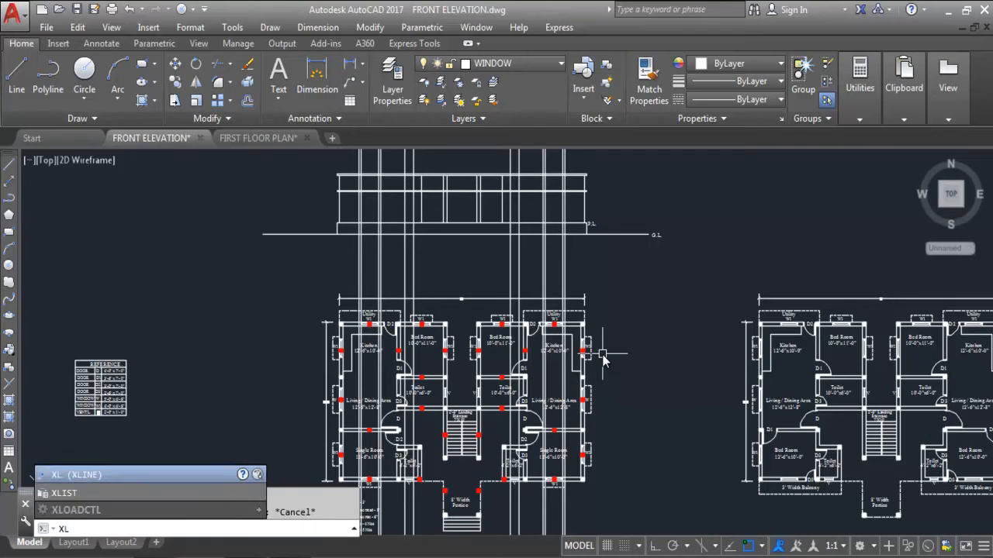
{"action": "key", "text": "Return"}
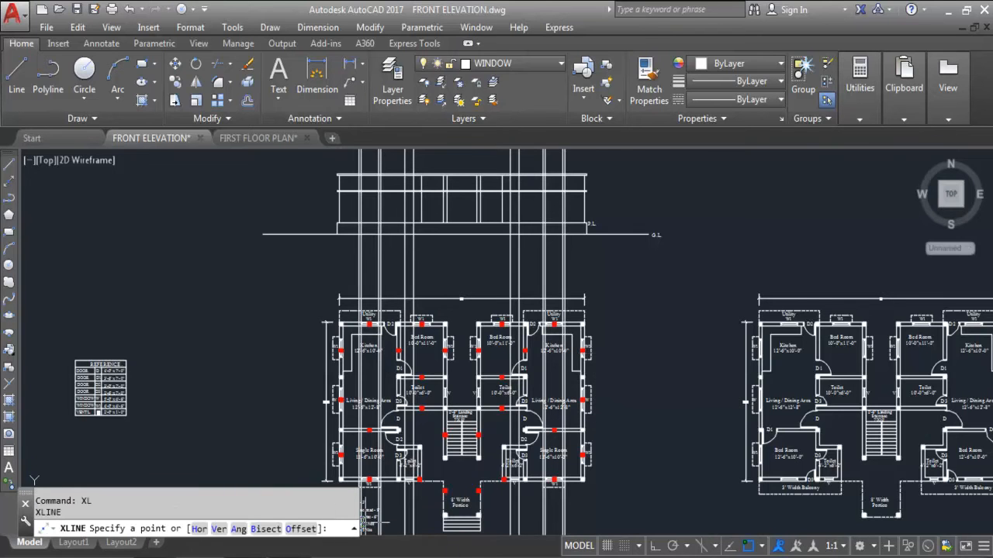
{"action": "left_click", "coordinate": [218, 529]}
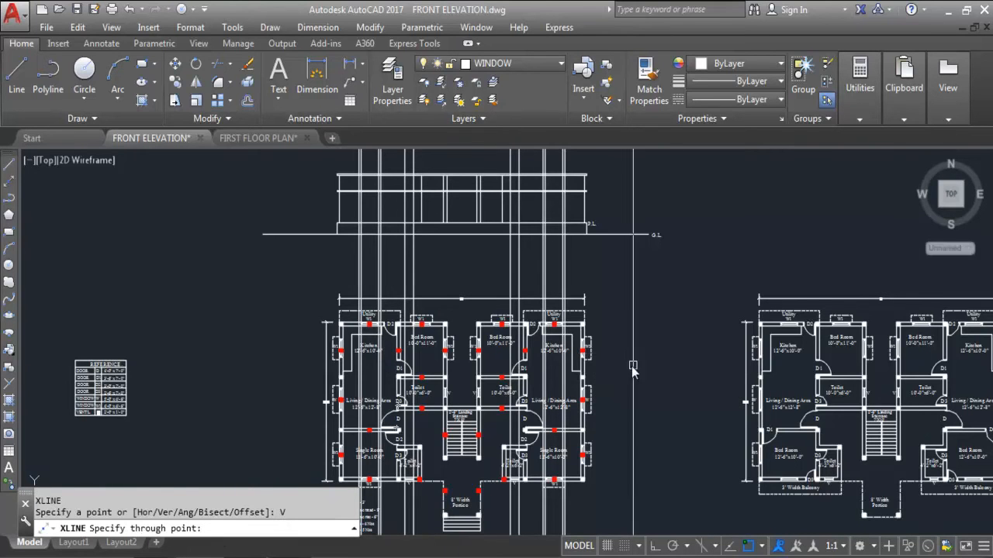
{"action": "scroll", "coordinate": [586, 357], "scroll_direction": "up", "scroll_amount": 5}
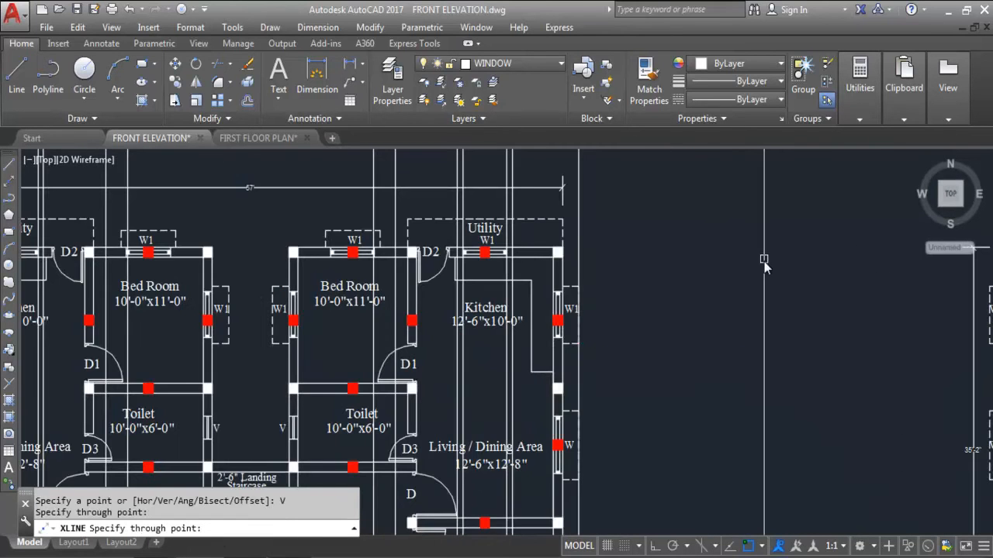
Draw a matching vertical construction line through the outer edge of the left side-window sunshades on the ground floor plan.
{"action": "scroll", "coordinate": [764, 260], "scroll_direction": "down", "scroll_amount": 4}
{"action": "scroll", "coordinate": [423, 351], "scroll_direction": "up", "scroll_amount": 5}
{"action": "left_click", "coordinate": [463, 348]}
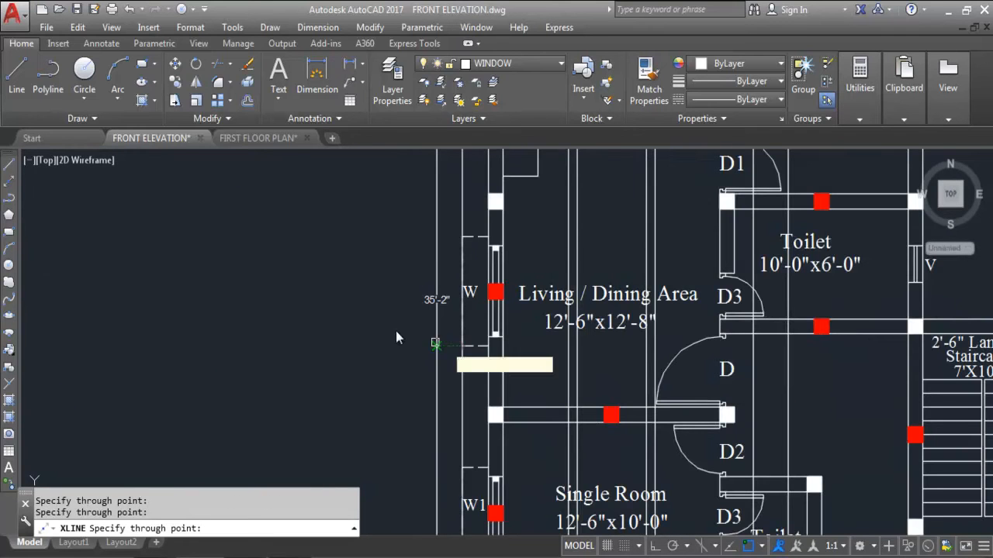
{"action": "scroll", "coordinate": [463, 348], "scroll_direction": "down", "scroll_amount": 7}
{"action": "scroll", "coordinate": [411, 326], "scroll_direction": "up", "scroll_amount": 3}
{"action": "key", "text": "Escape"}
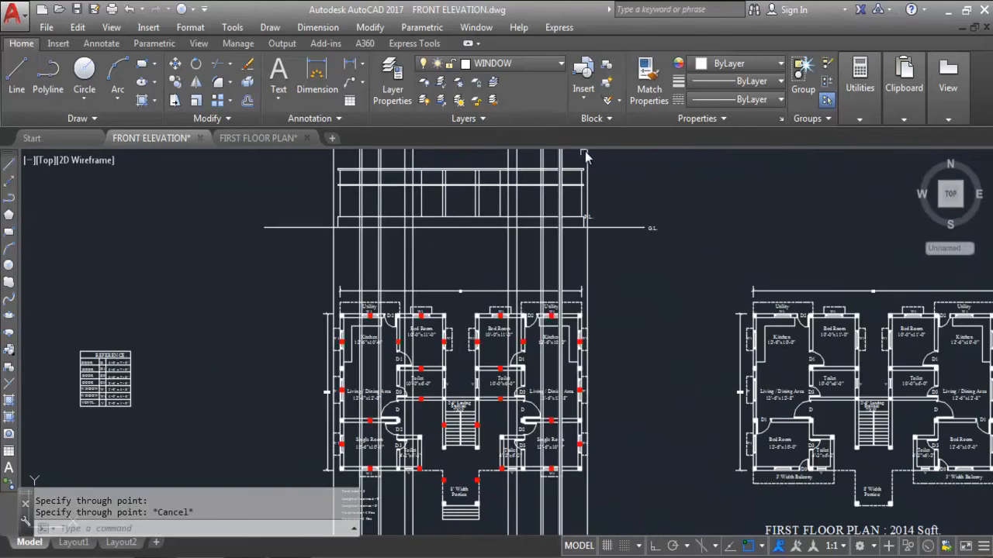
Extend the left ends of both elevation sunshade lines, taking the two outermost construction lines as boundary edges.
{"action": "scroll", "coordinate": [574, 195], "scroll_direction": "up", "scroll_amount": 4}
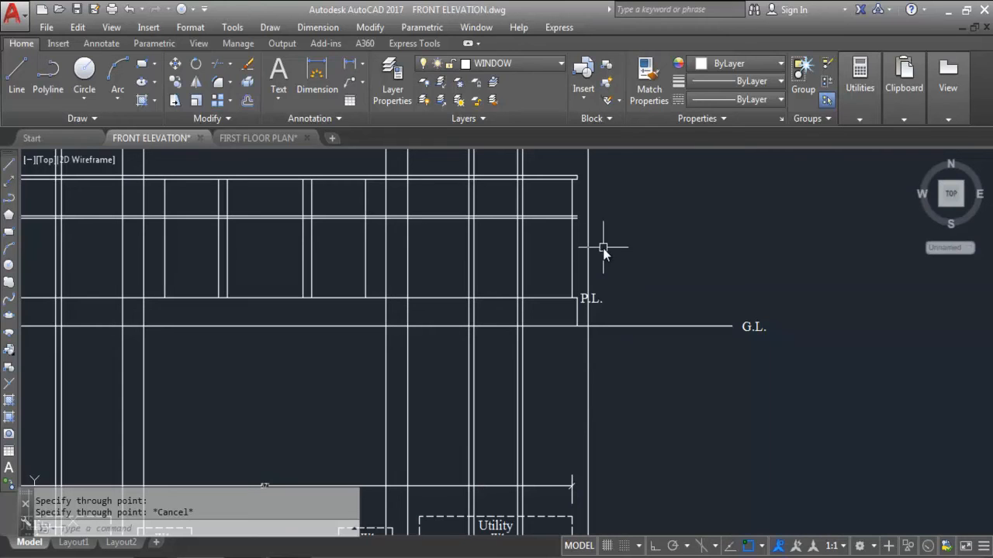
{"action": "type", "text": "ex"}
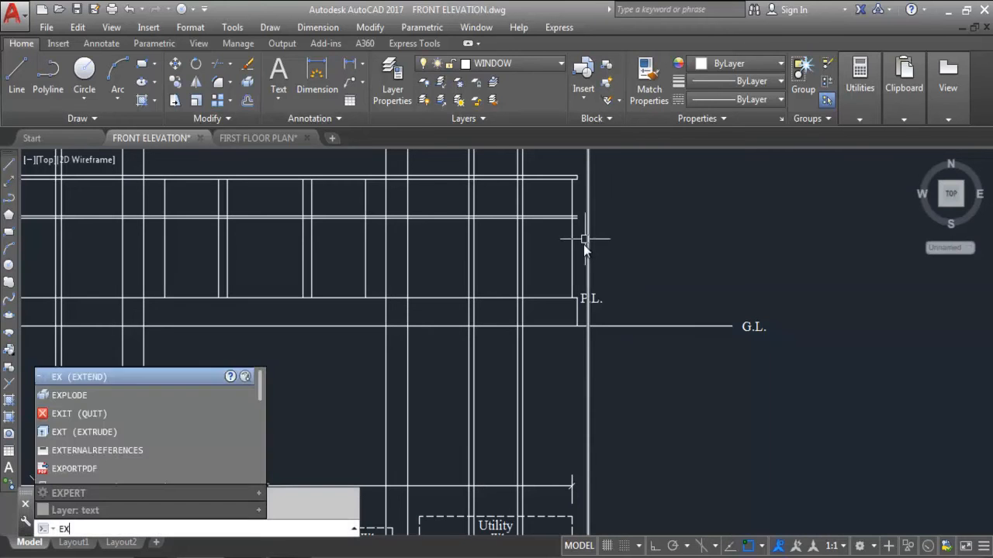
{"action": "key", "text": "Return"}
{"action": "left_click", "coordinate": [588, 253]}
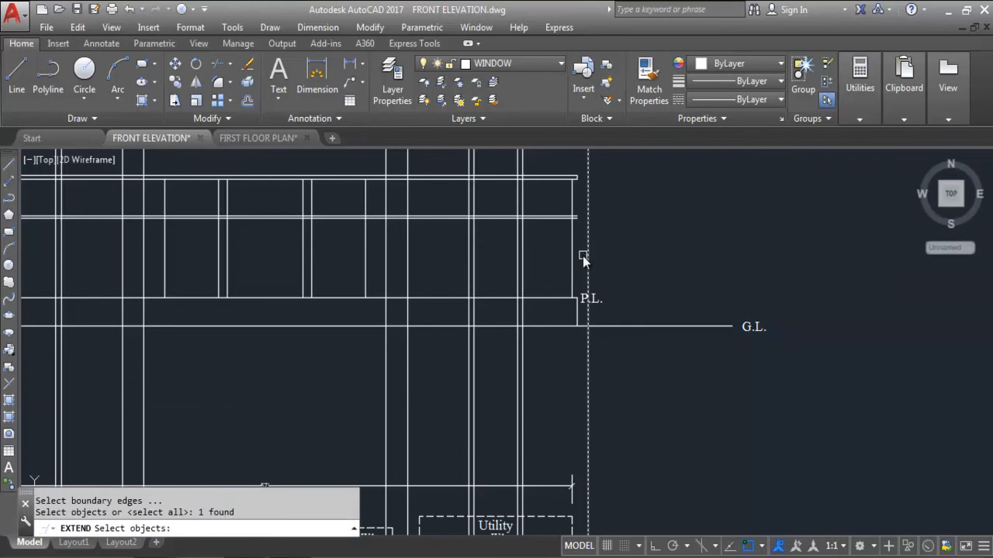
{"action": "scroll", "coordinate": [670, 286], "scroll_direction": "down", "scroll_amount": 3}
{"action": "scroll", "coordinate": [501, 259], "scroll_direction": "up", "scroll_amount": 4}
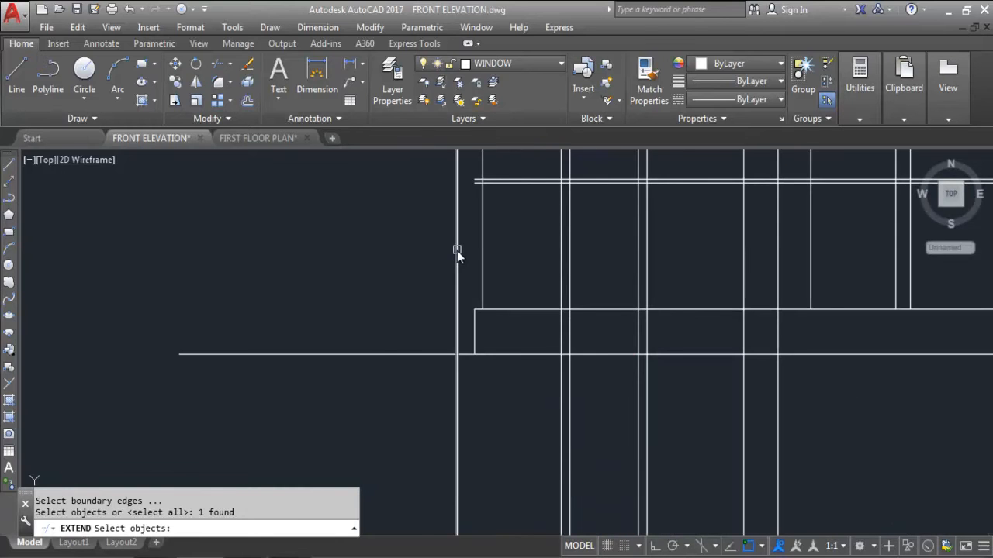
{"action": "left_click", "coordinate": [457, 251]}
{"action": "scroll", "coordinate": [380, 343], "scroll_direction": "down", "scroll_amount": 2}
{"action": "key", "text": "Return"}
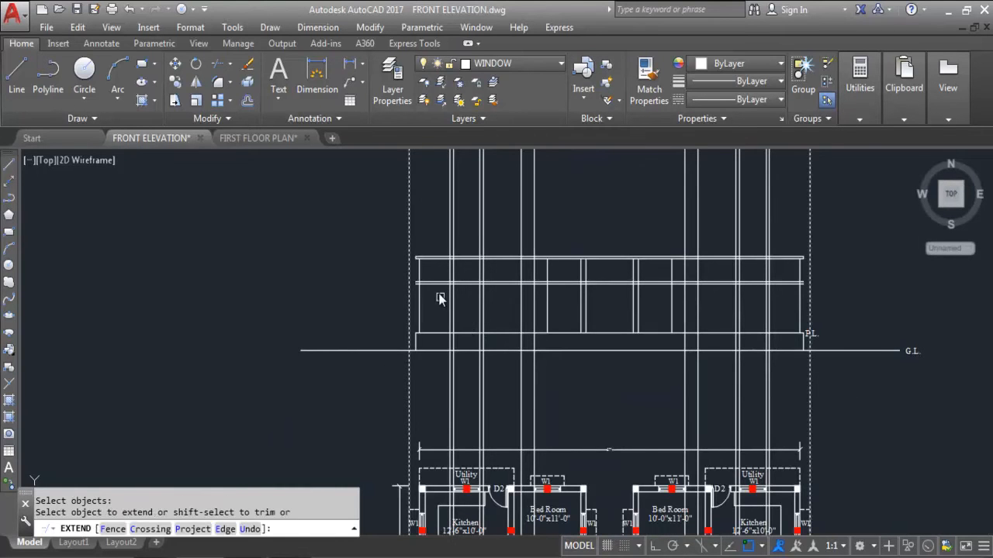
{"action": "scroll", "coordinate": [438, 303], "scroll_direction": "up", "scroll_amount": 4}
{"action": "left_click", "coordinate": [432, 302]}
{"action": "left_click", "coordinate": [407, 239]}
{"action": "scroll", "coordinate": [603, 266], "scroll_direction": "down", "scroll_amount": 3}
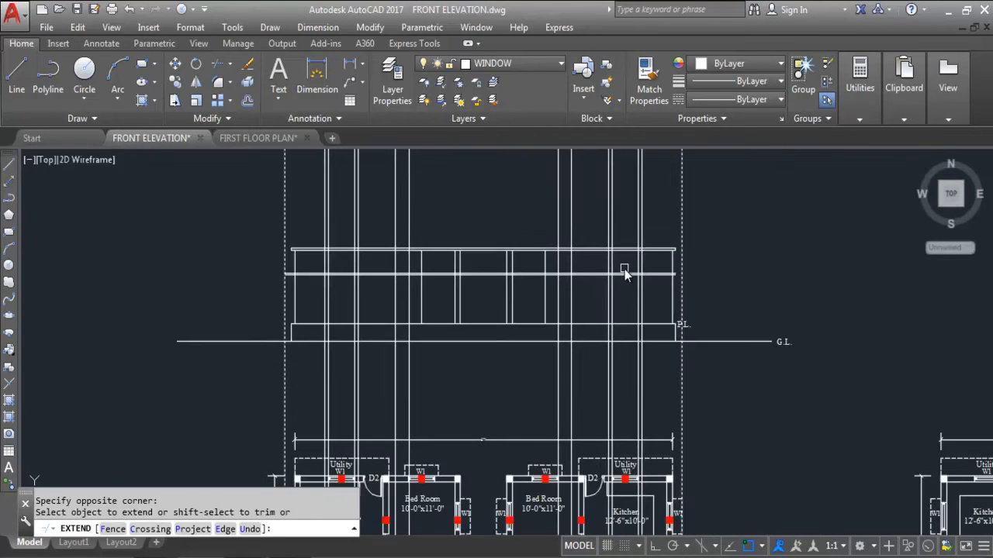
Extend the right ends of both elevation sunshade lines to the right outermost construction line.
{"action": "scroll", "coordinate": [678, 271], "scroll_direction": "up", "scroll_amount": 3}
{"action": "left_click", "coordinate": [569, 307]}
{"action": "left_click", "coordinate": [548, 277]}
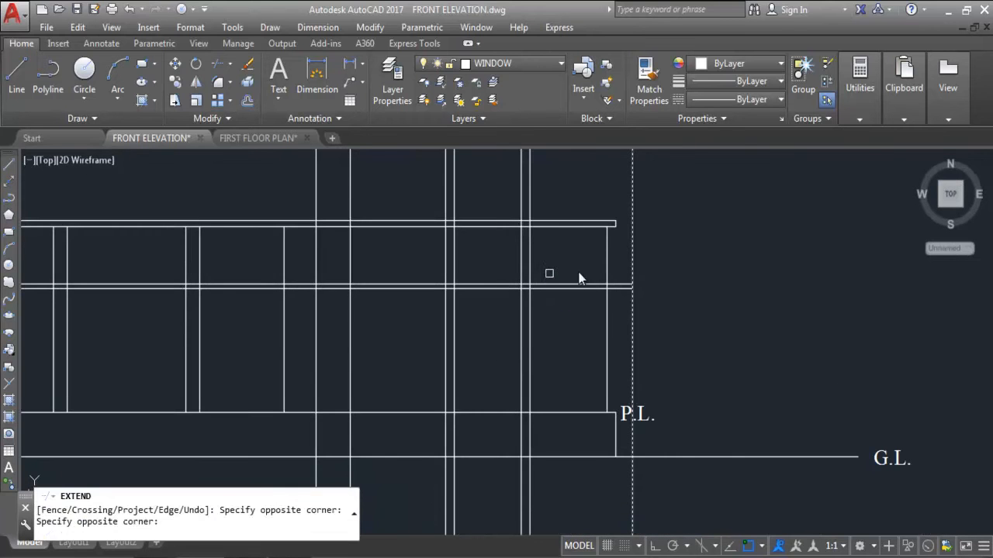
{"action": "scroll", "coordinate": [648, 276], "scroll_direction": "down", "scroll_amount": 4}
{"action": "key", "text": "Escape"}
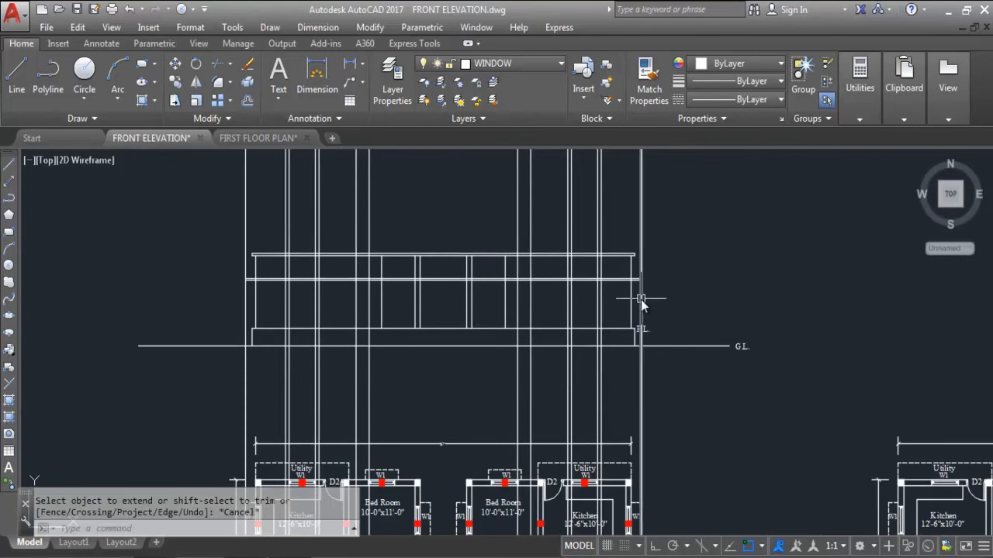
{"action": "key", "text": "Escape"}
{"action": "key", "text": "Escape"}
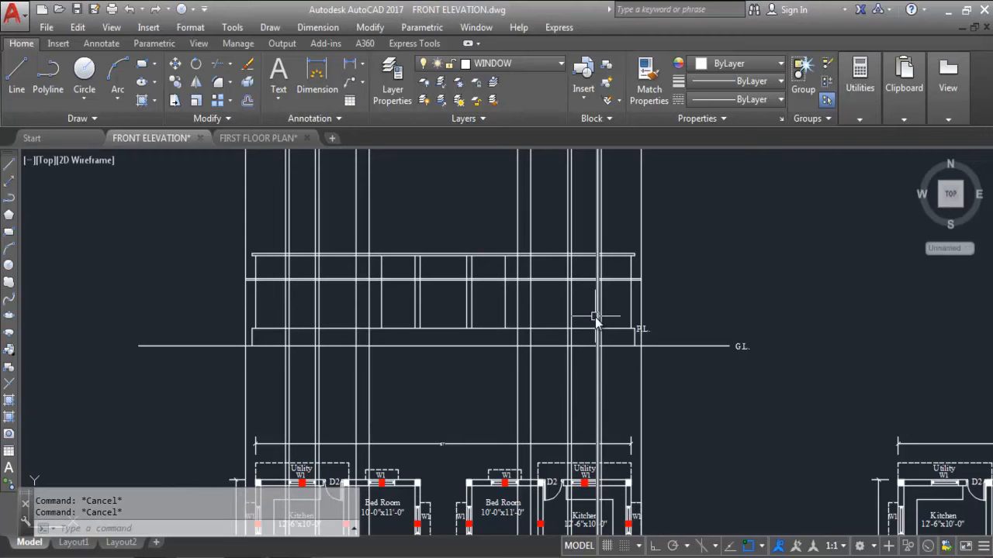
Trim the right outermost construction line above and below the sunshade, using the two horizontal sunshade lines as cutting edges.
{"action": "type", "text": "T"}
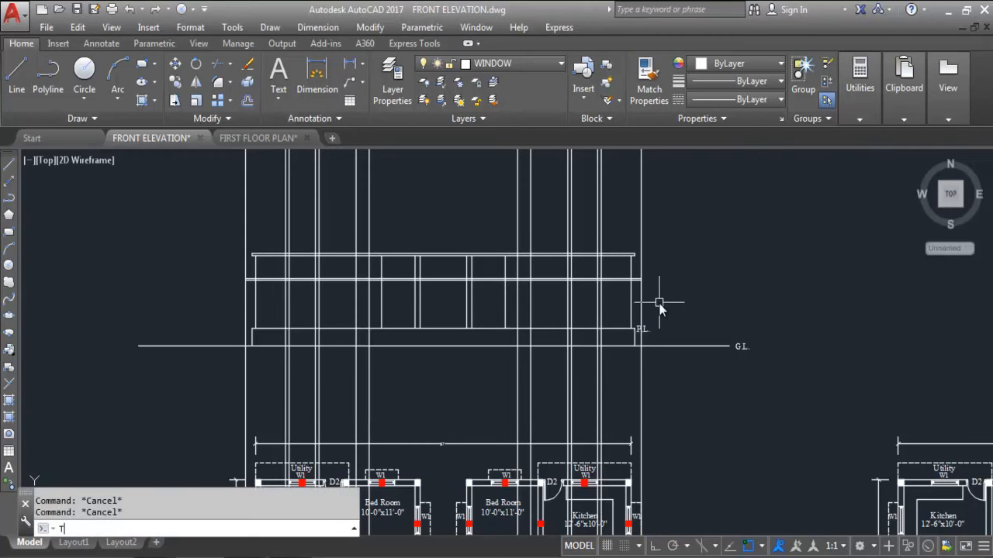
{"action": "type", "text": "R"}
{"action": "key", "text": "Return"}
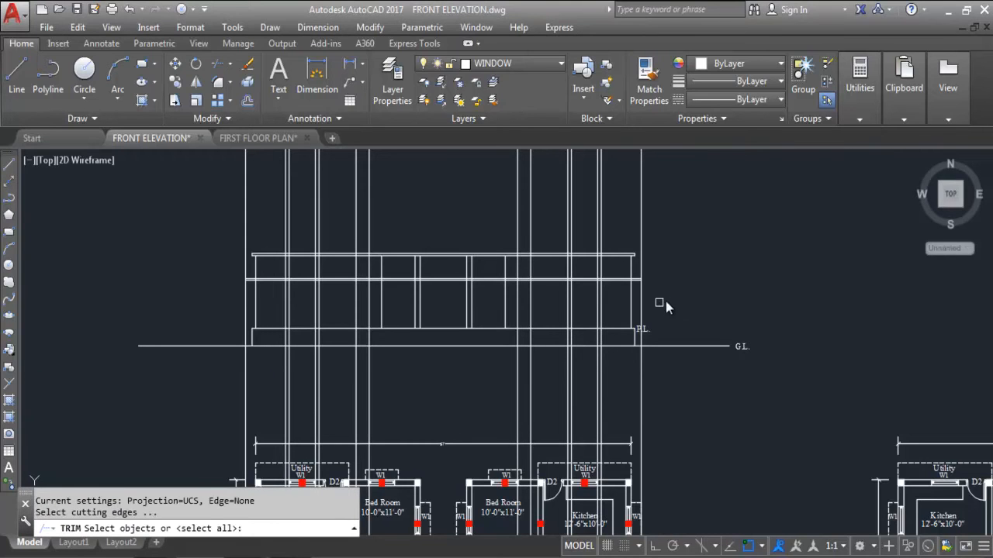
{"action": "scroll", "coordinate": [635, 257], "scroll_direction": "up", "scroll_amount": 2}
{"action": "left_click", "coordinate": [606, 312]}
{"action": "left_click", "coordinate": [596, 264]}
{"action": "key", "text": "Return"}
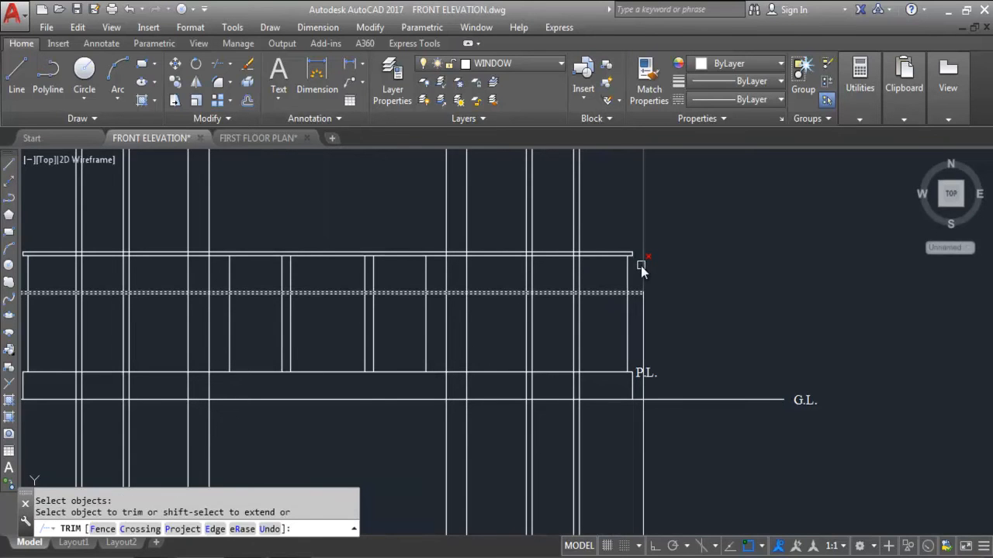
{"action": "left_click", "coordinate": [645, 268]}
{"action": "left_click", "coordinate": [640, 312]}
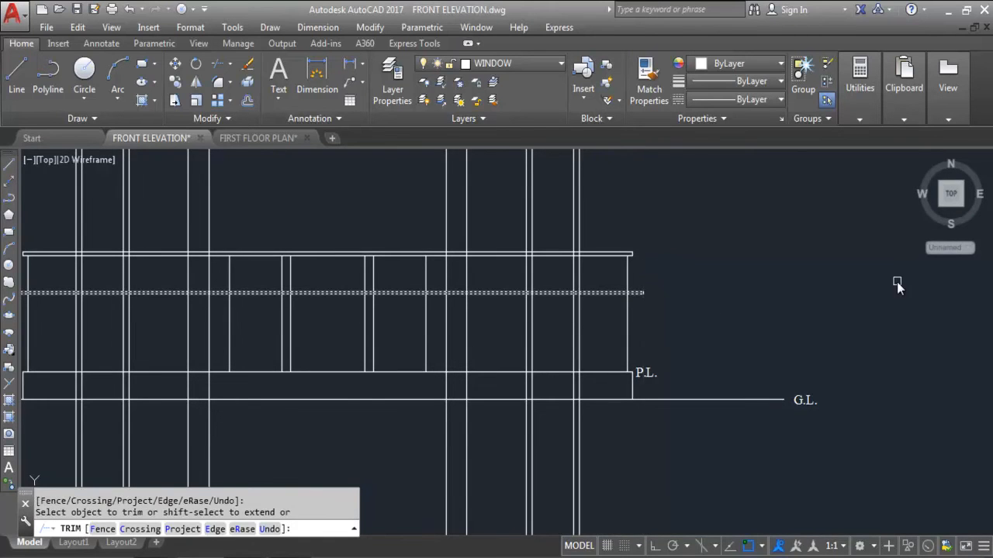
Trim the left outermost construction line above and below the sunshade so only its end edge remains.
{"action": "scroll", "coordinate": [897, 287], "scroll_direction": "down", "scroll_amount": 4}
{"action": "scroll", "coordinate": [547, 271], "scroll_direction": "up", "scroll_amount": 4}
{"action": "left_click", "coordinate": [547, 269]}
{"action": "left_click", "coordinate": [547, 341]}
{"action": "scroll", "coordinate": [346, 259], "scroll_direction": "down", "scroll_amount": 4}
{"action": "key", "text": "Escape"}
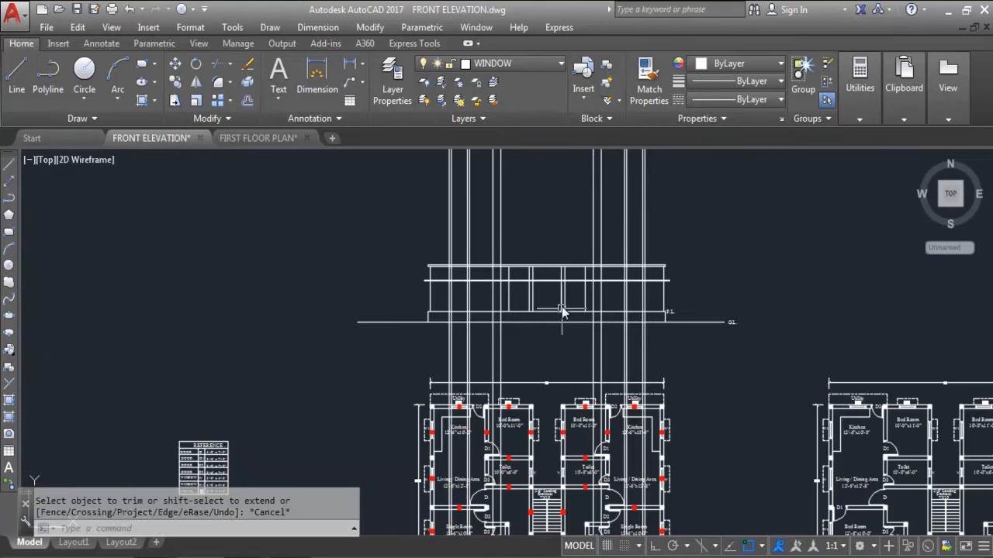
Examine the front W1 window on the ground floor plan and its size in the reference table.
{"action": "scroll", "coordinate": [446, 333], "scroll_direction": "up", "scroll_amount": 2}
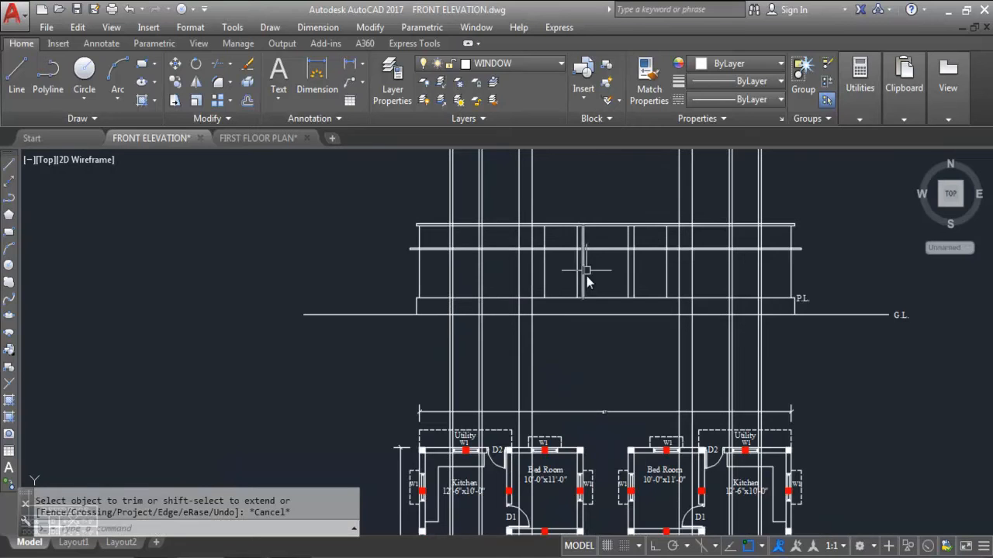
{"action": "scroll", "coordinate": [499, 198], "scroll_direction": "down", "scroll_amount": 2}
{"action": "scroll", "coordinate": [490, 518], "scroll_direction": "up", "scroll_amount": 4}
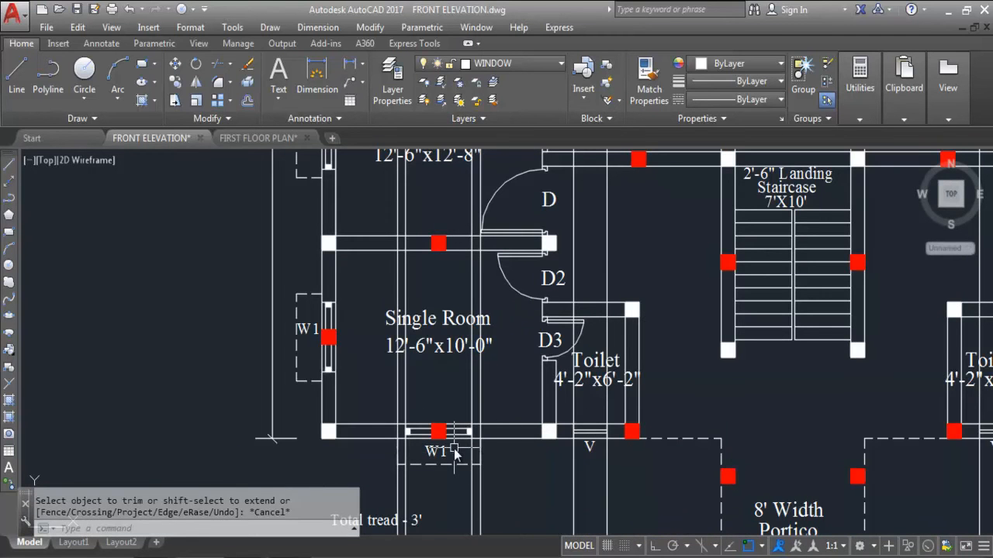
{"action": "scroll", "coordinate": [453, 448], "scroll_direction": "up", "scroll_amount": 2}
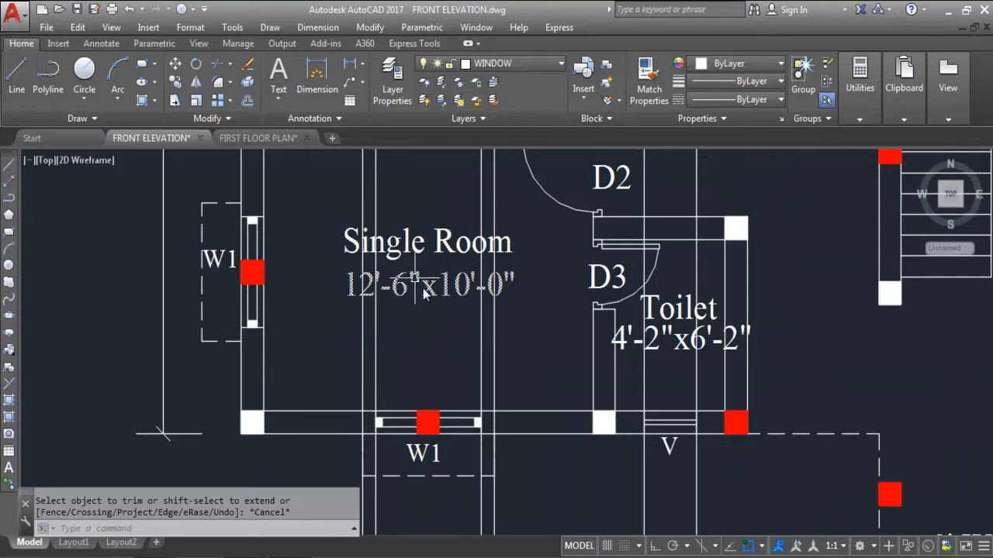
{"action": "scroll", "coordinate": [415, 283], "scroll_direction": "down", "scroll_amount": 8}
{"action": "scroll", "coordinate": [144, 210], "scroll_direction": "up", "scroll_amount": 4}
{"action": "scroll", "coordinate": [281, 350], "scroll_direction": "up", "scroll_amount": 3}
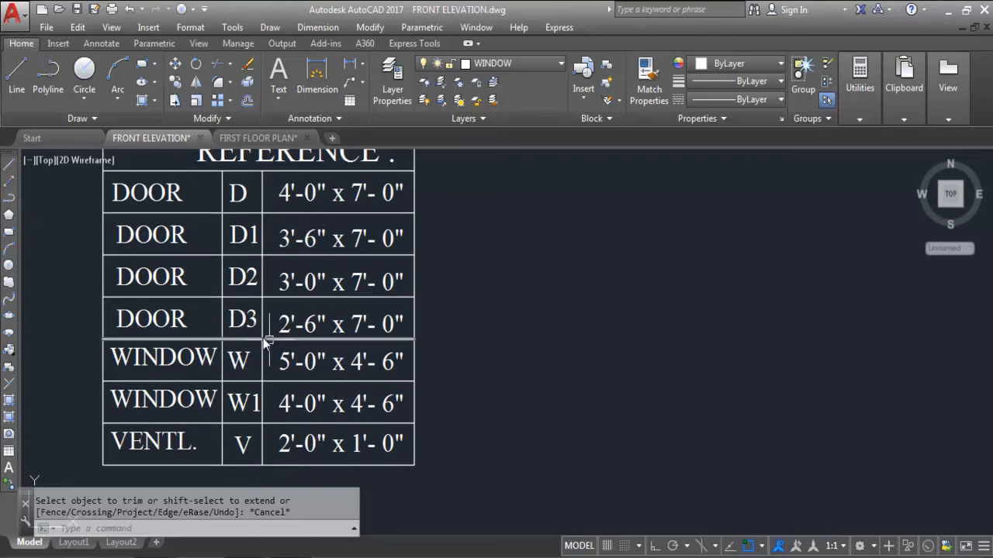
{"action": "scroll", "coordinate": [239, 333], "scroll_direction": "down", "scroll_amount": 4}
{"action": "scroll", "coordinate": [289, 363], "scroll_direction": "up", "scroll_amount": 2}
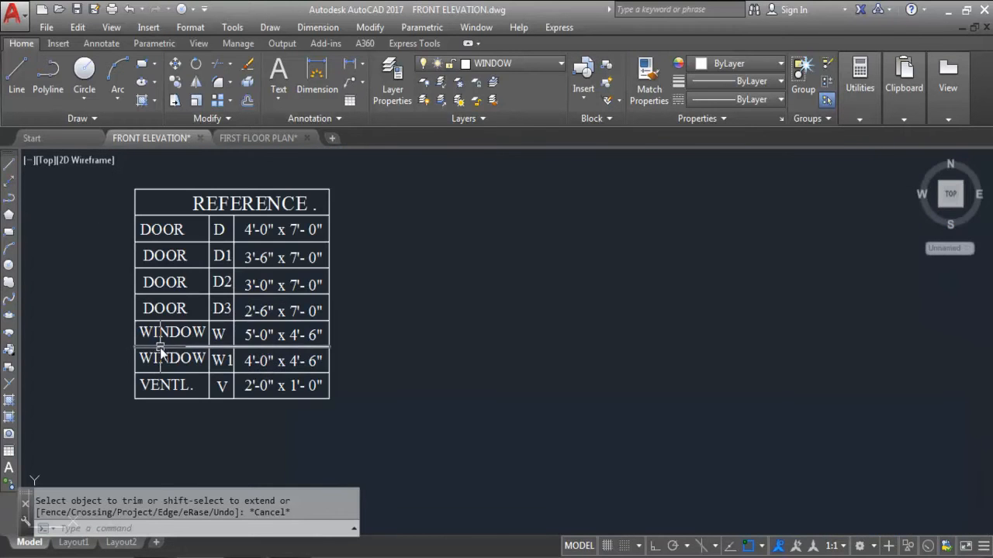
{"action": "scroll", "coordinate": [159, 350], "scroll_direction": "down", "scroll_amount": 6}
{"action": "scroll", "coordinate": [455, 444], "scroll_direction": "up", "scroll_amount": 5}
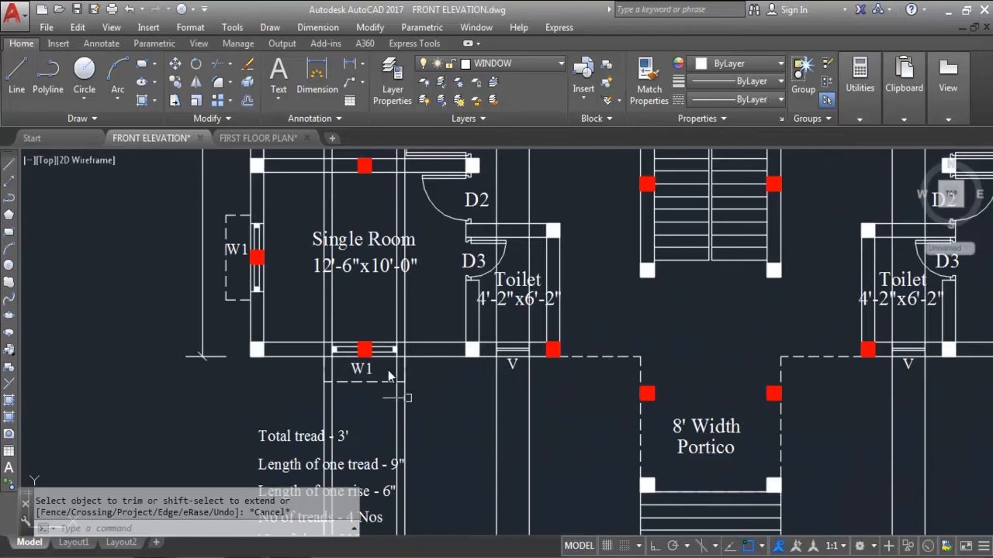
Measure the width of the left Single Room's front W1 window with a linear dimension, without placing it.
{"action": "left_click", "coordinate": [317, 74]}
{"action": "scroll", "coordinate": [361, 355], "scroll_direction": "up", "scroll_amount": 4}
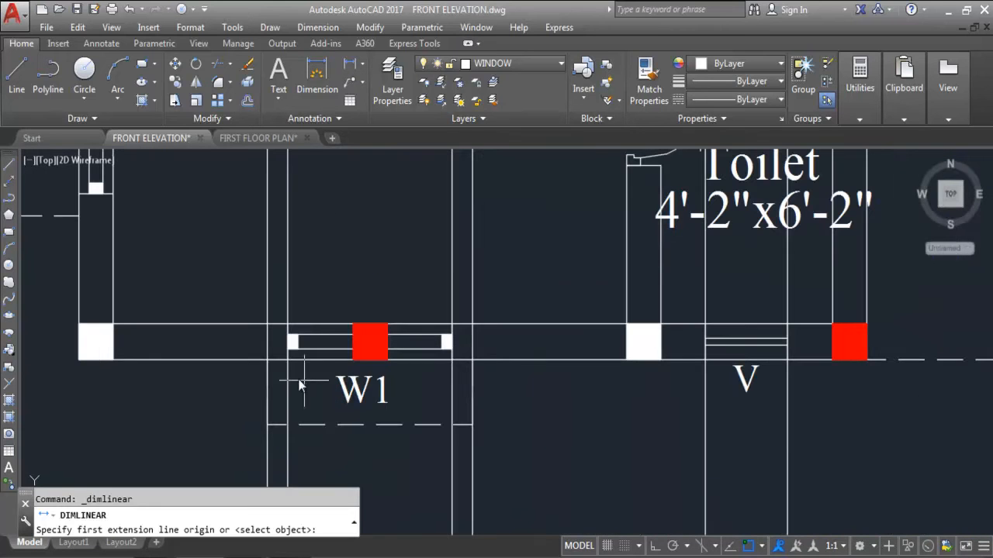
{"action": "left_click", "coordinate": [288, 360]}
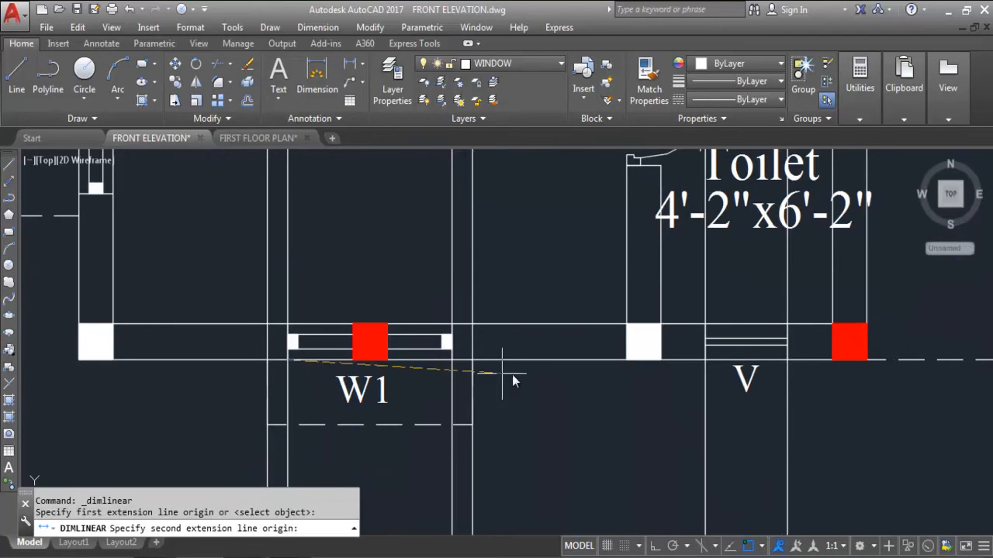
{"action": "left_click", "coordinate": [450, 360]}
{"action": "scroll", "coordinate": [435, 375], "scroll_direction": "up", "scroll_amount": 3}
{"action": "key", "text": "Escape"}
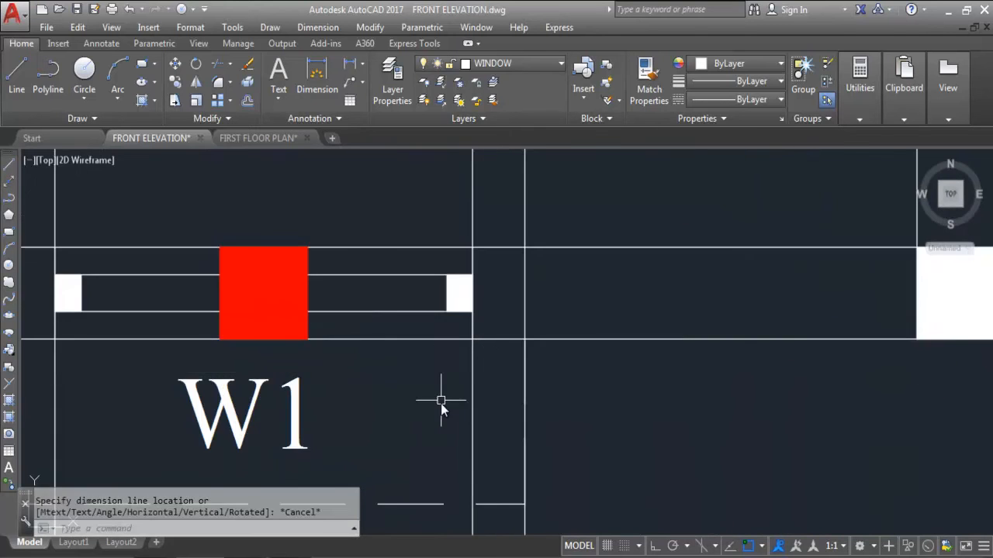
Draw the left W1 window as a 4' by 4'6 rectangle below the ground floor sunshade, starting at the left inner window construction line.
{"action": "scroll", "coordinate": [441, 396], "scroll_direction": "down", "scroll_amount": 10}
{"action": "scroll", "coordinate": [431, 334], "scroll_direction": "up", "scroll_amount": 4}
{"action": "scroll", "coordinate": [431, 334], "scroll_direction": "up", "scroll_amount": 3}
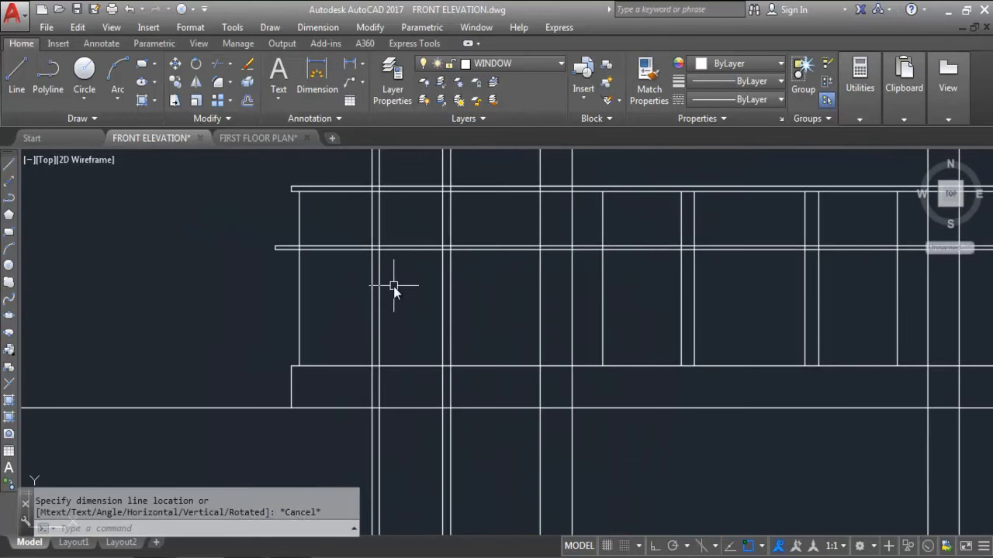
{"action": "type", "text": "REC"}
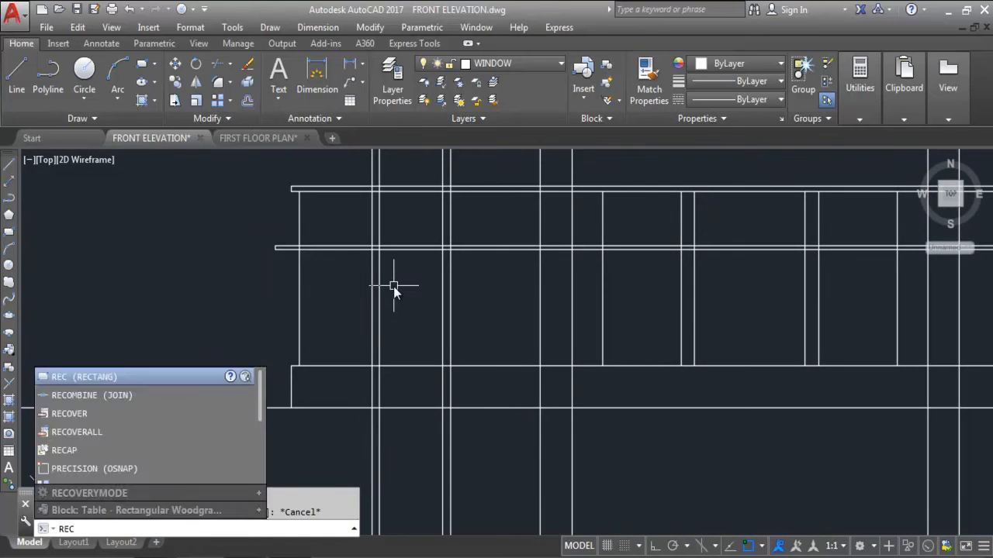
{"action": "key", "text": "Return"}
{"action": "scroll", "coordinate": [380, 309], "scroll_direction": "up", "scroll_amount": 5}
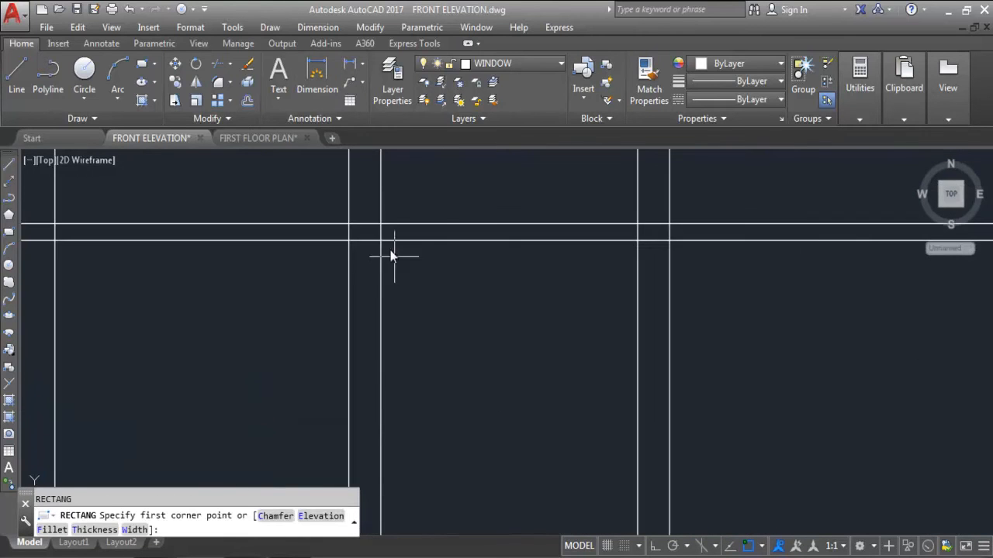
{"action": "left_click", "coordinate": [380, 239]}
{"action": "right_click", "coordinate": [556, 371]}
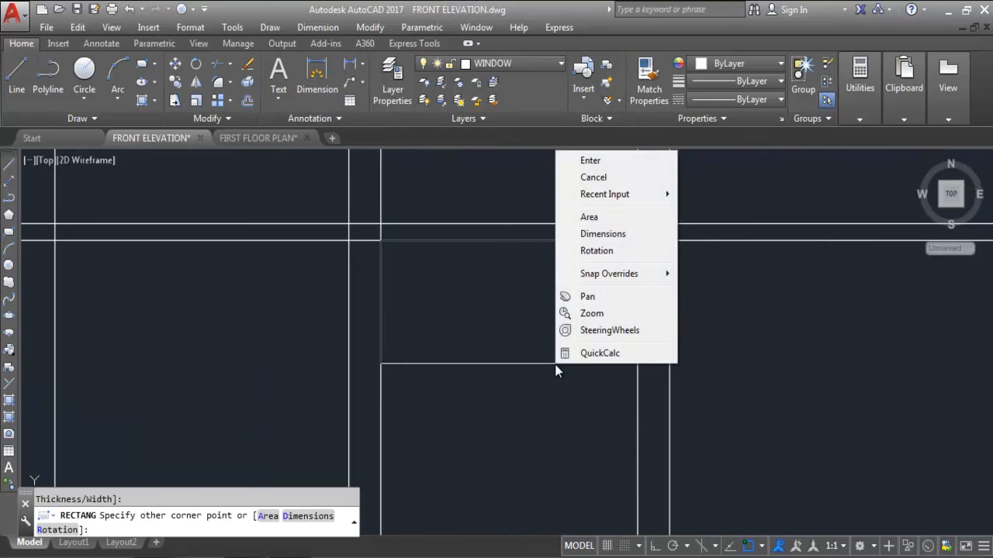
{"action": "left_click", "coordinate": [632, 235]}
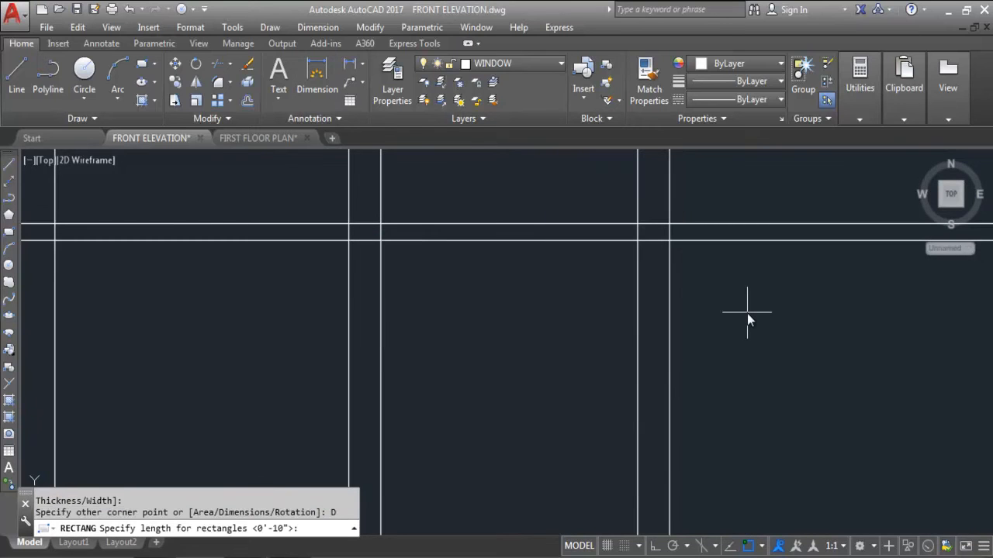
{"action": "type", "text": "4'"}
{"action": "key", "text": "Return"}
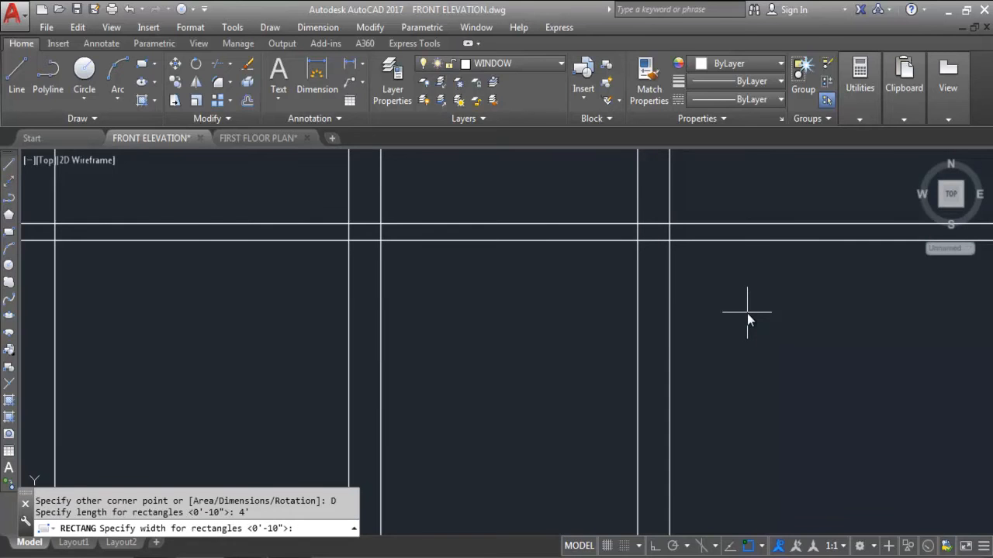
{"action": "type", "text": "4'6"}
{"action": "key", "text": "Return"}
{"action": "scroll", "coordinate": [662, 284], "scroll_direction": "down", "scroll_amount": 3}
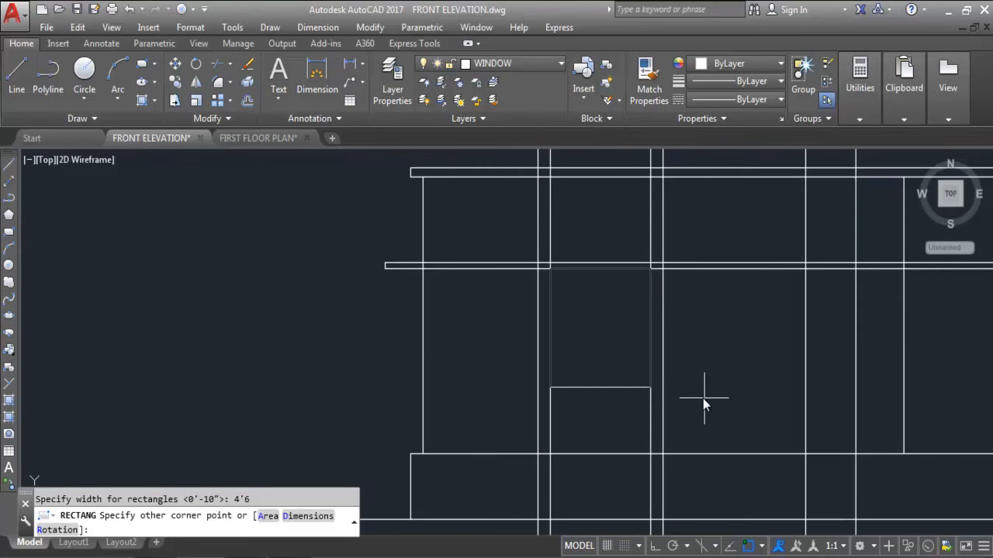
{"action": "scroll", "coordinate": [705, 401], "scroll_direction": "up", "scroll_amount": 2}
{"action": "left_click", "coordinate": [710, 391]}
{"action": "left_click", "coordinate": [555, 384]}
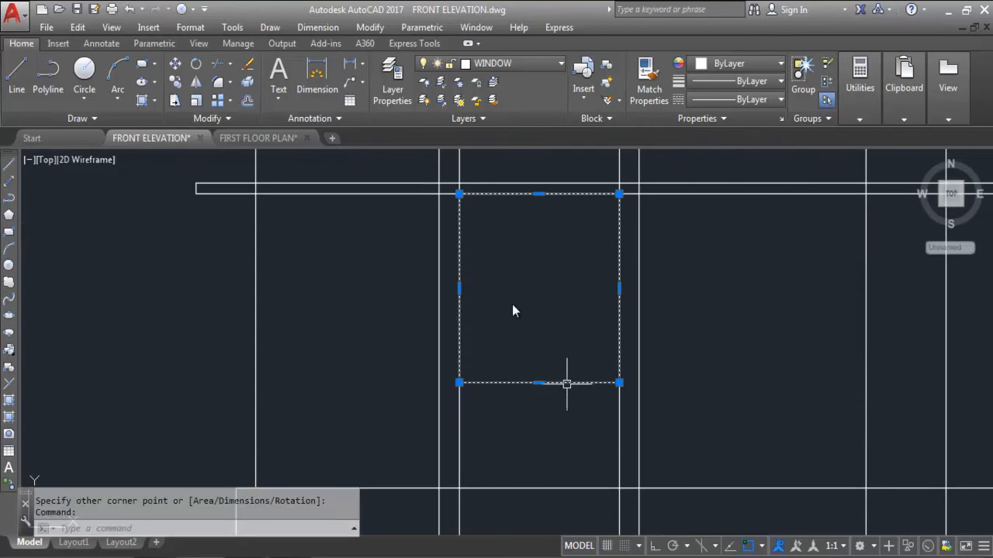
{"action": "scroll", "coordinate": [527, 272], "scroll_direction": "down", "scroll_amount": 3}
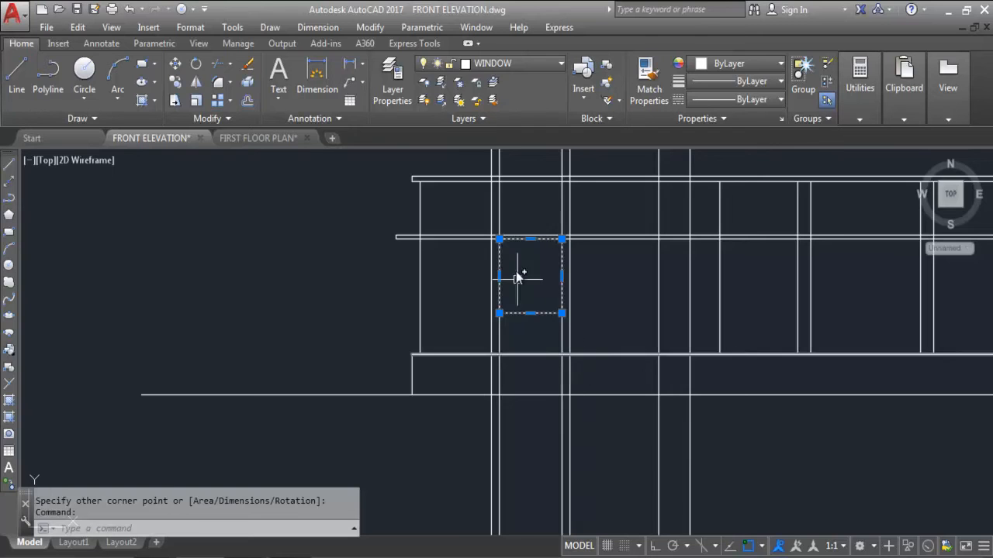
{"action": "scroll", "coordinate": [523, 291], "scroll_direction": "down", "scroll_amount": 4}
{"action": "scroll", "coordinate": [578, 407], "scroll_direction": "up", "scroll_amount": 5}
{"action": "key", "text": "Escape"}
Erase the two inner vertical construction lines running along the sides of the new W1 window rectangle.
{"action": "left_click", "coordinate": [581, 407]}
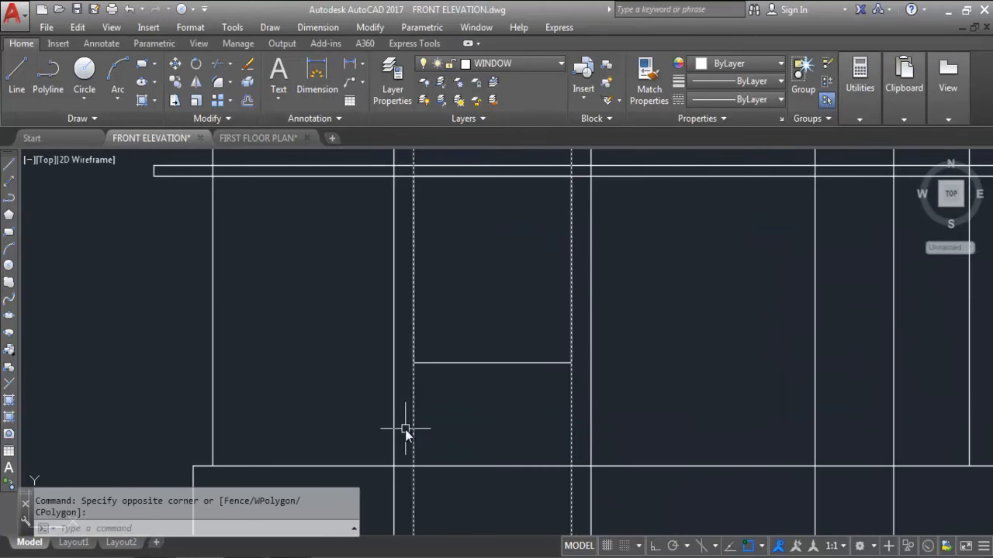
{"action": "scroll", "coordinate": [458, 197], "scroll_direction": "down", "scroll_amount": 5}
{"action": "scroll", "coordinate": [454, 443], "scroll_direction": "down", "scroll_amount": 3}
{"action": "scroll", "coordinate": [509, 476], "scroll_direction": "up", "scroll_amount": 8}
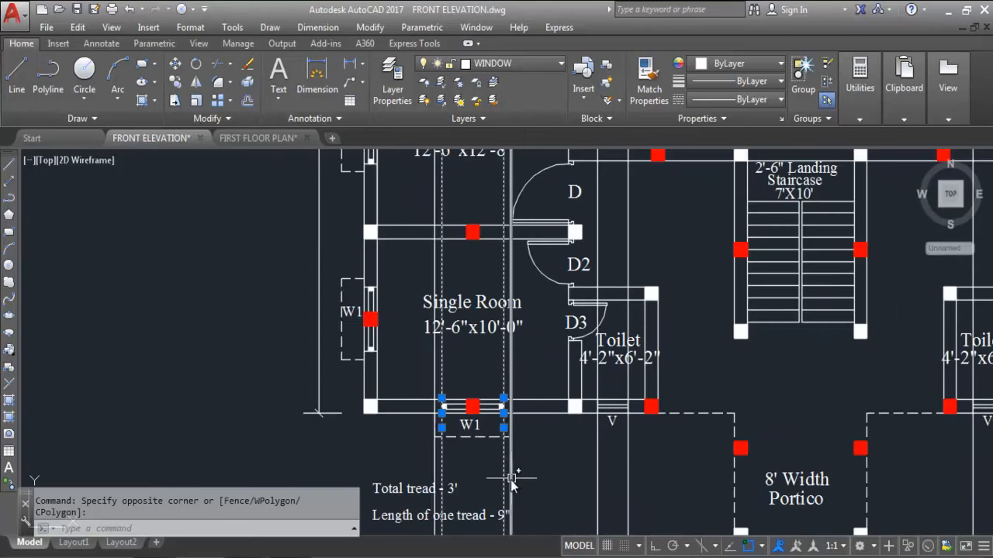
{"action": "scroll", "coordinate": [486, 490], "scroll_direction": "down", "scroll_amount": 4}
{"action": "scroll", "coordinate": [499, 188], "scroll_direction": "up", "scroll_amount": 5}
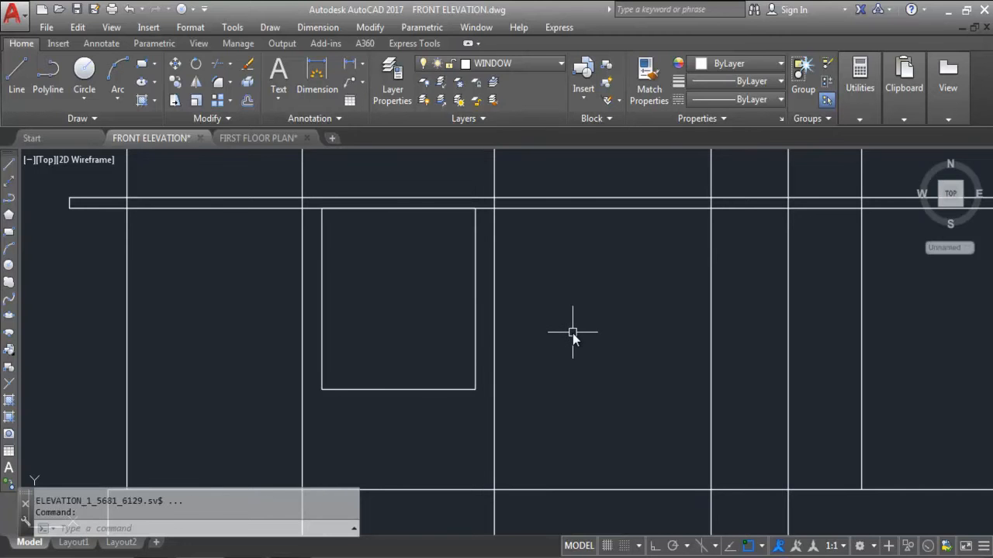
Examine the dashed sunshade outline in front of the left W1 window on the ground floor plan against the elevation.
{"action": "scroll", "coordinate": [349, 194], "scroll_direction": "down", "scroll_amount": 4}
{"action": "scroll", "coordinate": [406, 210], "scroll_direction": "down", "scroll_amount": 4}
{"action": "scroll", "coordinate": [409, 433], "scroll_direction": "up", "scroll_amount": 5}
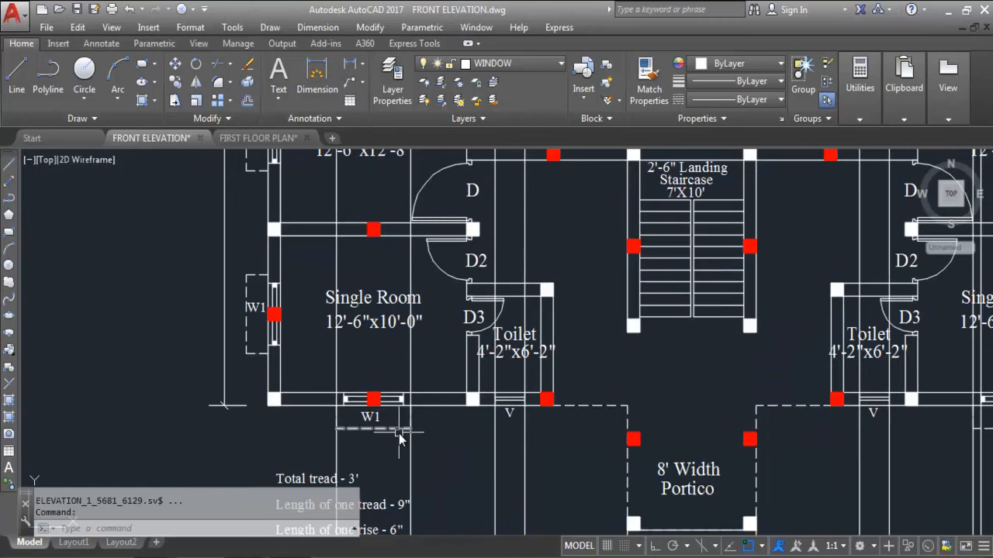
{"action": "scroll", "coordinate": [400, 438], "scroll_direction": "down", "scroll_amount": 4}
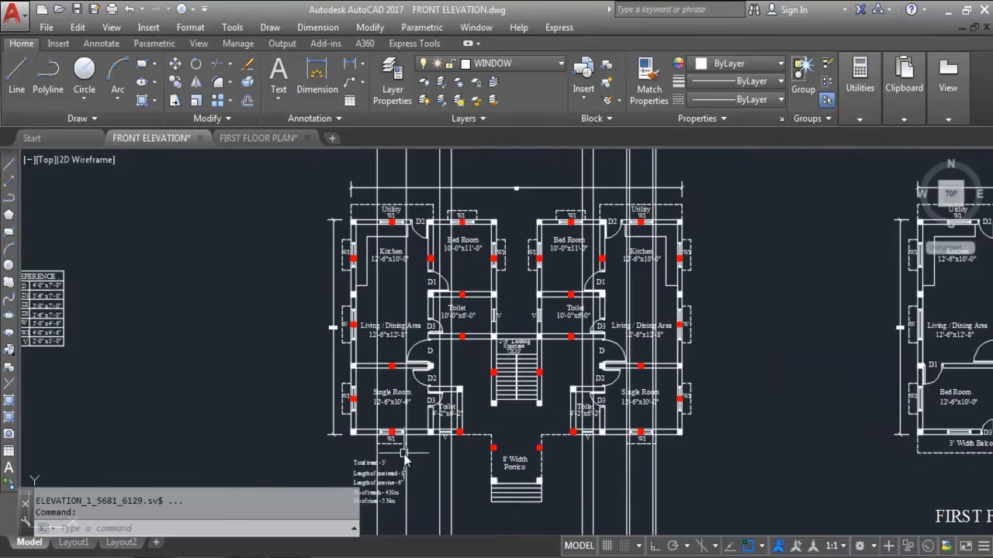
{"action": "scroll", "coordinate": [425, 195], "scroll_direction": "up", "scroll_amount": 5}
{"action": "scroll", "coordinate": [315, 231], "scroll_direction": "up", "scroll_amount": 4}
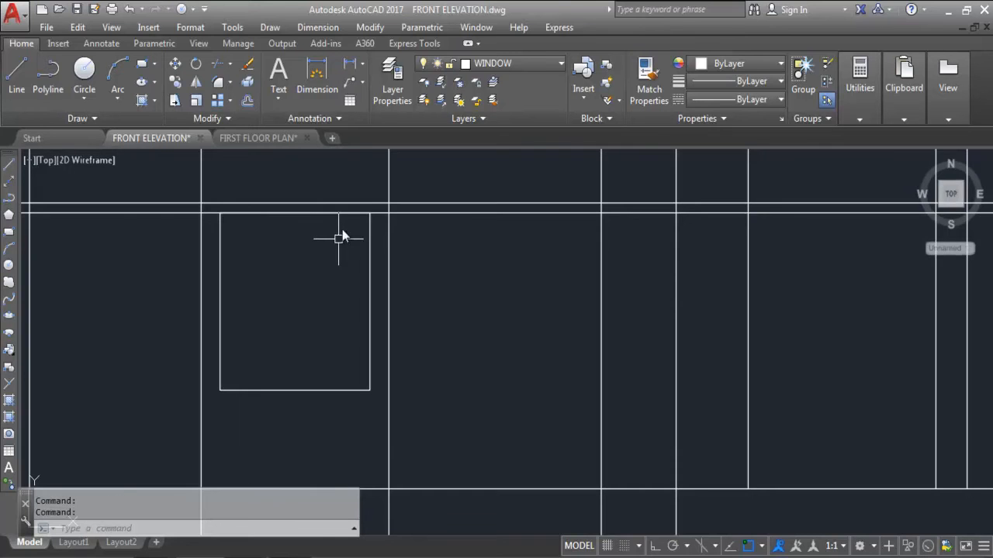
{"action": "scroll", "coordinate": [379, 235], "scroll_direction": "down", "scroll_amount": 4}
{"action": "scroll", "coordinate": [303, 227], "scroll_direction": "up", "scroll_amount": 4}
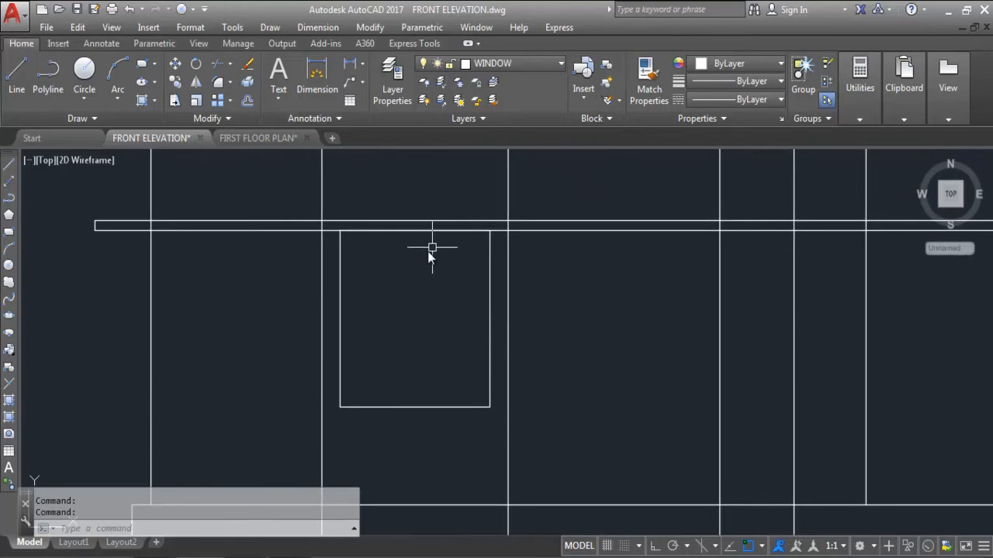
Offset the upper line of the ground floor sunshade 1' downward across the window.
{"action": "type", "text": "o"}
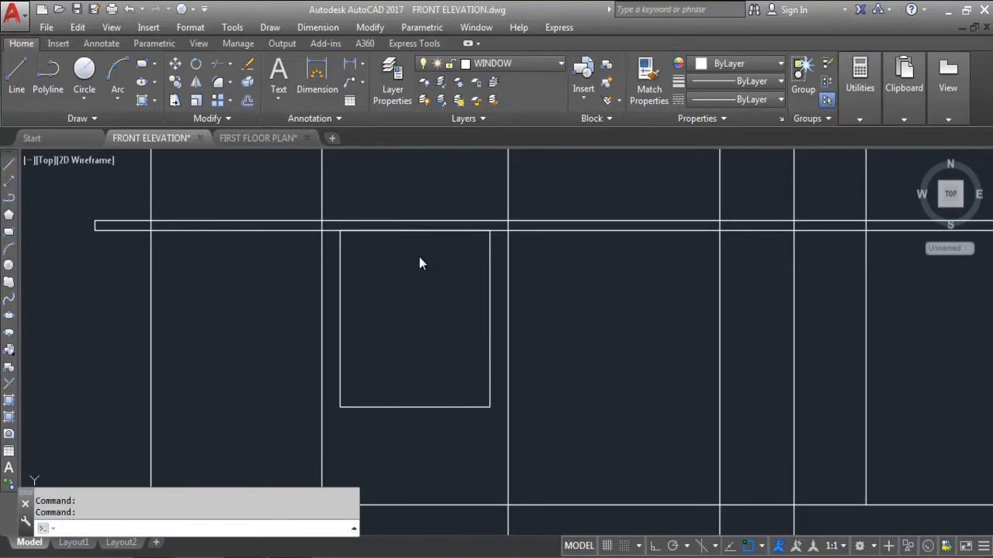
{"action": "key", "text": "Return"}
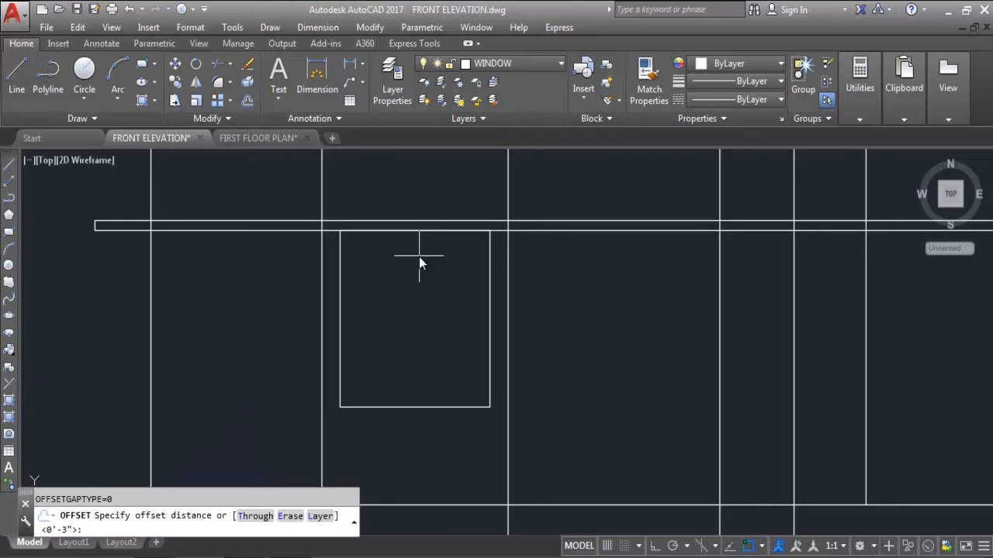
{"action": "type", "text": "1'"}
{"action": "key", "text": "Return"}
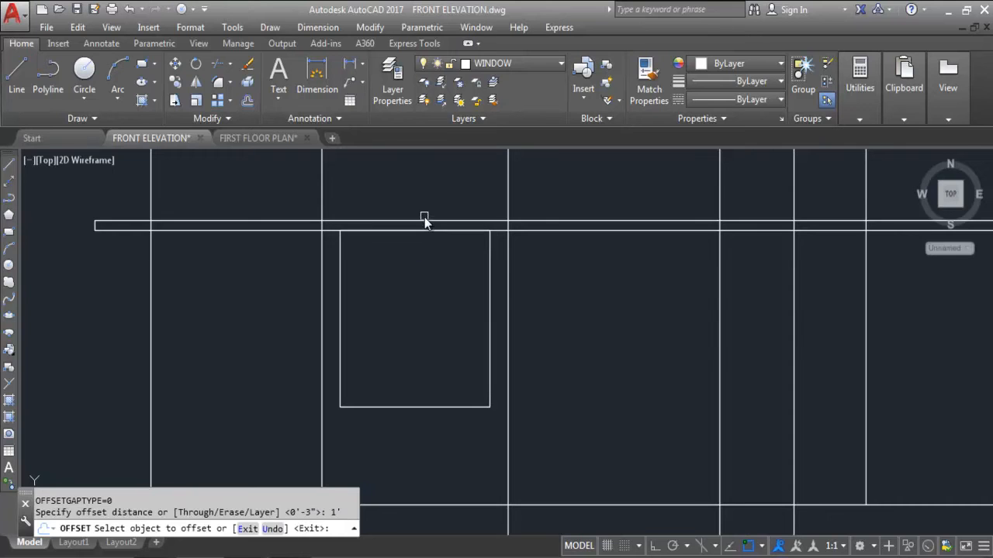
{"action": "left_click", "coordinate": [421, 223]}
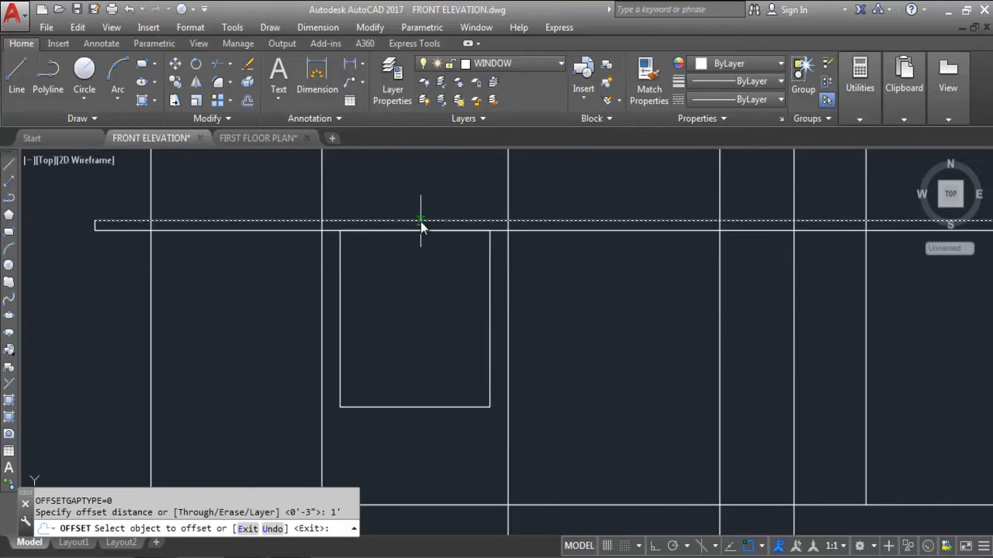
{"action": "left_click", "coordinate": [417, 323]}
{"action": "key", "text": "Escape"}
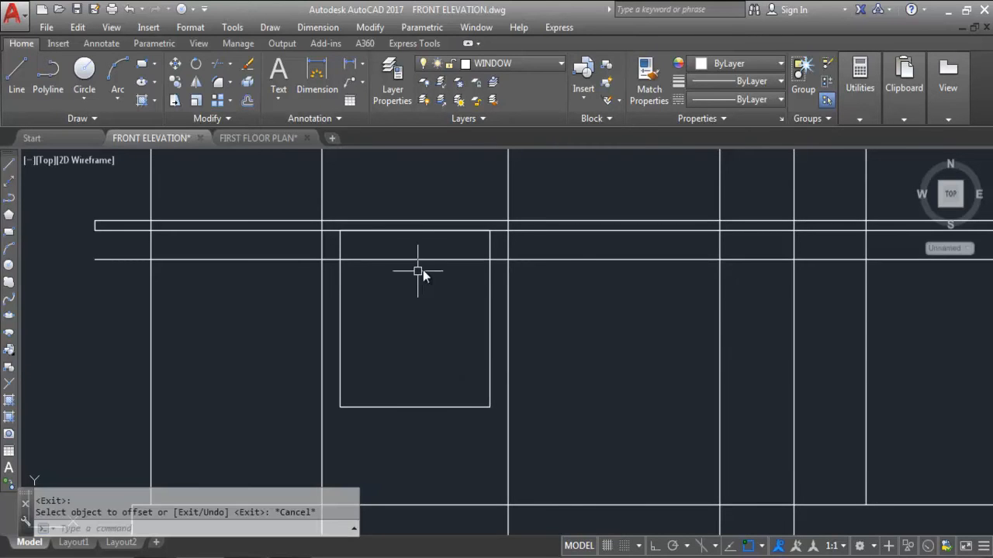
Draw a rectangle between the W1 sunshade's two vertical construction lines, from the sunshade's upper line to the offset line, and erase the offset line.
{"action": "scroll", "coordinate": [450, 308], "scroll_direction": "down", "scroll_amount": 2}
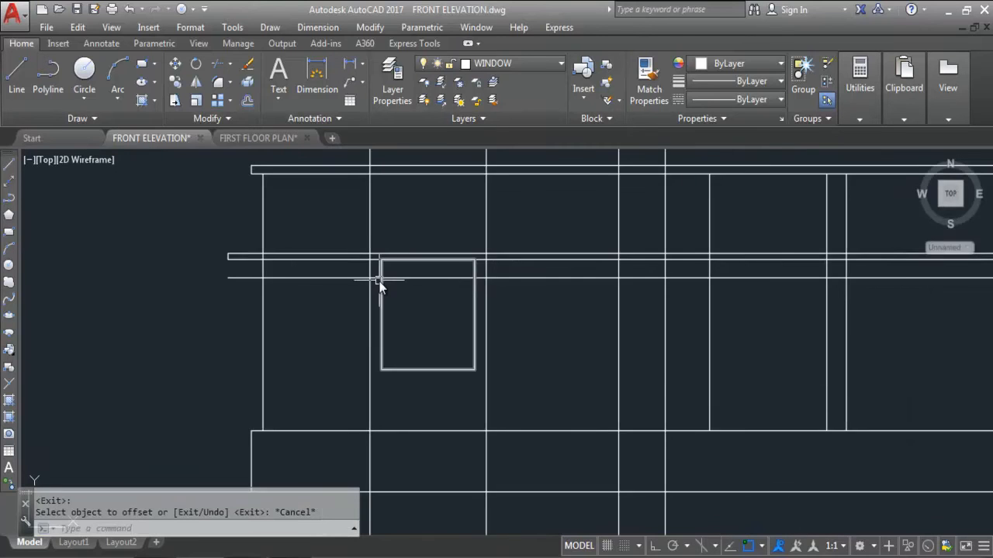
{"action": "scroll", "coordinate": [380, 284], "scroll_direction": "up", "scroll_amount": 2}
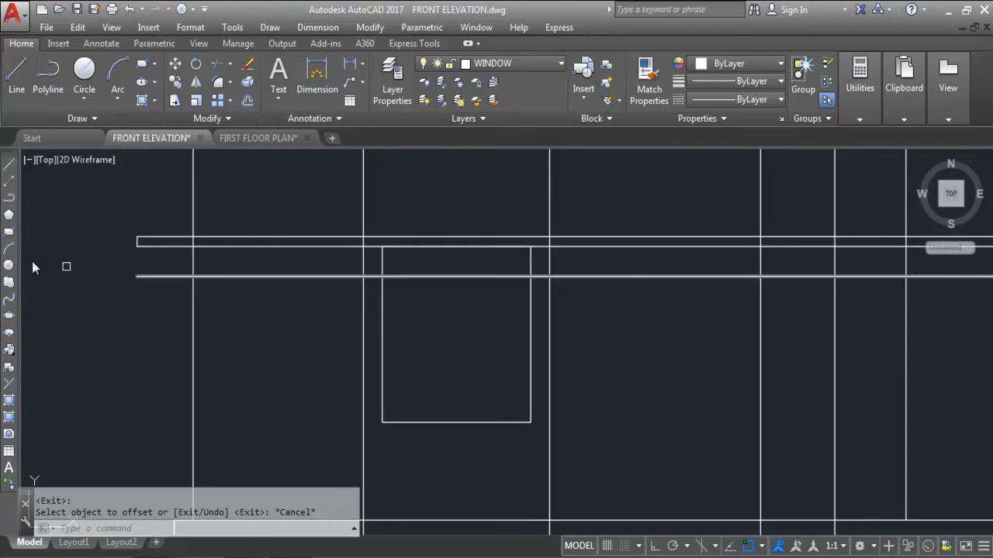
{"action": "left_click", "coordinate": [8, 233]}
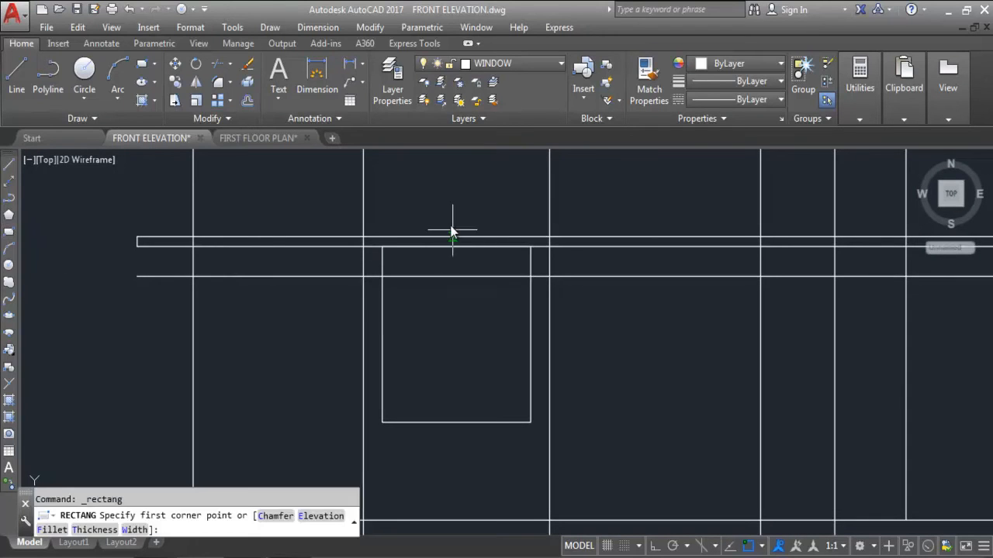
{"action": "left_click", "coordinate": [364, 238]}
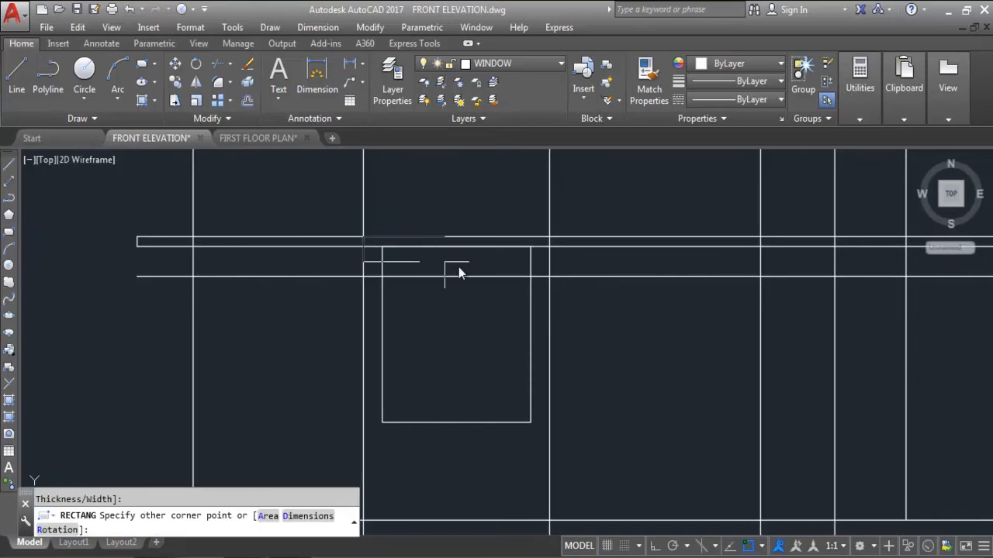
{"action": "left_click", "coordinate": [550, 276]}
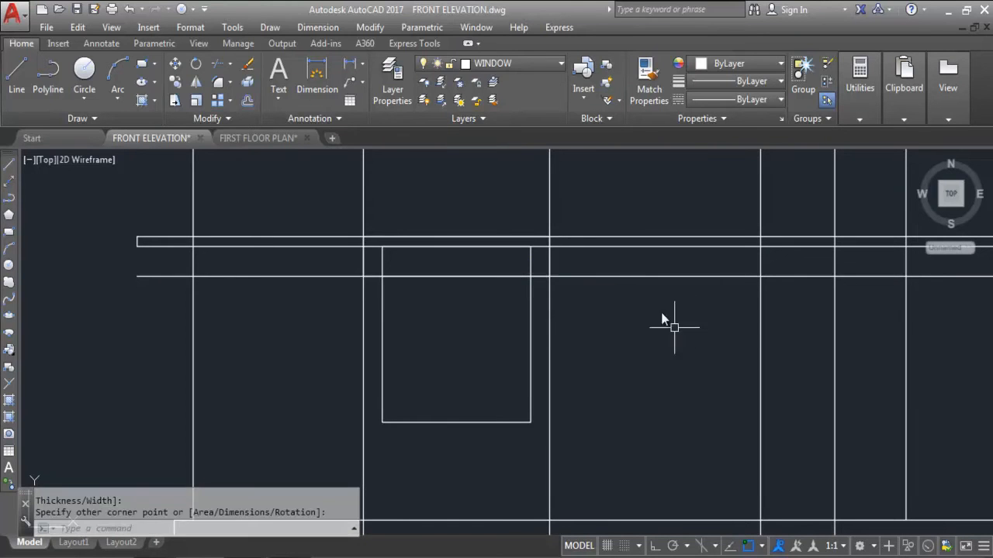
{"action": "left_click", "coordinate": [644, 277]}
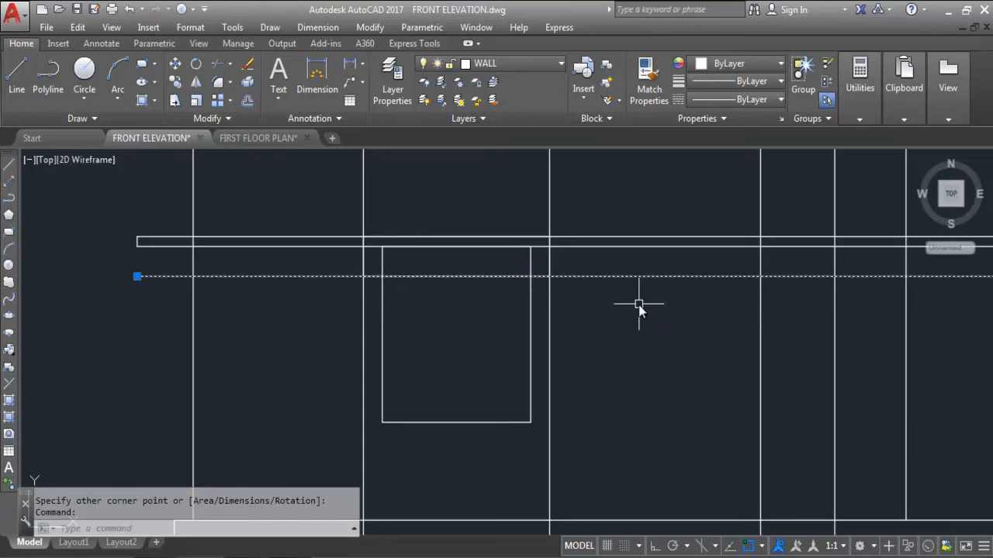
{"action": "key", "text": "Delete"}
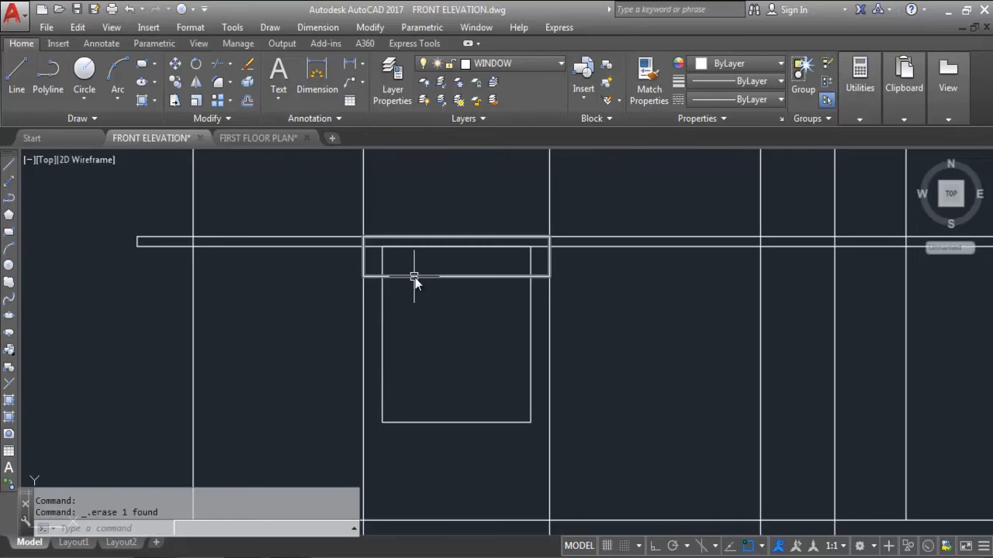
Trim away the part of the sunshade rectangle's lower edge that crosses the W1 window opening.
{"action": "type", "text": "TR"}
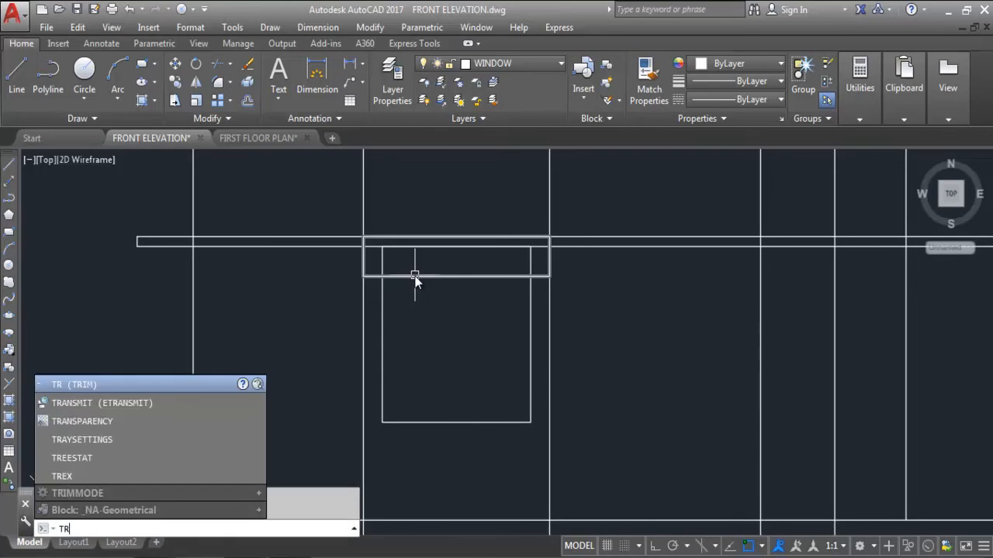
{"action": "key", "text": "Return"}
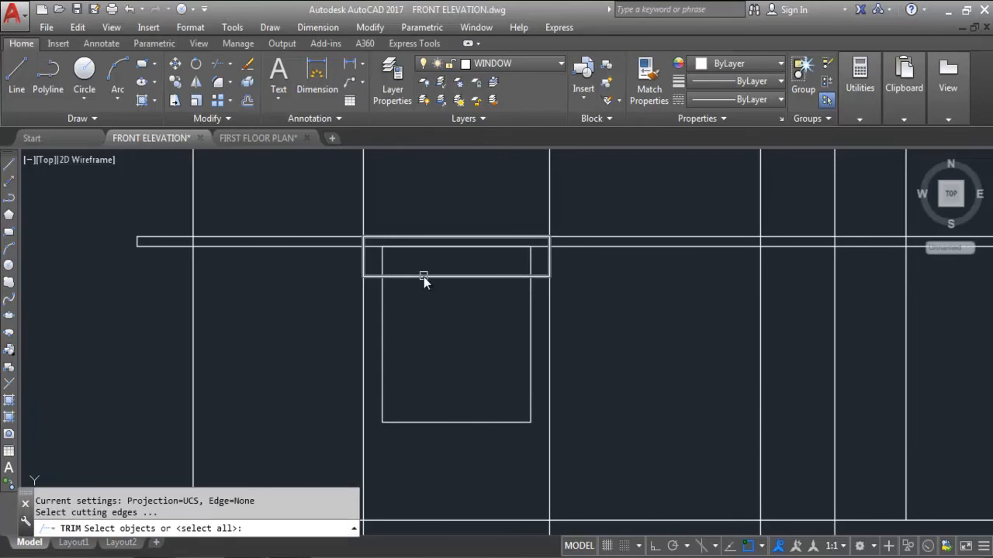
{"action": "key", "text": "Return"}
{"action": "left_click", "coordinate": [433, 277]}
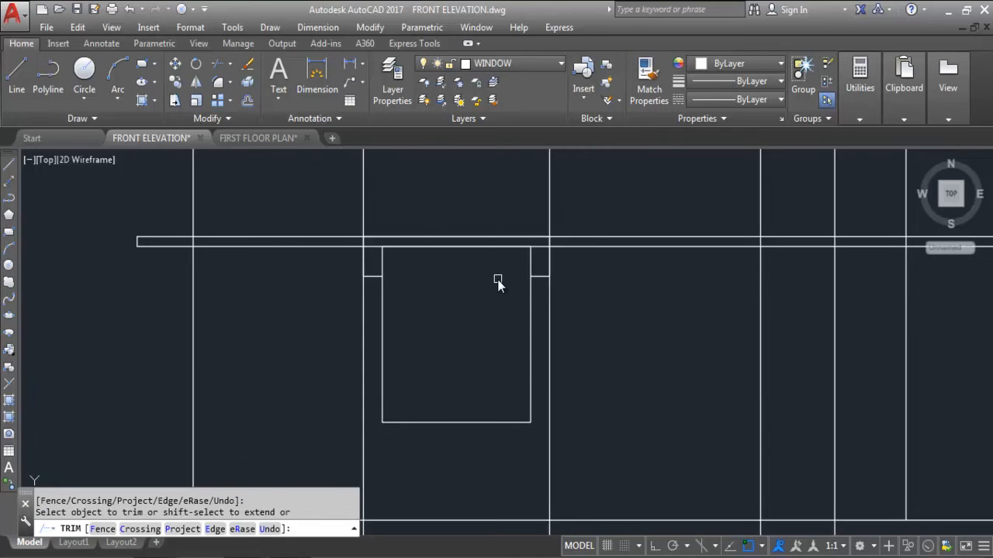
{"action": "key", "text": "Escape"}
Erase the two vertical construction lines on either side of the left W1 window's sunshade.
{"action": "scroll", "coordinate": [434, 225], "scroll_direction": "down", "scroll_amount": 5}
{"action": "left_click", "coordinate": [497, 231]}
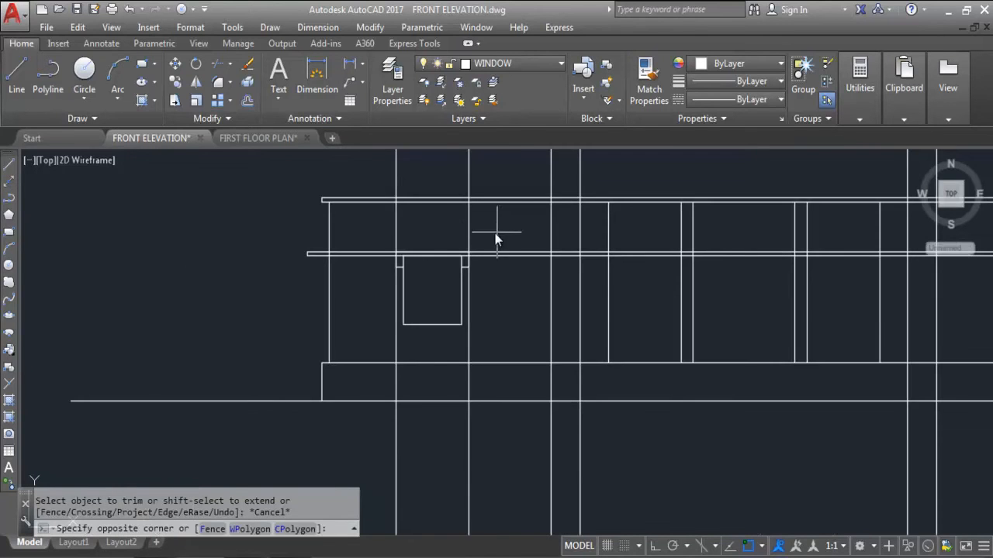
{"action": "left_click", "coordinate": [394, 225]}
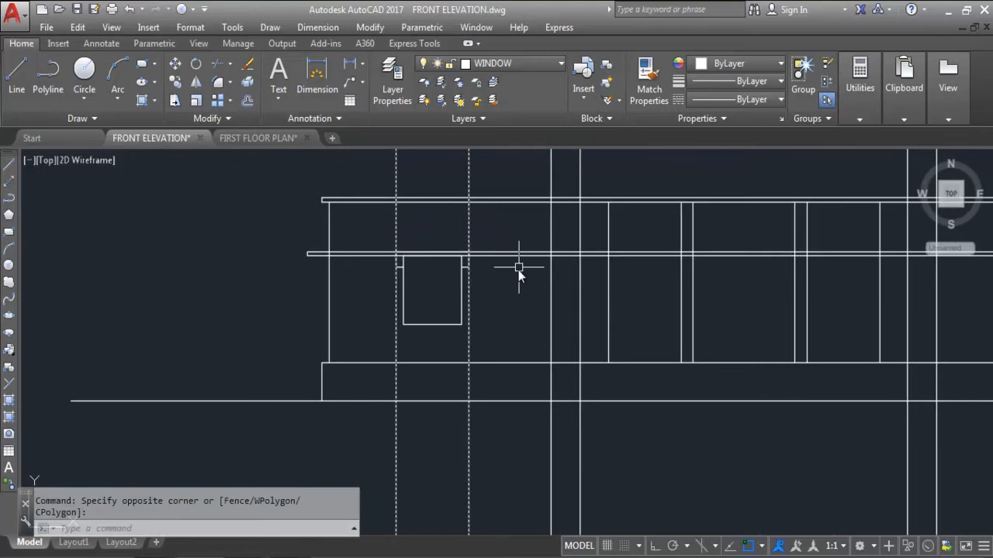
{"action": "key", "text": "Delete"}
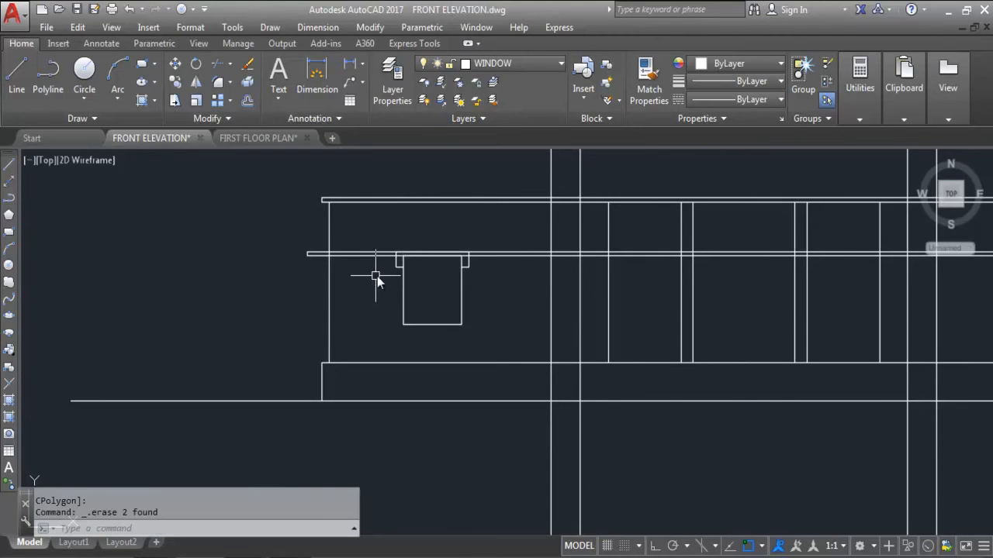
{"action": "scroll", "coordinate": [375, 277], "scroll_direction": "down", "scroll_amount": 4}
{"action": "scroll", "coordinate": [385, 271], "scroll_direction": "up", "scroll_amount": 2}
{"action": "scroll", "coordinate": [384, 270], "scroll_direction": "up", "scroll_amount": 2}
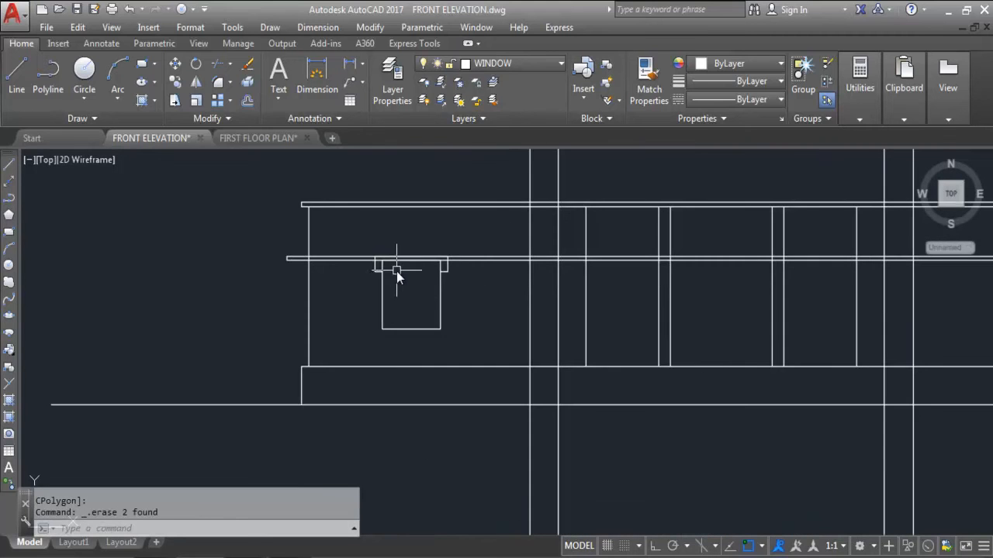
Offset the left W1 window's rectangle 3" inward to form its frame.
{"action": "scroll", "coordinate": [463, 286], "scroll_direction": "up", "scroll_amount": 5}
{"action": "scroll", "coordinate": [461, 259], "scroll_direction": "down", "scroll_amount": 4}
{"action": "scroll", "coordinate": [458, 270], "scroll_direction": "up", "scroll_amount": 2}
{"action": "scroll", "coordinate": [465, 231], "scroll_direction": "down", "scroll_amount": 5}
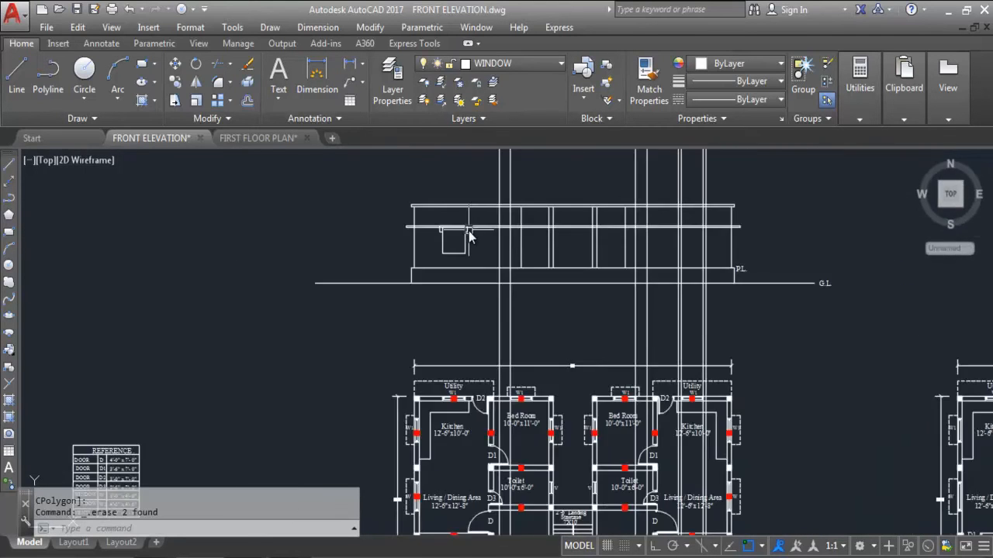
{"action": "scroll", "coordinate": [468, 236], "scroll_direction": "up", "scroll_amount": 4}
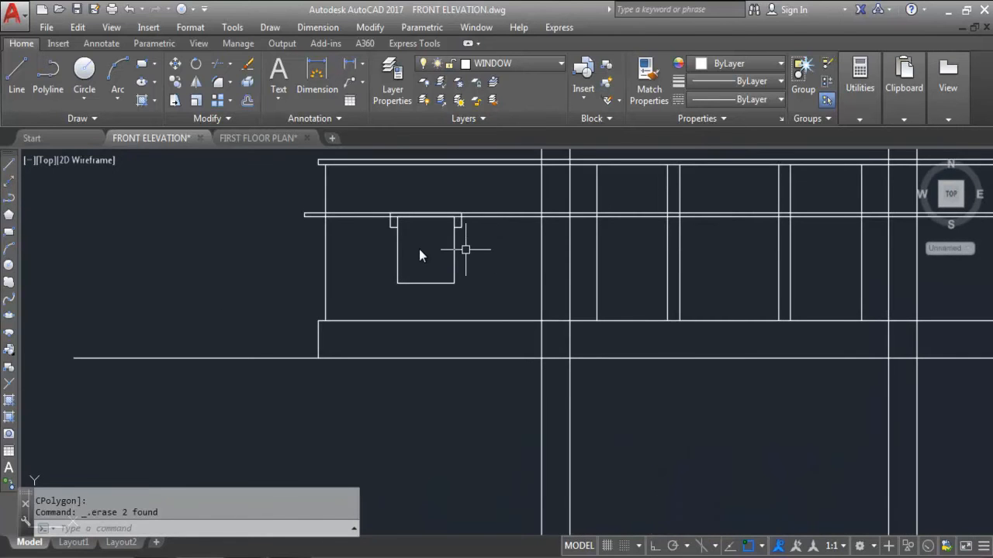
{"action": "type", "text": "o"}
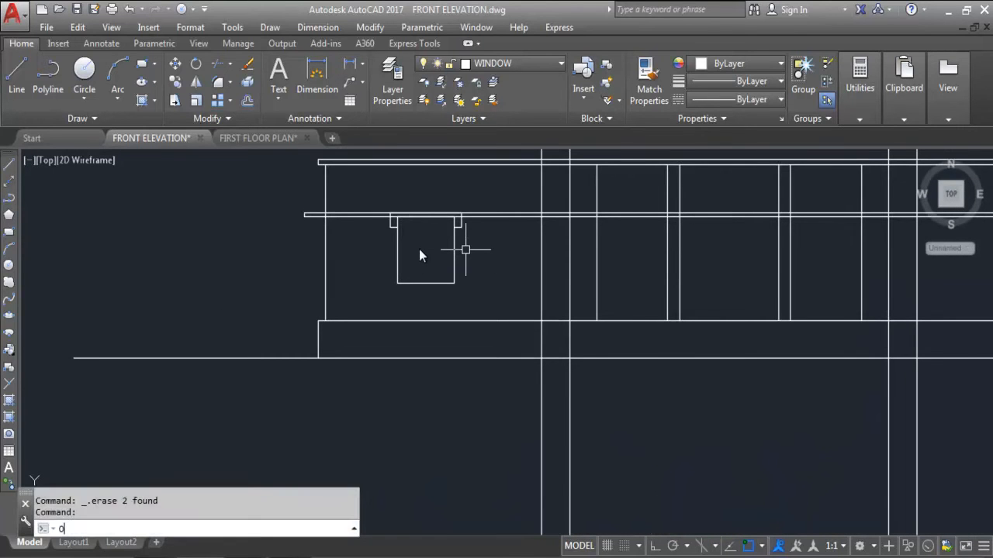
{"action": "key", "text": "Return"}
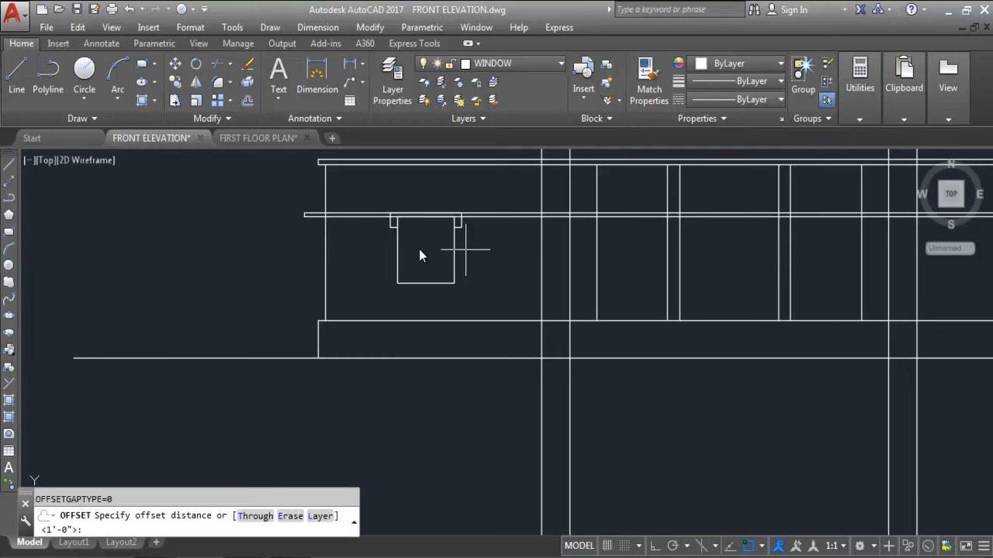
{"action": "type", "text": "3"}
{"action": "key", "text": "Return"}
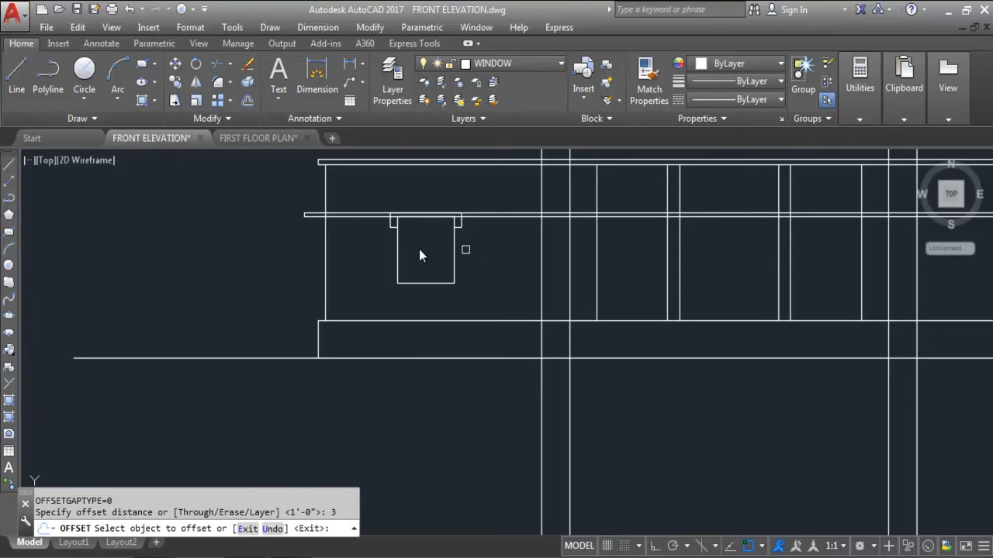
{"action": "scroll", "coordinate": [463, 227], "scroll_direction": "up", "scroll_amount": 4}
{"action": "left_click", "coordinate": [430, 279]}
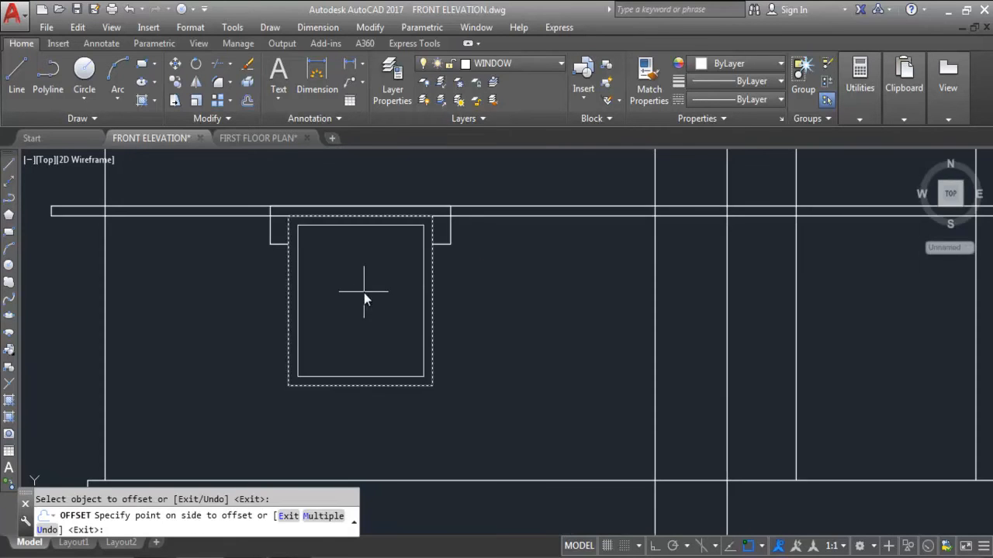
{"action": "left_click", "coordinate": [434, 400]}
{"action": "scroll", "coordinate": [366, 332], "scroll_direction": "down", "scroll_amount": 4}
{"action": "key", "text": "Escape"}
{"action": "scroll", "coordinate": [355, 321], "scroll_direction": "up", "scroll_amount": 4}
{"action": "left_click", "coordinate": [281, 252]}
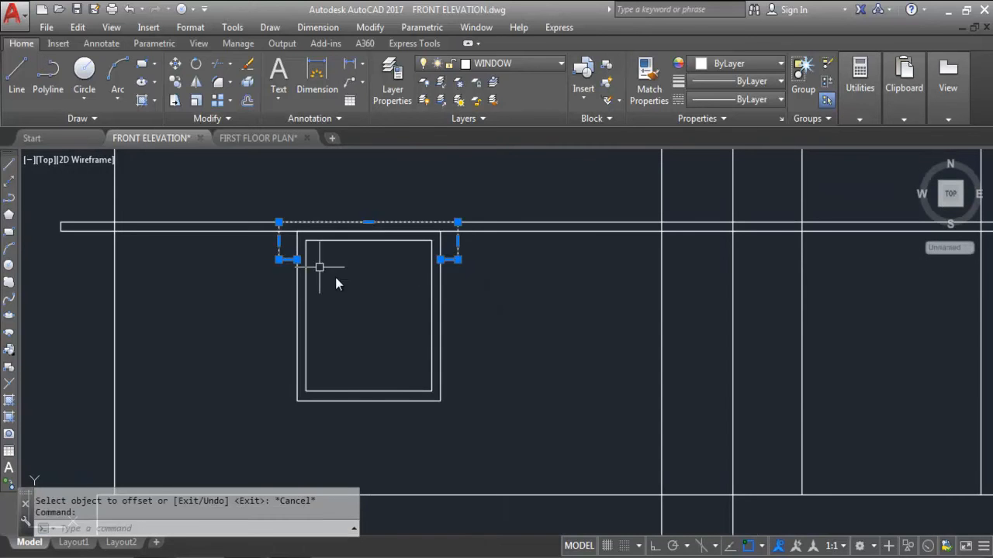
{"action": "key", "text": "Escape"}
{"action": "left_click", "coordinate": [481, 323]}
{"action": "left_click", "coordinate": [394, 326]}
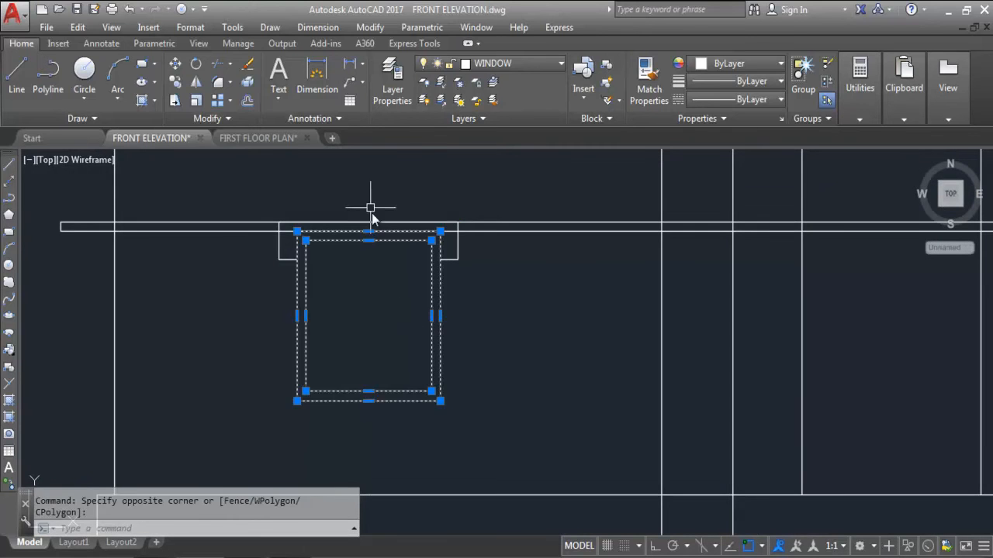
{"action": "scroll", "coordinate": [366, 204], "scroll_direction": "down", "scroll_amount": 4}
{"action": "key", "text": "Escape"}
Examine the W1 window and toilet ventilator V along the front wall of the ground floor plan against the elevation.
{"action": "scroll", "coordinate": [375, 259], "scroll_direction": "down", "scroll_amount": 6}
{"action": "scroll", "coordinate": [409, 457], "scroll_direction": "up", "scroll_amount": 8}
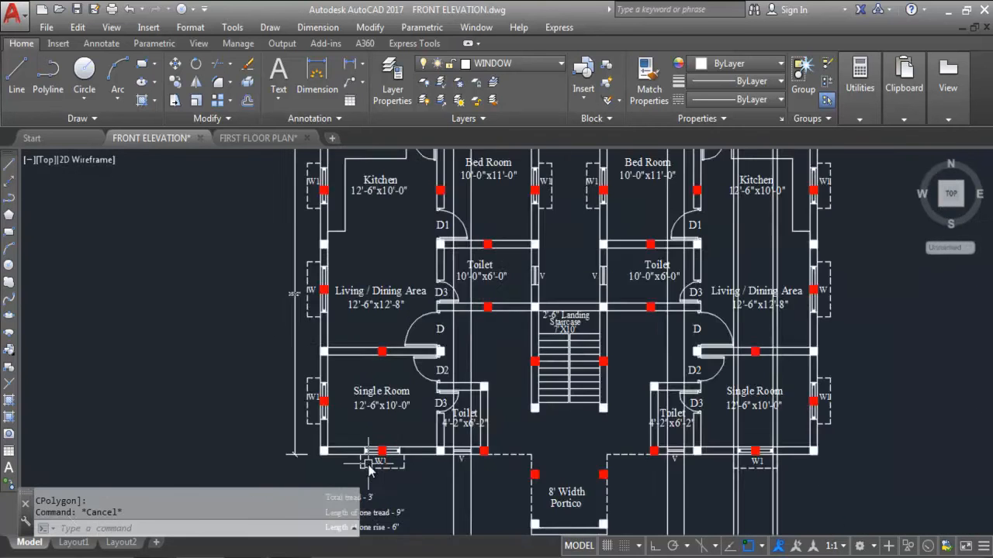
{"action": "scroll", "coordinate": [435, 403], "scroll_direction": "down", "scroll_amount": 6}
{"action": "scroll", "coordinate": [434, 404], "scroll_direction": "down", "scroll_amount": 4}
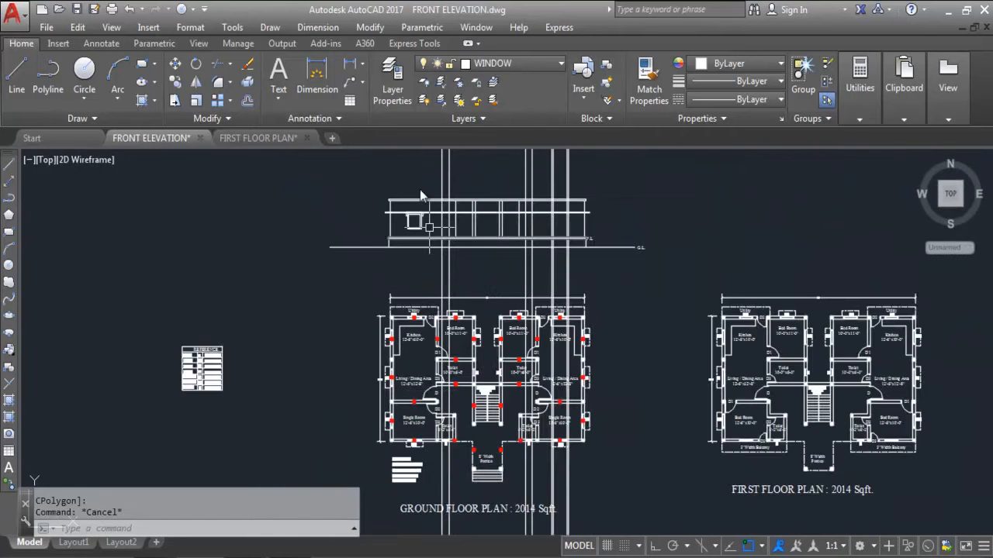
{"action": "scroll", "coordinate": [422, 225], "scroll_direction": "up", "scroll_amount": 5}
{"action": "scroll", "coordinate": [428, 256], "scroll_direction": "down", "scroll_amount": 5}
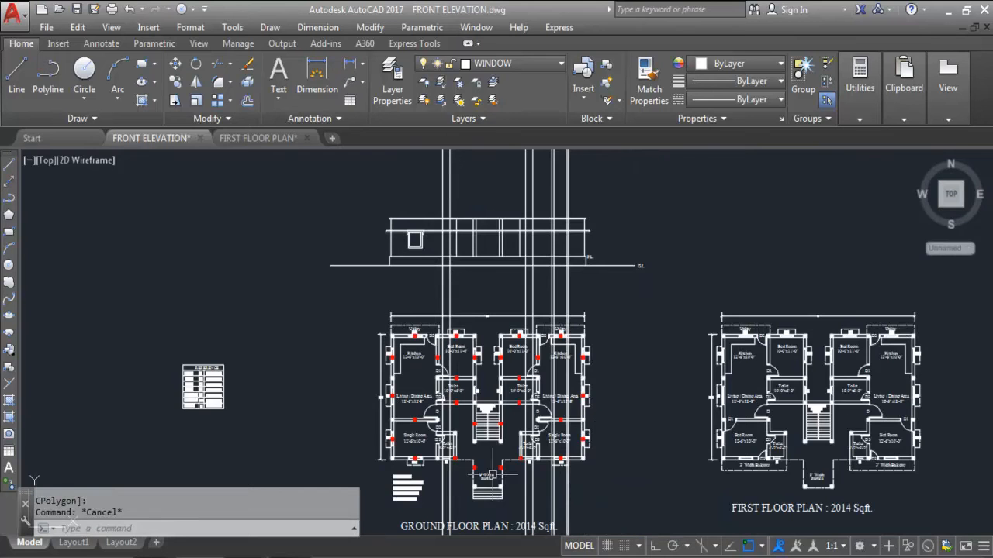
{"action": "scroll", "coordinate": [430, 258], "scroll_direction": "up", "scroll_amount": 2}
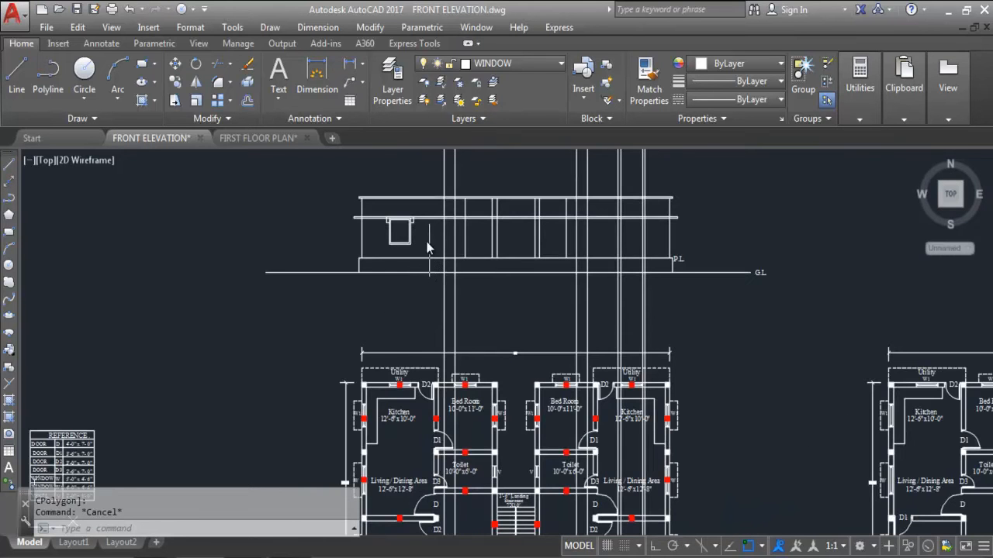
{"action": "scroll", "coordinate": [429, 258], "scroll_direction": "down", "scroll_amount": 4}
{"action": "scroll", "coordinate": [405, 412], "scroll_direction": "up", "scroll_amount": 7}
{"action": "scroll", "coordinate": [396, 374], "scroll_direction": "up", "scroll_amount": 4}
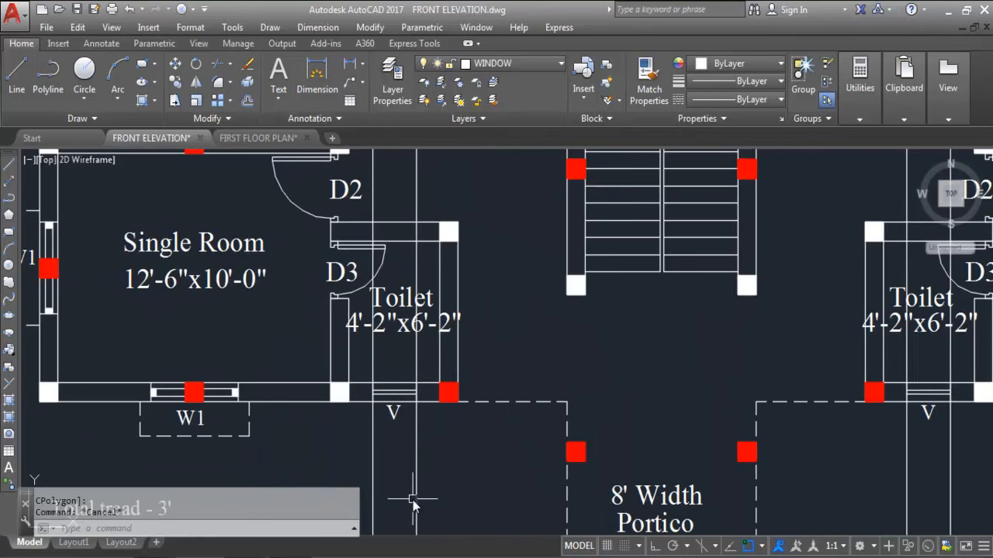
{"action": "scroll", "coordinate": [413, 501], "scroll_direction": "down", "scroll_amount": 6}
Look up the size of ventilator V in the REFERENCE table.
{"action": "scroll", "coordinate": [371, 294], "scroll_direction": "up", "scroll_amount": 3}
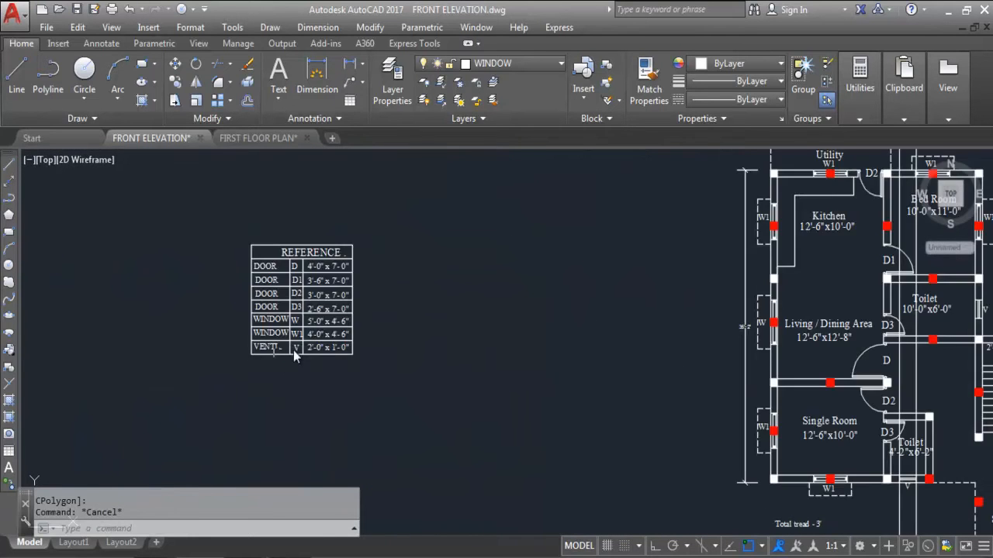
{"action": "scroll", "coordinate": [317, 354], "scroll_direction": "up", "scroll_amount": 5}
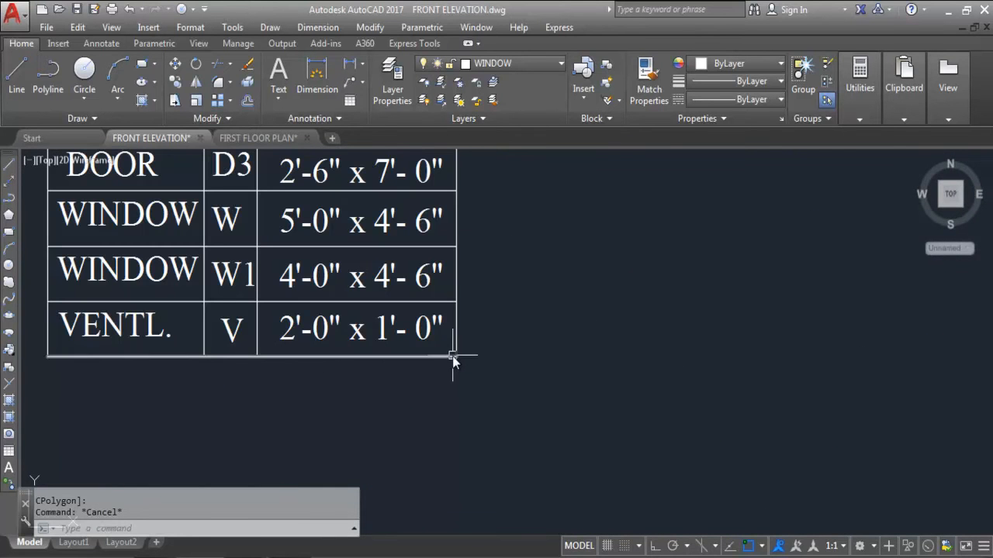
{"action": "scroll", "coordinate": [376, 368], "scroll_direction": "down", "scroll_amount": 8}
{"action": "scroll", "coordinate": [375, 373], "scroll_direction": "down", "scroll_amount": 2}
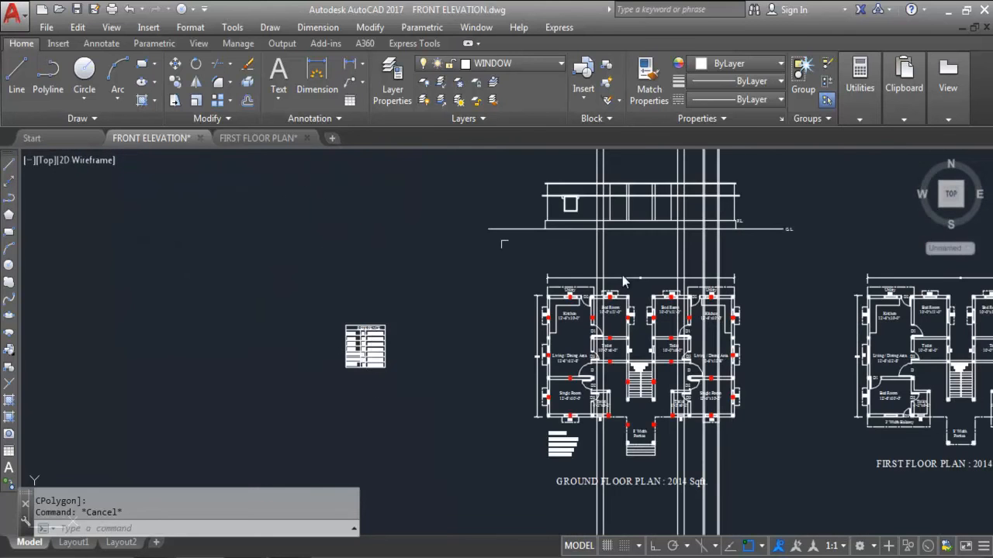
{"action": "scroll", "coordinate": [442, 257], "scroll_direction": "up", "scroll_amount": 8}
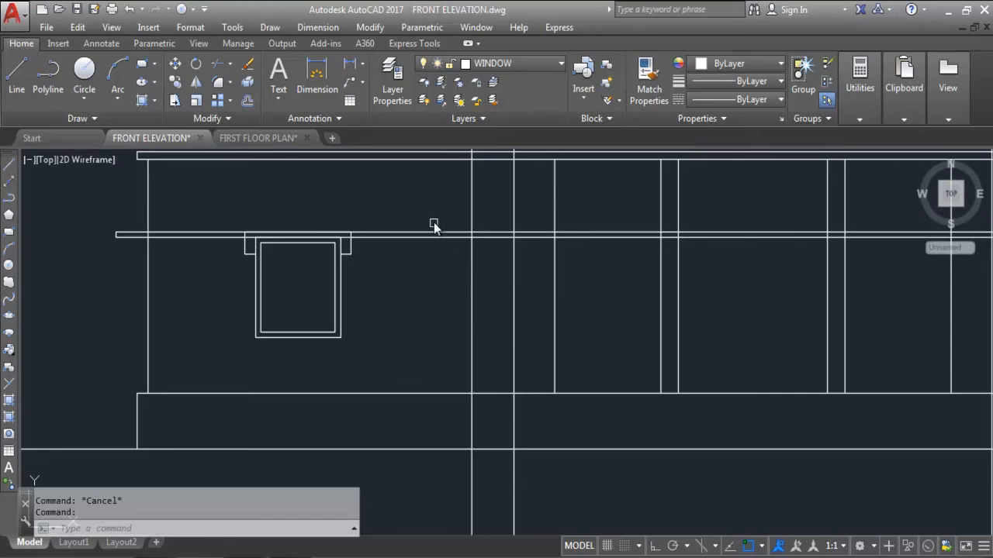
{"action": "scroll", "coordinate": [468, 259], "scroll_direction": "down", "scroll_amount": 8}
{"action": "scroll", "coordinate": [244, 428], "scroll_direction": "up", "scroll_amount": 10}
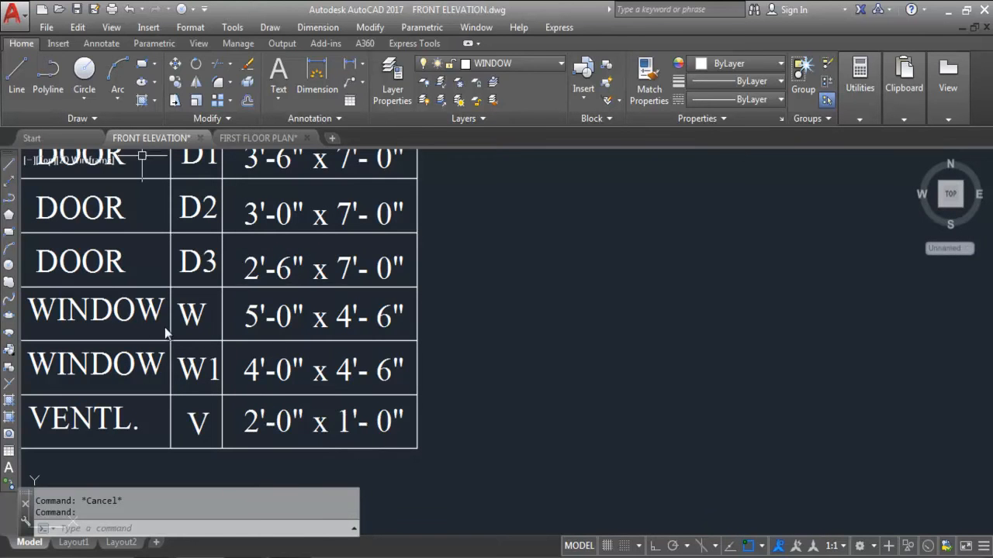
{"action": "scroll", "coordinate": [248, 364], "scroll_direction": "down", "scroll_amount": 6}
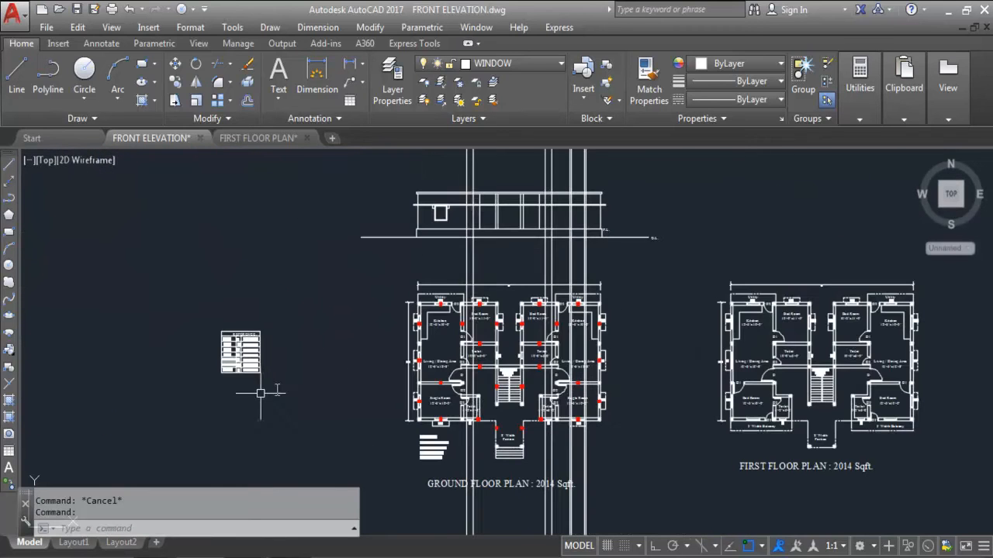
Draw a 2' by 1' rectangle for the left ventilator between its two construction lines, directly below the sunshade's lower line.
{"action": "scroll", "coordinate": [404, 233], "scroll_direction": "up", "scroll_amount": 8}
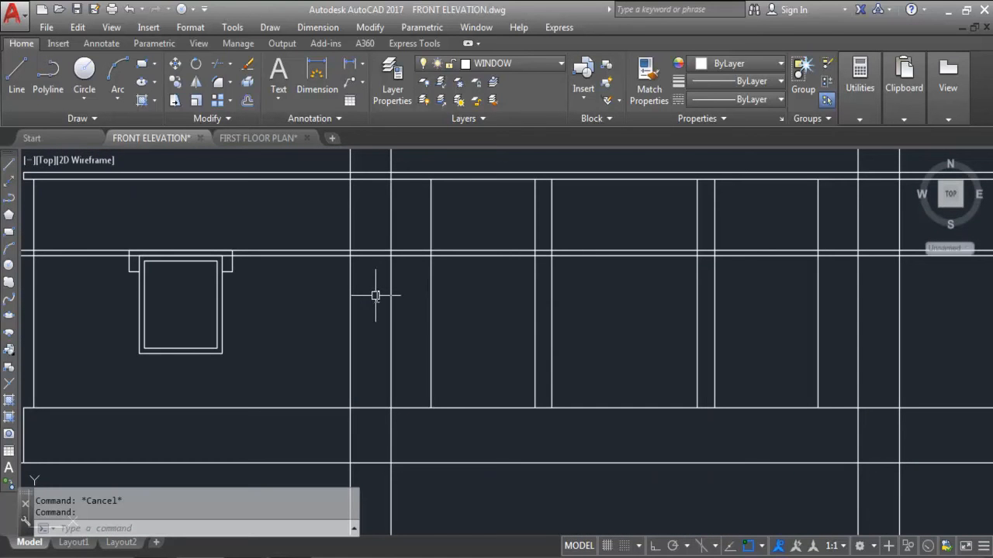
{"action": "type", "text": "REC"}
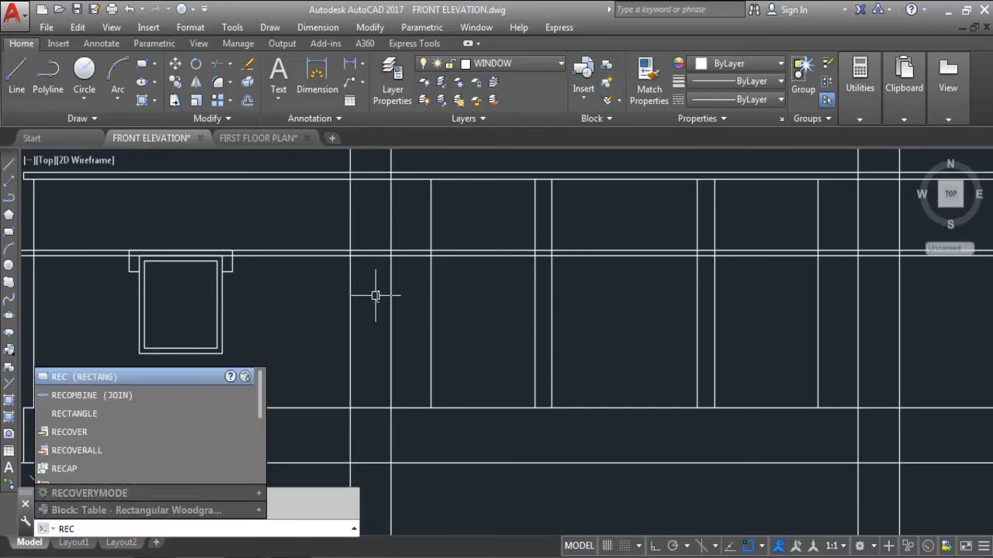
{"action": "key", "text": "Return"}
{"action": "scroll", "coordinate": [349, 259], "scroll_direction": "up", "scroll_amount": 4}
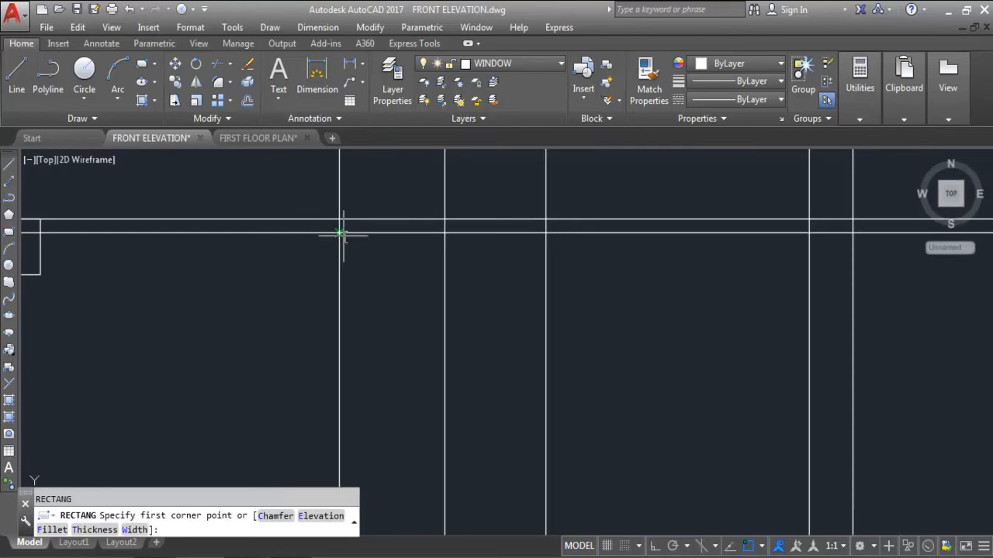
{"action": "left_click", "coordinate": [339, 232]}
{"action": "right_click", "coordinate": [419, 324]}
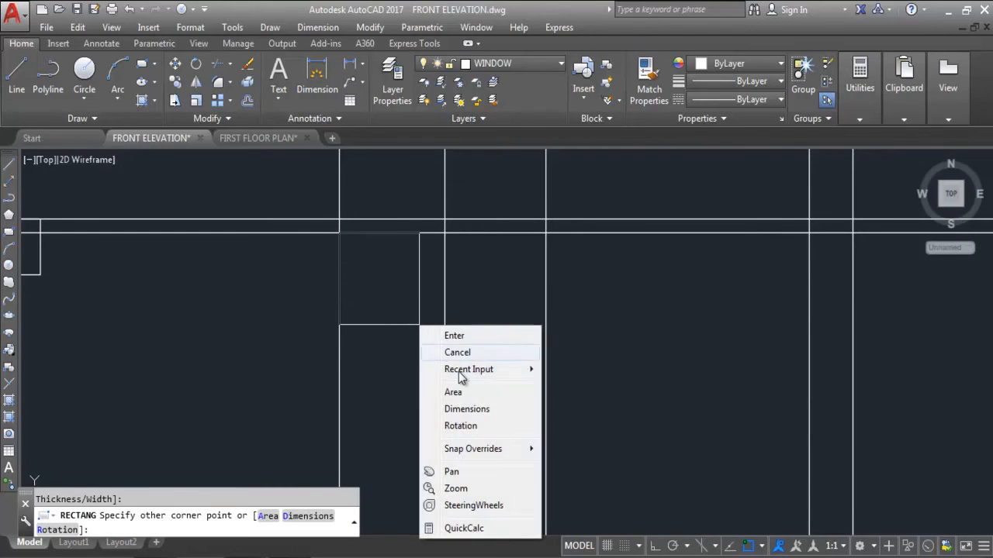
{"action": "left_click", "coordinate": [466, 410]}
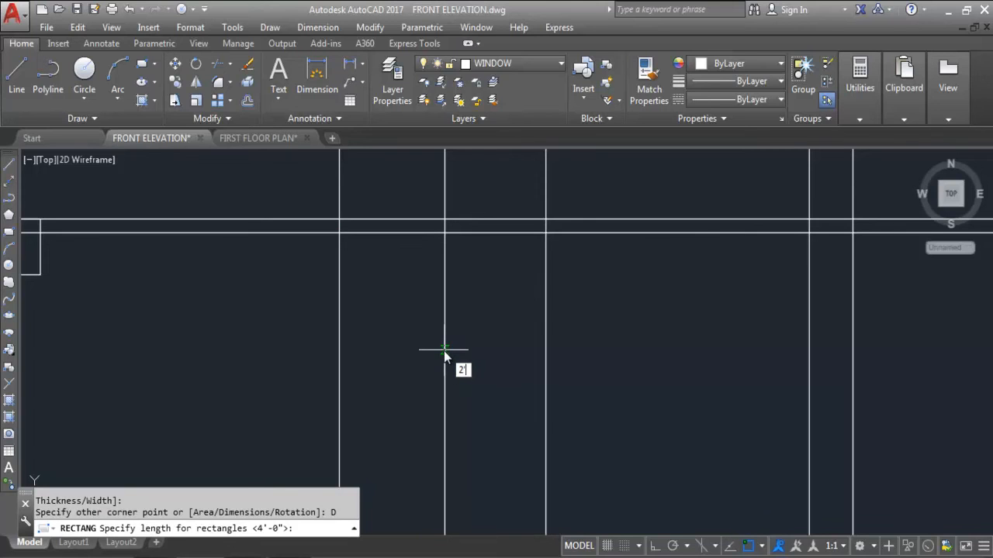
{"action": "type", "text": "2'"}
{"action": "key", "text": "Return"}
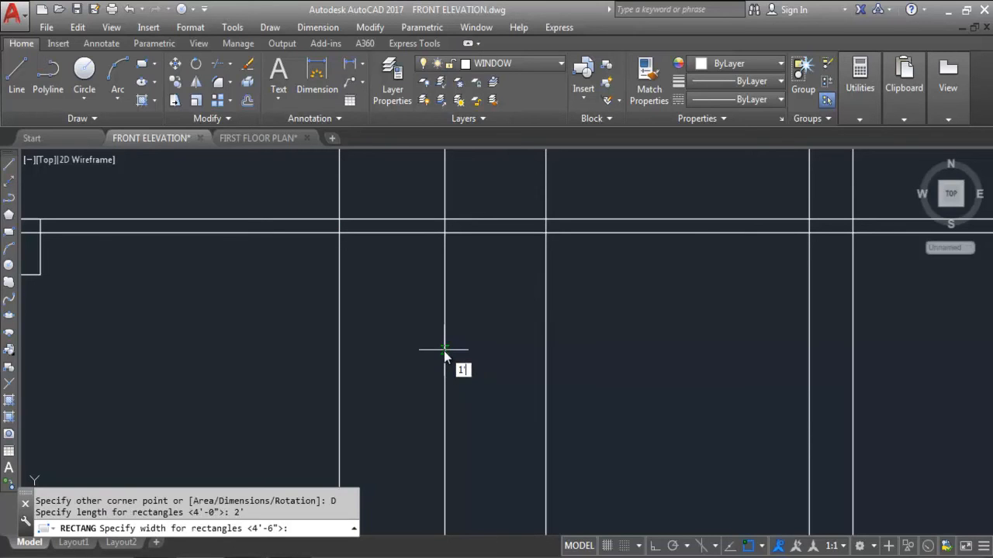
{"action": "type", "text": "1'"}
{"action": "key", "text": "Return"}
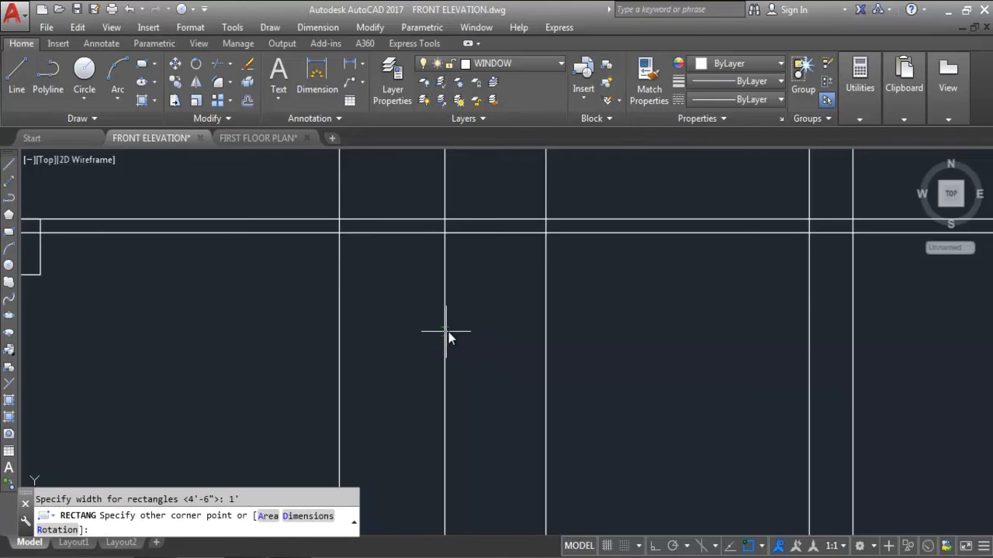
{"action": "scroll", "coordinate": [431, 311], "scroll_direction": "down", "scroll_amount": 3}
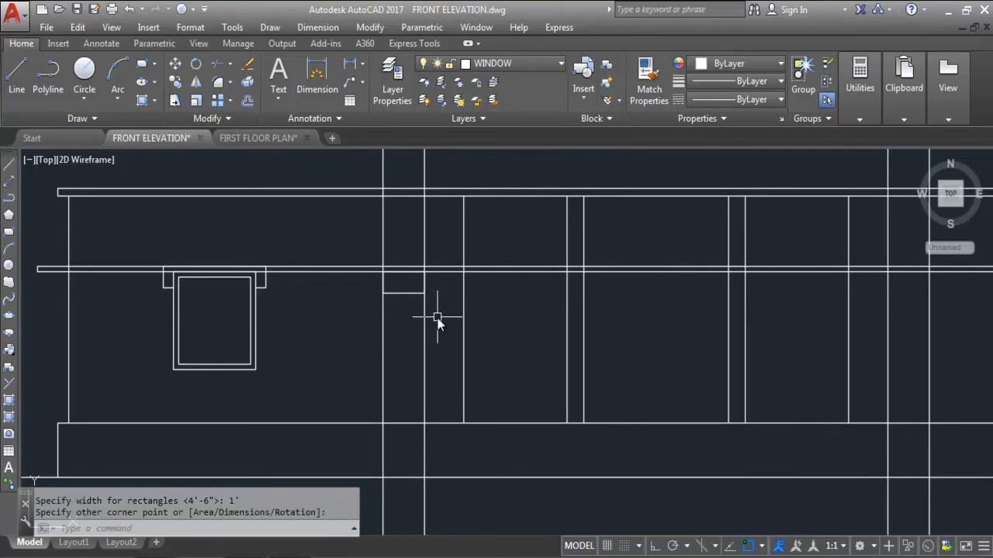
Erase the two vertical construction lines projected from the left toilet's ventilator.
{"action": "left_click", "coordinate": [438, 335]}
{"action": "left_click", "coordinate": [365, 336]}
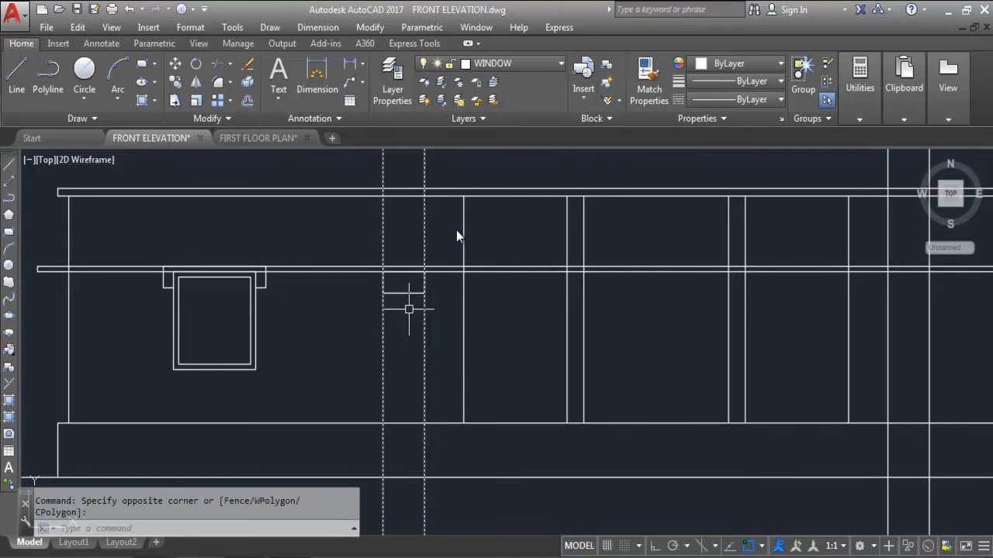
{"action": "scroll", "coordinate": [447, 264], "scroll_direction": "down", "scroll_amount": 4}
{"action": "scroll", "coordinate": [454, 491], "scroll_direction": "up", "scroll_amount": 3}
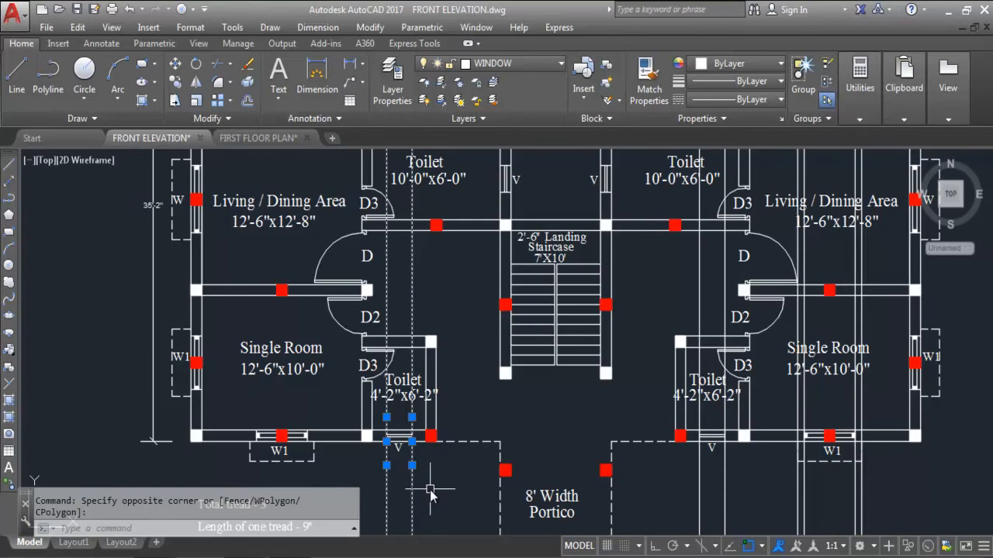
{"action": "scroll", "coordinate": [428, 487], "scroll_direction": "down", "scroll_amount": 4}
{"action": "scroll", "coordinate": [428, 481], "scroll_direction": "down", "scroll_amount": 2}
{"action": "scroll", "coordinate": [394, 315], "scroll_direction": "up", "scroll_amount": 5}
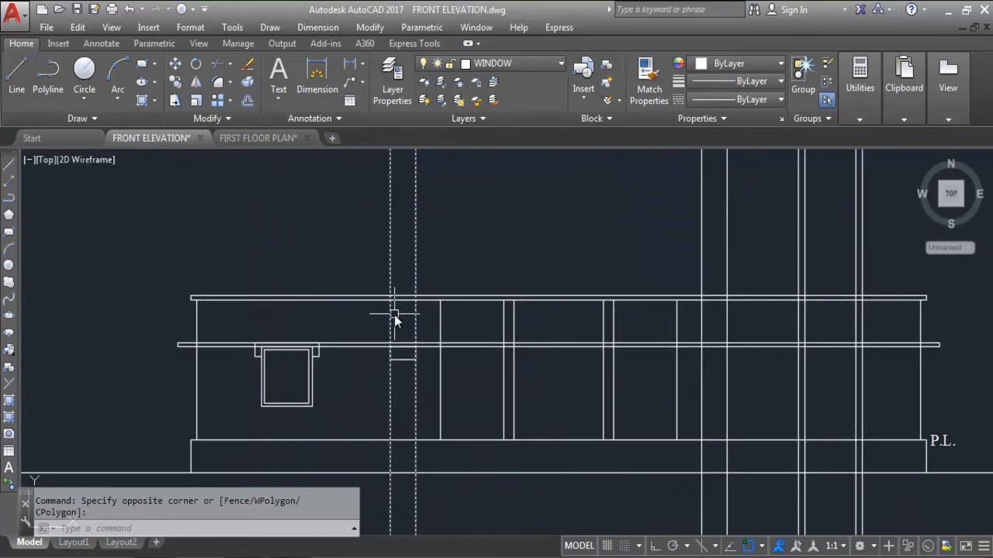
{"action": "key", "text": "Delete"}
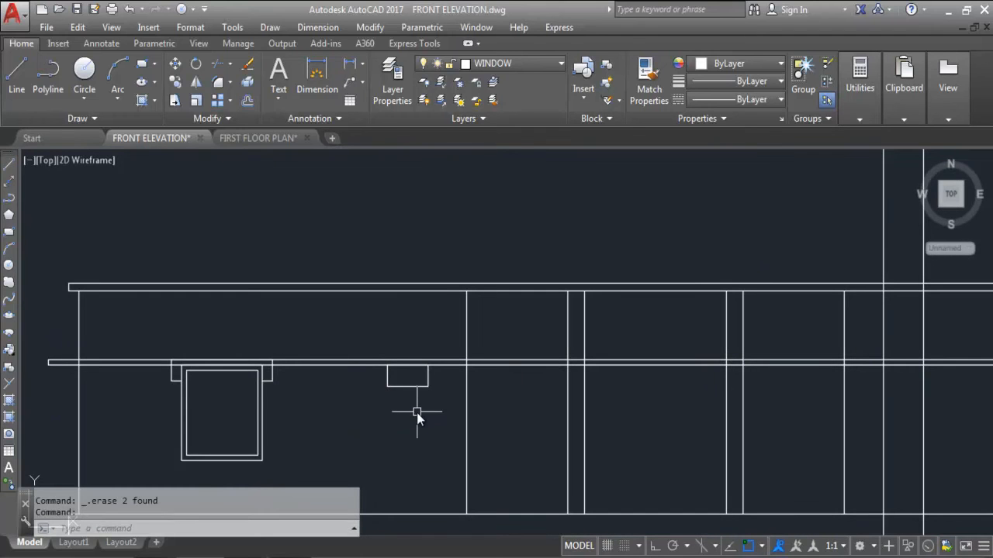
Offset the left ventilator's rectangle 2" inward to form its frame.
{"action": "type", "text": "o"}
{"action": "key", "text": "Return"}
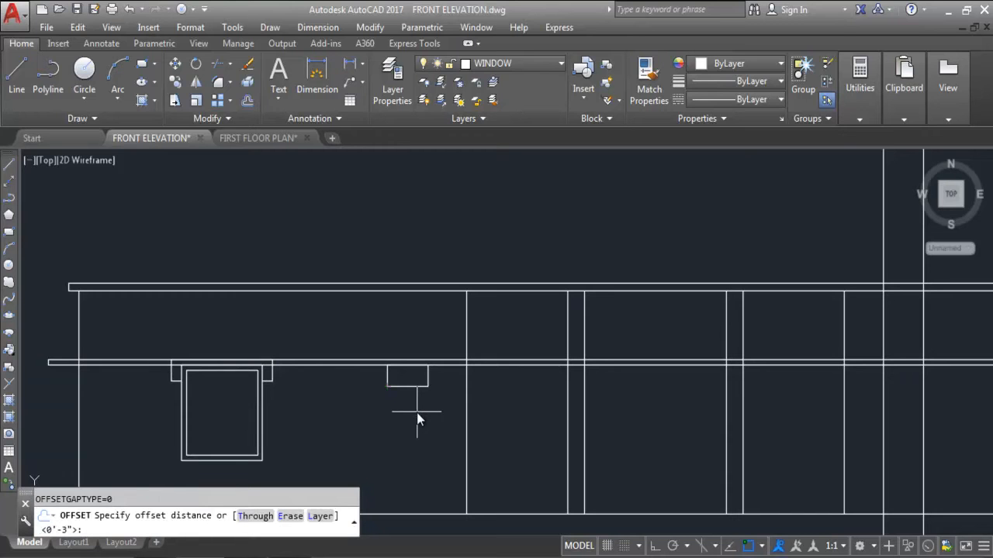
{"action": "type", "text": "2"}
{"action": "key", "text": "Return"}
{"action": "scroll", "coordinate": [415, 380], "scroll_direction": "up", "scroll_amount": 2}
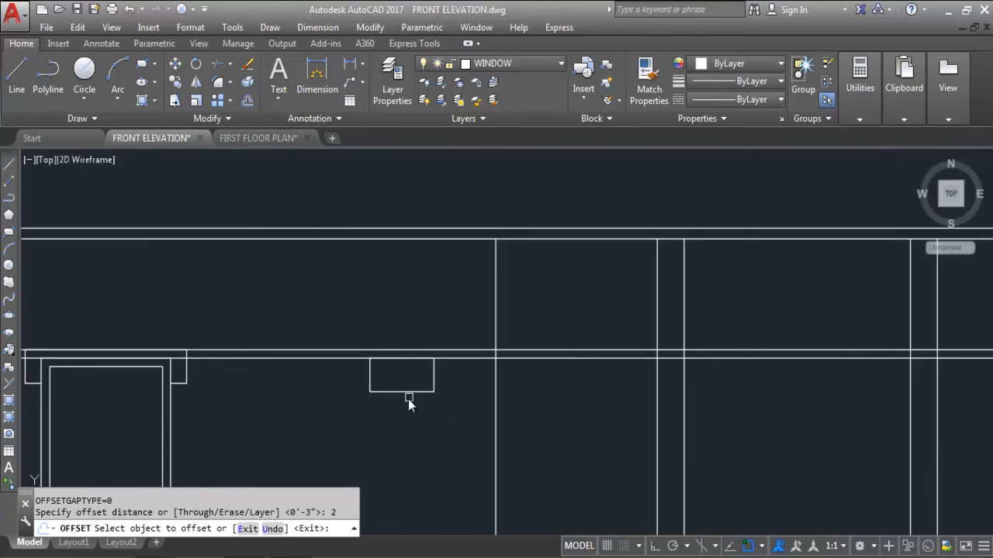
{"action": "left_click", "coordinate": [408, 393]}
{"action": "scroll", "coordinate": [407, 370], "scroll_direction": "up", "scroll_amount": 5}
{"action": "left_click", "coordinate": [377, 327]}
{"action": "scroll", "coordinate": [377, 329], "scroll_direction": "down", "scroll_amount": 5}
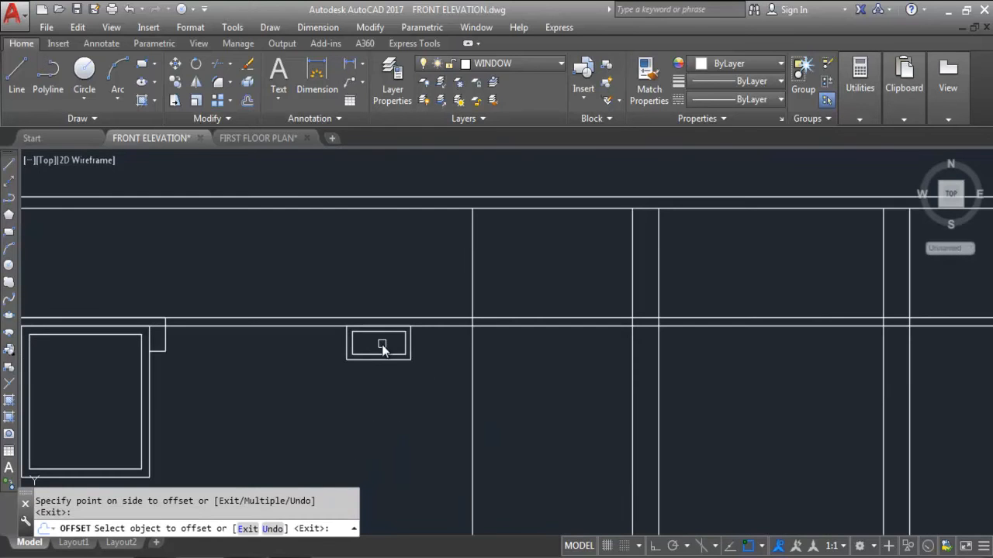
{"action": "key", "text": "Escape"}
{"action": "scroll", "coordinate": [348, 333], "scroll_direction": "down", "scroll_amount": 4}
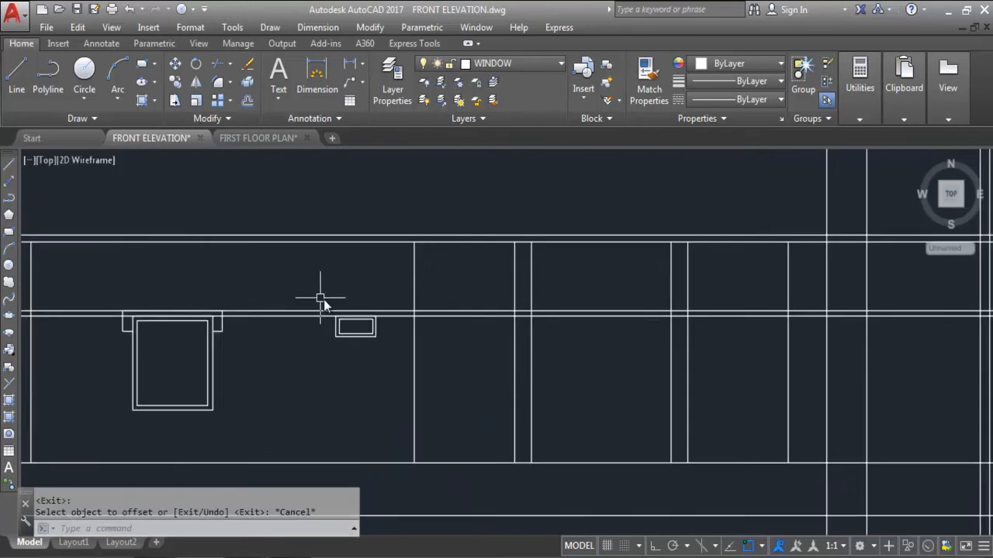
Compare the right toilet's ventilator and W1 window in the ground floor plan with the openings already drawn in the front elevation.
{"action": "scroll", "coordinate": [346, 326], "scroll_direction": "up", "scroll_amount": 2}
{"action": "scroll", "coordinate": [381, 300], "scroll_direction": "down", "scroll_amount": 5}
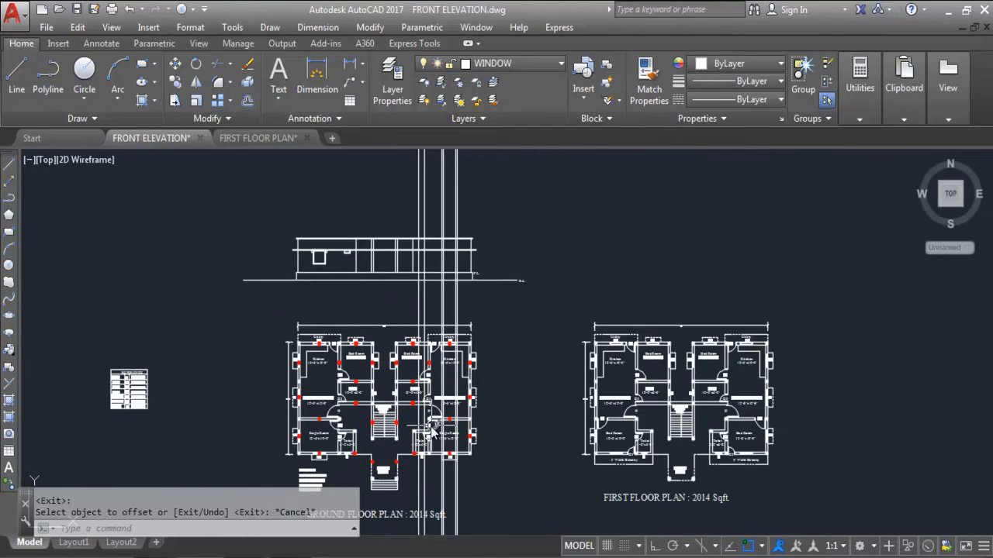
{"action": "scroll", "coordinate": [398, 497], "scroll_direction": "up", "scroll_amount": 2}
{"action": "scroll", "coordinate": [398, 498], "scroll_direction": "up", "scroll_amount": 4}
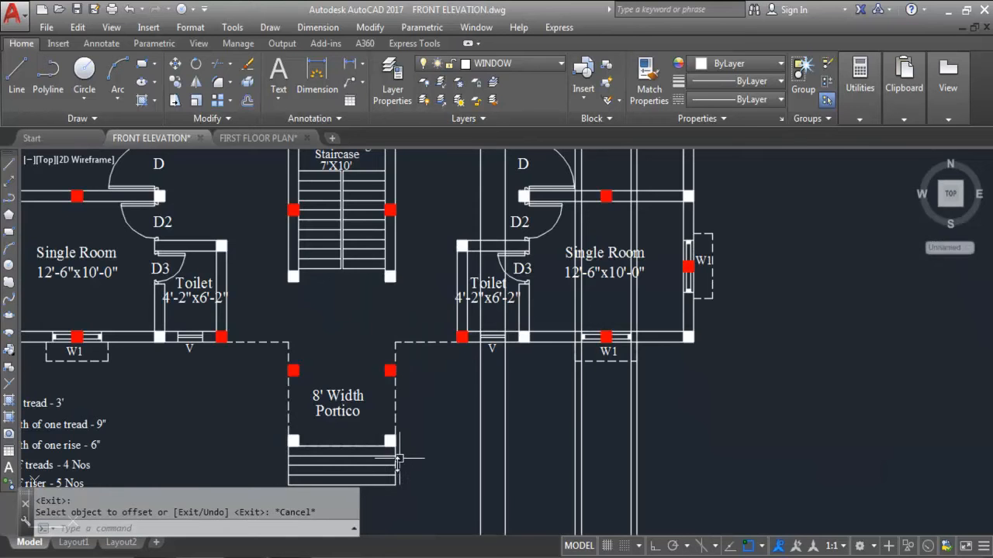
{"action": "scroll", "coordinate": [388, 400], "scroll_direction": "down", "scroll_amount": 4}
{"action": "scroll", "coordinate": [361, 351], "scroll_direction": "down", "scroll_amount": 3}
{"action": "scroll", "coordinate": [390, 195], "scroll_direction": "up", "scroll_amount": 5}
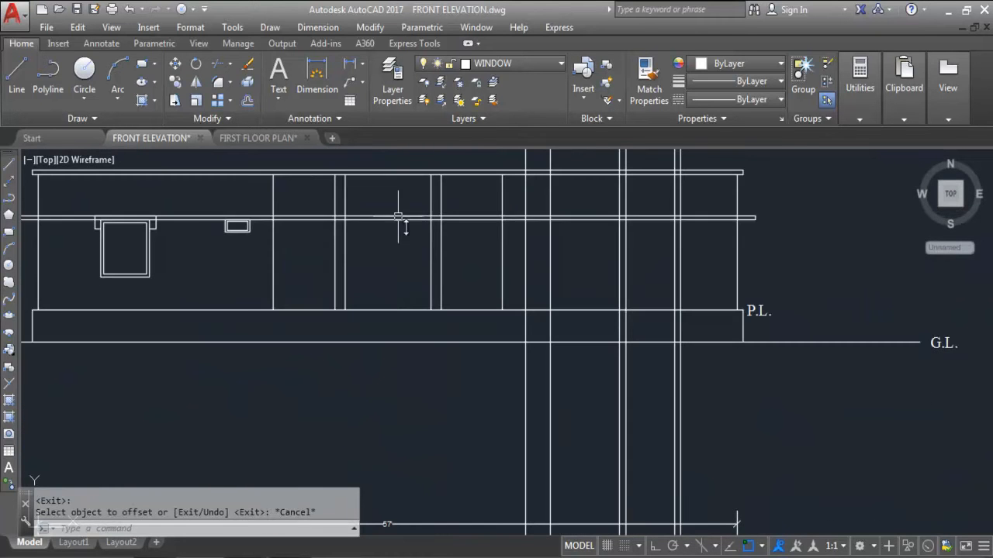
{"action": "scroll", "coordinate": [395, 296], "scroll_direction": "down", "scroll_amount": 5}
{"action": "scroll", "coordinate": [371, 403], "scroll_direction": "up", "scroll_amount": 2}
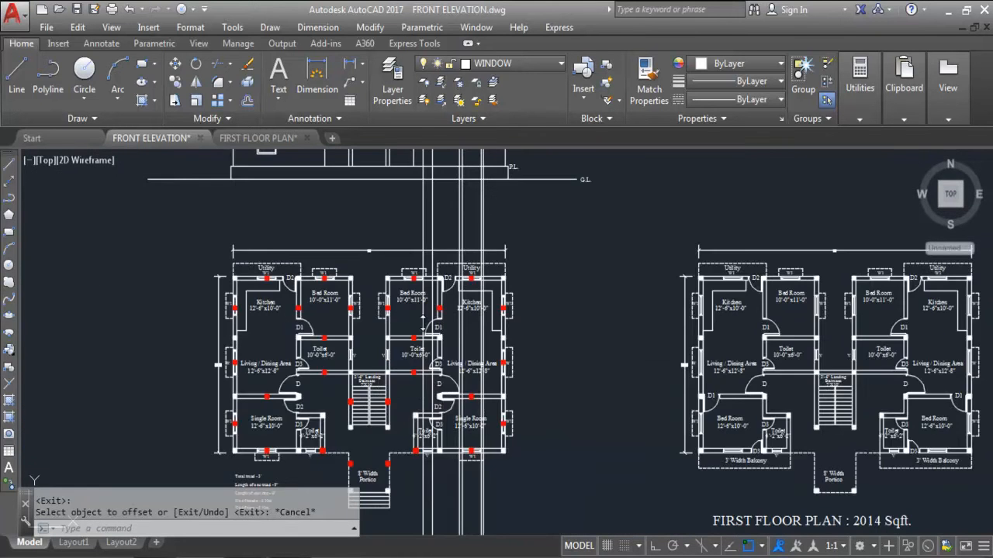
{"action": "scroll", "coordinate": [370, 415], "scroll_direction": "down", "scroll_amount": 4}
{"action": "scroll", "coordinate": [325, 279], "scroll_direction": "up", "scroll_amount": 5}
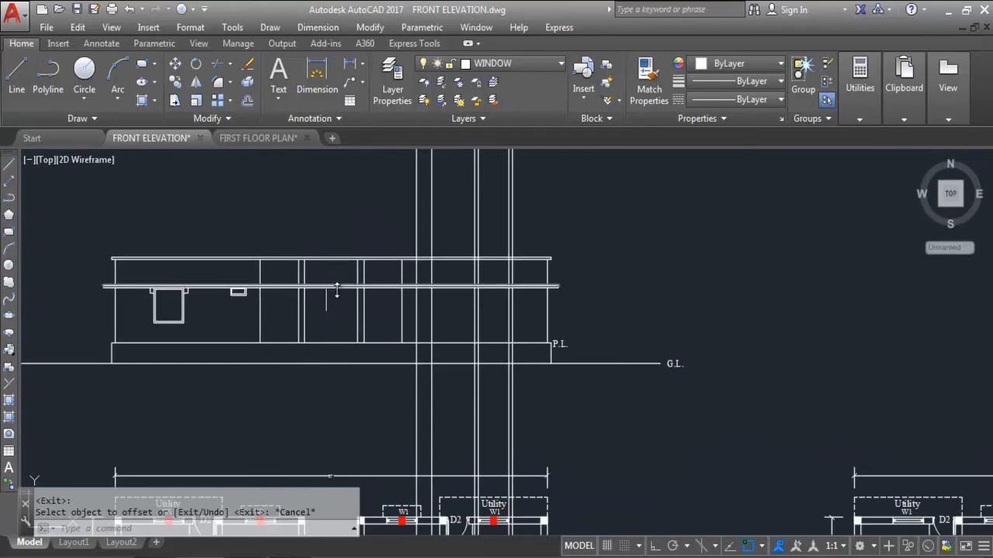
{"action": "scroll", "coordinate": [378, 253], "scroll_direction": "down", "scroll_amount": 3}
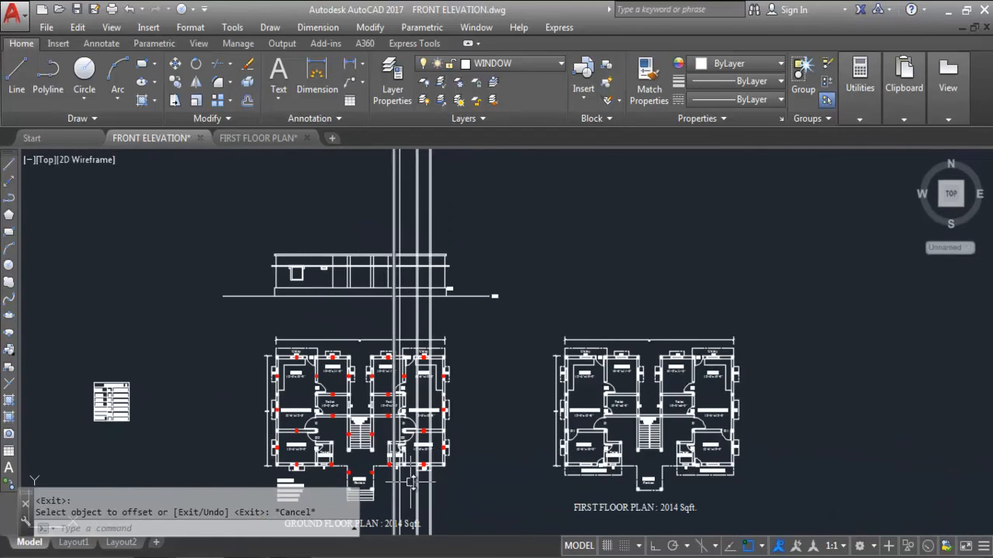
{"action": "scroll", "coordinate": [364, 307], "scroll_direction": "up", "scroll_amount": 2}
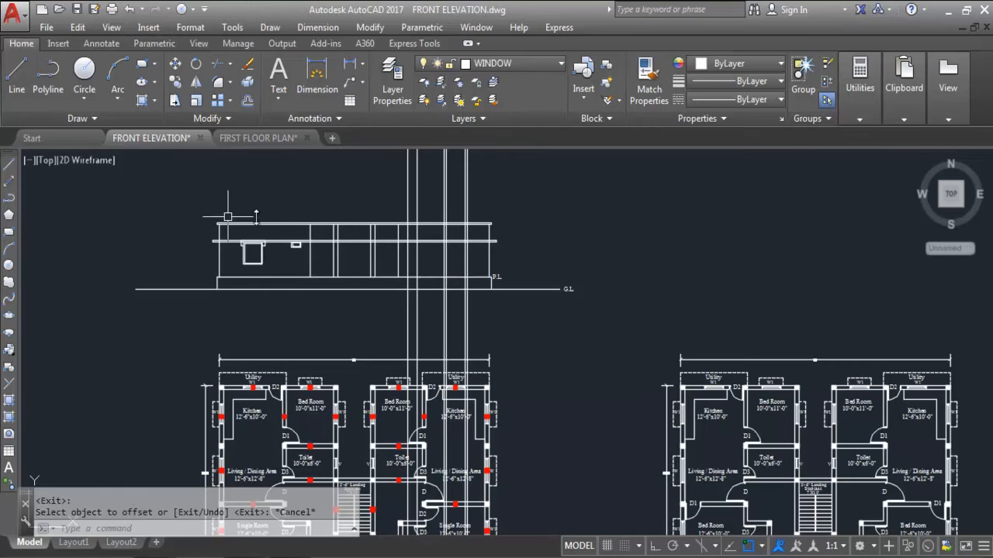
{"action": "scroll", "coordinate": [316, 216], "scroll_direction": "up", "scroll_amount": 2}
{"action": "left_click", "coordinate": [378, 229]}
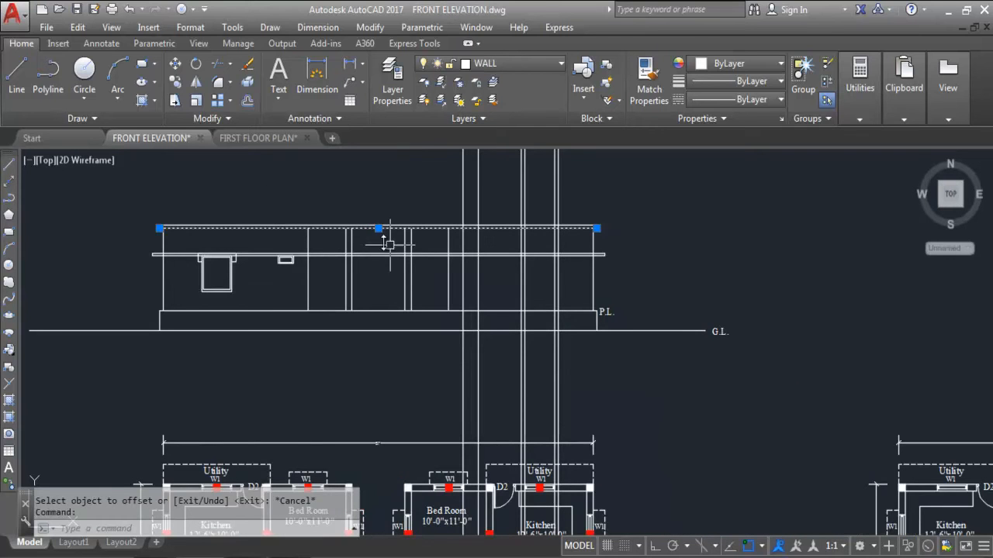
{"action": "key", "text": "Escape"}
Mirror the left window, its sunshade and the ventilator about a vertical line through the roof slab's midpoint, keeping the originals.
{"action": "scroll", "coordinate": [188, 240], "scroll_direction": "up", "scroll_amount": 5}
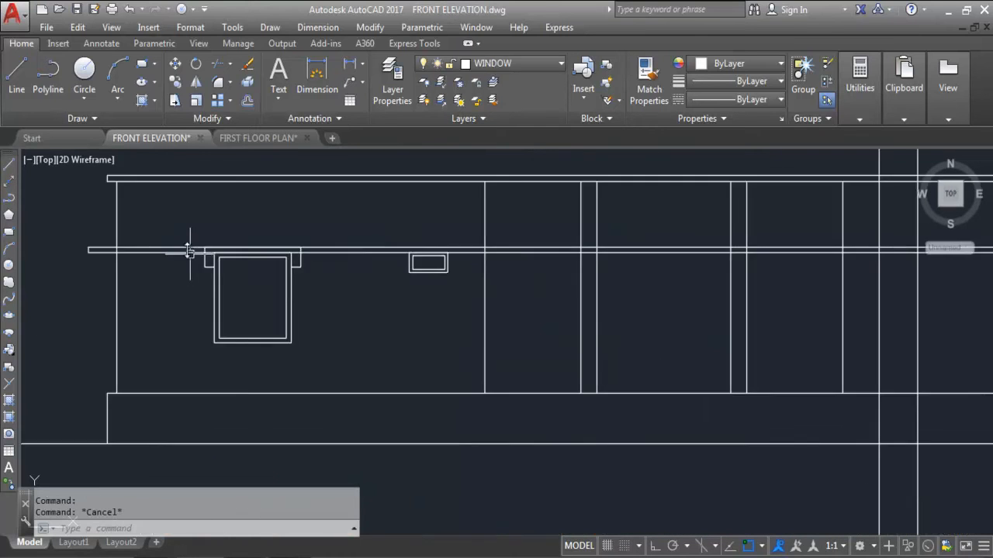
{"action": "left_click", "coordinate": [187, 233]}
{"action": "left_click", "coordinate": [303, 351]}
{"action": "left_click", "coordinate": [378, 223]}
{"action": "left_click", "coordinate": [473, 307]}
{"action": "scroll", "coordinate": [473, 307], "scroll_direction": "down", "scroll_amount": 4}
{"action": "scroll", "coordinate": [438, 283], "scroll_direction": "up", "scroll_amount": 2}
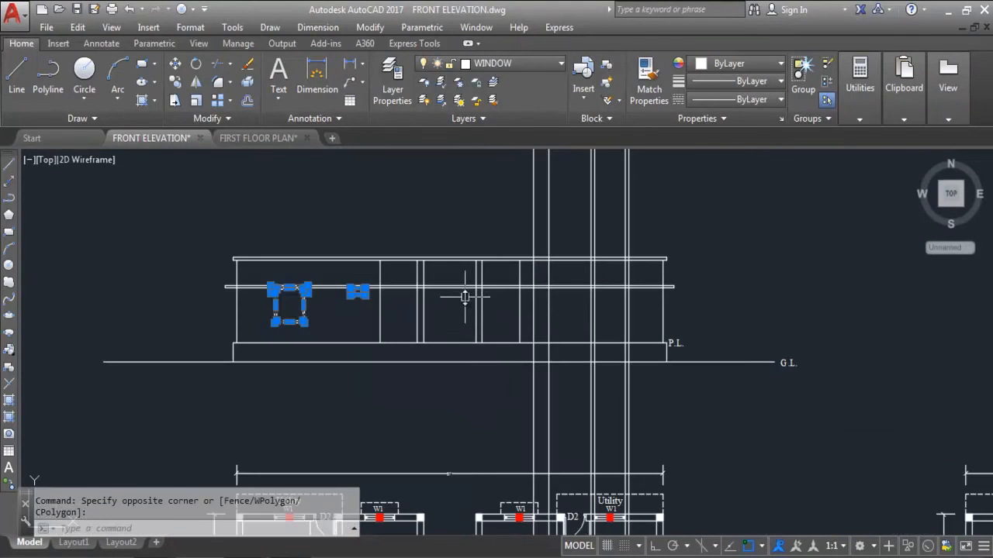
{"action": "type", "text": "MI"}
{"action": "key", "text": "Return"}
{"action": "scroll", "coordinate": [457, 278], "scroll_direction": "up", "scroll_amount": 2}
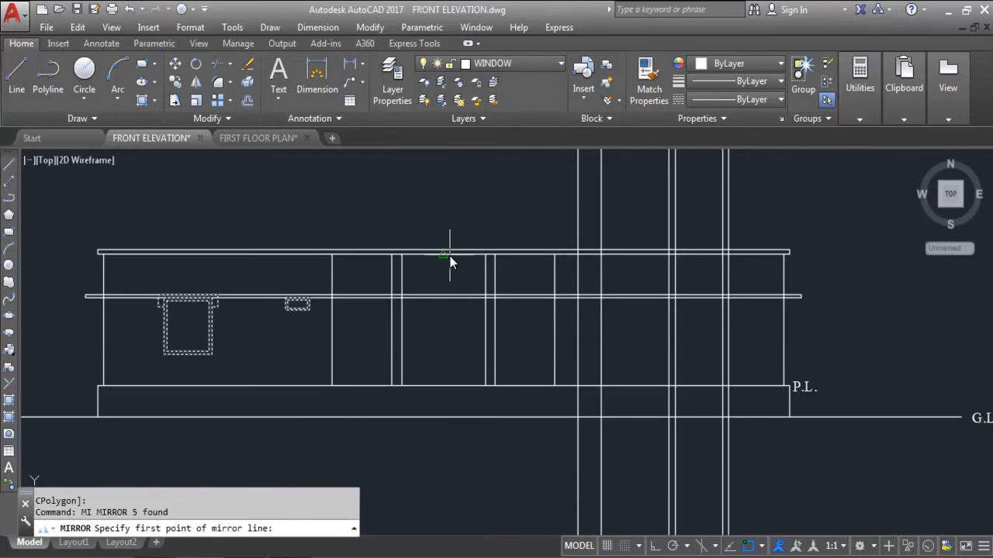
{"action": "left_click", "coordinate": [443, 257]}
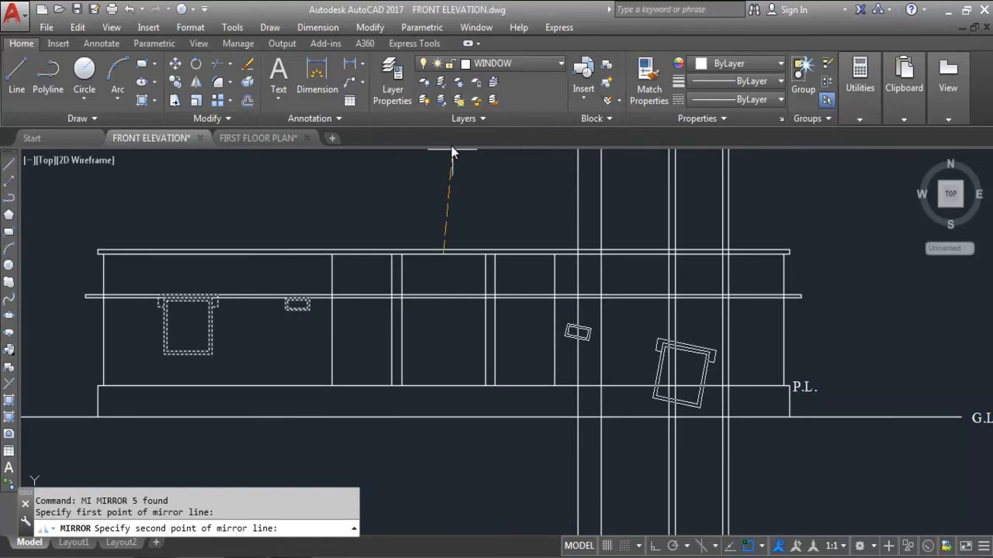
{"action": "key", "text": "F8"}
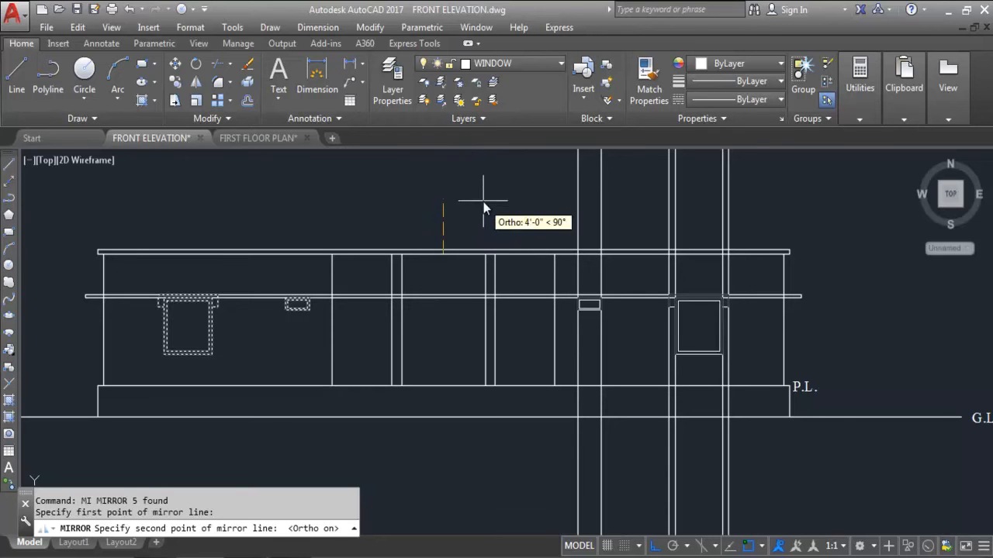
{"action": "left_click", "coordinate": [480, 184]}
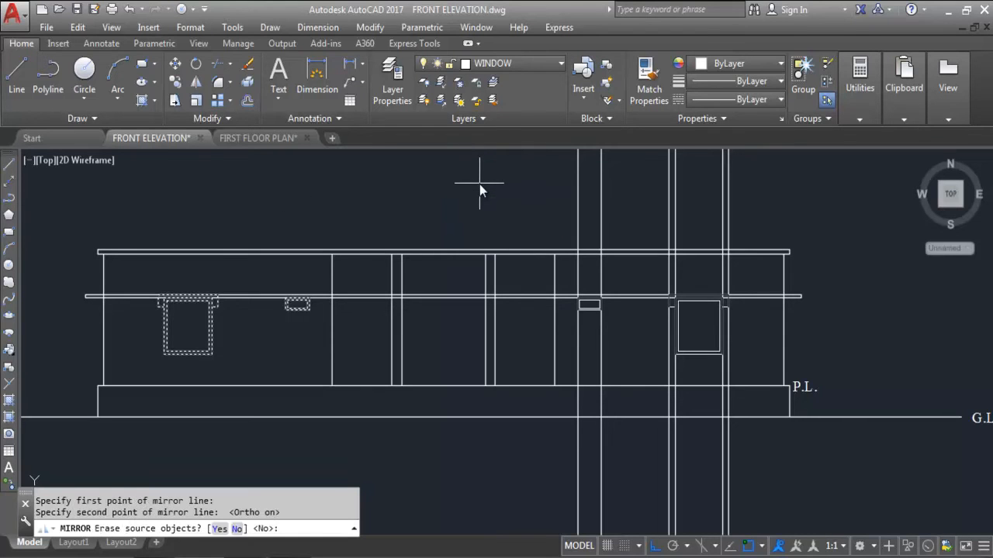
{"action": "key", "text": "Return"}
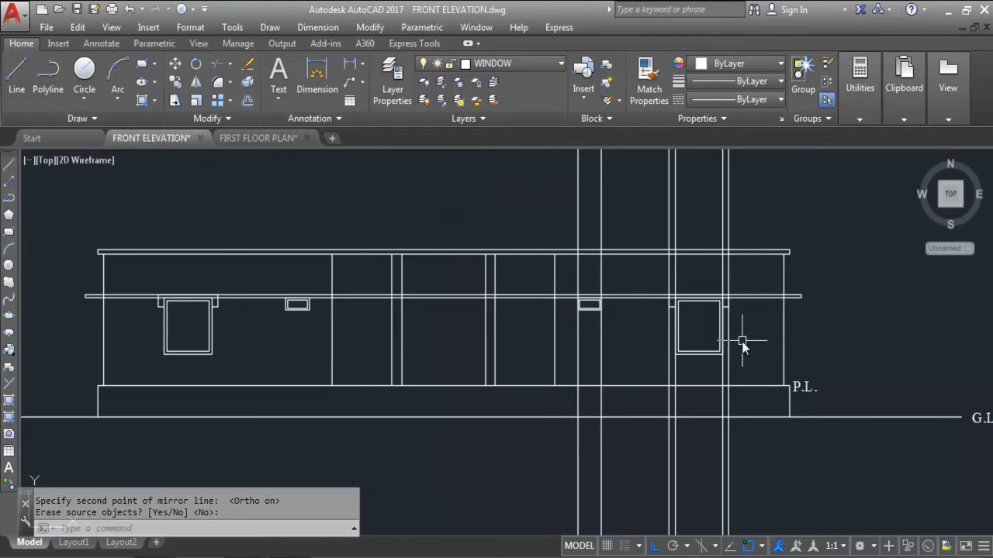
Erase the six vertical construction lines projected from the right toilet's ventilator and the right W1 window with its sunshade.
{"action": "scroll", "coordinate": [750, 338], "scroll_direction": "up", "scroll_amount": 2}
{"action": "scroll", "coordinate": [675, 281], "scroll_direction": "down", "scroll_amount": 3}
{"action": "scroll", "coordinate": [702, 326], "scroll_direction": "up", "scroll_amount": 4}
{"action": "left_click", "coordinate": [713, 341]}
{"action": "scroll", "coordinate": [593, 474], "scroll_direction": "down", "scroll_amount": 4}
{"action": "scroll", "coordinate": [589, 473], "scroll_direction": "up", "scroll_amount": 4}
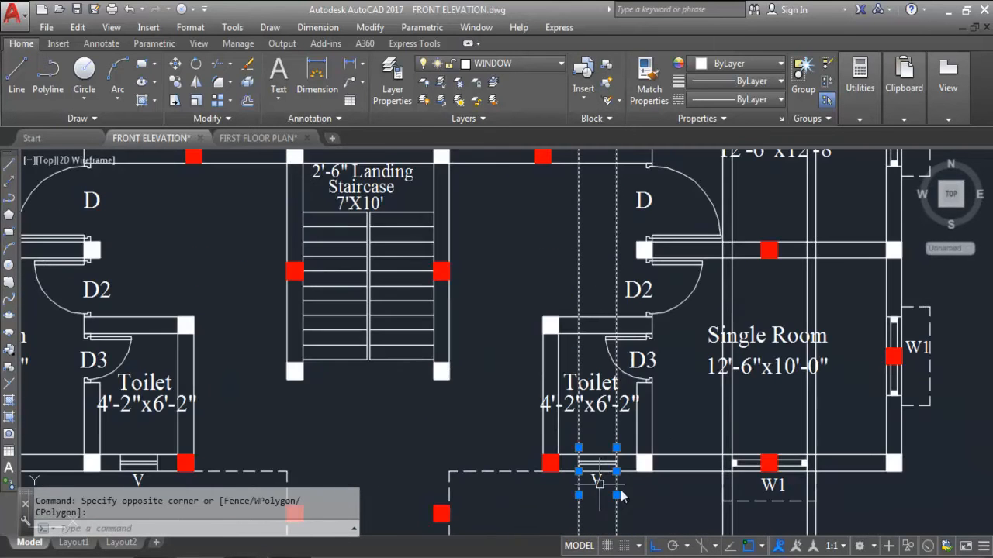
{"action": "scroll", "coordinate": [605, 483], "scroll_direction": "down", "scroll_amount": 4}
{"action": "scroll", "coordinate": [649, 186], "scroll_direction": "up", "scroll_amount": 6}
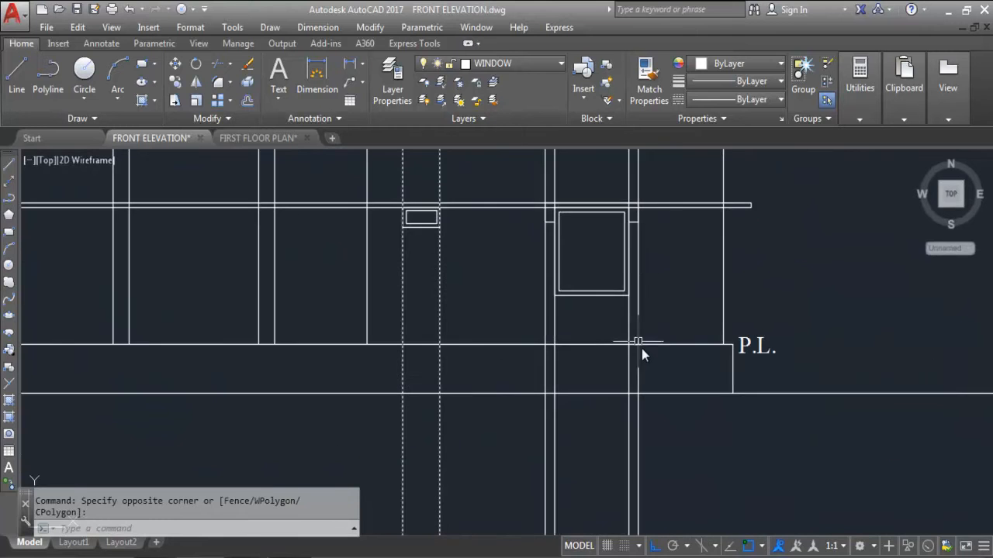
{"action": "left_click", "coordinate": [650, 366]}
{"action": "left_click", "coordinate": [532, 377]}
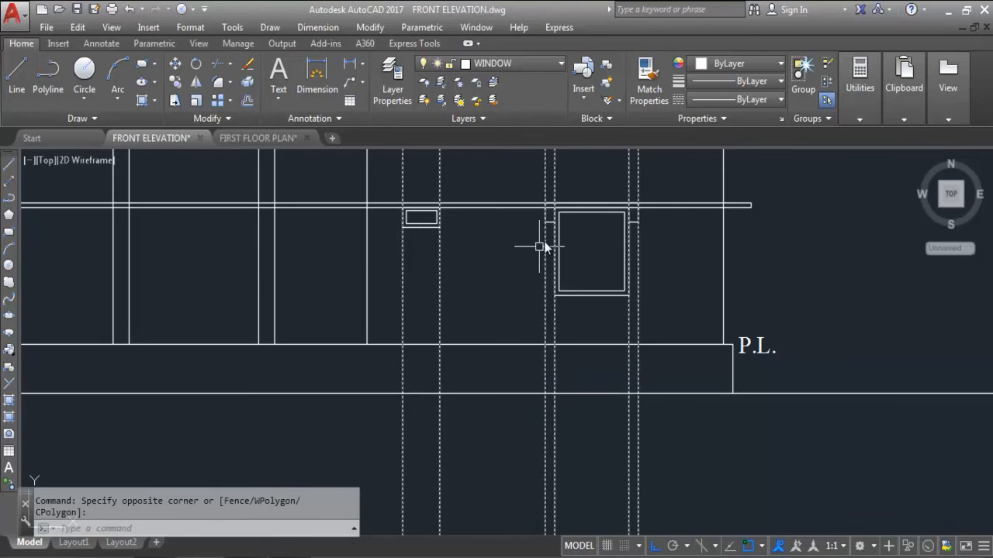
{"action": "scroll", "coordinate": [571, 191], "scroll_direction": "down", "scroll_amount": 4}
{"action": "scroll", "coordinate": [571, 192], "scroll_direction": "down", "scroll_amount": 5}
{"action": "scroll", "coordinate": [610, 216], "scroll_direction": "up", "scroll_amount": 9}
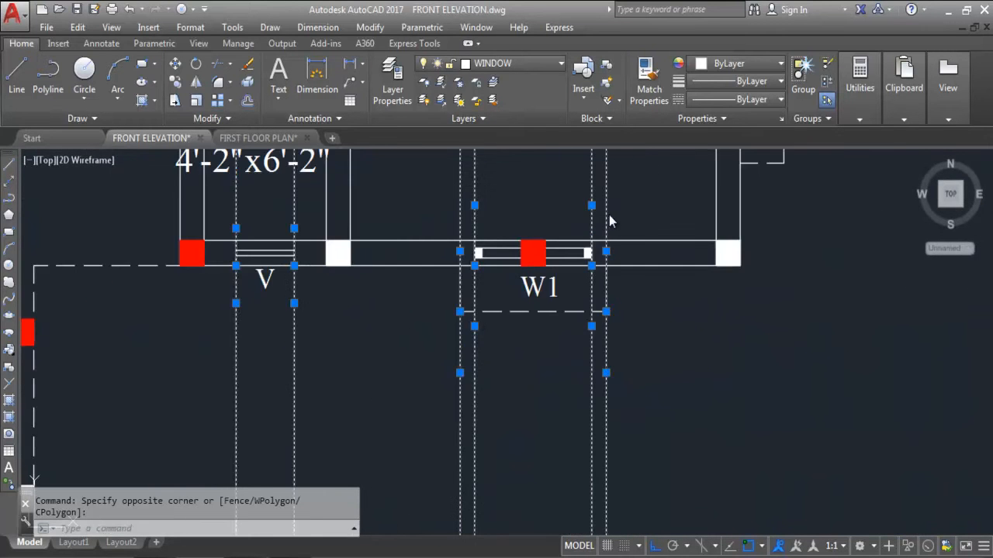
{"action": "scroll", "coordinate": [619, 497], "scroll_direction": "down", "scroll_amount": 8}
{"action": "scroll", "coordinate": [644, 318], "scroll_direction": "up", "scroll_amount": 3}
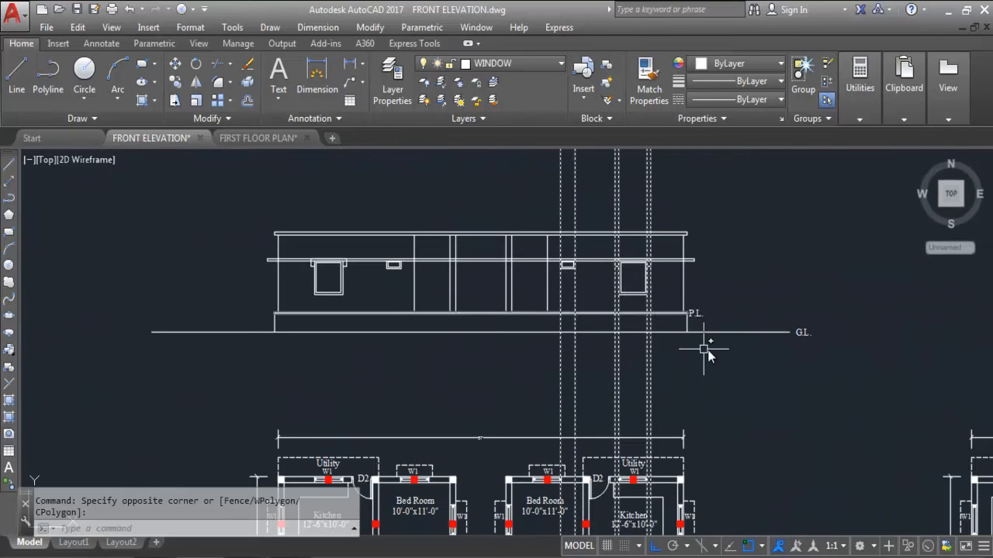
{"action": "key", "text": "Delete"}
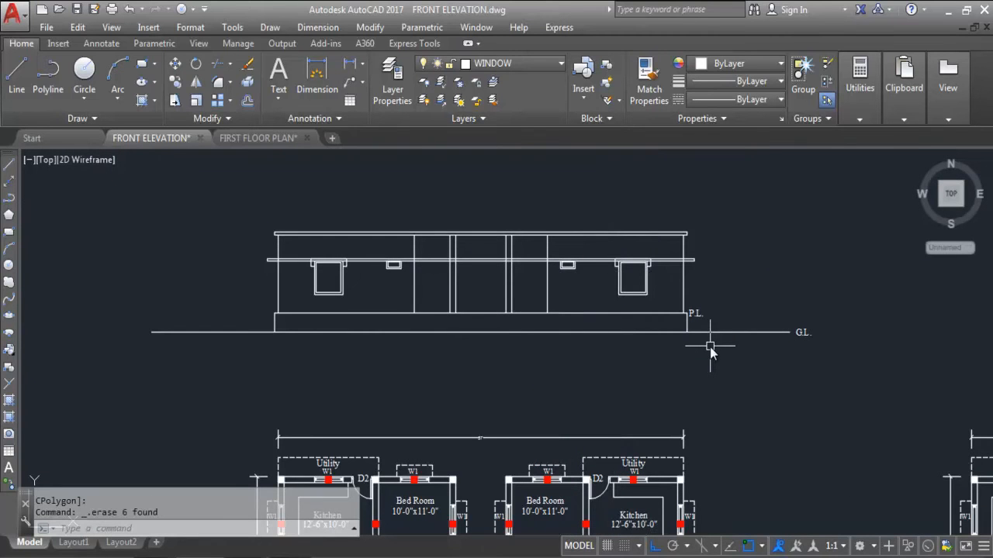
Trim the two horizontal sunshade-level lines between the outer wall lines, leaving only the short projections beyond the walls.
{"action": "scroll", "coordinate": [597, 273], "scroll_direction": "up", "scroll_amount": 4}
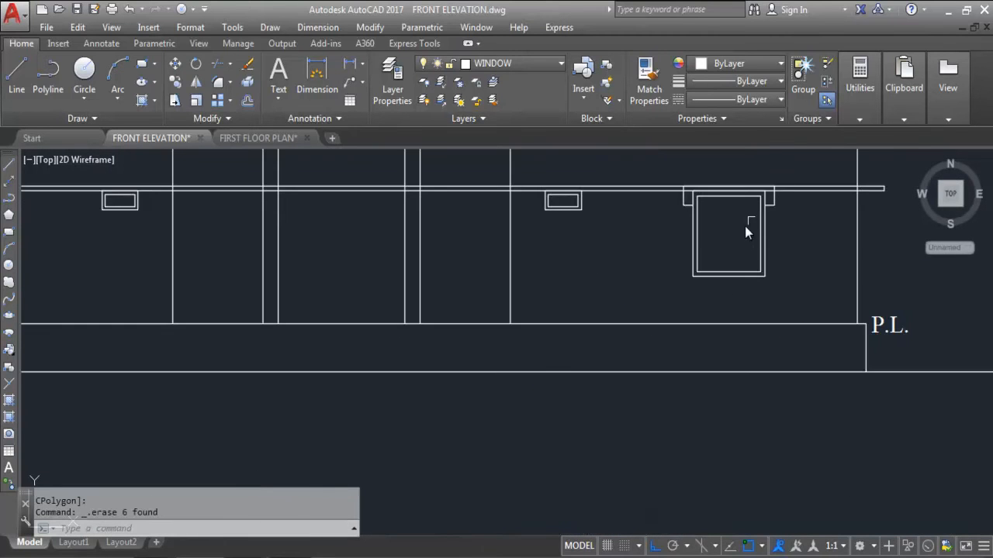
{"action": "scroll", "coordinate": [659, 223], "scroll_direction": "down", "scroll_amount": 4}
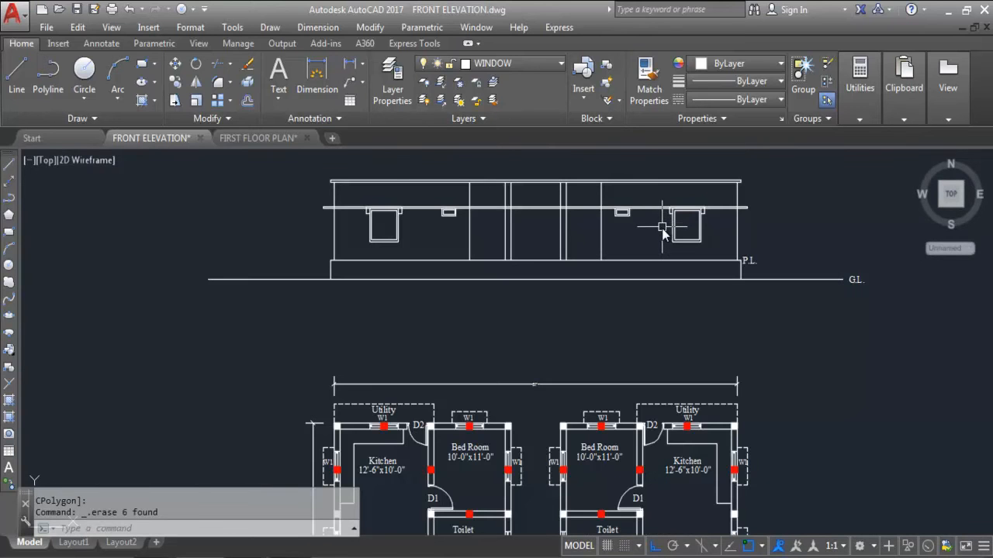
{"action": "scroll", "coordinate": [547, 190], "scroll_direction": "up", "scroll_amount": 2}
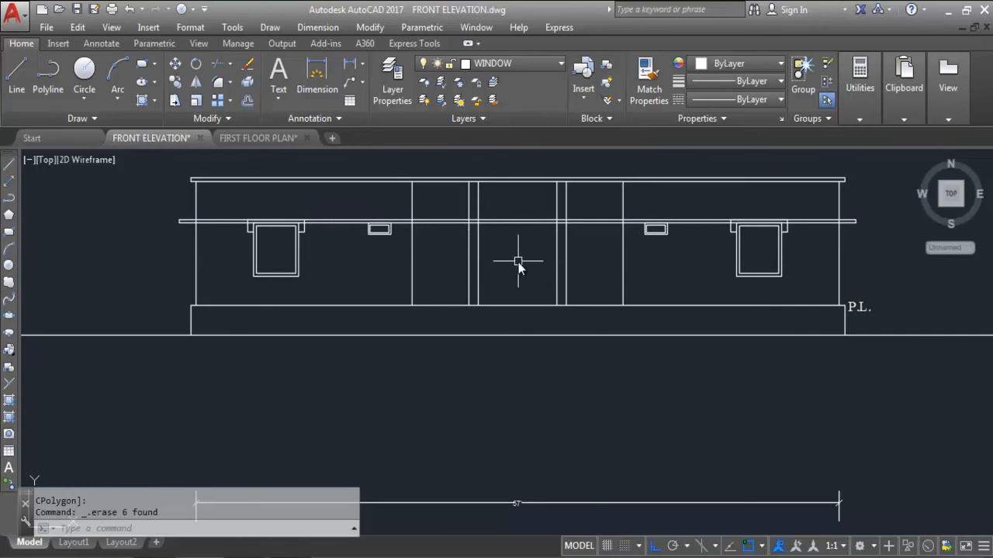
{"action": "type", "text": "tr"}
{"action": "key", "text": "Return"}
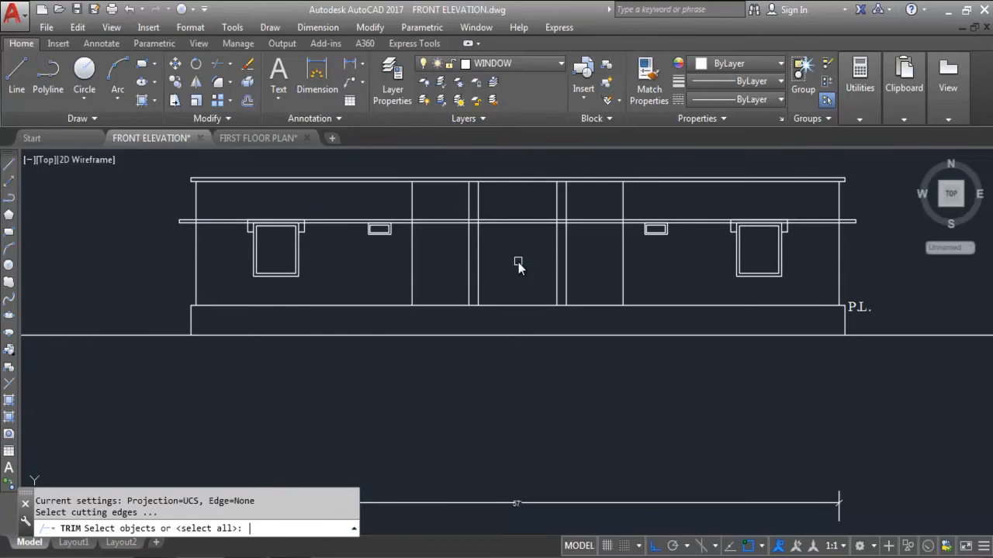
{"action": "left_click", "coordinate": [838, 205]}
{"action": "left_click", "coordinate": [195, 206]}
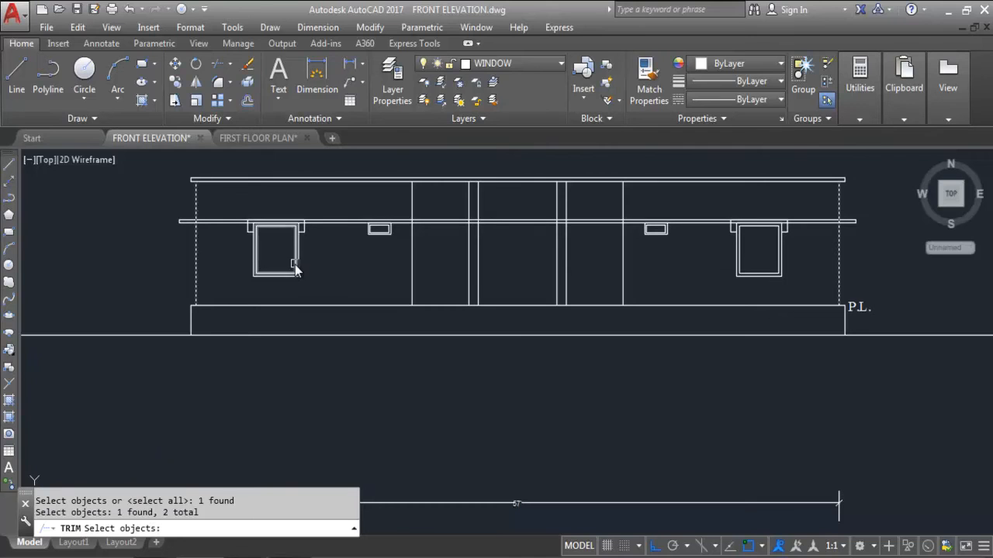
{"action": "key", "text": "Return"}
{"action": "left_click", "coordinate": [220, 233]}
{"action": "left_click", "coordinate": [212, 204]}
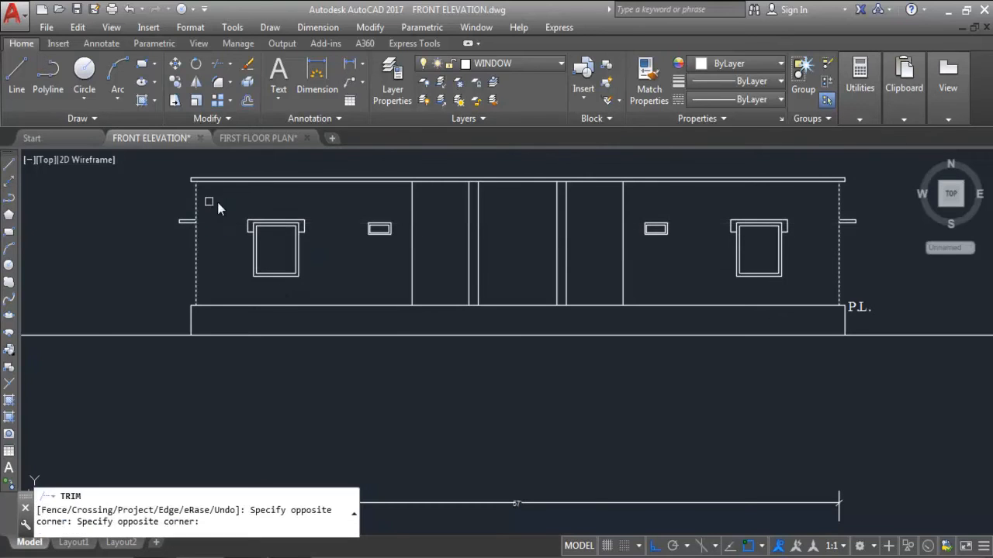
{"action": "key", "text": "Escape"}
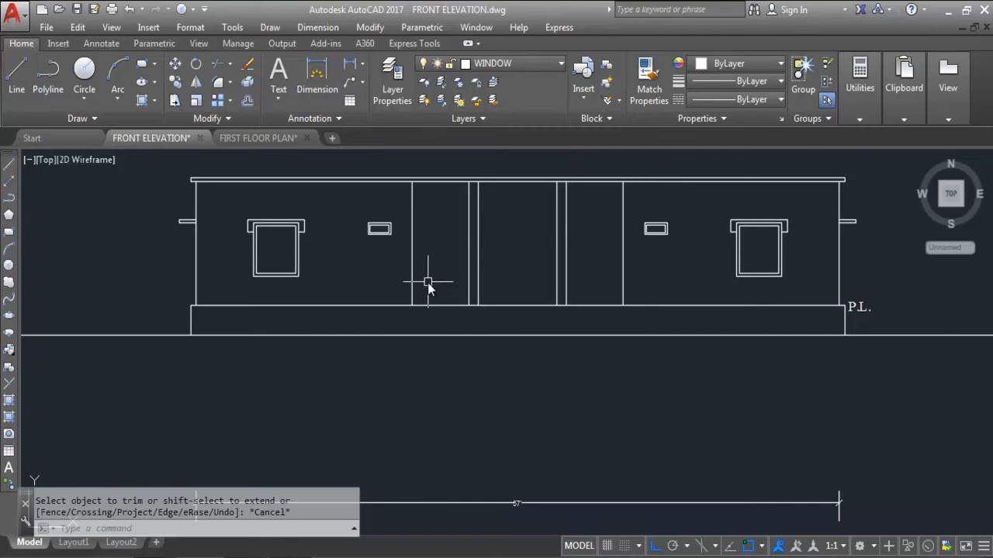
Examine the staircase between the two units in the ground floor plan, including its flights and landing, against the front elevation.
{"action": "scroll", "coordinate": [514, 188], "scroll_direction": "down", "scroll_amount": 5}
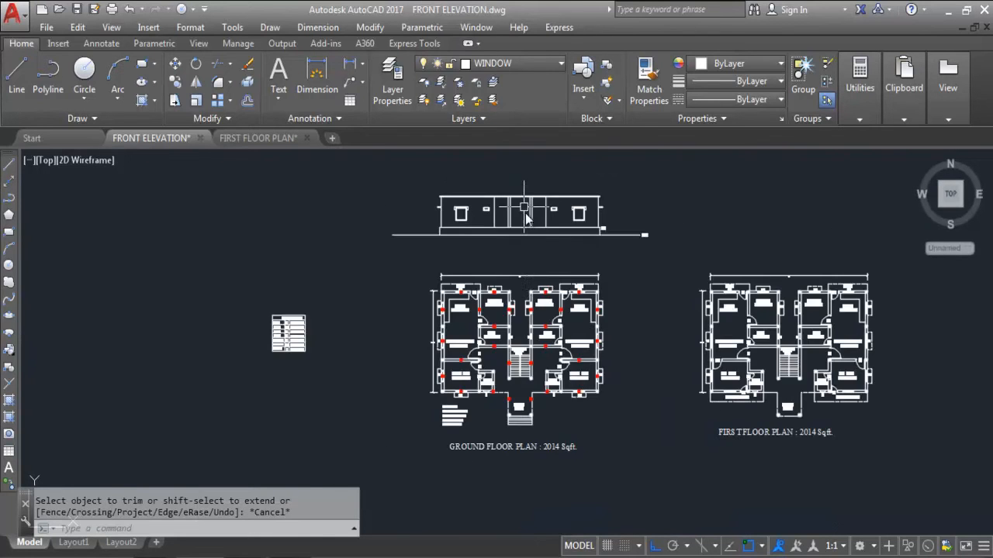
{"action": "scroll", "coordinate": [577, 416], "scroll_direction": "up", "scroll_amount": 2}
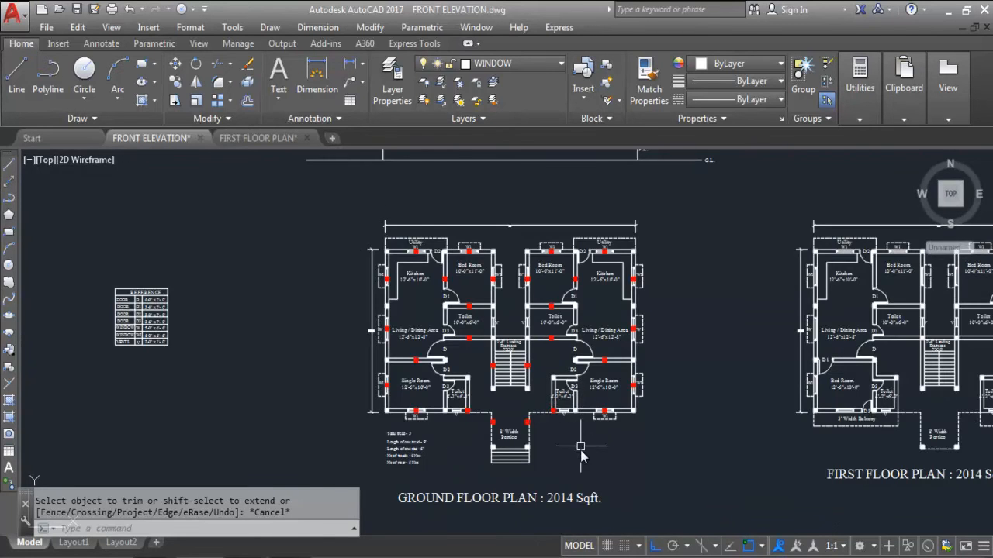
{"action": "scroll", "coordinate": [551, 264], "scroll_direction": "down", "scroll_amount": 3}
{"action": "scroll", "coordinate": [571, 284], "scroll_direction": "up", "scroll_amount": 2}
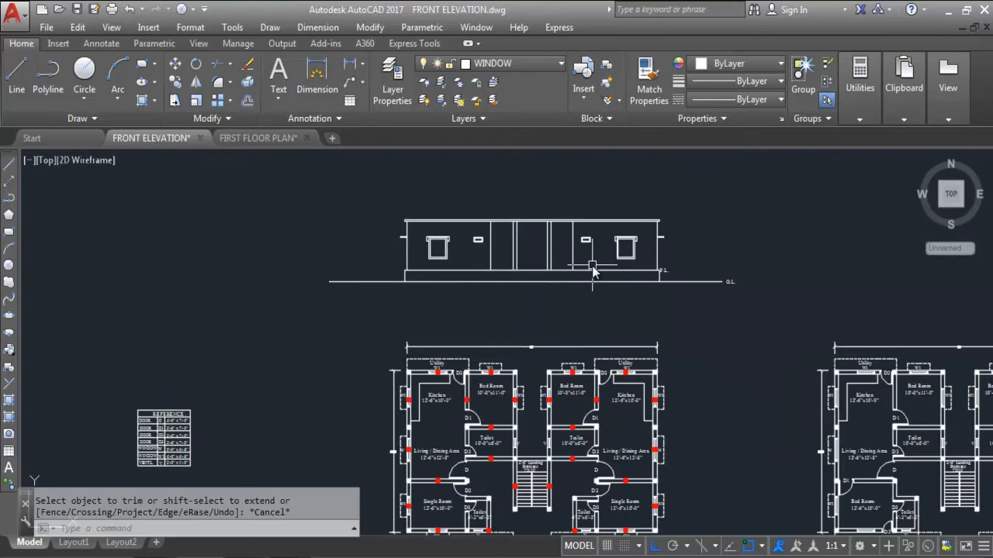
{"action": "scroll", "coordinate": [558, 236], "scroll_direction": "down", "scroll_amount": 2}
{"action": "scroll", "coordinate": [532, 464], "scroll_direction": "up", "scroll_amount": 3}
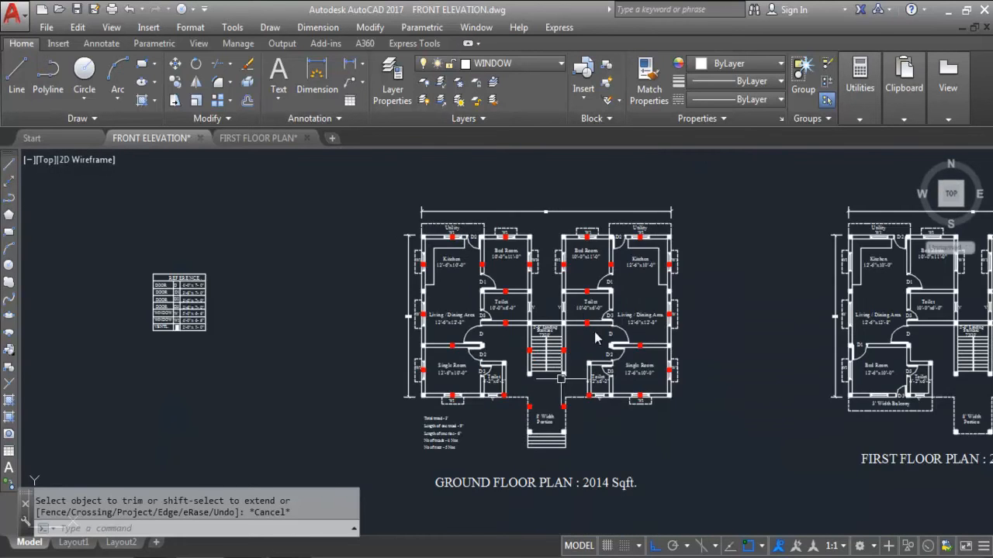
{"action": "scroll", "coordinate": [511, 392], "scroll_direction": "up", "scroll_amount": 3}
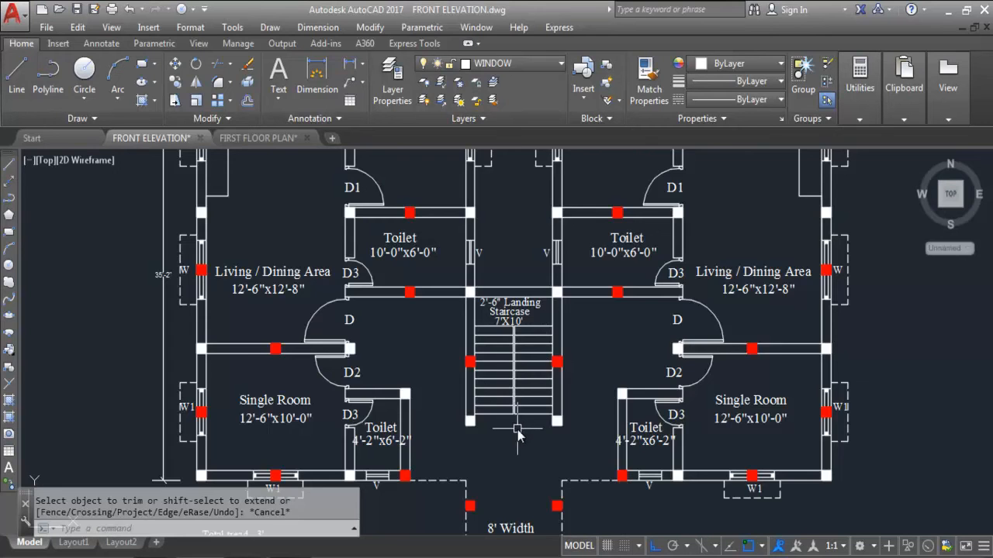
{"action": "scroll", "coordinate": [515, 430], "scroll_direction": "down", "scroll_amount": 3}
{"action": "scroll", "coordinate": [517, 412], "scroll_direction": "up", "scroll_amount": 4}
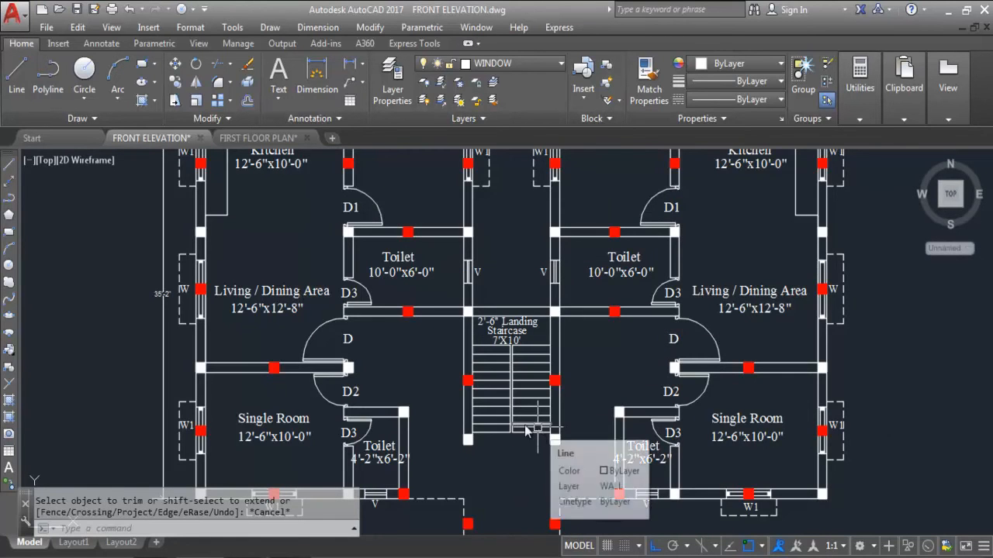
{"action": "scroll", "coordinate": [535, 435], "scroll_direction": "up", "scroll_amount": 4}
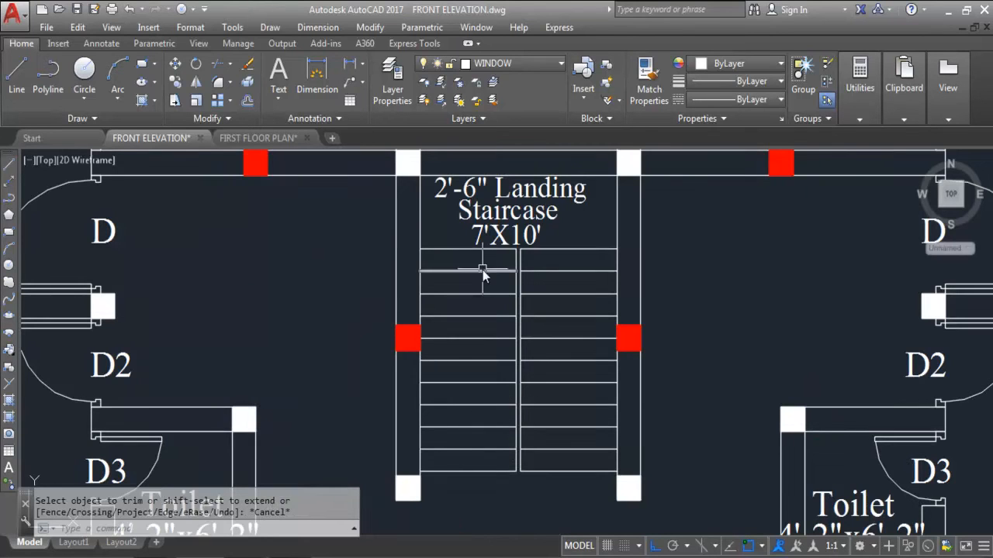
Compare the staircase and portico in the ground floor plan with the central bay of the front elevation.
{"action": "scroll", "coordinate": [487, 279], "scroll_direction": "down", "scroll_amount": 2}
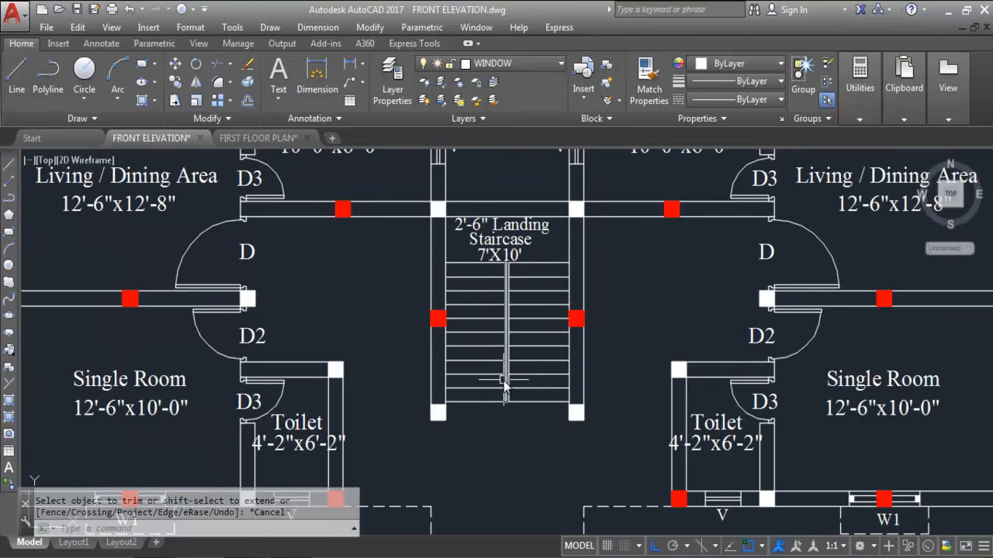
{"action": "scroll", "coordinate": [503, 394], "scroll_direction": "down", "scroll_amount": 4}
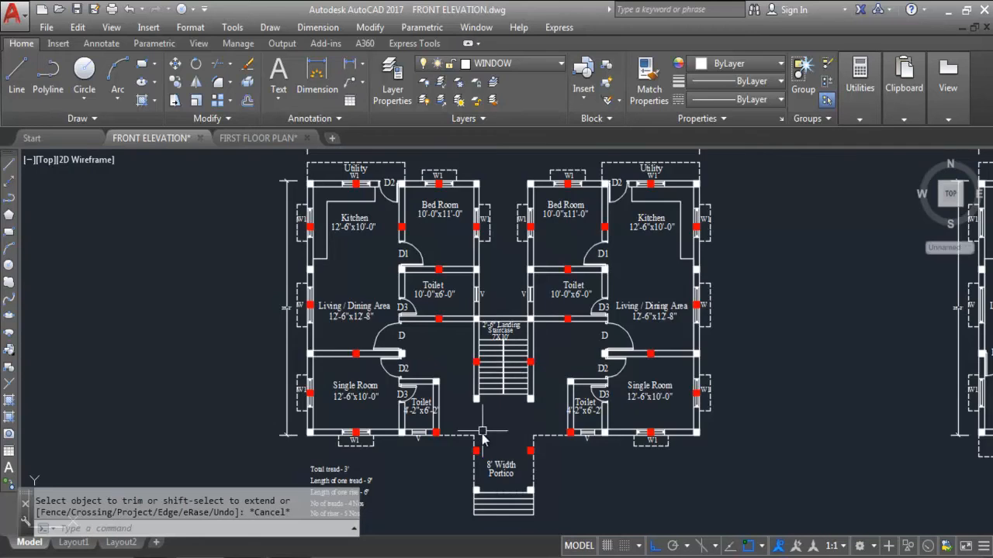
{"action": "scroll", "coordinate": [483, 438], "scroll_direction": "down", "scroll_amount": 3}
{"action": "scroll", "coordinate": [483, 287], "scroll_direction": "up", "scroll_amount": 2}
{"action": "scroll", "coordinate": [505, 225], "scroll_direction": "up", "scroll_amount": 2}
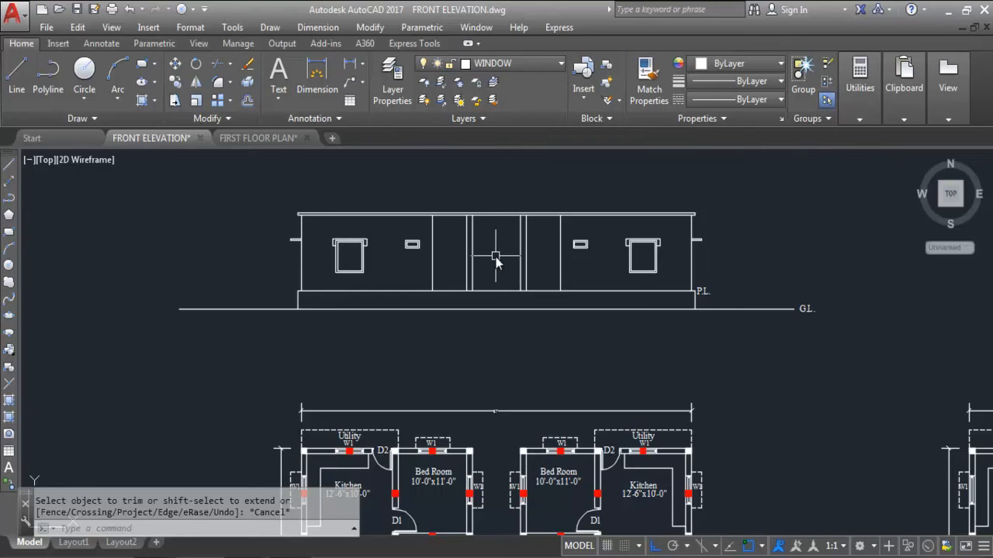
{"action": "scroll", "coordinate": [497, 268], "scroll_direction": "down", "scroll_amount": 4}
{"action": "scroll", "coordinate": [497, 384], "scroll_direction": "up", "scroll_amount": 4}
{"action": "scroll", "coordinate": [497, 384], "scroll_direction": "up", "scroll_amount": 2}
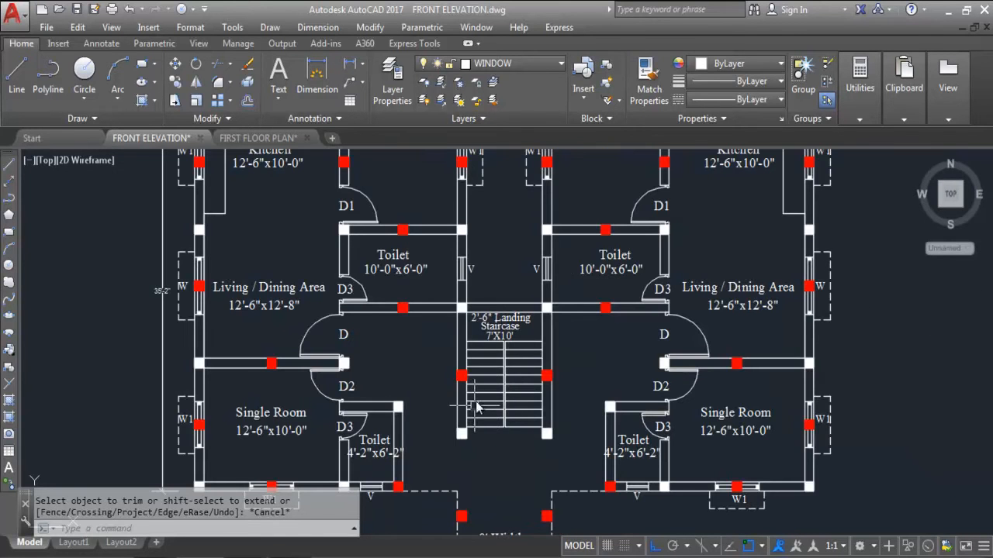
{"action": "scroll", "coordinate": [476, 411], "scroll_direction": "down", "scroll_amount": 5}
{"action": "scroll", "coordinate": [491, 174], "scroll_direction": "up", "scroll_amount": 1}
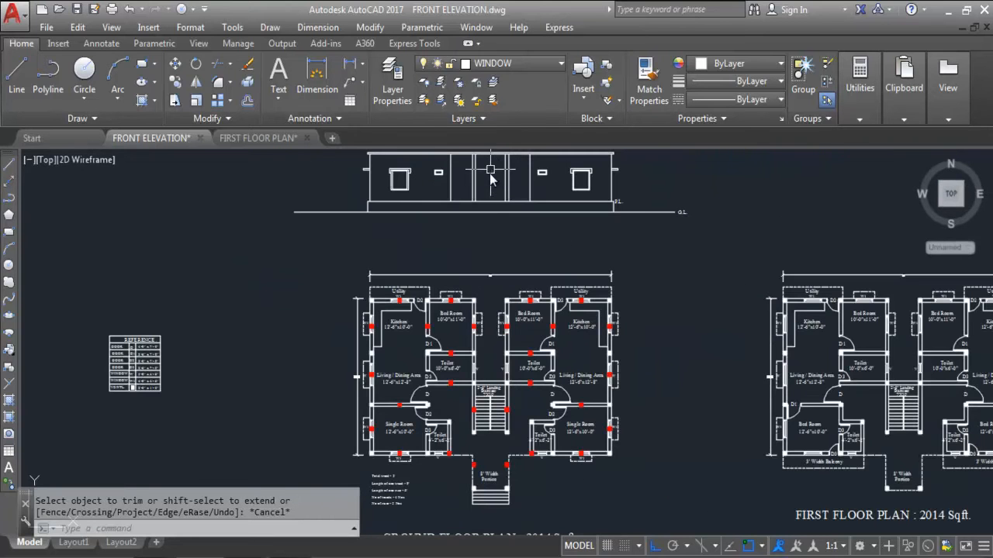
{"action": "scroll", "coordinate": [501, 408], "scroll_direction": "up", "scroll_amount": 2}
{"action": "scroll", "coordinate": [505, 411], "scroll_direction": "down", "scroll_amount": 4}
{"action": "scroll", "coordinate": [505, 282], "scroll_direction": "up", "scroll_amount": 3}
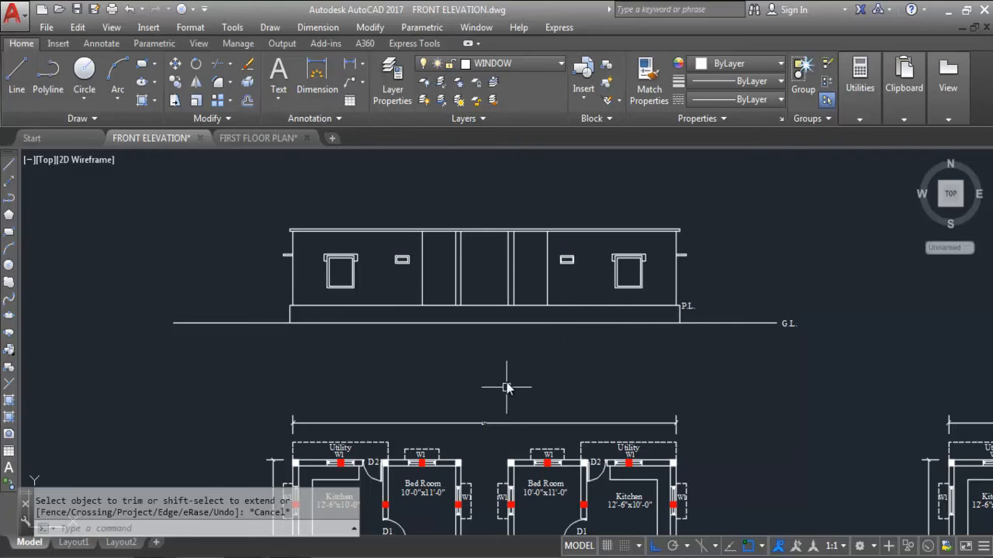
Copy the five tread and riser notes from beside the ground floor portico to the space just below the elevation's ground line.
{"action": "scroll", "coordinate": [521, 223], "scroll_direction": "down", "scroll_amount": 3}
{"action": "scroll", "coordinate": [512, 422], "scroll_direction": "up", "scroll_amount": 6}
{"action": "key", "text": "Escape"}
{"action": "key", "text": "Escape"}
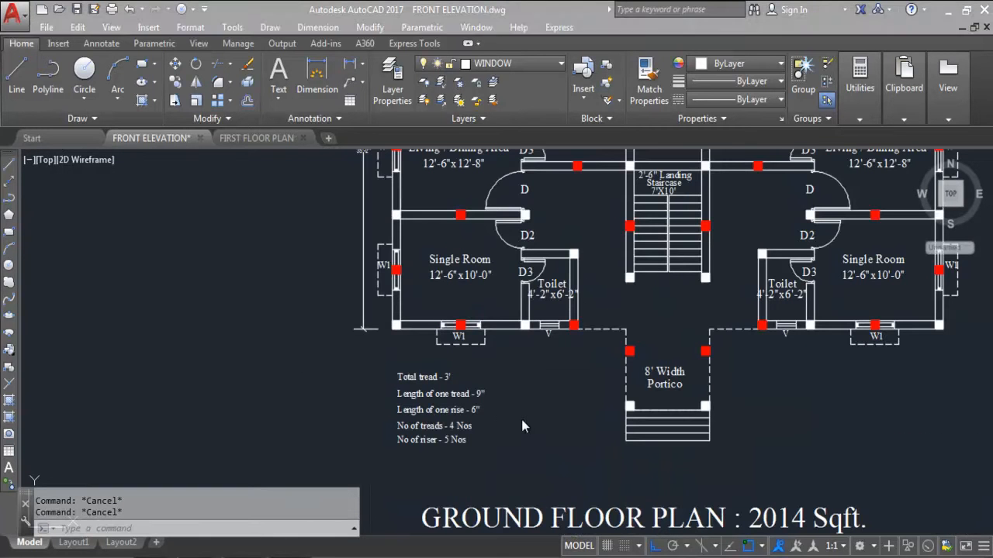
{"action": "left_click", "coordinate": [491, 457]}
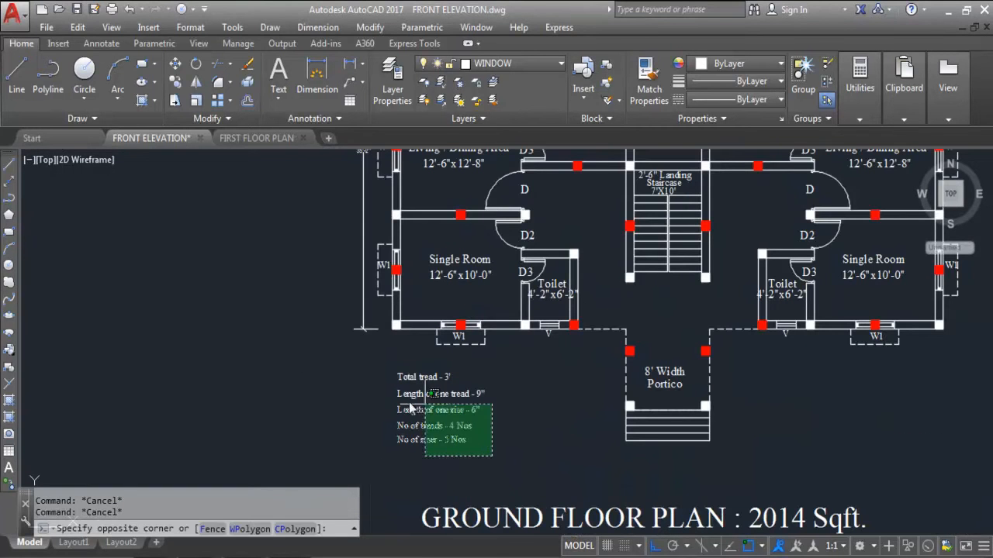
{"action": "left_click", "coordinate": [342, 366]}
{"action": "type", "text": "co"}
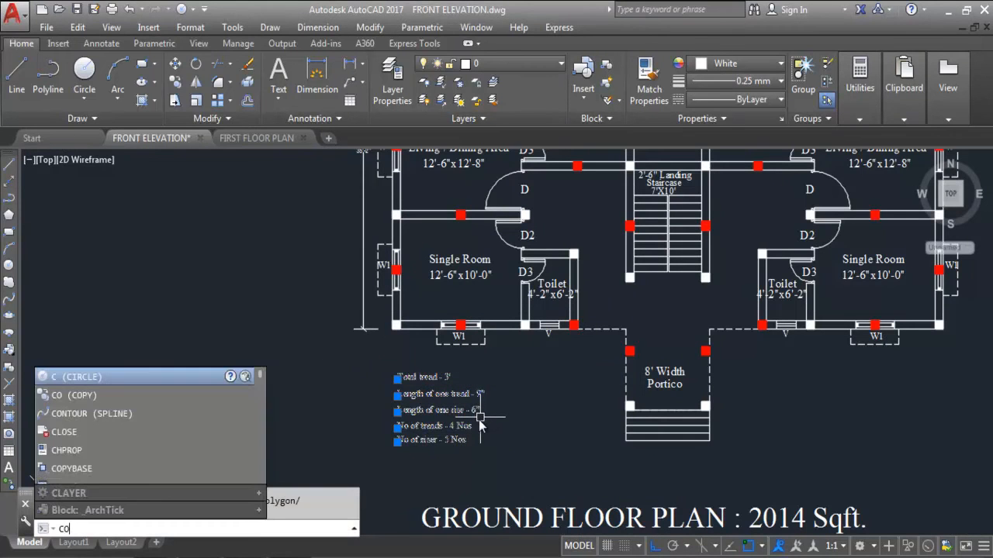
{"action": "key", "text": "Return"}
{"action": "left_click", "coordinate": [454, 438]}
{"action": "scroll", "coordinate": [481, 450], "scroll_direction": "down", "scroll_amount": 3}
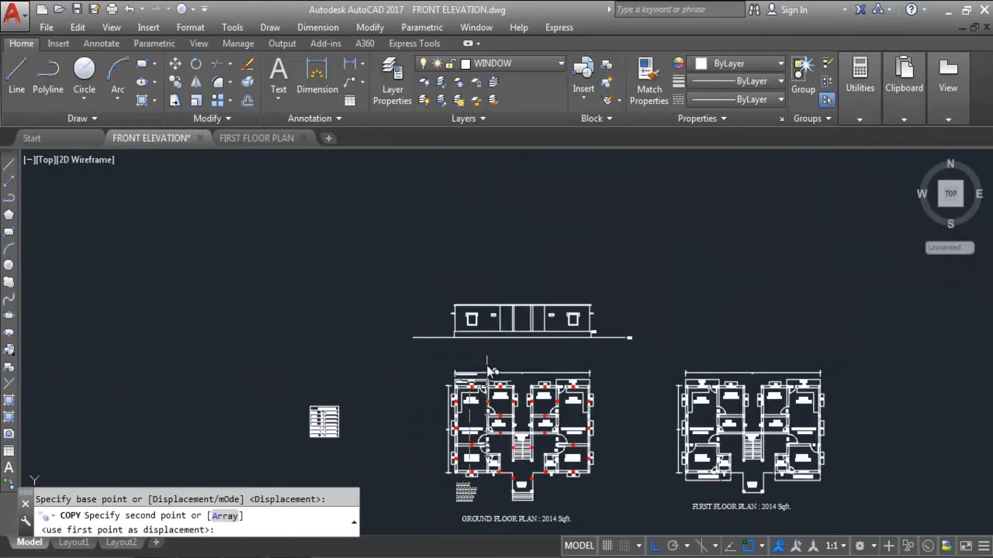
{"action": "scroll", "coordinate": [484, 361], "scroll_direction": "up", "scroll_amount": 5}
{"action": "key", "text": "Escape"}
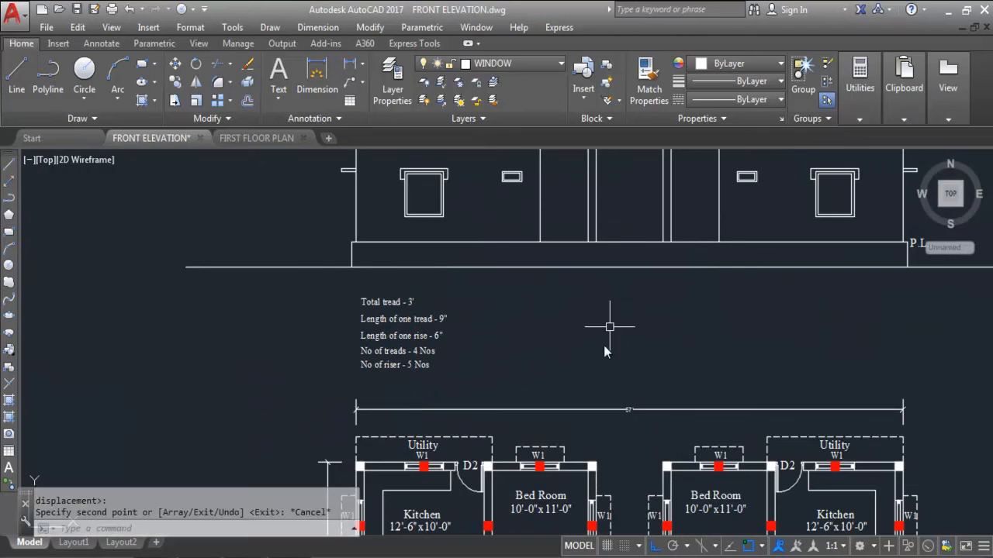
Measure the ground floor staircase's length with a linear dimension from the landing wall corner to the last tread line, without placing it.
{"action": "scroll", "coordinate": [598, 291], "scroll_direction": "down", "scroll_amount": 4}
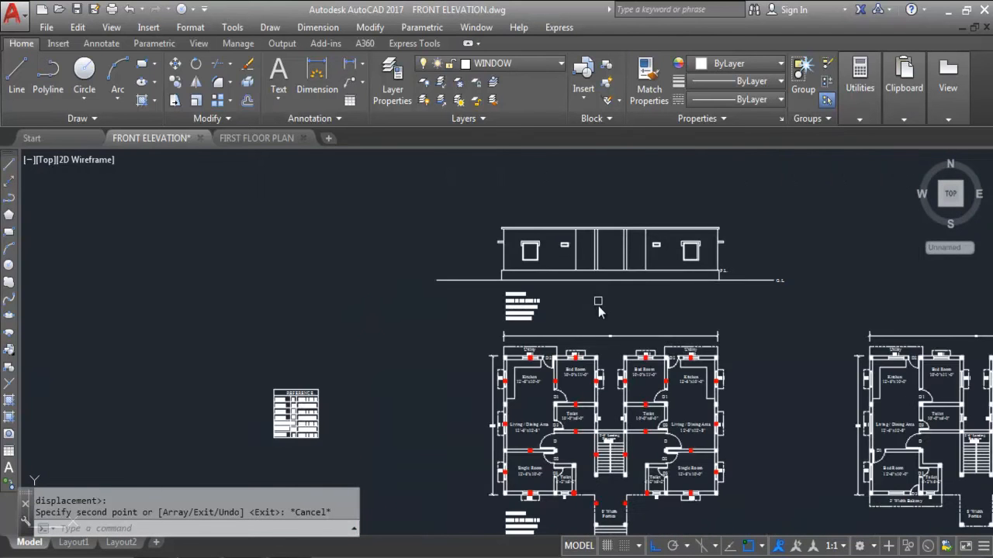
{"action": "scroll", "coordinate": [535, 328], "scroll_direction": "up", "scroll_amount": 6}
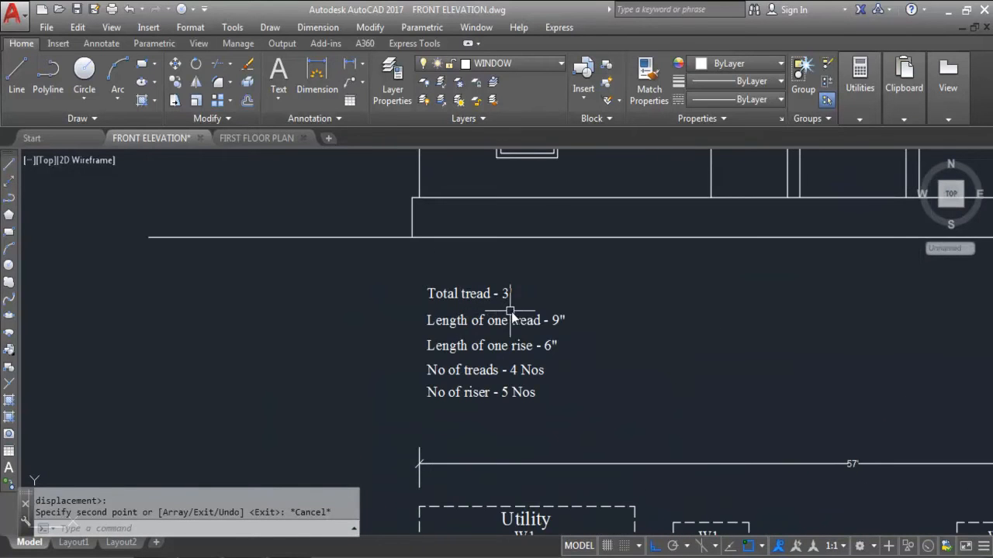
{"action": "scroll", "coordinate": [489, 259], "scroll_direction": "down", "scroll_amount": 4}
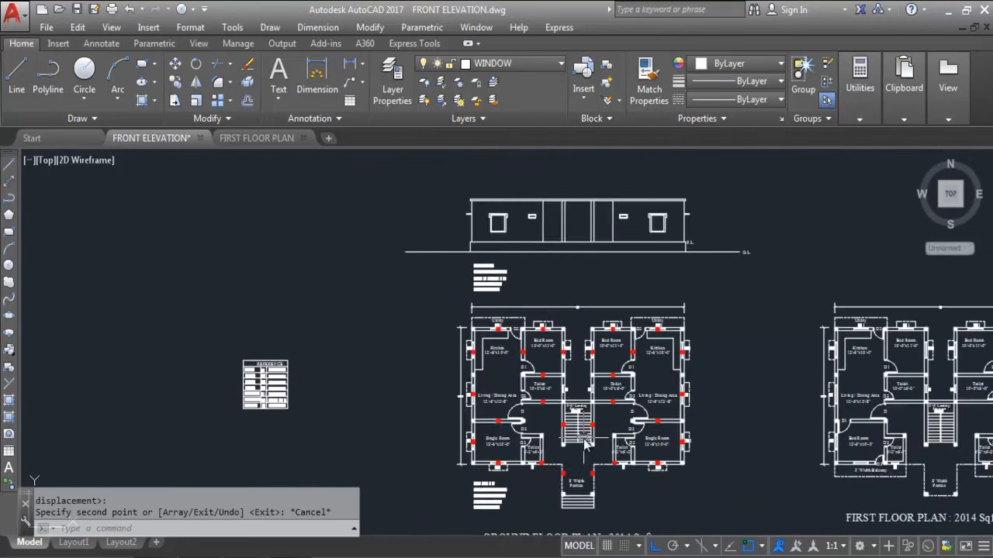
{"action": "scroll", "coordinate": [584, 439], "scroll_direction": "up", "scroll_amount": 5}
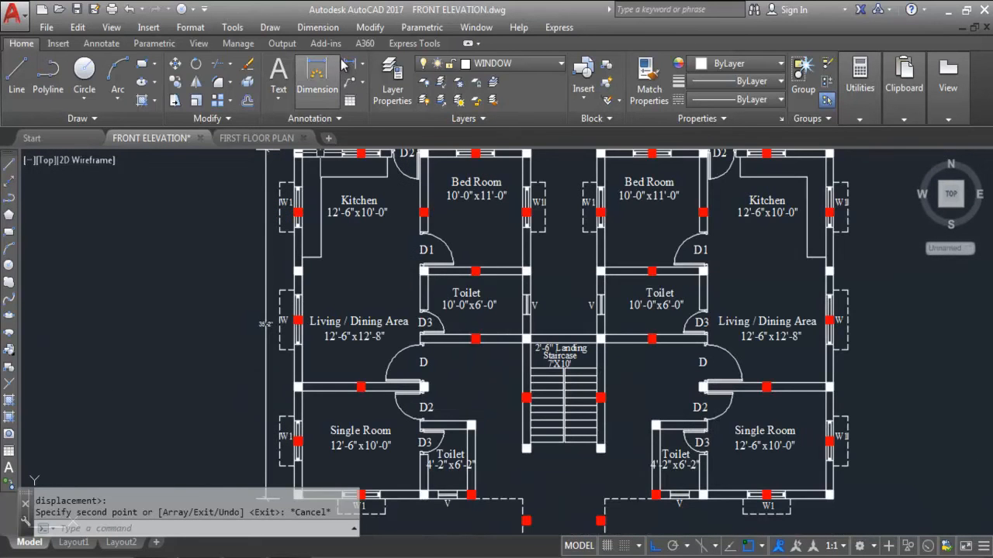
{"action": "left_click", "coordinate": [350, 63]}
{"action": "scroll", "coordinate": [549, 360], "scroll_direction": "up", "scroll_amount": 5}
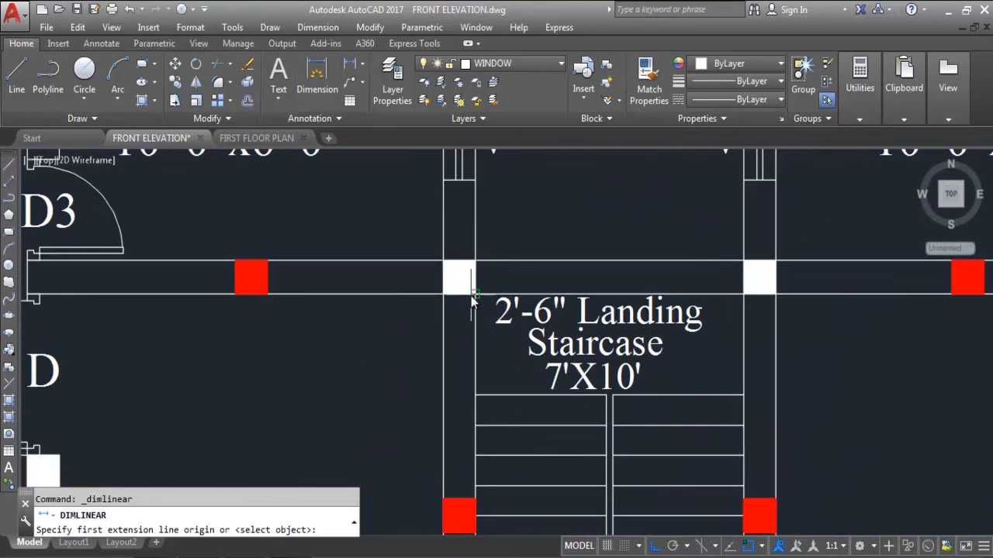
{"action": "left_click", "coordinate": [471, 295]}
{"action": "scroll", "coordinate": [471, 295], "scroll_direction": "down", "scroll_amount": 3}
{"action": "scroll", "coordinate": [474, 450], "scroll_direction": "up", "scroll_amount": 3}
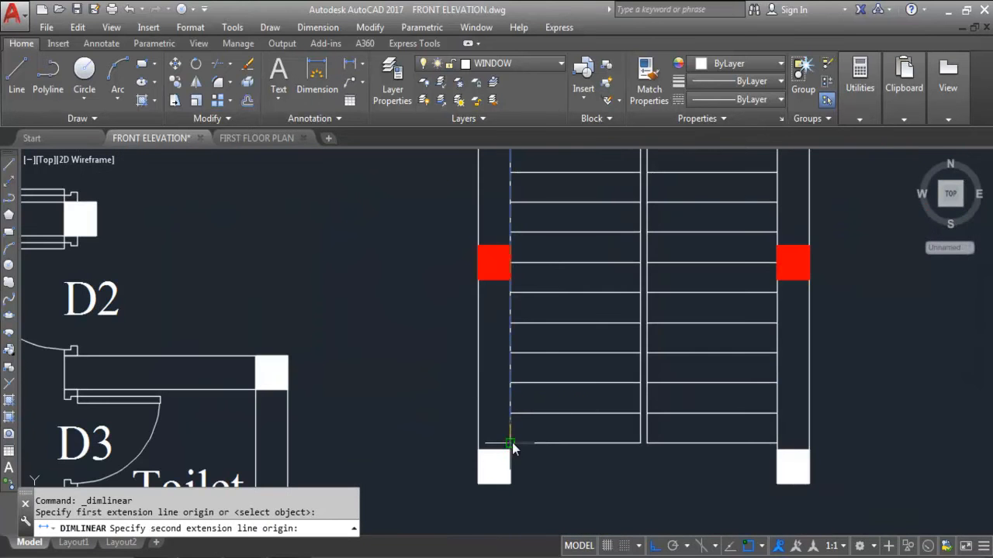
{"action": "left_click", "coordinate": [509, 443]}
{"action": "scroll", "coordinate": [515, 365], "scroll_direction": "down", "scroll_amount": 3}
{"action": "scroll", "coordinate": [519, 363], "scroll_direction": "up", "scroll_amount": 3}
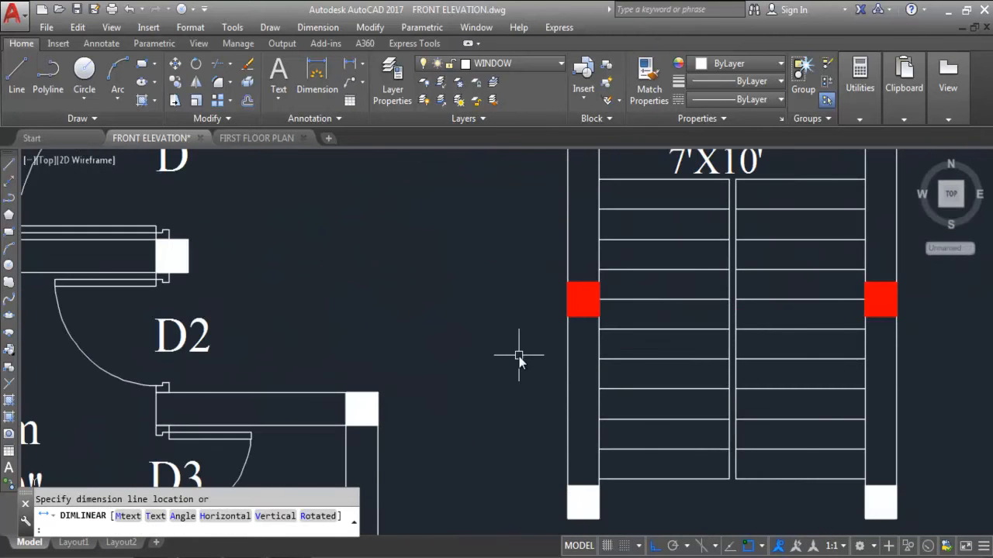
{"action": "key", "text": "Escape"}
Change the copied total tread note below the elevation to read "Total tread - 10'".
{"action": "scroll", "coordinate": [499, 445], "scroll_direction": "down", "scroll_amount": 5}
{"action": "scroll", "coordinate": [411, 272], "scroll_direction": "up", "scroll_amount": 5}
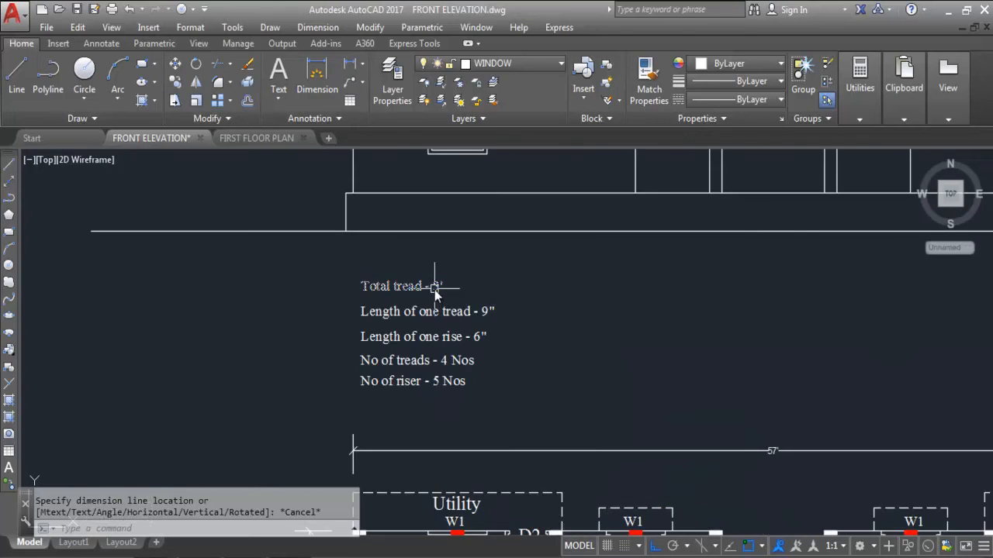
{"action": "left_click", "coordinate": [434, 290]}
{"action": "double_click", "coordinate": [437, 291]}
{"action": "scroll", "coordinate": [440, 290], "scroll_direction": "up", "scroll_amount": 3}
{"action": "left_click", "coordinate": [439, 285]}
{"action": "key", "text": "BackSpace"}
{"action": "type", "text": "1"}
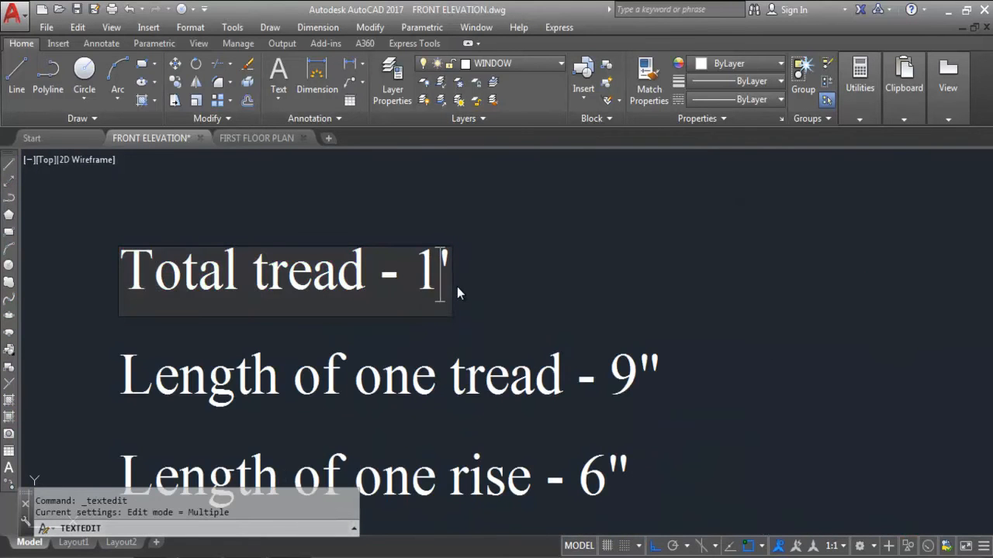
{"action": "type", "text": "0"}
{"action": "left_click", "coordinate": [565, 310]}
{"action": "scroll", "coordinate": [555, 201], "scroll_direction": "down", "scroll_amount": 4}
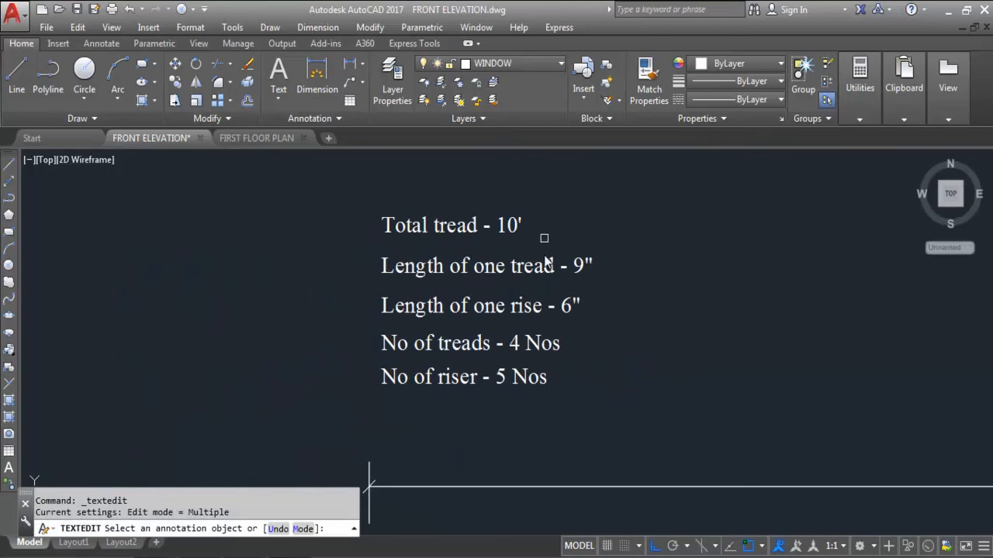
Change the copied tread count note to read "No of treads (1 Flight) - 10 Nos".
{"action": "scroll", "coordinate": [613, 260], "scroll_direction": "up", "scroll_amount": 2}
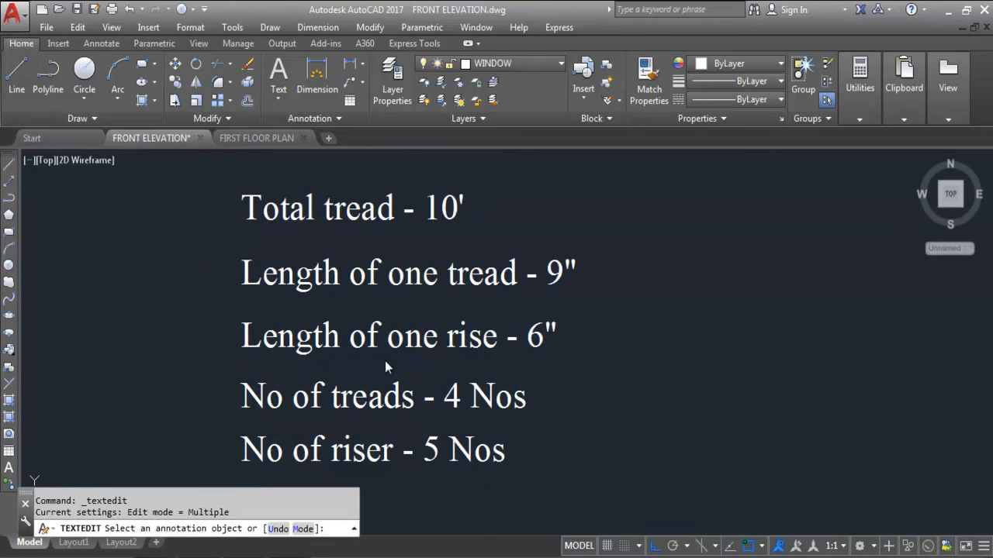
{"action": "scroll", "coordinate": [548, 332], "scroll_direction": "down", "scroll_amount": 1}
{"action": "scroll", "coordinate": [426, 355], "scroll_direction": "up", "scroll_amount": 1}
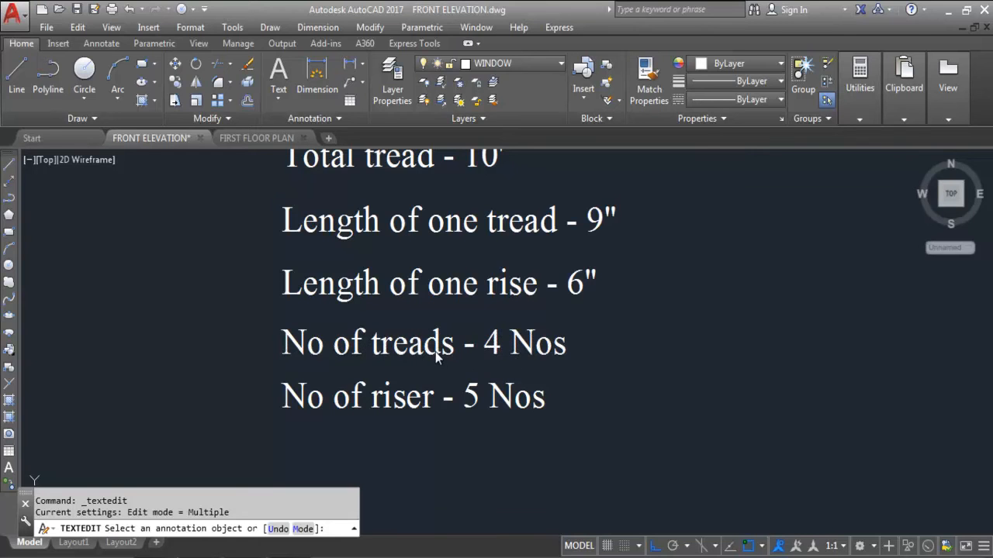
{"action": "left_click", "coordinate": [439, 360]}
{"action": "left_click", "coordinate": [454, 356]}
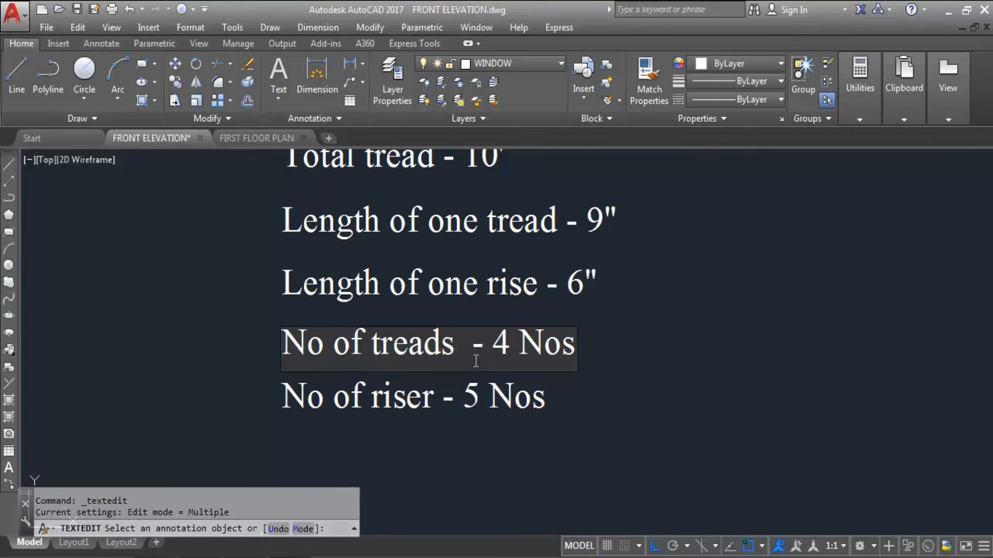
{"action": "type", "text": "("}
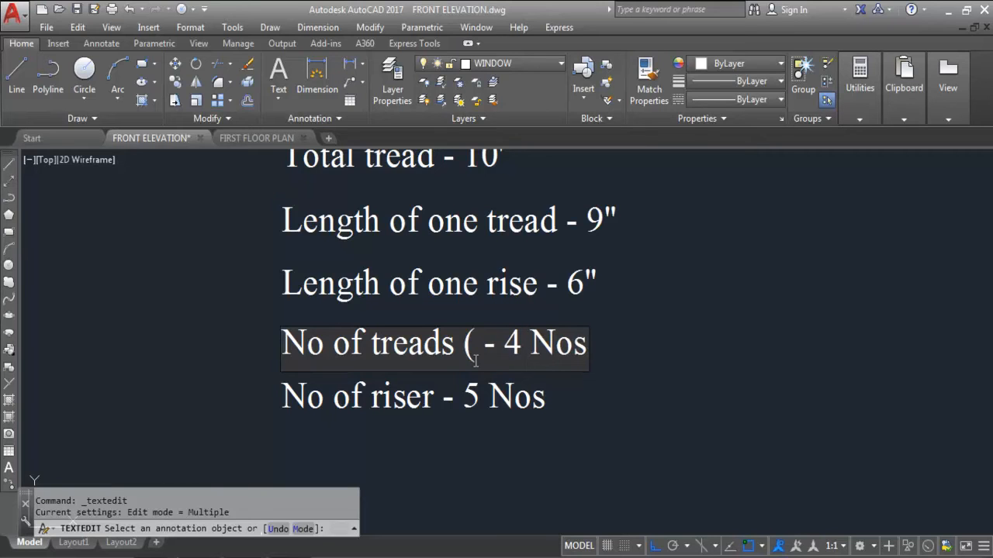
{"action": "type", "text": "1 F"}
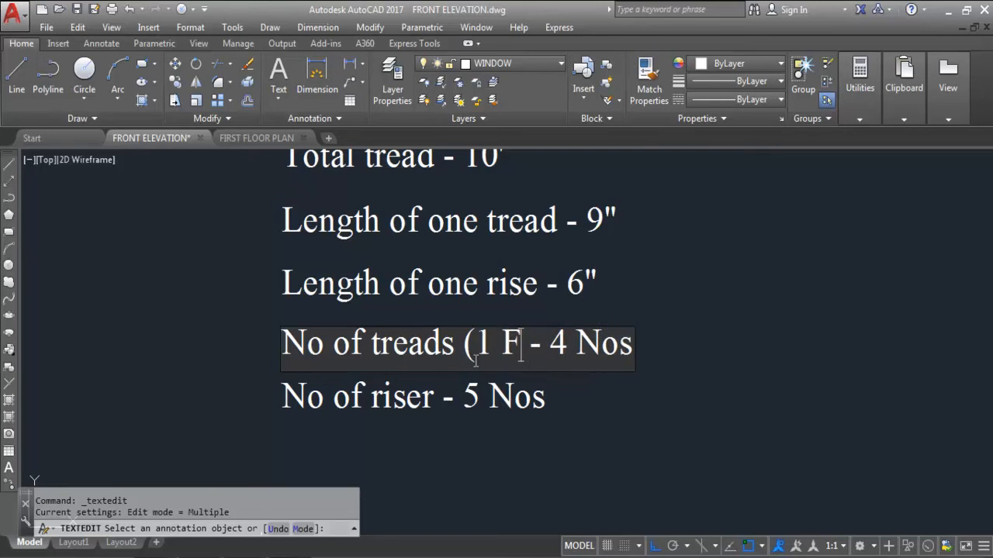
{"action": "key", "text": "Caps_Lock"}
{"action": "type", "text": "light"}
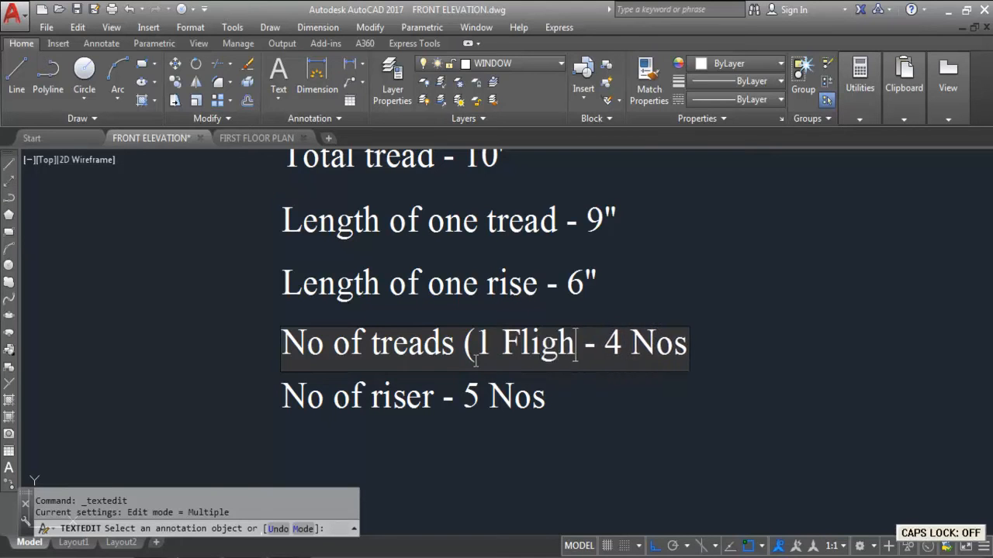
{"action": "type", "text": ")"}
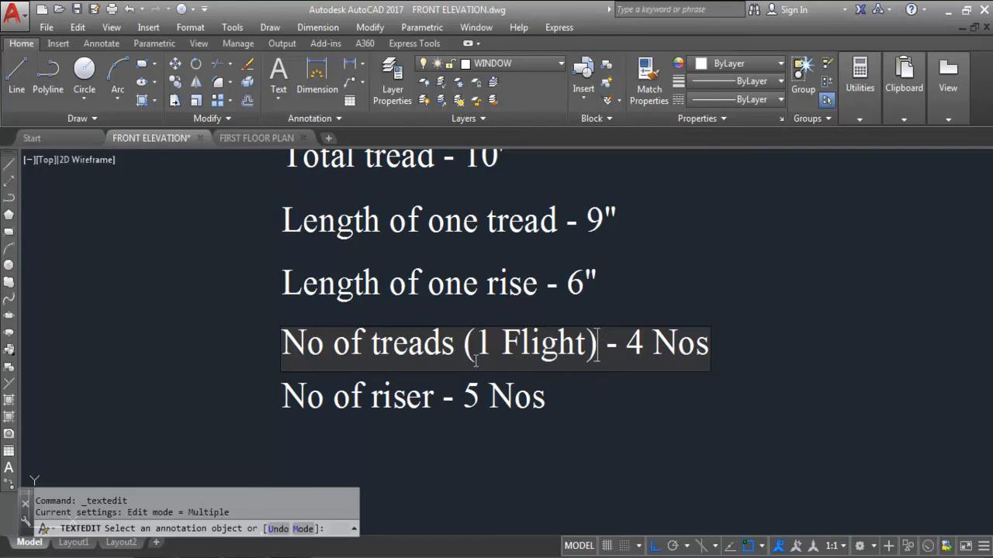
{"action": "left_click_drag", "start_coordinate": [644, 339], "coordinate": [619, 341]}
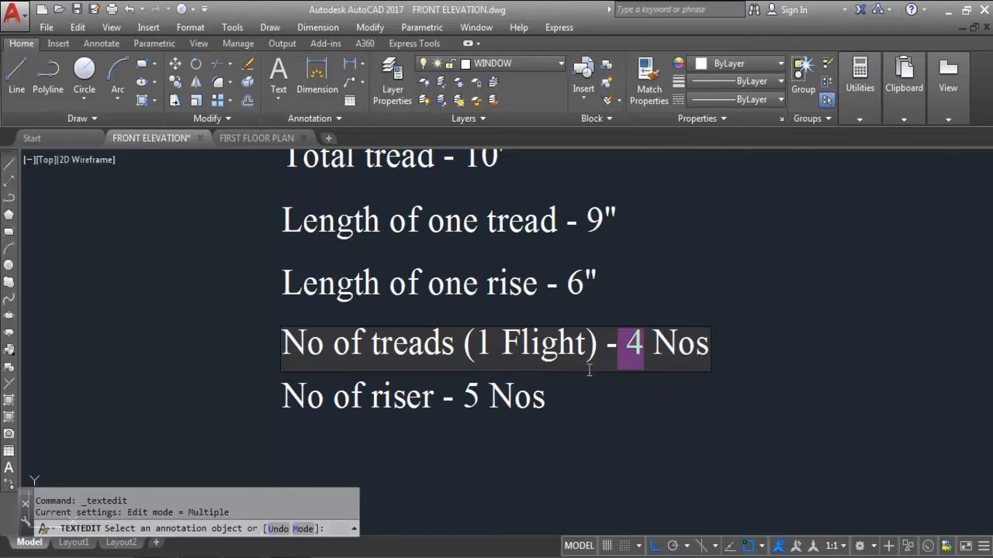
{"action": "key", "text": "Delete"}
{"action": "type", "text": "10"}
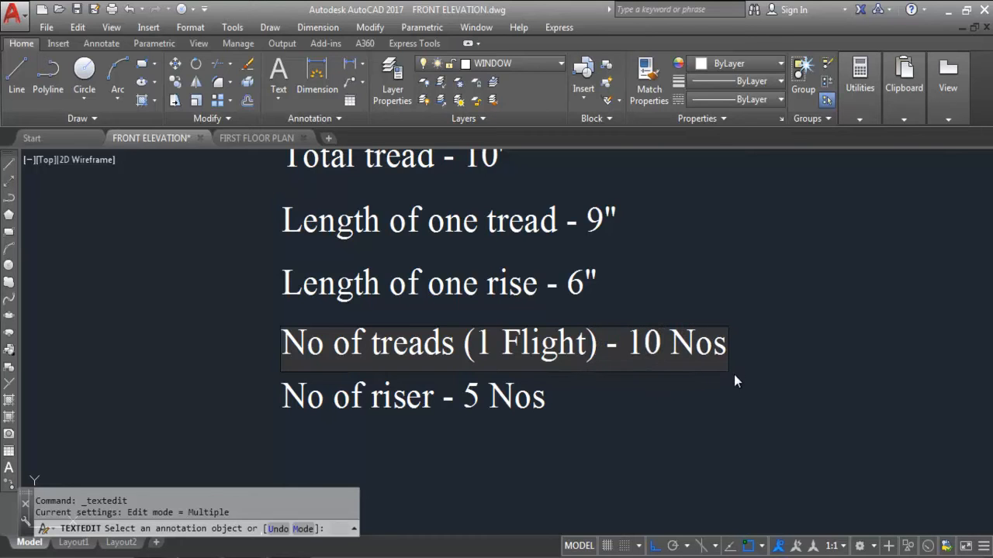
{"action": "left_click", "coordinate": [638, 403]}
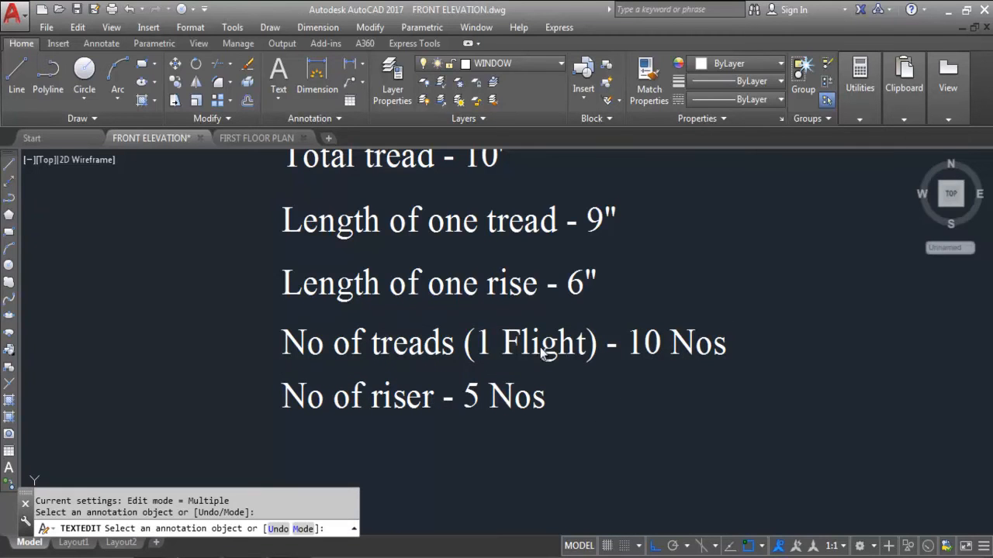
Reopen the copied tread count note and select its "(1 Flight)" text.
{"action": "left_click", "coordinate": [599, 353]}
{"action": "left_click", "coordinate": [597, 351]}
{"action": "left_click", "coordinate": [596, 324]}
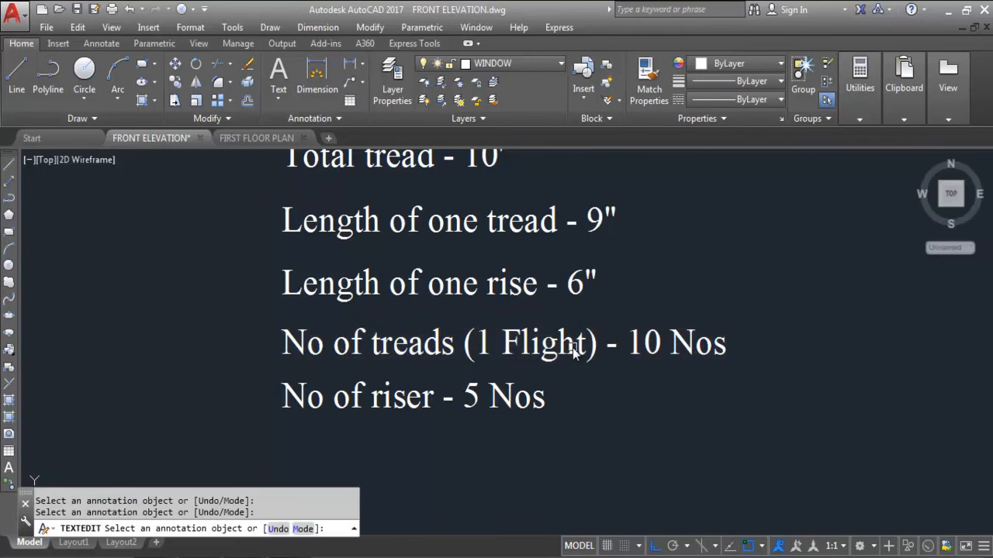
{"action": "left_click", "coordinate": [590, 353]}
{"action": "left_click", "coordinate": [598, 352]}
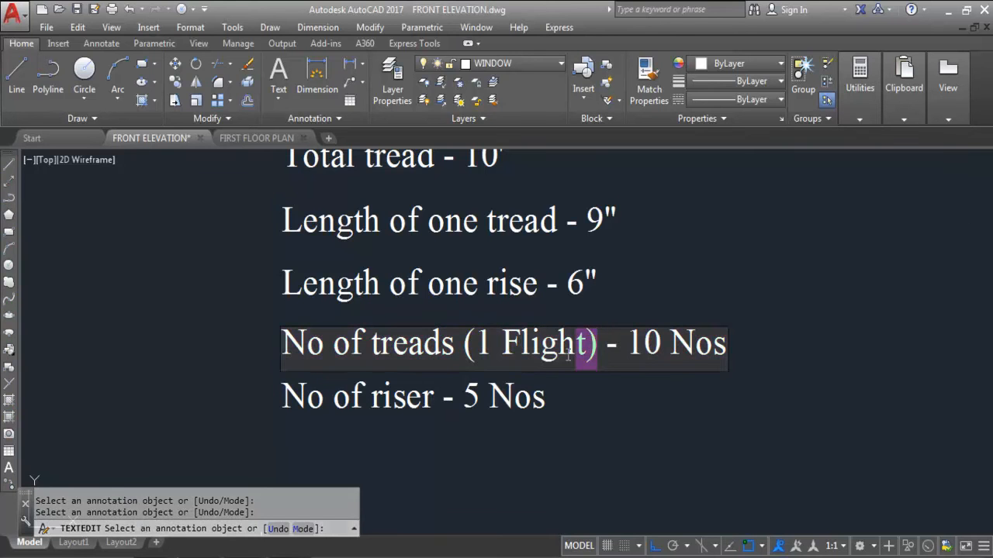
Copy "(1 Flight)" from the treads note into the riser note and set the riser count to 11.
{"action": "left_click_drag", "start_coordinate": [597, 353], "coordinate": [460, 353]}
{"action": "key", "text": "ctrl+c"}
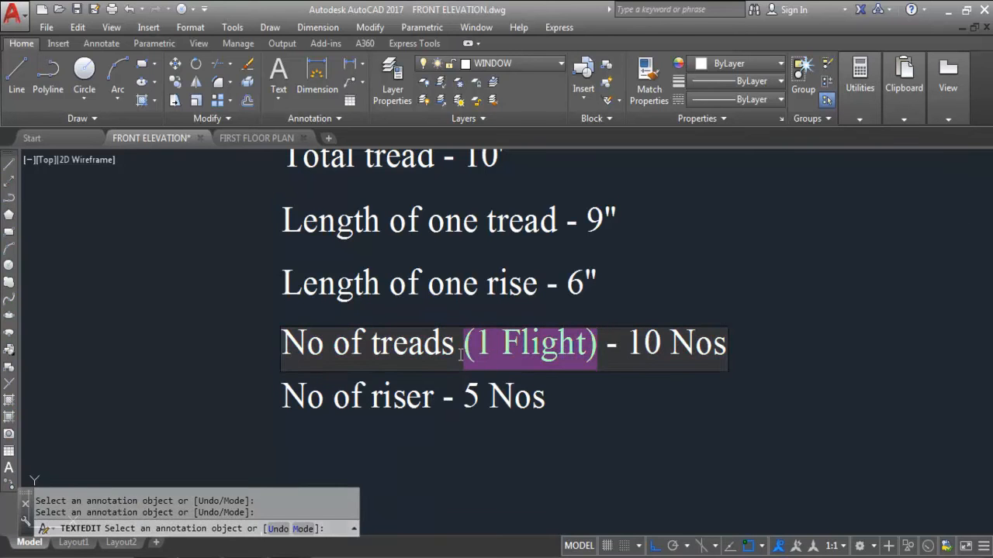
{"action": "left_click", "coordinate": [487, 392]}
{"action": "left_click", "coordinate": [431, 410]}
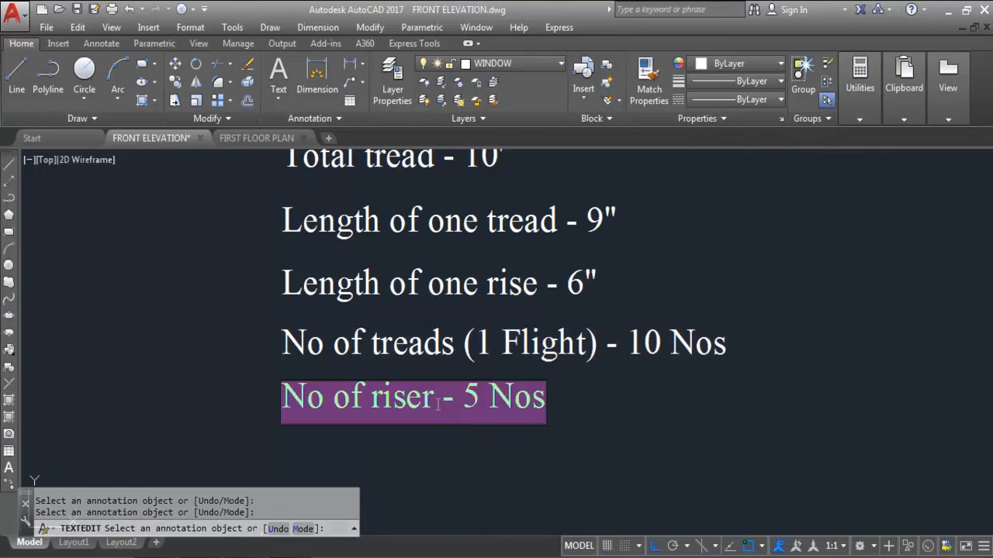
{"action": "left_click", "coordinate": [446, 417]}
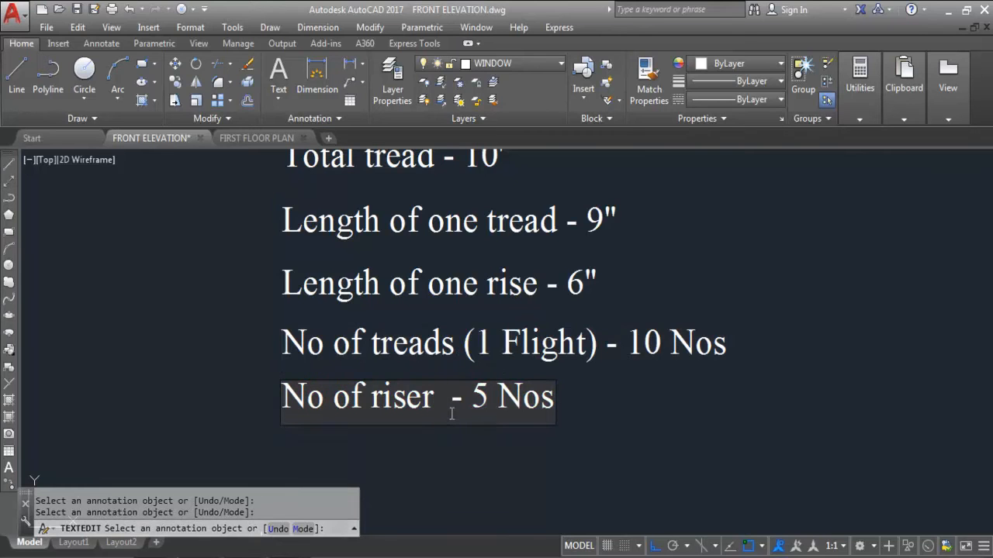
{"action": "key", "text": "ctrl+v"}
{"action": "mouse_move", "coordinate": [617, 399]}
{"action": "left_mouse_down"}
{"action": "mouse_move", "coordinate": [597, 403]}
{"action": "mouse_move", "coordinate": [611, 407]}
{"action": "left_mouse_up"}
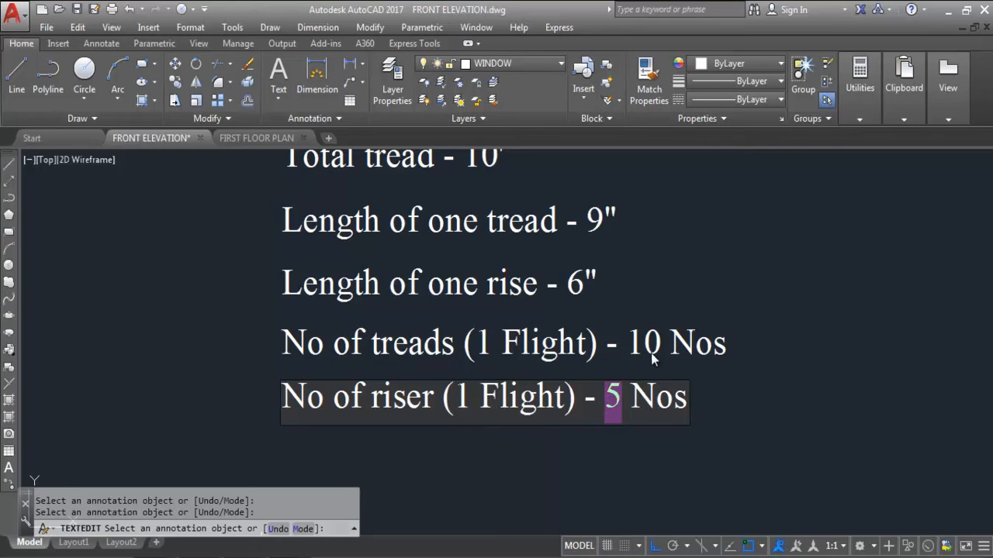
{"action": "type", "text": "11"}
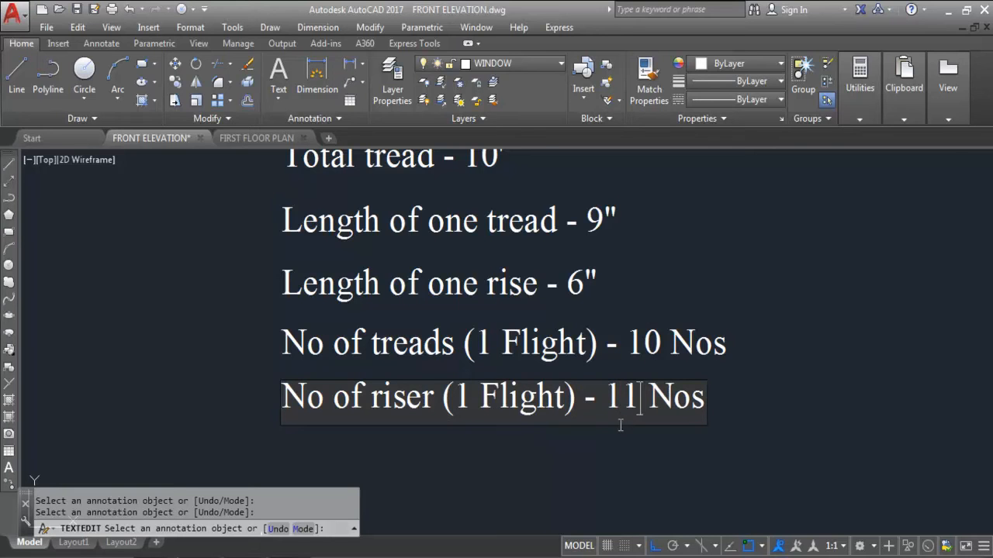
{"action": "left_click", "coordinate": [833, 460]}
{"action": "key", "text": "Escape"}
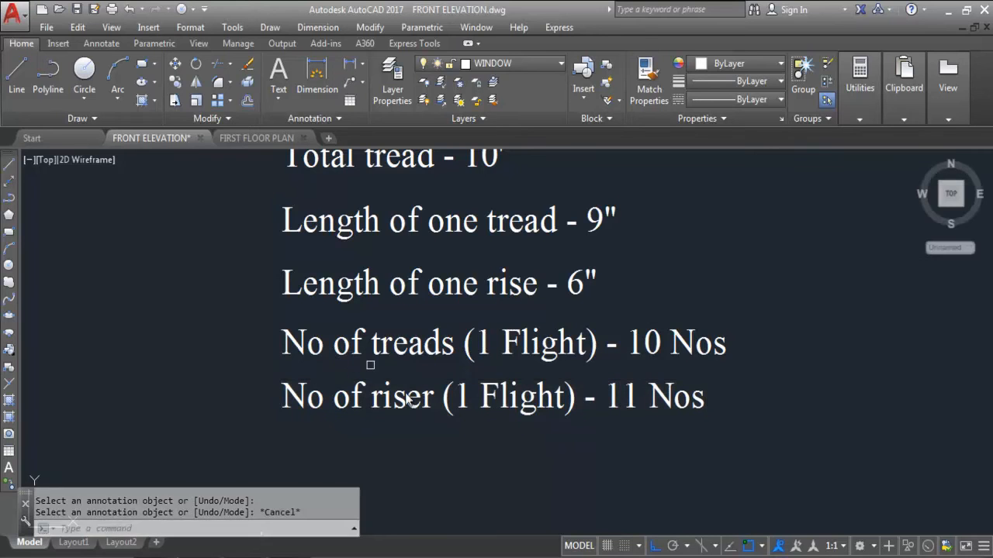
Review the tread and riser notes together with the front elevation above them.
{"action": "scroll", "coordinate": [409, 307], "scroll_direction": "down", "scroll_amount": 1}
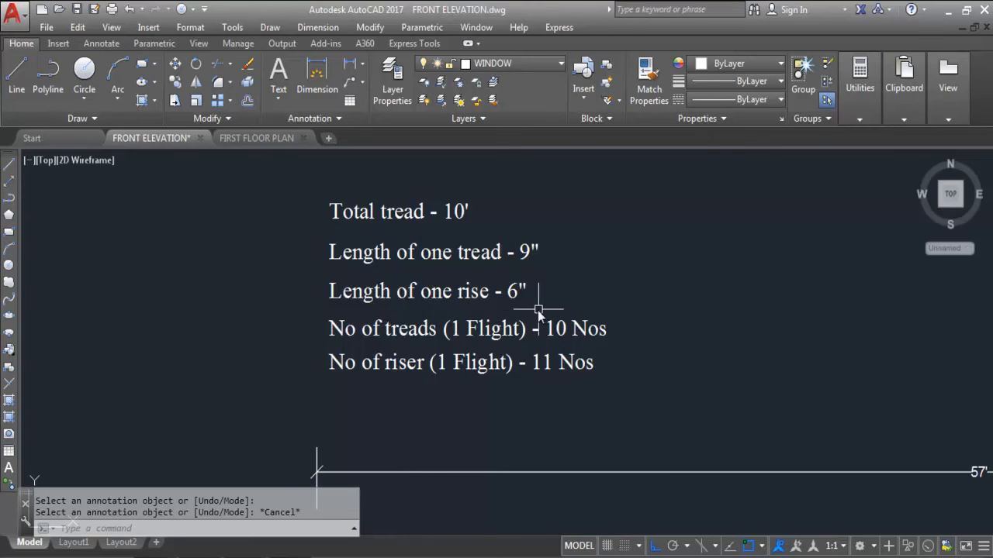
{"action": "scroll", "coordinate": [500, 309], "scroll_direction": "down", "scroll_amount": 2}
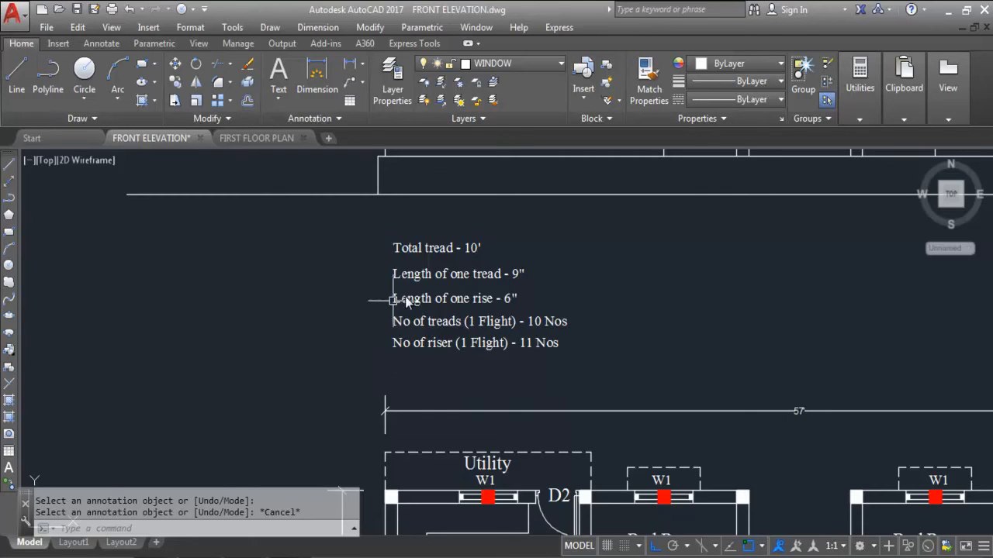
{"action": "scroll", "coordinate": [358, 334], "scroll_direction": "down", "scroll_amount": 4}
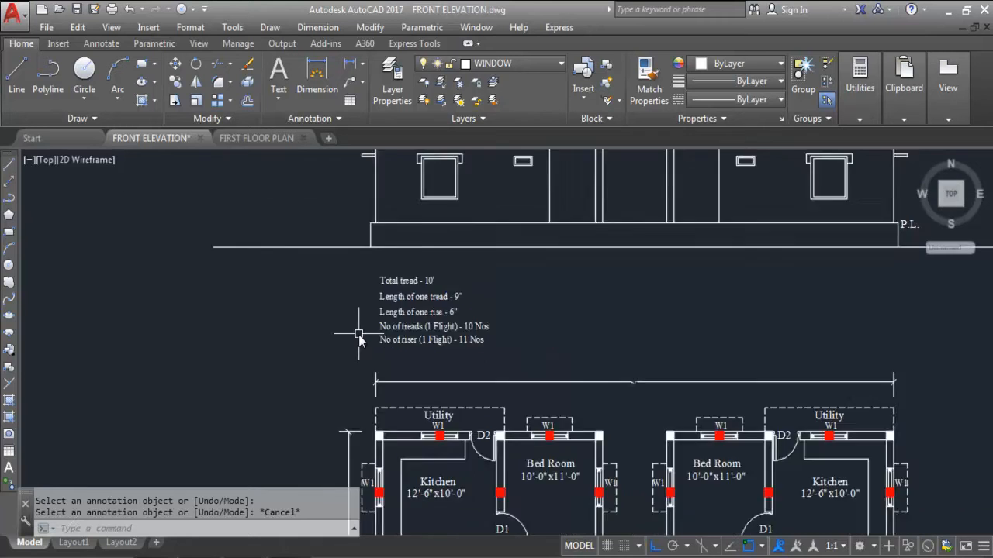
{"action": "scroll", "coordinate": [517, 226], "scroll_direction": "up", "scroll_amount": 1}
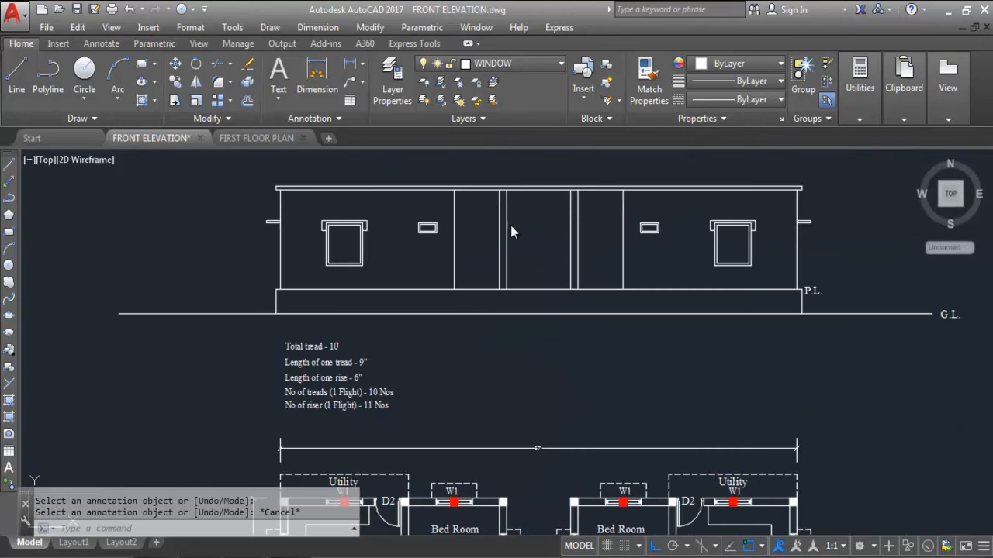
{"action": "scroll", "coordinate": [335, 388], "scroll_direction": "up", "scroll_amount": 3}
{"action": "scroll", "coordinate": [373, 383], "scroll_direction": "down", "scroll_amount": 3}
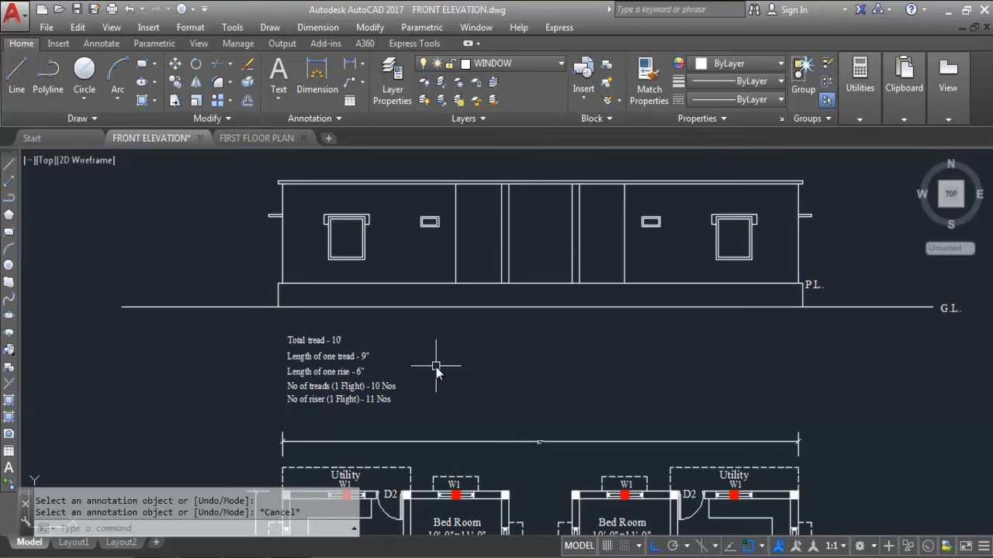
{"action": "key", "text": "Escape"}
{"action": "key", "text": "Escape"}
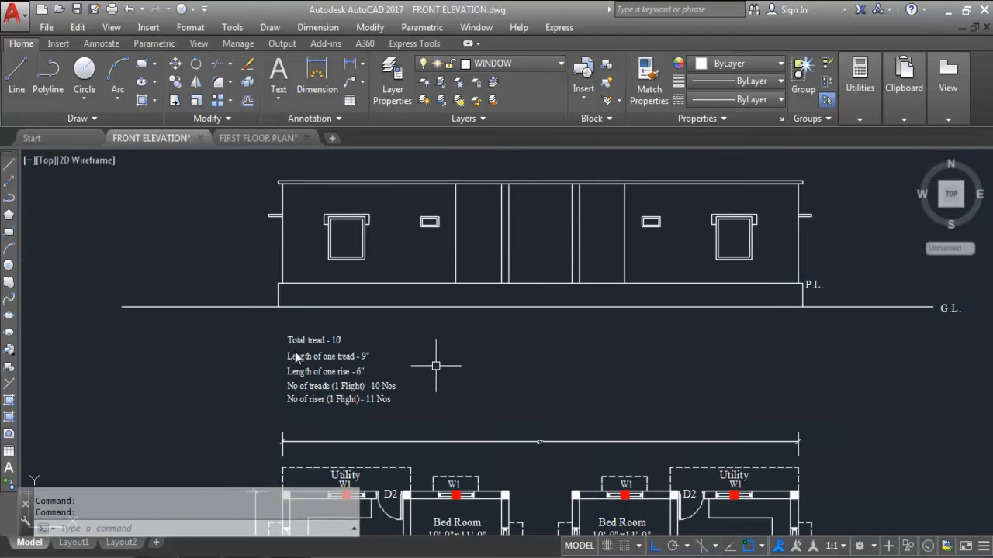
Examine the steps of the staircase's left flight in the ground floor plan against the tread and riser notes.
{"action": "scroll", "coordinate": [436, 367], "scroll_direction": "down", "scroll_amount": 4}
{"action": "scroll", "coordinate": [454, 434], "scroll_direction": "up", "scroll_amount": 5}
{"action": "scroll", "coordinate": [477, 416], "scroll_direction": "up", "scroll_amount": 2}
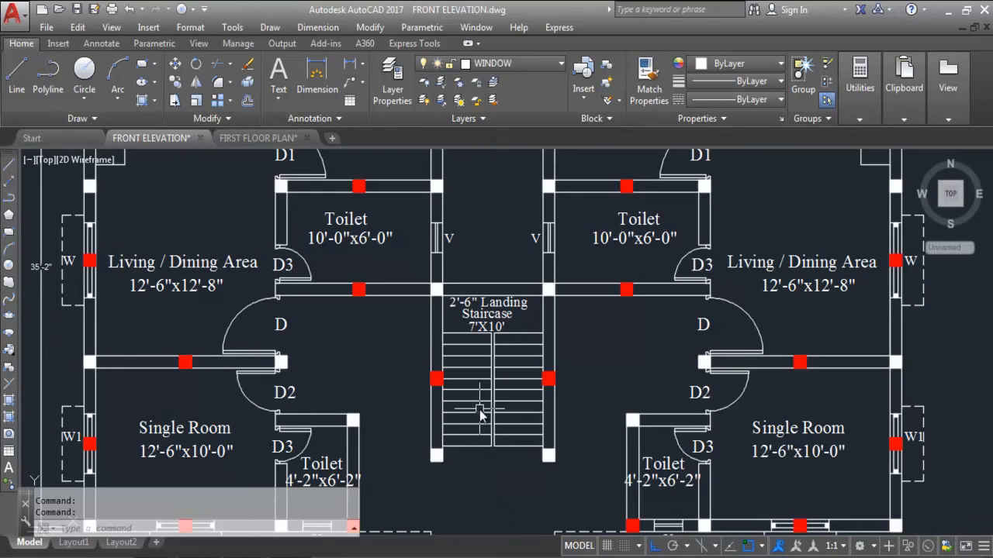
{"action": "left_click", "coordinate": [479, 463]}
{"action": "left_click", "coordinate": [468, 343]}
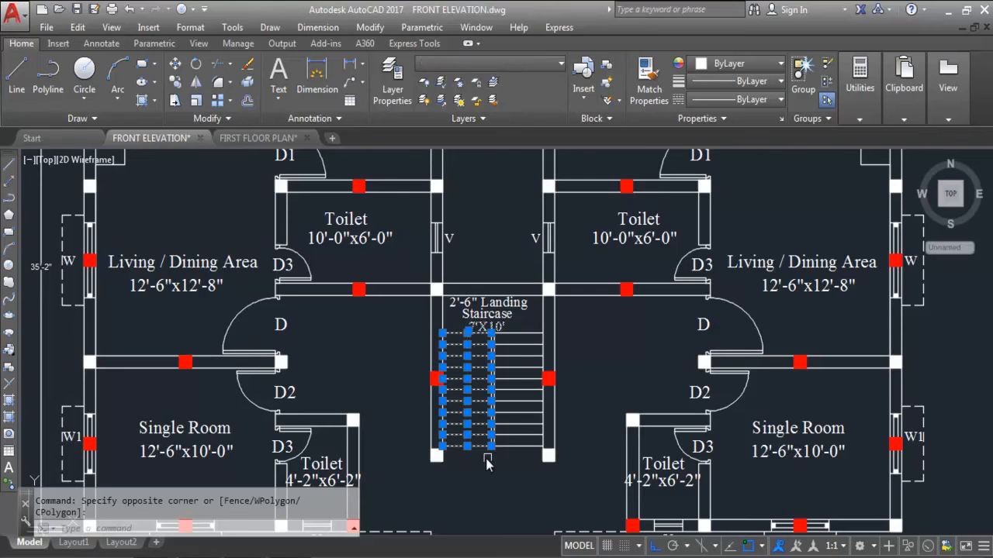
{"action": "key", "text": "Escape"}
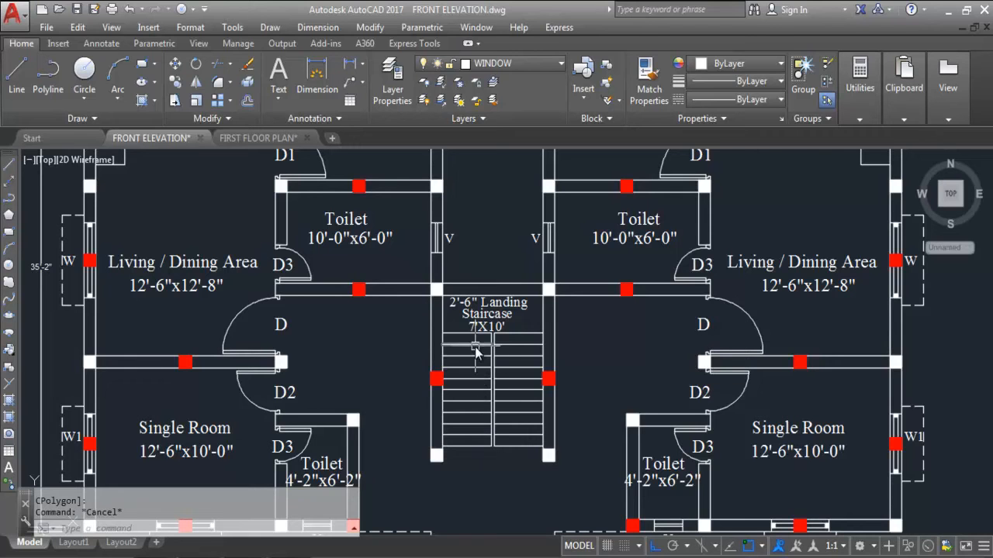
{"action": "scroll", "coordinate": [448, 446], "scroll_direction": "up", "scroll_amount": 2}
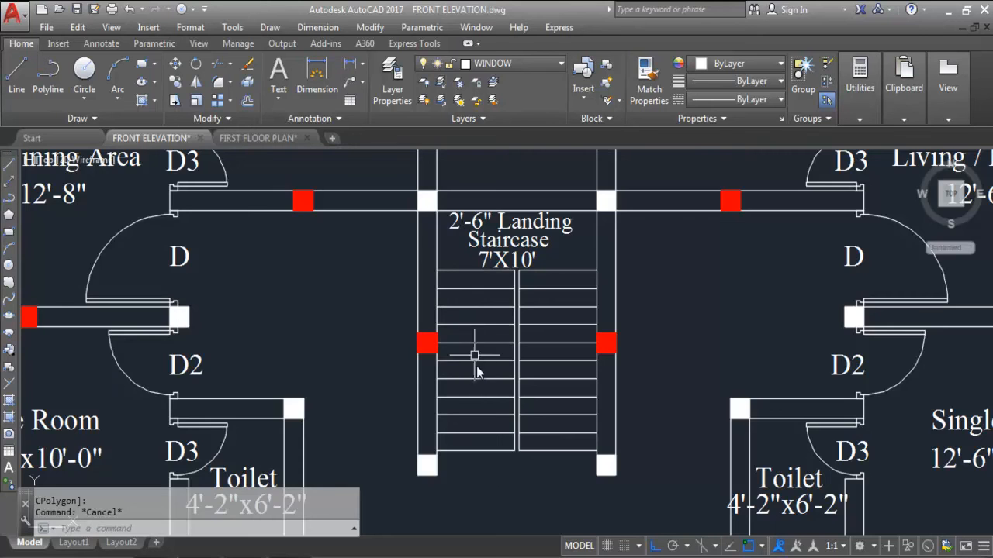
{"action": "scroll", "coordinate": [473, 359], "scroll_direction": "down", "scroll_amount": 8}
{"action": "scroll", "coordinate": [517, 215], "scroll_direction": "up", "scroll_amount": 2}
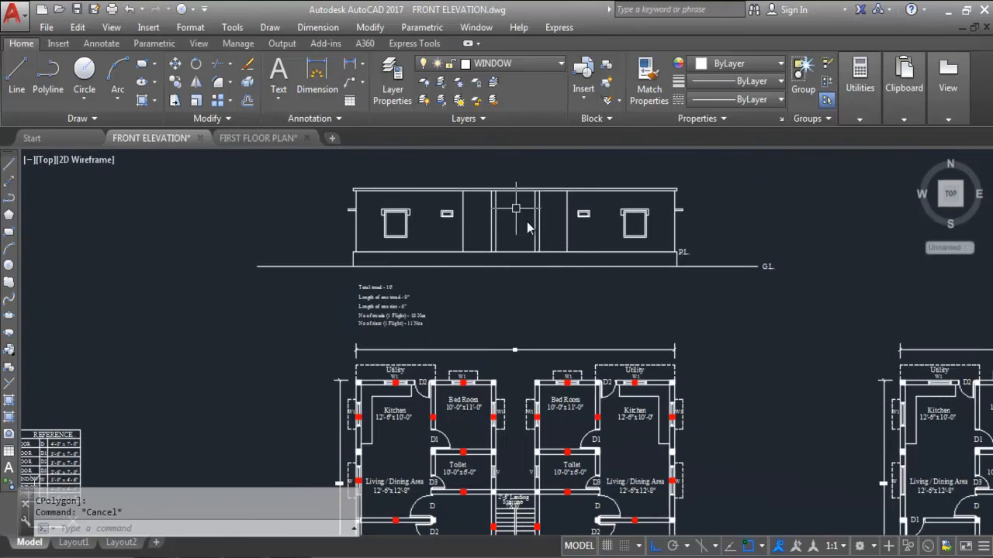
{"action": "scroll", "coordinate": [408, 308], "scroll_direction": "up", "scroll_amount": 4}
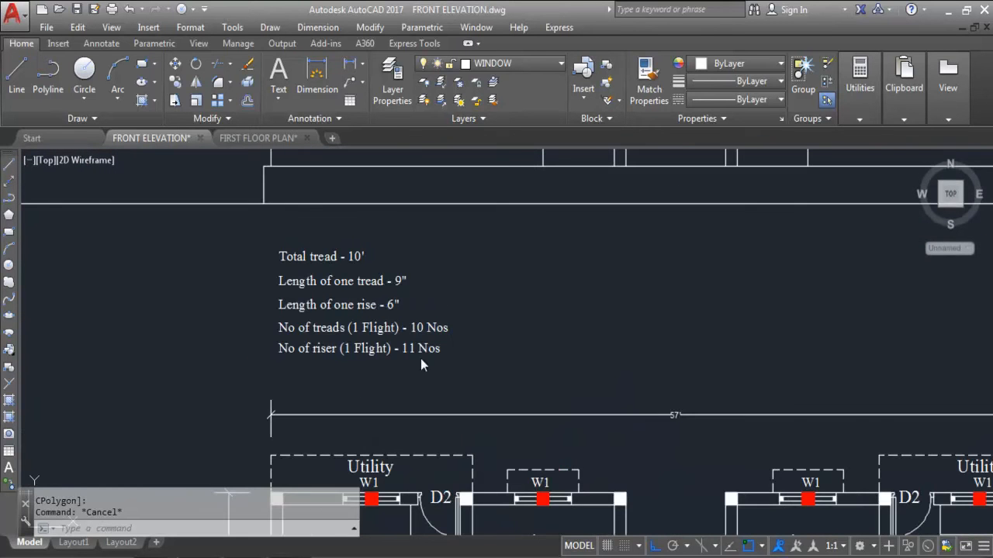
{"action": "scroll", "coordinate": [394, 284], "scroll_direction": "down", "scroll_amount": 5}
{"action": "scroll", "coordinate": [552, 496], "scroll_direction": "up", "scroll_amount": 2}
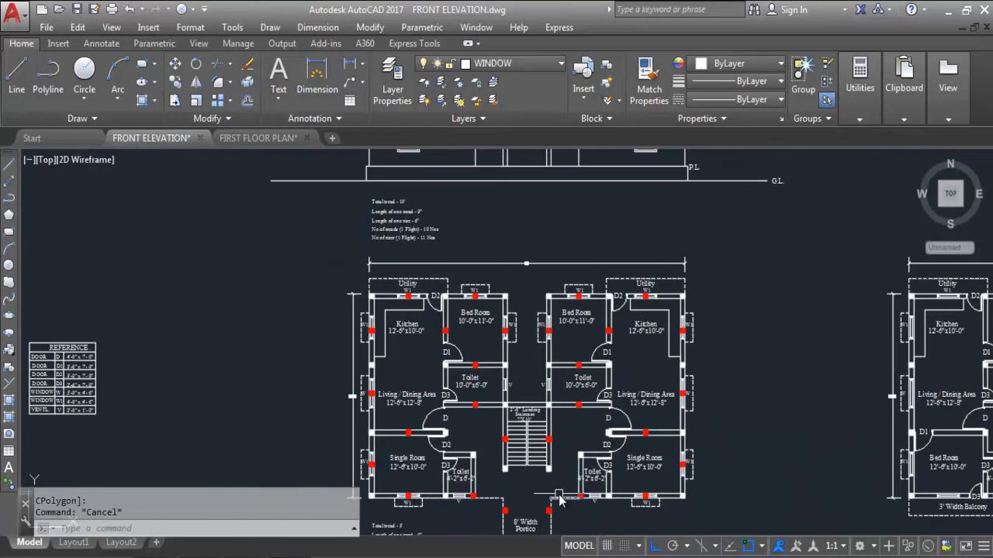
Make STAIR STEPS the current layer and draw vertical construction lines through the inner lower corners of both stair flights in the ground floor plan.
{"action": "left_click", "coordinate": [516, 68]}
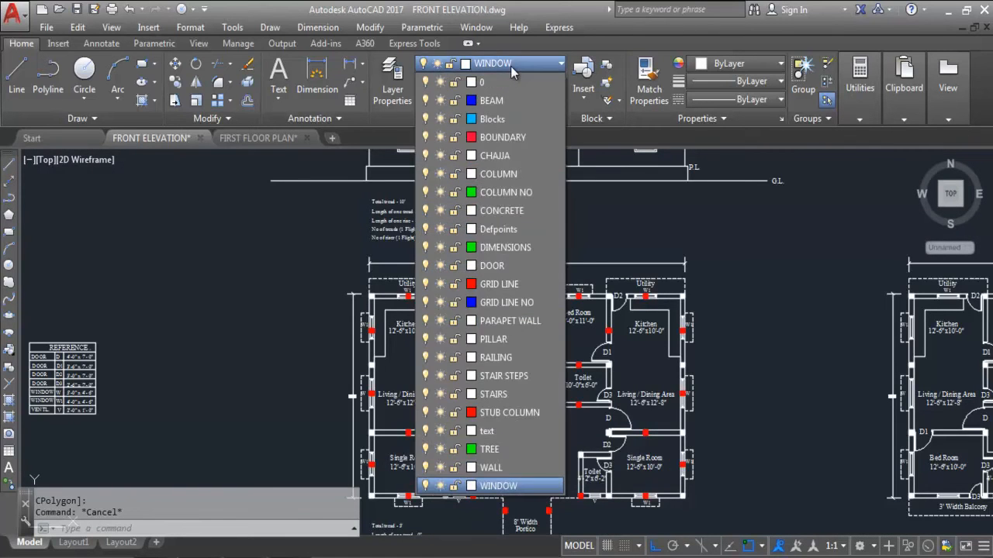
{"action": "left_click", "coordinate": [516, 378]}
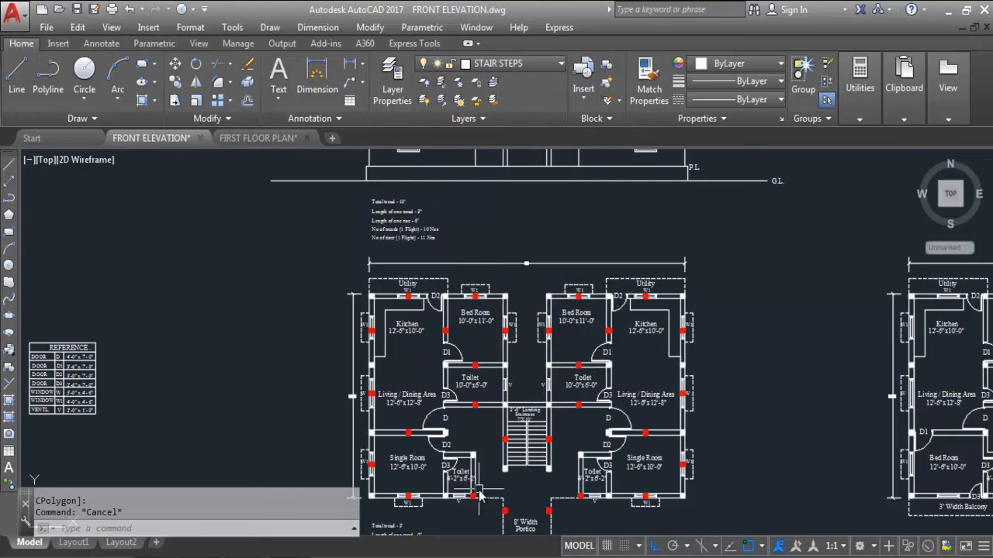
{"action": "scroll", "coordinate": [549, 488], "scroll_direction": "up", "scroll_amount": 2}
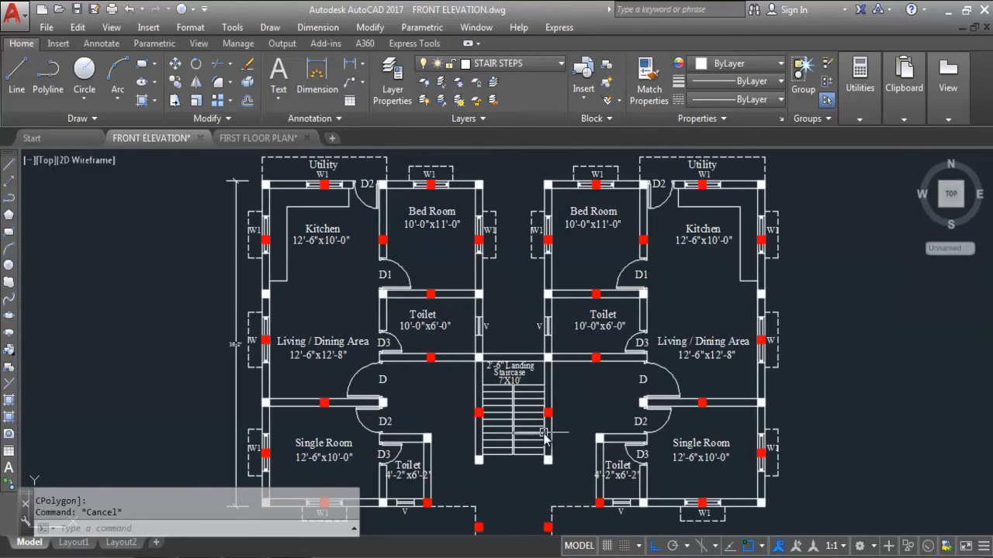
{"action": "type", "text": "XL"}
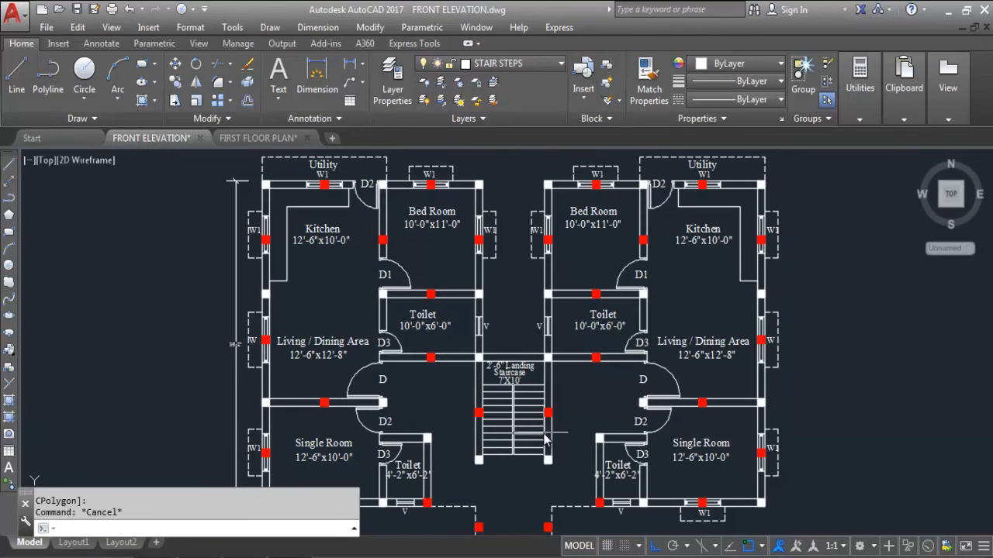
{"action": "key", "text": "Return"}
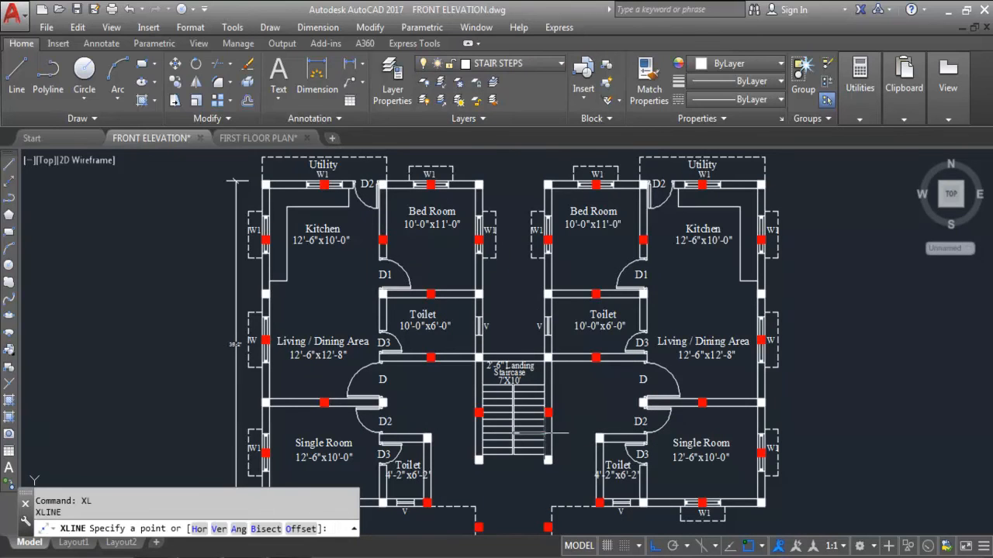
{"action": "left_click", "coordinate": [219, 530]}
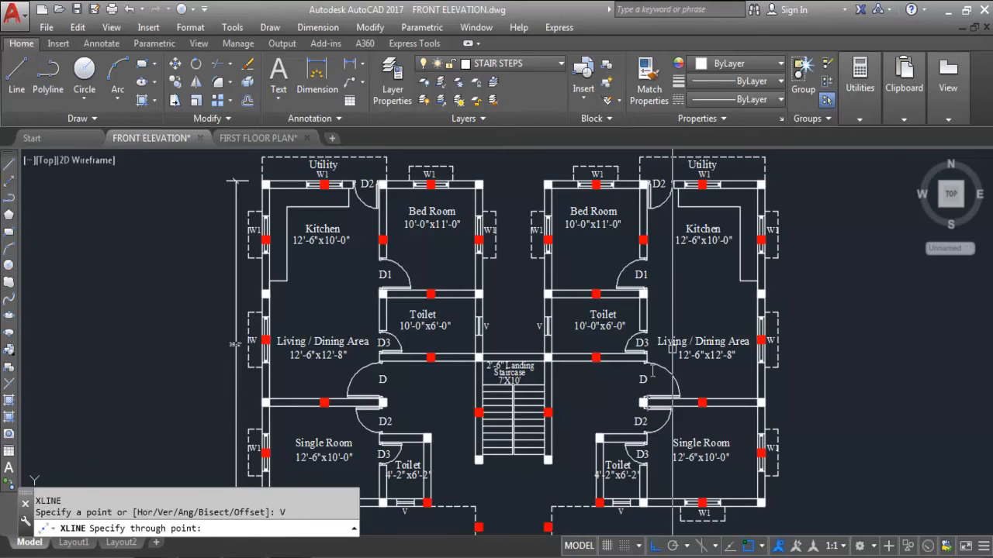
{"action": "scroll", "coordinate": [497, 388], "scroll_direction": "up", "scroll_amount": 6}
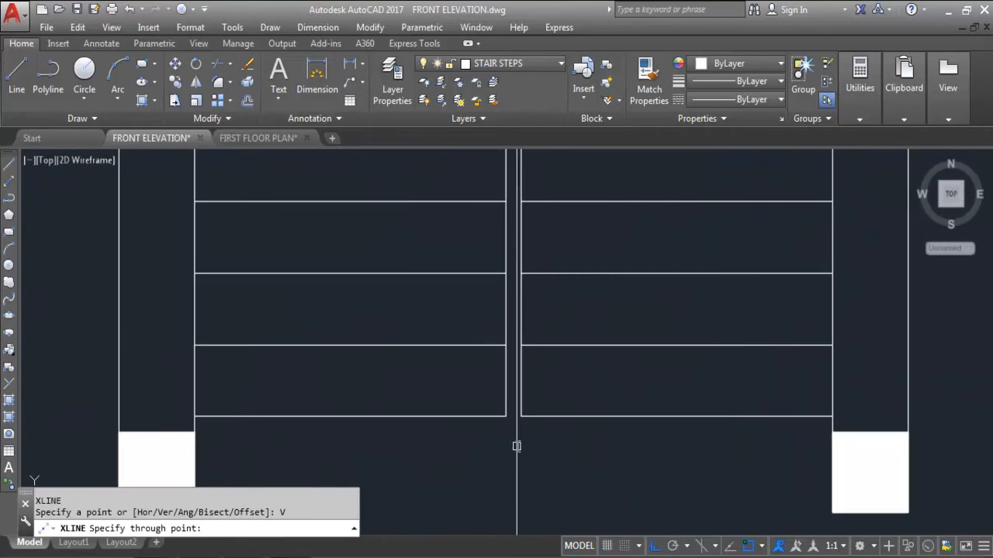
{"action": "left_click", "coordinate": [505, 416]}
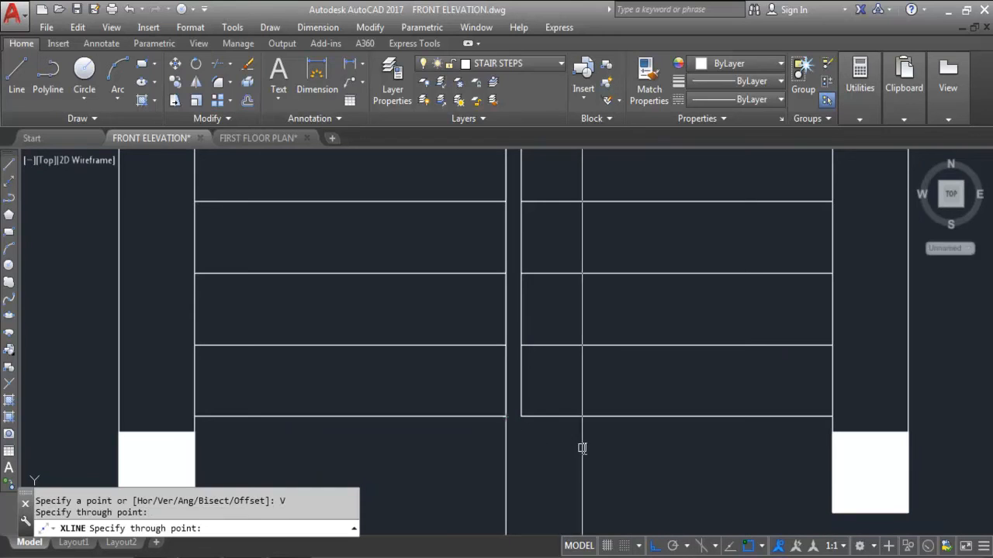
{"action": "left_click", "coordinate": [521, 418]}
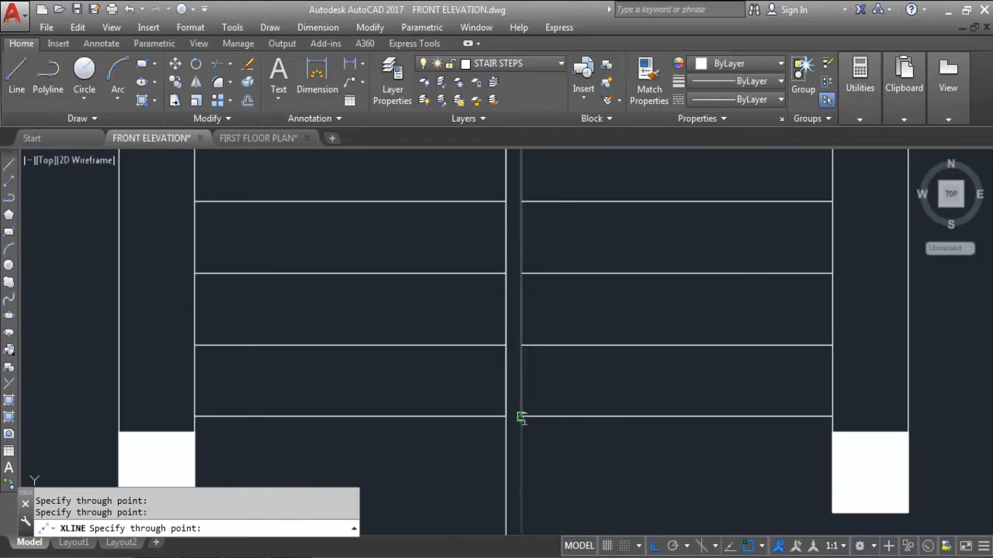
{"action": "scroll", "coordinate": [614, 450], "scroll_direction": "down", "scroll_amount": 4}
{"action": "scroll", "coordinate": [612, 451], "scroll_direction": "down", "scroll_amount": 5}
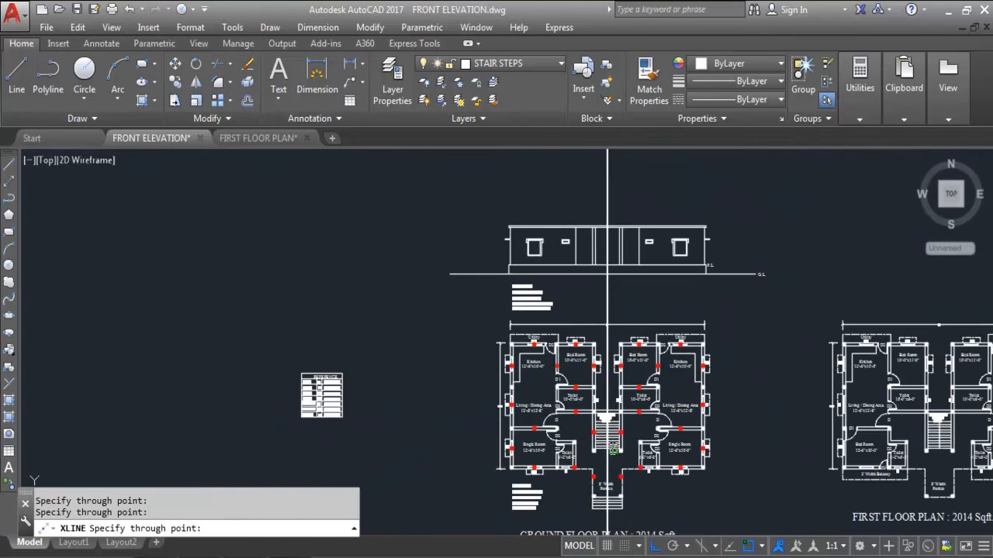
{"action": "scroll", "coordinate": [560, 326], "scroll_direction": "up", "scroll_amount": 8}
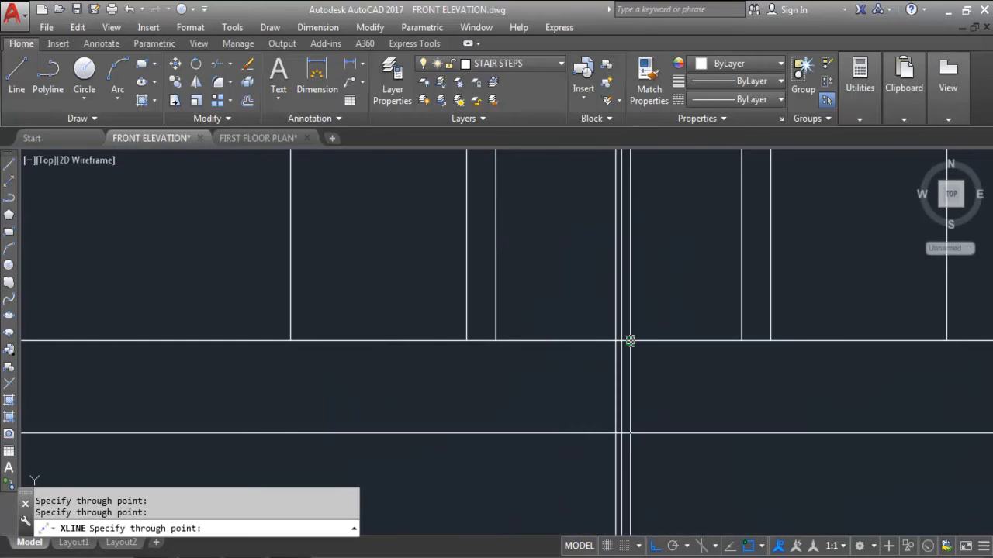
{"action": "key", "text": "Escape"}
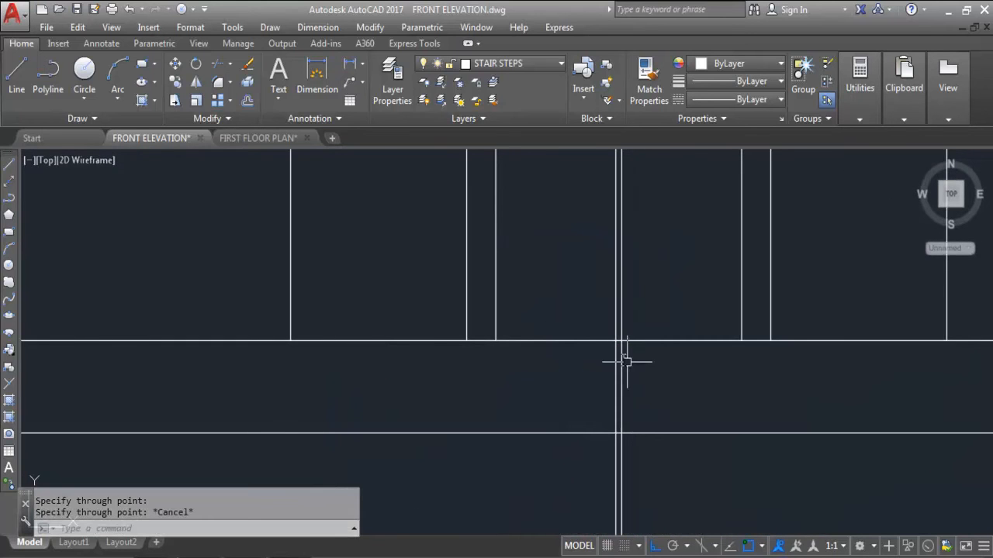
Offset the plinth-level line of the front elevation 6" upward as the first riser of the staircase.
{"action": "scroll", "coordinate": [572, 344], "scroll_direction": "down", "scroll_amount": 4}
{"action": "scroll", "coordinate": [425, 403], "scroll_direction": "up", "scroll_amount": 2}
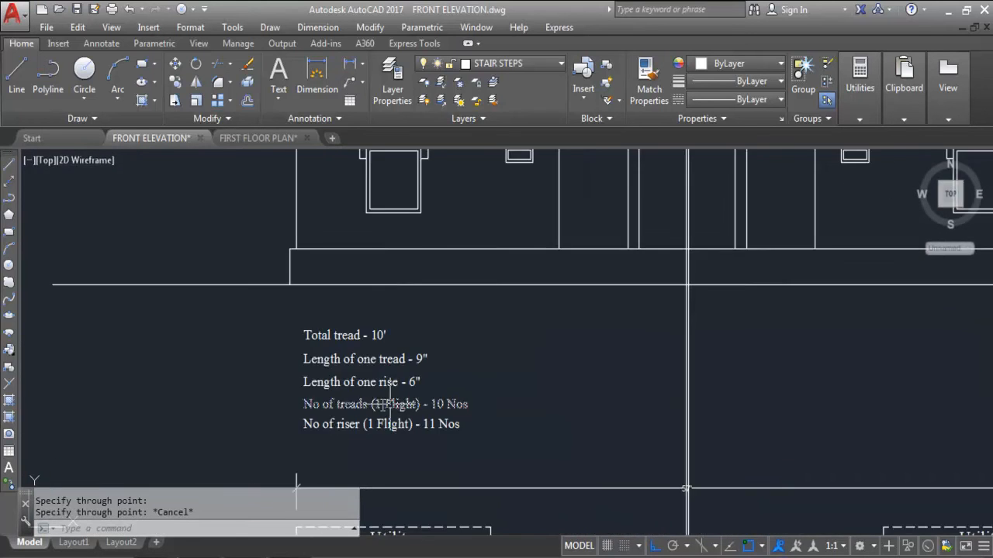
{"action": "scroll", "coordinate": [477, 431], "scroll_direction": "down", "scroll_amount": 2}
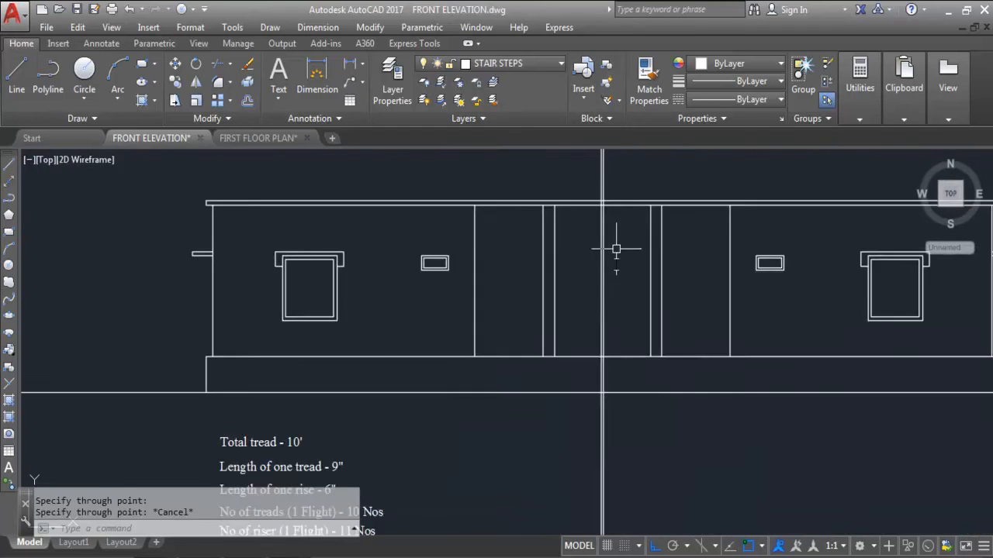
{"action": "scroll", "coordinate": [619, 267], "scroll_direction": "up", "scroll_amount": 4}
{"action": "scroll", "coordinate": [548, 419], "scroll_direction": "down", "scroll_amount": 2}
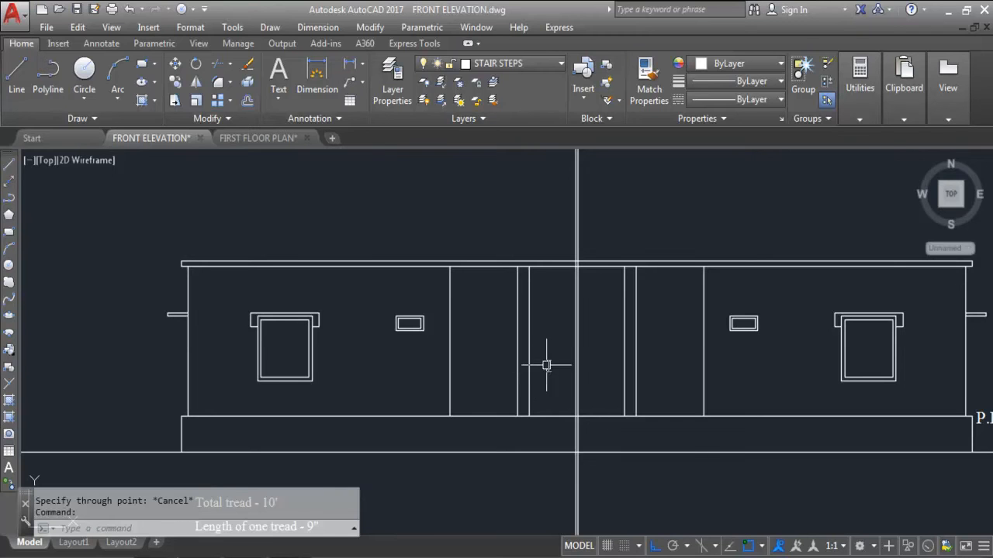
{"action": "scroll", "coordinate": [545, 405], "scroll_direction": "up", "scroll_amount": 2}
{"action": "type", "text": "o"}
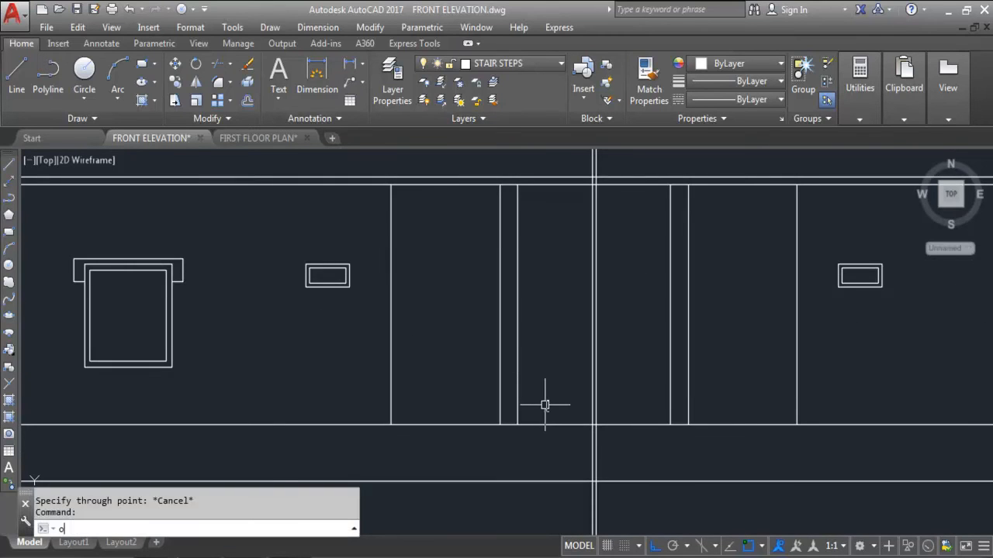
{"action": "key", "text": "Return"}
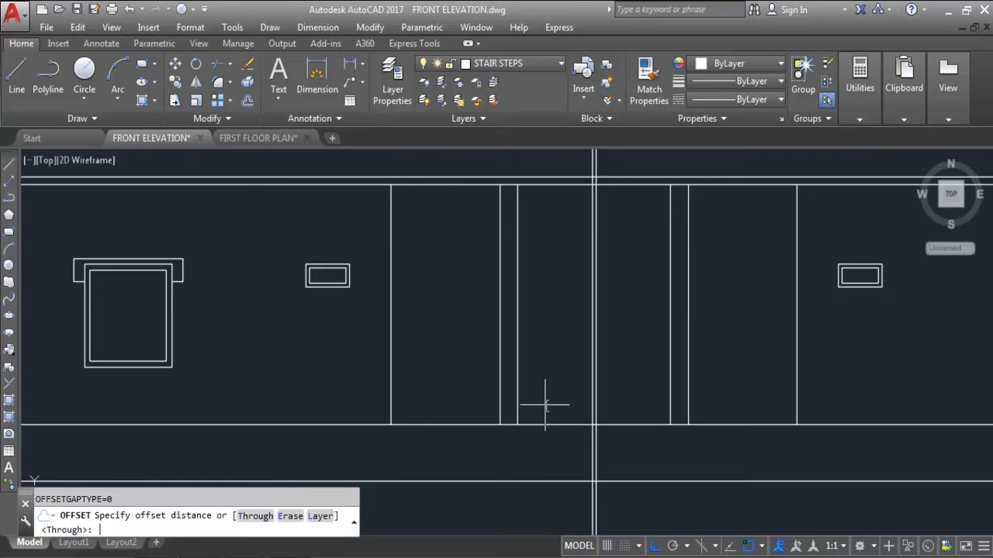
{"action": "key", "text": "Caps_Lock"}
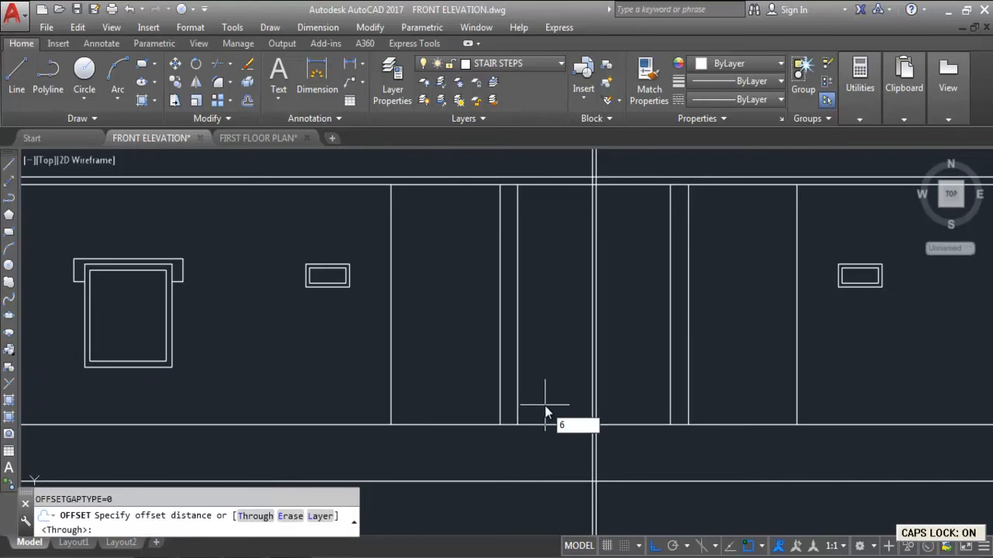
{"action": "key", "text": "Return"}
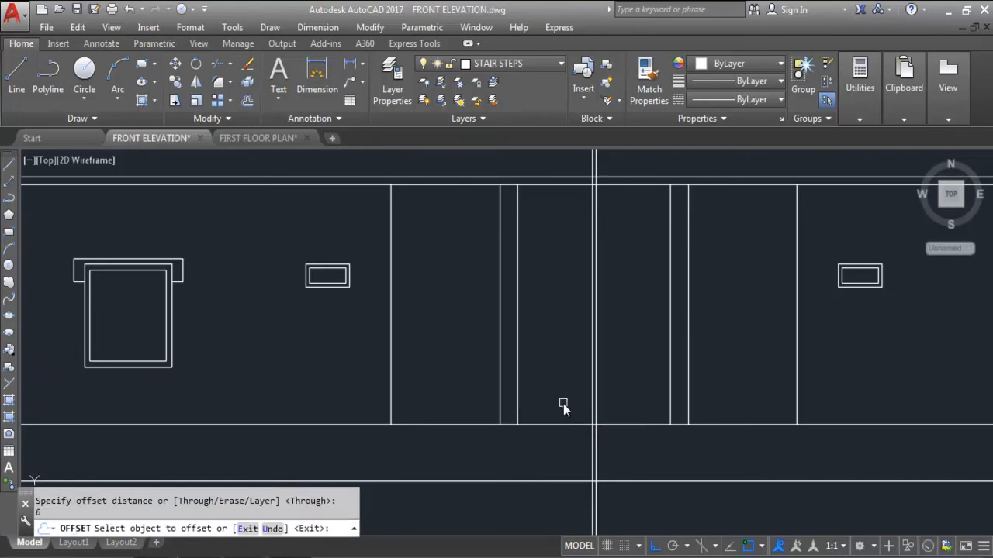
{"action": "left_click", "coordinate": [560, 426]}
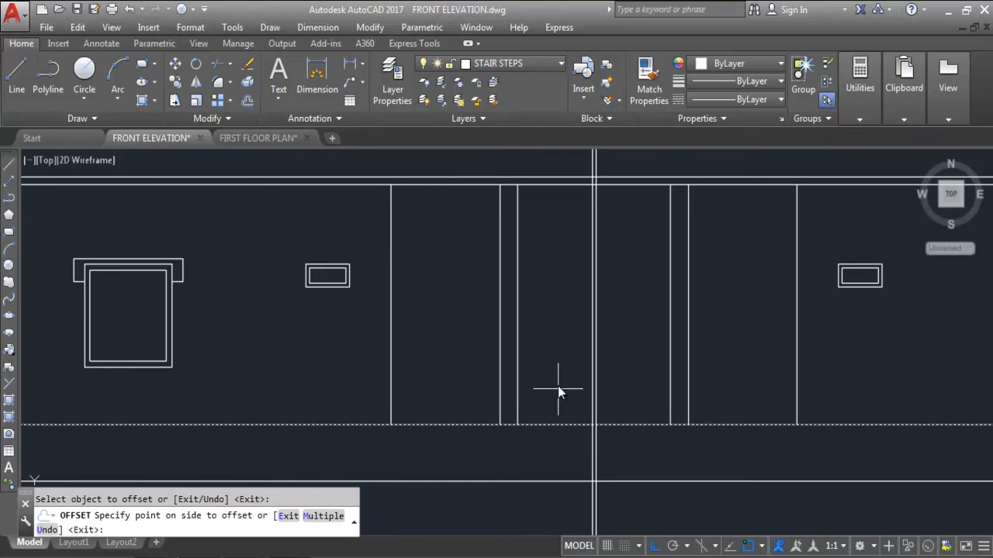
{"action": "left_click", "coordinate": [556, 376]}
{"action": "key", "text": "Escape"}
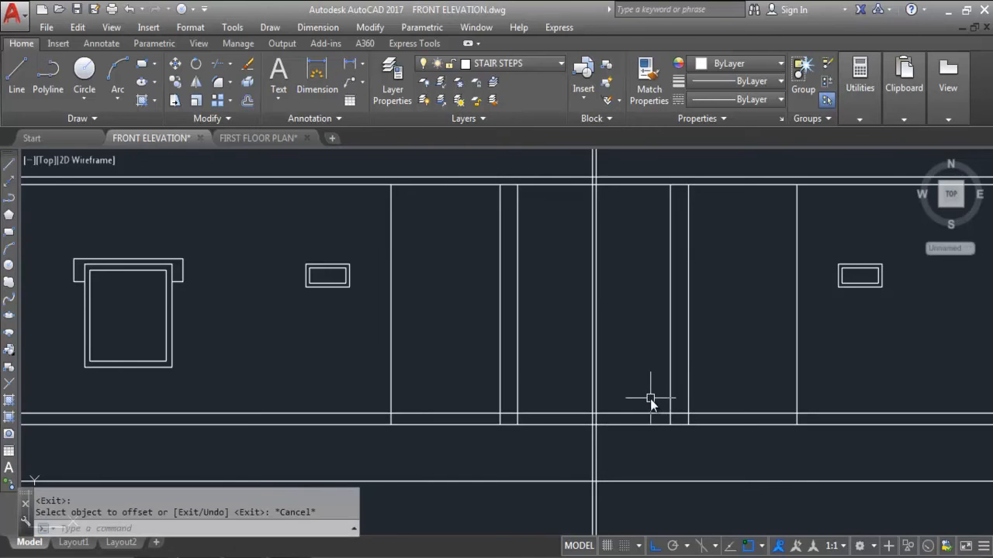
Trim the first riser line to the span between the left wall's inner edge and the left flight's construction line.
{"action": "scroll", "coordinate": [556, 423], "scroll_direction": "up", "scroll_amount": 2}
{"action": "type", "text": "TR"}
{"action": "key", "text": "Return"}
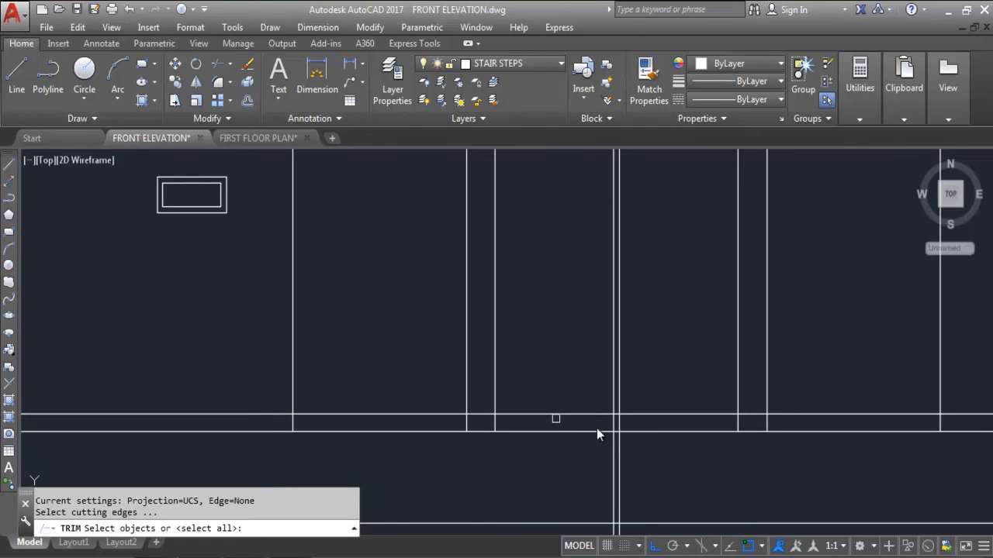
{"action": "scroll", "coordinate": [605, 429], "scroll_direction": "up", "scroll_amount": 4}
{"action": "left_click", "coordinate": [626, 416]}
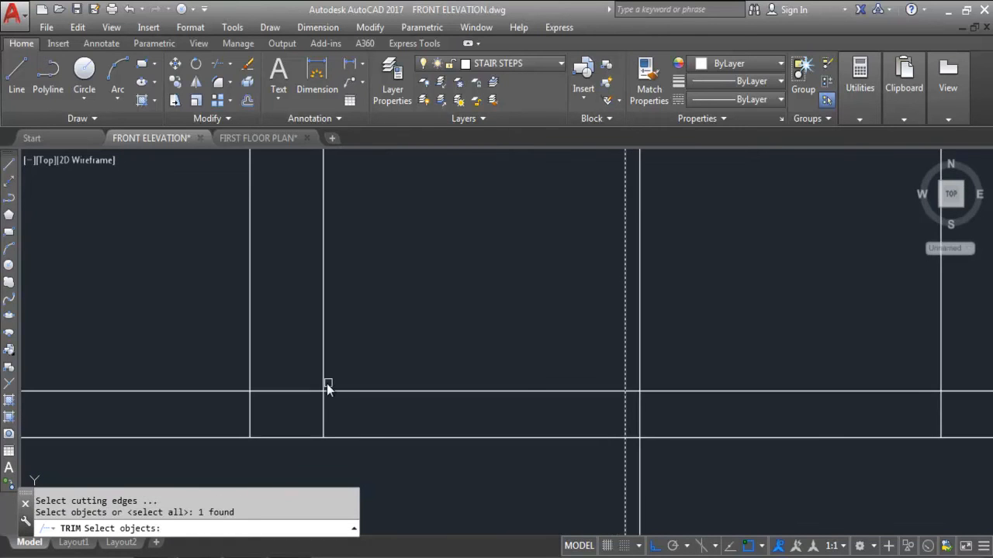
{"action": "left_click", "coordinate": [323, 406]}
{"action": "scroll", "coordinate": [506, 410], "scroll_direction": "down", "scroll_amount": 4}
{"action": "left_click", "coordinate": [644, 374]}
{"action": "left_click", "coordinate": [458, 405]}
{"action": "key", "text": "Return"}
{"action": "left_click", "coordinate": [583, 406]}
{"action": "left_click", "coordinate": [579, 399]}
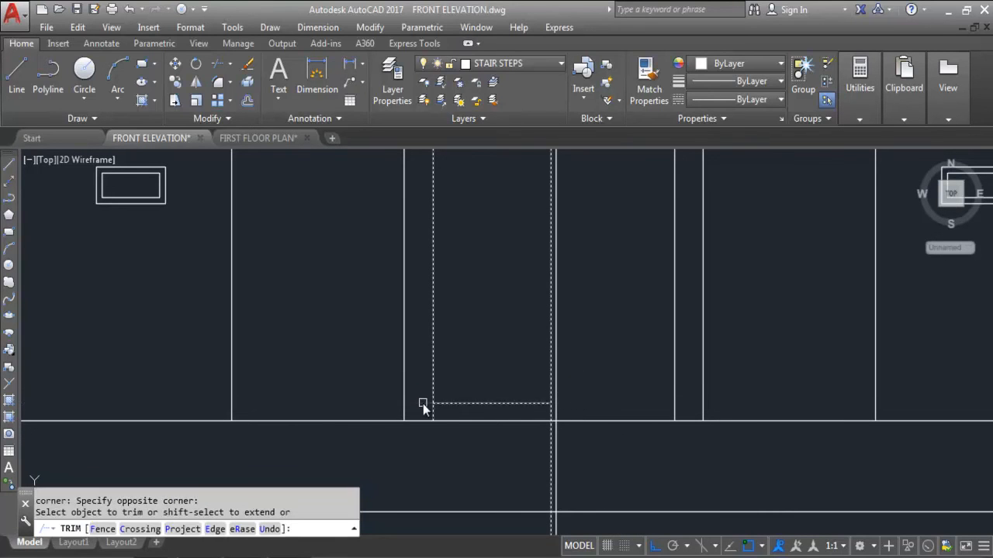
{"action": "left_click", "coordinate": [424, 404]}
{"action": "key", "text": "Escape"}
Offset the first riser line upward ten times at 6" spacing to make the left flight's 11 risers given in the notes.
{"action": "scroll", "coordinate": [590, 427], "scroll_direction": "down", "scroll_amount": 2}
{"action": "scroll", "coordinate": [590, 427], "scroll_direction": "down", "scroll_amount": 2}
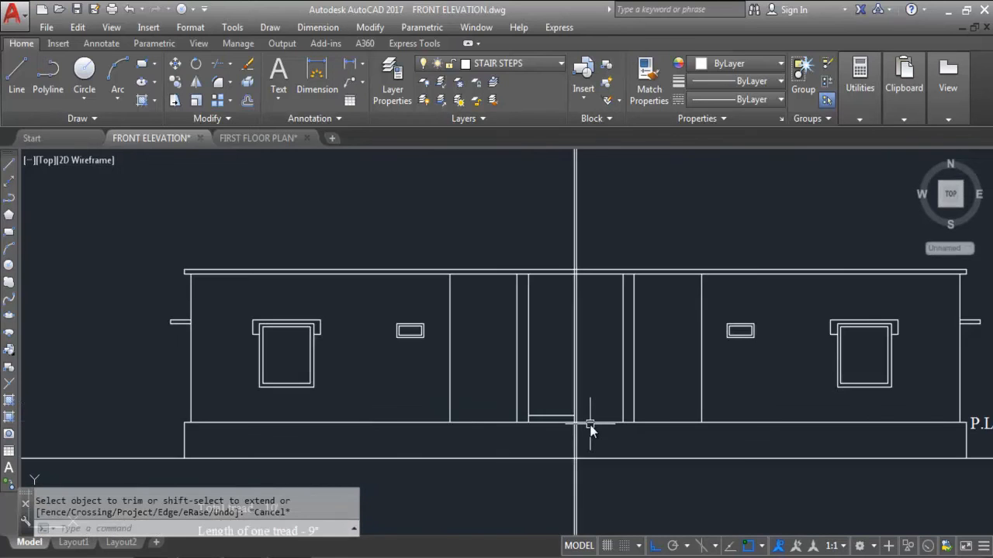
{"action": "scroll", "coordinate": [558, 414], "scroll_direction": "up", "scroll_amount": 2}
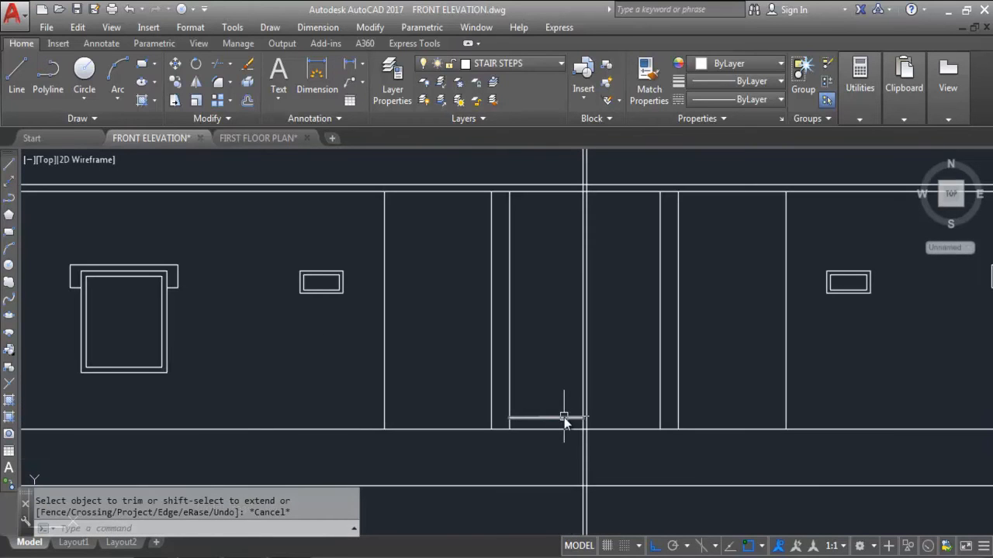
{"action": "scroll", "coordinate": [574, 415], "scroll_direction": "up", "scroll_amount": 3}
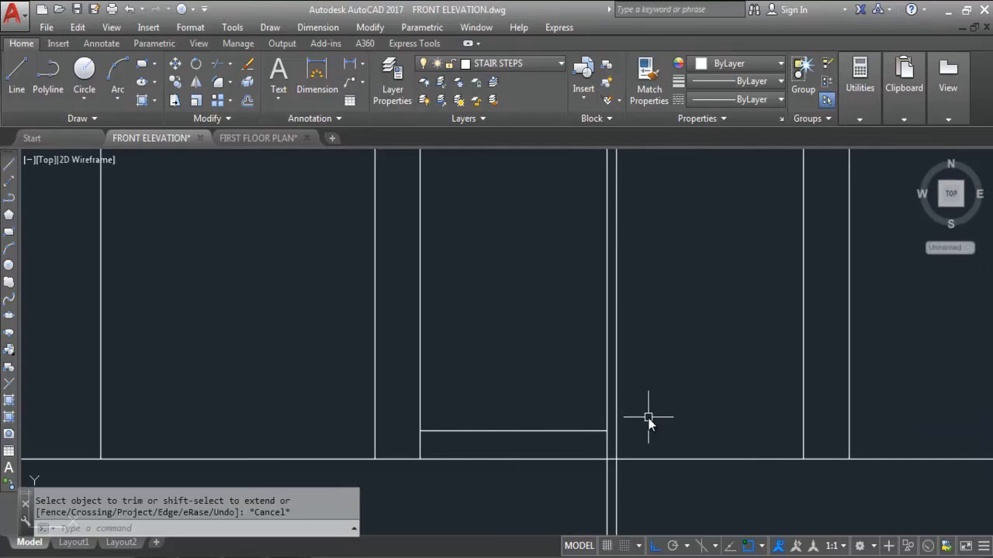
{"action": "type", "text": "o"}
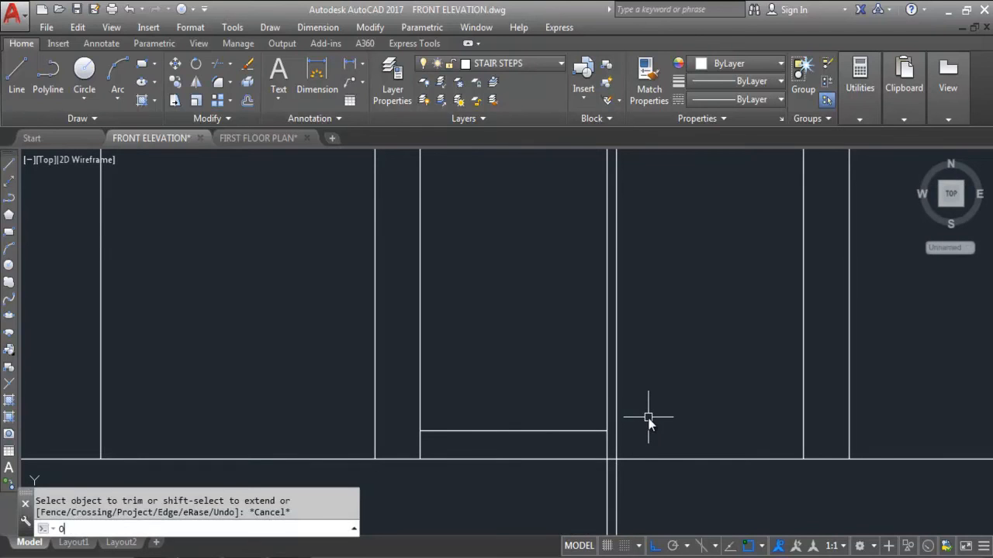
{"action": "key", "text": "Return"}
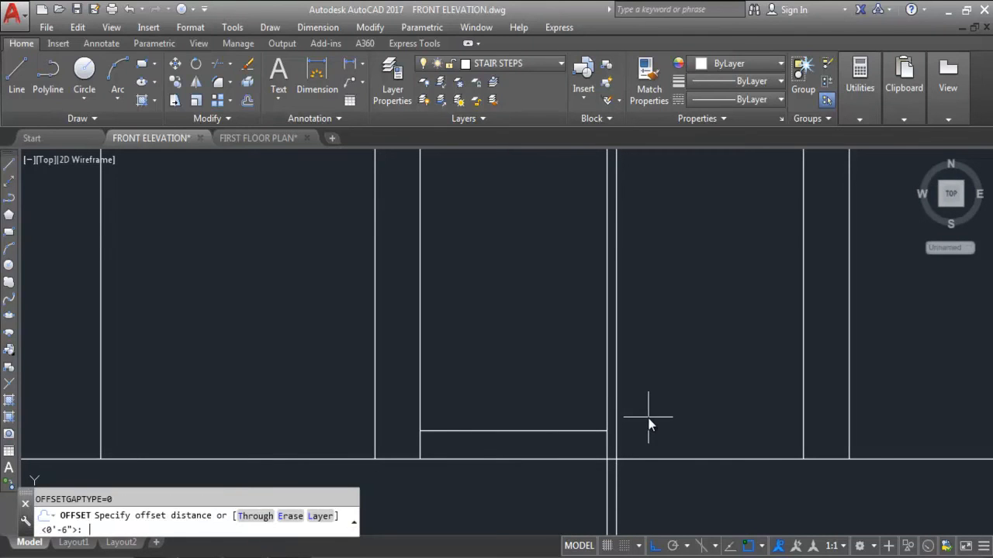
{"action": "type", "text": "6"}
{"action": "key", "text": "Return"}
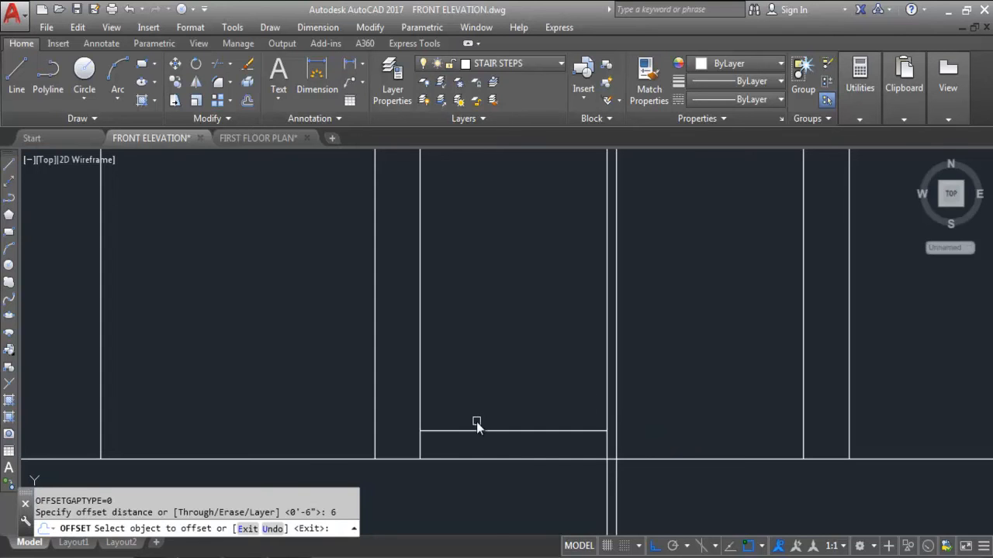
{"action": "scroll", "coordinate": [515, 322], "scroll_direction": "down", "scroll_amount": 5}
{"action": "scroll", "coordinate": [423, 302], "scroll_direction": "down", "scroll_amount": 3}
{"action": "scroll", "coordinate": [356, 411], "scroll_direction": "up", "scroll_amount": 6}
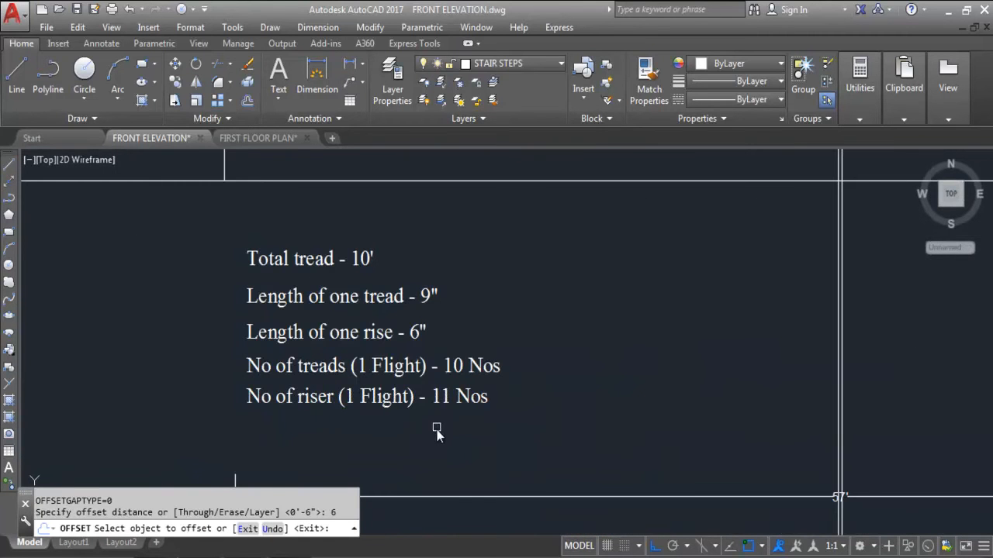
{"action": "scroll", "coordinate": [447, 445], "scroll_direction": "down", "scroll_amount": 5}
{"action": "scroll", "coordinate": [504, 372], "scroll_direction": "up", "scroll_amount": 5}
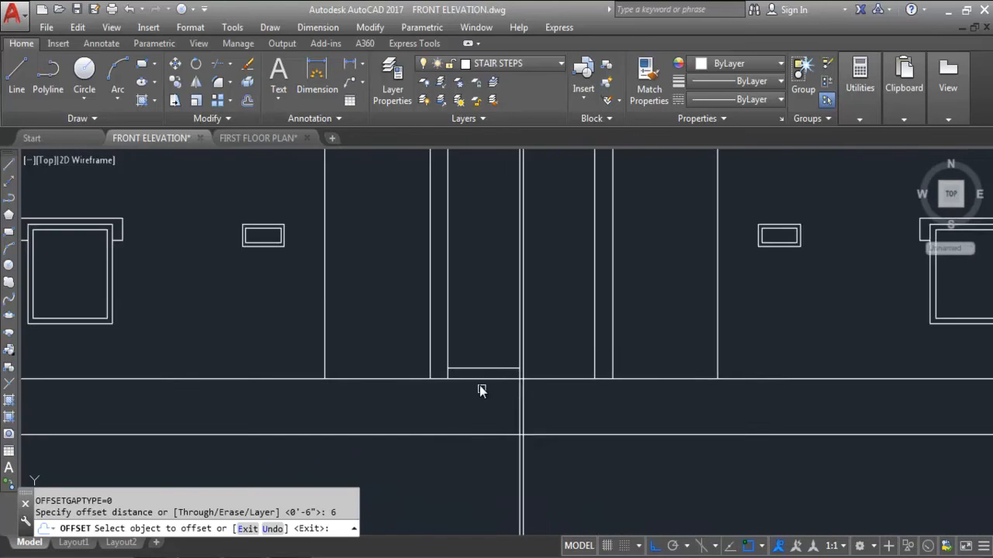
{"action": "scroll", "coordinate": [480, 380], "scroll_direction": "up", "scroll_amount": 2}
{"action": "left_click", "coordinate": [483, 360]}
{"action": "left_click", "coordinate": [480, 299]}
{"action": "left_click", "coordinate": [488, 346]}
{"action": "left_click", "coordinate": [485, 294]}
{"action": "left_click", "coordinate": [492, 326]}
{"action": "left_click", "coordinate": [484, 254]}
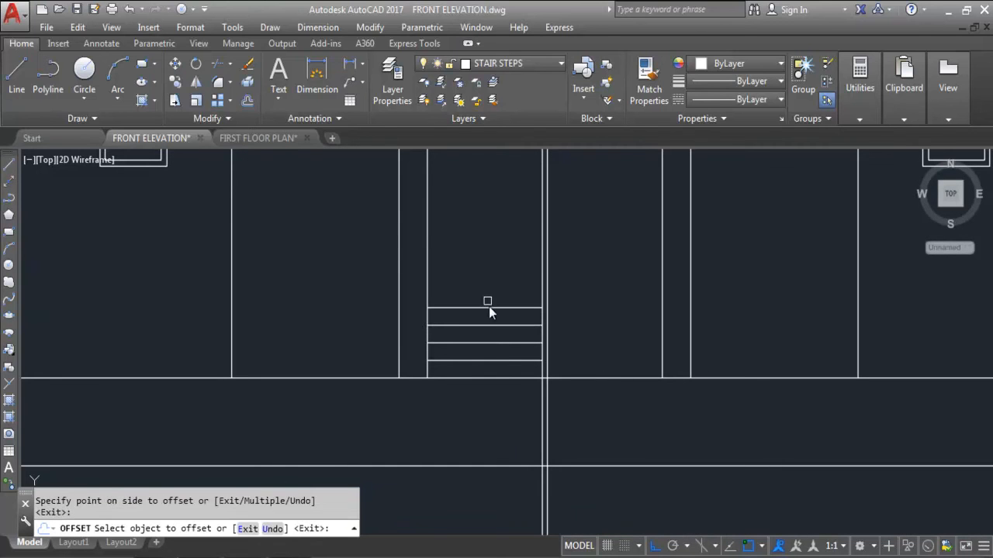
{"action": "left_click", "coordinate": [495, 309]}
{"action": "left_click", "coordinate": [489, 257]}
{"action": "left_click", "coordinate": [494, 289]}
{"action": "left_click", "coordinate": [491, 233]}
{"action": "left_click", "coordinate": [491, 273]}
{"action": "left_click", "coordinate": [488, 245]}
{"action": "left_click", "coordinate": [496, 256]}
{"action": "left_click", "coordinate": [489, 214]}
{"action": "left_click", "coordinate": [499, 237]}
{"action": "left_click", "coordinate": [500, 199]}
{"action": "left_click", "coordinate": [499, 220]}
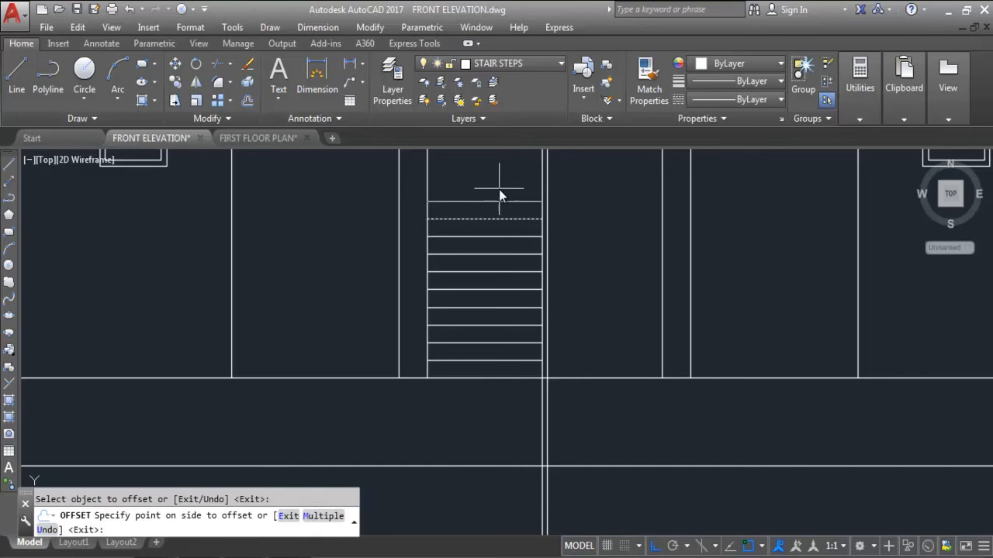
{"action": "left_click", "coordinate": [499, 188]}
{"action": "left_click", "coordinate": [482, 204]}
{"action": "left_click", "coordinate": [479, 178]}
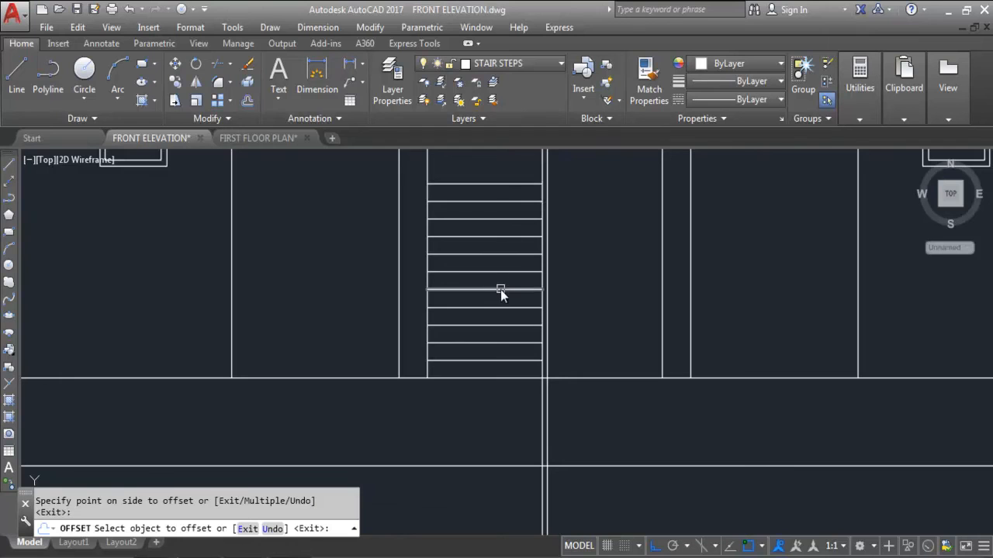
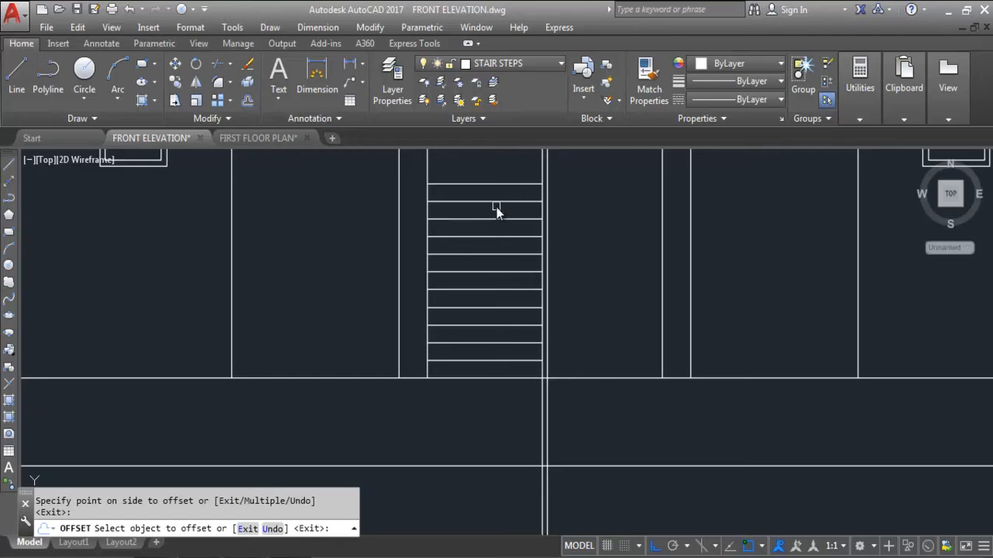
{"action": "scroll", "coordinate": [499, 180], "scroll_direction": "down", "scroll_amount": 3}
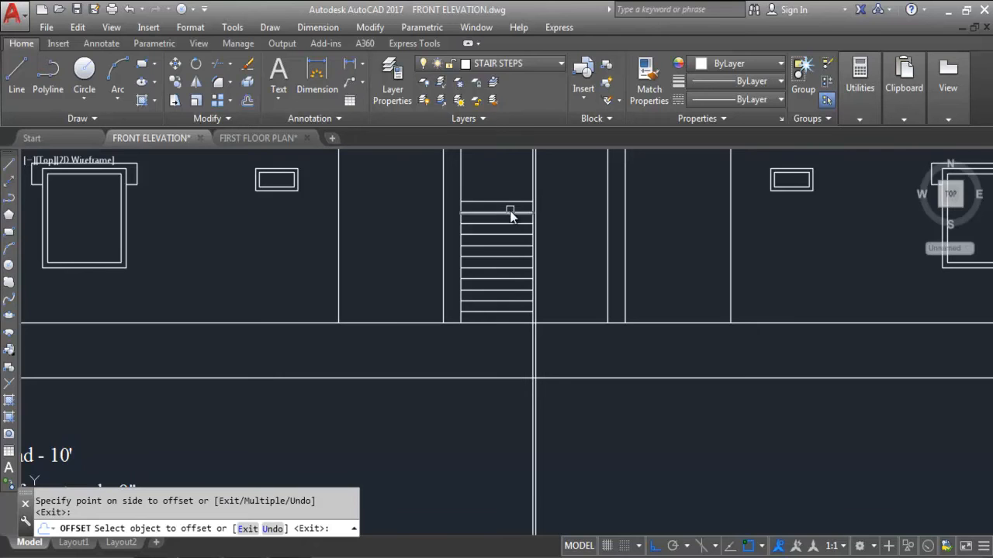
{"action": "scroll", "coordinate": [525, 291], "scroll_direction": "down", "scroll_amount": 2}
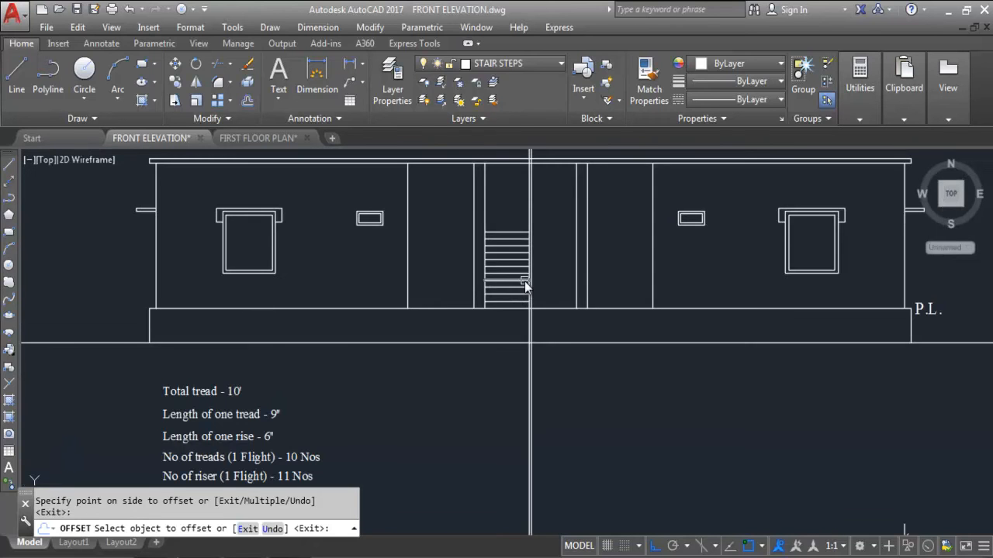
{"action": "key", "text": "Escape"}
Extend the left flight's topmost riser line across to the inner edge of the staircase opening's right wall.
{"action": "scroll", "coordinate": [507, 234], "scroll_direction": "up", "scroll_amount": 2}
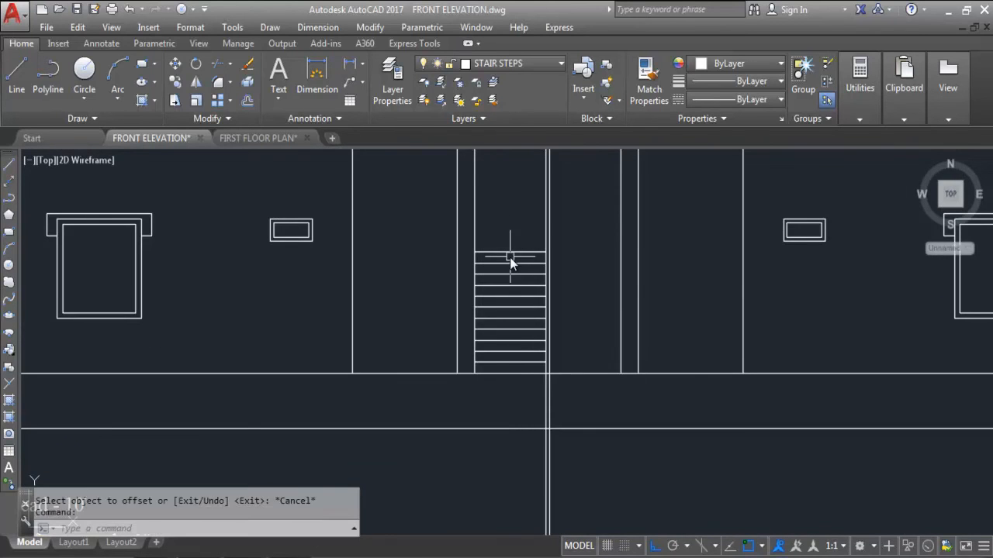
{"action": "scroll", "coordinate": [552, 239], "scroll_direction": "up", "scroll_amount": 4}
{"action": "left_click", "coordinate": [468, 264]}
{"action": "left_click", "coordinate": [464, 273]}
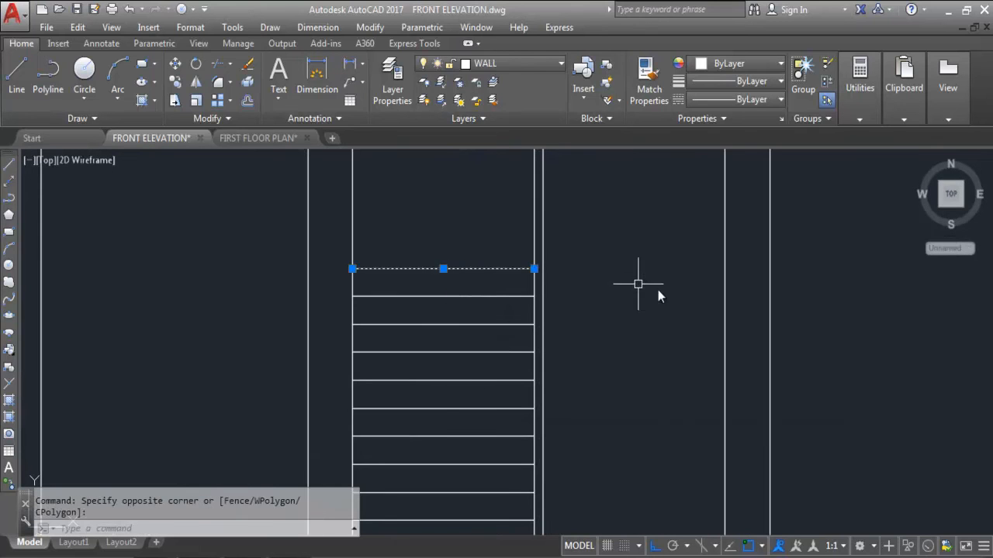
{"action": "key", "text": "Escape"}
{"action": "type", "text": "ex"}
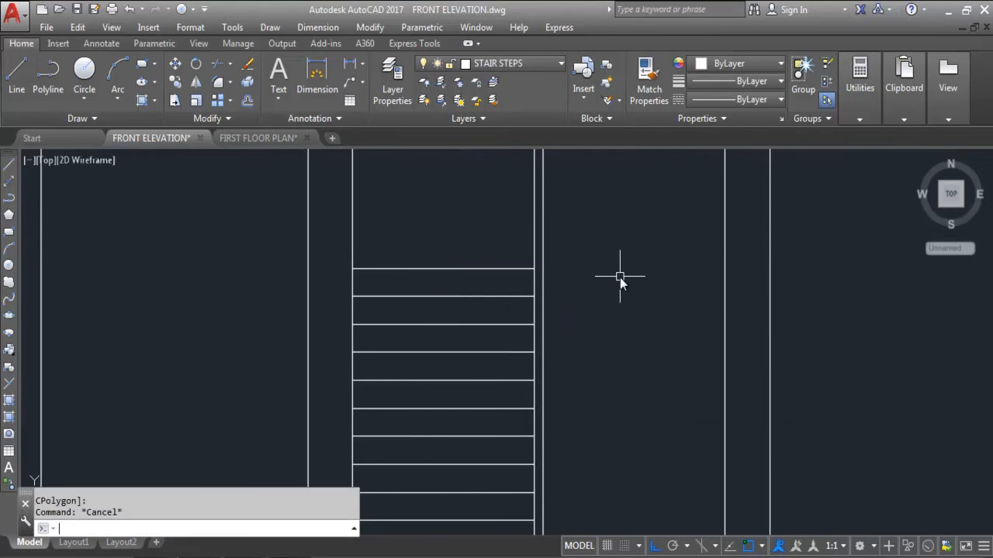
{"action": "key", "text": "Return"}
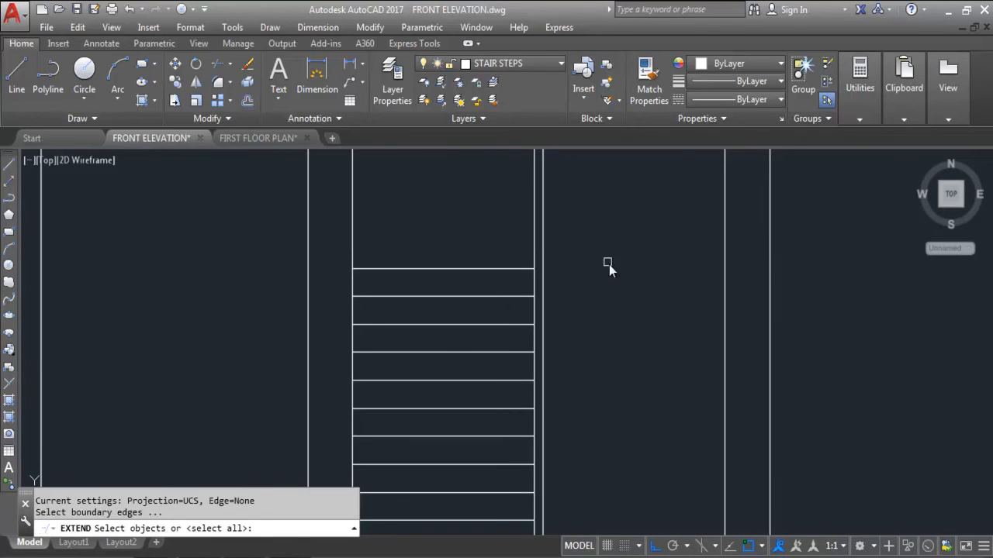
{"action": "scroll", "coordinate": [607, 258], "scroll_direction": "down", "scroll_amount": 2}
{"action": "left_click", "coordinate": [685, 266]}
{"action": "left_click", "coordinate": [646, 282]}
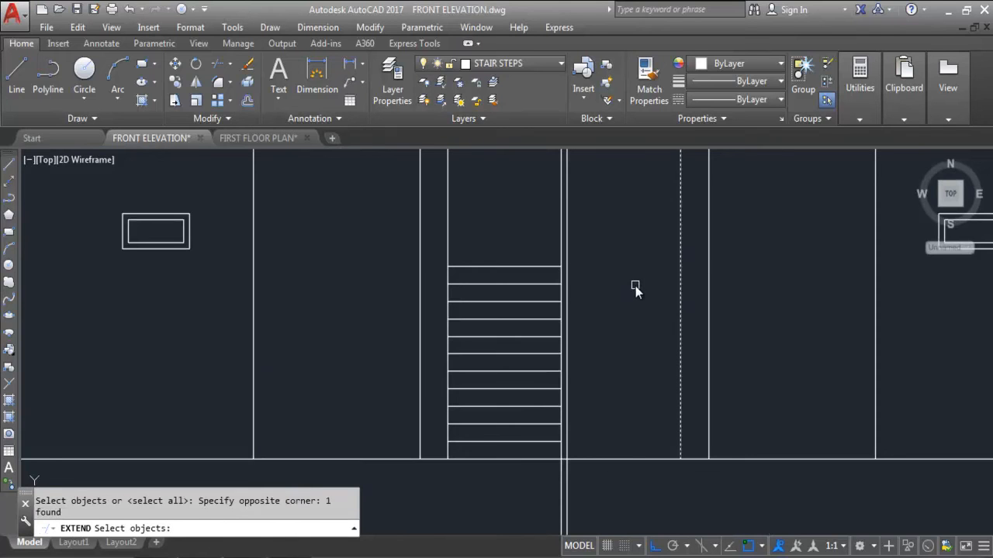
{"action": "key", "text": "Return"}
{"action": "left_click", "coordinate": [538, 266]}
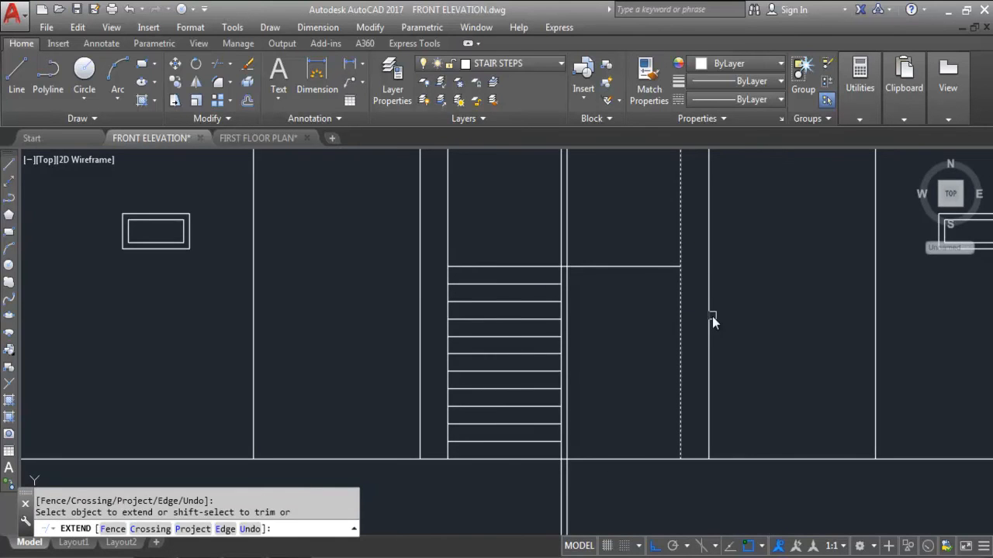
{"action": "key", "text": "Escape"}
{"action": "scroll", "coordinate": [641, 264], "scroll_direction": "down", "scroll_amount": 5}
{"action": "scroll", "coordinate": [627, 244], "scroll_direction": "up", "scroll_amount": 2}
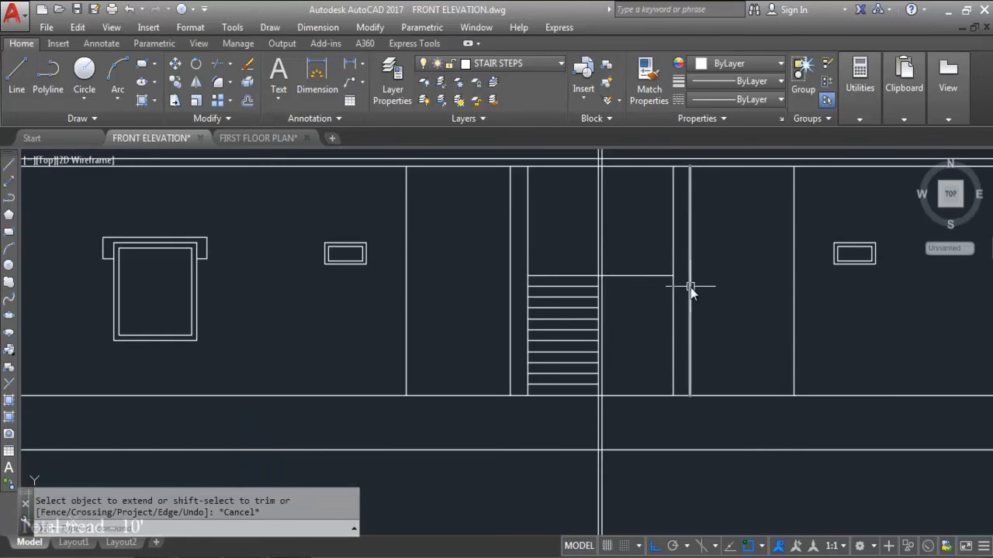
{"action": "scroll", "coordinate": [690, 287], "scroll_direction": "down", "scroll_amount": 3}
{"action": "scroll", "coordinate": [654, 268], "scroll_direction": "up", "scroll_amount": 3}
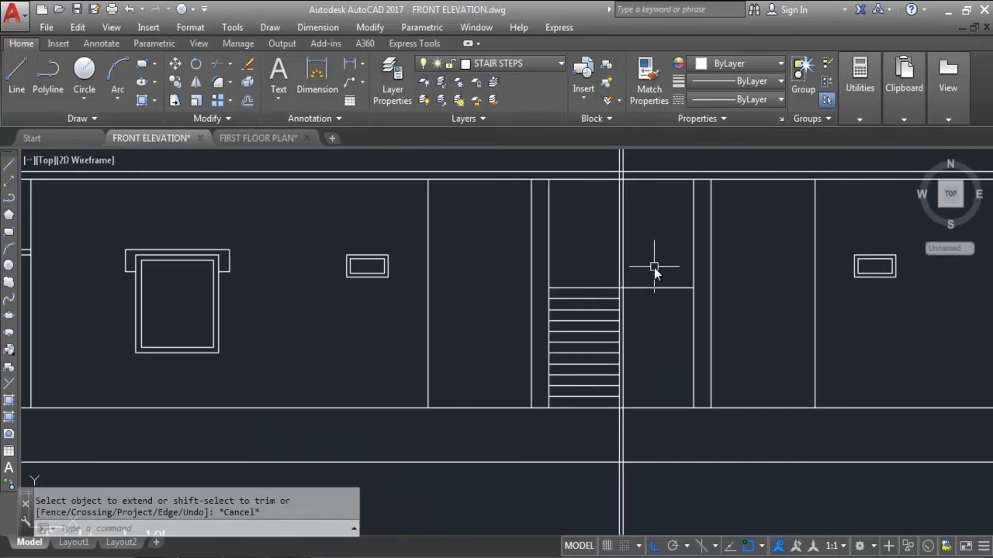
{"action": "key", "text": "Escape"}
{"action": "key", "text": "Escape"}
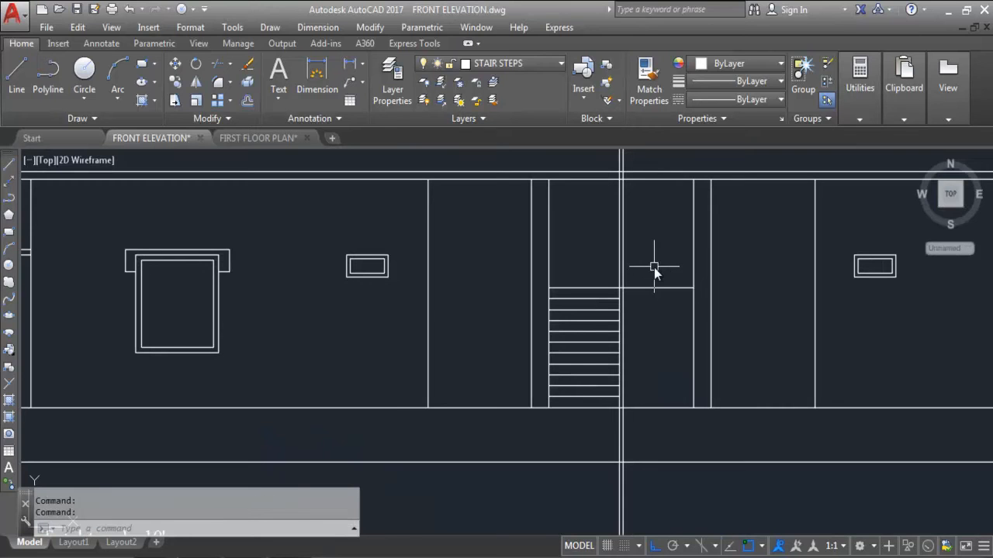
Trim both flight construction lines out of the plinth band between the ground line and the plinth level.
{"action": "type", "text": "TR"}
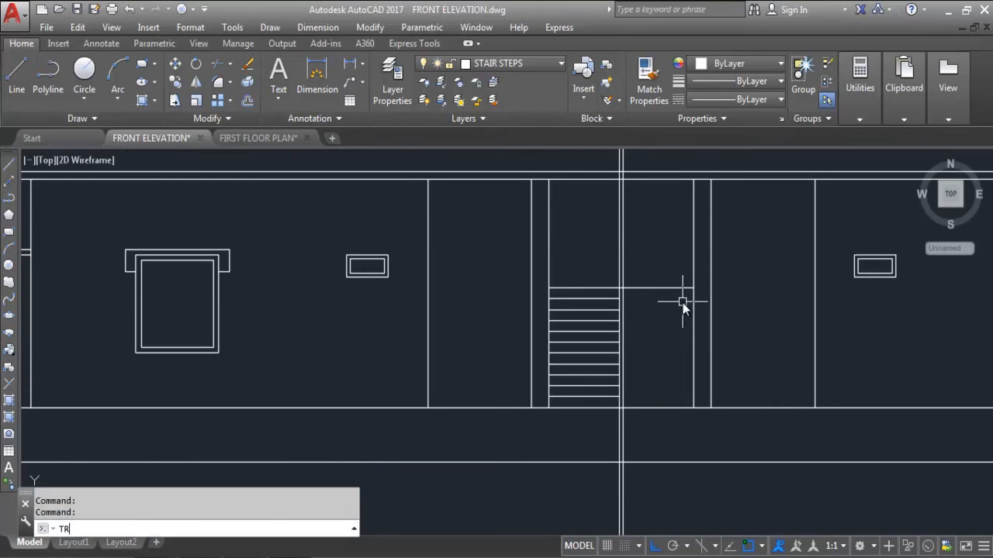
{"action": "key", "text": "Return"}
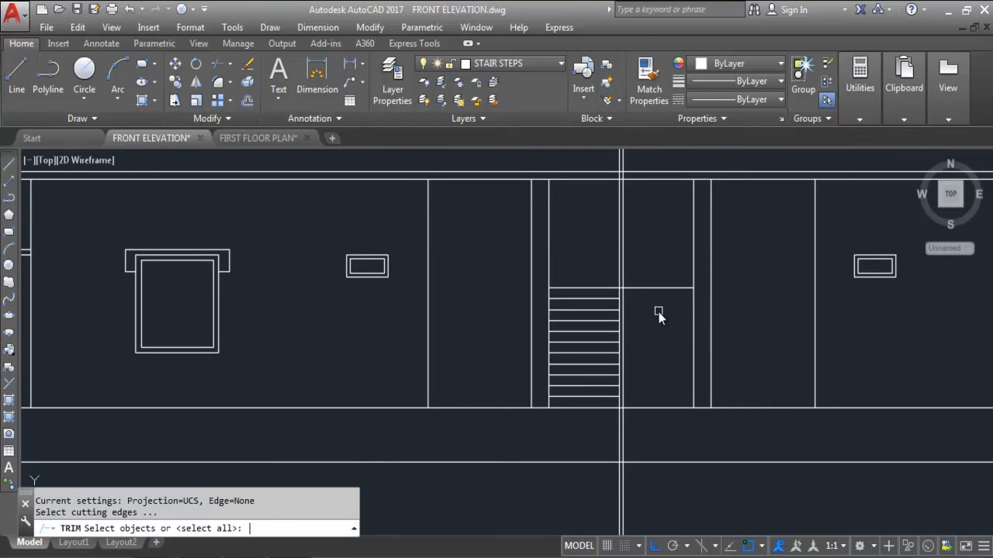
{"action": "key", "text": "Return"}
{"action": "scroll", "coordinate": [628, 293], "scroll_direction": "up", "scroll_amount": 2}
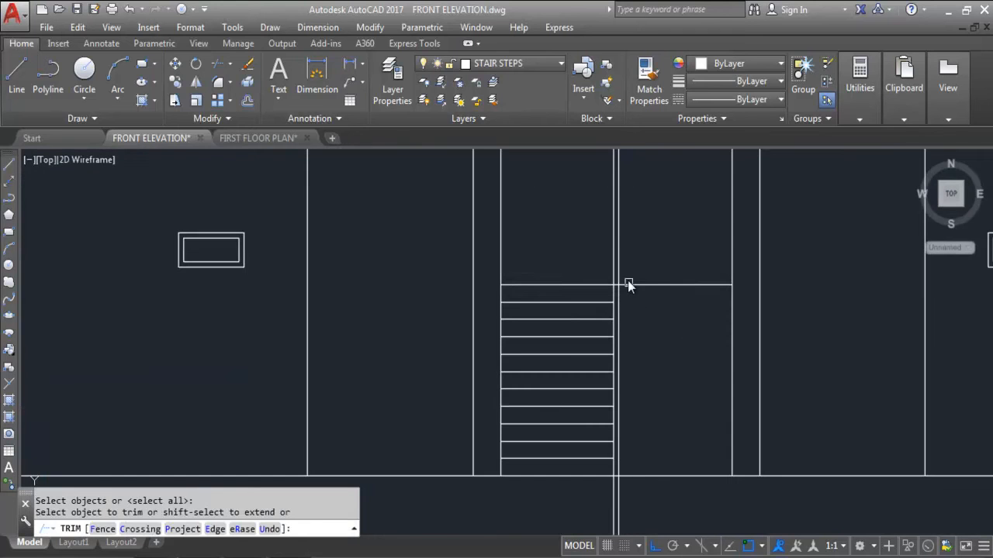
{"action": "scroll", "coordinate": [612, 487], "scroll_direction": "up", "scroll_amount": 2}
{"action": "scroll", "coordinate": [612, 486], "scroll_direction": "down", "scroll_amount": 5}
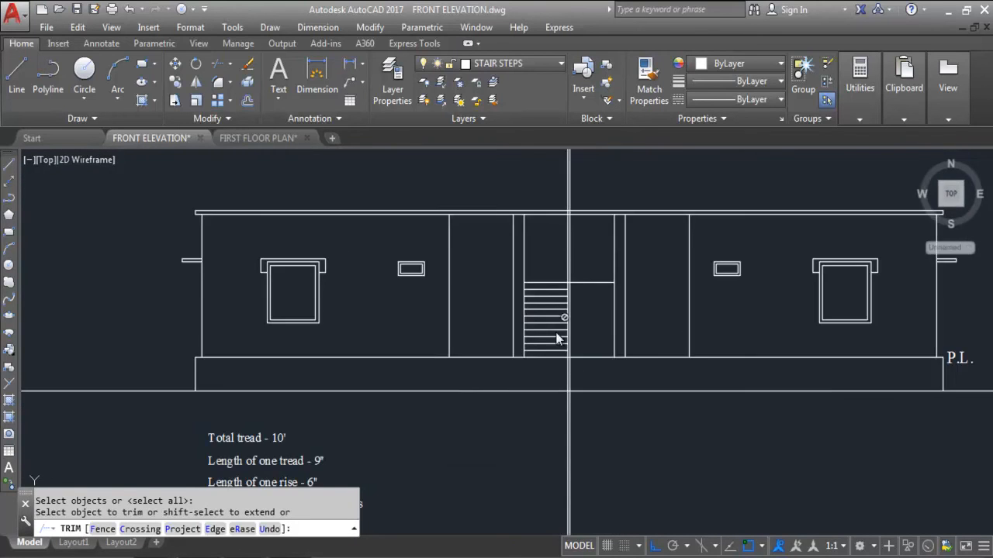
{"action": "scroll", "coordinate": [566, 360], "scroll_direction": "up", "scroll_amount": 5}
{"action": "left_click", "coordinate": [578, 351]}
{"action": "left_click", "coordinate": [567, 363]}
{"action": "left_click", "coordinate": [569, 361]}
{"action": "left_click", "coordinate": [552, 366]}
{"action": "scroll", "coordinate": [553, 367], "scroll_direction": "down", "scroll_amount": 4}
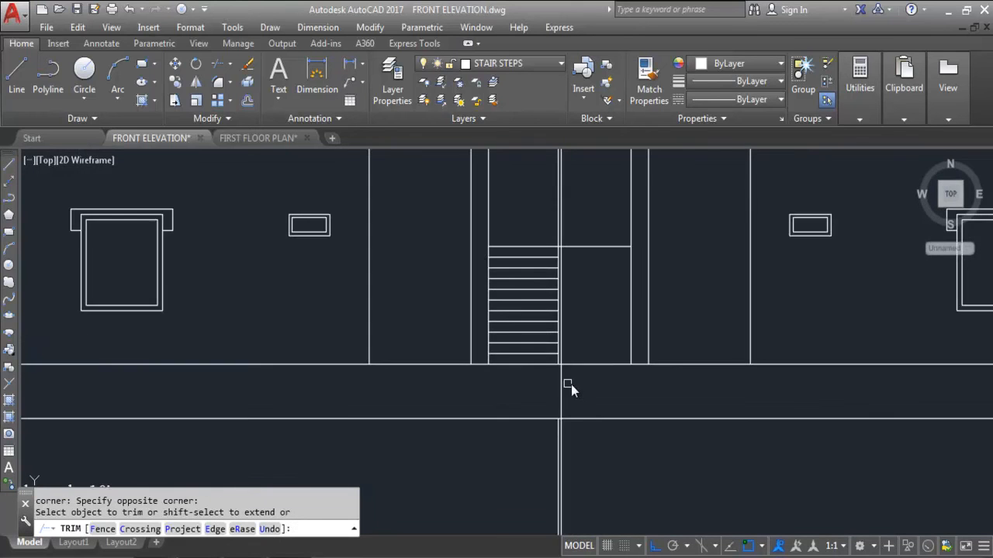
{"action": "scroll", "coordinate": [574, 386], "scroll_direction": "up", "scroll_amount": 2}
{"action": "scroll", "coordinate": [567, 381], "scroll_direction": "down", "scroll_amount": 2}
{"action": "left_click", "coordinate": [549, 423]}
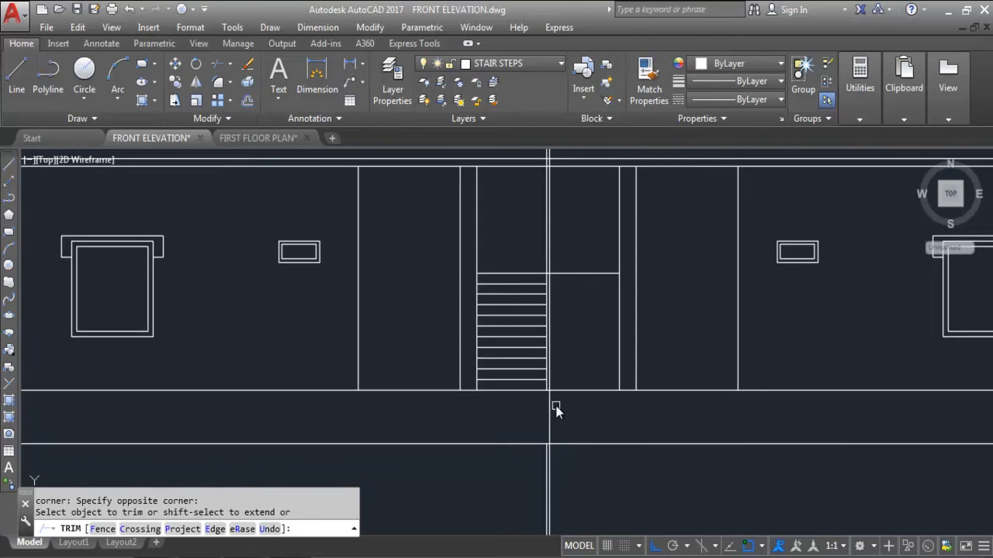
Trim the right construction line below the landing line and the left construction line above it.
{"action": "scroll", "coordinate": [548, 284], "scroll_direction": "up", "scroll_amount": 3}
{"action": "left_click", "coordinate": [552, 279]}
{"action": "scroll", "coordinate": [594, 378], "scroll_direction": "down", "scroll_amount": 2}
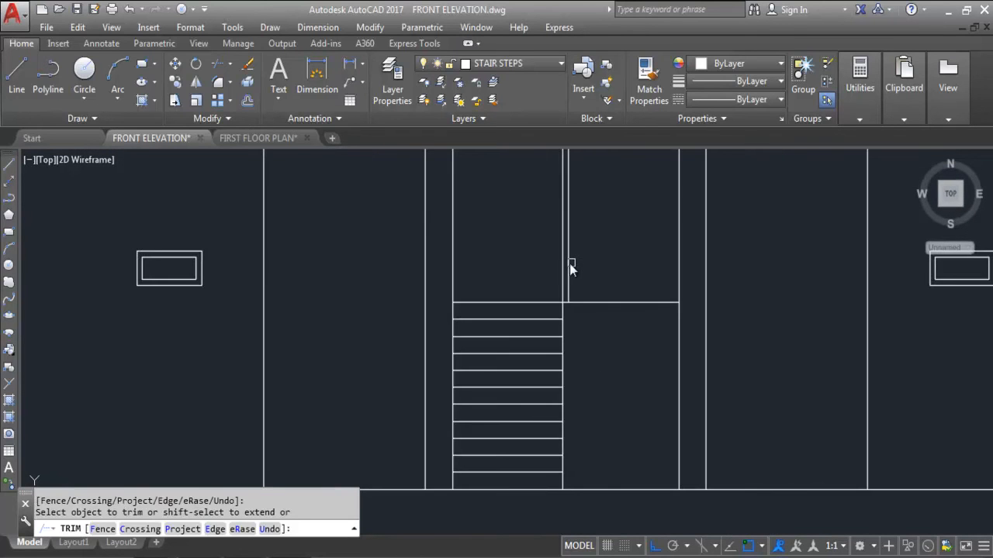
{"action": "left_click", "coordinate": [563, 274]}
Trim the remaining construction line out of the roof slab and erase the leftover pieces beyond the elevation.
{"action": "scroll", "coordinate": [628, 454], "scroll_direction": "down", "scroll_amount": 2}
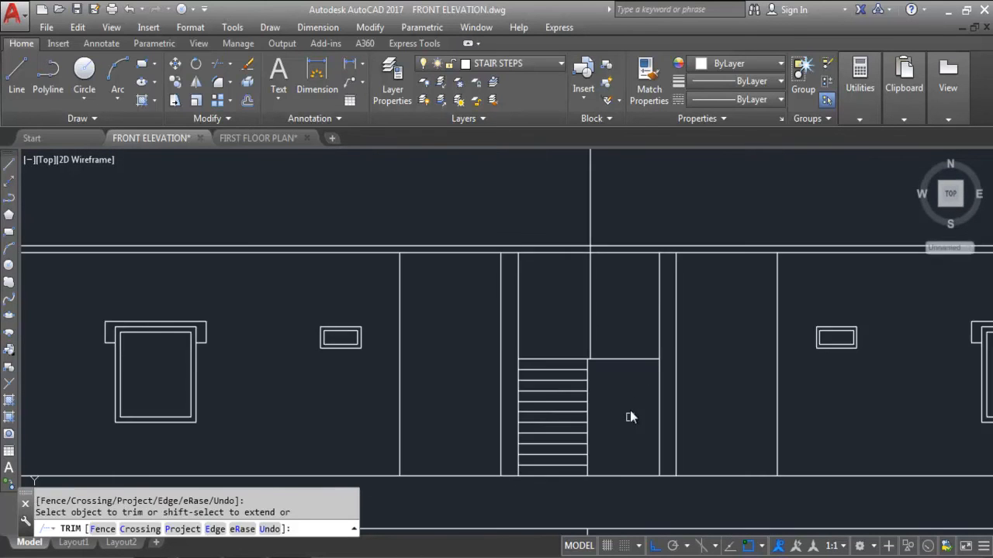
{"action": "scroll", "coordinate": [600, 253], "scroll_direction": "up", "scroll_amount": 3}
{"action": "left_click", "coordinate": [600, 254]}
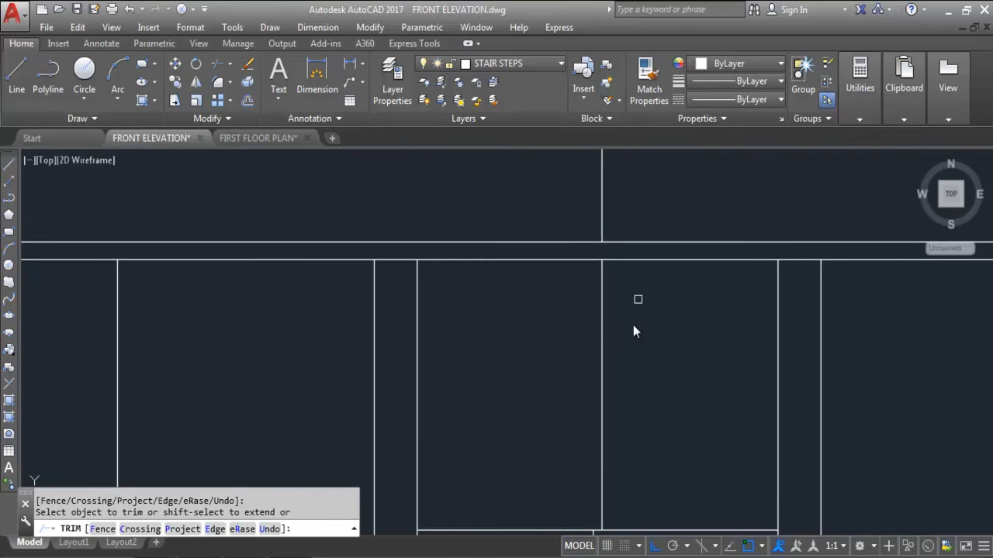
{"action": "key", "text": "Escape"}
{"action": "scroll", "coordinate": [637, 279], "scroll_direction": "down", "scroll_amount": 3}
{"action": "left_click", "coordinate": [642, 271]}
{"action": "left_click", "coordinate": [536, 248]}
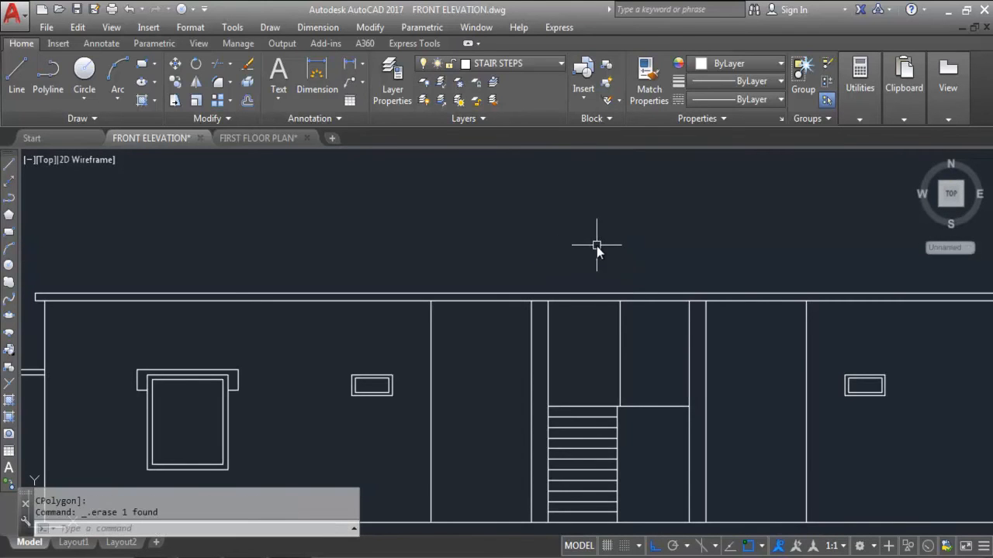
{"action": "scroll", "coordinate": [593, 242], "scroll_direction": "down", "scroll_amount": 4}
{"action": "scroll", "coordinate": [616, 349], "scroll_direction": "up", "scroll_amount": 3}
{"action": "key", "text": "Delete"}
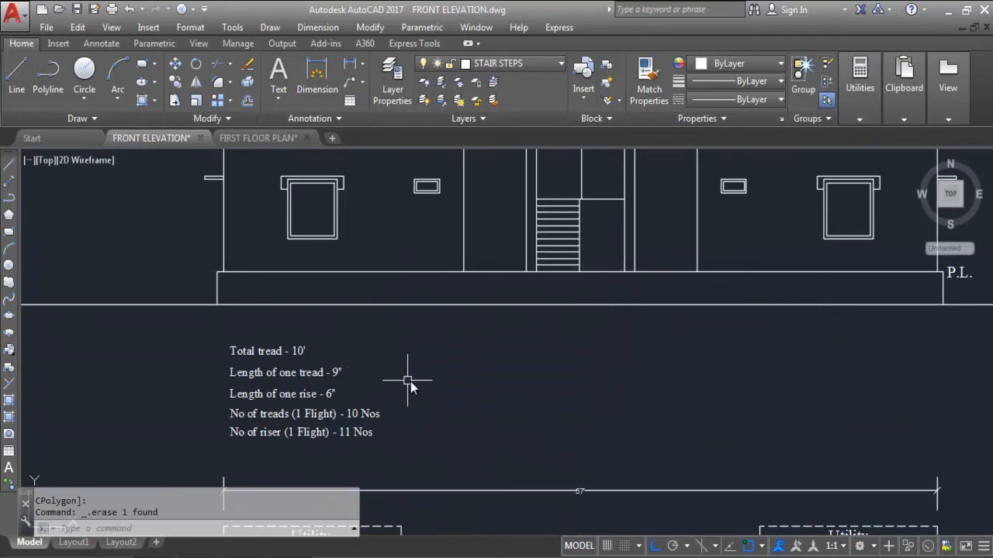
Count the left flight's riser lines in the elevation from the plinth up to the landing line.
{"action": "scroll", "coordinate": [582, 392], "scroll_direction": "down", "scroll_amount": 2}
{"action": "scroll", "coordinate": [587, 279], "scroll_direction": "up", "scroll_amount": 6}
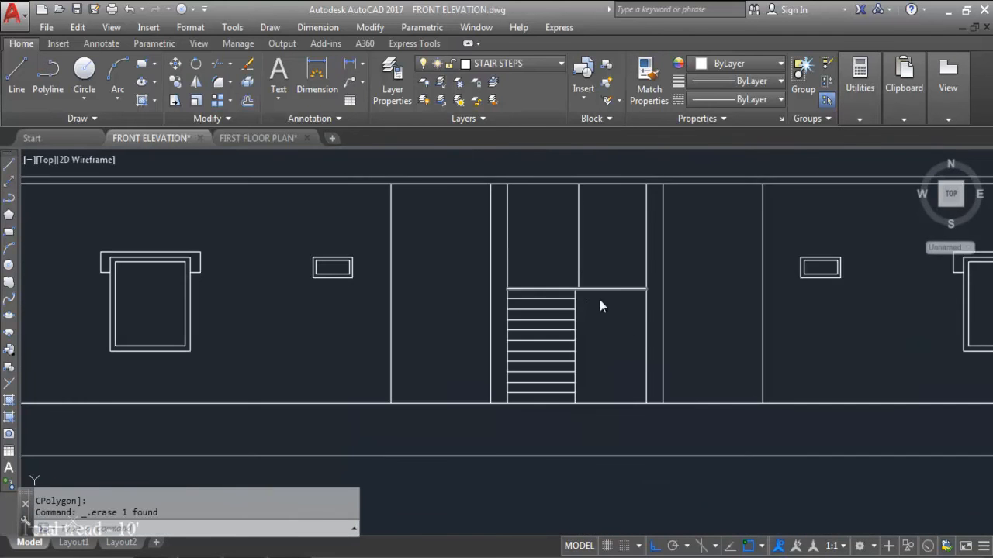
{"action": "scroll", "coordinate": [617, 302], "scroll_direction": "down", "scroll_amount": 2}
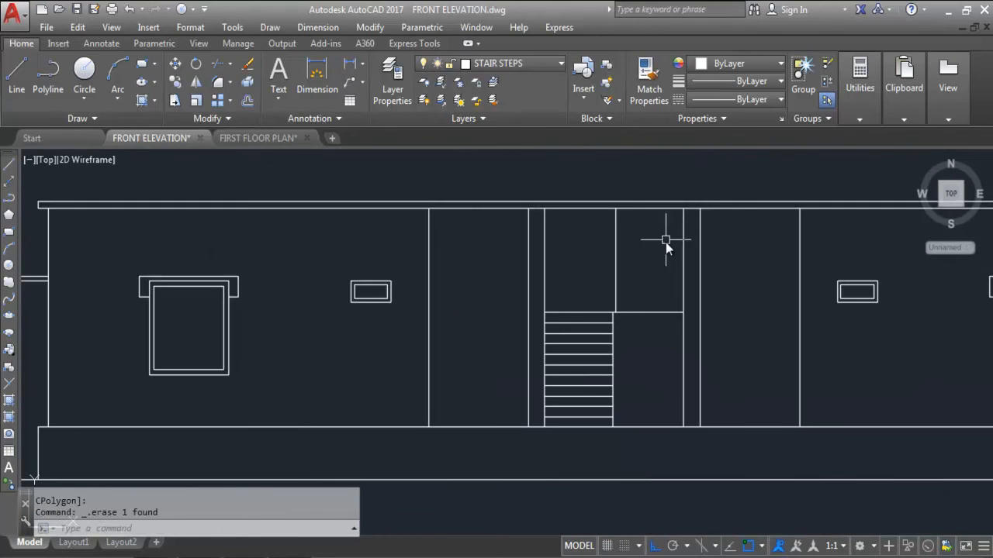
{"action": "scroll", "coordinate": [652, 264], "scroll_direction": "down", "scroll_amount": 3}
{"action": "scroll", "coordinate": [649, 272], "scroll_direction": "up", "scroll_amount": 3}
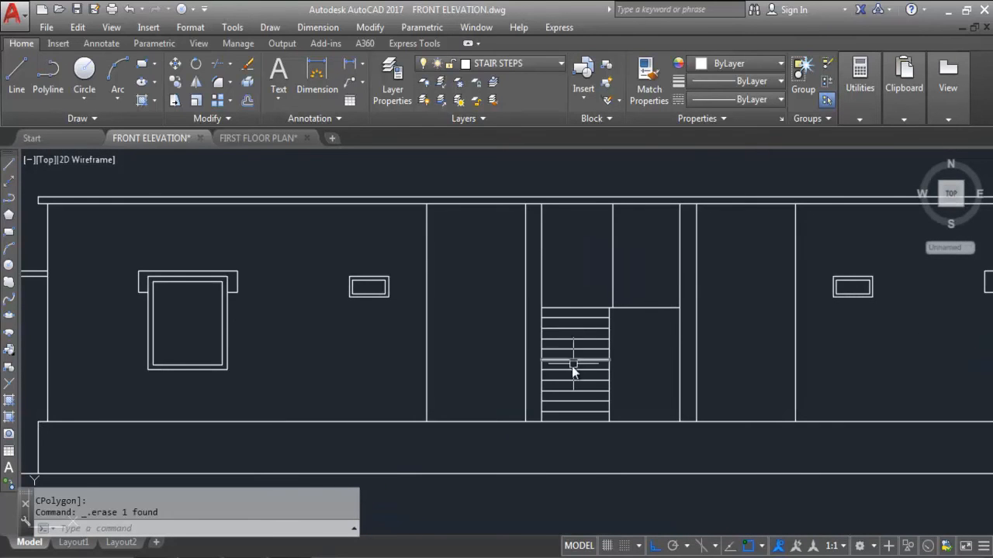
{"action": "scroll", "coordinate": [580, 419], "scroll_direction": "up", "scroll_amount": 2}
{"action": "left_click", "coordinate": [583, 405]}
{"action": "left_click", "coordinate": [575, 388]}
{"action": "left_click", "coordinate": [573, 371]}
{"action": "left_click", "coordinate": [579, 354]}
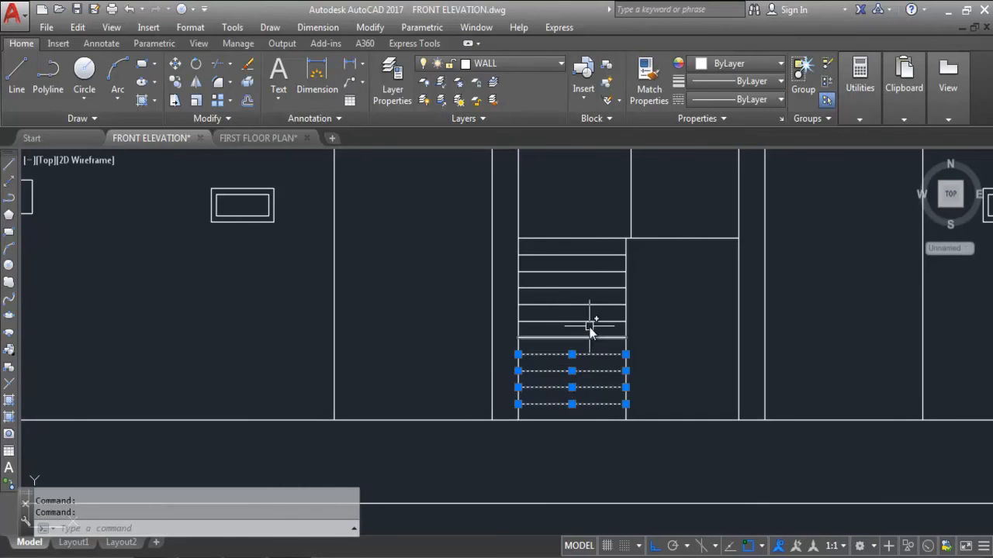
{"action": "left_click", "coordinate": [583, 337]}
{"action": "left_click", "coordinate": [584, 321]}
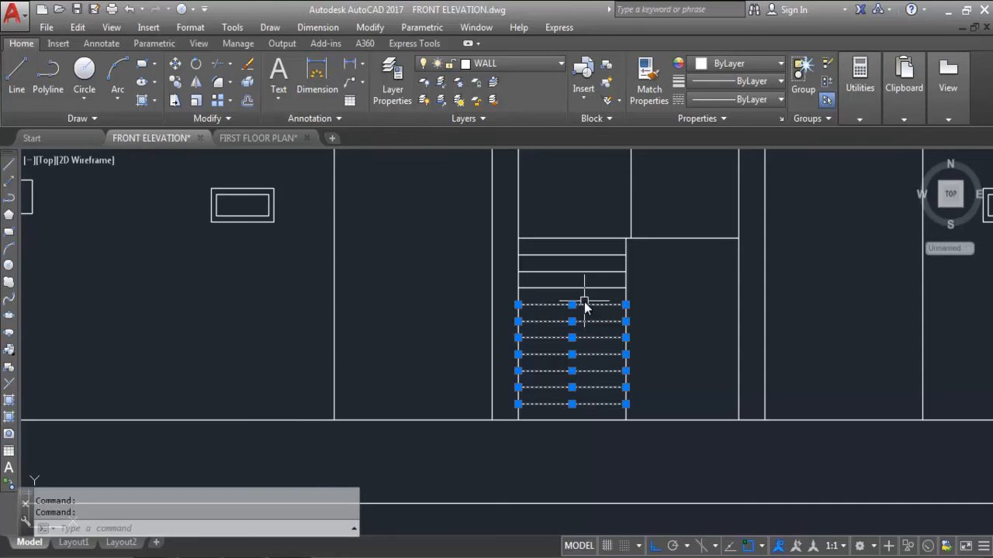
{"action": "left_click", "coordinate": [582, 271]}
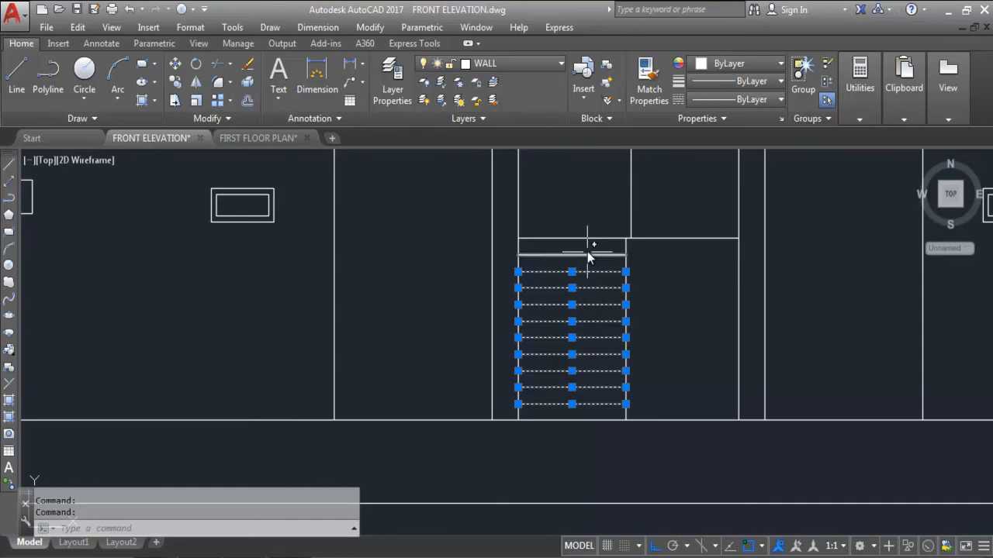
{"action": "left_click", "coordinate": [587, 255]}
{"action": "left_click", "coordinate": [592, 237]}
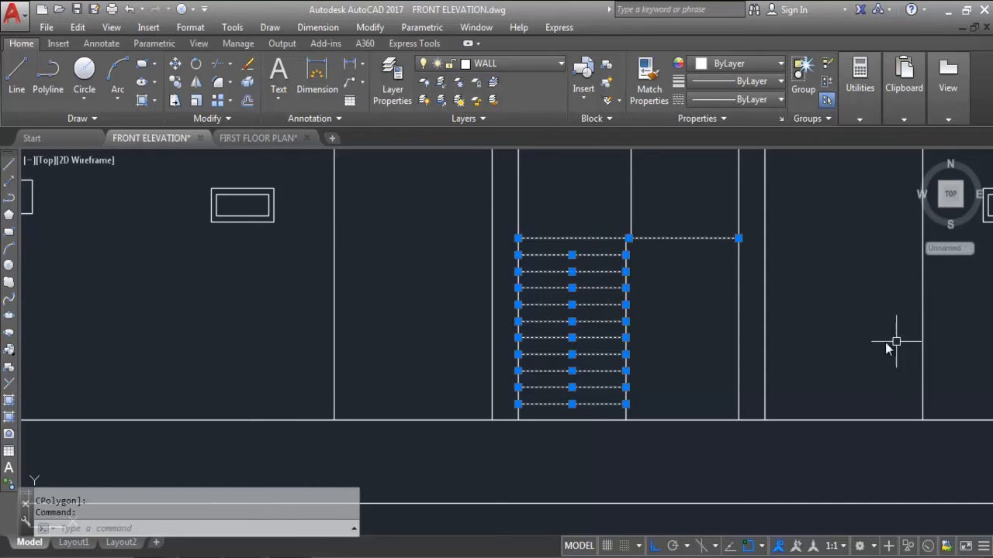
{"action": "key", "text": "Escape"}
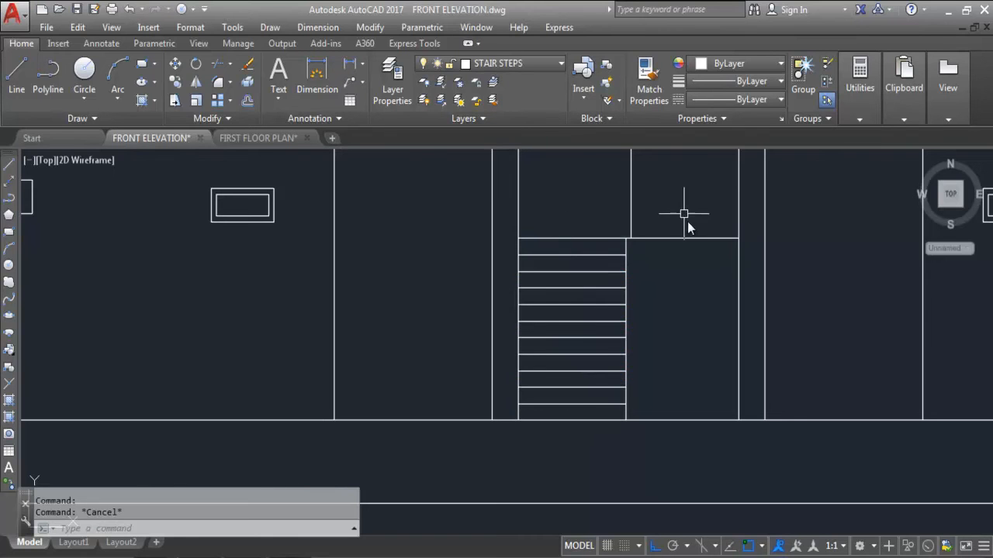
Examine the upper part of the staircase opening and read the tread and riser notes below the elevation.
{"action": "scroll", "coordinate": [704, 226], "scroll_direction": "down", "scroll_amount": 3}
{"action": "scroll", "coordinate": [706, 177], "scroll_direction": "up", "scroll_amount": 4}
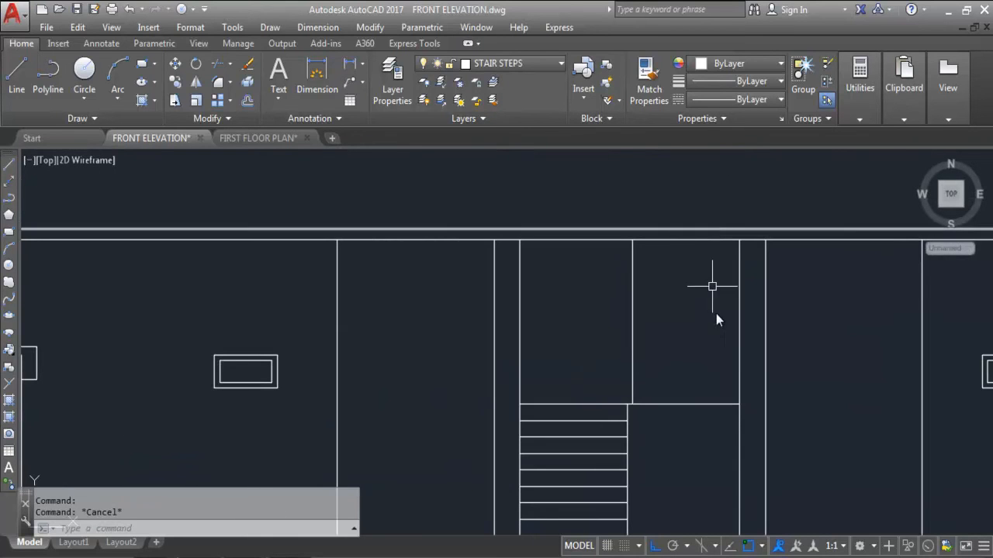
{"action": "scroll", "coordinate": [702, 225], "scroll_direction": "down", "scroll_amount": 2}
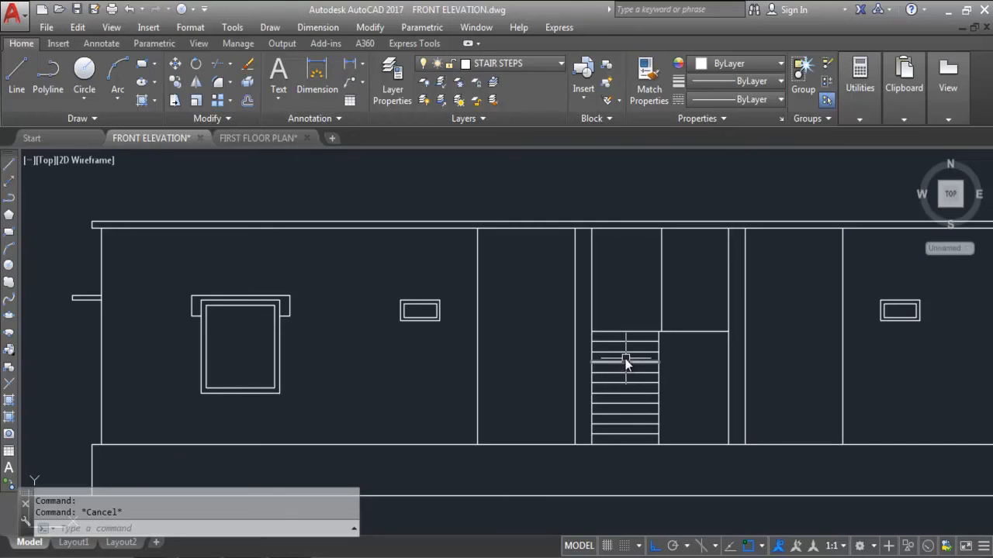
{"action": "scroll", "coordinate": [633, 326], "scroll_direction": "down", "scroll_amount": 6}
{"action": "scroll", "coordinate": [520, 412], "scroll_direction": "up", "scroll_amount": 2}
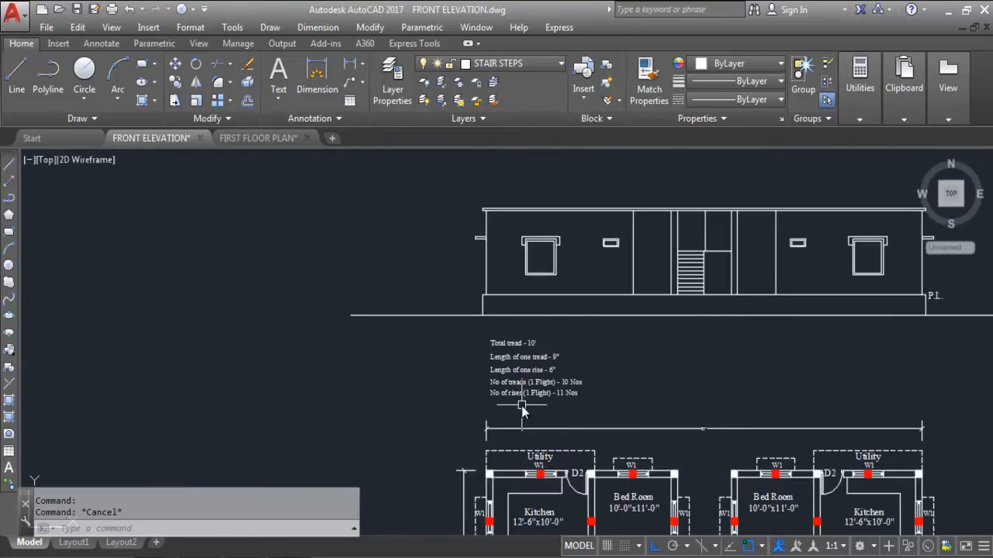
{"action": "scroll", "coordinate": [519, 413], "scroll_direction": "up", "scroll_amount": 2}
{"action": "scroll", "coordinate": [535, 411], "scroll_direction": "down", "scroll_amount": 2}
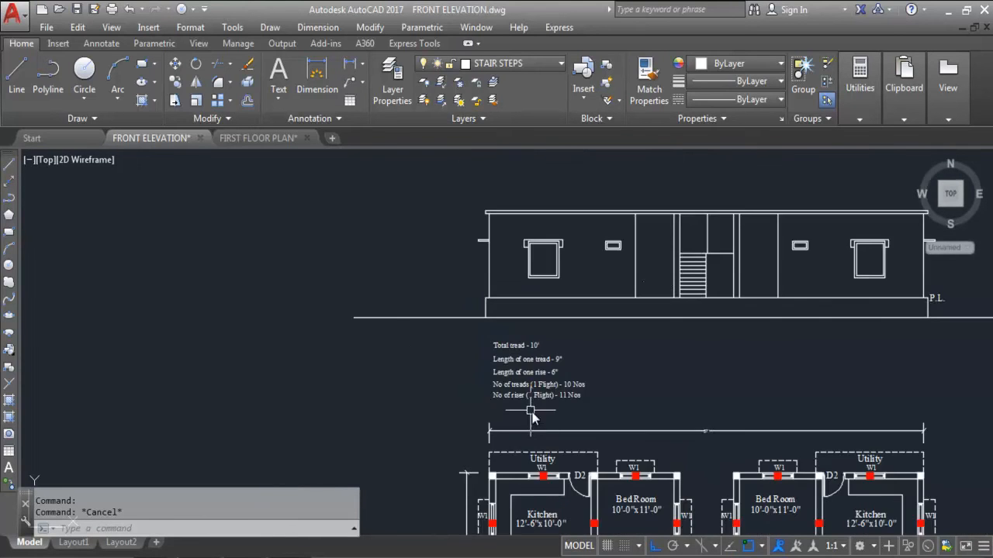
{"action": "scroll", "coordinate": [658, 337], "scroll_direction": "up", "scroll_amount": 2}
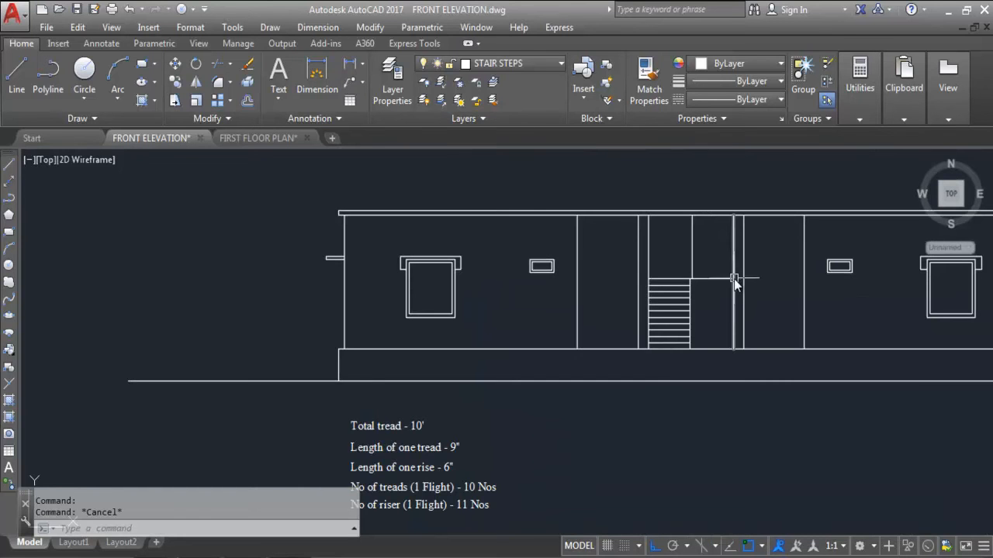
{"action": "scroll", "coordinate": [644, 289], "scroll_direction": "down", "scroll_amount": 6}
{"action": "scroll", "coordinate": [596, 308], "scroll_direction": "up", "scroll_amount": 10}
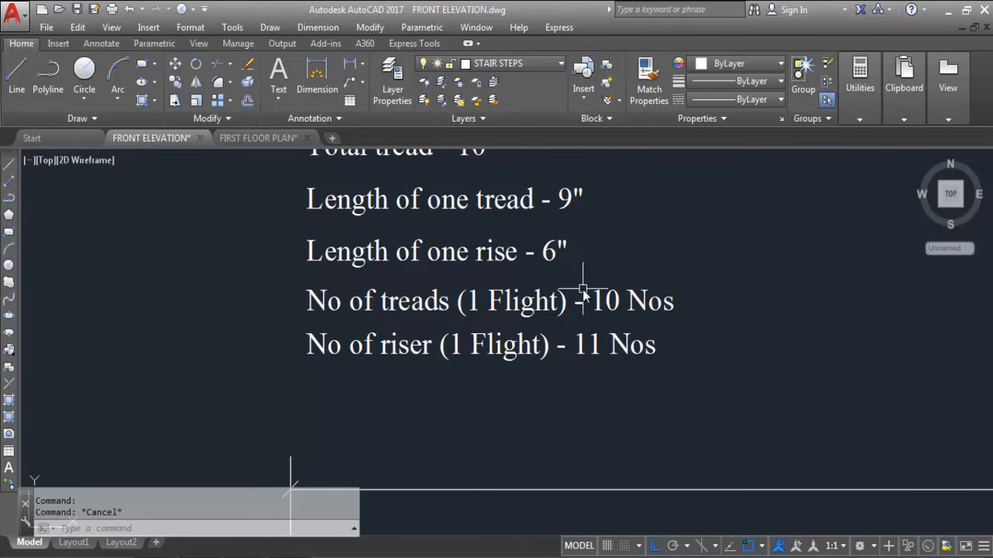
Count the tread lines of the left flight in the ground floor plan, from the entrance up to the landing.
{"action": "scroll", "coordinate": [647, 318], "scroll_direction": "down", "scroll_amount": 9}
{"action": "scroll", "coordinate": [642, 470], "scroll_direction": "up", "scroll_amount": 4}
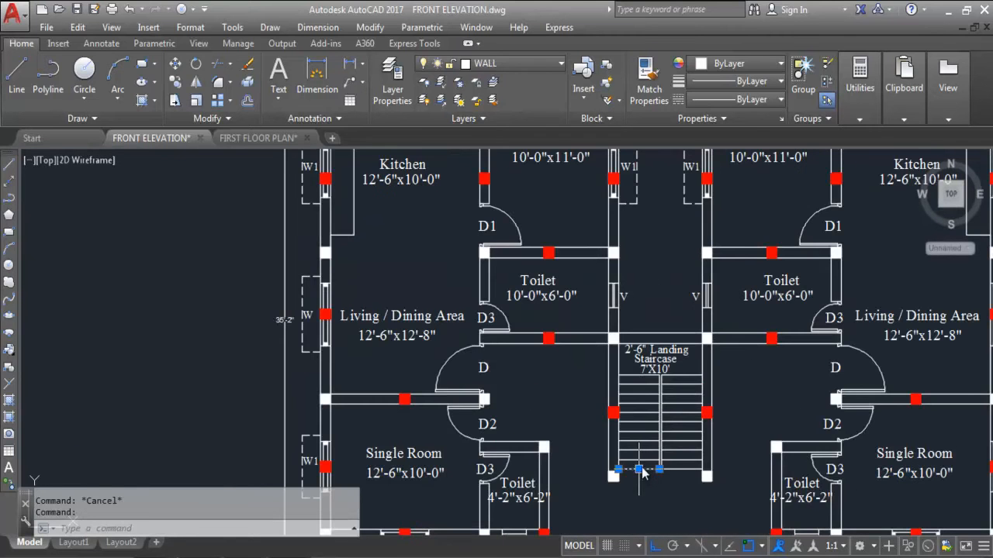
{"action": "left_click", "coordinate": [641, 470]}
{"action": "scroll", "coordinate": [642, 471], "scroll_direction": "up", "scroll_amount": 5}
{"action": "key", "text": "Escape"}
{"action": "left_click", "coordinate": [638, 472]}
{"action": "left_click", "coordinate": [638, 505]}
{"action": "left_click", "coordinate": [648, 415]}
{"action": "left_click", "coordinate": [626, 469]}
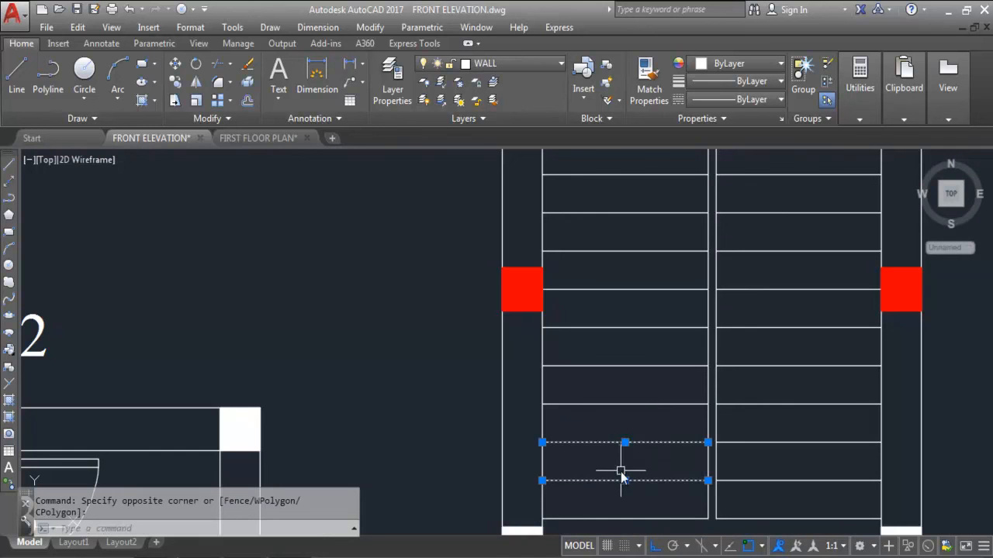
{"action": "left_click", "coordinate": [632, 412]}
{"action": "left_click", "coordinate": [630, 380]}
{"action": "left_click", "coordinate": [630, 380]}
{"action": "left_click", "coordinate": [643, 325]}
{"action": "scroll", "coordinate": [643, 326], "scroll_direction": "down", "scroll_amount": 2}
{"action": "left_click", "coordinate": [640, 348]}
{"action": "left_click", "coordinate": [638, 337]}
{"action": "left_click", "coordinate": [638, 318]}
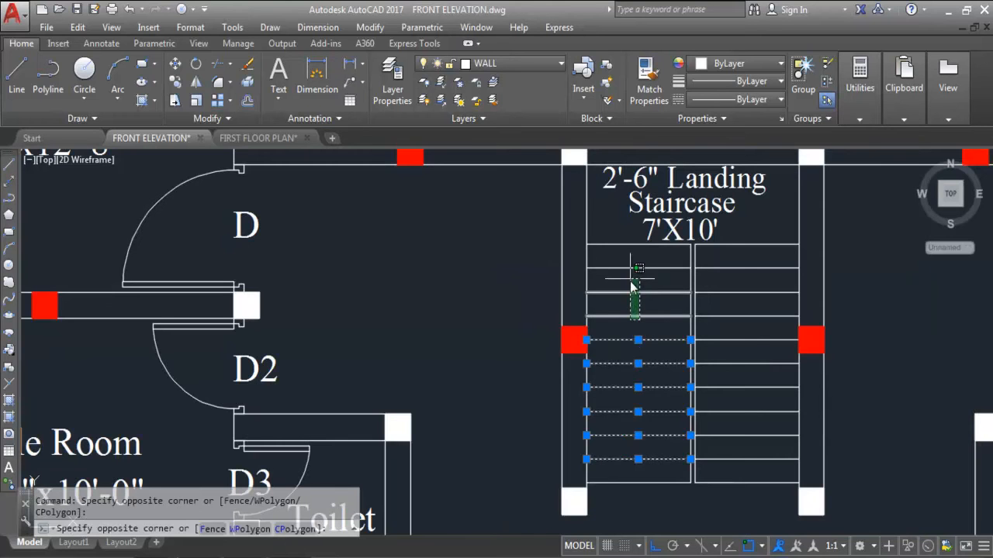
{"action": "left_click", "coordinate": [631, 308]}
{"action": "left_click", "coordinate": [632, 258]}
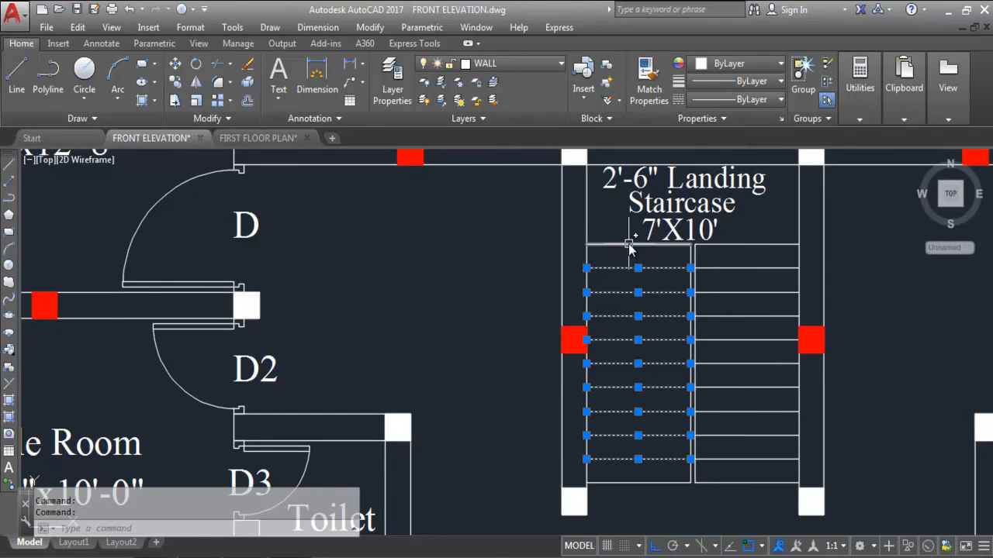
{"action": "scroll", "coordinate": [628, 258], "scroll_direction": "down", "scroll_amount": 3}
{"action": "key", "text": "Escape"}
Count the tread lines of the right flight in the ground floor plan, starting from the landing.
{"action": "scroll", "coordinate": [662, 247], "scroll_direction": "up", "scroll_amount": 4}
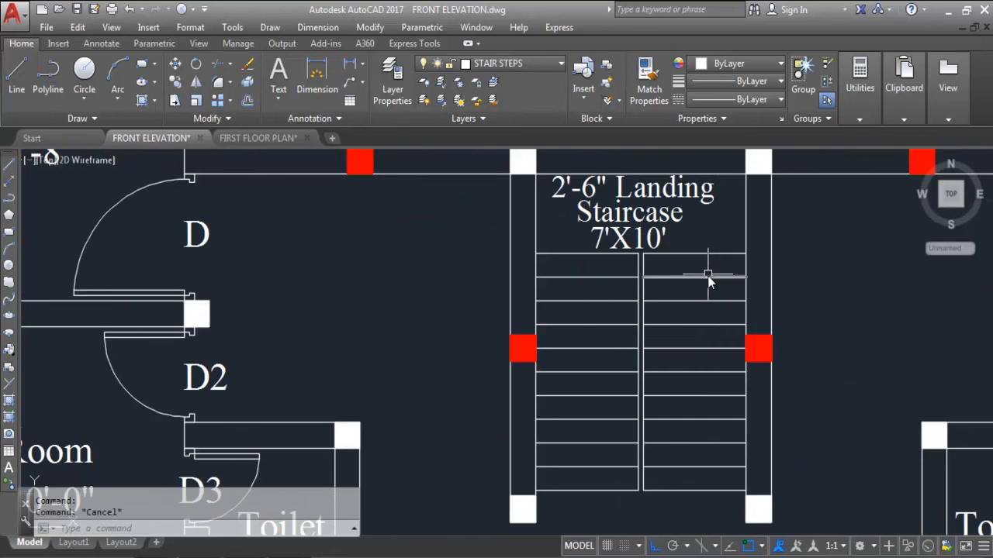
{"action": "left_click", "coordinate": [705, 277]}
{"action": "left_click", "coordinate": [704, 301]}
{"action": "left_click", "coordinate": [701, 324]}
{"action": "left_click", "coordinate": [700, 348]}
{"action": "left_click", "coordinate": [696, 385]}
{"action": "left_click", "coordinate": [690, 367]}
{"action": "left_click", "coordinate": [695, 397]}
{"action": "left_click", "coordinate": [681, 420]}
{"action": "left_click", "coordinate": [676, 447]}
{"action": "left_click", "coordinate": [666, 466]}
{"action": "left_click", "coordinate": [665, 491]}
{"action": "key", "text": "Escape"}
Examine the staircase opening above the landing line in the front elevation against the plan and stair notes.
{"action": "scroll", "coordinate": [705, 317], "scroll_direction": "down", "scroll_amount": 5}
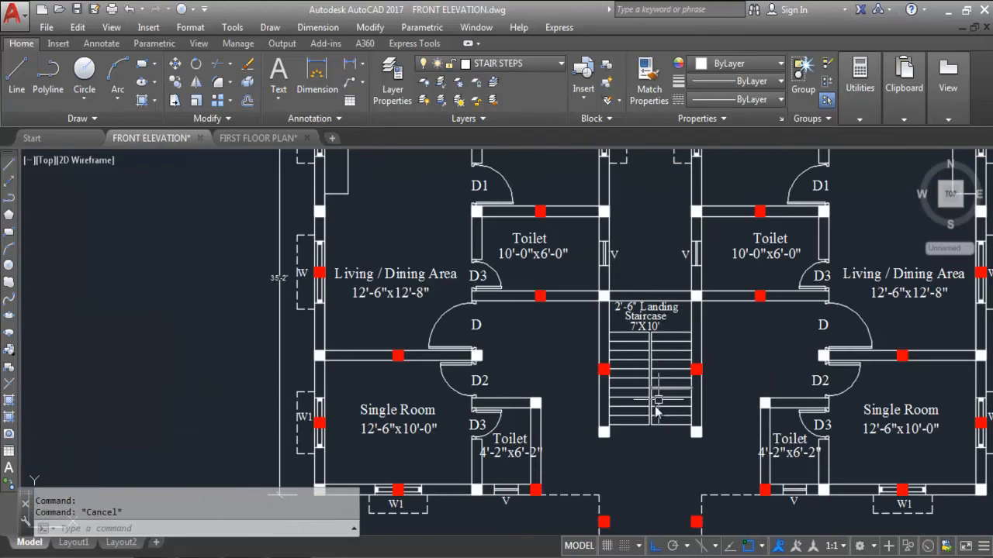
{"action": "scroll", "coordinate": [667, 461], "scroll_direction": "down", "scroll_amount": 3}
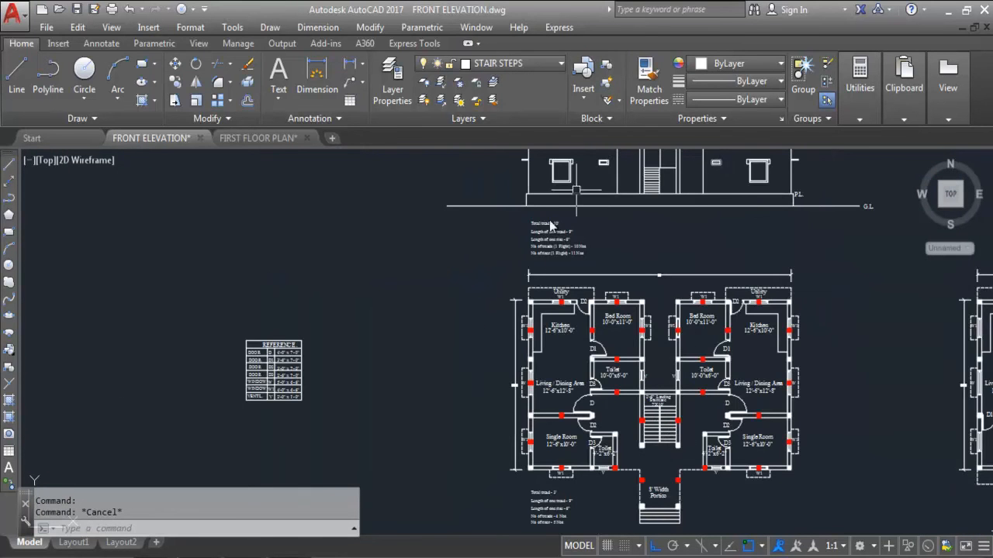
{"action": "scroll", "coordinate": [568, 229], "scroll_direction": "up", "scroll_amount": 4}
{"action": "scroll", "coordinate": [595, 310], "scroll_direction": "up", "scroll_amount": 3}
{"action": "scroll", "coordinate": [595, 364], "scroll_direction": "down", "scroll_amount": 4}
{"action": "scroll", "coordinate": [674, 267], "scroll_direction": "up", "scroll_amount": 3}
{"action": "scroll", "coordinate": [725, 199], "scroll_direction": "up", "scroll_amount": 4}
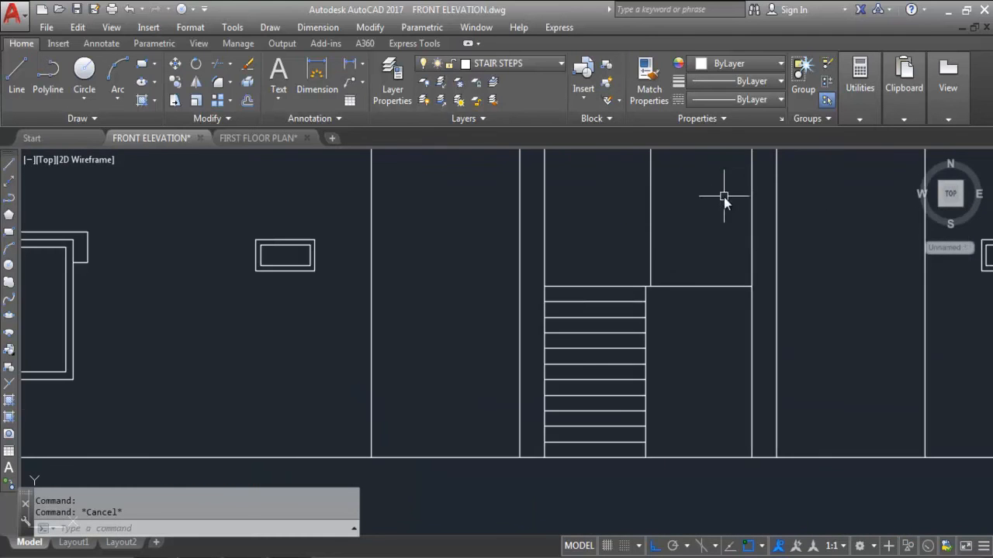
{"action": "scroll", "coordinate": [698, 287], "scroll_direction": "down", "scroll_amount": 4}
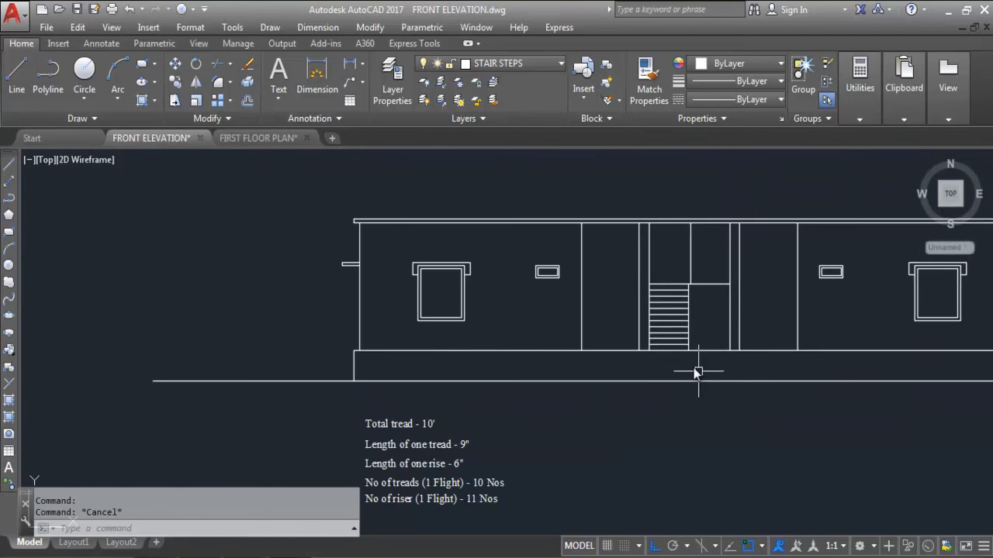
{"action": "scroll", "coordinate": [675, 279], "scroll_direction": "up", "scroll_amount": 2}
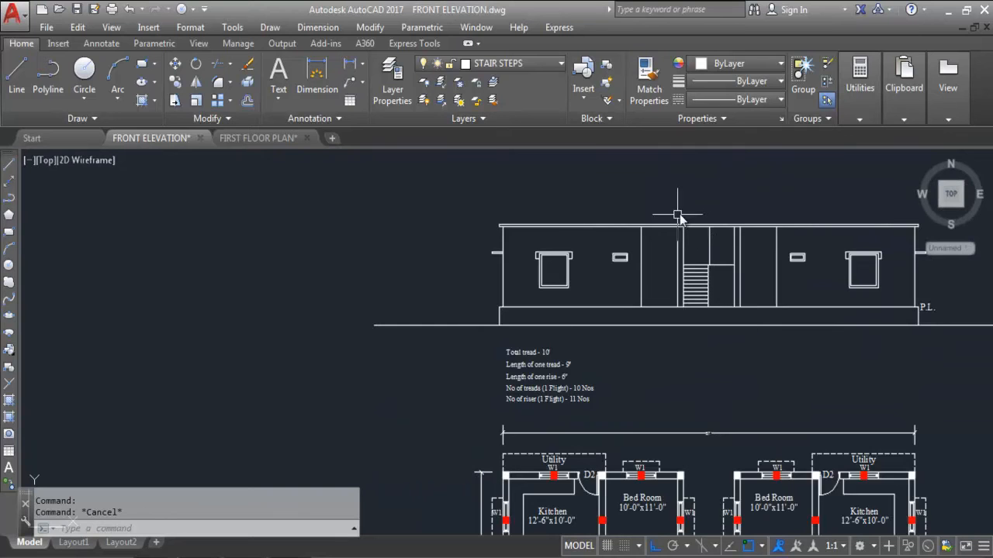
Compare the staircase opening in the front elevation with the staircase and portico in the ground floor plan.
{"action": "scroll", "coordinate": [678, 221], "scroll_direction": "down", "scroll_amount": 4}
{"action": "scroll", "coordinate": [702, 375], "scroll_direction": "up", "scroll_amount": 2}
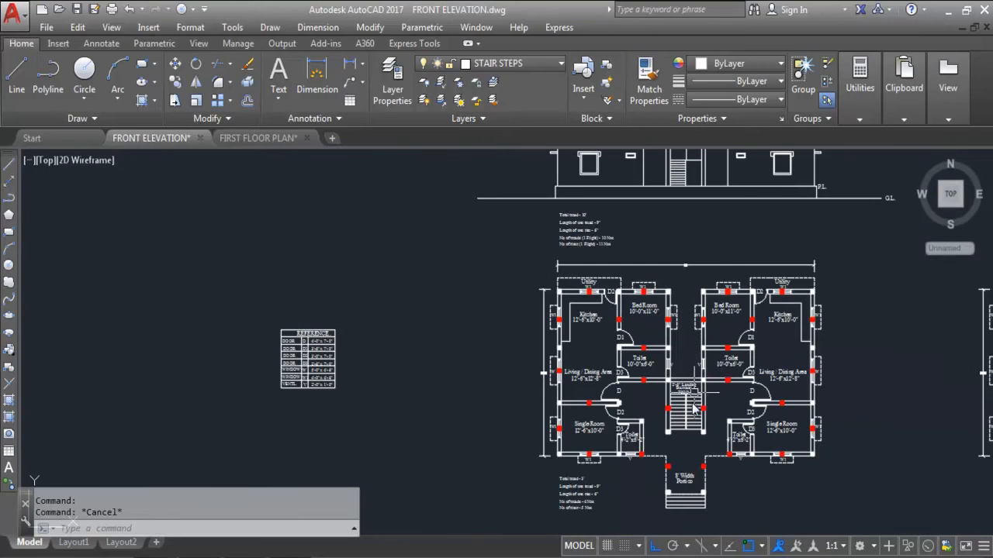
{"action": "scroll", "coordinate": [687, 403], "scroll_direction": "down", "scroll_amount": 3}
{"action": "scroll", "coordinate": [659, 333], "scroll_direction": "up", "scroll_amount": 4}
{"action": "scroll", "coordinate": [656, 335], "scroll_direction": "up", "scroll_amount": 4}
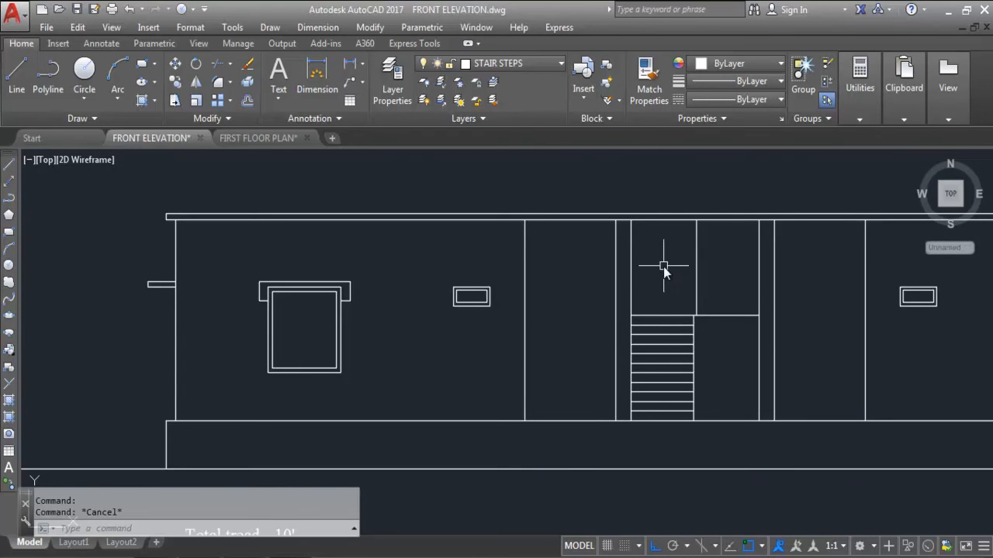
{"action": "scroll", "coordinate": [643, 271], "scroll_direction": "down", "scroll_amount": 5}
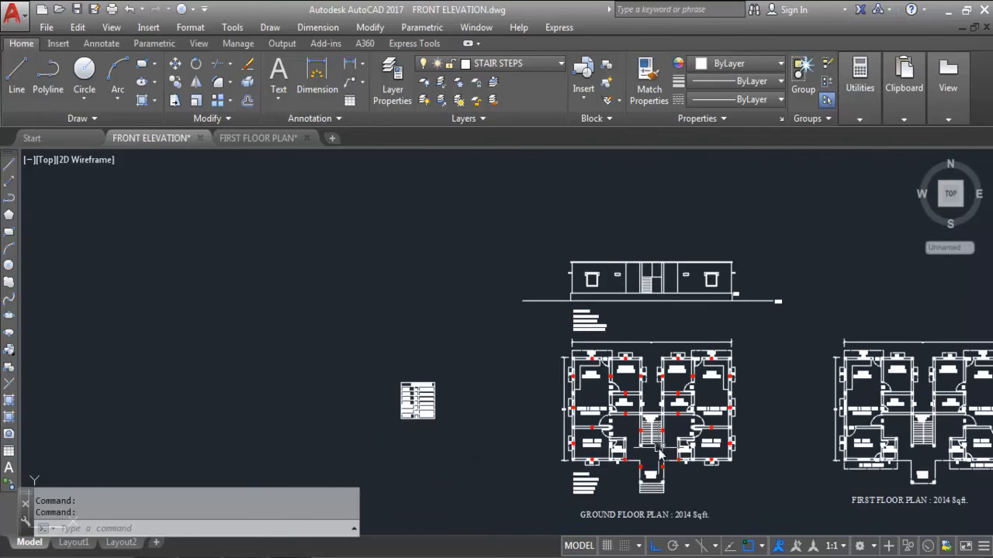
{"action": "scroll", "coordinate": [659, 456], "scroll_direction": "up", "scroll_amount": 4}
{"action": "scroll", "coordinate": [542, 508], "scroll_direction": "down", "scroll_amount": 4}
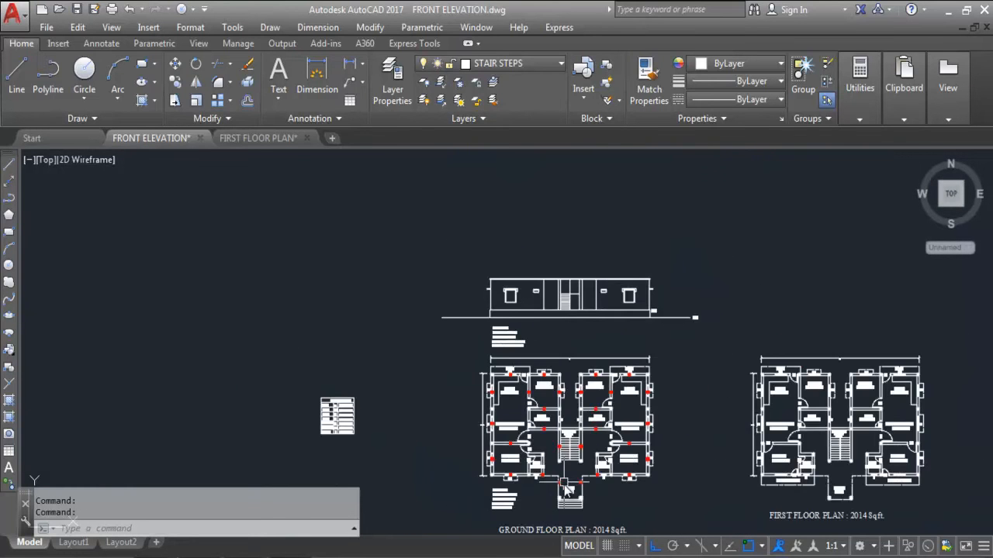
Examine the entrance steps in front of the 8' wide portico in the ground floor plan.
{"action": "scroll", "coordinate": [566, 487], "scroll_direction": "up", "scroll_amount": 2}
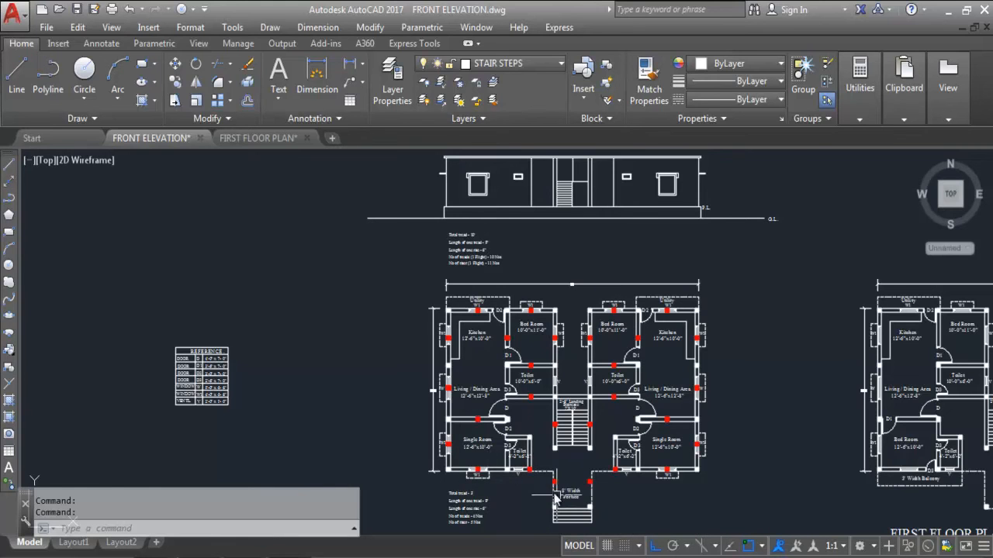
{"action": "scroll", "coordinate": [535, 480], "scroll_direction": "up", "scroll_amount": 3}
{"action": "scroll", "coordinate": [505, 470], "scroll_direction": "down", "scroll_amount": 3}
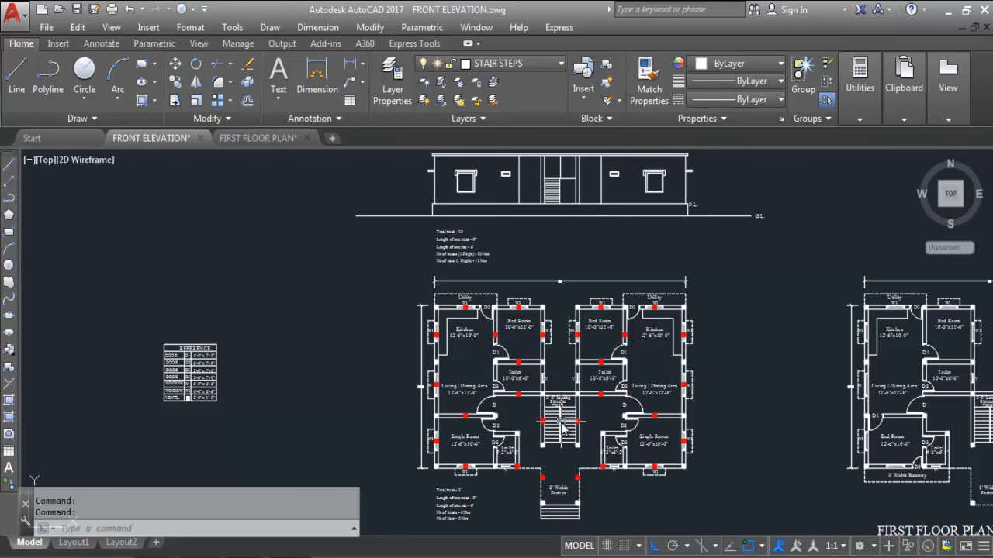
{"action": "scroll", "coordinate": [556, 510], "scroll_direction": "up", "scroll_amount": 3}
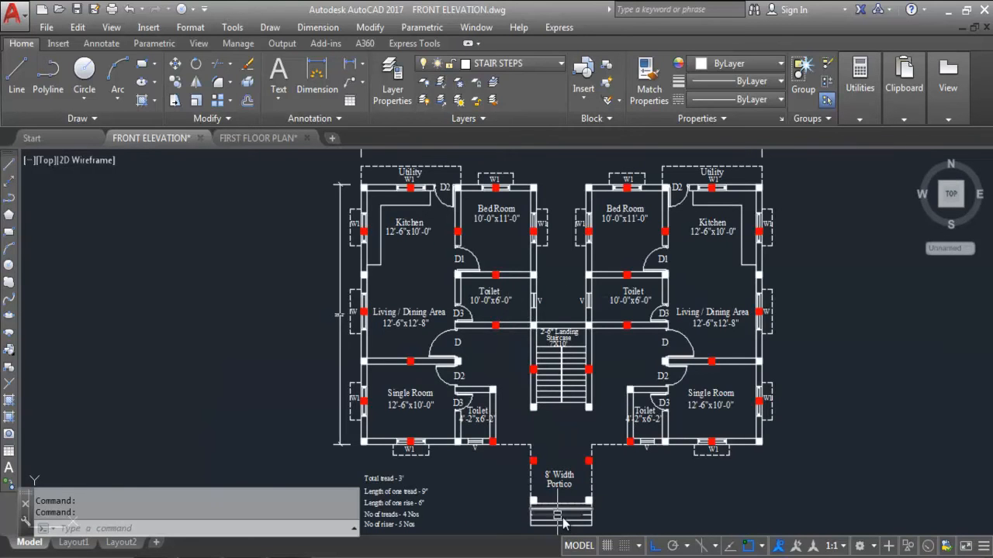
{"action": "scroll", "coordinate": [583, 521], "scroll_direction": "down", "scroll_amount": 2}
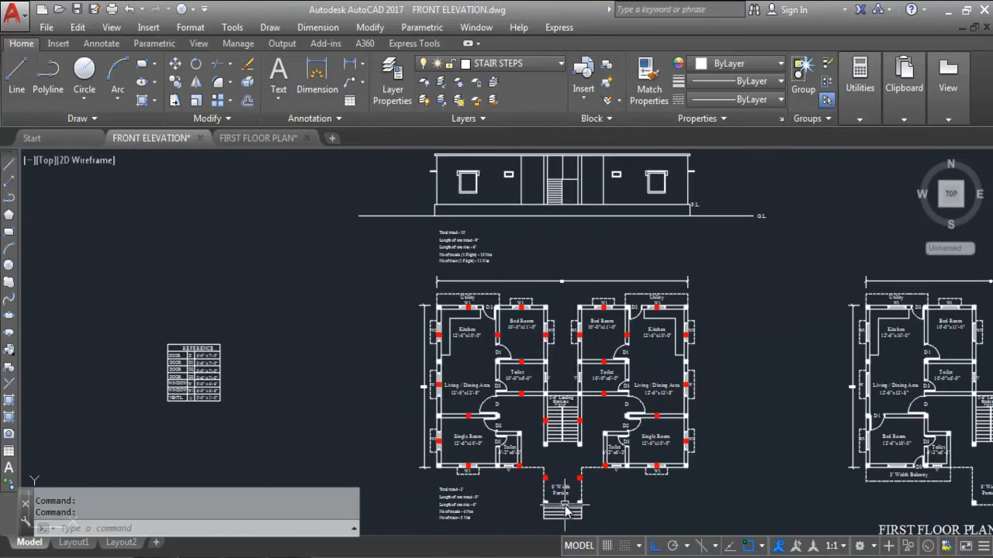
{"action": "scroll", "coordinate": [583, 521], "scroll_direction": "up", "scroll_amount": 3}
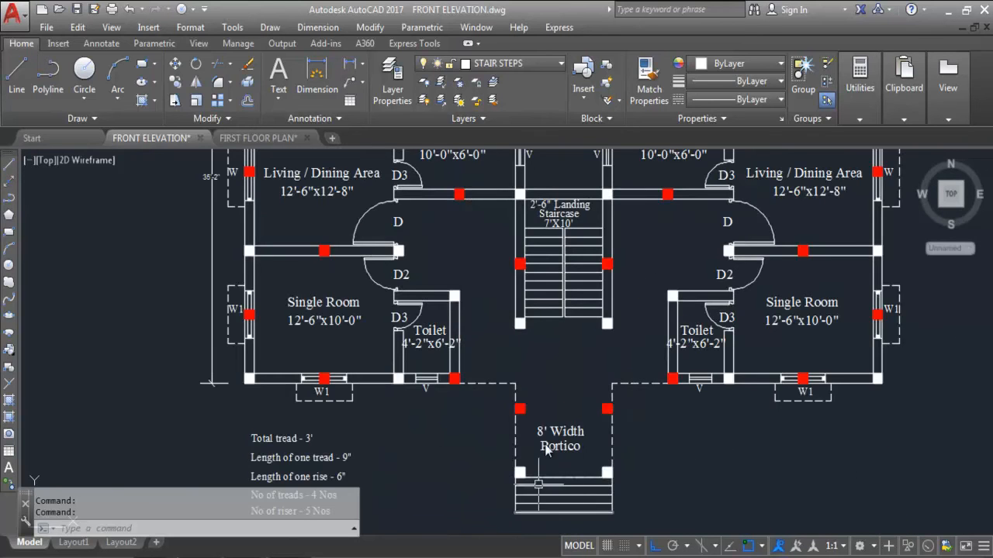
{"action": "scroll", "coordinate": [570, 487], "scroll_direction": "down", "scroll_amount": 2}
{"action": "scroll", "coordinate": [572, 490], "scroll_direction": "up", "scroll_amount": 2}
{"action": "left_click", "coordinate": [567, 498]}
{"action": "left_click", "coordinate": [553, 429]}
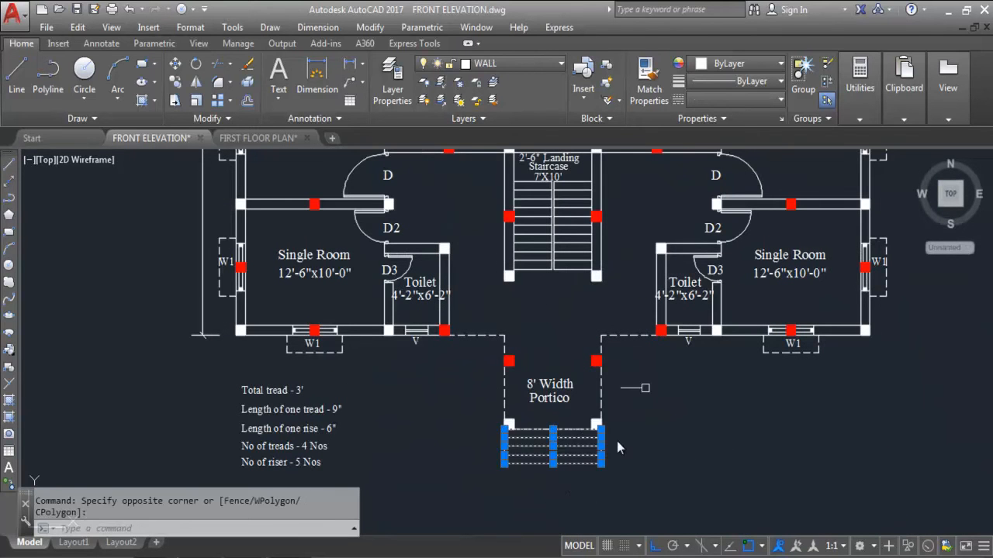
{"action": "key", "text": "Escape"}
{"action": "scroll", "coordinate": [547, 487], "scroll_direction": "down", "scroll_amount": 4}
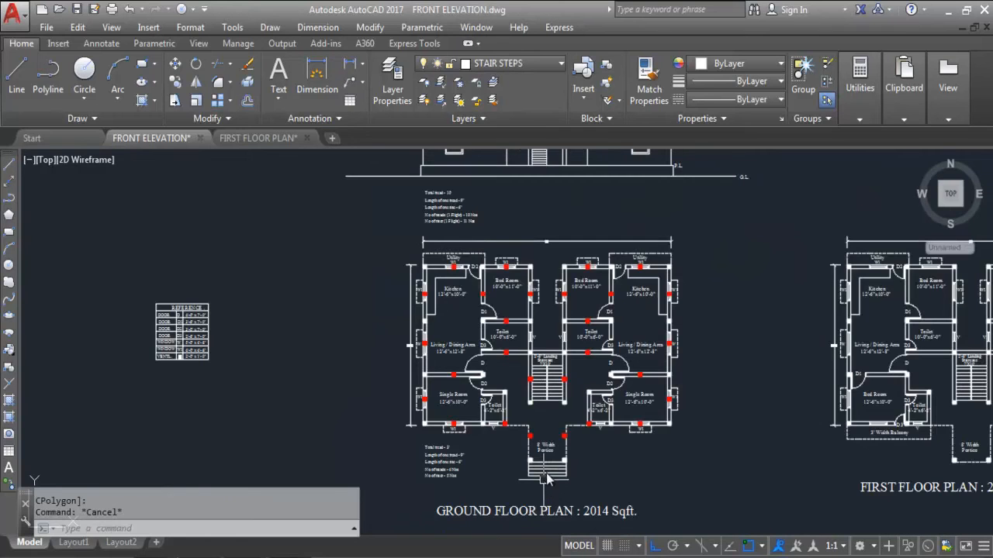
{"action": "scroll", "coordinate": [543, 204], "scroll_direction": "up", "scroll_amount": 4}
{"action": "scroll", "coordinate": [567, 229], "scroll_direction": "down", "scroll_amount": 4}
{"action": "scroll", "coordinate": [565, 483], "scroll_direction": "up", "scroll_amount": 5}
Draw vertical construction lines (XLINE) through both outer end corners of the portico's entrance steps in the ground floor plan.
{"action": "type", "text": "xl"}
{"action": "key", "text": "Return"}
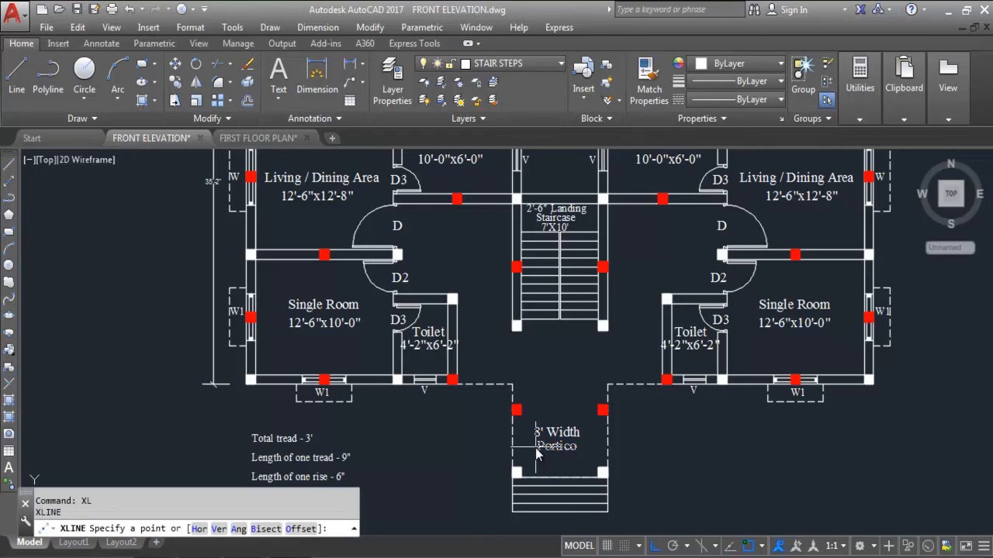
{"action": "left_click", "coordinate": [219, 531]}
{"action": "scroll", "coordinate": [553, 466], "scroll_direction": "down", "scroll_amount": 3}
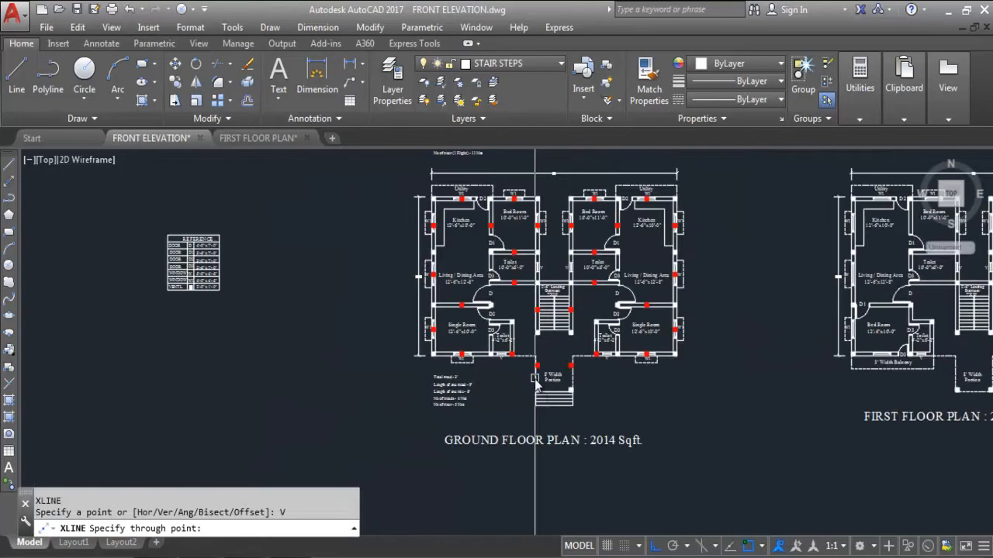
{"action": "scroll", "coordinate": [528, 530], "scroll_direction": "up", "scroll_amount": 5}
{"action": "left_click", "coordinate": [533, 491]}
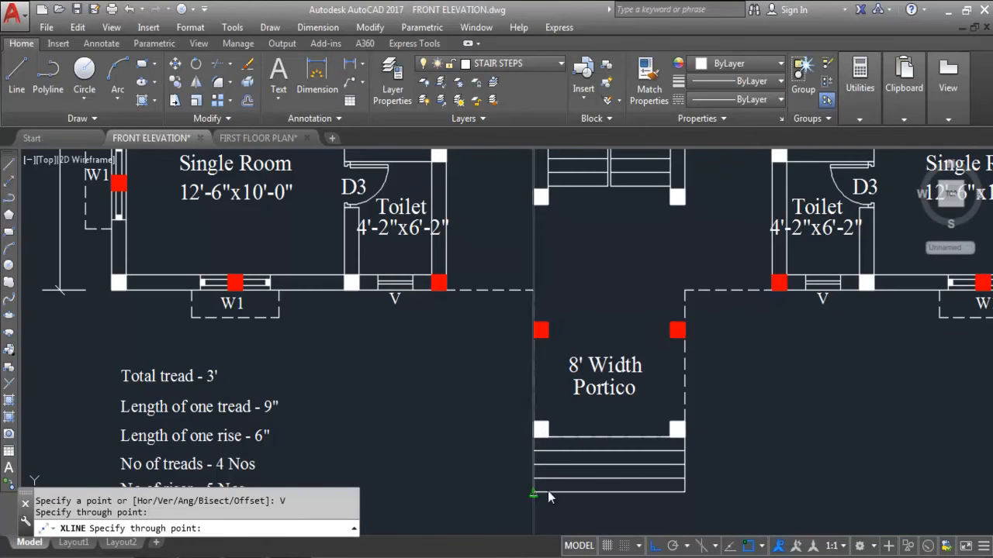
{"action": "left_click", "coordinate": [684, 492]}
{"action": "scroll", "coordinate": [643, 362], "scroll_direction": "down", "scroll_amount": 4}
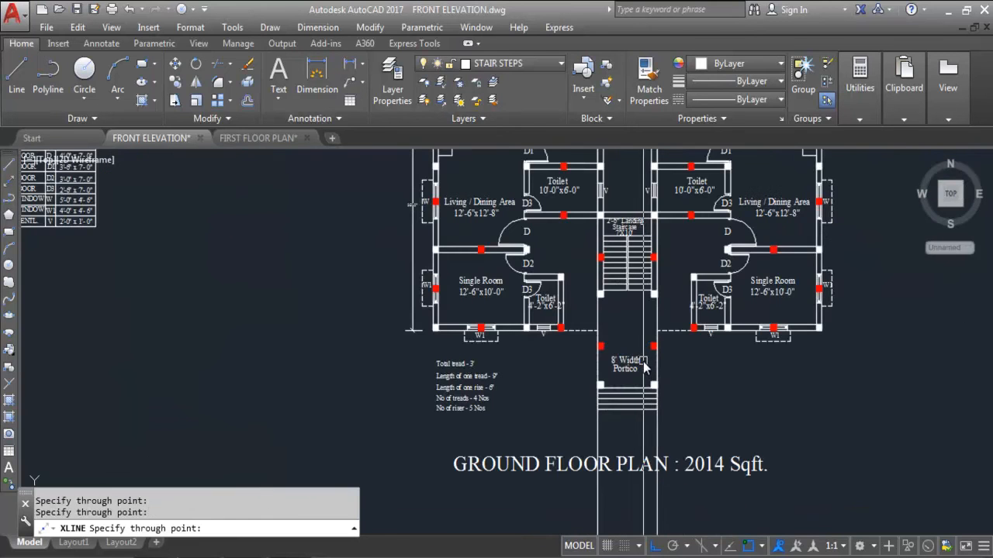
{"action": "key", "text": "Escape"}
Read the tread and riser notes beside the portico and compare them with the entrance step lines in the plan.
{"action": "scroll", "coordinate": [649, 434], "scroll_direction": "up", "scroll_amount": 5}
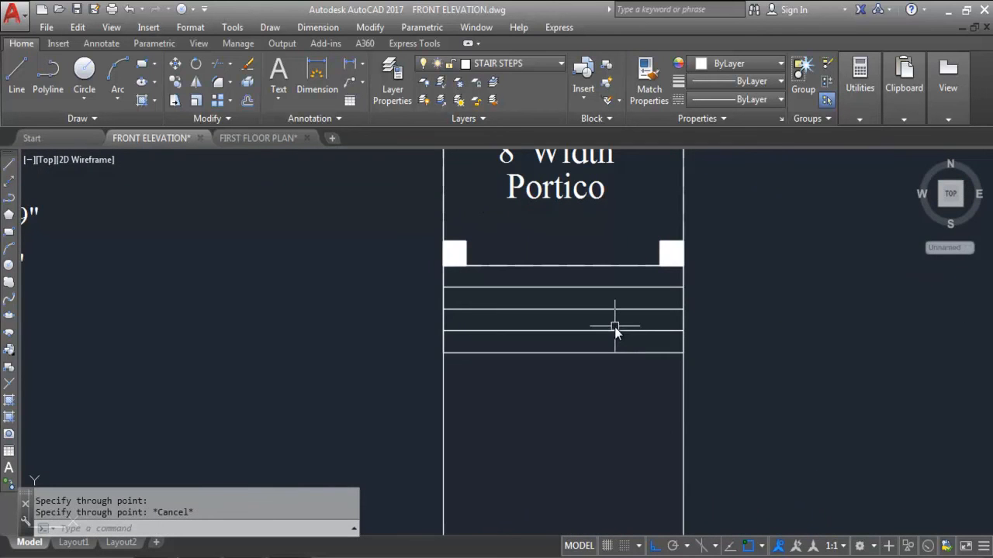
{"action": "scroll", "coordinate": [648, 289], "scroll_direction": "down", "scroll_amount": 4}
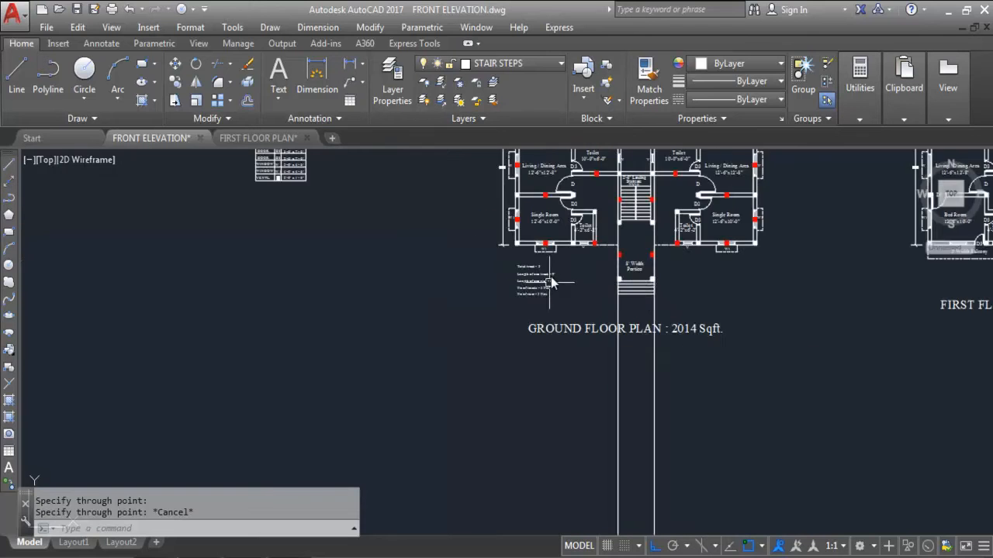
{"action": "scroll", "coordinate": [547, 301], "scroll_direction": "up", "scroll_amount": 5}
{"action": "scroll", "coordinate": [514, 330], "scroll_direction": "up", "scroll_amount": 2}
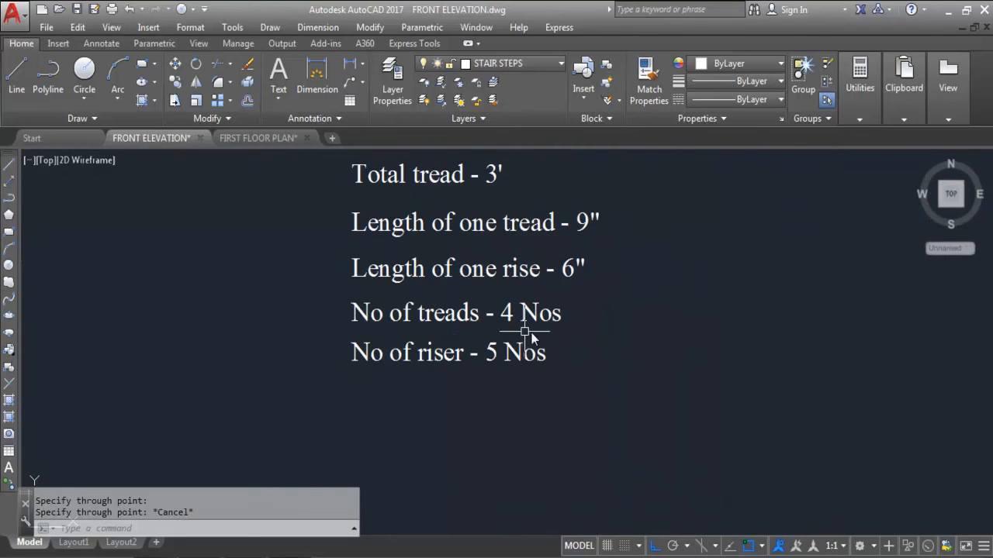
{"action": "scroll", "coordinate": [480, 332], "scroll_direction": "down", "scroll_amount": 4}
{"action": "scroll", "coordinate": [622, 342], "scroll_direction": "down", "scroll_amount": 1}
{"action": "scroll", "coordinate": [621, 329], "scroll_direction": "up", "scroll_amount": 2}
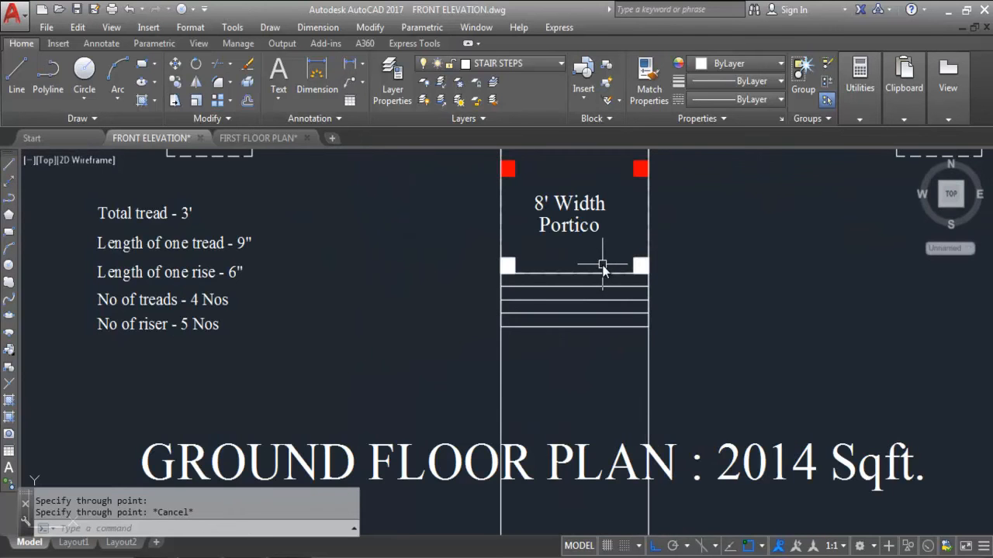
{"action": "scroll", "coordinate": [603, 271], "scroll_direction": "down", "scroll_amount": 2}
{"action": "scroll", "coordinate": [310, 311], "scroll_direction": "up", "scroll_amount": 4}
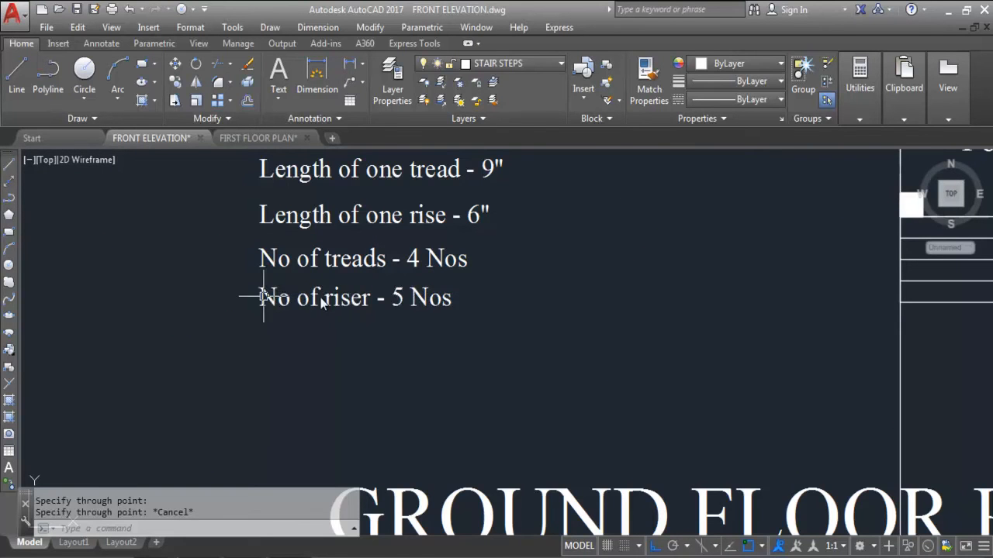
{"action": "scroll", "coordinate": [535, 465], "scroll_direction": "down", "scroll_amount": 2}
{"action": "scroll", "coordinate": [601, 450], "scroll_direction": "up", "scroll_amount": 1}
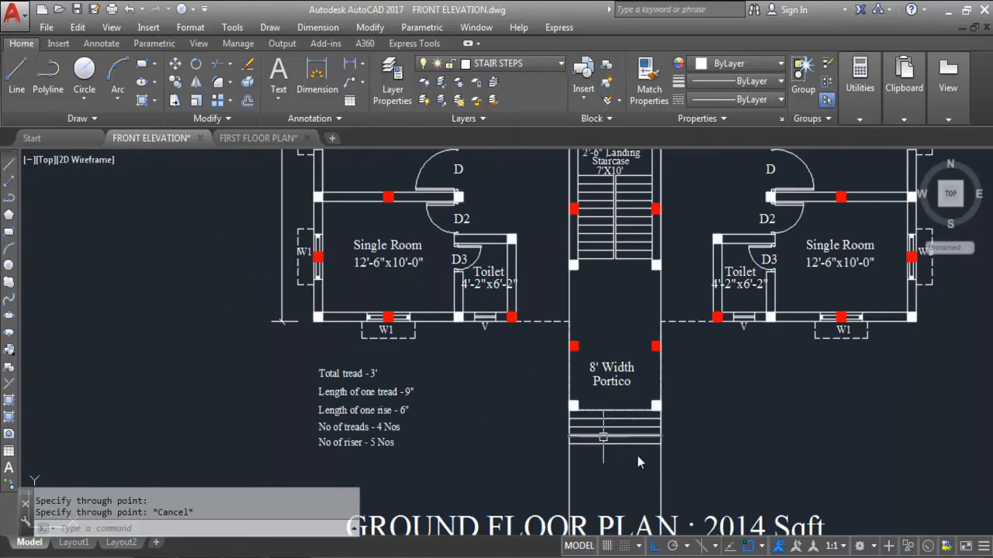
Check where the entrance steps' construction lines cross the plinth in the front elevation, and recheck the portico's riser notes.
{"action": "left_click", "coordinate": [570, 475]}
{"action": "scroll", "coordinate": [572, 475], "scroll_direction": "down", "scroll_amount": 4}
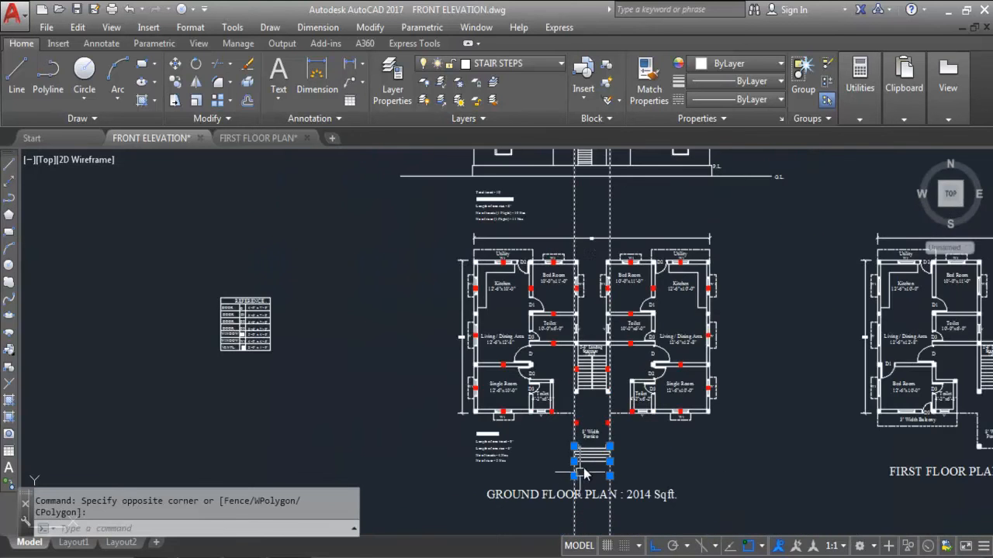
{"action": "scroll", "coordinate": [540, 173], "scroll_direction": "up", "scroll_amount": 4}
{"action": "key", "text": "Escape"}
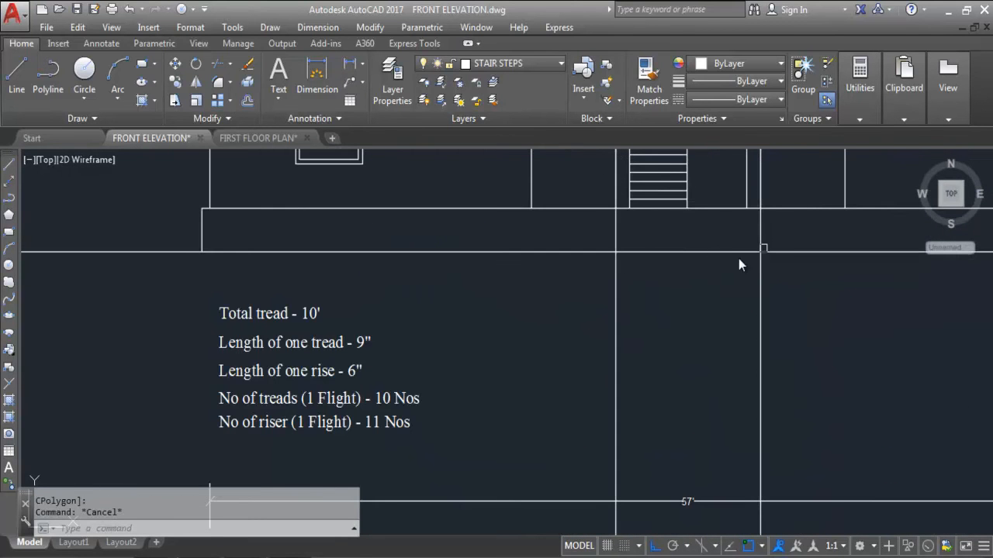
{"action": "scroll", "coordinate": [702, 256], "scroll_direction": "down", "scroll_amount": 5}
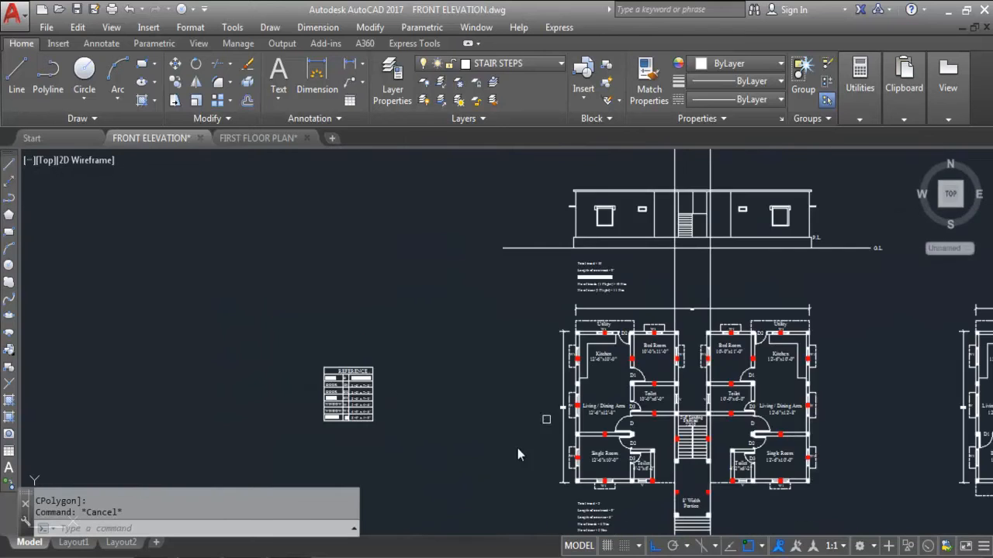
{"action": "scroll", "coordinate": [574, 444], "scroll_direction": "up", "scroll_amount": 5}
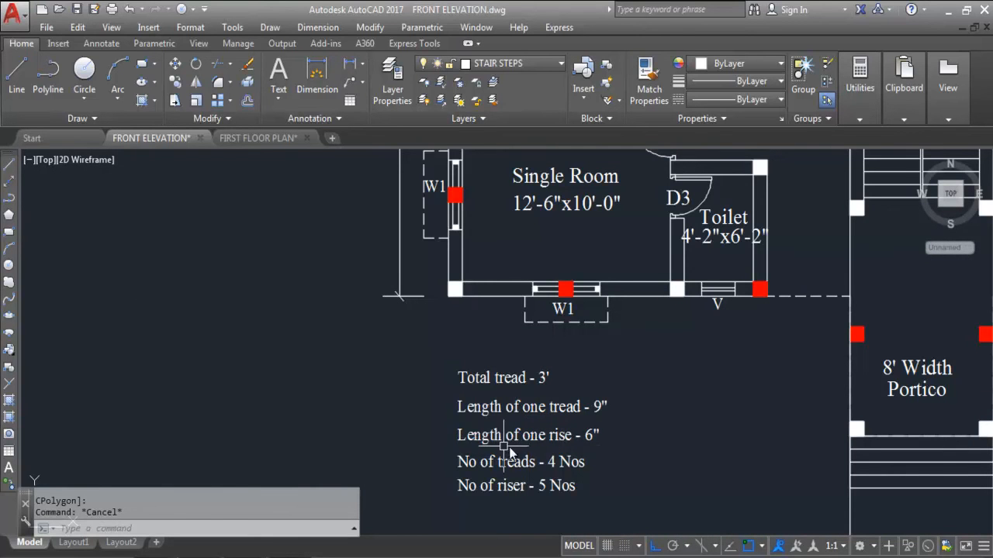
{"action": "scroll", "coordinate": [521, 458], "scroll_direction": "down", "scroll_amount": 5}
{"action": "scroll", "coordinate": [595, 284], "scroll_direction": "up", "scroll_amount": 8}
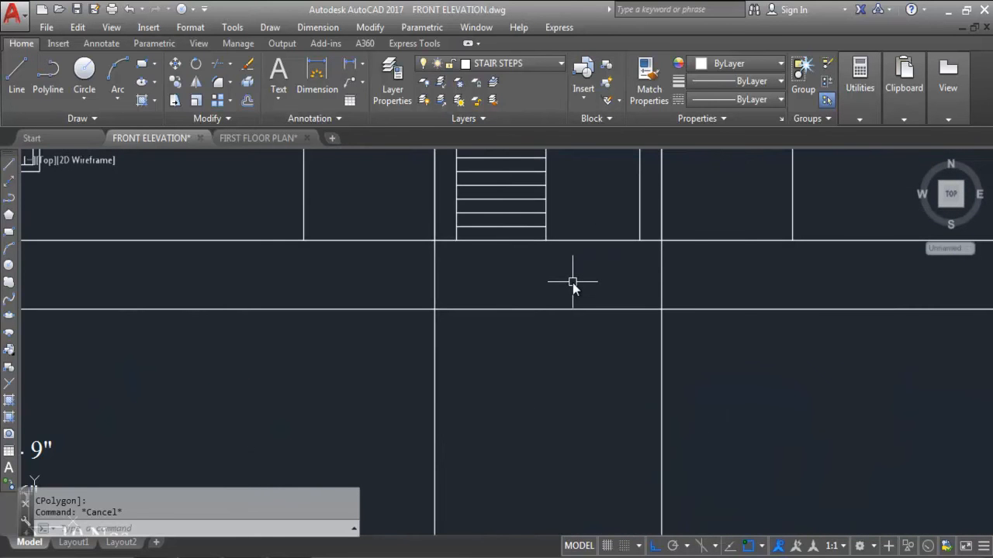
Offset the ground line 6" upward in the front elevation for the first entrance riser.
{"action": "type", "text": "o"}
{"action": "key", "text": "Return"}
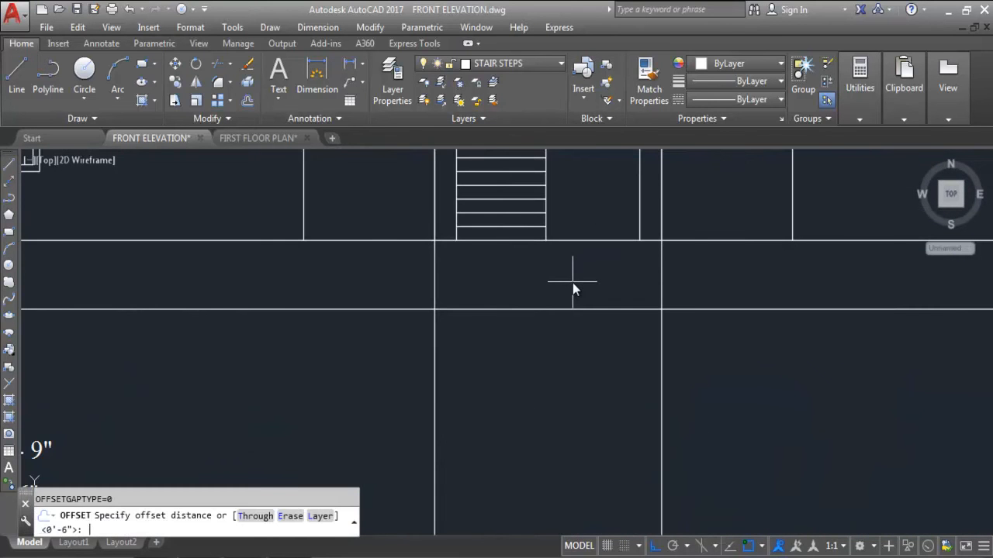
{"action": "type", "text": "6"}
{"action": "key", "text": "Return"}
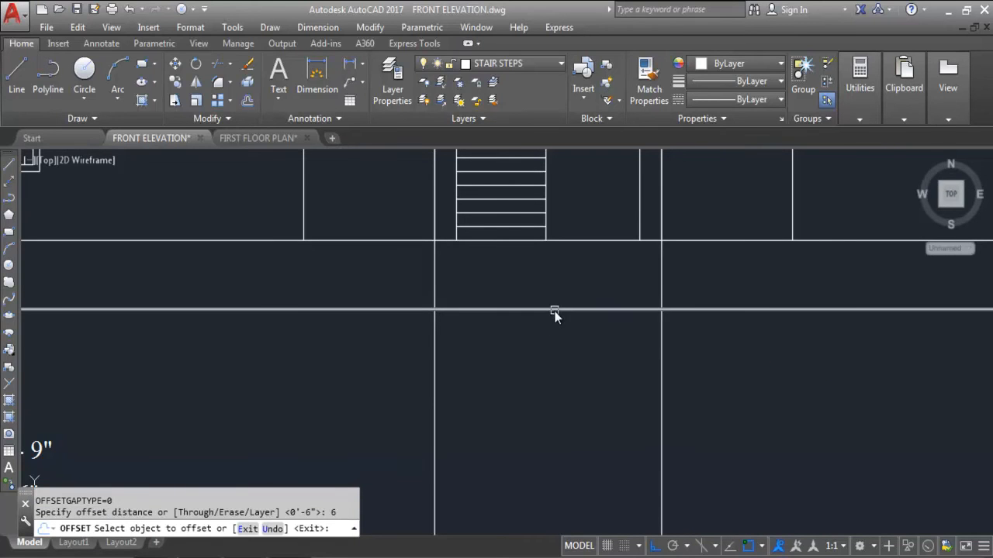
{"action": "left_click", "coordinate": [554, 309]}
{"action": "left_click", "coordinate": [547, 264]}
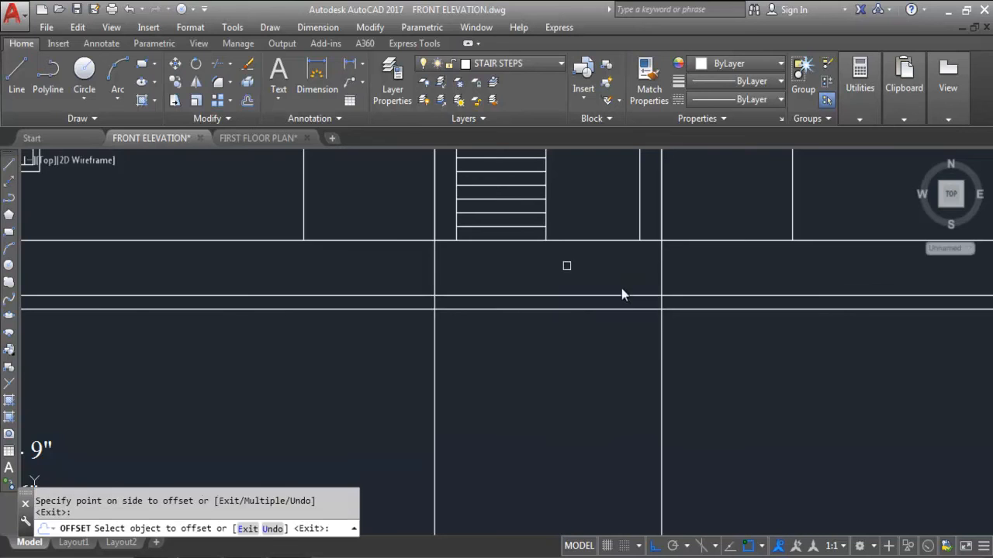
{"action": "key", "text": "Escape"}
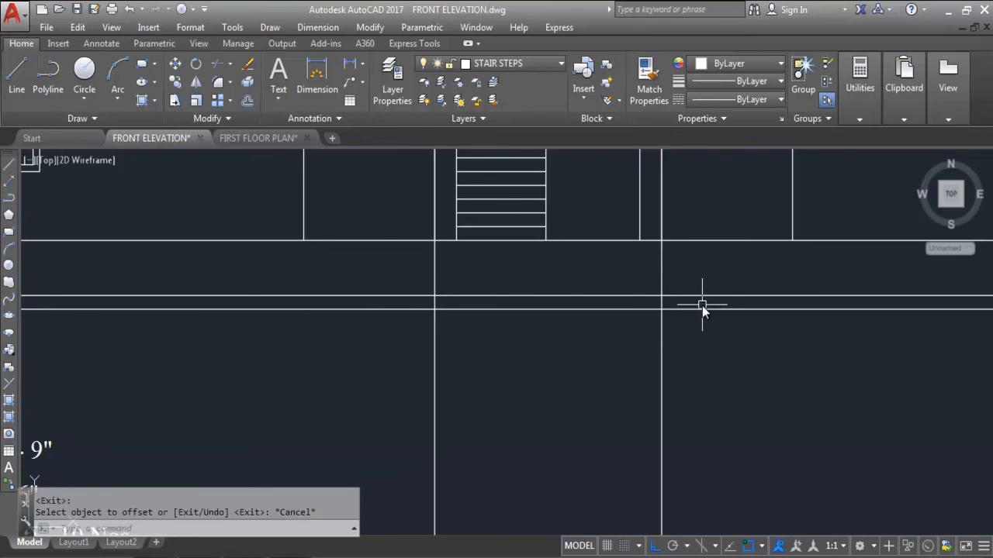
Trim the first riser line outside the two vertical construction lines, using them as cutting edges.
{"action": "type", "text": "tr"}
{"action": "key", "text": "Return"}
{"action": "left_click", "coordinate": [671, 351]}
{"action": "left_click", "coordinate": [411, 384]}
{"action": "key", "text": "Return"}
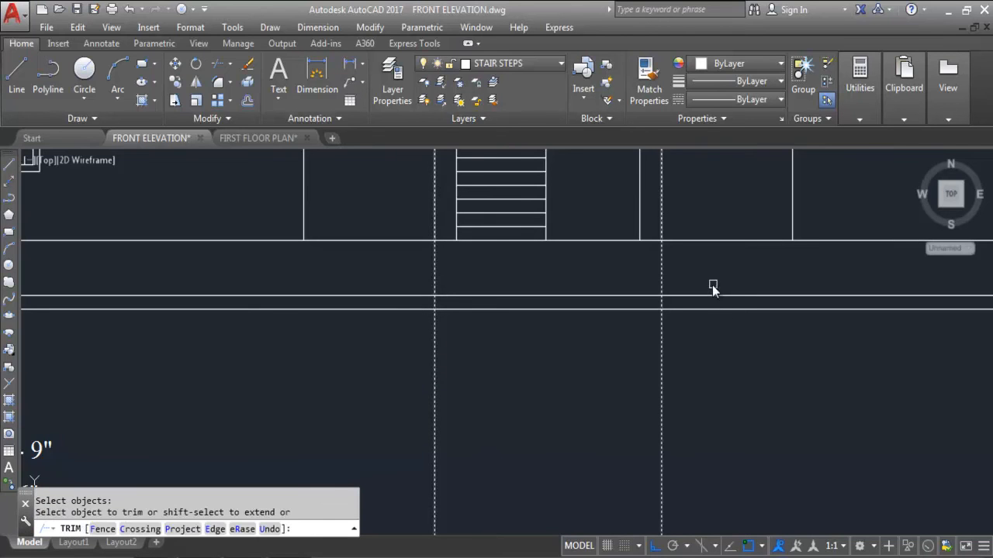
{"action": "left_click", "coordinate": [707, 305]}
{"action": "left_click", "coordinate": [701, 282]}
{"action": "left_click", "coordinate": [383, 304]}
{"action": "left_click", "coordinate": [375, 284]}
{"action": "scroll", "coordinate": [491, 329], "scroll_direction": "down", "scroll_amount": 6}
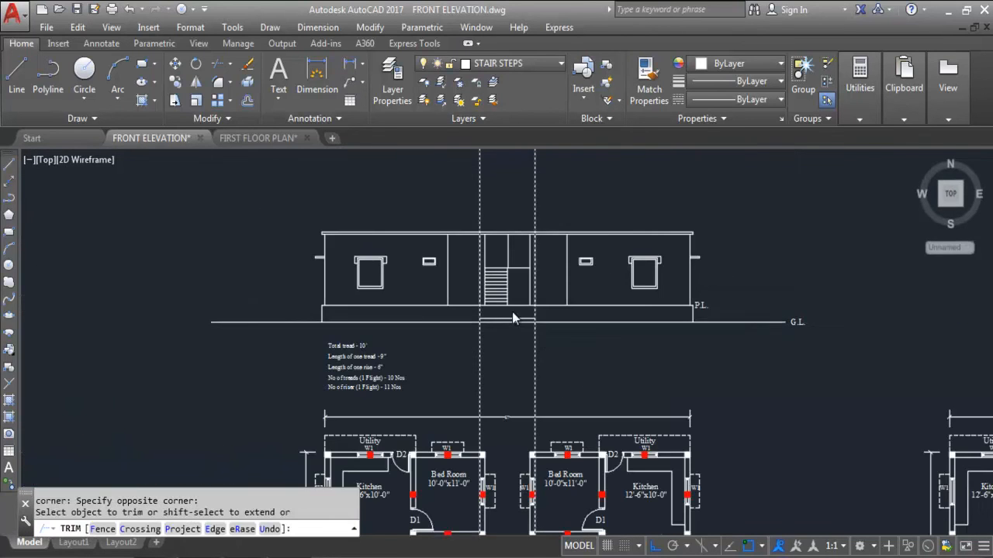
{"action": "scroll", "coordinate": [511, 316], "scroll_direction": "up", "scroll_amount": 6}
{"action": "key", "text": "Escape"}
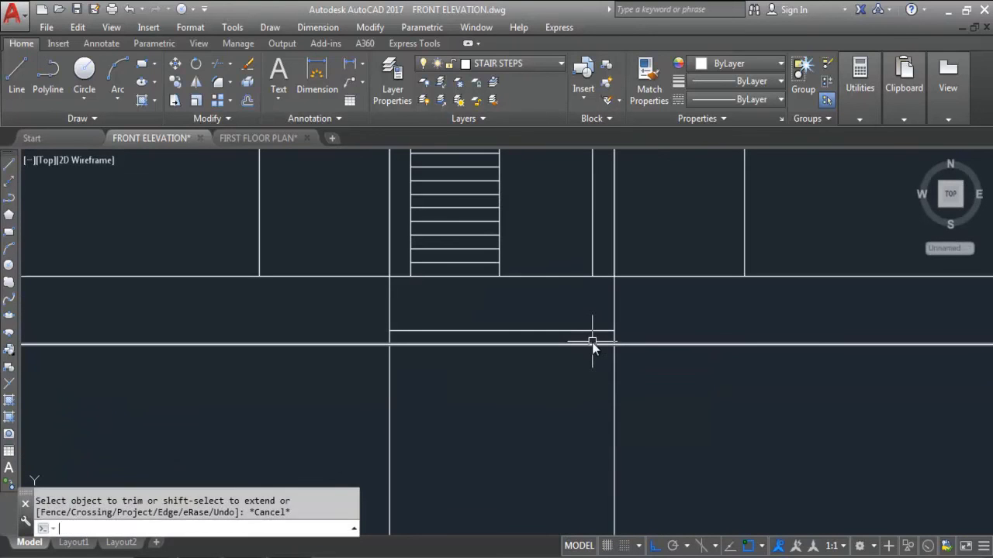
Offset the first entrance riser line upward repeatedly at 6" spacing until the steps reach the plinth line.
{"action": "type", "text": "o"}
{"action": "key", "text": "Return"}
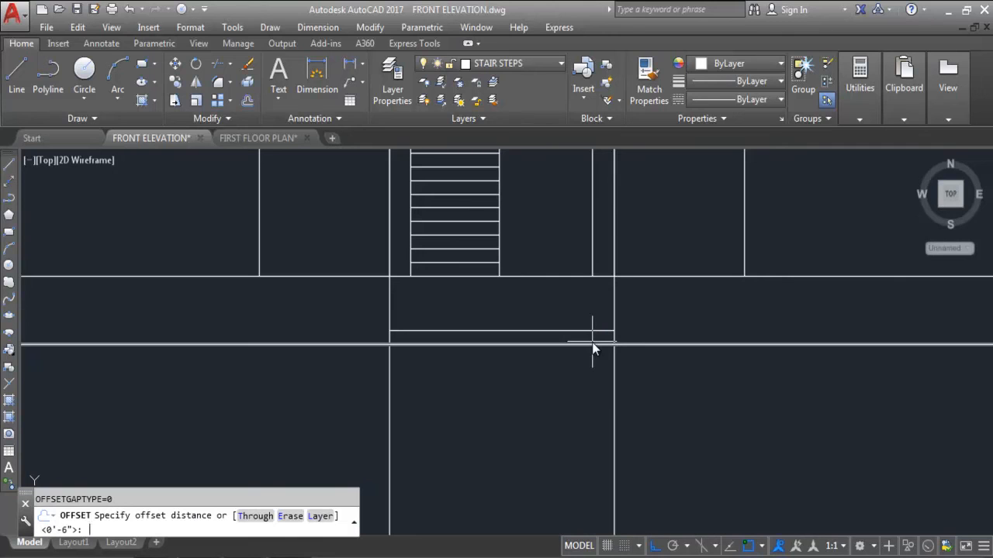
{"action": "type", "text": "6"}
{"action": "key", "text": "Return"}
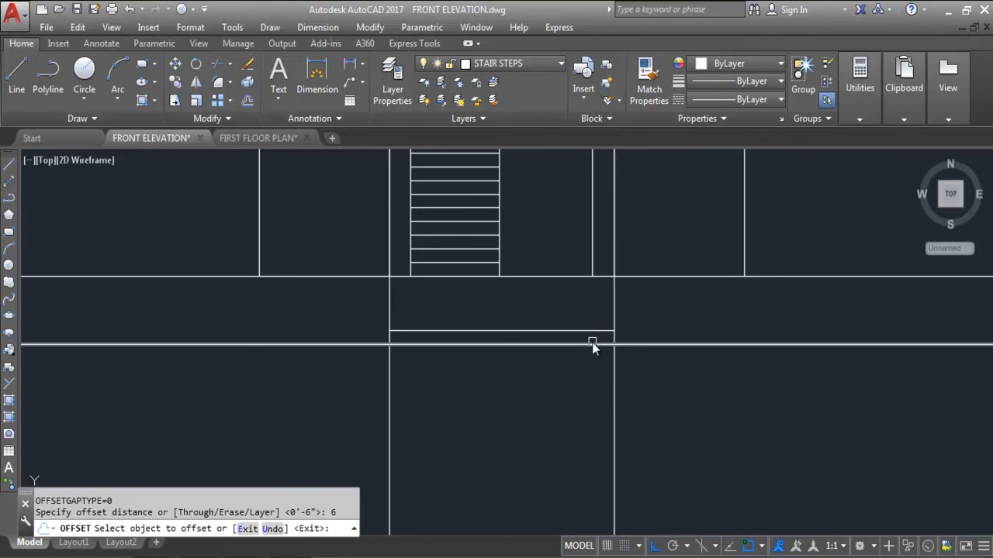
{"action": "left_click", "coordinate": [553, 331]}
{"action": "left_click", "coordinate": [546, 321]}
{"action": "left_click", "coordinate": [547, 318]}
{"action": "left_click", "coordinate": [548, 289]}
{"action": "left_click", "coordinate": [547, 303]}
{"action": "left_click", "coordinate": [549, 288]}
{"action": "left_click", "coordinate": [560, 291]}
{"action": "left_click", "coordinate": [558, 260]}
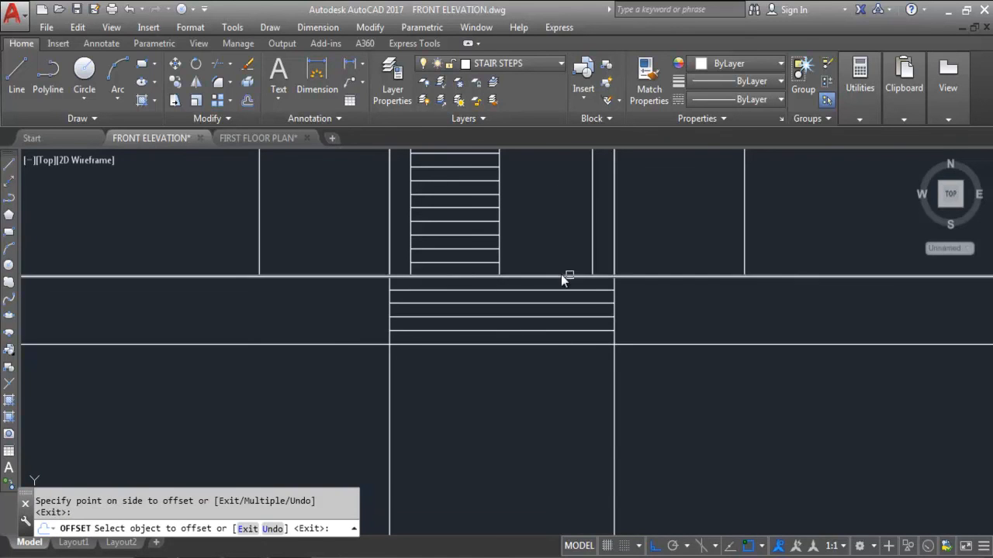
{"action": "key", "text": "Escape"}
{"action": "scroll", "coordinate": [485, 246], "scroll_direction": "down", "scroll_amount": 2}
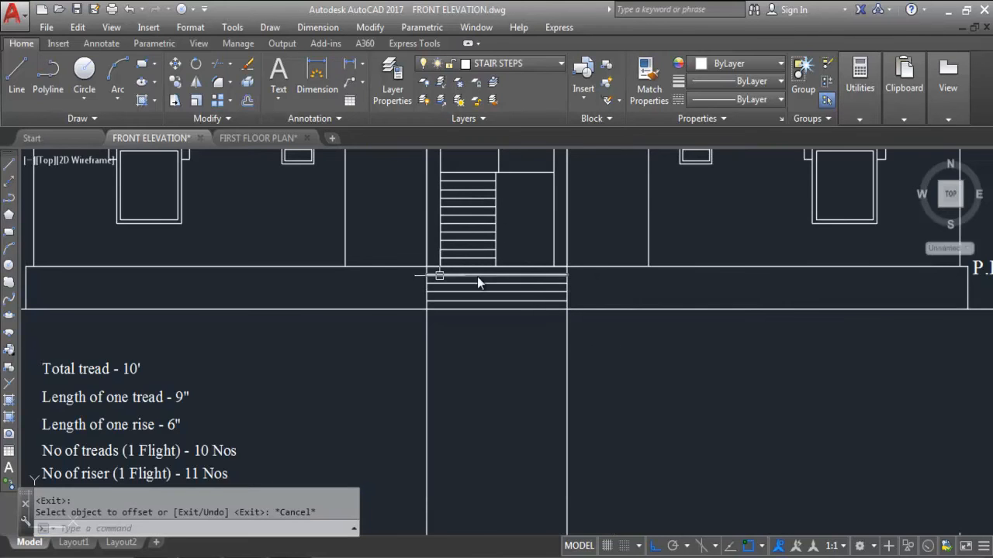
{"action": "scroll", "coordinate": [562, 310], "scroll_direction": "up", "scroll_amount": 2}
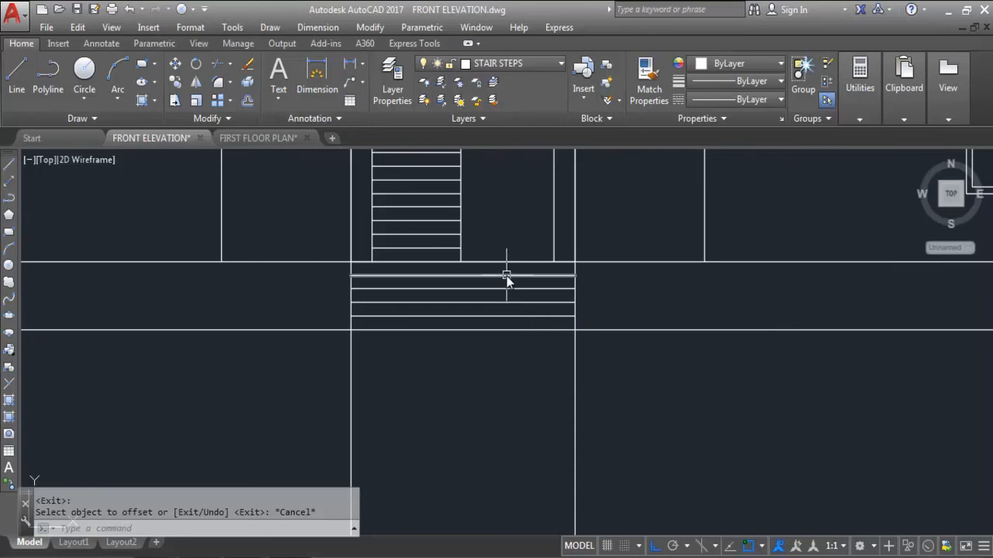
{"action": "scroll", "coordinate": [498, 299], "scroll_direction": "down", "scroll_amount": 3}
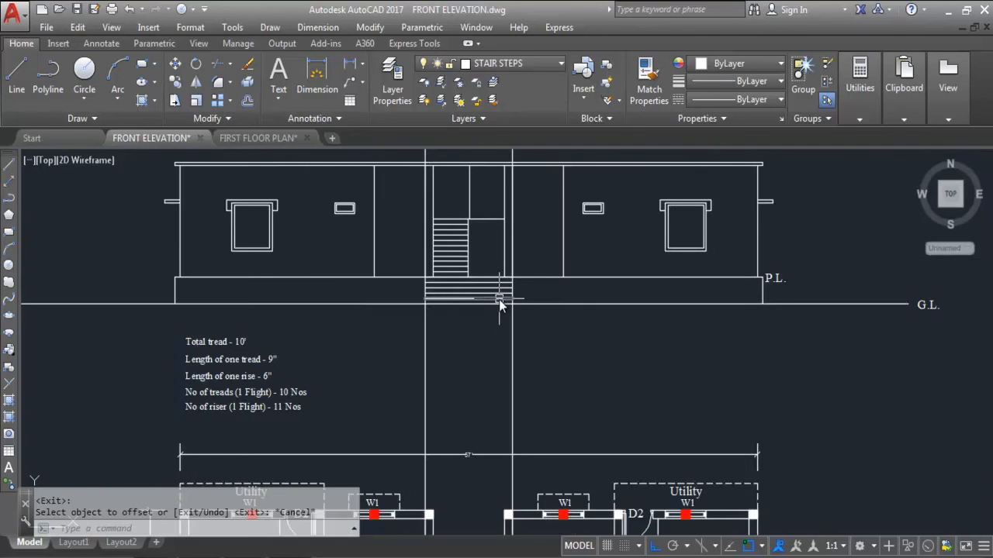
Erase the two vertical construction lines running from the portico steps in the ground floor plan through the front elevation.
{"action": "scroll", "coordinate": [572, 281], "scroll_direction": "down", "scroll_amount": 4}
{"action": "scroll", "coordinate": [584, 369], "scroll_direction": "up", "scroll_amount": 4}
{"action": "scroll", "coordinate": [617, 461], "scroll_direction": "down", "scroll_amount": 5}
{"action": "left_click", "coordinate": [619, 461]}
{"action": "left_click", "coordinate": [457, 494]}
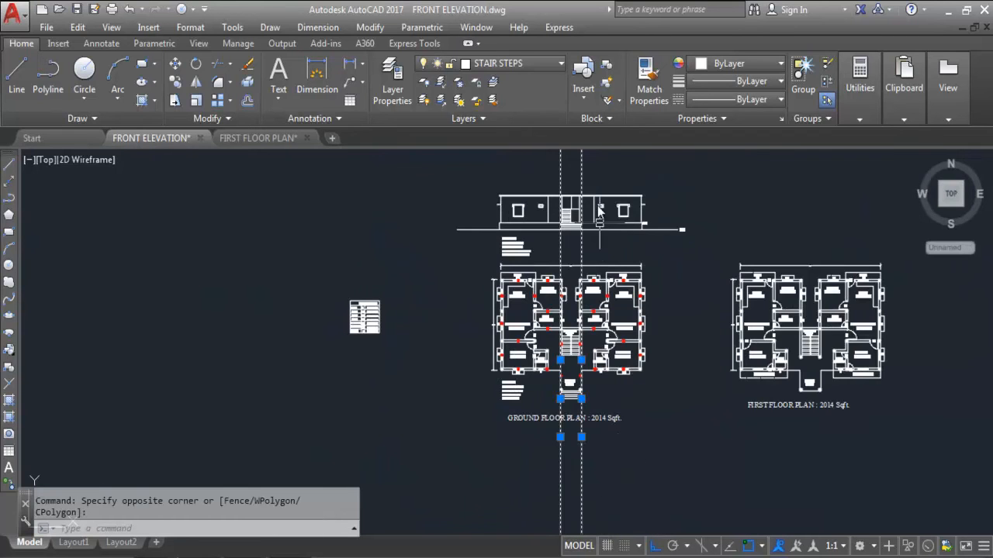
{"action": "scroll", "coordinate": [588, 215], "scroll_direction": "up", "scroll_amount": 2}
{"action": "key", "text": "Delete"}
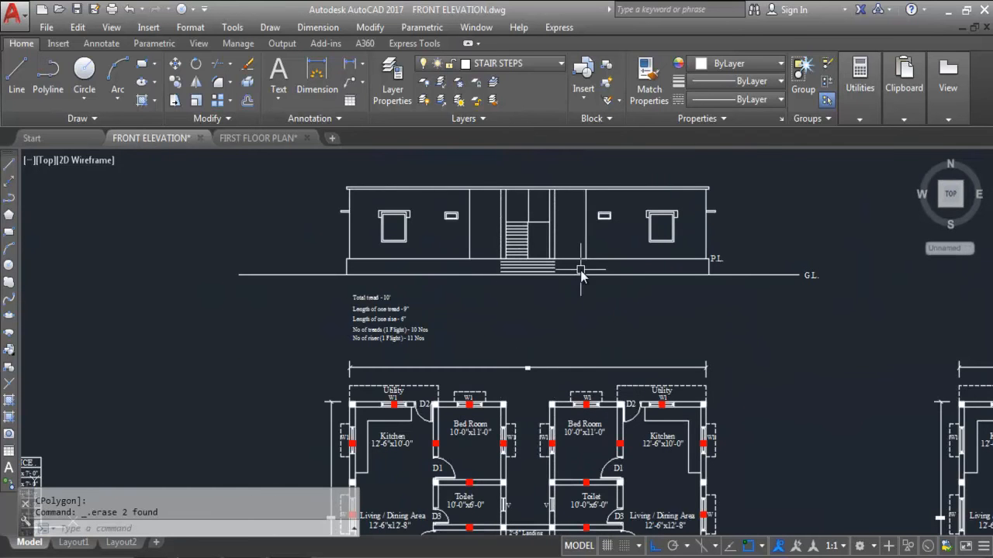
Undo the erasure of the two vertical construction lines.
{"action": "scroll", "coordinate": [510, 247], "scroll_direction": "up", "scroll_amount": 2}
{"action": "type", "text": "U"}
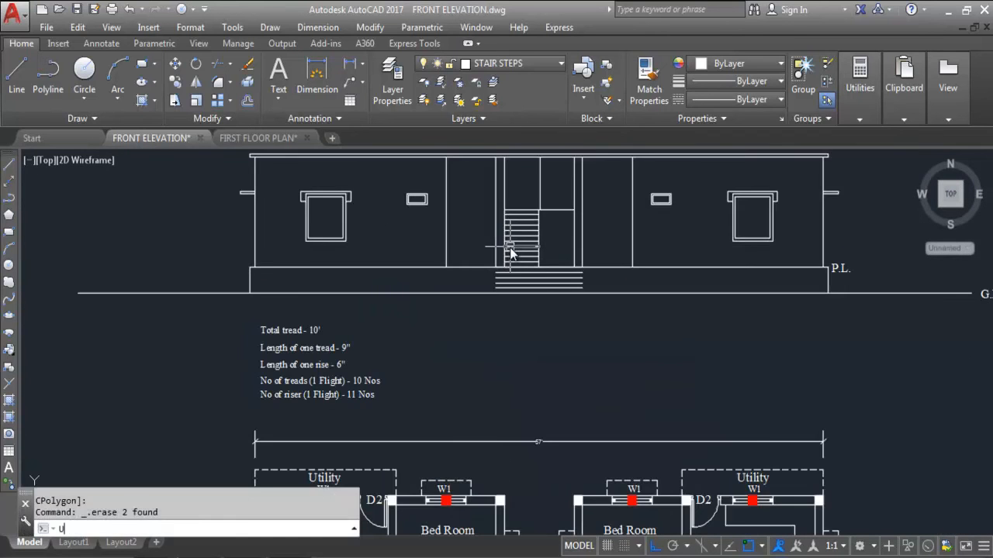
{"action": "key", "text": "Return"}
Select the two vertical construction lines below the ground floor plan's portico steps and erase them.
{"action": "scroll", "coordinate": [521, 247], "scroll_direction": "down", "scroll_amount": 3}
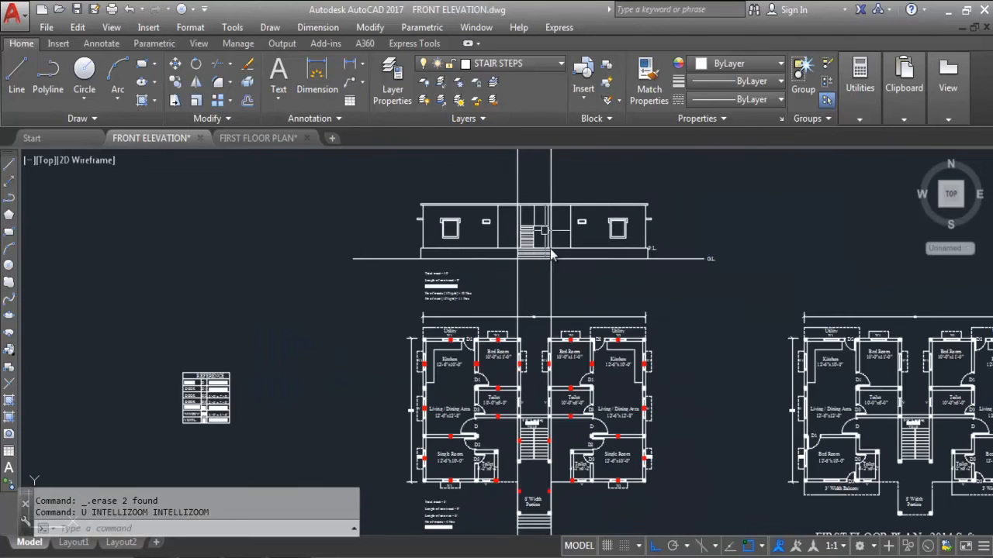
{"action": "scroll", "coordinate": [532, 247], "scroll_direction": "up", "scroll_amount": 3}
{"action": "scroll", "coordinate": [542, 277], "scroll_direction": "down", "scroll_amount": 3}
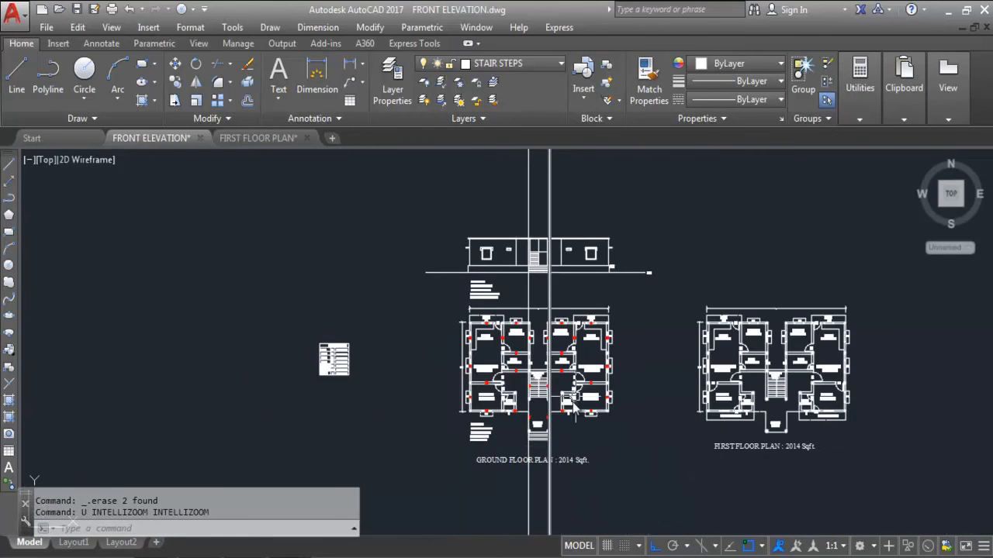
{"action": "scroll", "coordinate": [535, 462], "scroll_direction": "up", "scroll_amount": 4}
{"action": "left_click", "coordinate": [559, 470]}
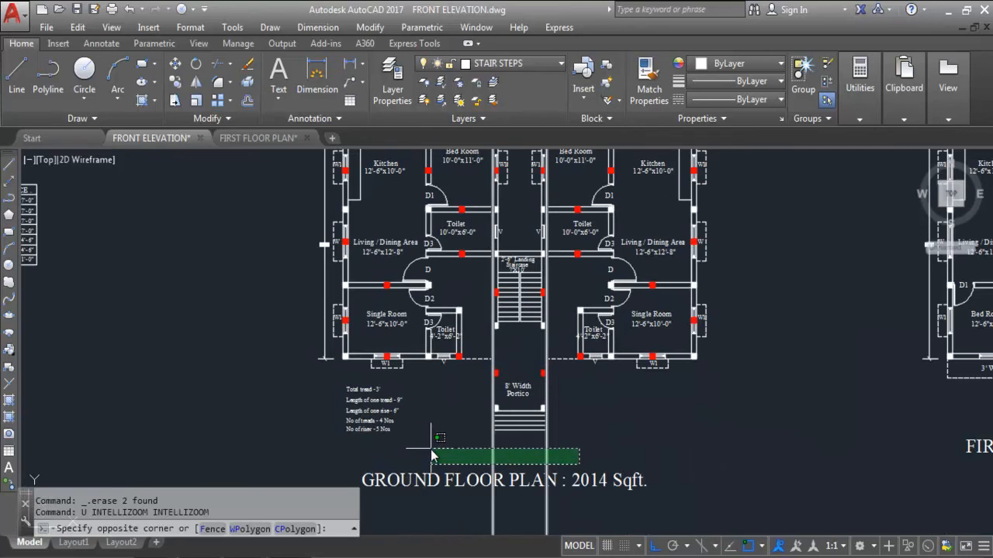
{"action": "left_click", "coordinate": [465, 489]}
{"action": "key", "text": "Delete"}
Extend the portico's two outer vertical lines in the front elevation down to the ground line, closing the entrance steps' ends.
{"action": "scroll", "coordinate": [512, 373], "scroll_direction": "down", "scroll_amount": 3}
{"action": "scroll", "coordinate": [502, 295], "scroll_direction": "up", "scroll_amount": 6}
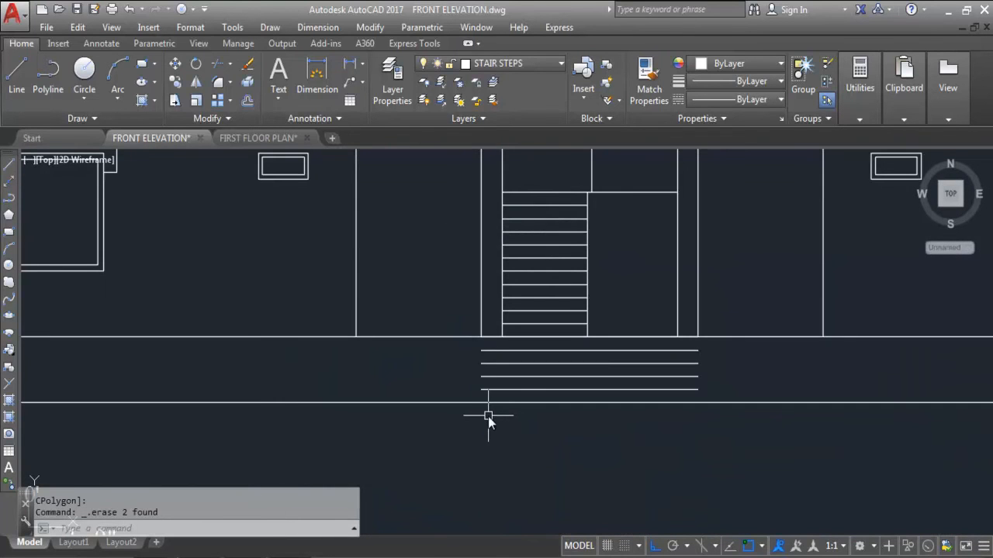
{"action": "type", "text": "ex"}
{"action": "key", "text": "Return"}
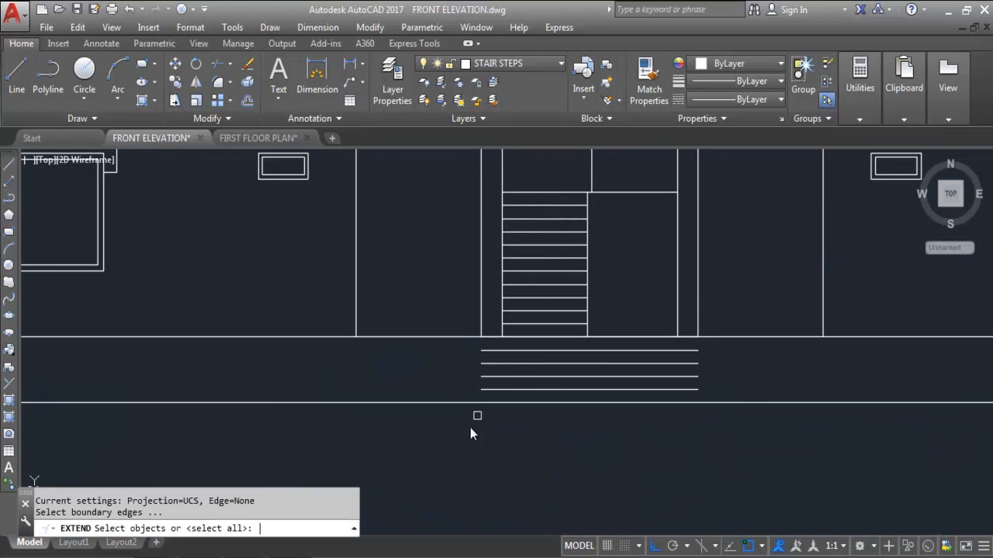
{"action": "left_click", "coordinate": [464, 403]}
{"action": "key", "text": "Return"}
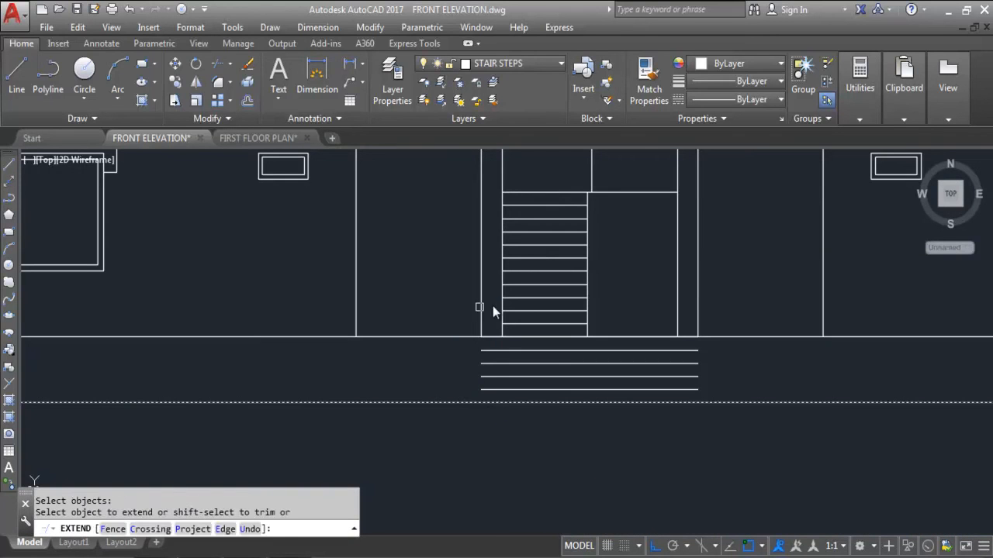
{"action": "left_click", "coordinate": [482, 306]}
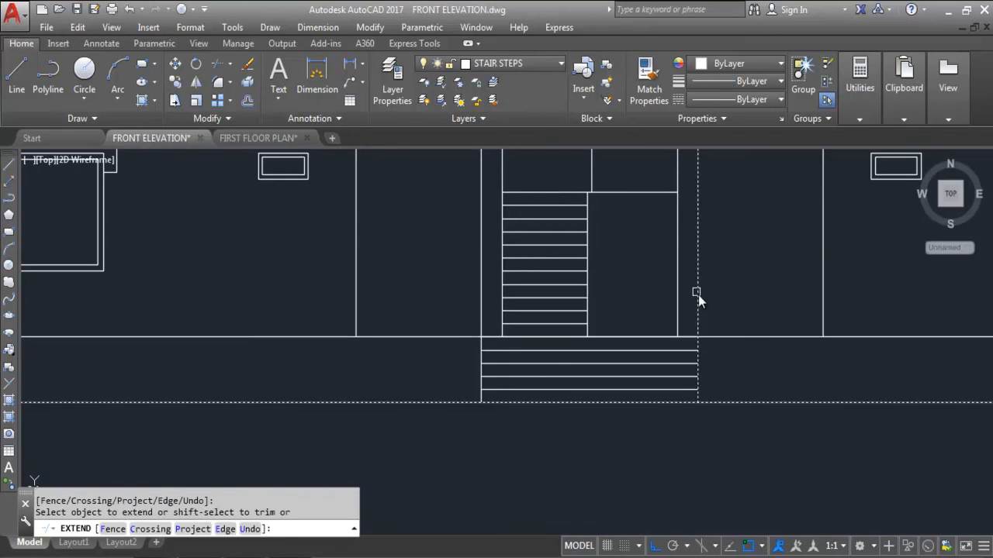
{"action": "left_click", "coordinate": [698, 311]}
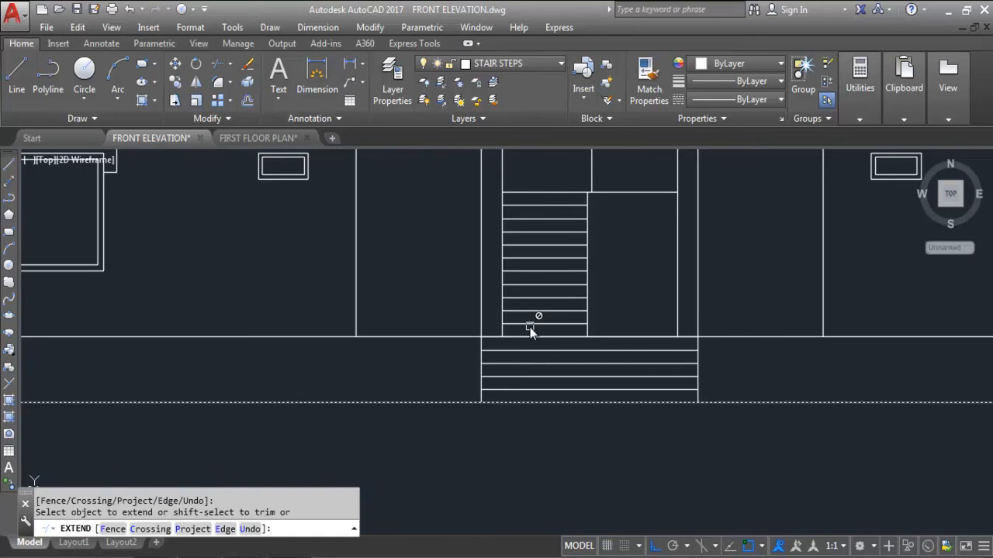
{"action": "key", "text": "Escape"}
Compare the portico's entrance steps and tread and riser notes in the ground floor plan with the steps in the front elevation.
{"action": "scroll", "coordinate": [491, 273], "scroll_direction": "down", "scroll_amount": 2}
{"action": "scroll", "coordinate": [490, 273], "scroll_direction": "down", "scroll_amount": 5}
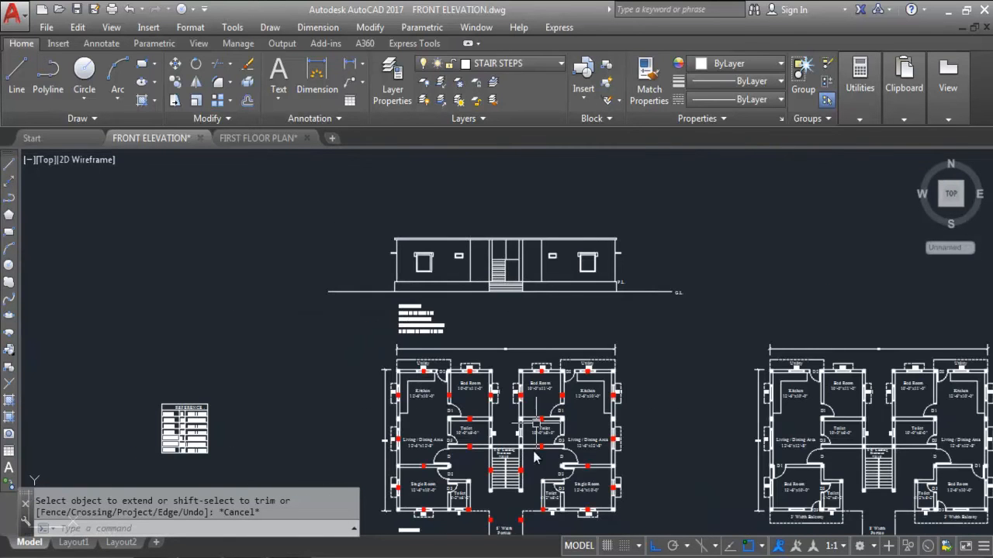
{"action": "scroll", "coordinate": [540, 424], "scroll_direction": "down", "scroll_amount": 2}
{"action": "scroll", "coordinate": [500, 423], "scroll_direction": "up", "scroll_amount": 8}
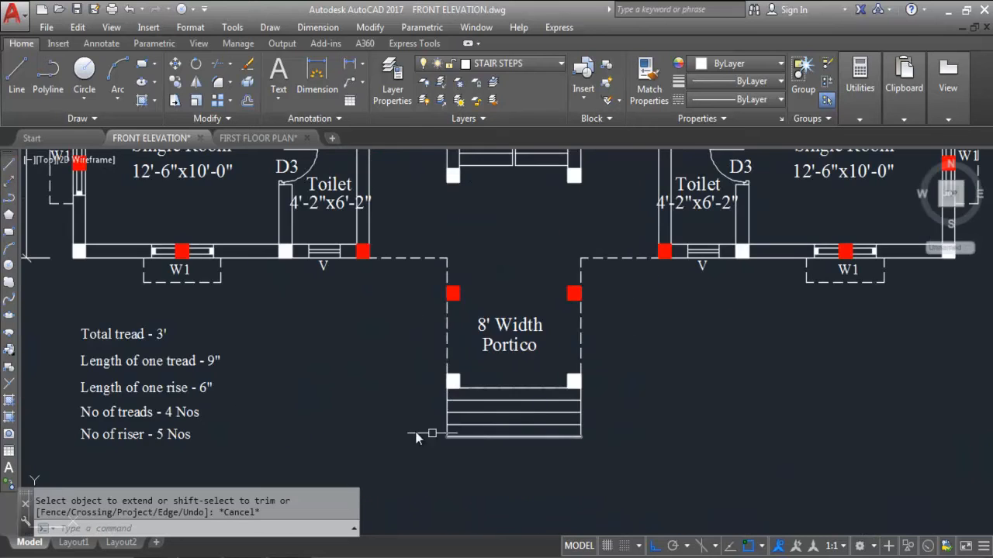
{"action": "scroll", "coordinate": [525, 442], "scroll_direction": "down", "scroll_amount": 5}
{"action": "scroll", "coordinate": [505, 232], "scroll_direction": "up", "scroll_amount": 5}
{"action": "scroll", "coordinate": [505, 233], "scroll_direction": "up", "scroll_amount": 5}
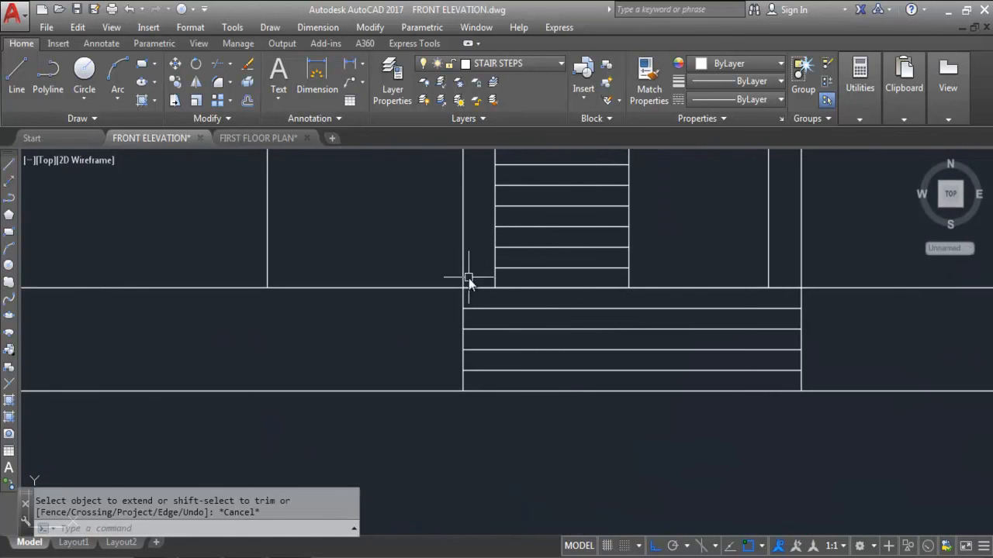
{"action": "scroll", "coordinate": [776, 266], "scroll_direction": "down", "scroll_amount": 5}
{"action": "scroll", "coordinate": [754, 264], "scroll_direction": "up", "scroll_amount": 4}
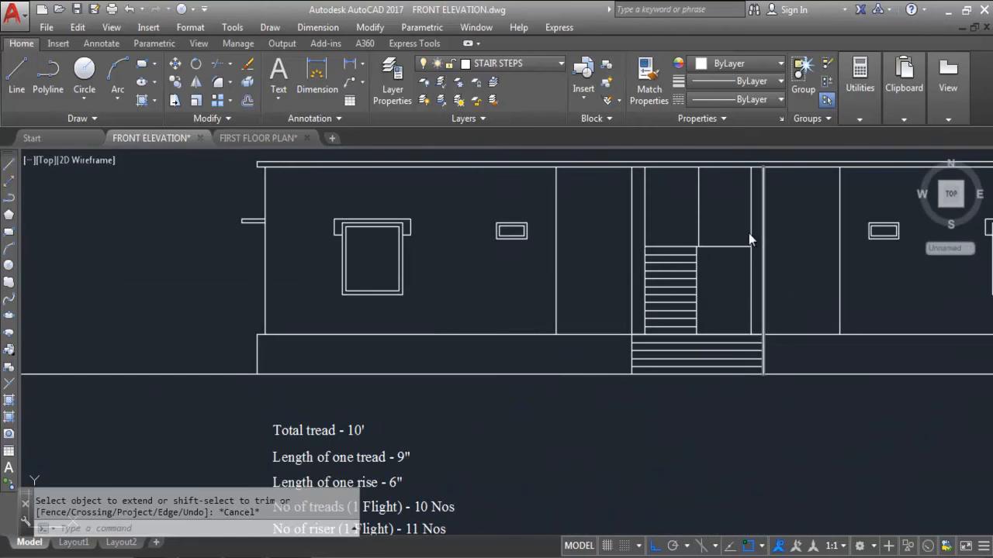
Examine the portico and building outline in the ground floor plan against the central bay of the front elevation.
{"action": "scroll", "coordinate": [669, 231], "scroll_direction": "down", "scroll_amount": 6}
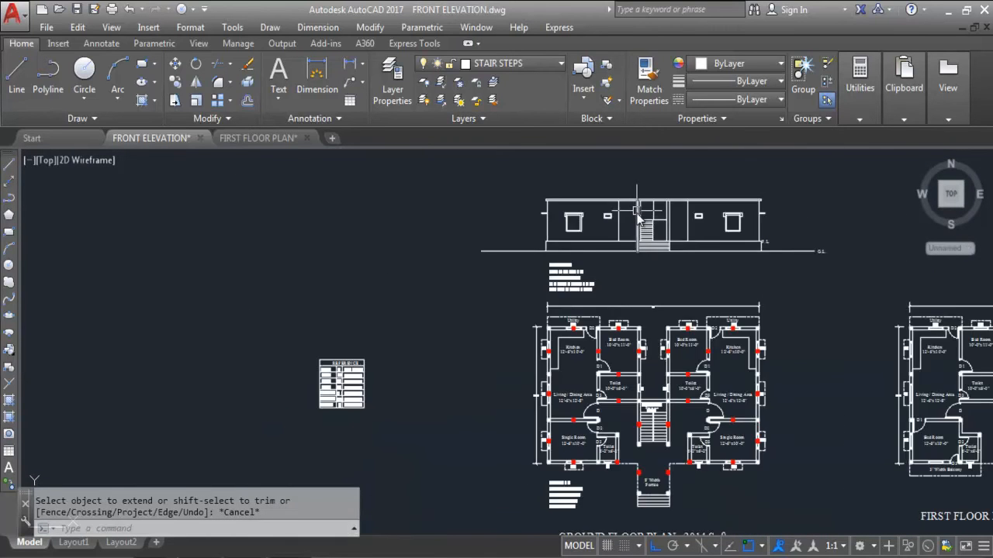
{"action": "scroll", "coordinate": [685, 361], "scroll_direction": "up", "scroll_amount": 6}
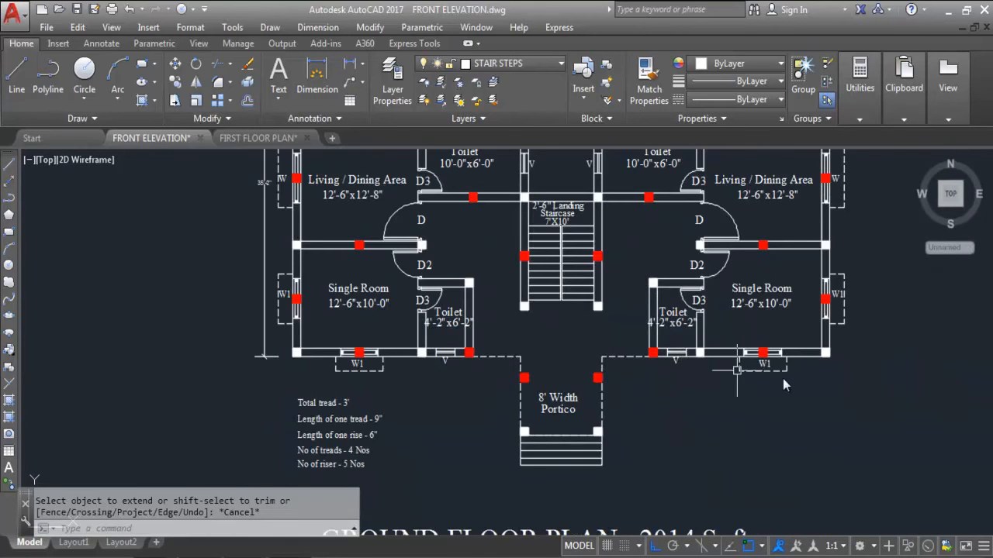
{"action": "scroll", "coordinate": [780, 391], "scroll_direction": "down", "scroll_amount": 4}
{"action": "scroll", "coordinate": [720, 417], "scroll_direction": "down", "scroll_amount": 2}
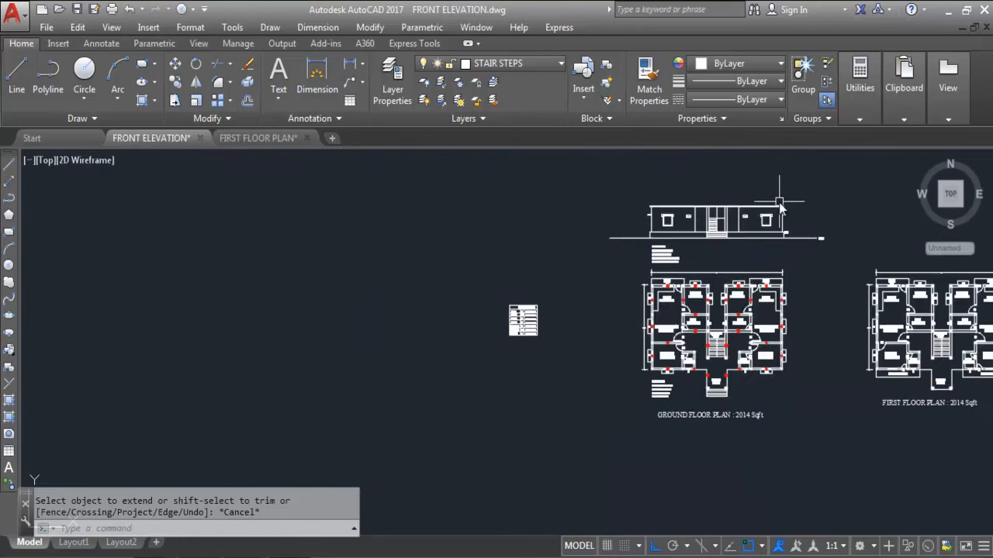
{"action": "scroll", "coordinate": [704, 259], "scroll_direction": "up", "scroll_amount": 4}
{"action": "scroll", "coordinate": [644, 189], "scroll_direction": "down", "scroll_amount": 2}
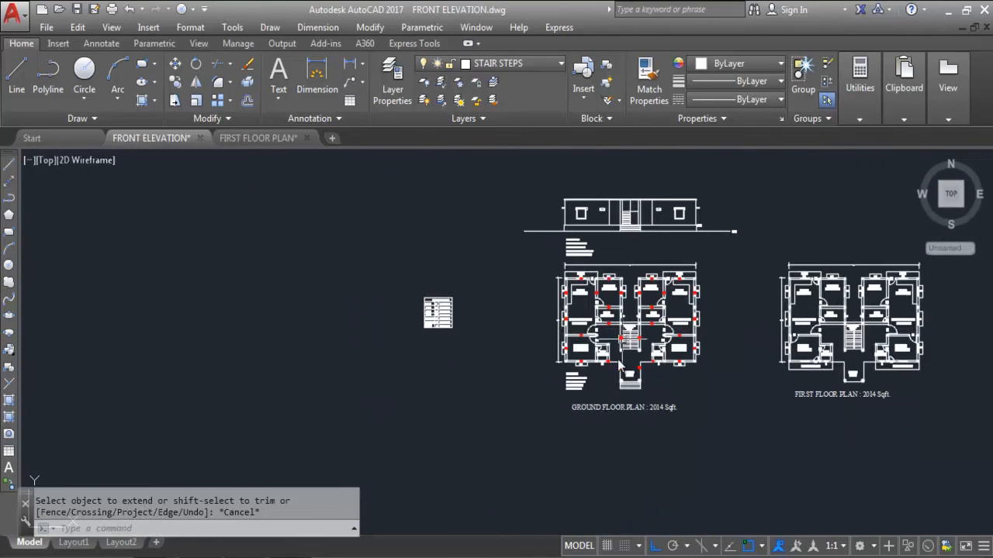
{"action": "scroll", "coordinate": [717, 485], "scroll_direction": "up", "scroll_amount": 4}
{"action": "scroll", "coordinate": [625, 421], "scroll_direction": "down", "scroll_amount": 2}
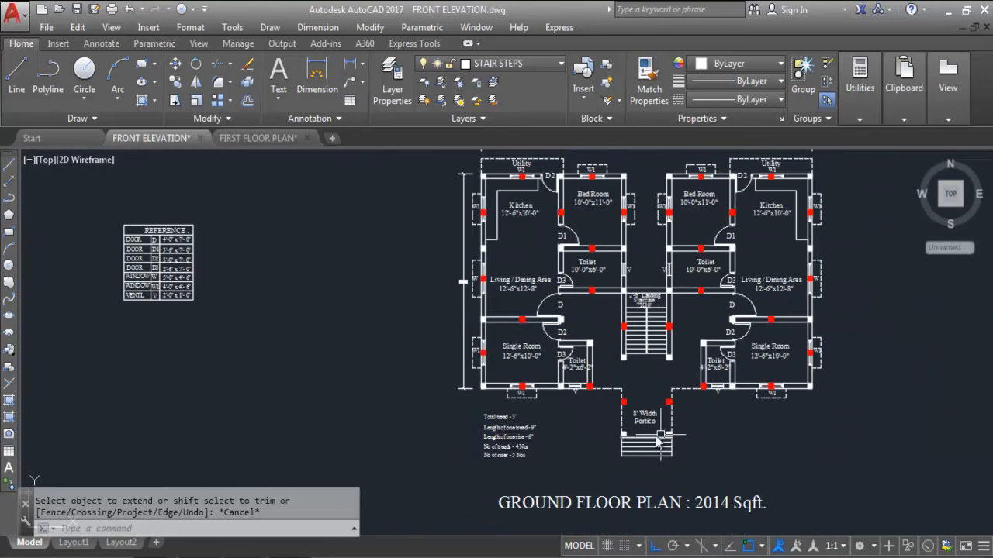
{"action": "scroll", "coordinate": [578, 457], "scroll_direction": "down", "scroll_amount": 4}
{"action": "scroll", "coordinate": [625, 263], "scroll_direction": "up", "scroll_amount": 4}
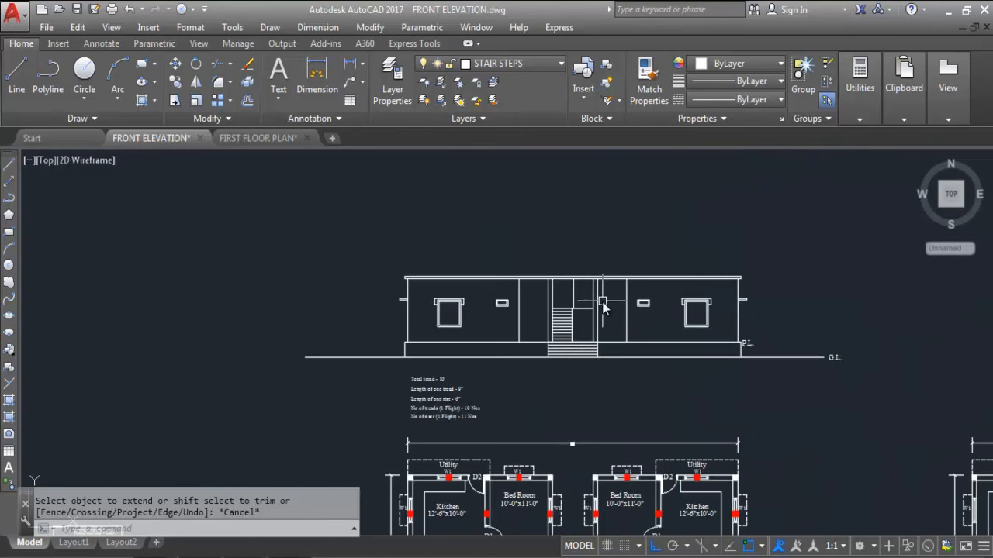
Offset the roof slab's lower line 1'6" downward across the front elevation.
{"action": "key", "text": "Escape"}
{"action": "scroll", "coordinate": [576, 301], "scroll_direction": "up", "scroll_amount": 2}
{"action": "type", "text": "o"}
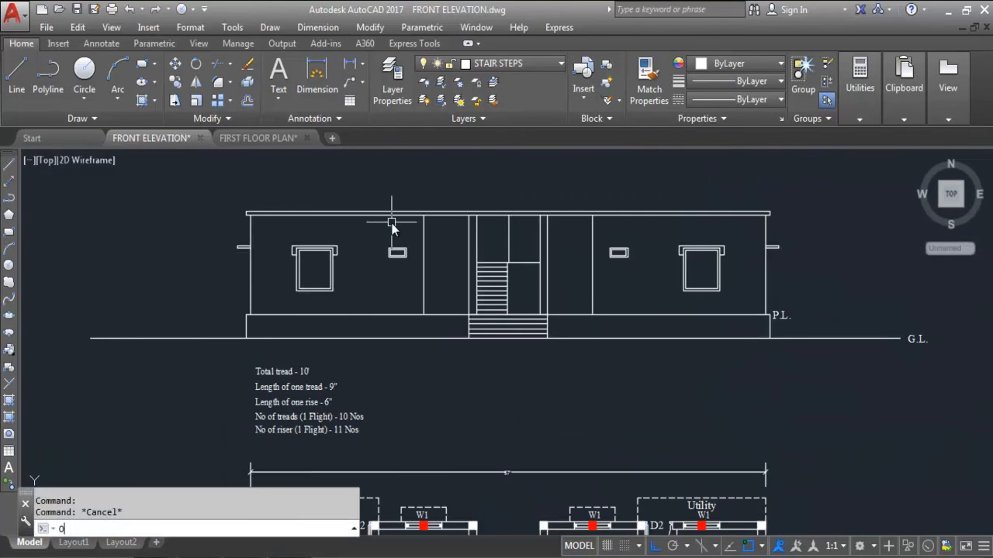
{"action": "key", "text": "Return"}
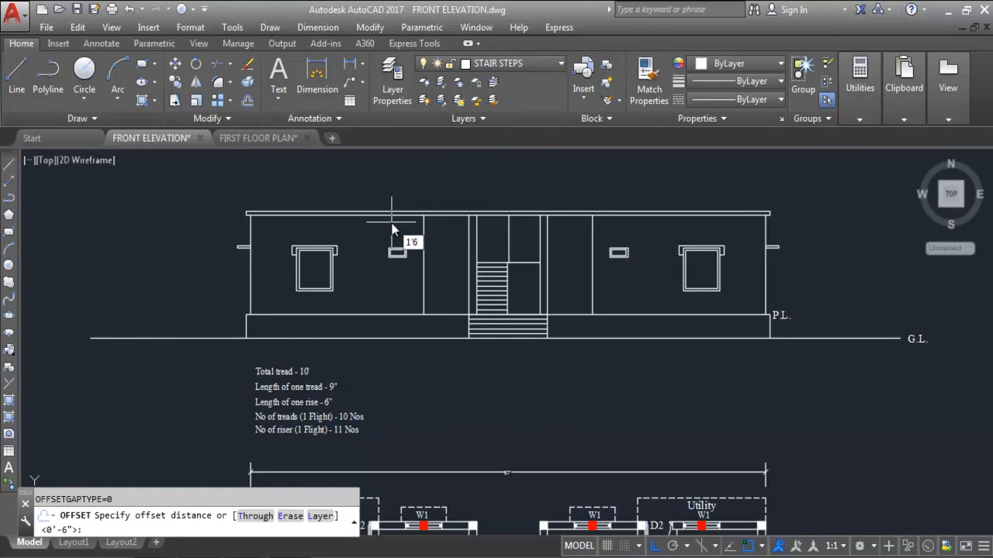
{"action": "key", "text": "Return"}
{"action": "scroll", "coordinate": [496, 225], "scroll_direction": "up", "scroll_amount": 2}
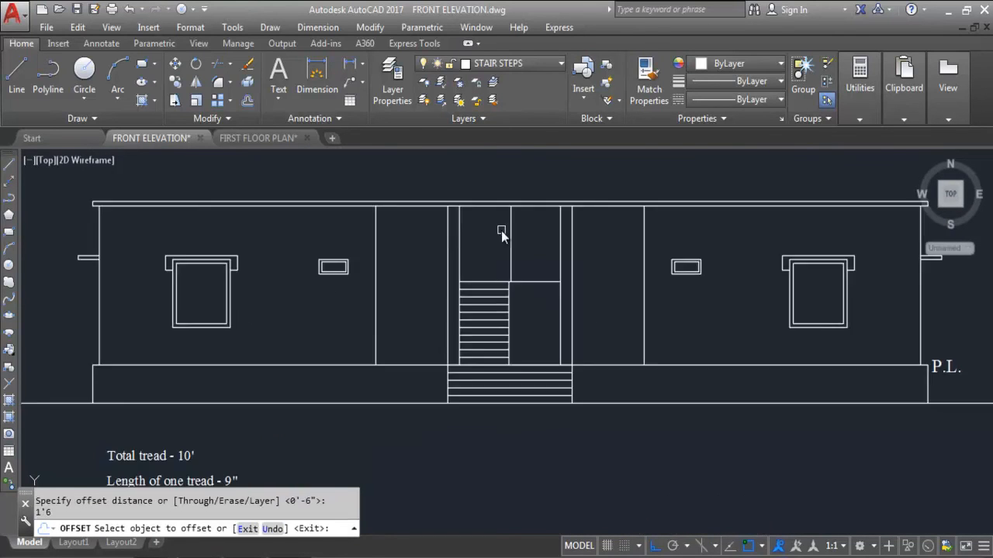
{"action": "left_click", "coordinate": [487, 206]}
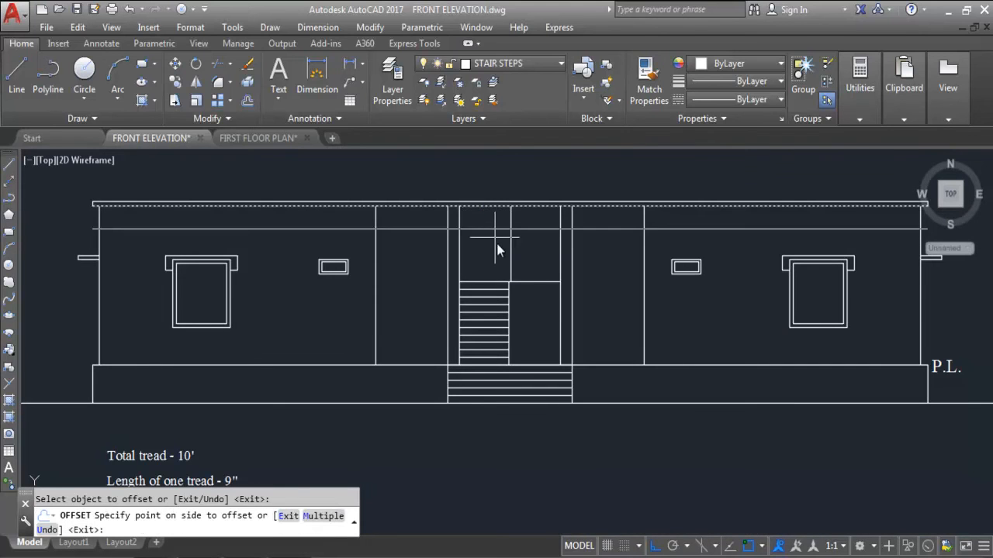
{"action": "left_click", "coordinate": [622, 289]}
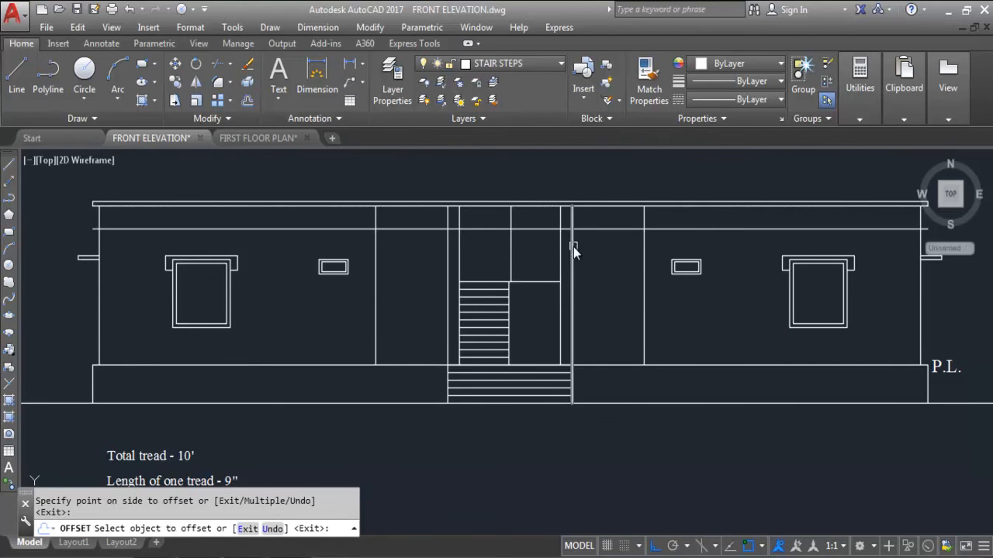
Offset the portico's two outer vertical lines 1'6" outward, one to each side.
{"action": "left_click", "coordinate": [570, 250]}
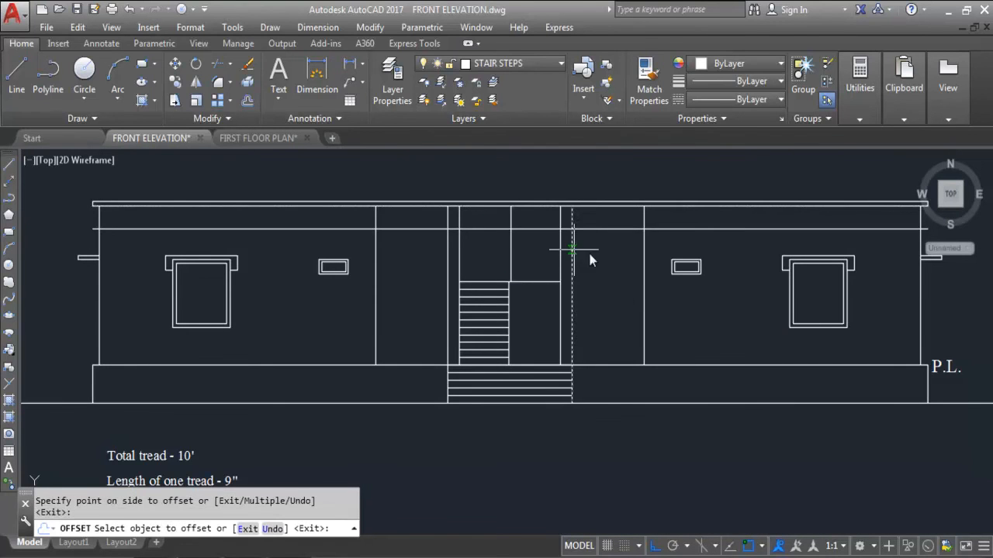
{"action": "left_click", "coordinate": [632, 284]}
{"action": "left_click", "coordinate": [448, 249]}
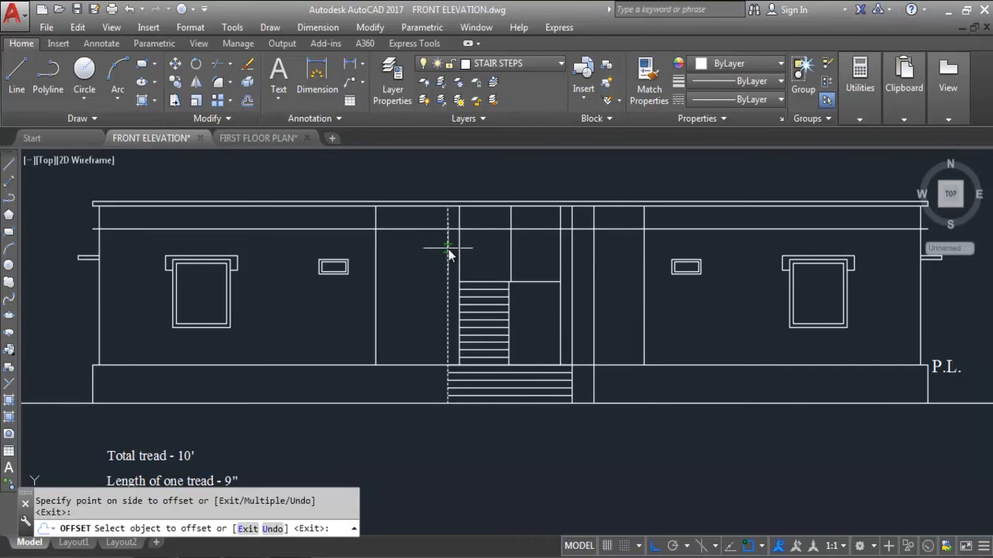
{"action": "left_click", "coordinate": [389, 253]}
{"action": "key", "text": "Escape"}
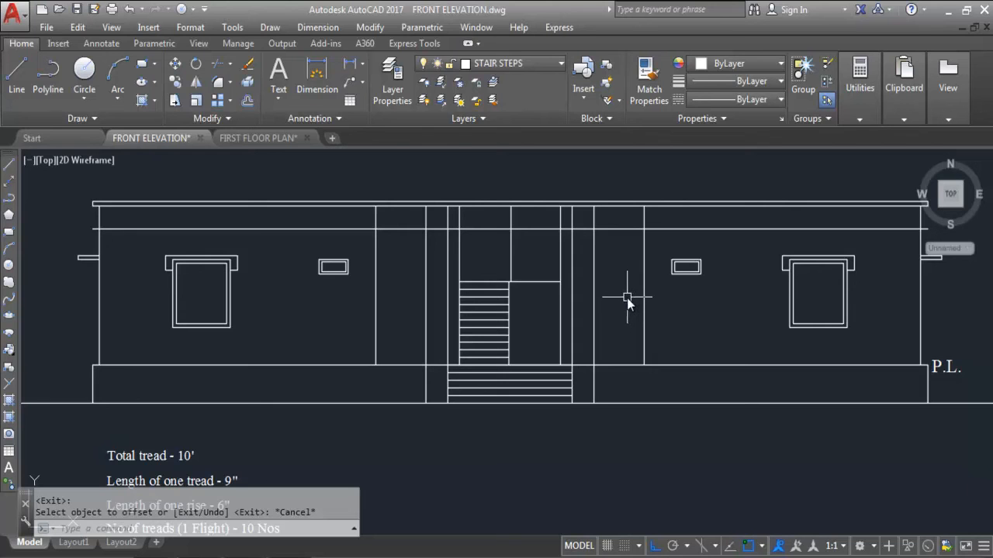
Trim the 1'6" offset lines against each other into a rectangular band outline below the roof slab over the portico.
{"action": "type", "text": "TR"}
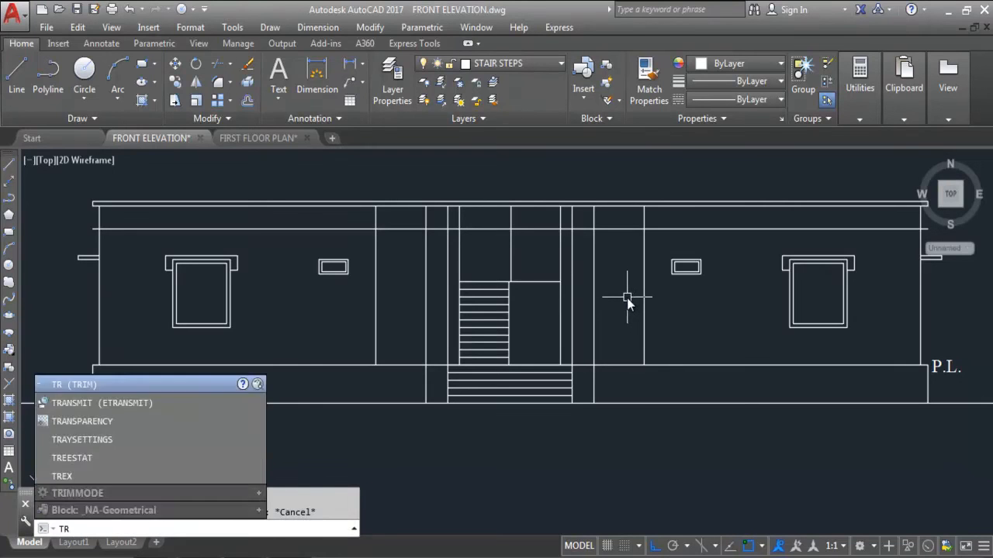
{"action": "key", "text": "Return"}
{"action": "left_click", "coordinate": [594, 263]}
{"action": "left_click", "coordinate": [608, 228]}
{"action": "left_click", "coordinate": [427, 249]}
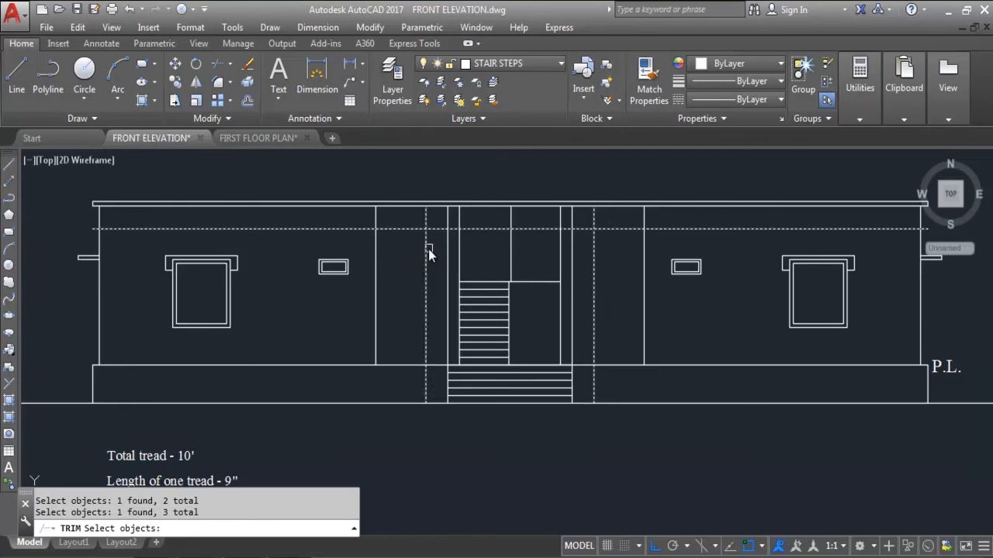
{"action": "key", "text": "Return"}
{"action": "left_click", "coordinate": [594, 253]}
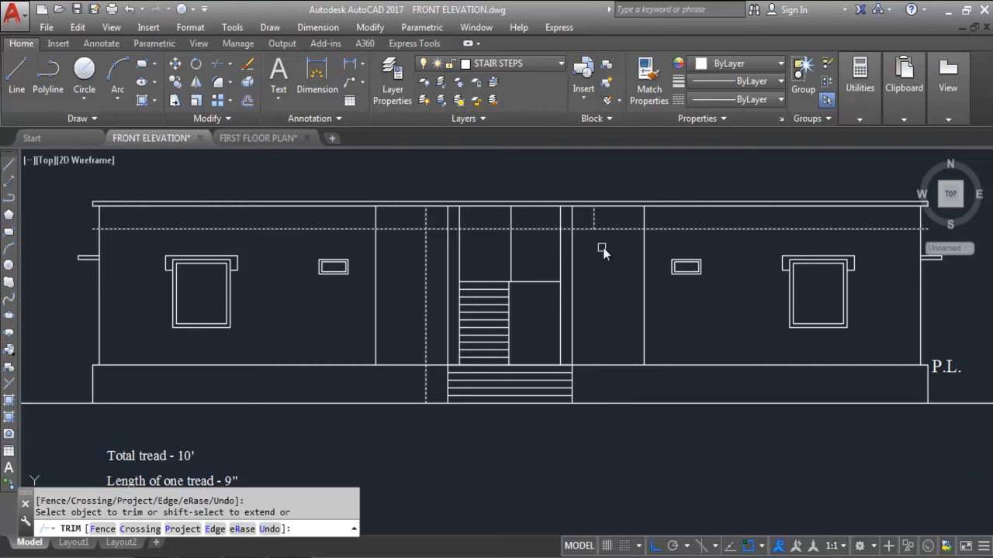
{"action": "left_click", "coordinate": [428, 256]}
{"action": "left_click", "coordinate": [624, 227]}
{"action": "left_click", "coordinate": [404, 230]}
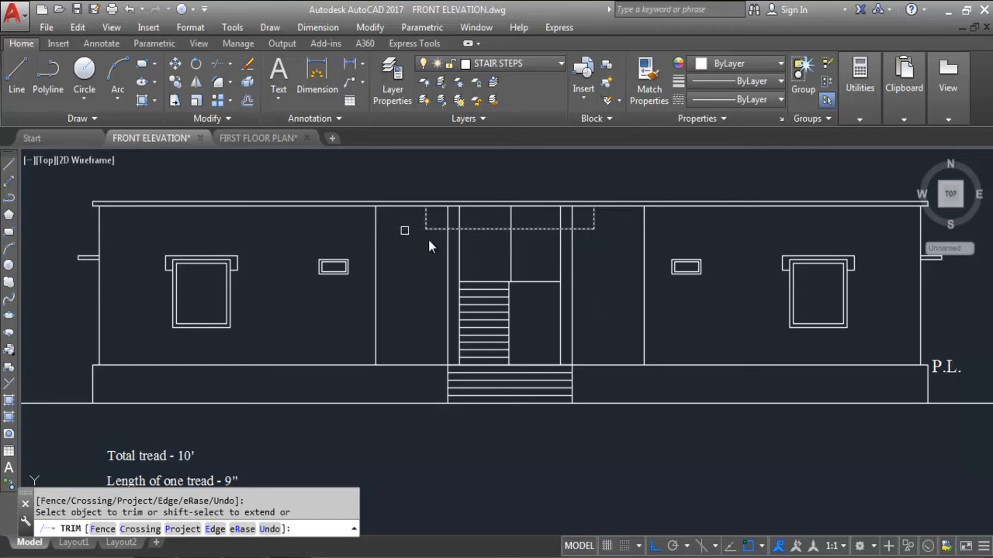
{"action": "key", "text": "Escape"}
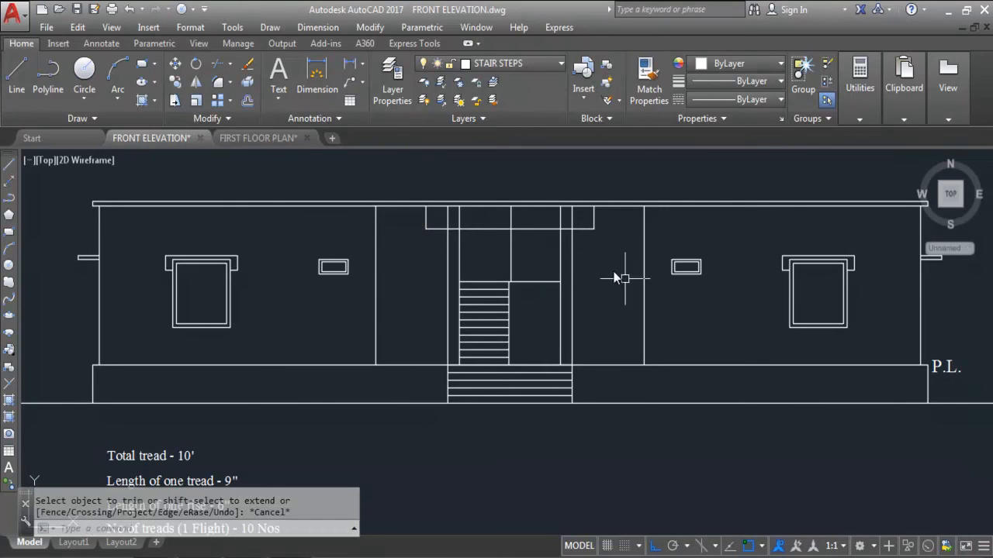
Offset the band's lower line 3" upward, and erase the band's four lines over the portico.
{"action": "scroll", "coordinate": [496, 233], "scroll_direction": "up", "scroll_amount": 4}
{"action": "scroll", "coordinate": [508, 263], "scroll_direction": "down", "scroll_amount": 2}
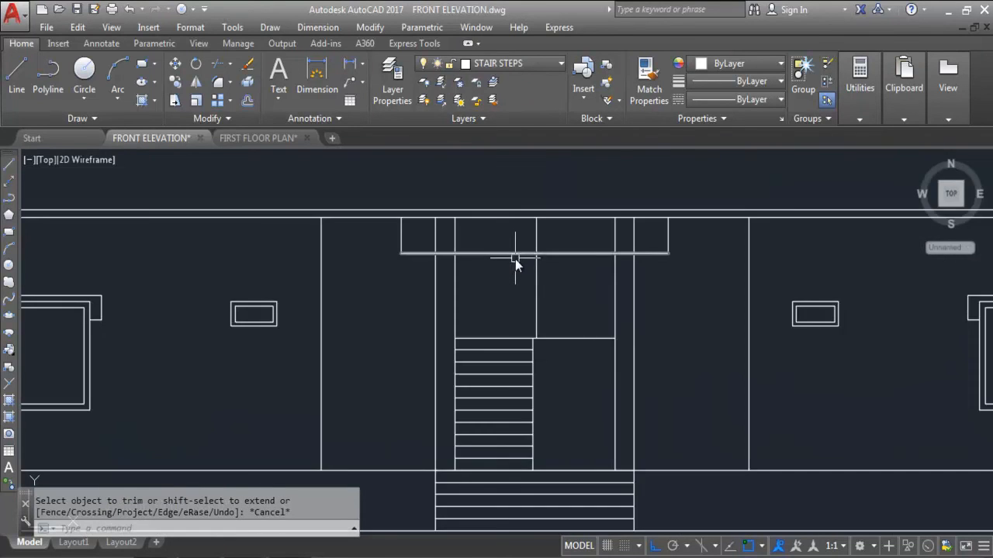
{"action": "key", "text": "Escape"}
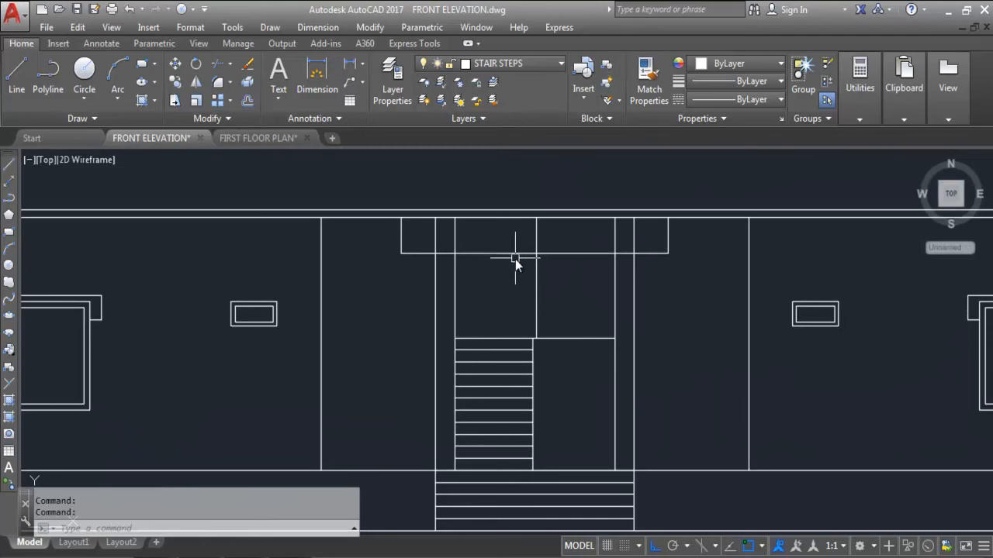
{"action": "type", "text": "o"}
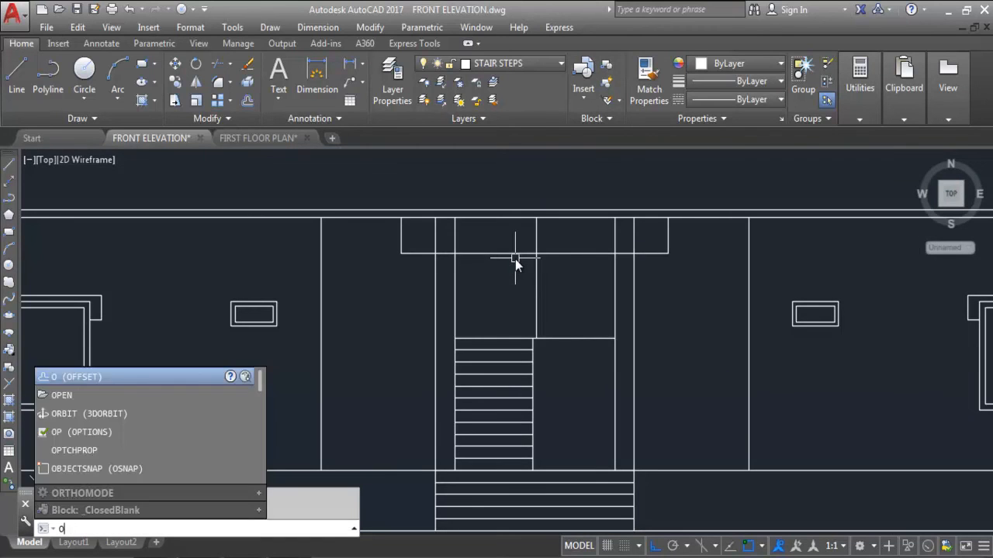
{"action": "key", "text": "Return"}
{"action": "type", "text": "3"}
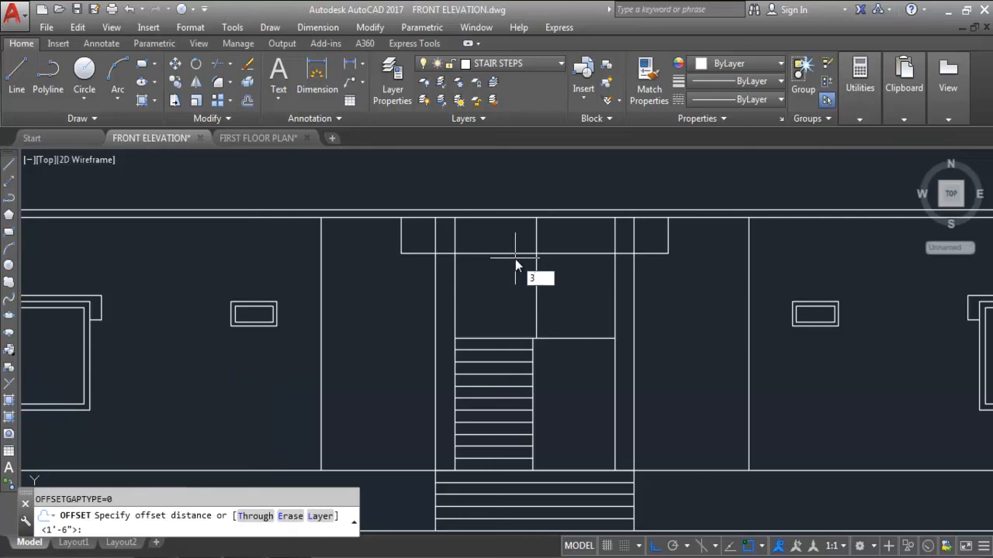
{"action": "key", "text": "Return"}
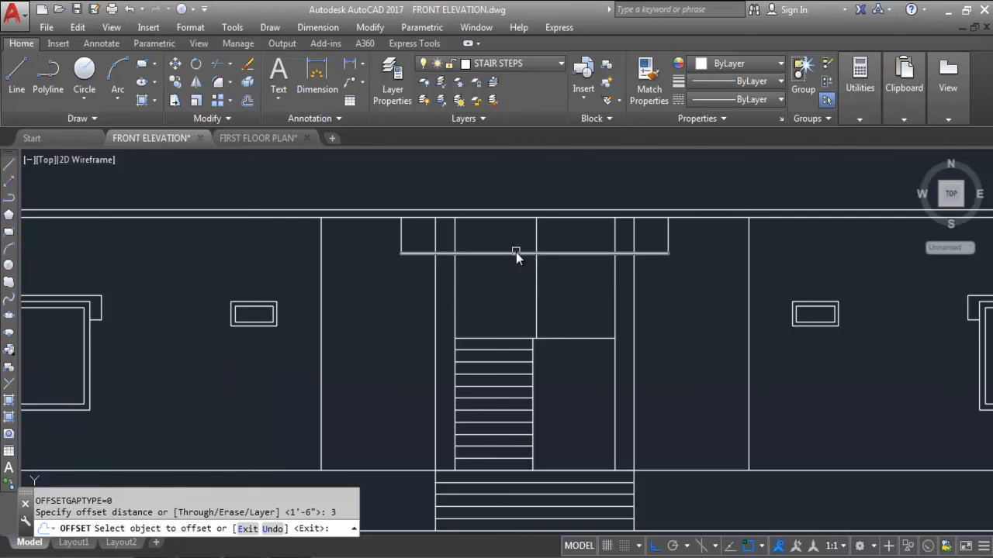
{"action": "left_click", "coordinate": [515, 254]}
{"action": "scroll", "coordinate": [494, 237], "scroll_direction": "up", "scroll_amount": 4}
{"action": "left_click", "coordinate": [491, 230]}
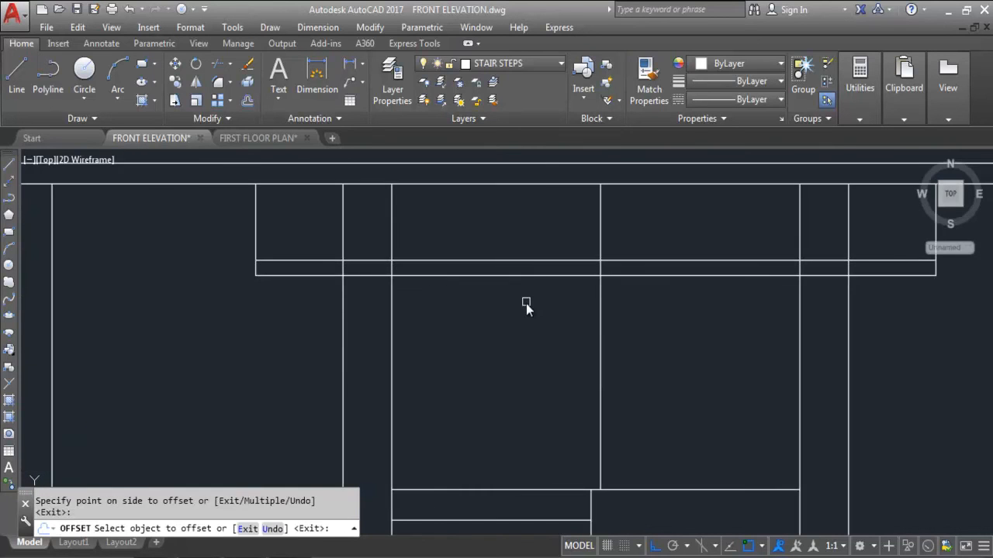
{"action": "scroll", "coordinate": [528, 302], "scroll_direction": "down", "scroll_amount": 4}
{"action": "scroll", "coordinate": [532, 272], "scroll_direction": "up", "scroll_amount": 2}
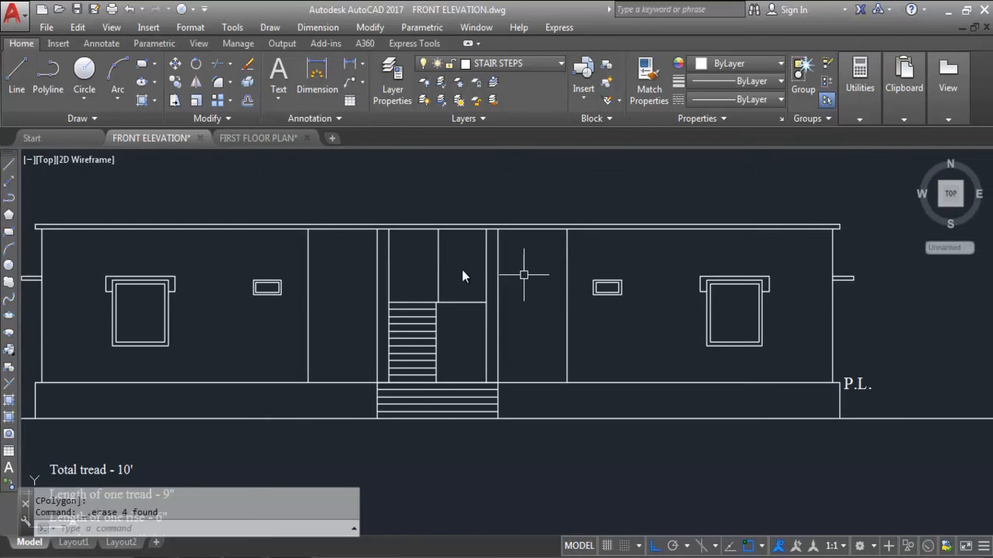
Offset the roof slab's lower line 1'6" downward again across the front elevation.
{"action": "type", "text": "o"}
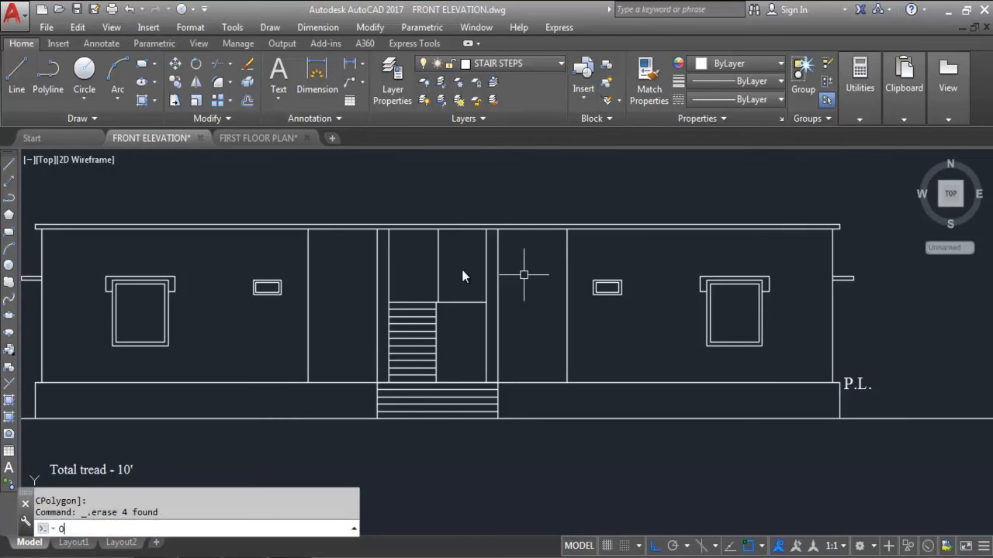
{"action": "key", "text": "Return"}
{"action": "type", "text": "1'6"}
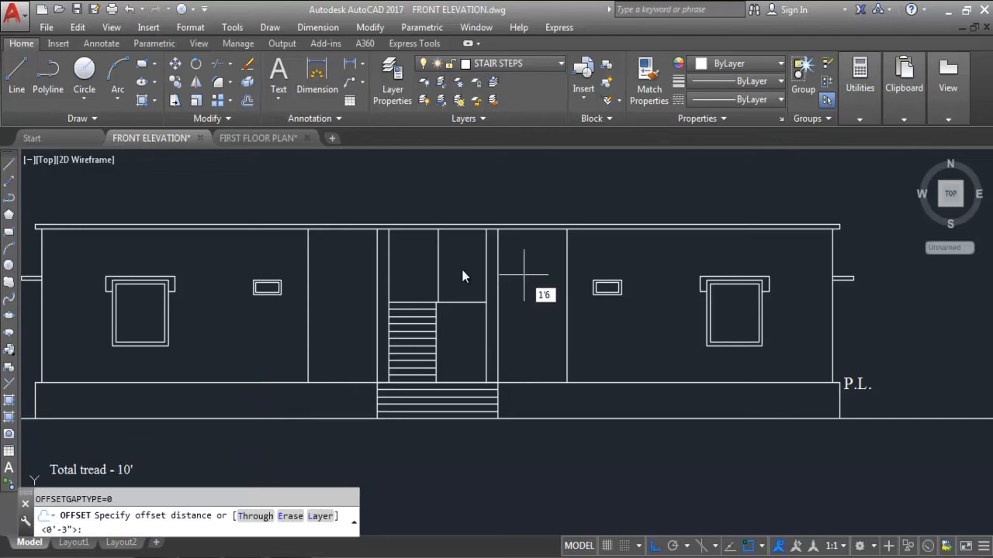
{"action": "key", "text": "Return"}
{"action": "scroll", "coordinate": [470, 228], "scroll_direction": "up", "scroll_amount": 4}
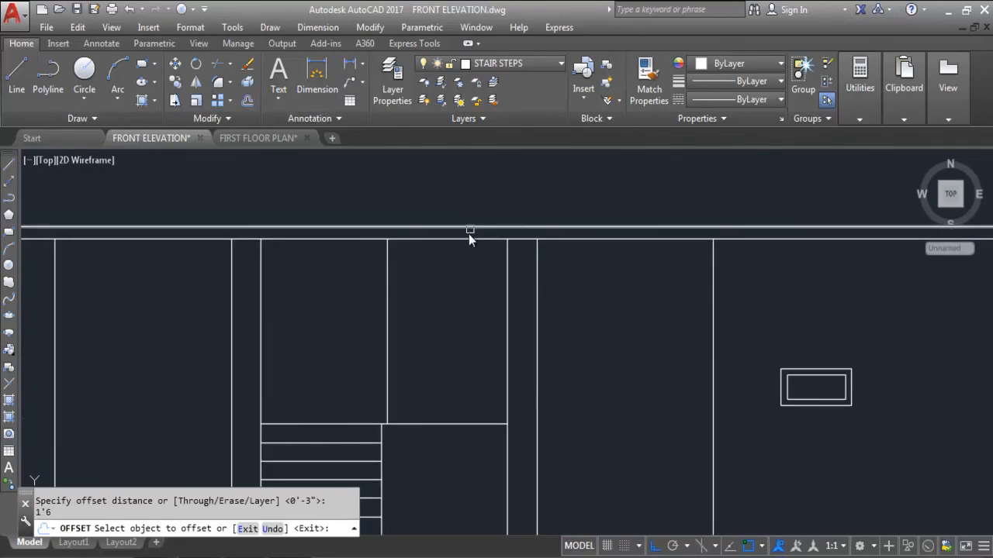
{"action": "left_click", "coordinate": [463, 241]}
{"action": "scroll", "coordinate": [569, 320], "scroll_direction": "down", "scroll_amount": 4}
{"action": "left_click", "coordinate": [576, 339]}
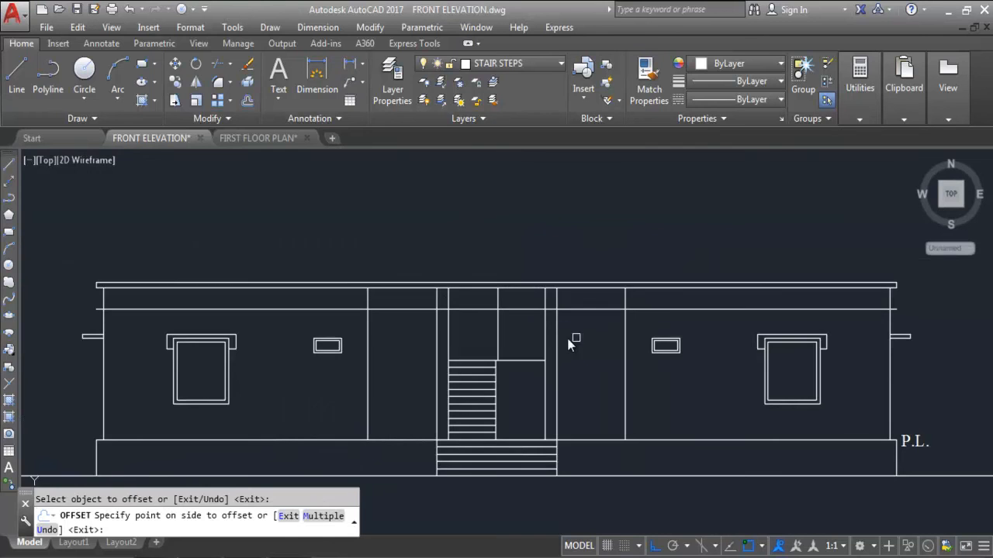
Offset the left and right outer vertical lines of the portico 1'6" outward again.
{"action": "scroll", "coordinate": [434, 311], "scroll_direction": "up", "scroll_amount": 2}
{"action": "left_click", "coordinate": [440, 297]}
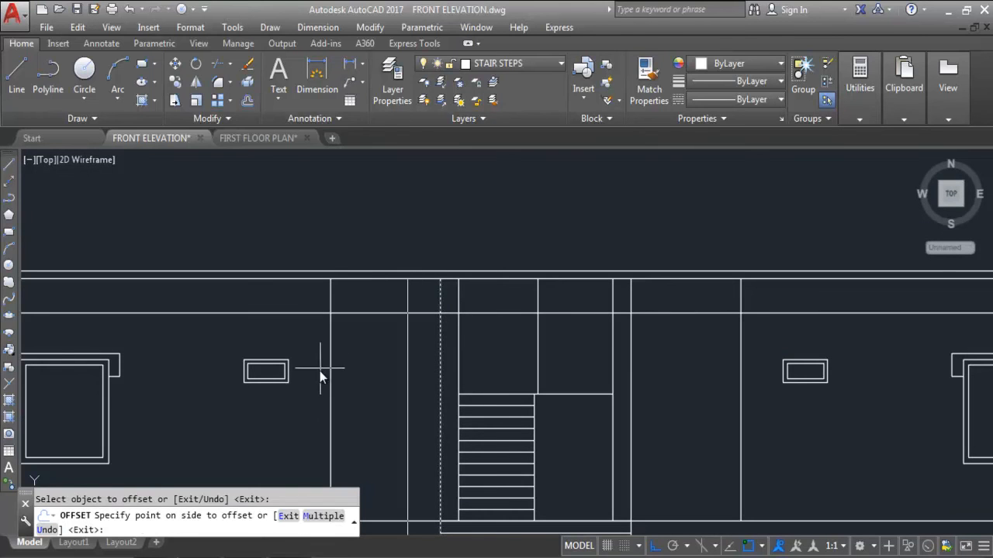
{"action": "left_click", "coordinate": [359, 376]}
{"action": "left_click", "coordinate": [631, 343]}
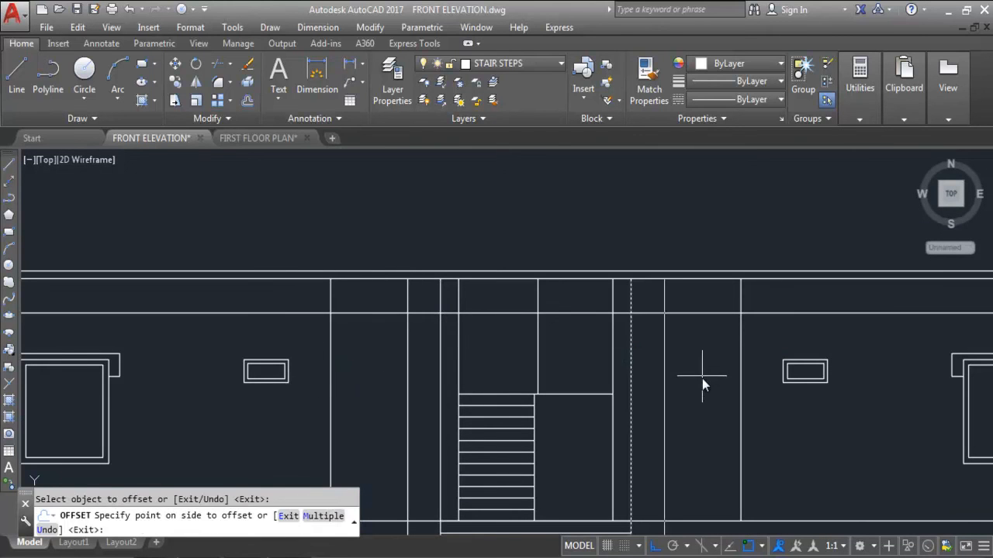
{"action": "left_click", "coordinate": [656, 312]}
{"action": "scroll", "coordinate": [684, 337], "scroll_direction": "down", "scroll_amount": 2}
{"action": "key", "text": "Escape"}
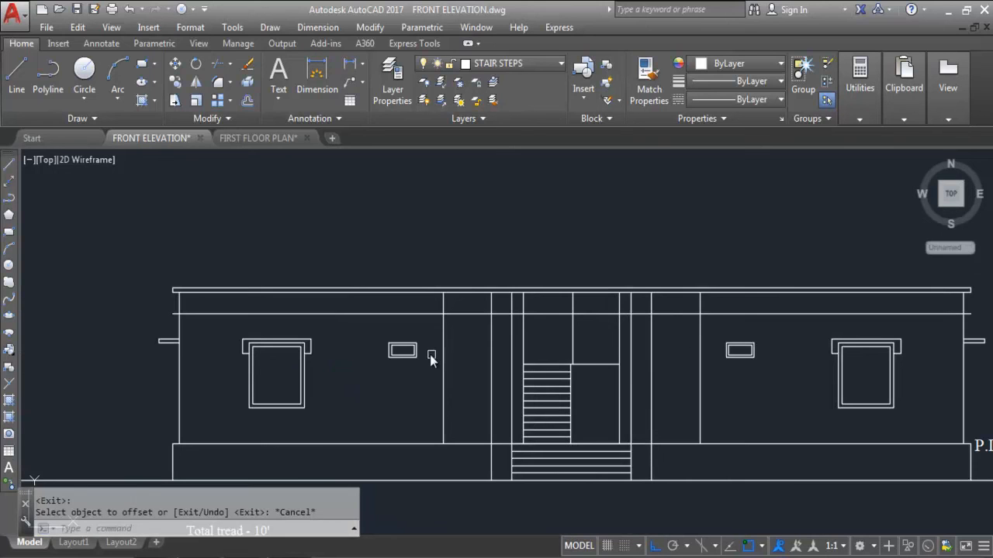
Trim the horizontal and two vertical offset lines at their corners, leaving a rectangular band below the slab over the portico.
{"action": "scroll", "coordinate": [465, 321], "scroll_direction": "up", "scroll_amount": 2}
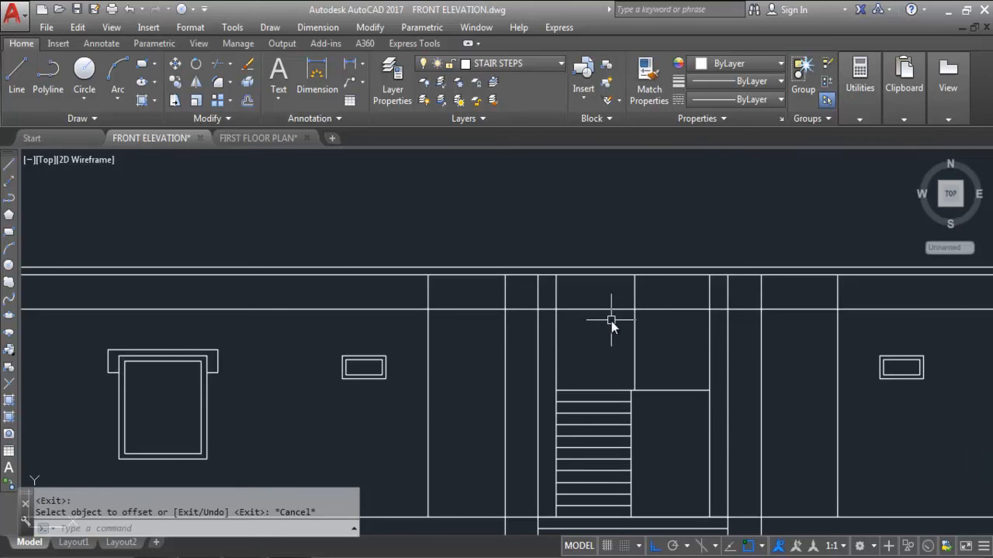
{"action": "type", "text": "tr"}
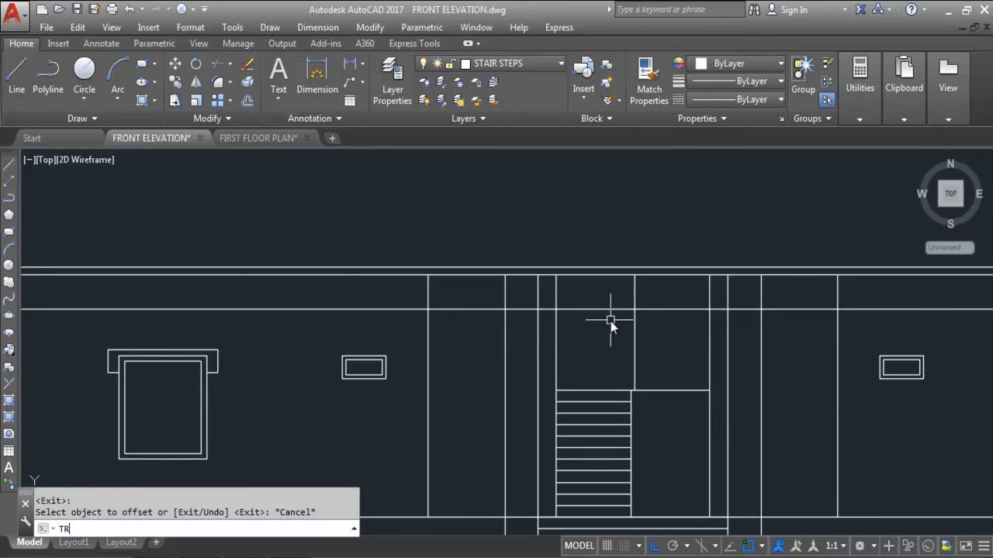
{"action": "key", "text": "Return"}
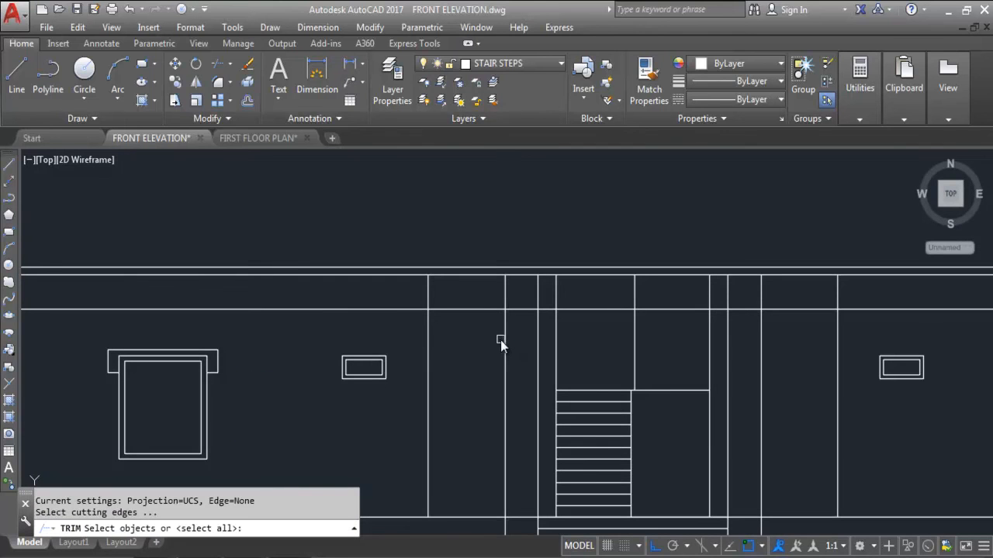
{"action": "left_click", "coordinate": [495, 309]}
{"action": "left_click", "coordinate": [504, 345]}
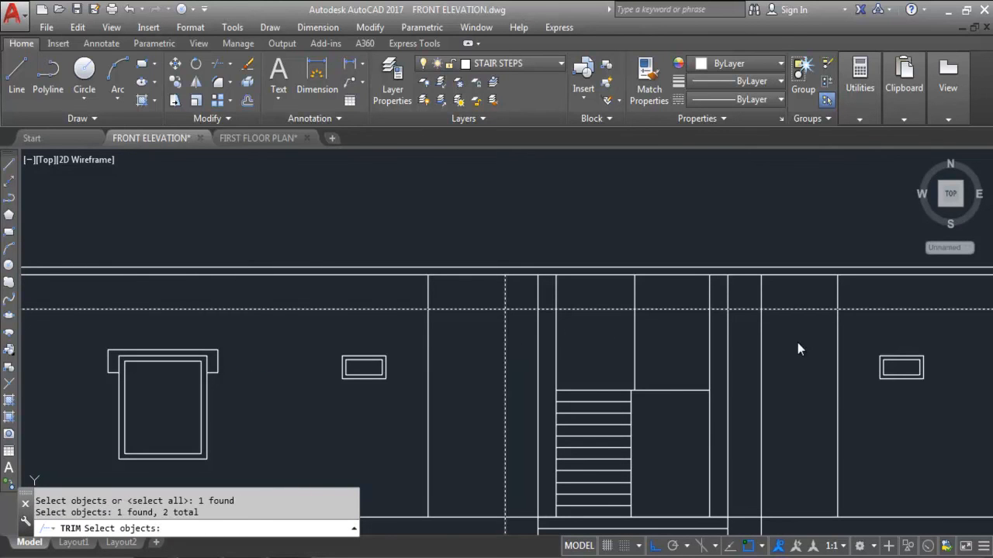
{"action": "left_click", "coordinate": [761, 336]}
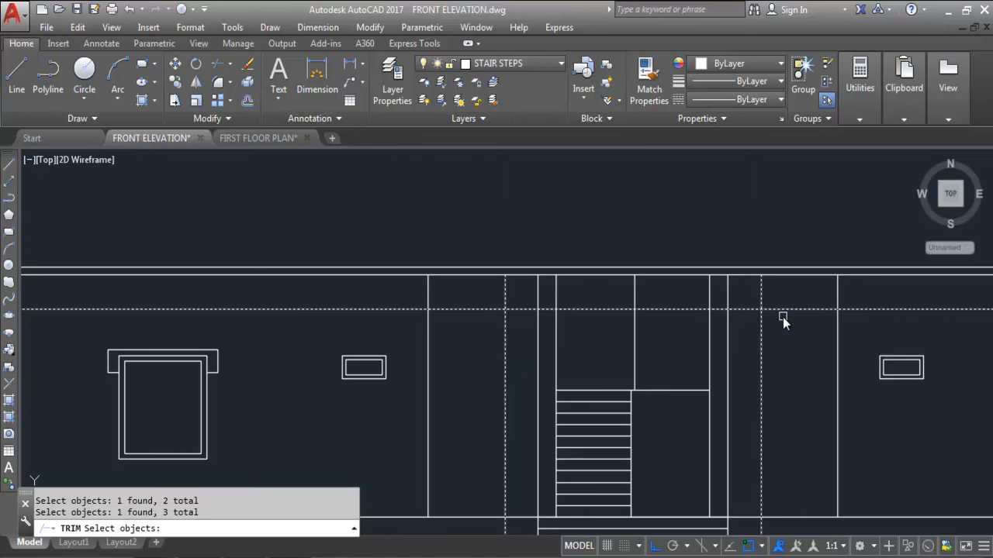
{"action": "key", "text": "Return"}
{"action": "left_click", "coordinate": [789, 305]}
{"action": "left_click", "coordinate": [757, 329]}
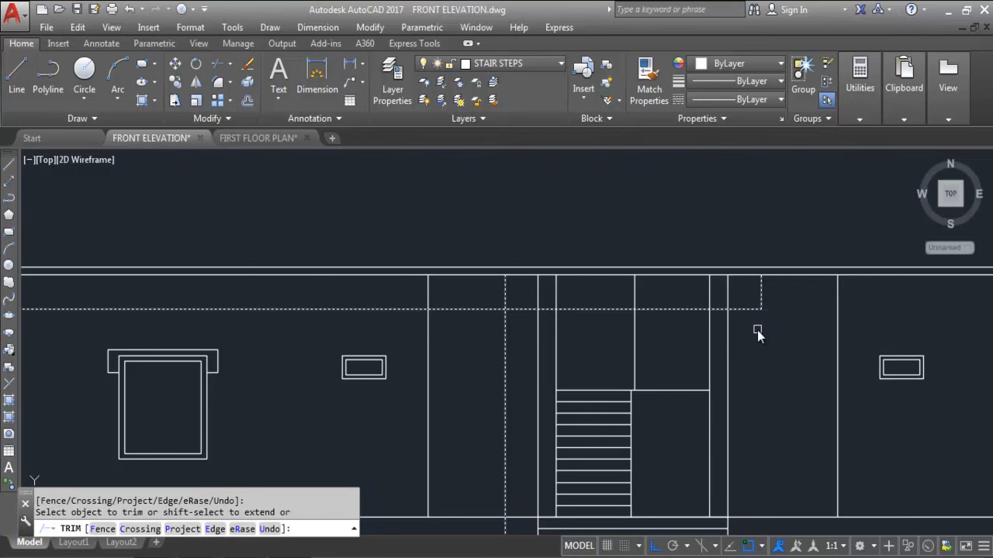
{"action": "left_click", "coordinate": [507, 335]}
{"action": "left_click", "coordinate": [472, 310]}
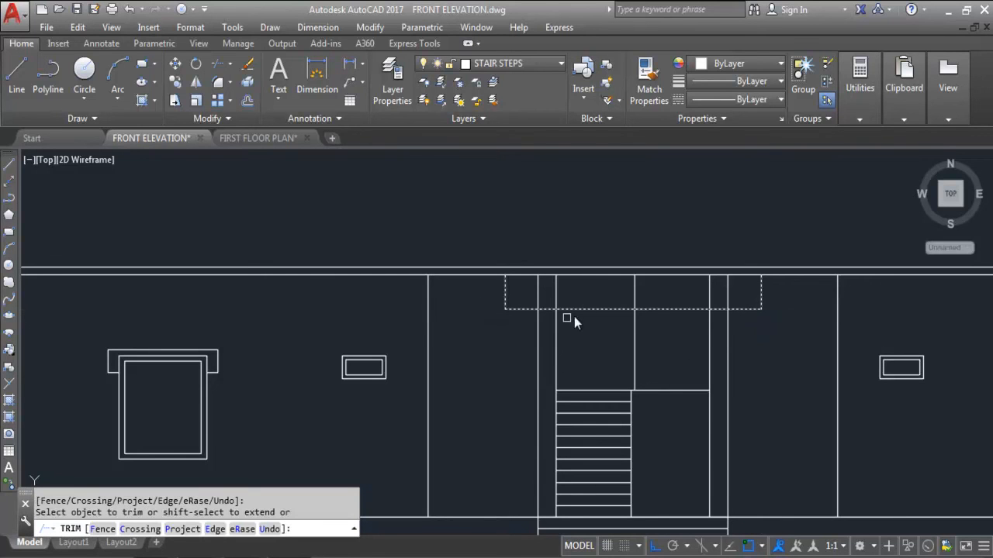
{"action": "key", "text": "Escape"}
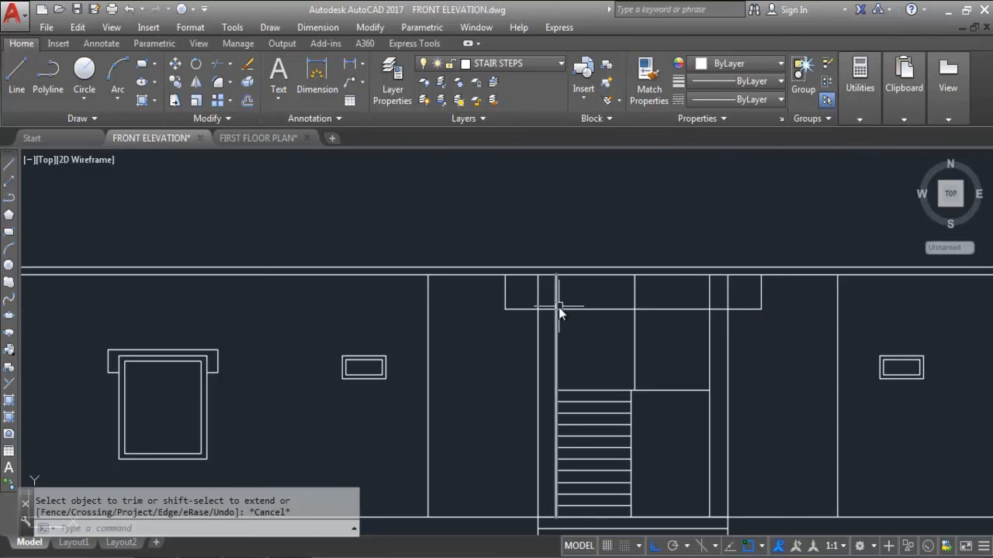
Offset the lower line of the band over the portico 6" upward.
{"action": "scroll", "coordinate": [559, 306], "scroll_direction": "up", "scroll_amount": 2}
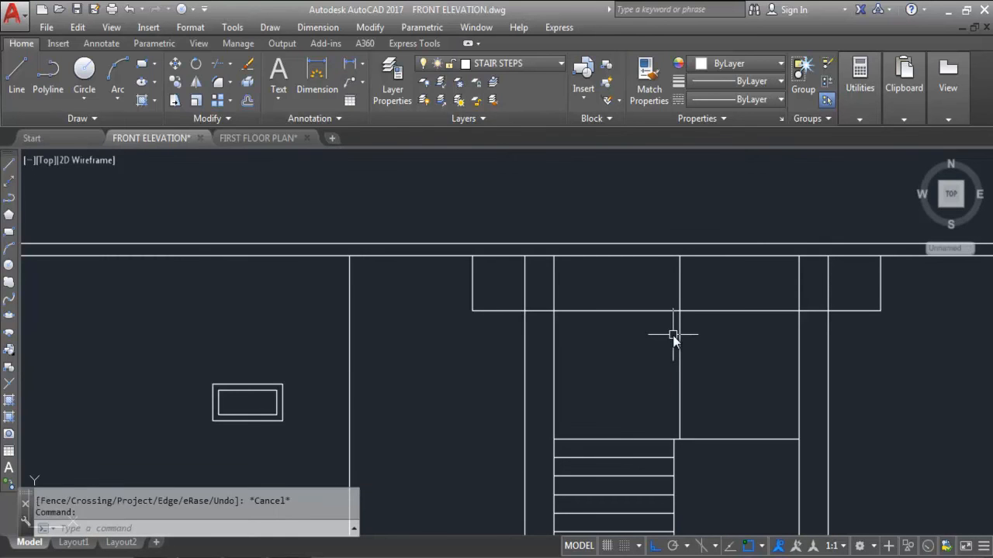
{"action": "type", "text": "o"}
{"action": "key", "text": "Return"}
{"action": "type", "text": "6"}
{"action": "key", "text": "Return"}
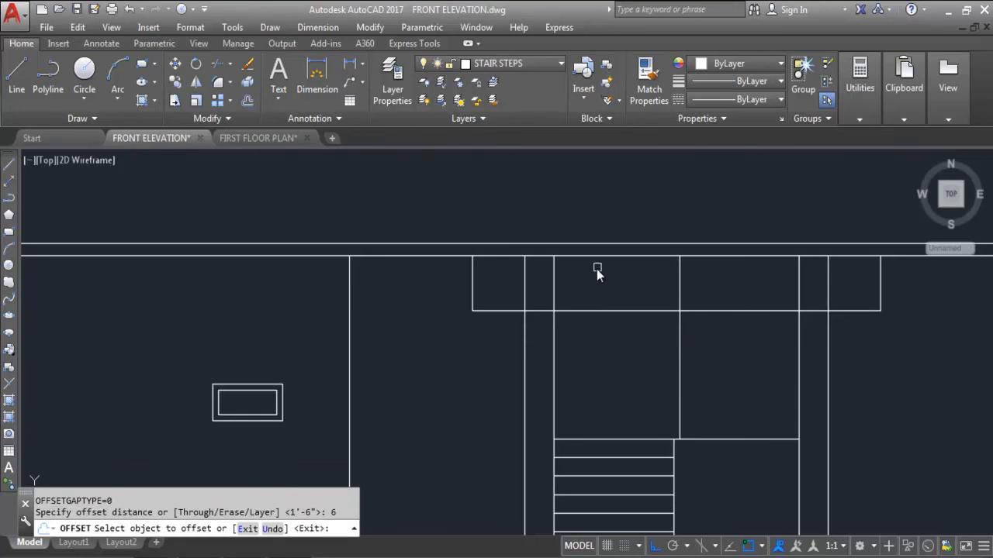
{"action": "left_click", "coordinate": [599, 311]}
{"action": "left_click", "coordinate": [597, 277]}
{"action": "key", "text": "Return"}
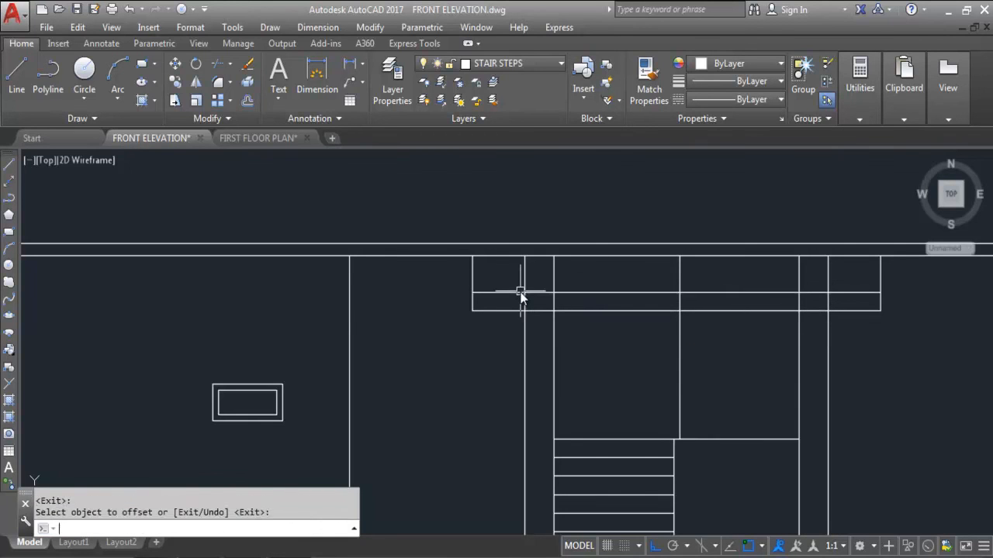
Offset the band's lower line 3" upward to add a line midway inside its 6" strip.
{"action": "key", "text": "Return"}
{"action": "type", "text": "3"}
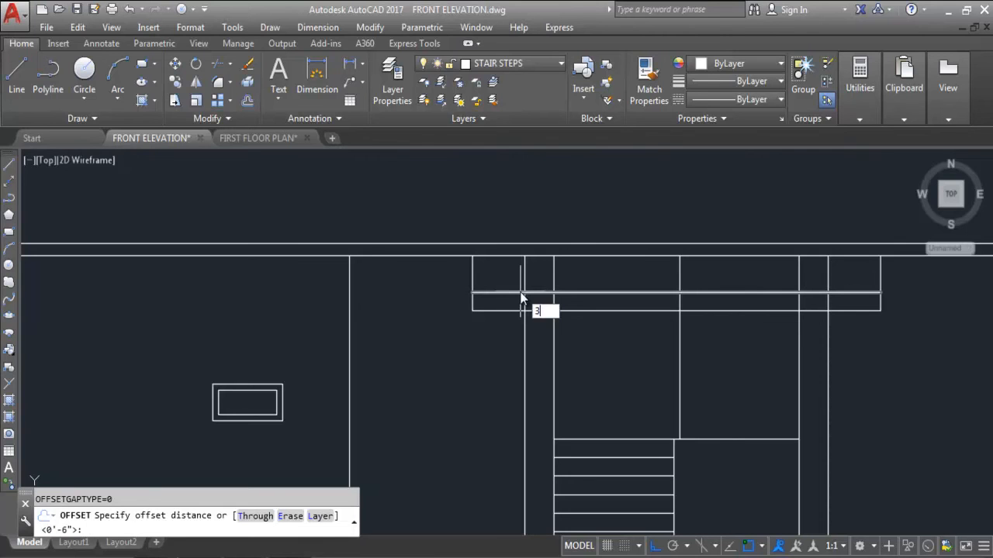
{"action": "key", "text": "Return"}
{"action": "scroll", "coordinate": [540, 311], "scroll_direction": "up", "scroll_amount": 4}
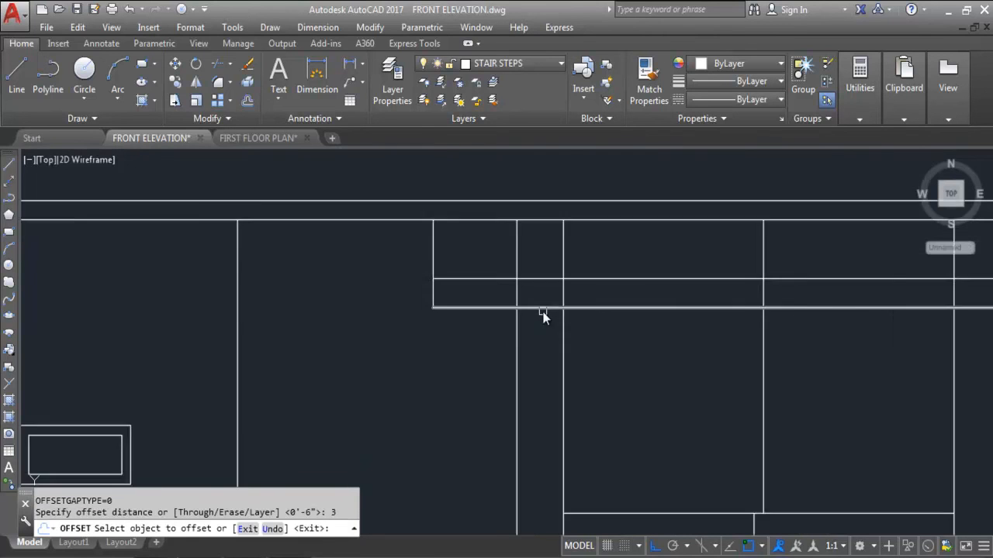
{"action": "left_click", "coordinate": [547, 306]}
{"action": "left_click", "coordinate": [545, 284]}
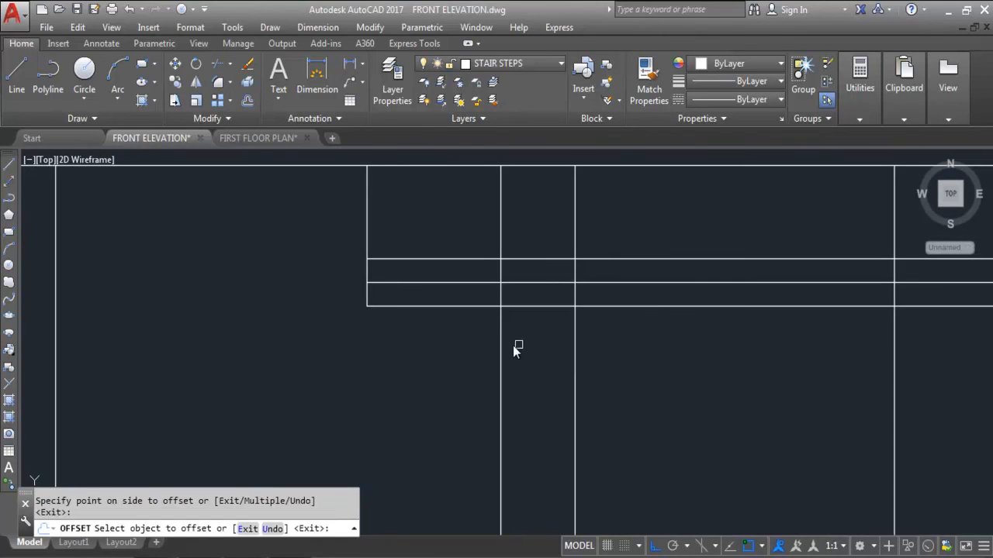
{"action": "key", "text": "Escape"}
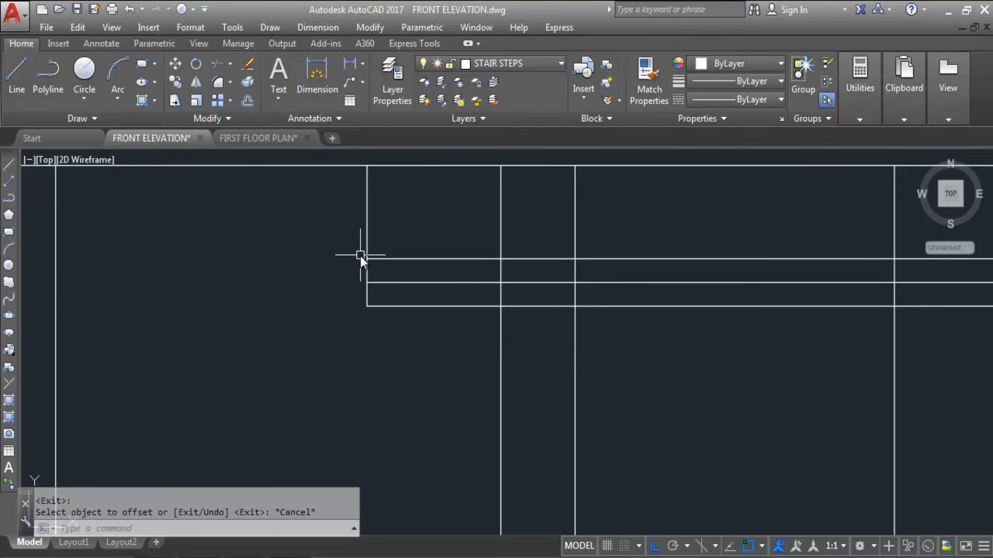
Trim the left and right vertical lines of the band between the roof slab and the top of its 6" strip.
{"action": "type", "text": "tr"}
{"action": "key", "text": "Return"}
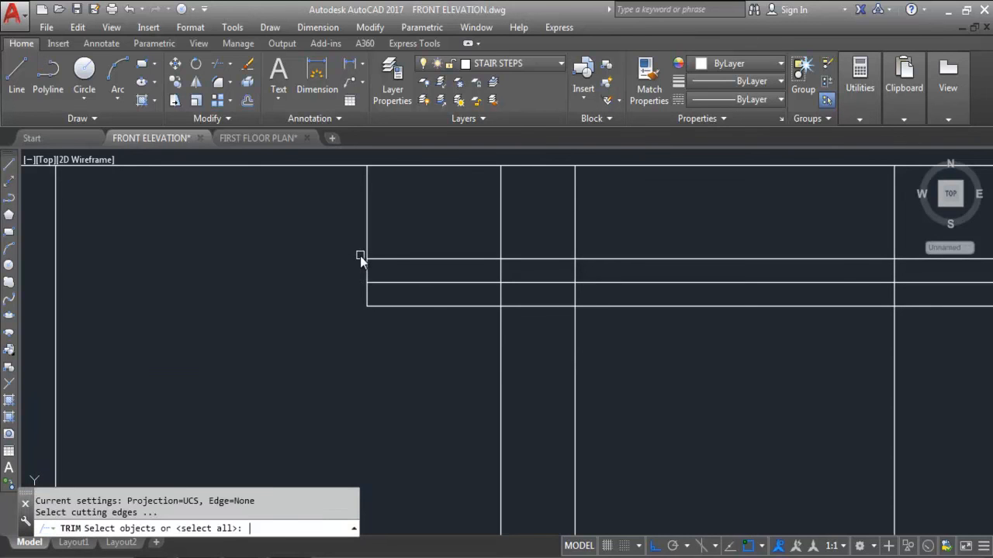
{"action": "key", "text": "Return"}
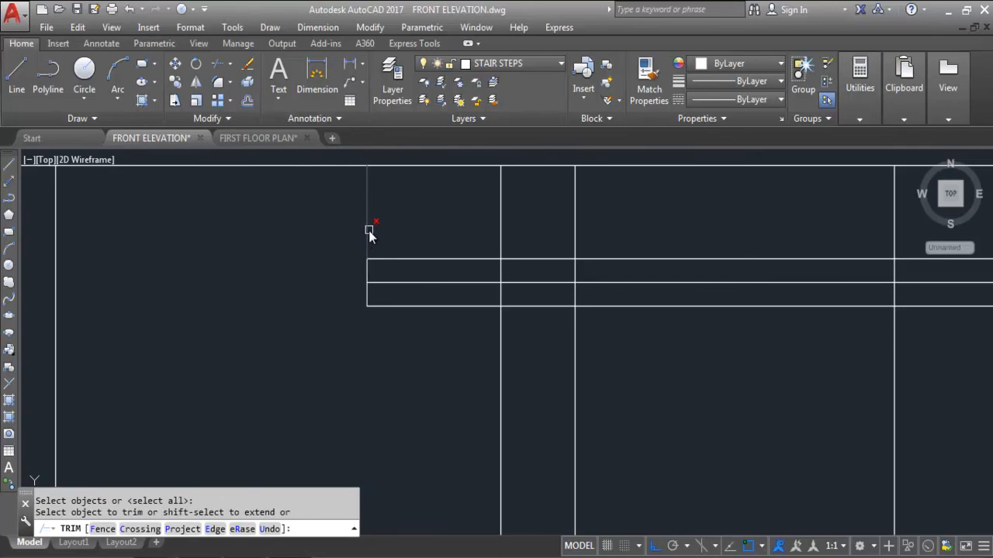
{"action": "scroll", "coordinate": [369, 232], "scroll_direction": "down", "scroll_amount": 2}
{"action": "scroll", "coordinate": [371, 232], "scroll_direction": "up", "scroll_amount": 2}
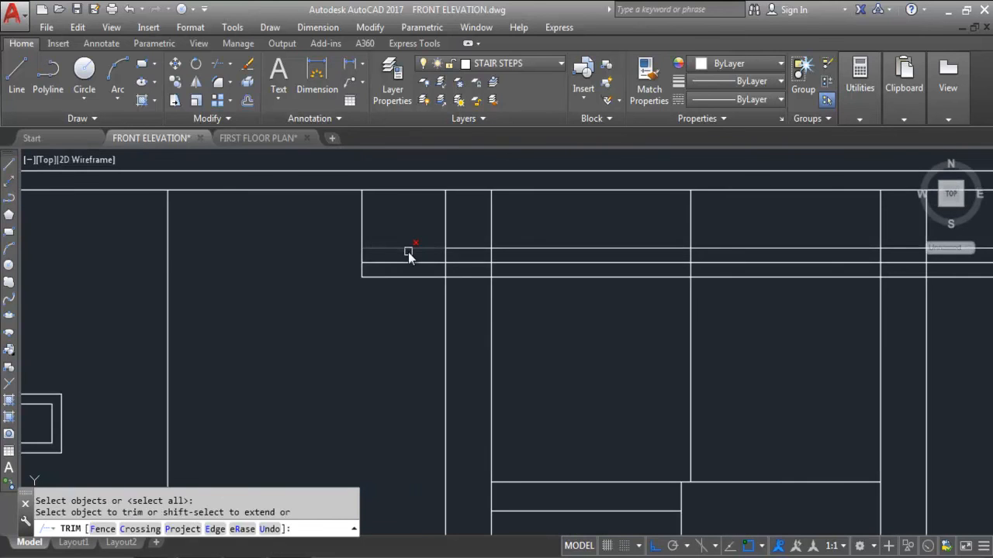
{"action": "scroll", "coordinate": [408, 253], "scroll_direction": "up", "scroll_amount": 2}
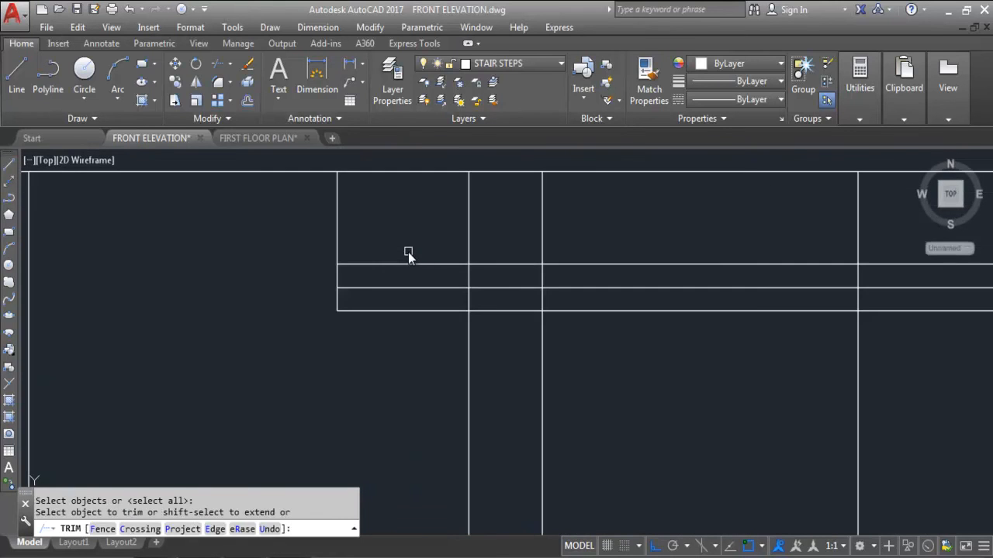
{"action": "left_click", "coordinate": [338, 218]}
{"action": "scroll", "coordinate": [277, 310], "scroll_direction": "down", "scroll_amount": 4}
{"action": "scroll", "coordinate": [710, 272], "scroll_direction": "up", "scroll_amount": 2}
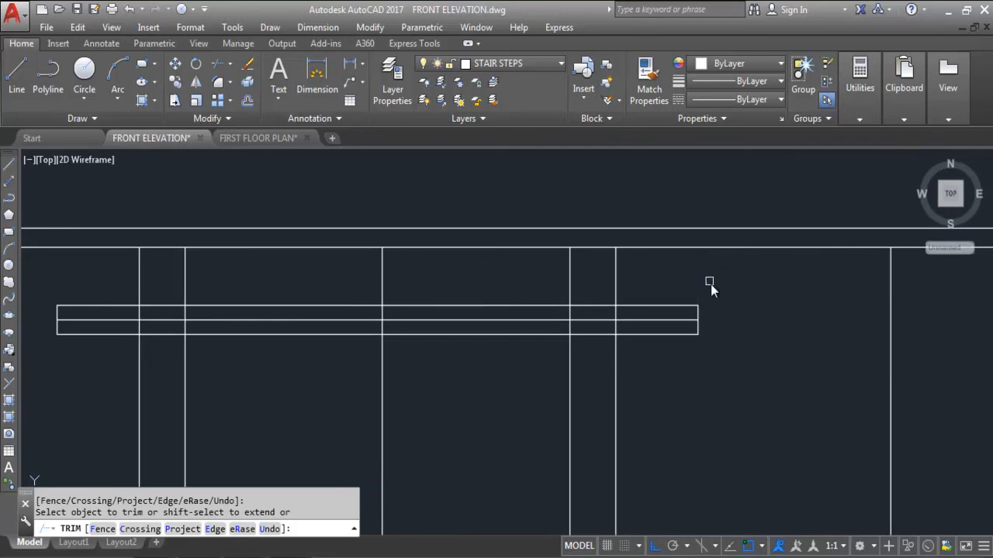
{"action": "key", "text": "Escape"}
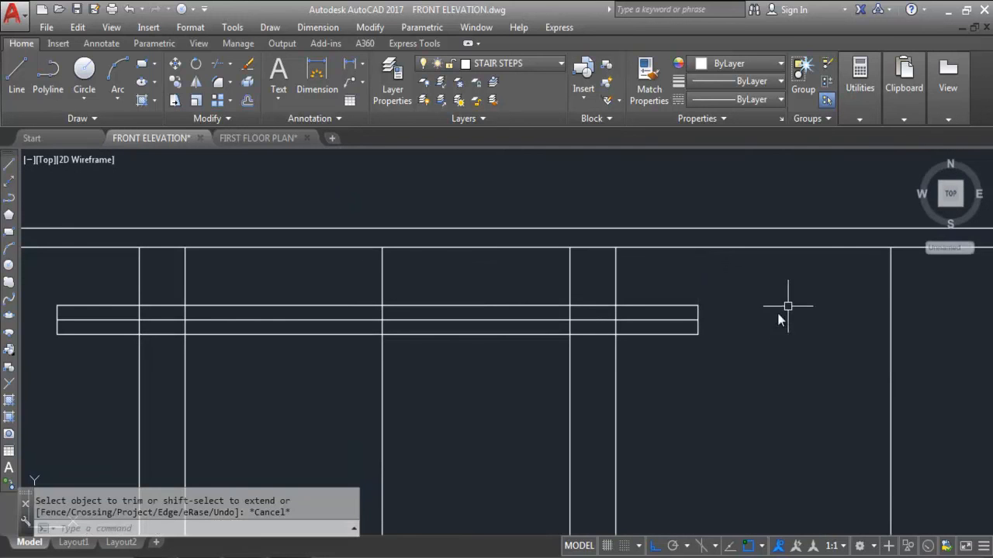
Erase the strip's top line and draw a sloped line from its right upper end to the portico's right outer corner under the slab.
{"action": "left_click", "coordinate": [661, 306]}
{"action": "key", "text": "Delete"}
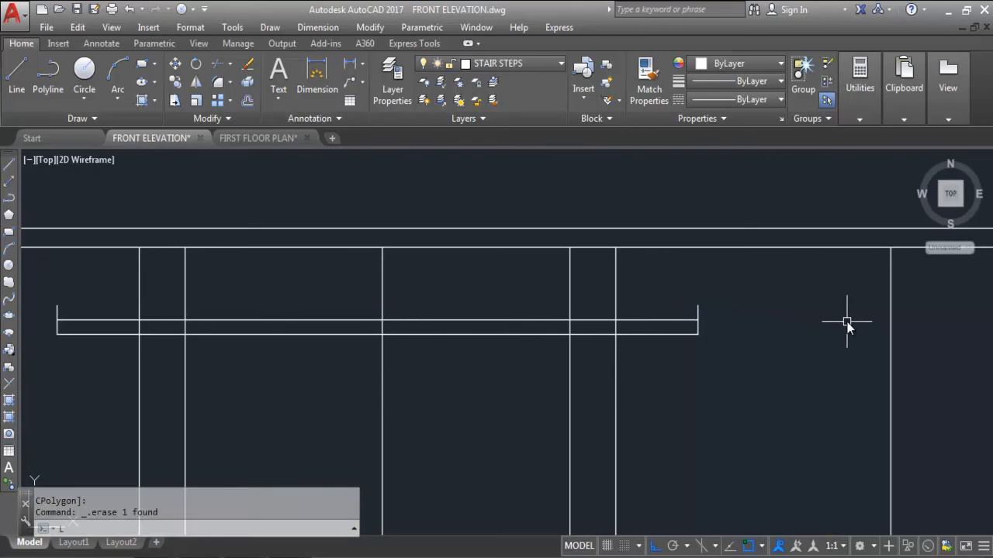
{"action": "type", "text": "l"}
{"action": "key", "text": "Return"}
{"action": "left_click", "coordinate": [698, 305]}
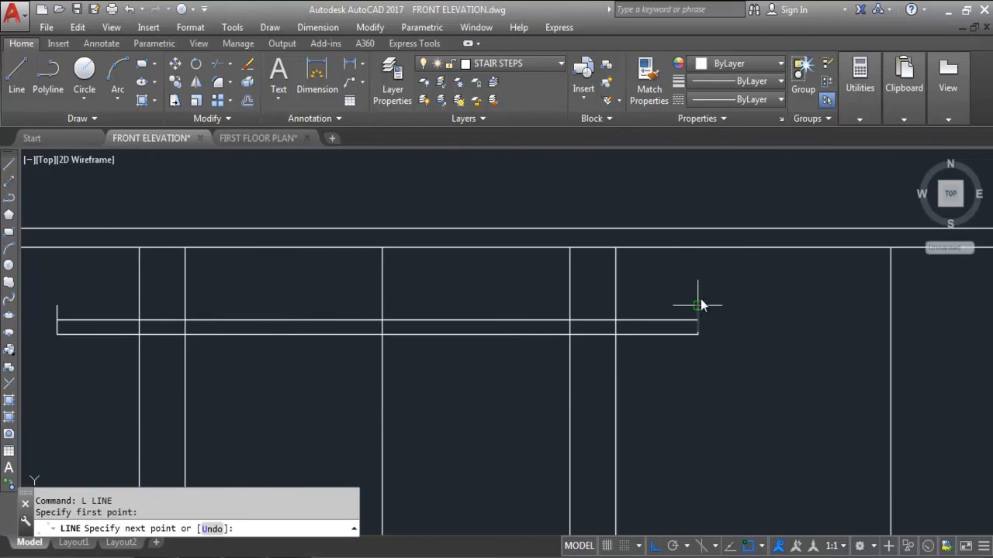
{"action": "left_click", "coordinate": [615, 247]}
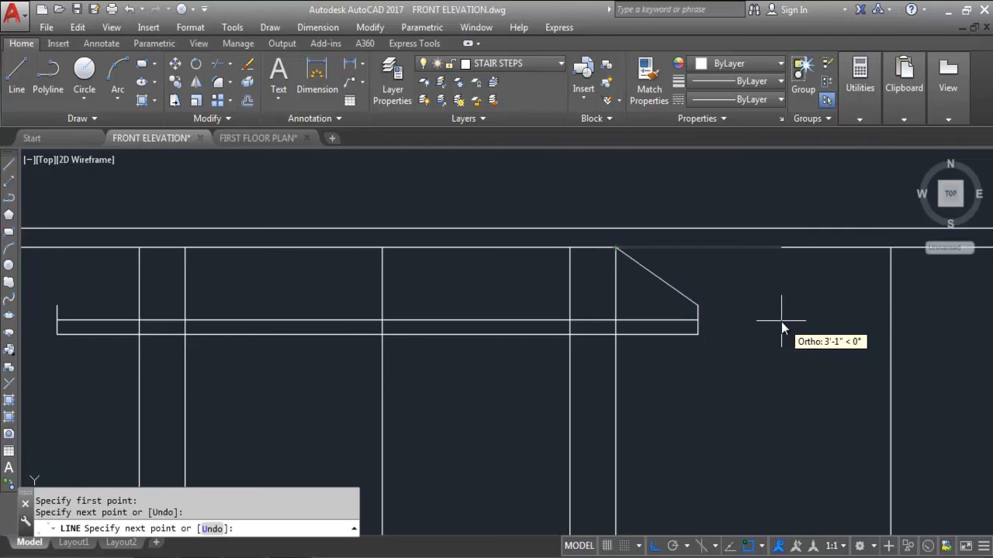
{"action": "key", "text": "Return"}
Draw a matching sloped line from the strip's left upper end to the portico's left outer corner under the slab.
{"action": "key", "text": "Return"}
{"action": "scroll", "coordinate": [527, 315], "scroll_direction": "down", "scroll_amount": 4}
{"action": "scroll", "coordinate": [343, 314], "scroll_direction": "up", "scroll_amount": 4}
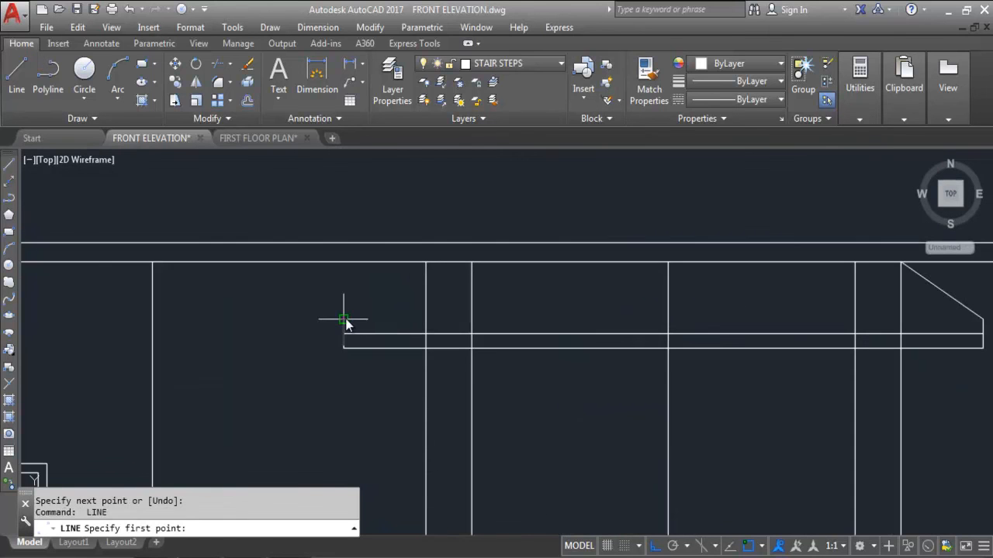
{"action": "left_click", "coordinate": [343, 319]}
{"action": "left_click", "coordinate": [425, 264]}
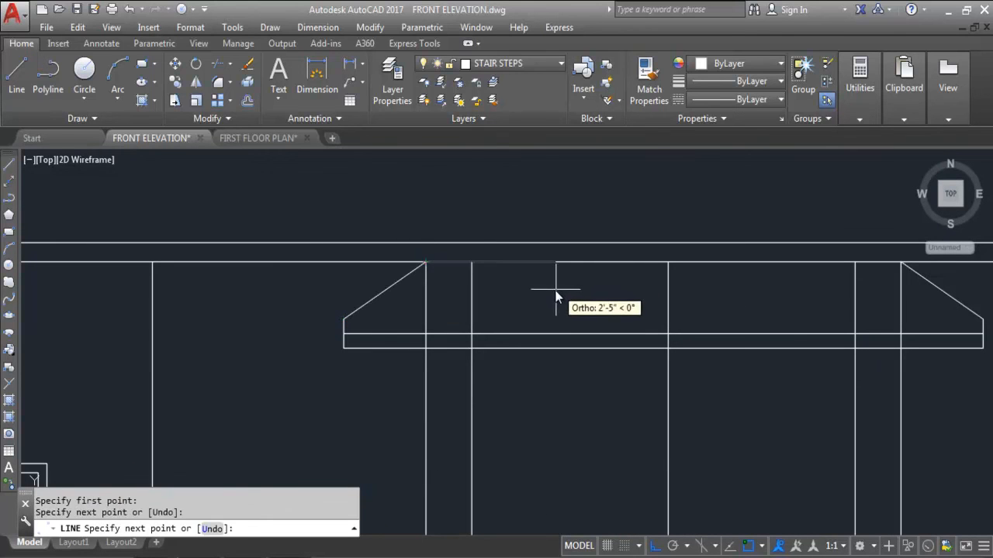
{"action": "key", "text": "Escape"}
Measure the full height of the portico canopy's left vertical edge with a linear dimension, without placing it.
{"action": "left_click", "coordinate": [327, 76]}
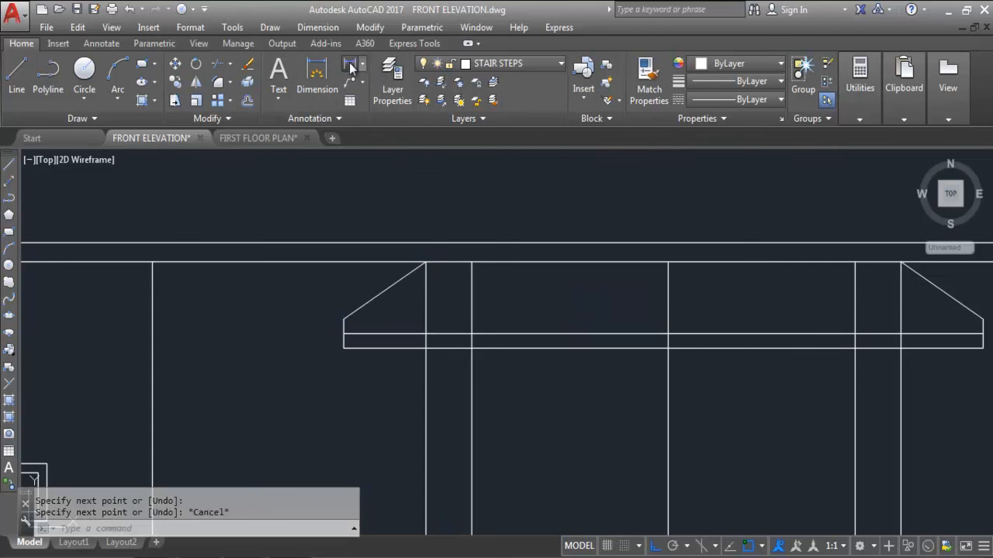
{"action": "scroll", "coordinate": [328, 338], "scroll_direction": "up", "scroll_amount": 4}
{"action": "left_click", "coordinate": [366, 291]}
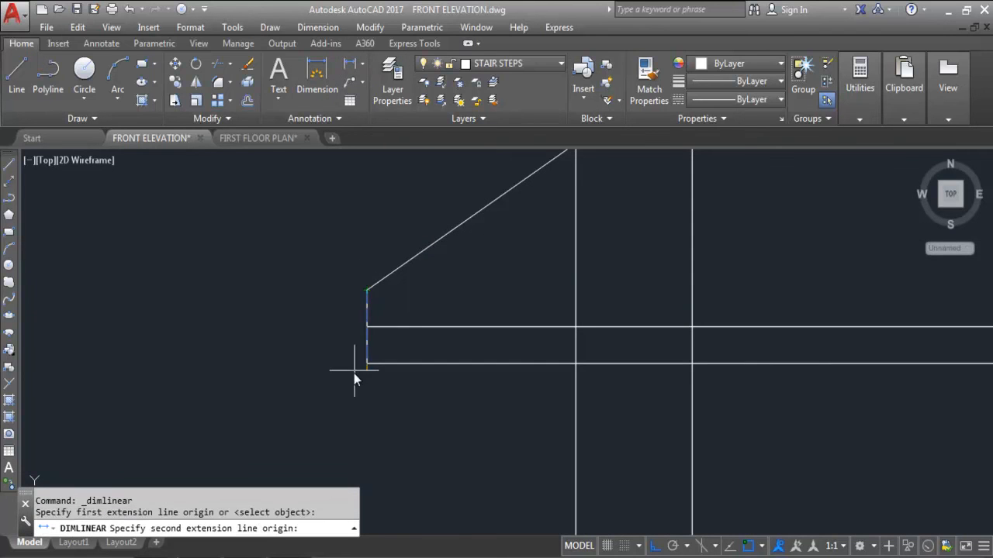
{"action": "left_click", "coordinate": [362, 360]}
{"action": "scroll", "coordinate": [339, 317], "scroll_direction": "up", "scroll_amount": 2}
{"action": "scroll", "coordinate": [328, 314], "scroll_direction": "down", "scroll_amount": 2}
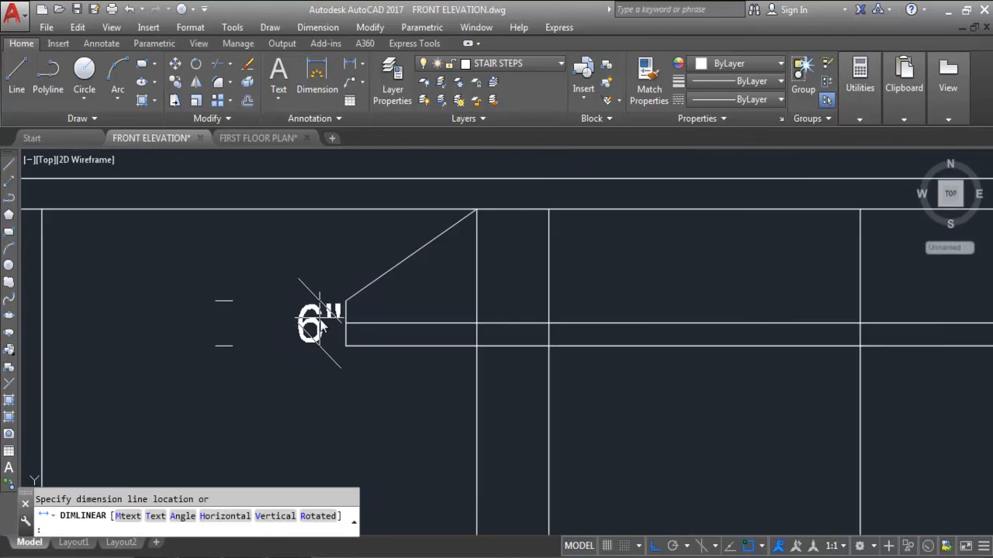
{"action": "scroll", "coordinate": [598, 342], "scroll_direction": "down", "scroll_amount": 4}
{"action": "scroll", "coordinate": [522, 333], "scroll_direction": "up", "scroll_amount": 3}
{"action": "scroll", "coordinate": [522, 332], "scroll_direction": "up", "scroll_amount": 2}
{"action": "scroll", "coordinate": [815, 359], "scroll_direction": "down", "scroll_amount": 1}
{"action": "scroll", "coordinate": [814, 360], "scroll_direction": "down", "scroll_amount": 3}
{"action": "key", "text": "Escape"}
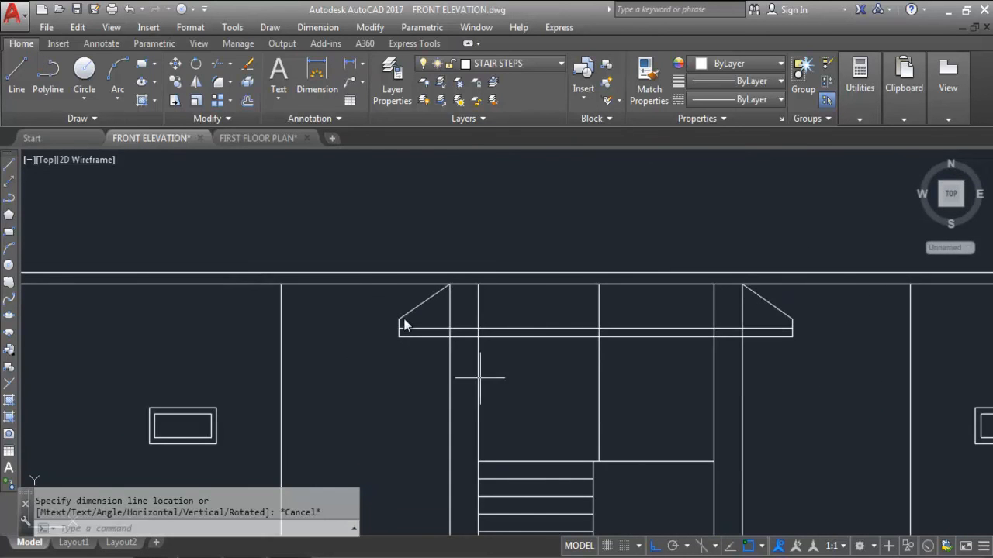
Measure the spacing between the canopy's two lower horizontal lines at the left end, without placing the dimension.
{"action": "key", "text": "Return"}
{"action": "scroll", "coordinate": [404, 322], "scroll_direction": "up", "scroll_amount": 3}
{"action": "left_click", "coordinate": [380, 357]}
{"action": "left_click", "coordinate": [380, 390]}
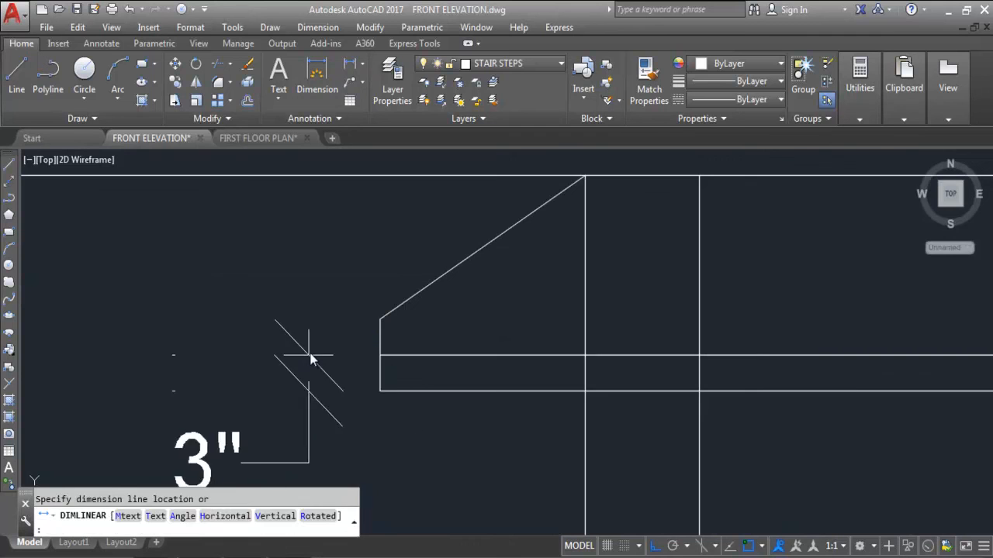
{"action": "scroll", "coordinate": [311, 354], "scroll_direction": "down", "scroll_amount": 2}
{"action": "key", "text": "Escape"}
{"action": "scroll", "coordinate": [357, 349], "scroll_direction": "down", "scroll_amount": 2}
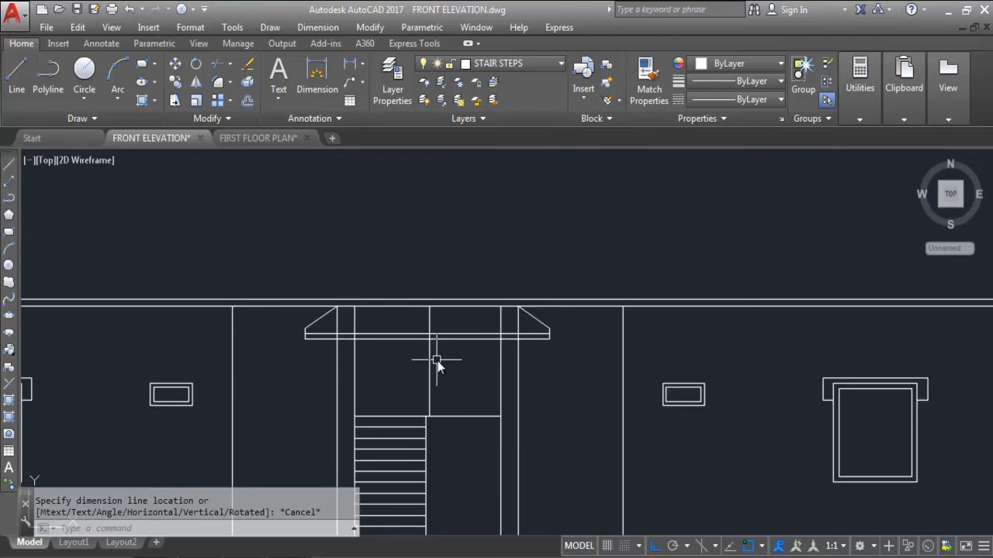
{"action": "scroll", "coordinate": [345, 331], "scroll_direction": "up", "scroll_amount": 2}
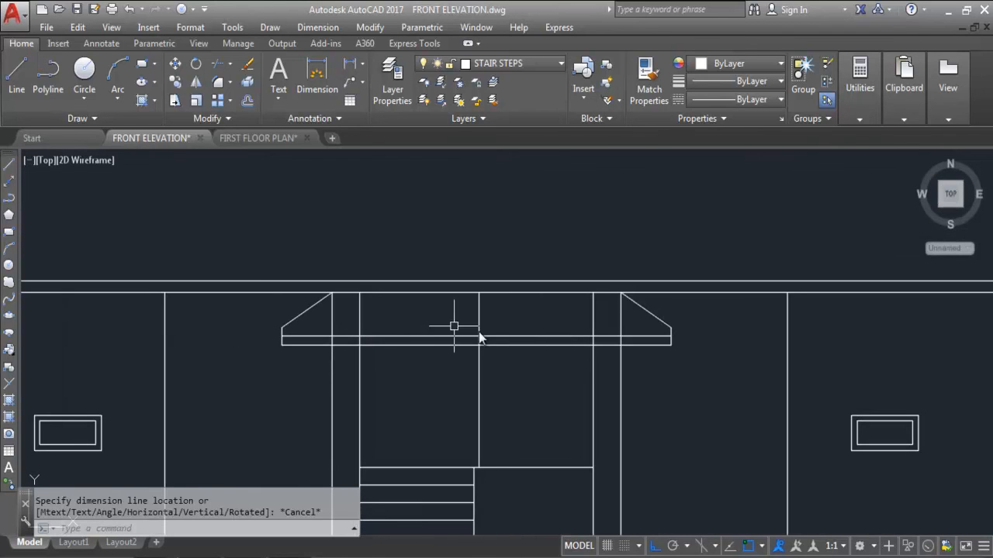
{"action": "scroll", "coordinate": [494, 330], "scroll_direction": "down", "scroll_amount": 1}
{"action": "scroll", "coordinate": [411, 332], "scroll_direction": "up", "scroll_amount": 1}
{"action": "left_click", "coordinate": [504, 364]}
{"action": "left_click", "coordinate": [488, 328]}
{"action": "key", "text": "Escape"}
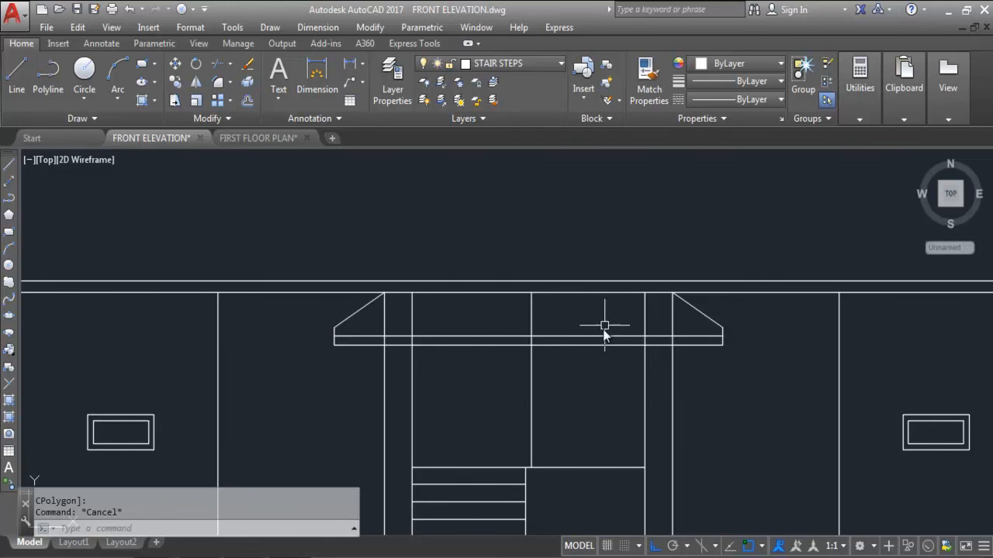
Trim the five vertical portico lines inside the canopy, using the canopy's lowest horizontal line as the cutting edge.
{"action": "type", "text": "tr"}
{"action": "key", "text": "Return"}
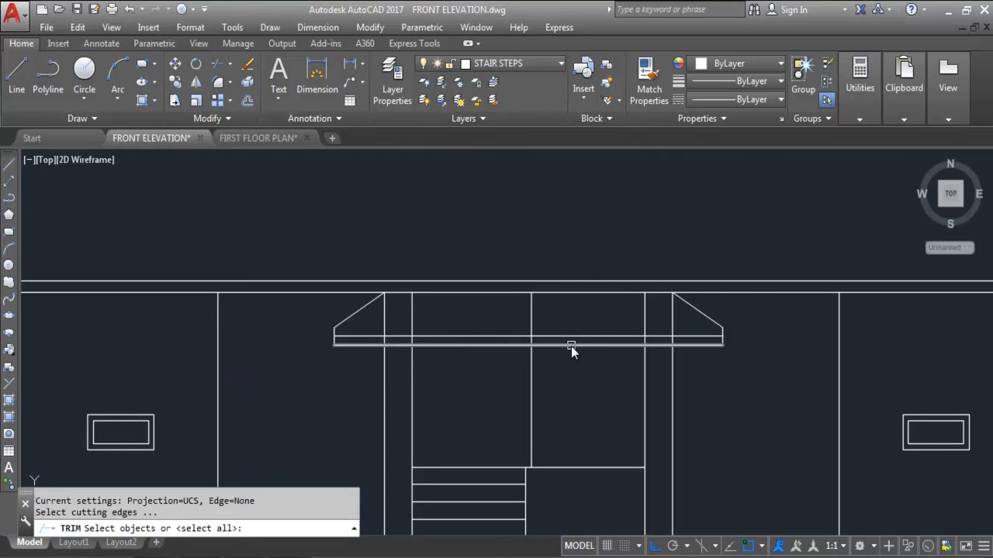
{"action": "left_click", "coordinate": [571, 345]}
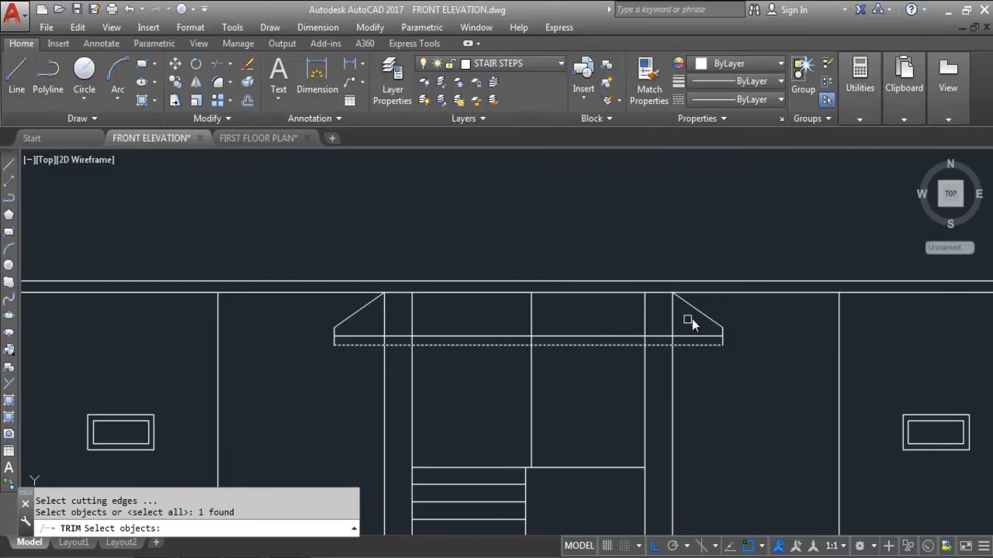
{"action": "key", "text": "Return"}
{"action": "left_click", "coordinate": [687, 325]}
{"action": "left_click", "coordinate": [578, 325]}
{"action": "left_click", "coordinate": [671, 321]}
{"action": "left_click", "coordinate": [646, 310]}
{"action": "left_click", "coordinate": [532, 333]}
{"action": "left_click", "coordinate": [420, 314]}
{"action": "left_click", "coordinate": [373, 329]}
{"action": "key", "text": "Escape"}
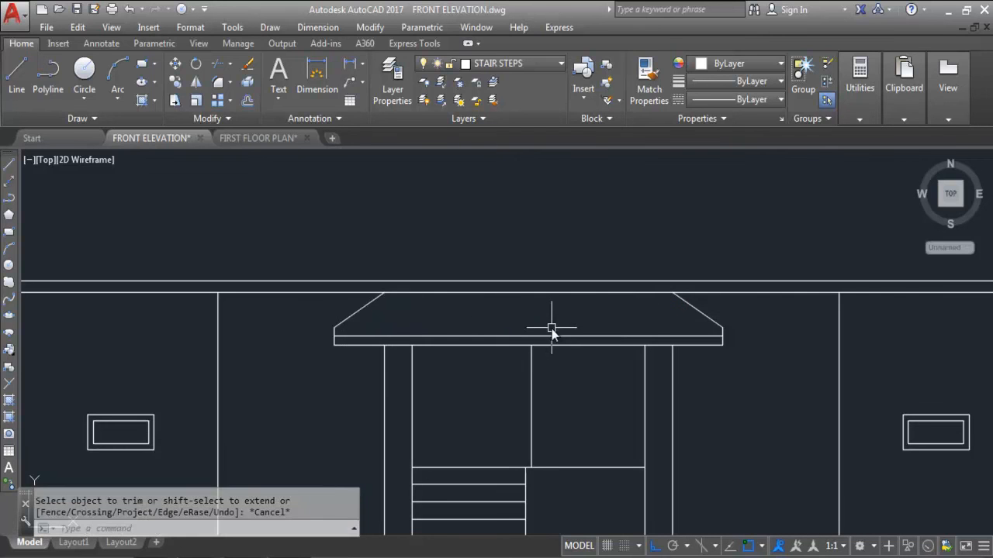
Examine the whole front elevation and compare its portico with the portico and steps in the ground floor plan.
{"action": "scroll", "coordinate": [549, 330], "scroll_direction": "down", "scroll_amount": 4}
{"action": "scroll", "coordinate": [529, 332], "scroll_direction": "down", "scroll_amount": 3}
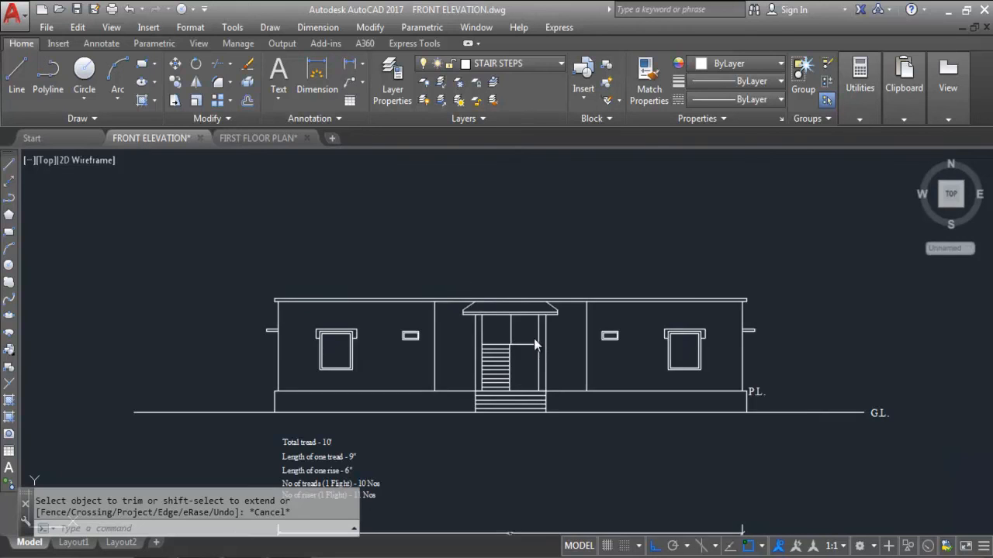
{"action": "scroll", "coordinate": [505, 306], "scroll_direction": "up", "scroll_amount": 6}
{"action": "scroll", "coordinate": [505, 306], "scroll_direction": "down", "scroll_amount": 2}
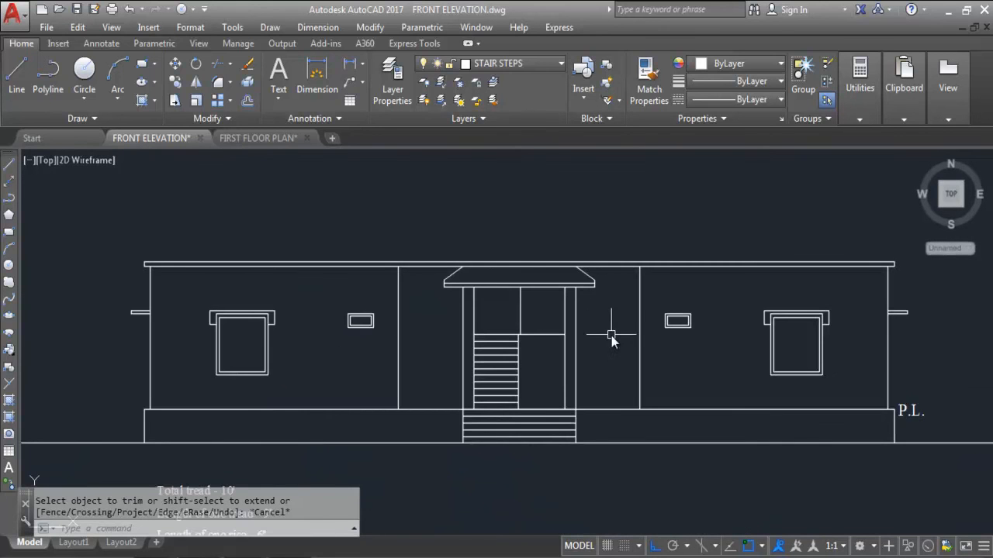
{"action": "scroll", "coordinate": [548, 237], "scroll_direction": "down", "scroll_amount": 3}
{"action": "scroll", "coordinate": [536, 286], "scroll_direction": "up", "scroll_amount": 2}
{"action": "scroll", "coordinate": [536, 286], "scroll_direction": "down", "scroll_amount": 4}
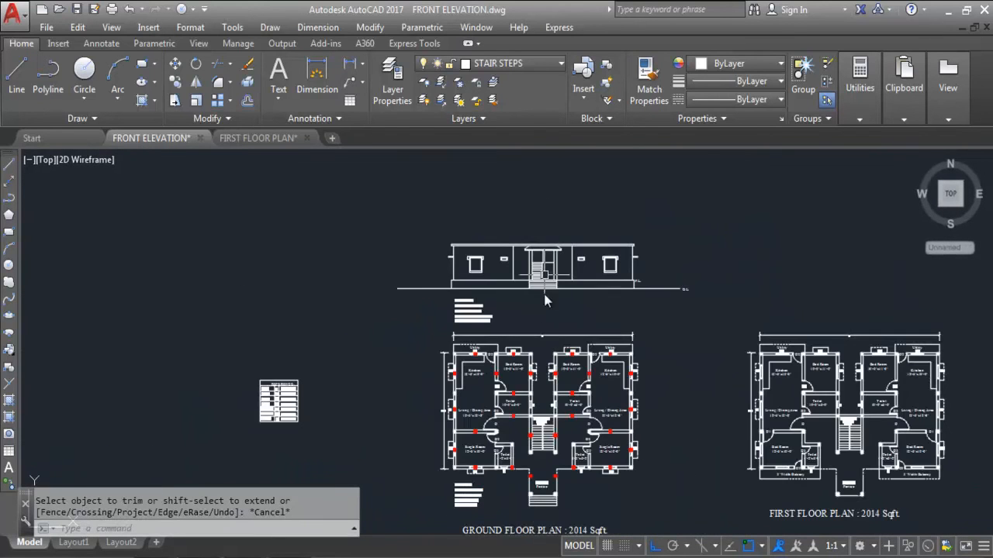
{"action": "scroll", "coordinate": [548, 512], "scroll_direction": "up", "scroll_amount": 3}
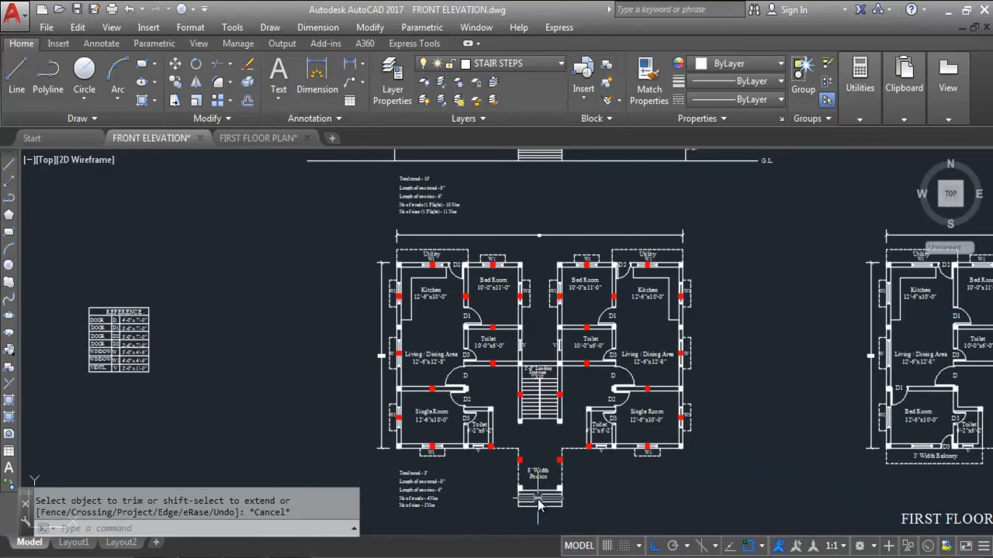
{"action": "scroll", "coordinate": [541, 504], "scroll_direction": "down", "scroll_amount": 3}
{"action": "scroll", "coordinate": [541, 204], "scroll_direction": "up", "scroll_amount": 5}
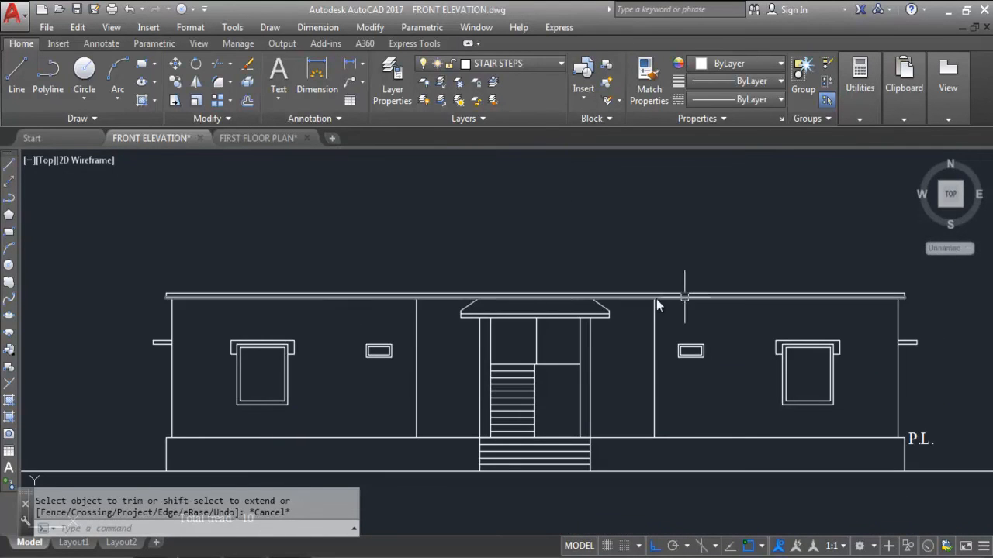
{"action": "key", "text": "Escape"}
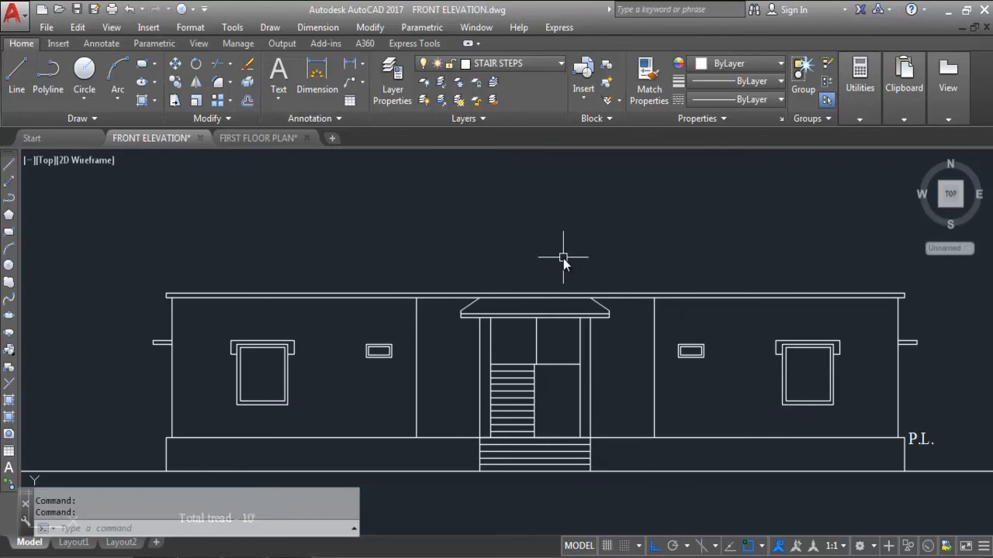
Offset the roof slab's top line 2'6" upward across the full width of the elevation.
{"action": "type", "text": "o"}
{"action": "key", "text": "Return"}
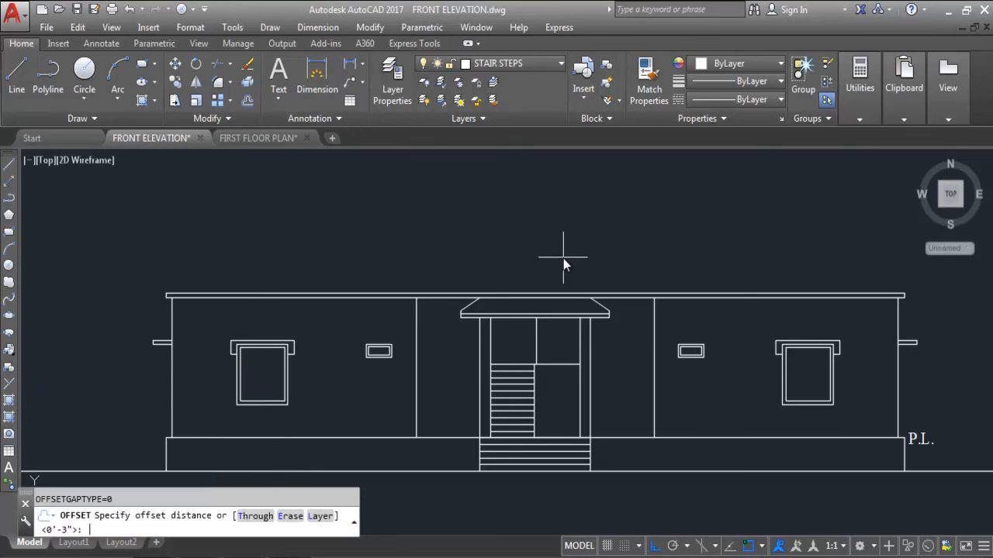
{"action": "type", "text": "2'6"}
{"action": "key", "text": "Return"}
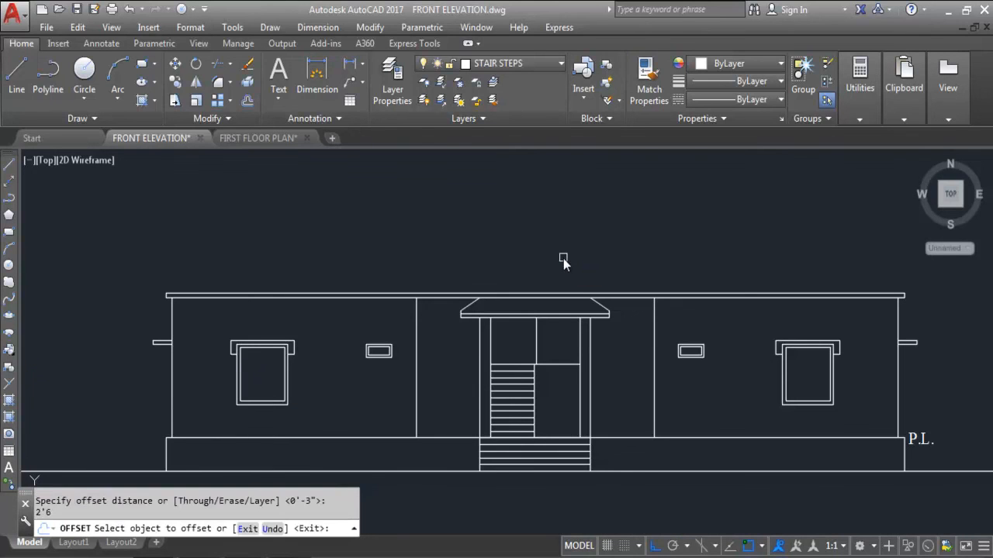
{"action": "scroll", "coordinate": [598, 296], "scroll_direction": "up", "scroll_amount": 3}
{"action": "left_click", "coordinate": [598, 298]}
{"action": "scroll", "coordinate": [610, 222], "scroll_direction": "down", "scroll_amount": 2}
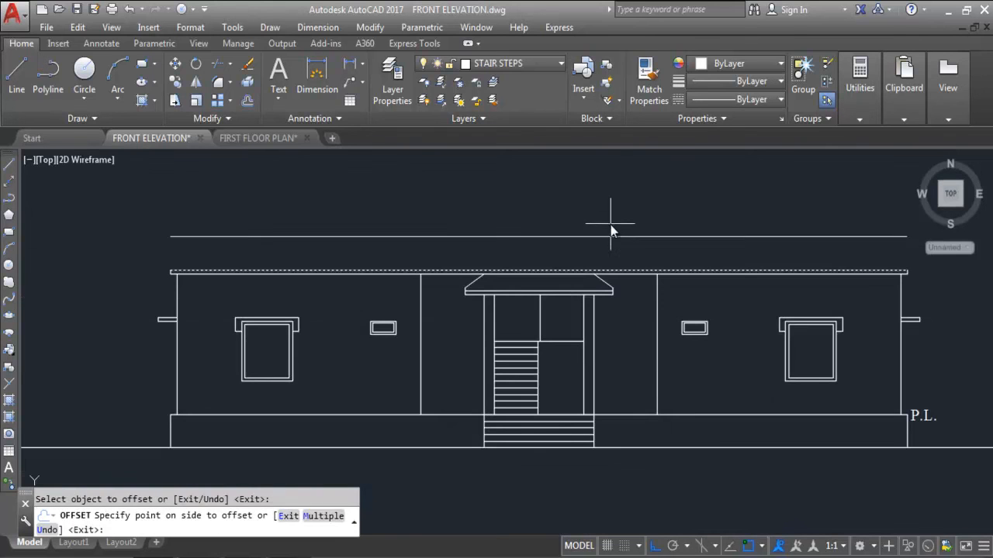
{"action": "left_click", "coordinate": [585, 175]}
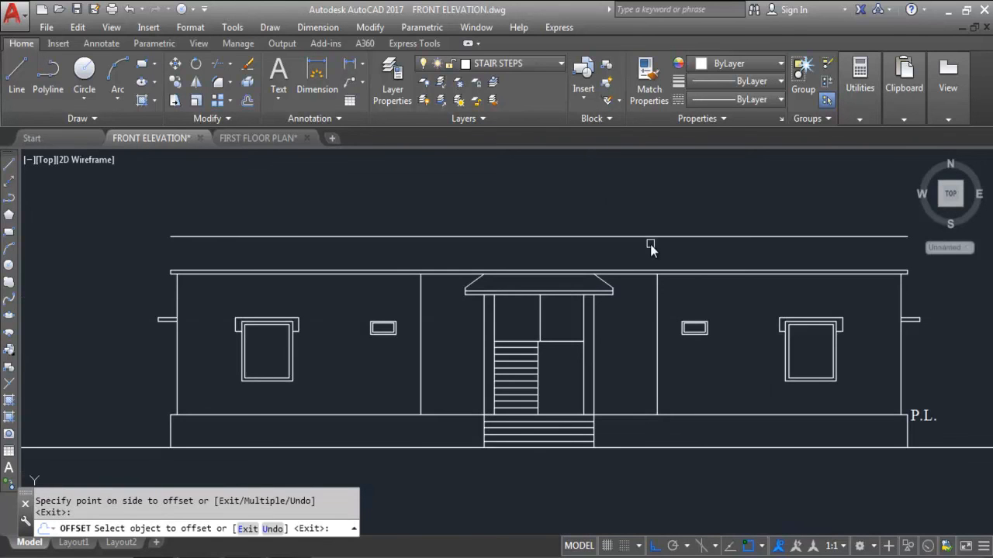
{"action": "key", "text": "Return"}
Offset the parapet's horizontal line above the roof slab 3" upward to form the coping.
{"action": "key", "text": "Return"}
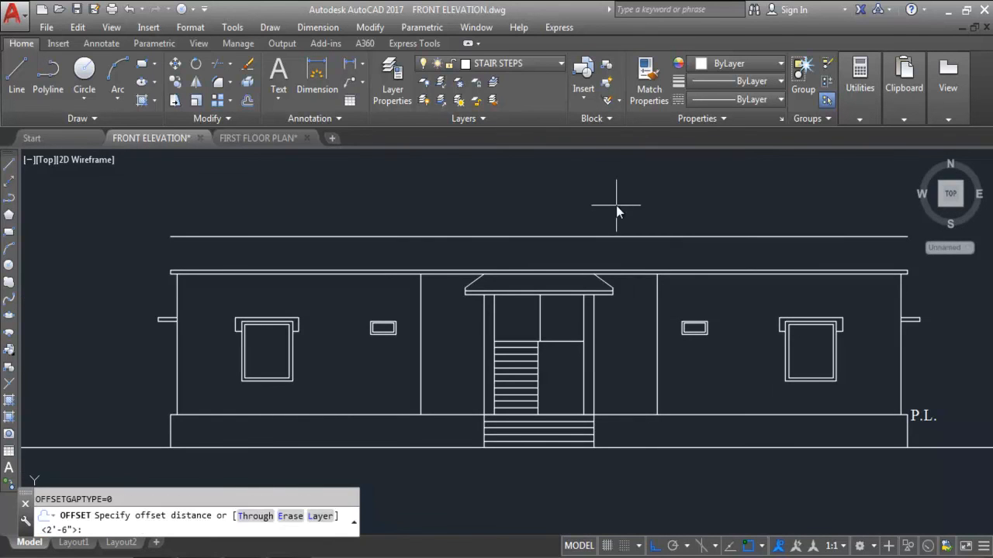
{"action": "type", "text": "3"}
{"action": "key", "text": "Return"}
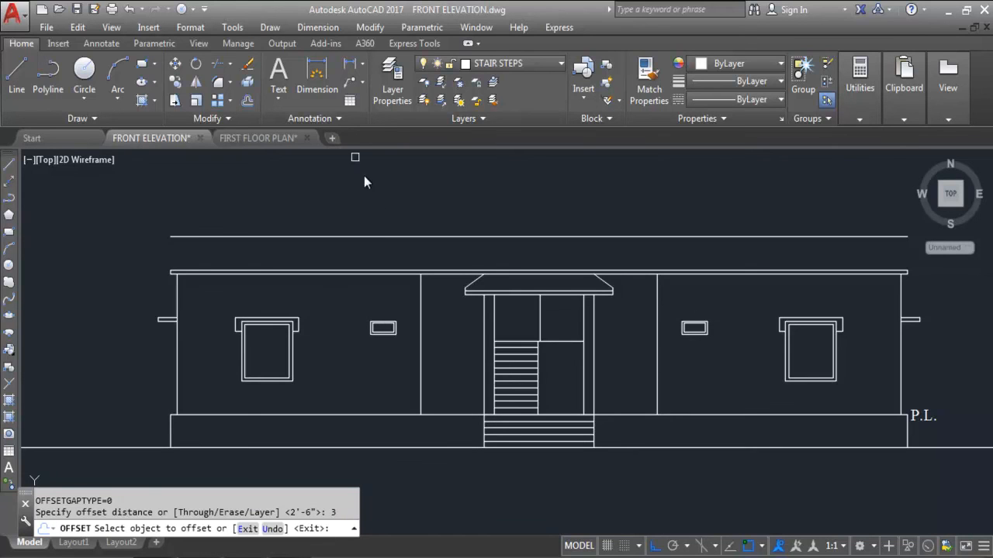
{"action": "left_click", "coordinate": [364, 236]}
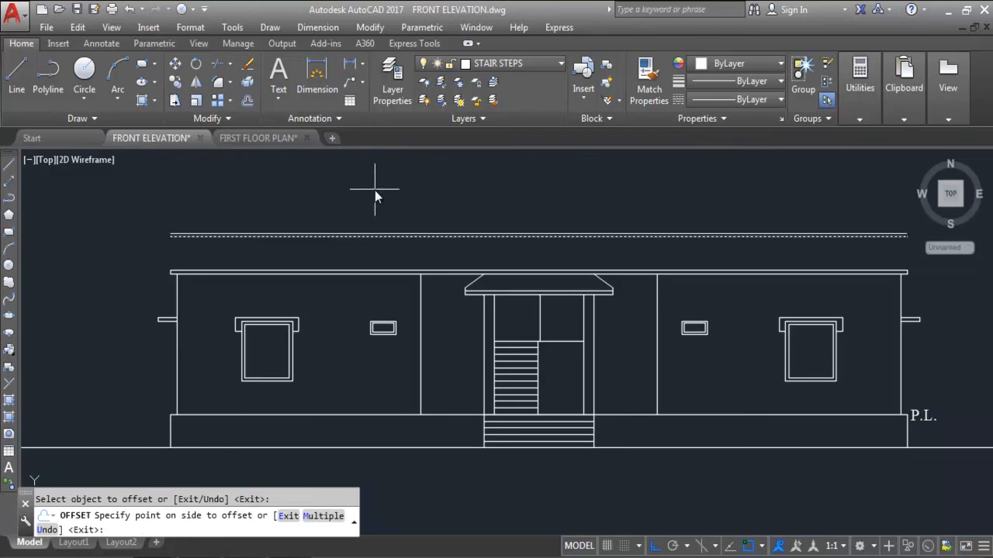
{"action": "scroll", "coordinate": [261, 199], "scroll_direction": "up", "scroll_amount": 2}
{"action": "left_click", "coordinate": [338, 217]}
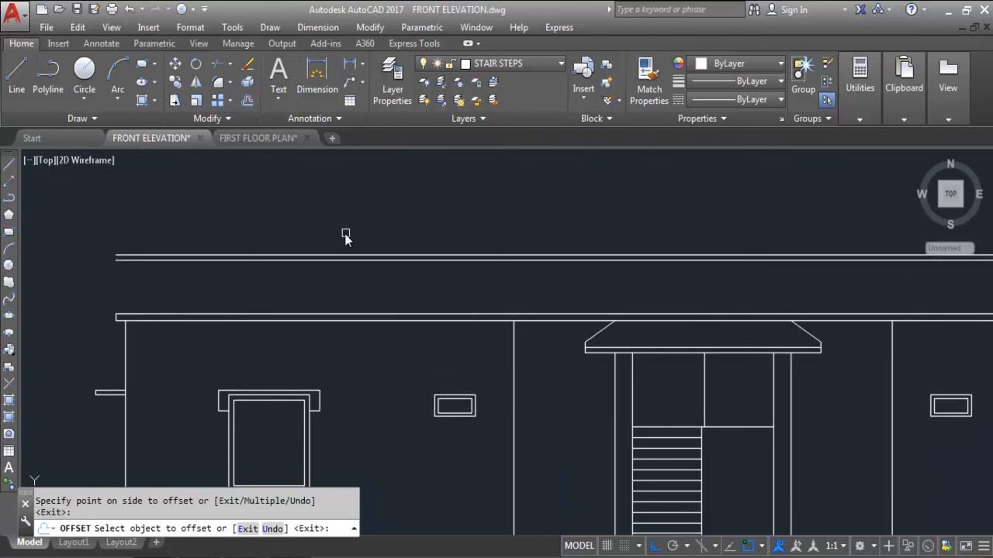
{"action": "key", "text": "Escape"}
{"action": "scroll", "coordinate": [303, 222], "scroll_direction": "down", "scroll_amount": 2}
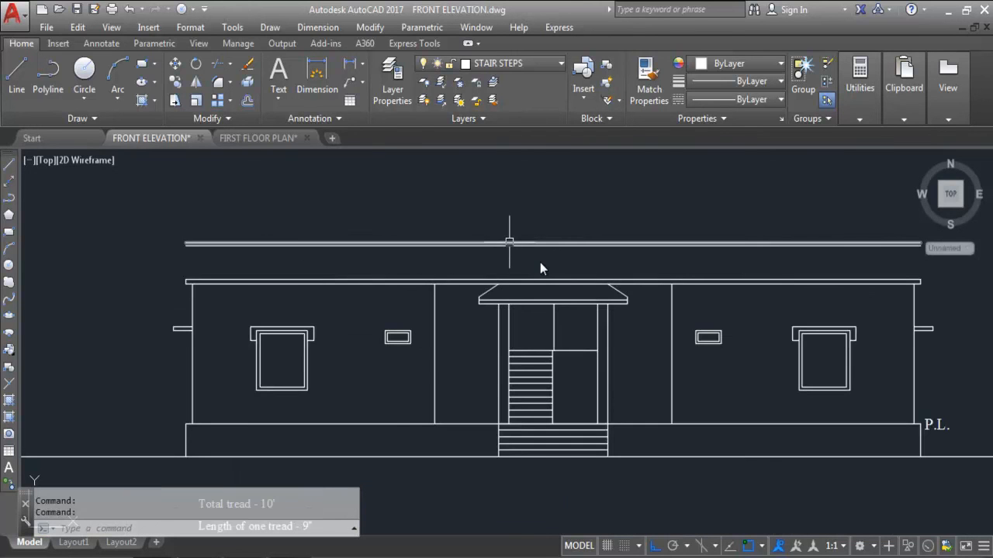
Extend the outer wall lines at both ends of the elevation up to the parapet coping's lower line.
{"action": "scroll", "coordinate": [184, 310], "scroll_direction": "up", "scroll_amount": 2}
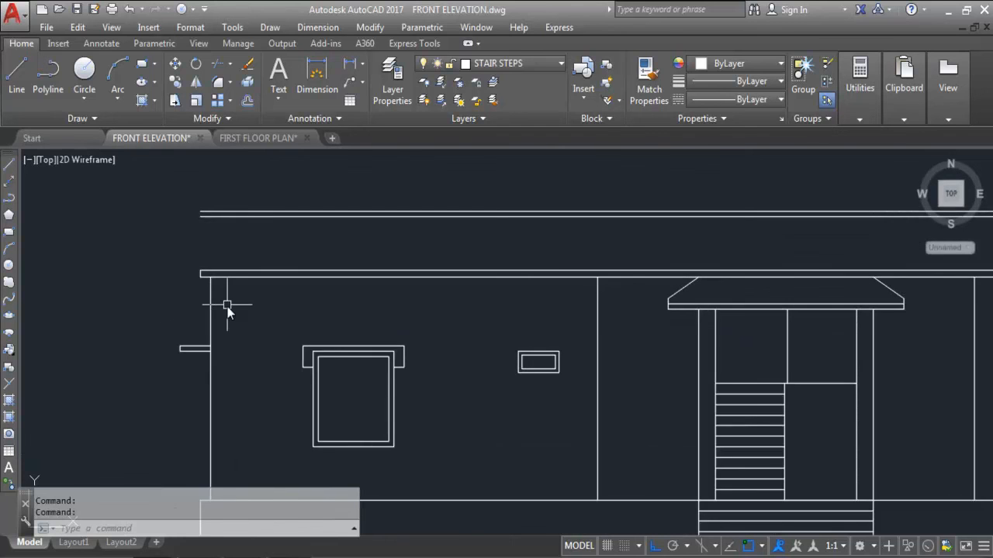
{"action": "scroll", "coordinate": [228, 308], "scroll_direction": "down", "scroll_amount": 2}
{"action": "type", "text": "ex"}
{"action": "key", "text": "Return"}
{"action": "scroll", "coordinate": [280, 278], "scroll_direction": "up", "scroll_amount": 2}
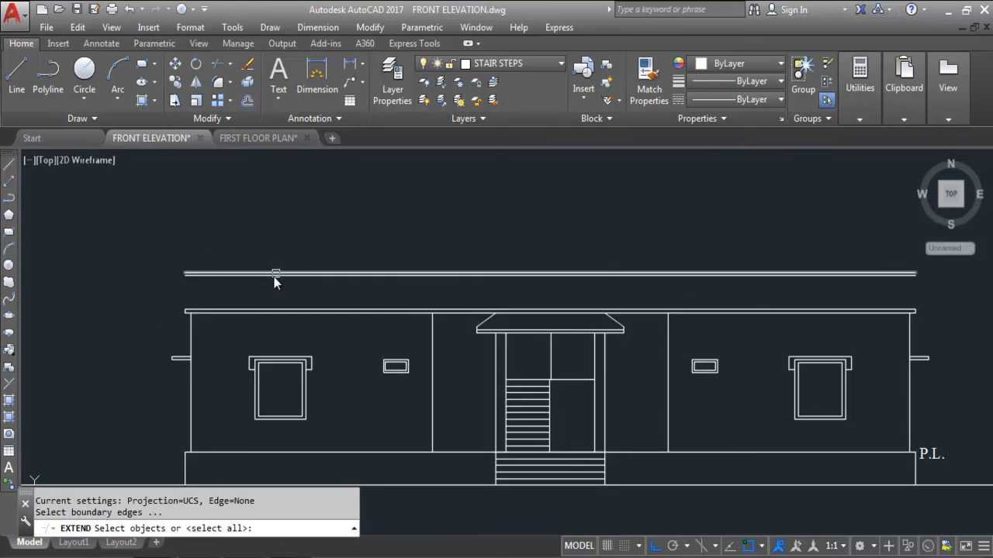
{"action": "left_click", "coordinate": [278, 273]}
{"action": "scroll", "coordinate": [139, 304], "scroll_direction": "up", "scroll_amount": 3}
{"action": "key", "text": "Return"}
{"action": "left_click", "coordinate": [257, 370]}
{"action": "left_click", "coordinate": [204, 405]}
{"action": "scroll", "coordinate": [229, 349], "scroll_direction": "down", "scroll_amount": 2}
{"action": "left_click", "coordinate": [952, 374]}
{"action": "scroll", "coordinate": [956, 313], "scroll_direction": "up", "scroll_amount": 2}
{"action": "key", "text": "Escape"}
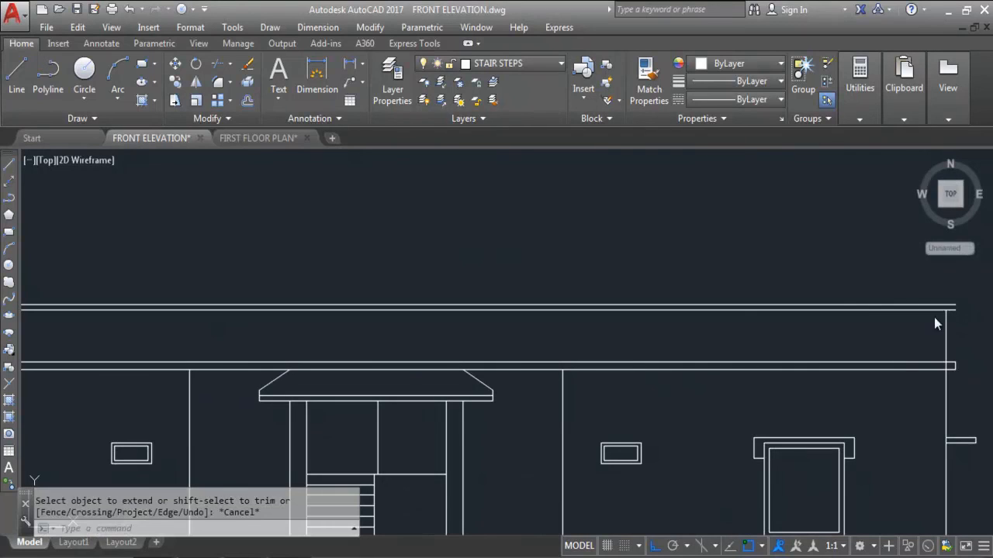
Close both ends of the parapet coping with short vertical lines and save the drawing.
{"action": "type", "text": "l"}
{"action": "key", "text": "Return"}
{"action": "scroll", "coordinate": [954, 313], "scroll_direction": "up", "scroll_amount": 2}
{"action": "left_click", "coordinate": [938, 312]}
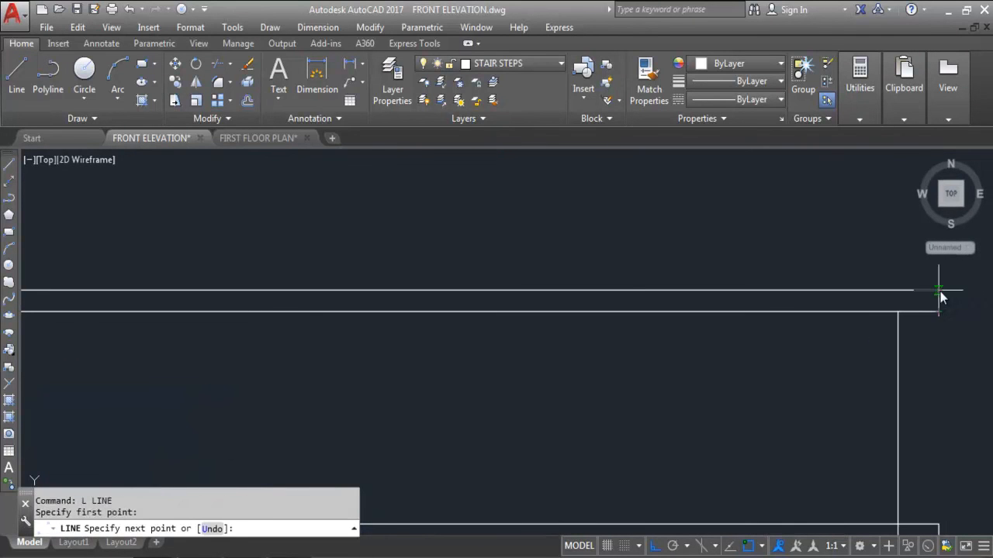
{"action": "key", "text": "Return"}
{"action": "key", "text": "Return"}
{"action": "scroll", "coordinate": [910, 297], "scroll_direction": "down", "scroll_amount": 3}
{"action": "scroll", "coordinate": [403, 322], "scroll_direction": "down", "scroll_amount": 2}
{"action": "scroll", "coordinate": [353, 309], "scroll_direction": "up", "scroll_amount": 3}
{"action": "left_click", "coordinate": [417, 283]}
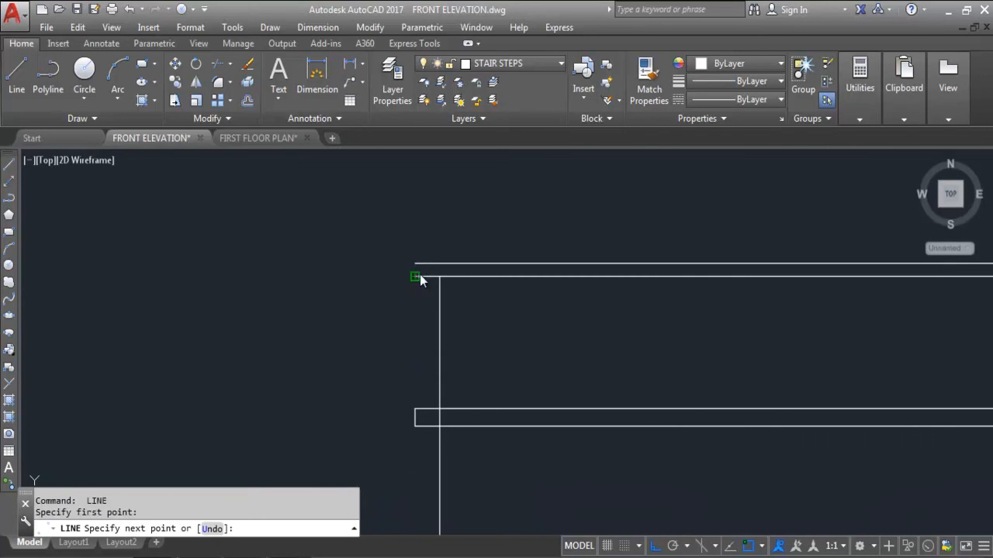
{"action": "scroll", "coordinate": [276, 269], "scroll_direction": "down", "scroll_amount": 2}
{"action": "scroll", "coordinate": [276, 269], "scroll_direction": "down", "scroll_amount": 2}
{"action": "key", "text": "Escape"}
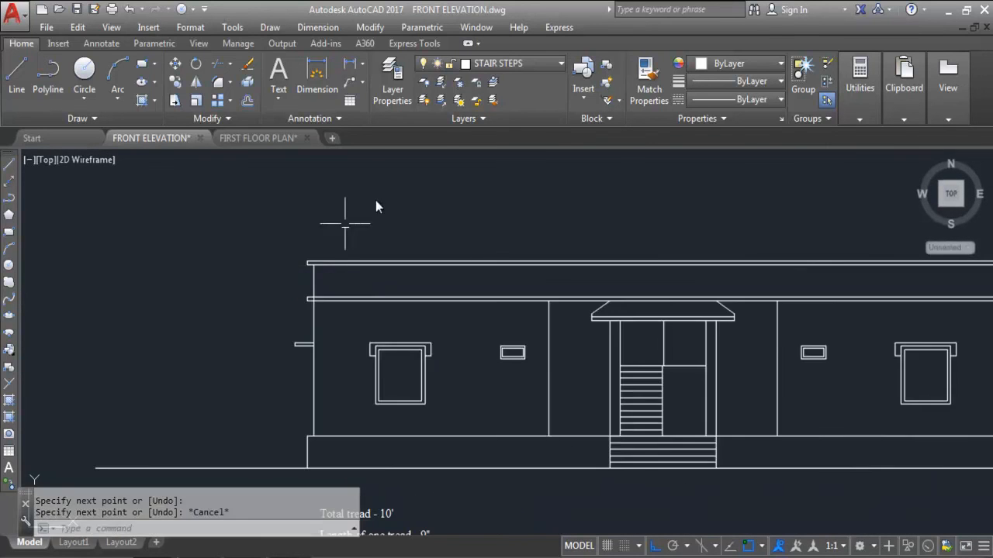
{"action": "scroll", "coordinate": [284, 261], "scroll_direction": "down", "scroll_amount": 2}
{"action": "key", "text": "ctrl+s"}
Trim the outer wall line segments that cross the roof slab at both ends of the elevation.
{"action": "scroll", "coordinate": [314, 249], "scroll_direction": "up", "scroll_amount": 2}
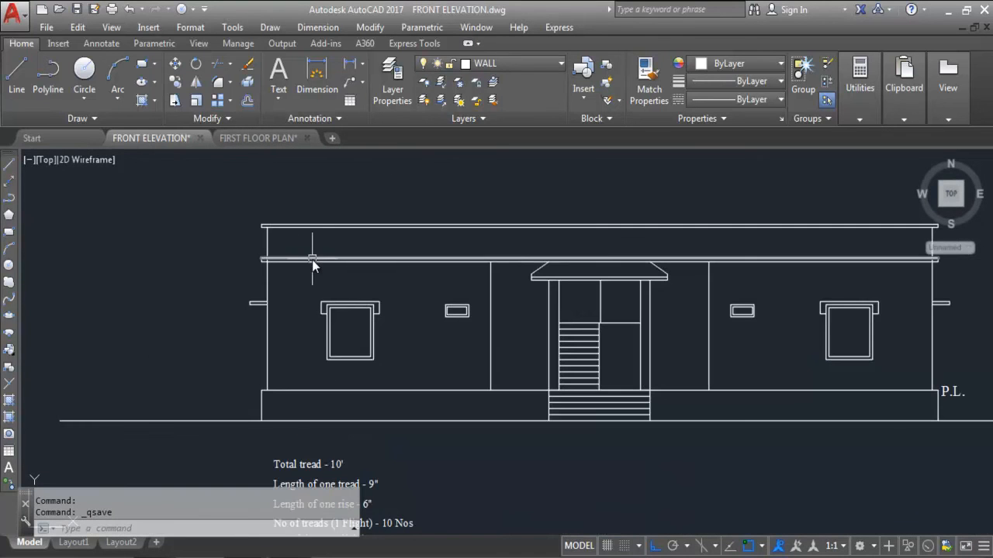
{"action": "type", "text": "TR"}
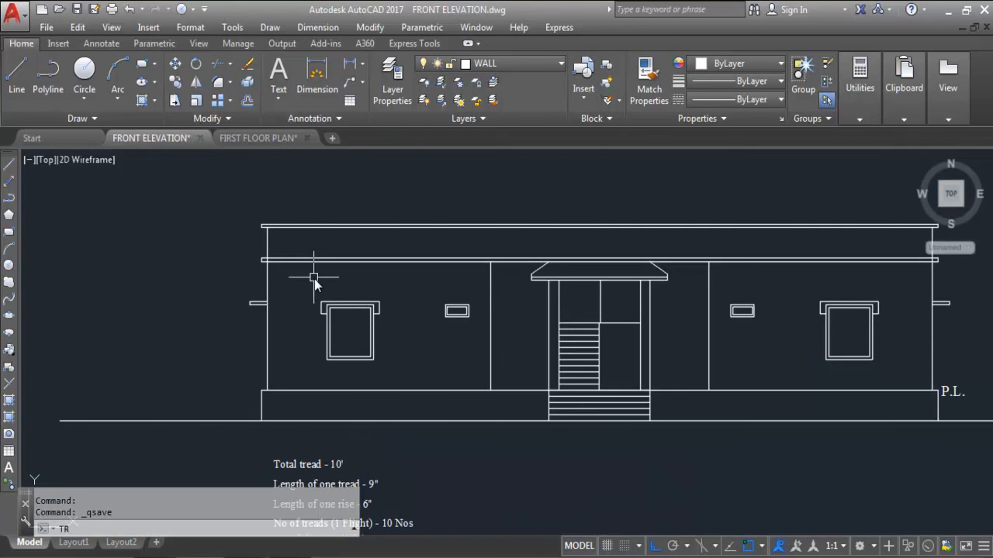
{"action": "key", "text": "Return"}
{"action": "scroll", "coordinate": [266, 261], "scroll_direction": "down", "scroll_amount": 5}
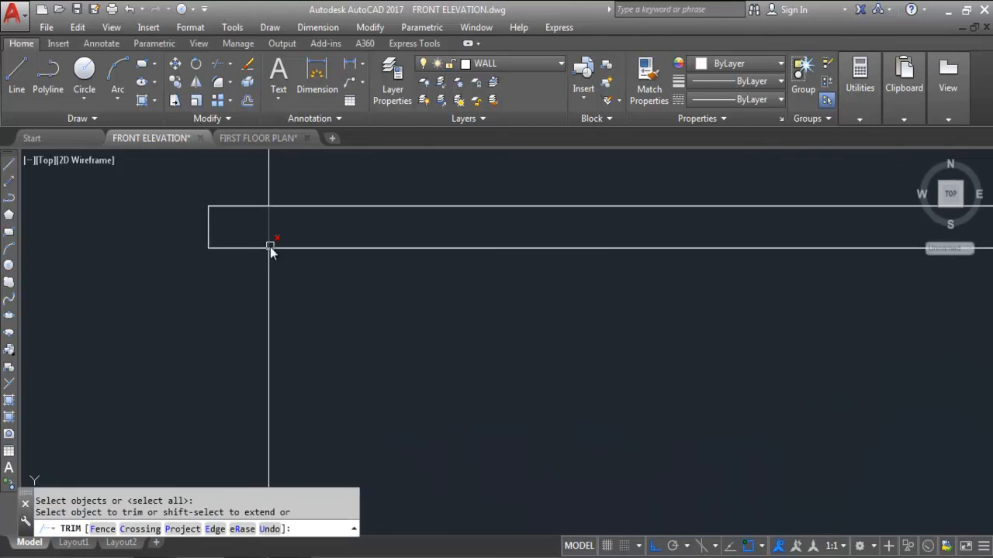
{"action": "scroll", "coordinate": [651, 247], "scroll_direction": "up", "scroll_amount": 6}
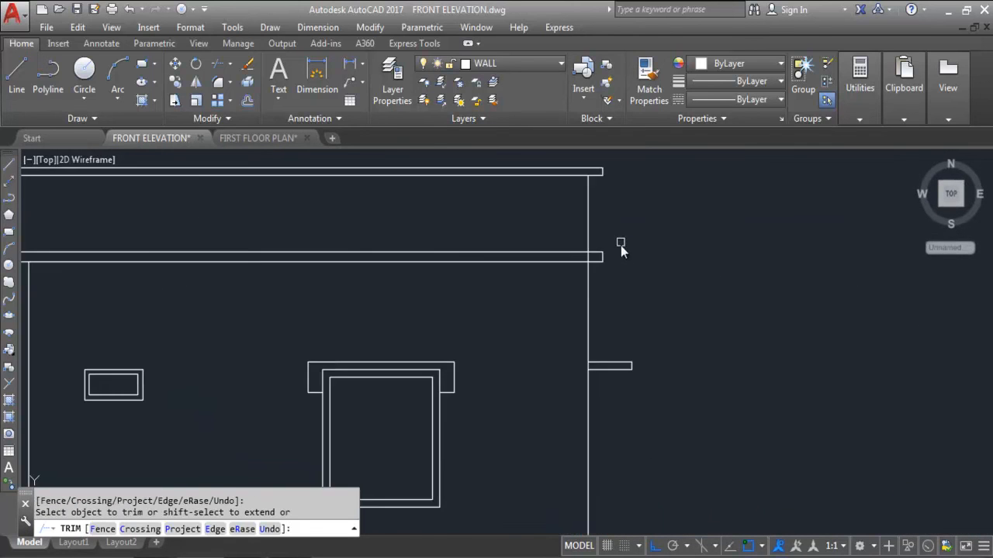
{"action": "scroll", "coordinate": [780, 277], "scroll_direction": "down", "scroll_amount": 1}
{"action": "scroll", "coordinate": [780, 277], "scroll_direction": "down", "scroll_amount": 5}
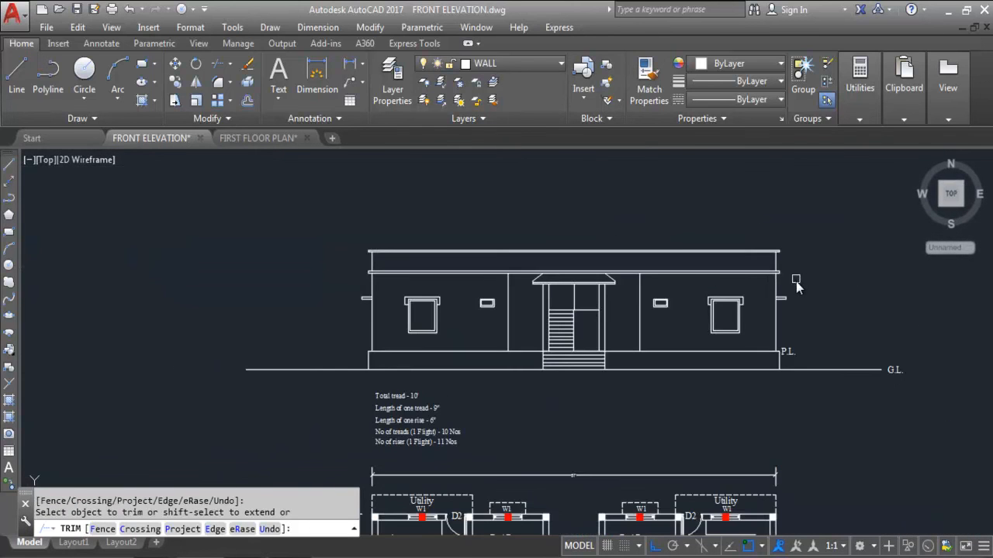
{"action": "key", "text": "Escape"}
Move the roof slab's horizontal lines and its two end lines to the Roof layer.
{"action": "scroll", "coordinate": [344, 287], "scroll_direction": "up", "scroll_amount": 4}
{"action": "left_click", "coordinate": [398, 248]}
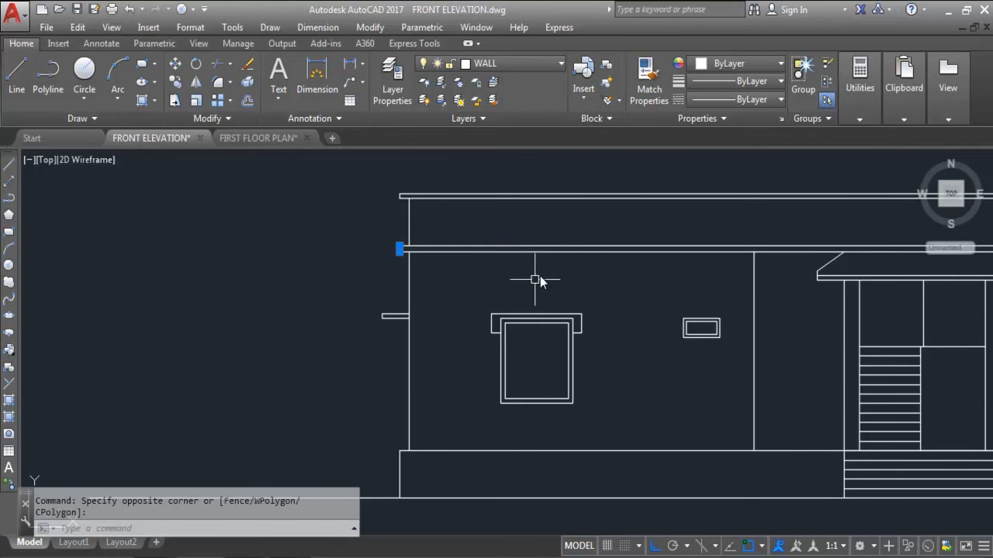
{"action": "left_click", "coordinate": [587, 233]}
{"action": "scroll", "coordinate": [756, 267], "scroll_direction": "down", "scroll_amount": 6}
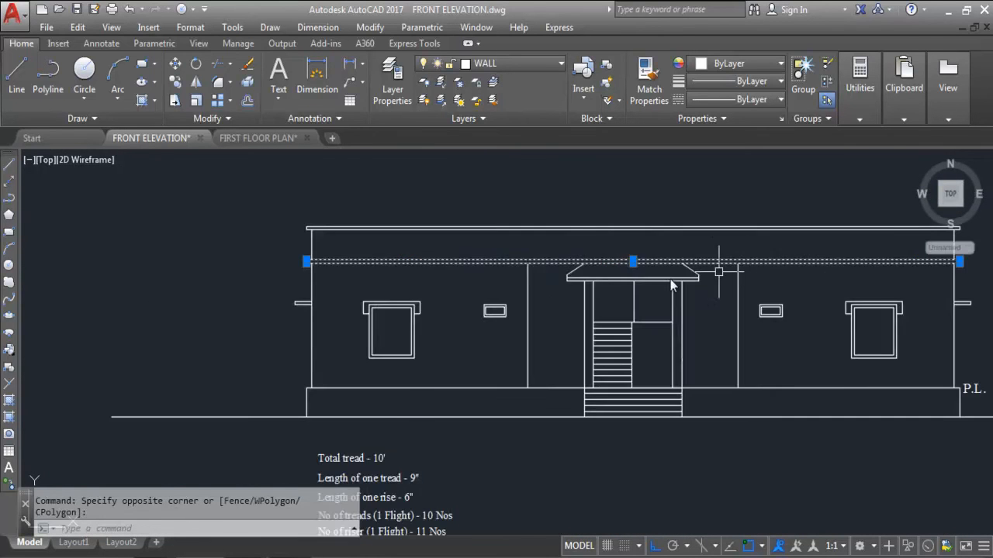
{"action": "scroll", "coordinate": [638, 275], "scroll_direction": "up", "scroll_amount": 6}
{"action": "left_click", "coordinate": [679, 308]}
{"action": "left_click", "coordinate": [764, 337]}
{"action": "scroll", "coordinate": [761, 340], "scroll_direction": "down", "scroll_amount": 2}
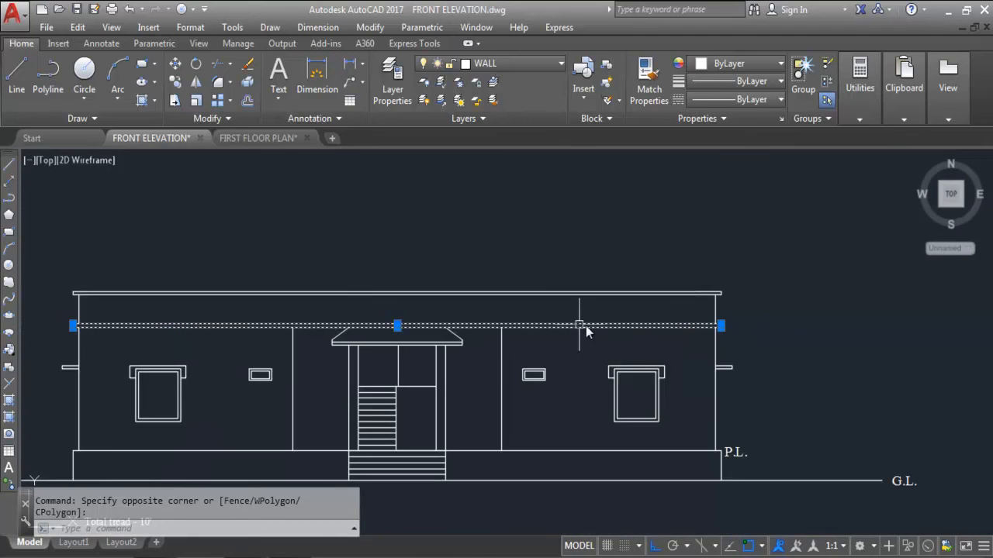
{"action": "left_click", "coordinate": [481, 65]}
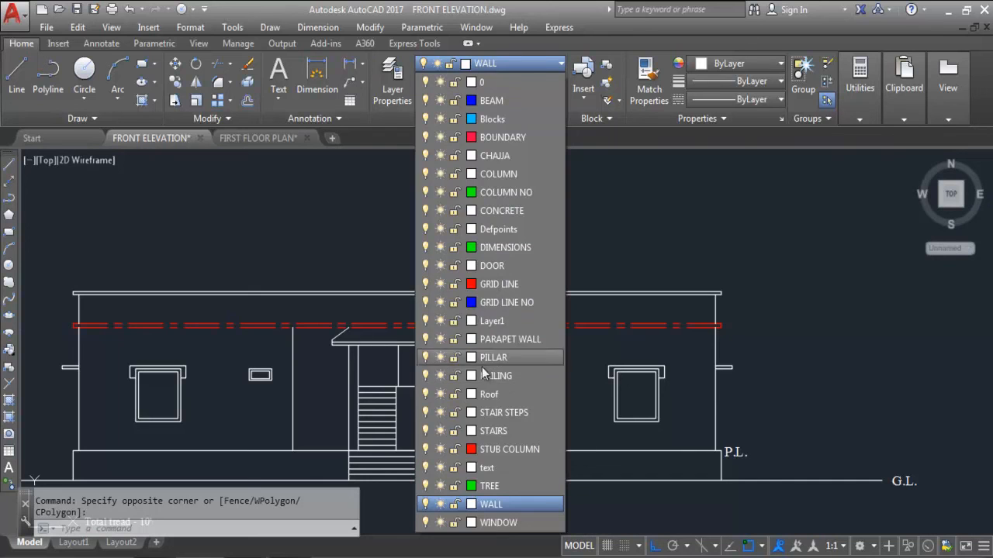
{"action": "left_click", "coordinate": [490, 392]}
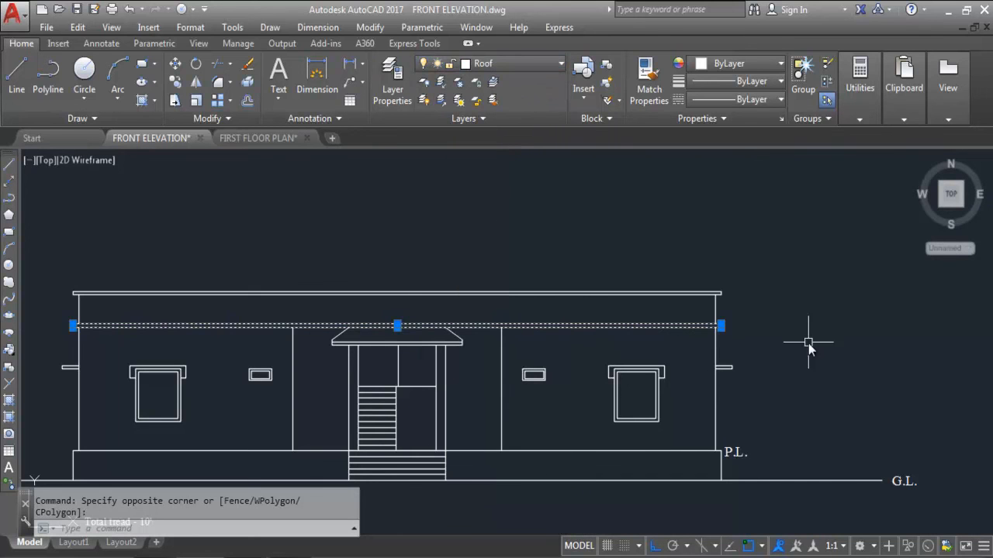
{"action": "key", "text": "Escape"}
Move the parapet's coping lines and vertical end lines to the PARAPET WALL layer.
{"action": "scroll", "coordinate": [781, 319], "scroll_direction": "down", "scroll_amount": 2}
{"action": "scroll", "coordinate": [317, 297], "scroll_direction": "up", "scroll_amount": 4}
{"action": "left_click", "coordinate": [404, 342]}
{"action": "left_click", "coordinate": [342, 276]}
{"action": "scroll", "coordinate": [213, 262], "scroll_direction": "down", "scroll_amount": 3}
{"action": "scroll", "coordinate": [666, 278], "scroll_direction": "up", "scroll_amount": 4}
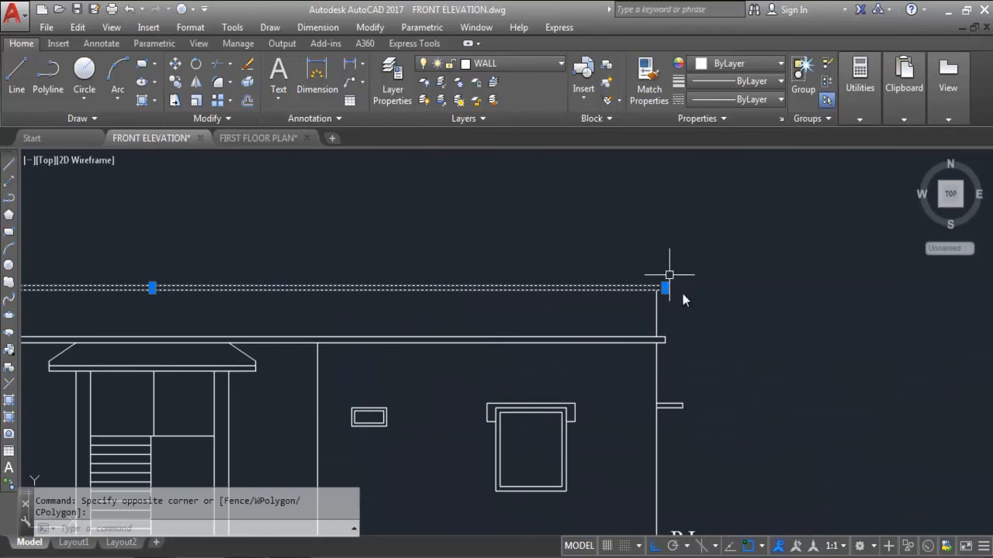
{"action": "left_click", "coordinate": [699, 314]}
{"action": "left_click", "coordinate": [632, 248]}
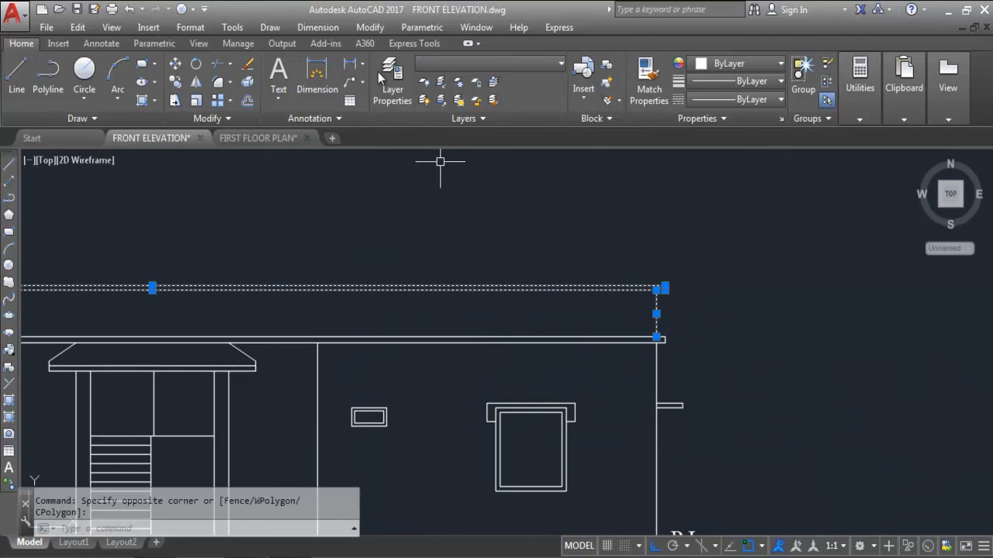
{"action": "left_click", "coordinate": [459, 65]}
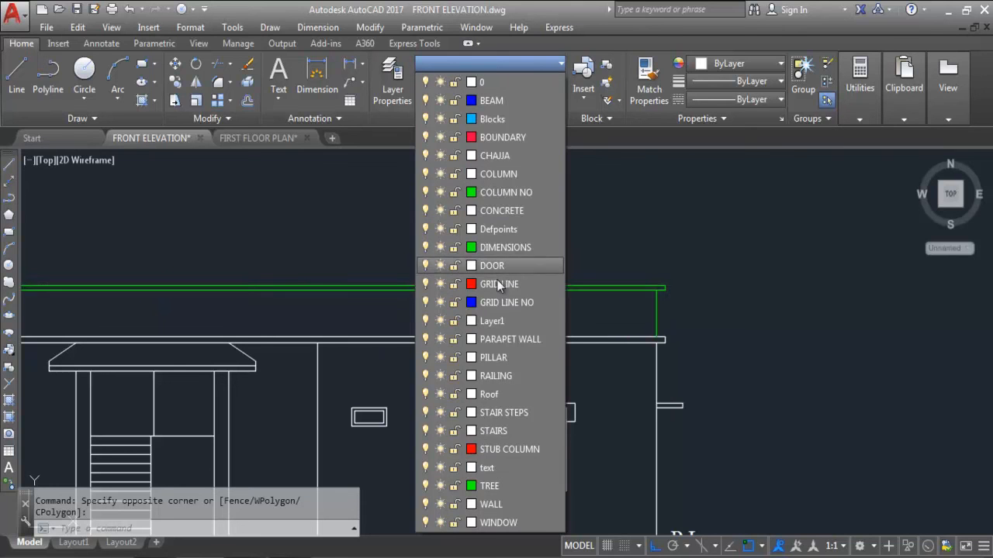
{"action": "left_click", "coordinate": [530, 338]}
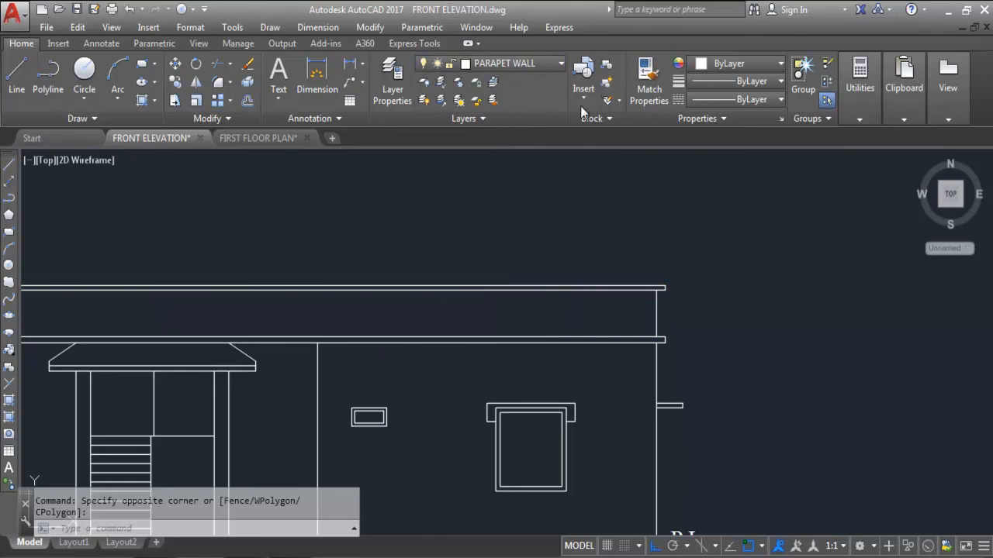
{"action": "scroll", "coordinate": [726, 243], "scroll_direction": "down", "scroll_amount": 4}
{"action": "key", "text": "Escape"}
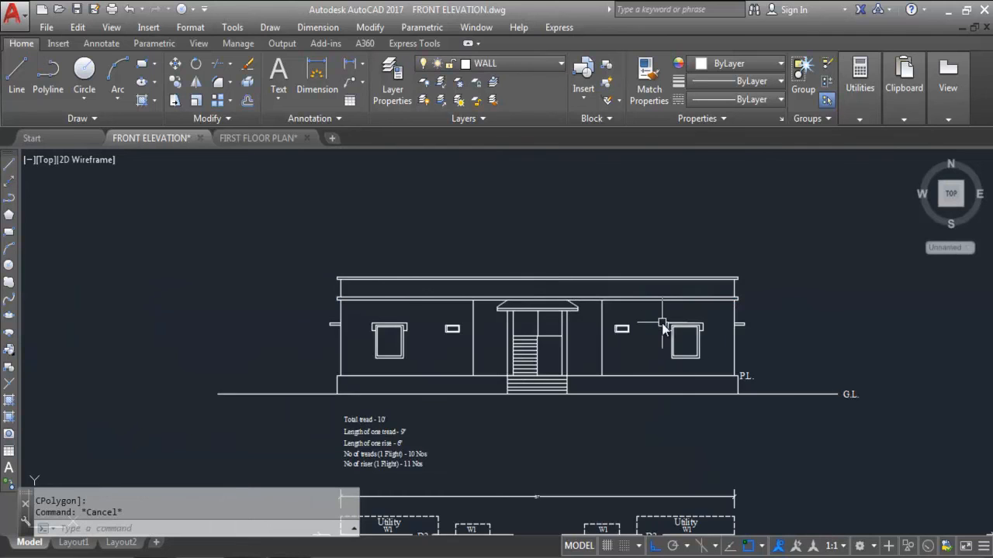
{"action": "scroll", "coordinate": [675, 318], "scroll_direction": "up", "scroll_amount": 2}
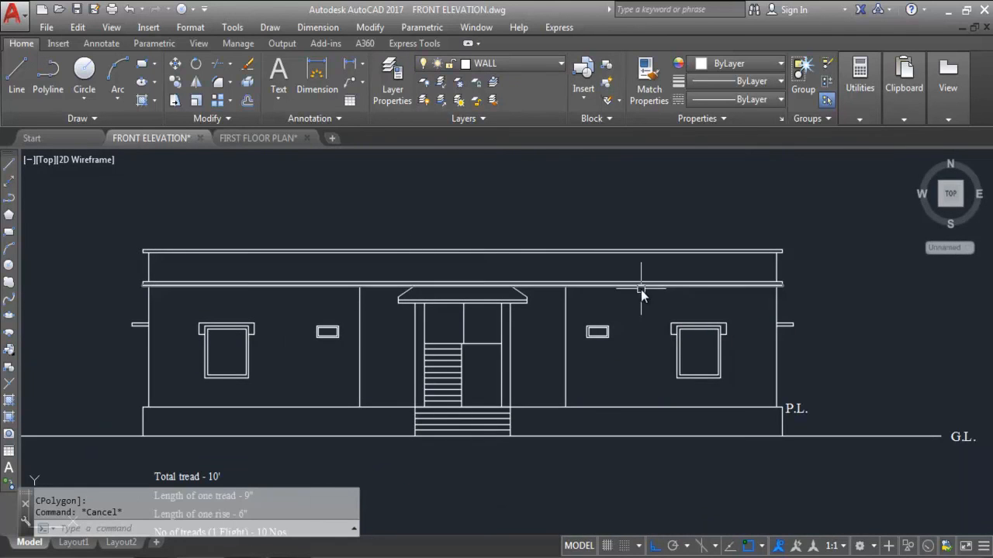
{"action": "scroll", "coordinate": [430, 303], "scroll_direction": "up", "scroll_amount": 2}
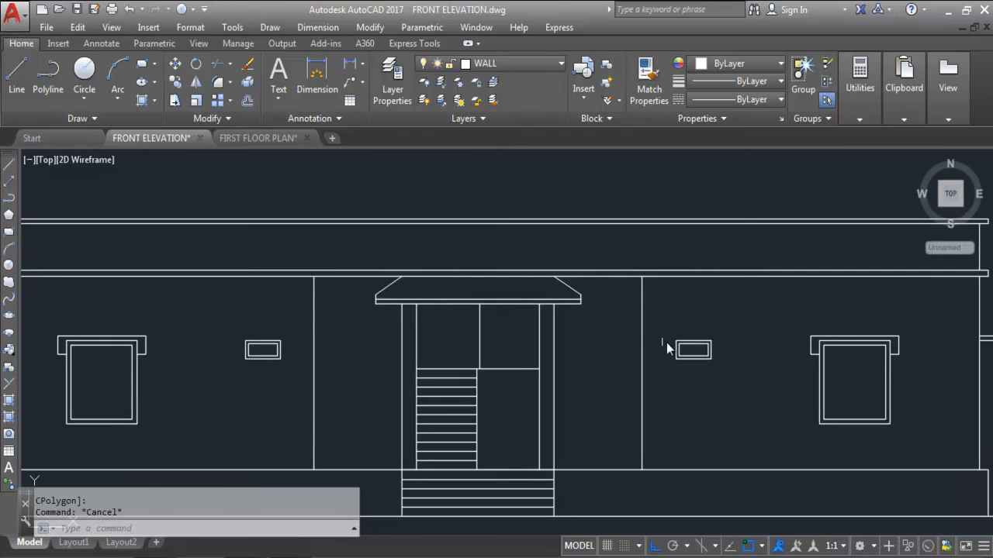
{"action": "scroll", "coordinate": [647, 256], "scroll_direction": "down", "scroll_amount": 2}
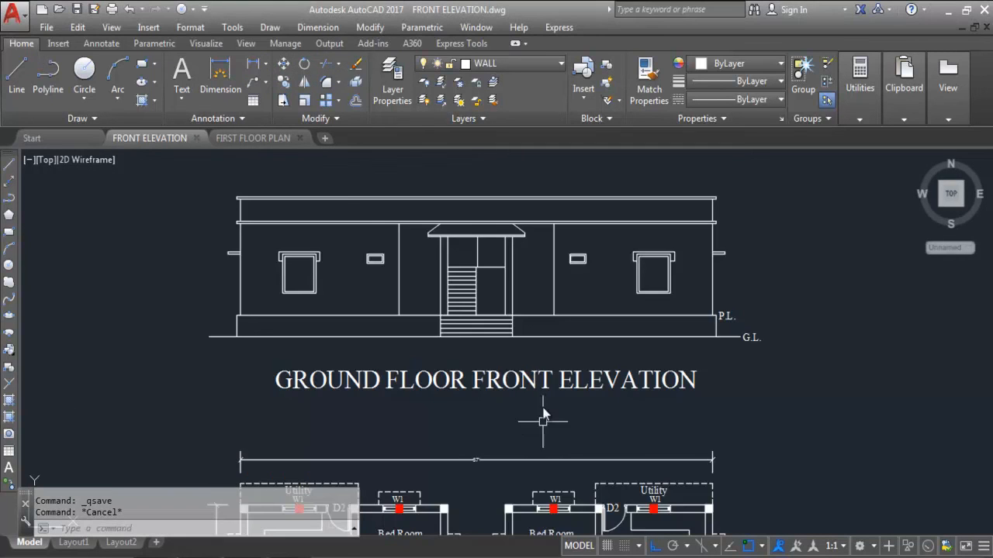
{"action": "scroll", "coordinate": [373, 197], "scroll_direction": "up", "scroll_amount": 2}
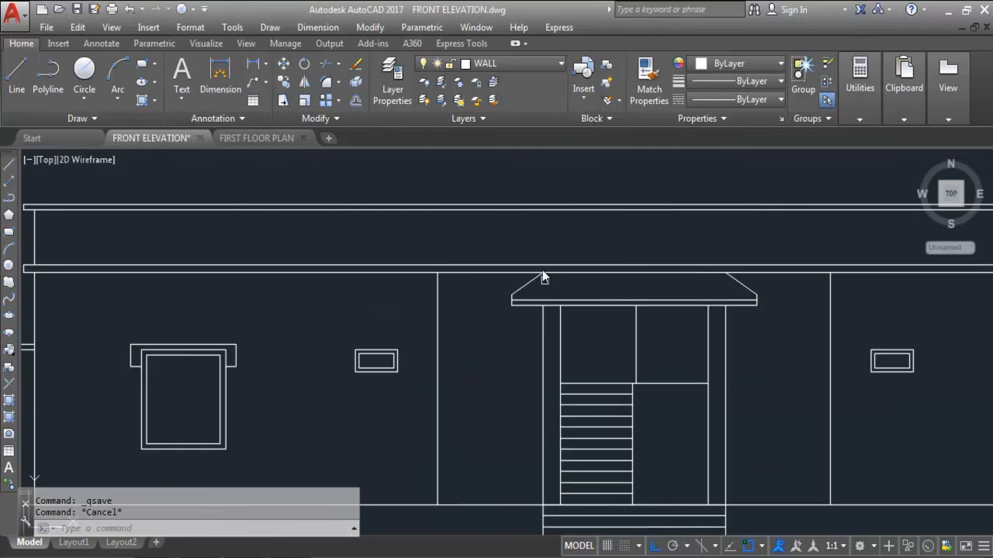
{"action": "scroll", "coordinate": [543, 284], "scroll_direction": "down", "scroll_amount": 3}
{"action": "scroll", "coordinate": [512, 225], "scroll_direction": "up", "scroll_amount": 1}
Offset the vertical end lines of the parapet coping 3" inward at both ends of the elevation.
{"action": "scroll", "coordinate": [353, 231], "scroll_direction": "up", "scroll_amount": 3}
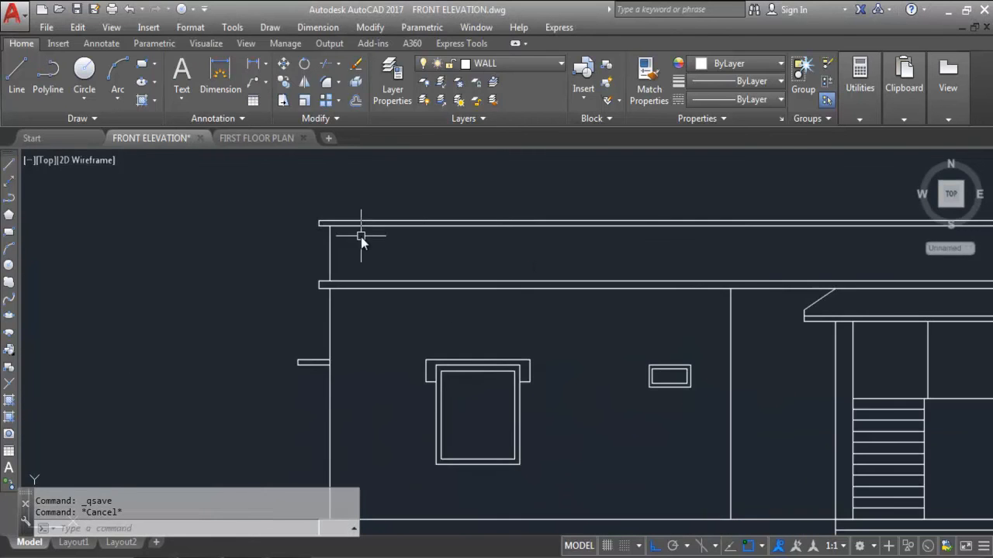
{"action": "scroll", "coordinate": [326, 233], "scroll_direction": "up", "scroll_amount": 4}
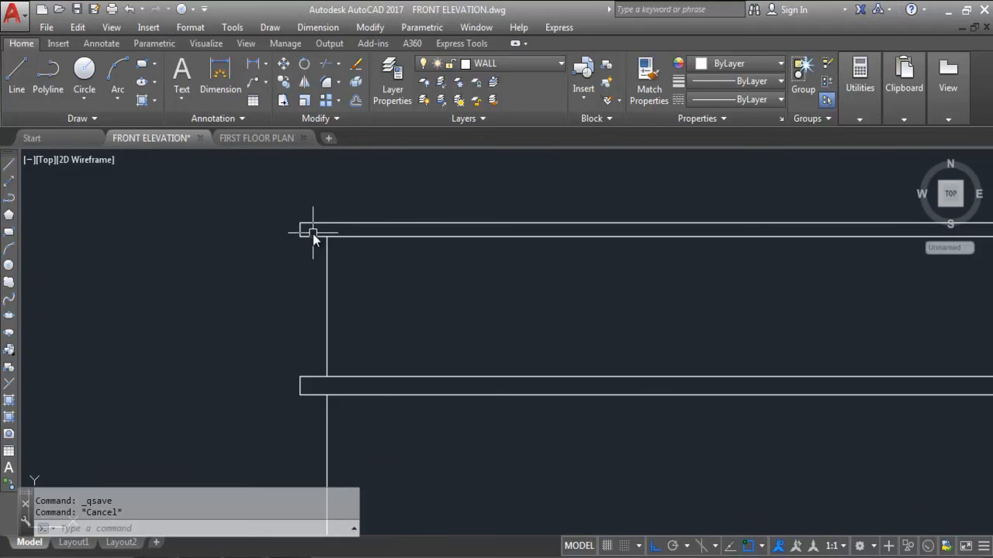
{"action": "type", "text": "o"}
{"action": "key", "text": "Return"}
{"action": "type", "text": "3"}
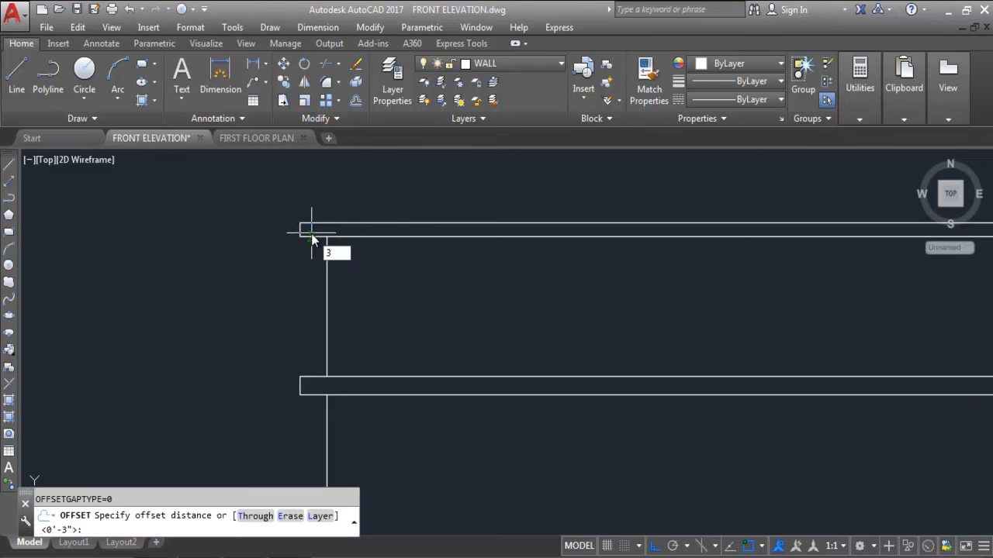
{"action": "key", "text": "Return"}
{"action": "scroll", "coordinate": [308, 234], "scroll_direction": "up", "scroll_amount": 4}
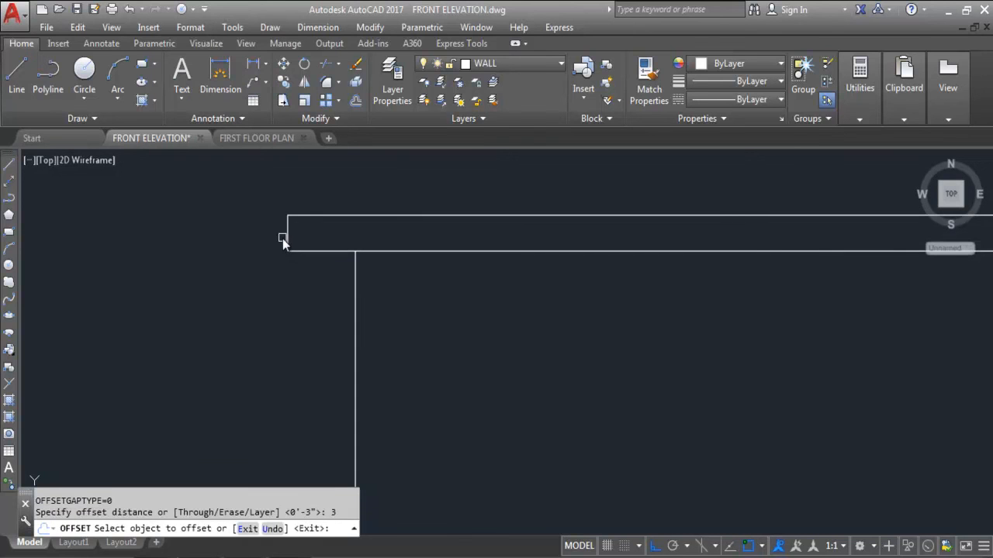
{"action": "left_click", "coordinate": [289, 234]}
{"action": "scroll", "coordinate": [336, 226], "scroll_direction": "down", "scroll_amount": 5}
{"action": "scroll", "coordinate": [763, 273], "scroll_direction": "up", "scroll_amount": 5}
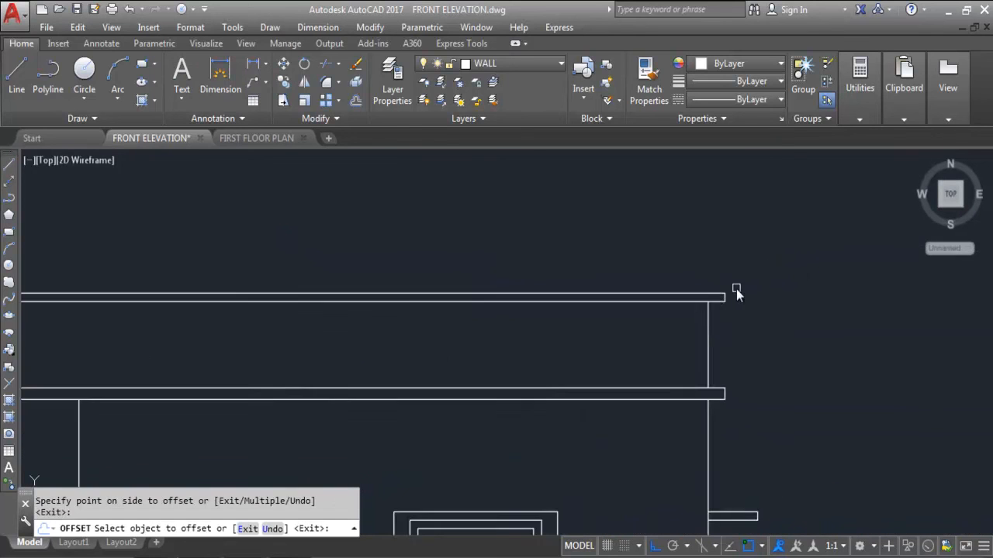
{"action": "left_click", "coordinate": [695, 321]}
{"action": "left_click", "coordinate": [617, 326]}
Trim the horizontal coping lines that project beyond the inward offset lines at both ends of the parapet.
{"action": "key", "text": "Escape"}
{"action": "type", "text": "TR"}
{"action": "key", "text": "Return"}
{"action": "key", "text": "Return"}
{"action": "left_click", "coordinate": [682, 304]}
{"action": "left_click", "coordinate": [674, 336]}
{"action": "scroll", "coordinate": [787, 293], "scroll_direction": "down", "scroll_amount": 3}
{"action": "scroll", "coordinate": [781, 315], "scroll_direction": "down", "scroll_amount": 1}
{"action": "scroll", "coordinate": [321, 309], "scroll_direction": "up", "scroll_amount": 7}
{"action": "left_click", "coordinate": [276, 275]}
{"action": "left_click", "coordinate": [274, 361]}
{"action": "key", "text": "Escape"}
Erase the detached original end lines outside both ends of the parapet coping.
{"action": "left_click", "coordinate": [281, 329]}
{"action": "left_click", "coordinate": [214, 304]}
{"action": "key", "text": "Delete"}
{"action": "scroll", "coordinate": [208, 313], "scroll_direction": "down", "scroll_amount": 4}
{"action": "scroll", "coordinate": [926, 329], "scroll_direction": "up", "scroll_amount": 6}
{"action": "left_click", "coordinate": [902, 306]}
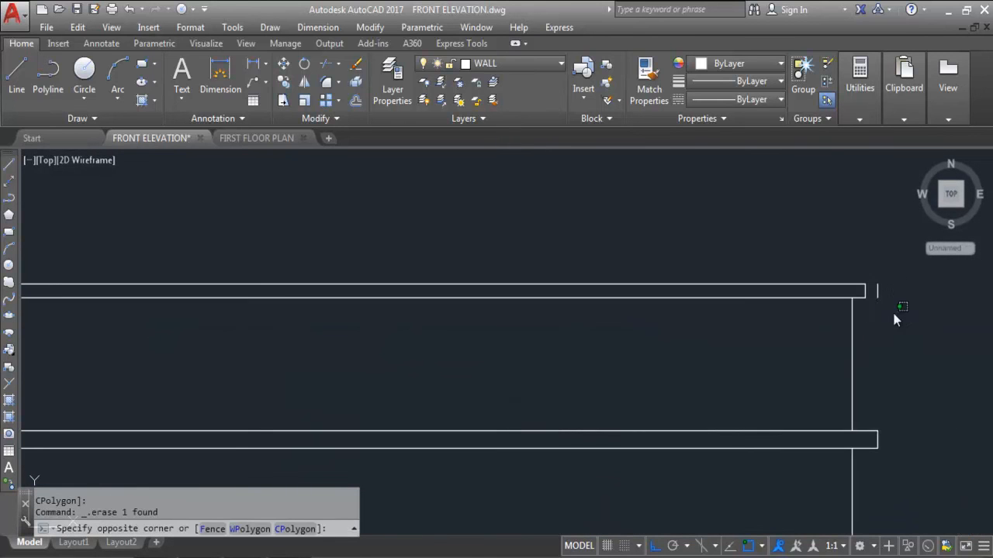
{"action": "left_click", "coordinate": [874, 263]}
{"action": "key", "text": "Delete"}
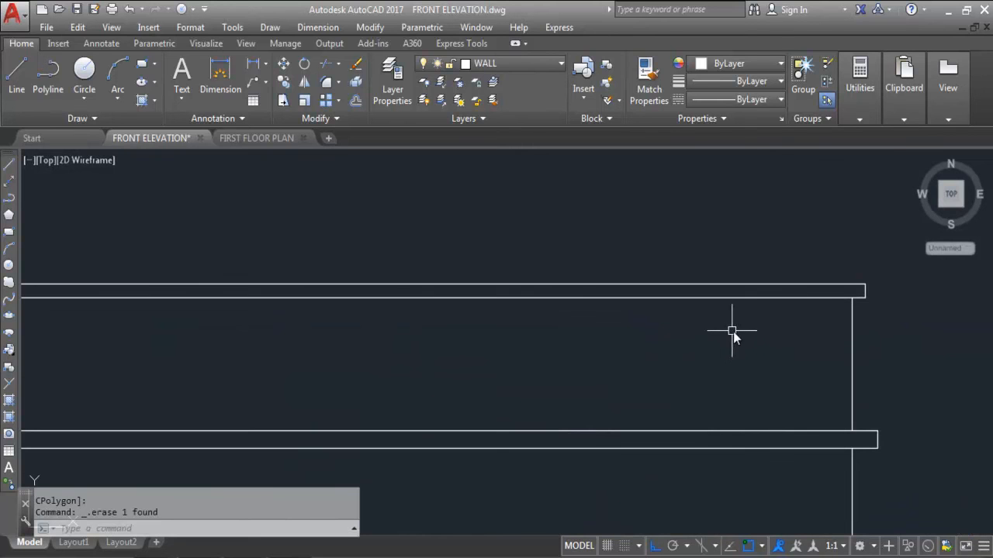
Draw vertical construction lines through both outer side edges of the 8' wide portico in the ground floor plan.
{"action": "scroll", "coordinate": [823, 284], "scroll_direction": "down", "scroll_amount": 5}
{"action": "scroll", "coordinate": [616, 316], "scroll_direction": "down", "scroll_amount": 1}
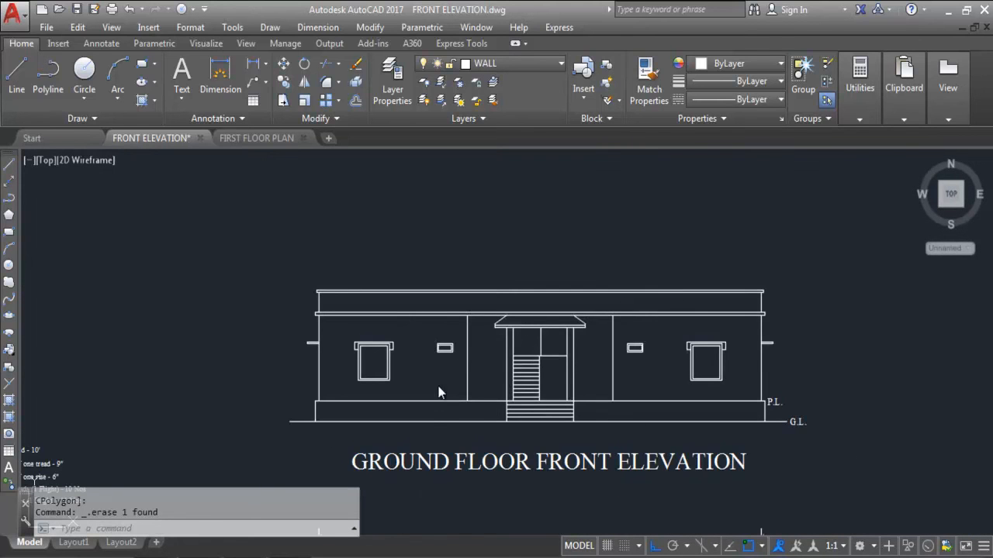
{"action": "scroll", "coordinate": [512, 270], "scroll_direction": "down", "scroll_amount": 4}
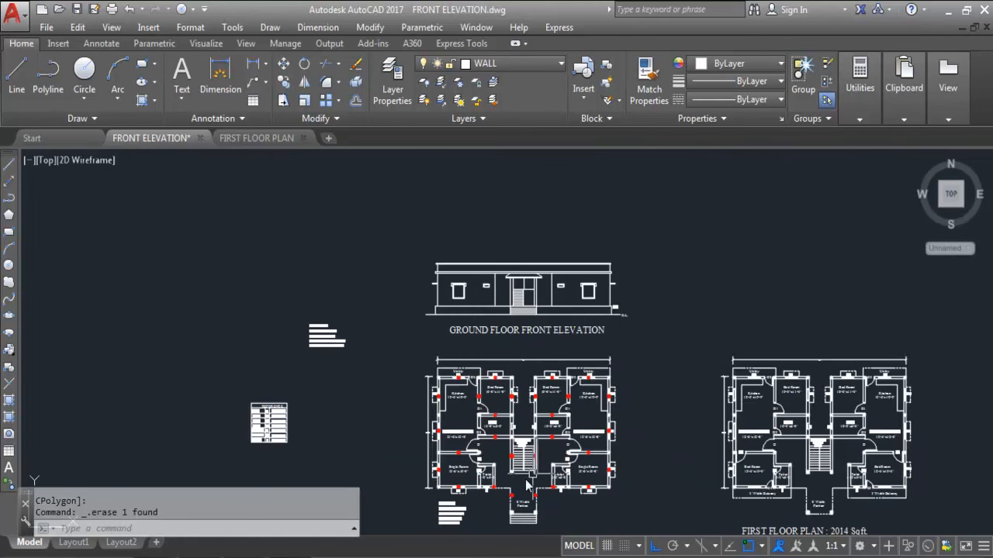
{"action": "scroll", "coordinate": [524, 298], "scroll_direction": "up", "scroll_amount": 2}
{"action": "scroll", "coordinate": [491, 195], "scroll_direction": "down", "scroll_amount": 3}
{"action": "scroll", "coordinate": [507, 332], "scroll_direction": "up", "scroll_amount": 2}
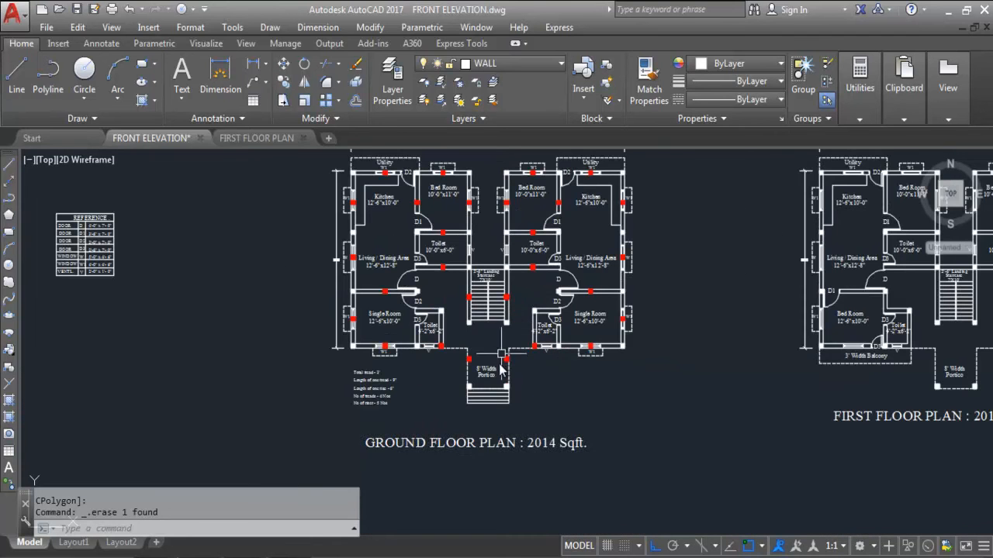
{"action": "scroll", "coordinate": [478, 357], "scroll_direction": "up", "scroll_amount": 2}
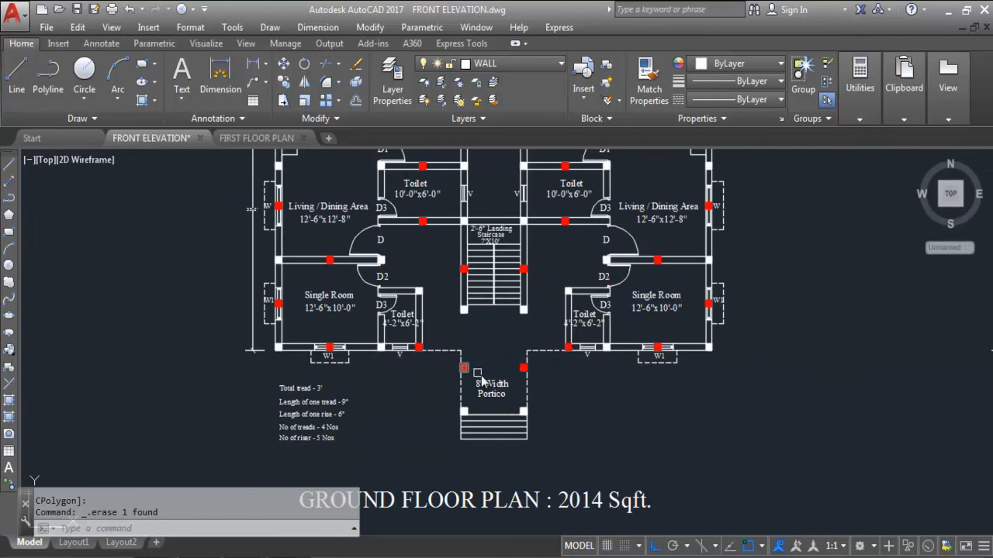
{"action": "type", "text": "x"}
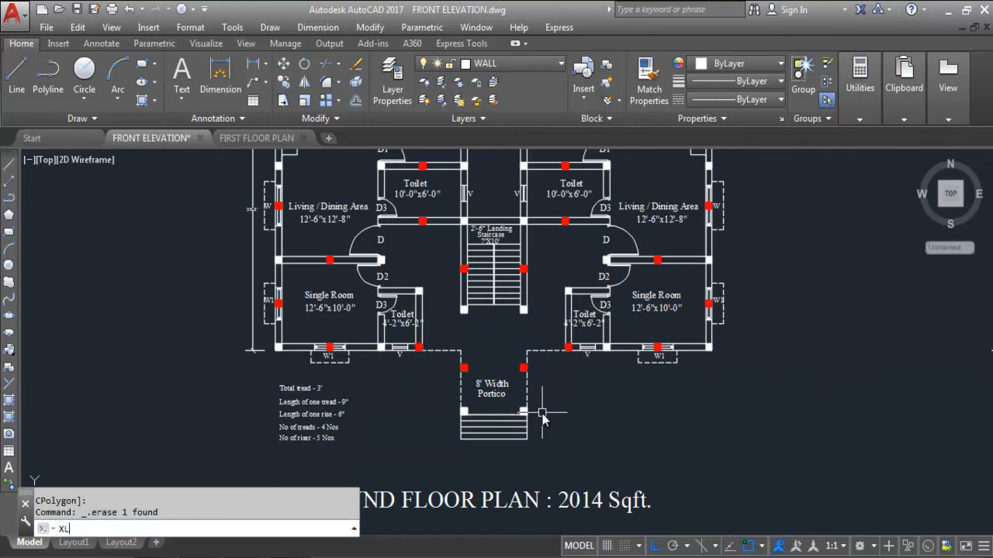
{"action": "type", "text": "l"}
{"action": "key", "text": "Return"}
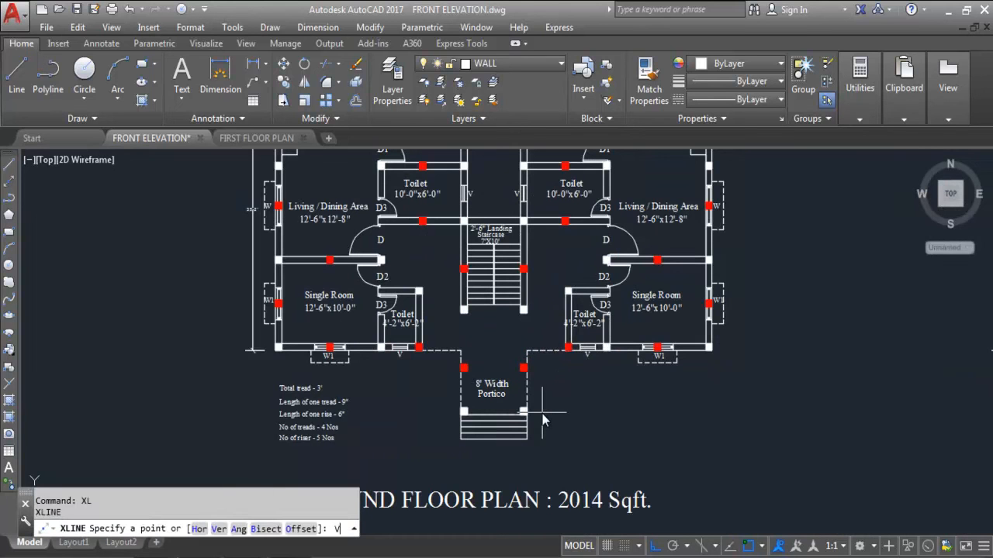
{"action": "key", "text": "Return"}
{"action": "scroll", "coordinate": [466, 353], "scroll_direction": "up", "scroll_amount": 3}
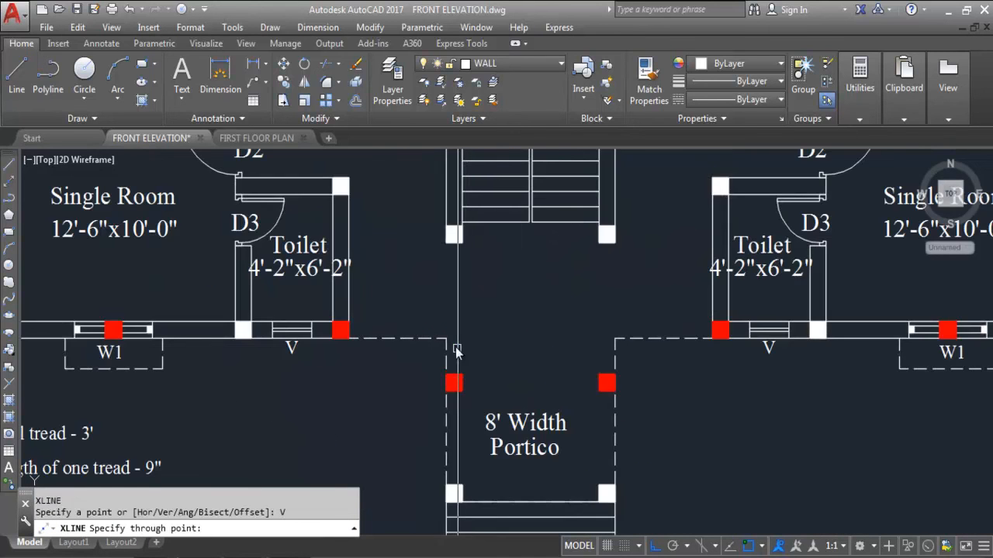
{"action": "left_click", "coordinate": [446, 341]}
{"action": "left_click", "coordinate": [615, 346]}
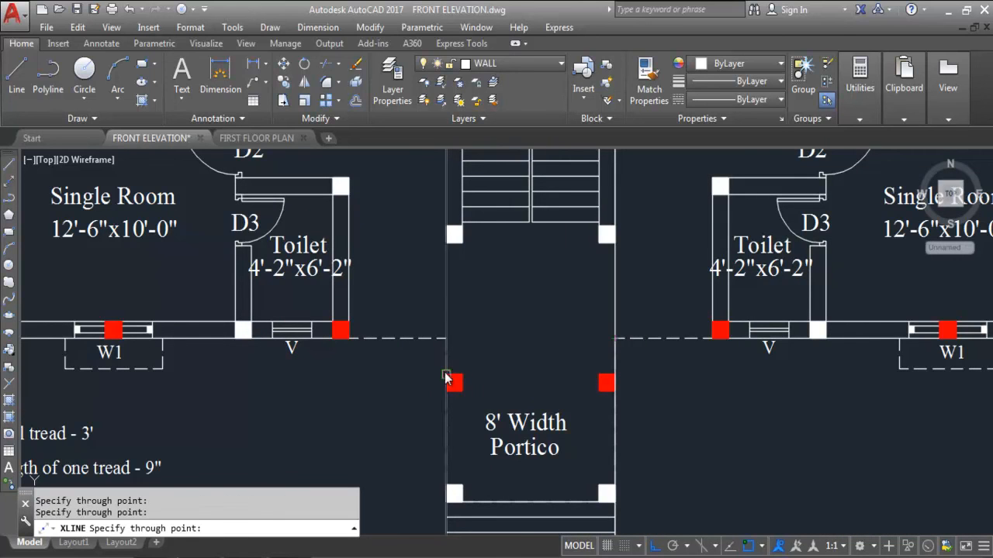
{"action": "key", "text": "Escape"}
Offset the two portico construction lines 3" outward above the entrance in the front elevation.
{"action": "scroll", "coordinate": [501, 392], "scroll_direction": "down", "scroll_amount": 5}
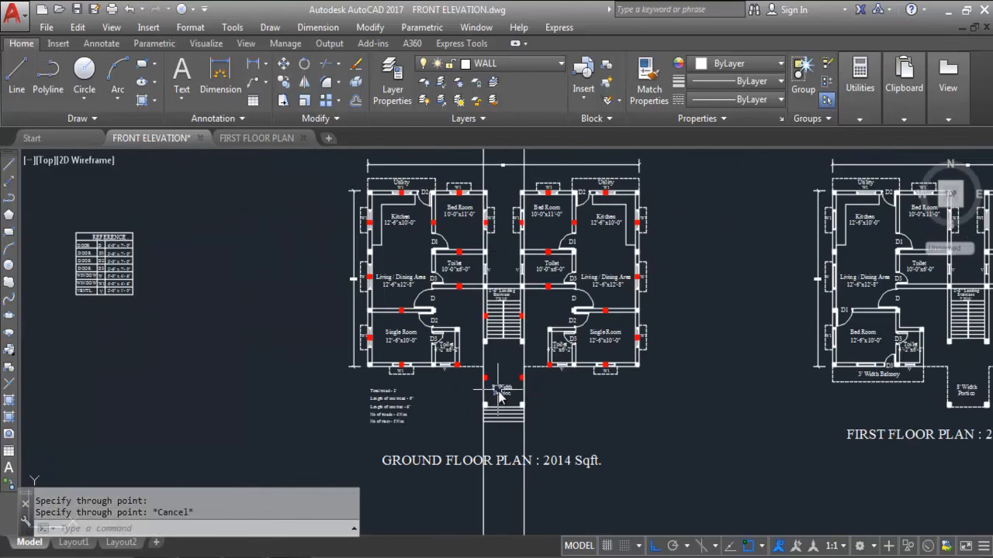
{"action": "scroll", "coordinate": [502, 396], "scroll_direction": "down", "scroll_amount": 2}
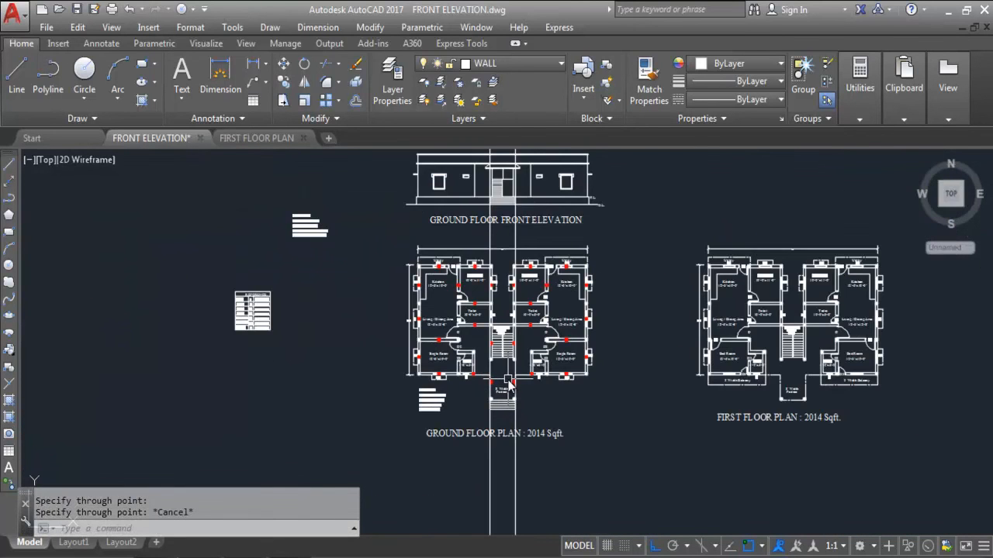
{"action": "scroll", "coordinate": [509, 386], "scroll_direction": "up", "scroll_amount": 2}
{"action": "scroll", "coordinate": [478, 371], "scroll_direction": "up", "scroll_amount": 4}
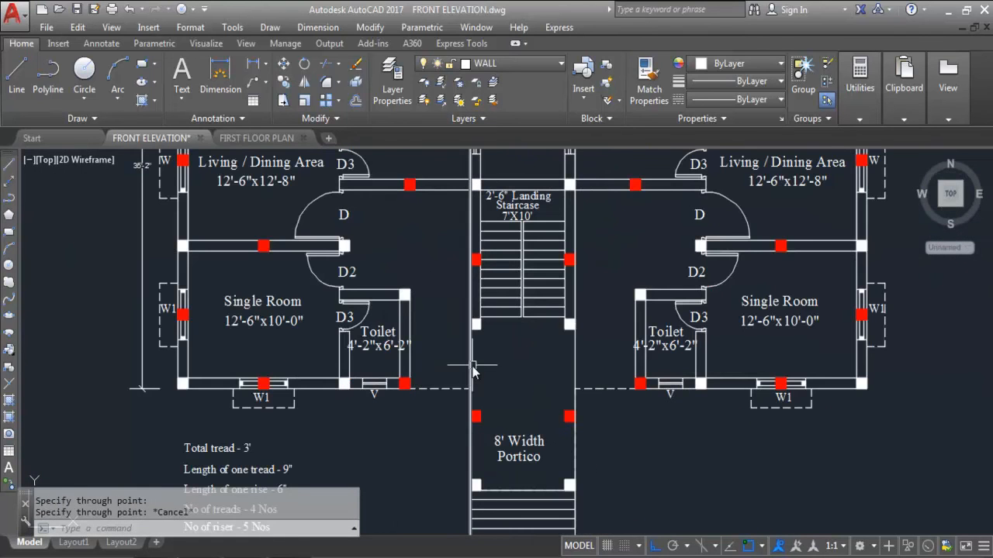
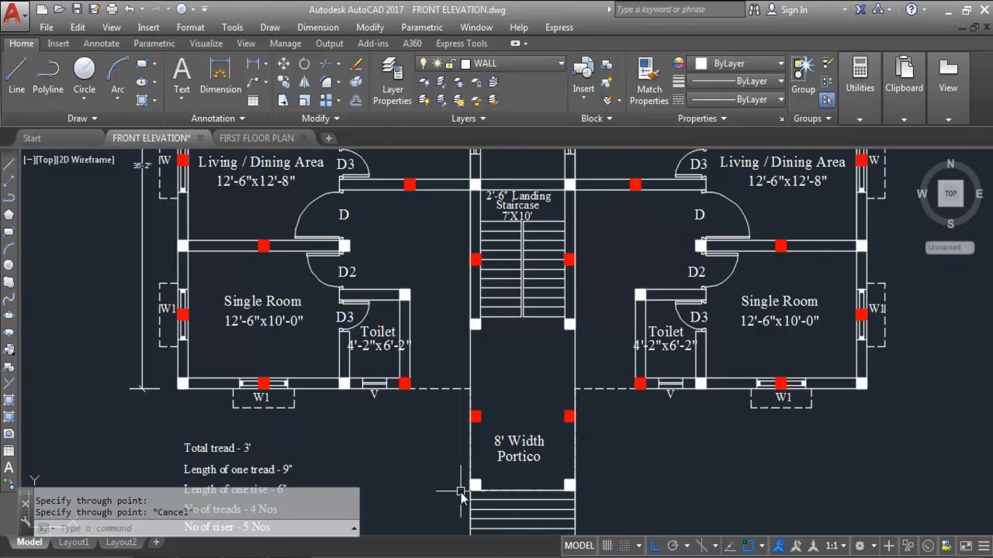
{"action": "scroll", "coordinate": [467, 504], "scroll_direction": "down", "scroll_amount": 5}
{"action": "scroll", "coordinate": [450, 267], "scroll_direction": "up", "scroll_amount": 6}
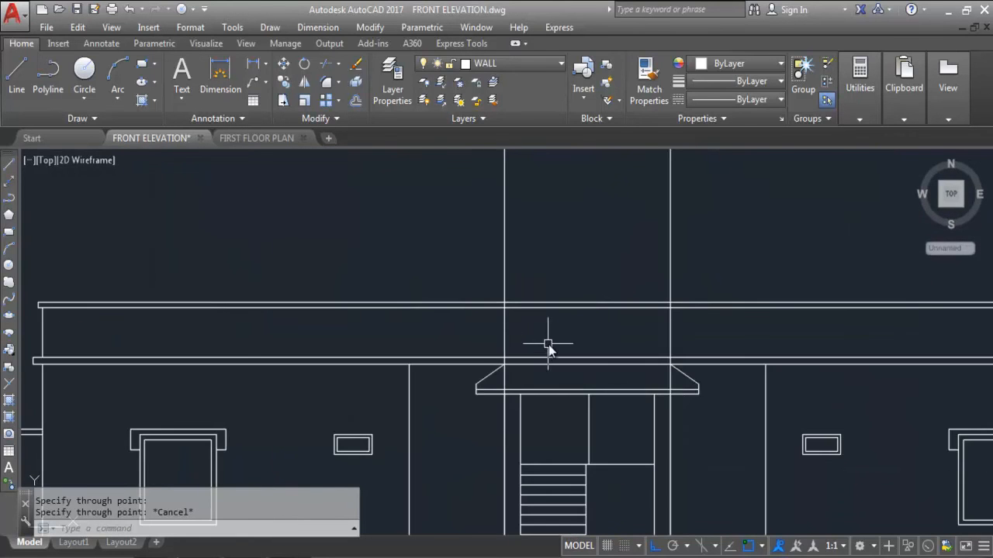
{"action": "type", "text": "O"}
{"action": "key", "text": "Return"}
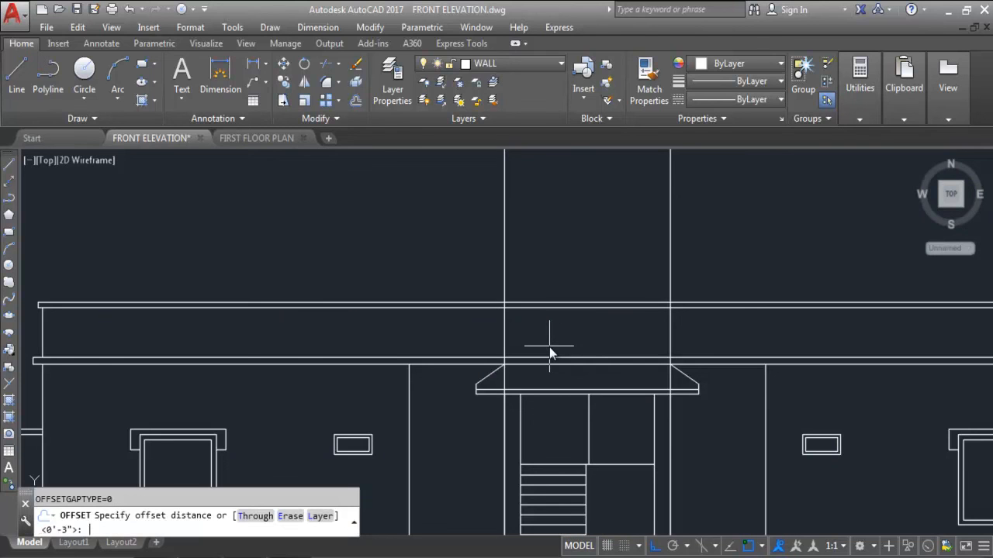
{"action": "type", "text": "3"}
{"action": "key", "text": "Return"}
{"action": "left_click", "coordinate": [501, 270]}
{"action": "left_click", "coordinate": [461, 277]}
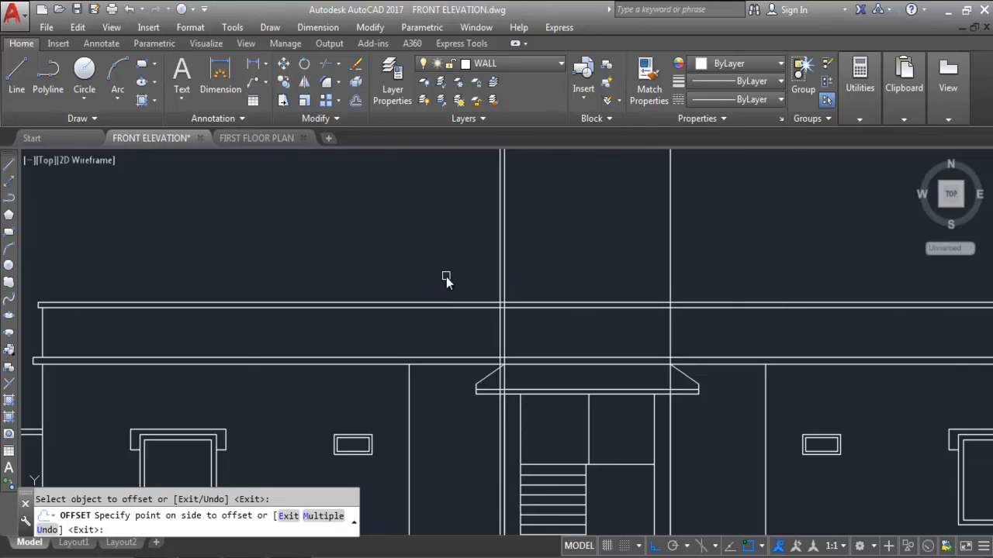
{"action": "left_click", "coordinate": [671, 277]}
{"action": "left_click", "coordinate": [793, 278]}
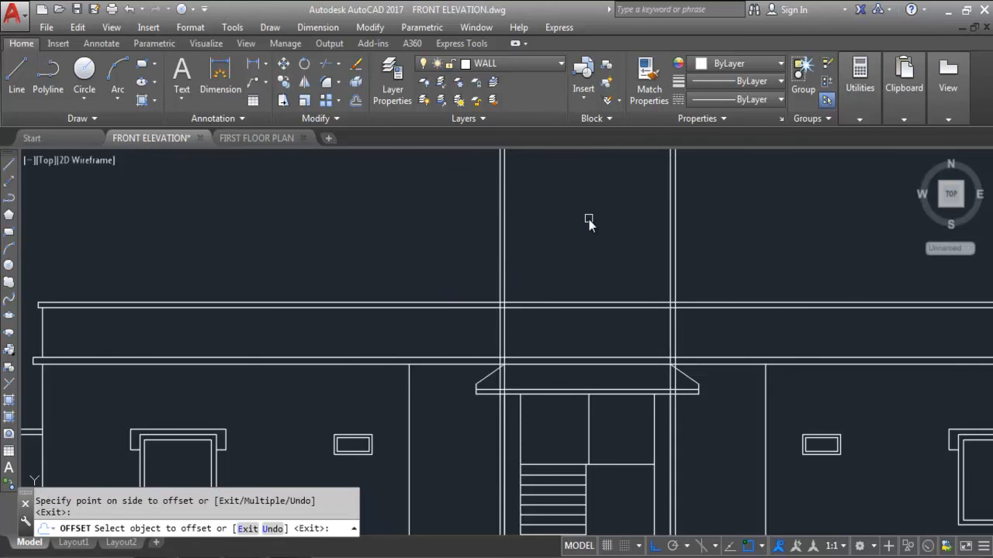
{"action": "key", "text": "Escape"}
Trim the four vertical portico lines above the coping's top line and below the roof slab's bottom line.
{"action": "scroll", "coordinate": [539, 335], "scroll_direction": "up", "scroll_amount": 2}
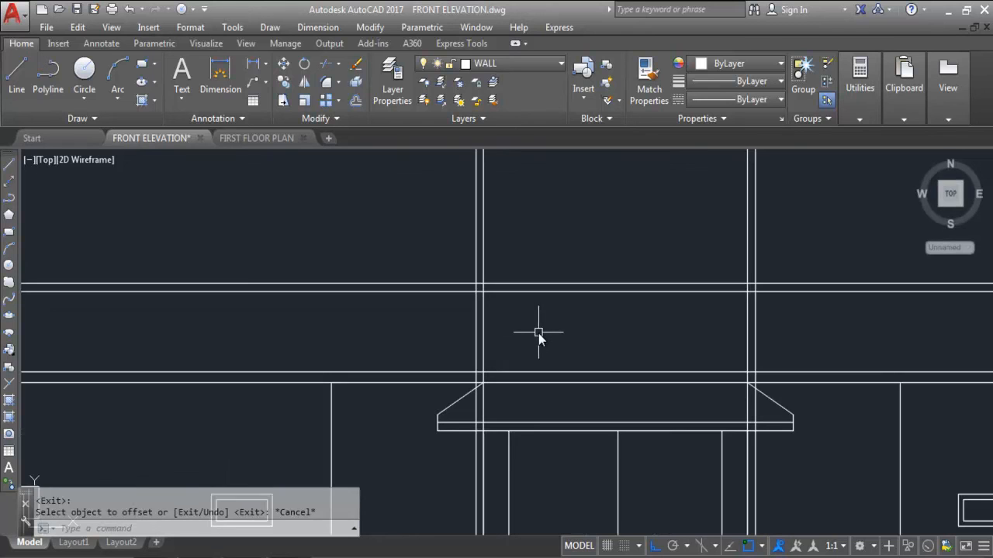
{"action": "type", "text": "TR"}
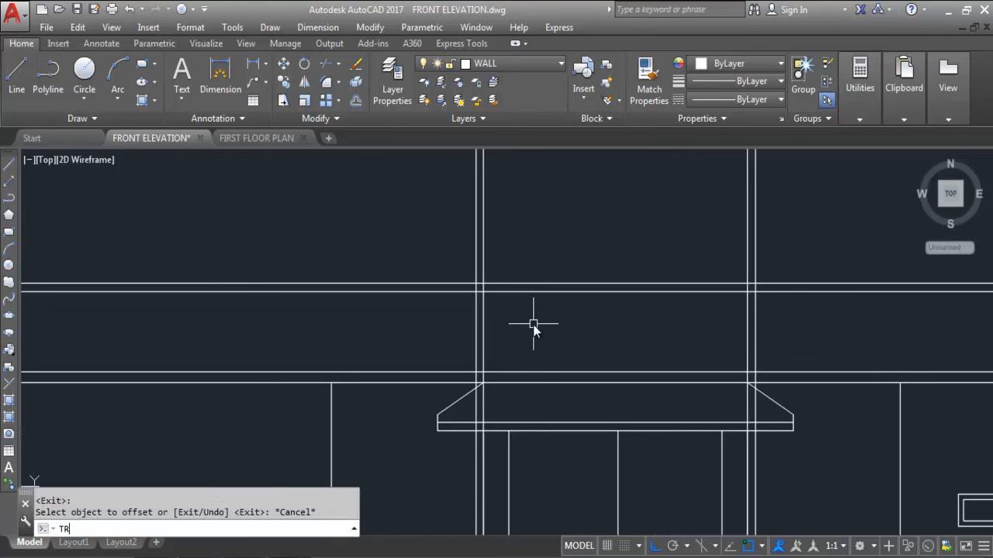
{"action": "key", "text": "Return"}
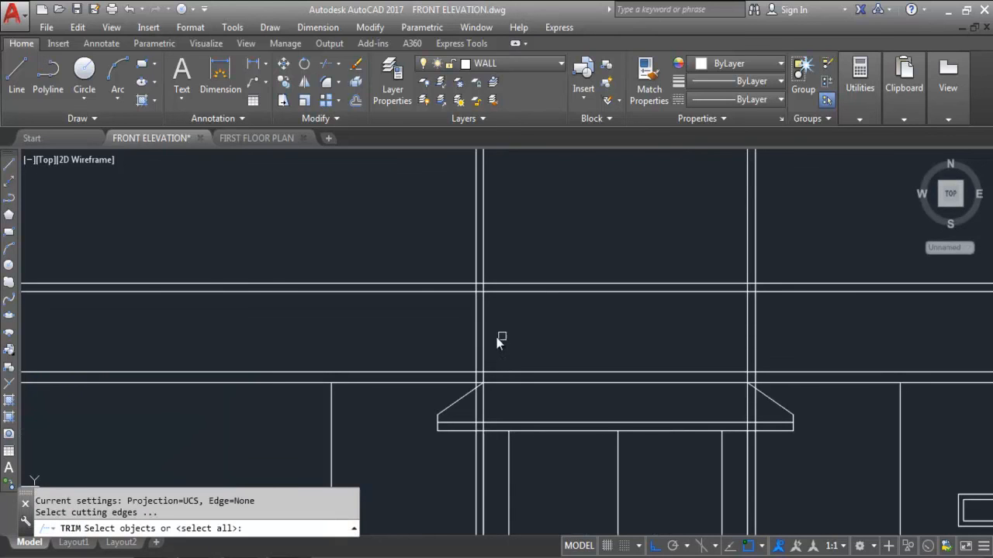
{"action": "left_click", "coordinate": [434, 284]}
{"action": "left_click", "coordinate": [437, 383]}
{"action": "scroll", "coordinate": [436, 383], "scroll_direction": "down", "scroll_amount": 5}
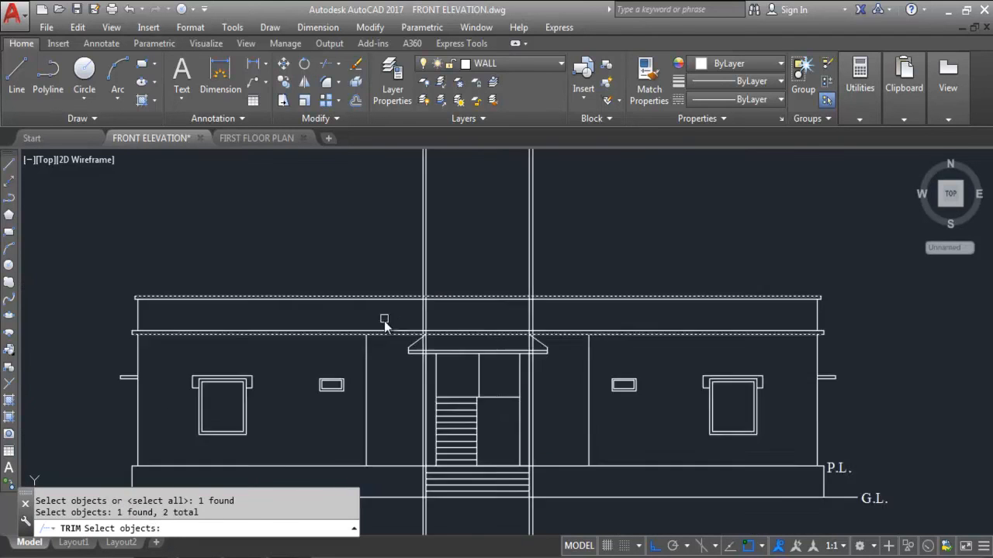
{"action": "key", "text": "Return"}
{"action": "left_click", "coordinate": [360, 253]}
{"action": "scroll", "coordinate": [442, 407], "scroll_direction": "up", "scroll_amount": 5}
{"action": "left_click", "coordinate": [546, 395]}
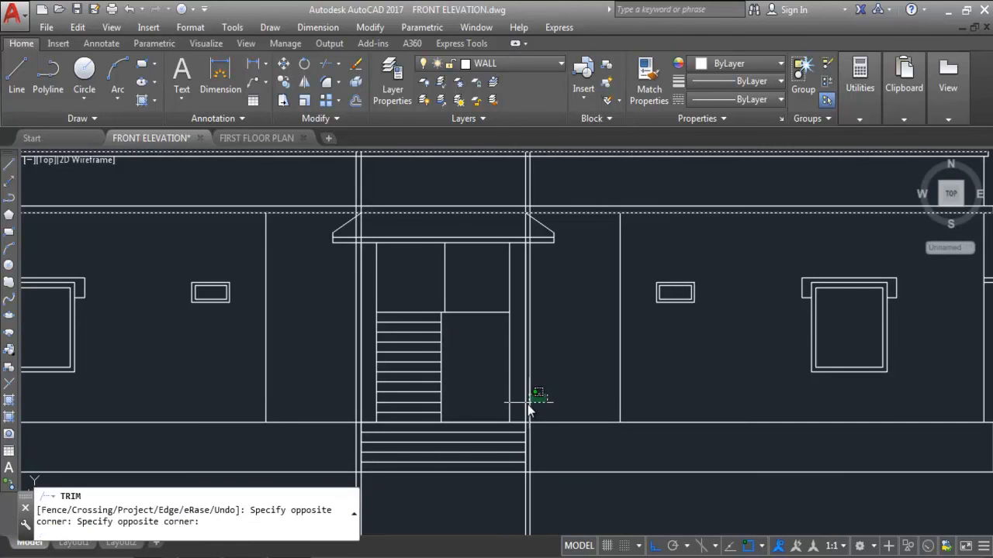
{"action": "left_click", "coordinate": [521, 405]}
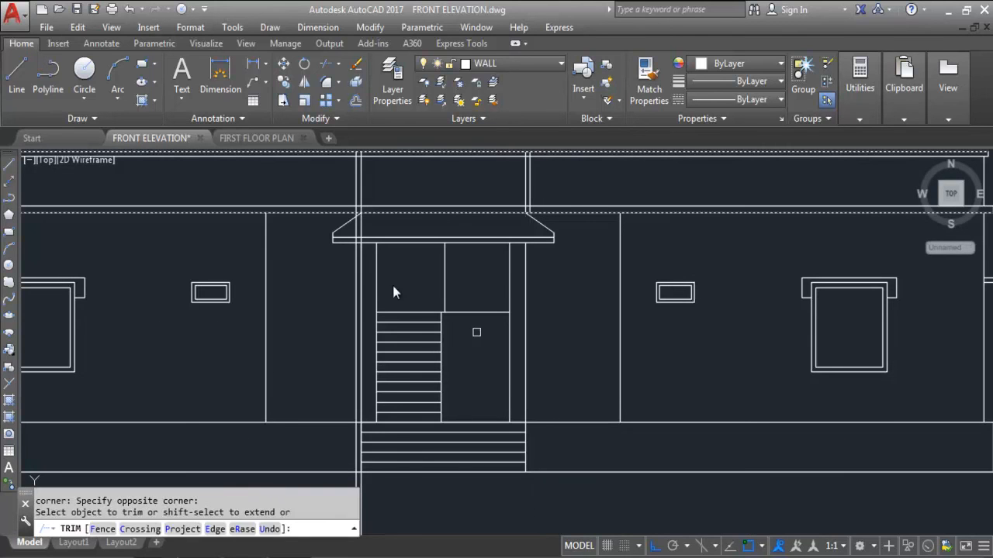
{"action": "left_click", "coordinate": [356, 301]}
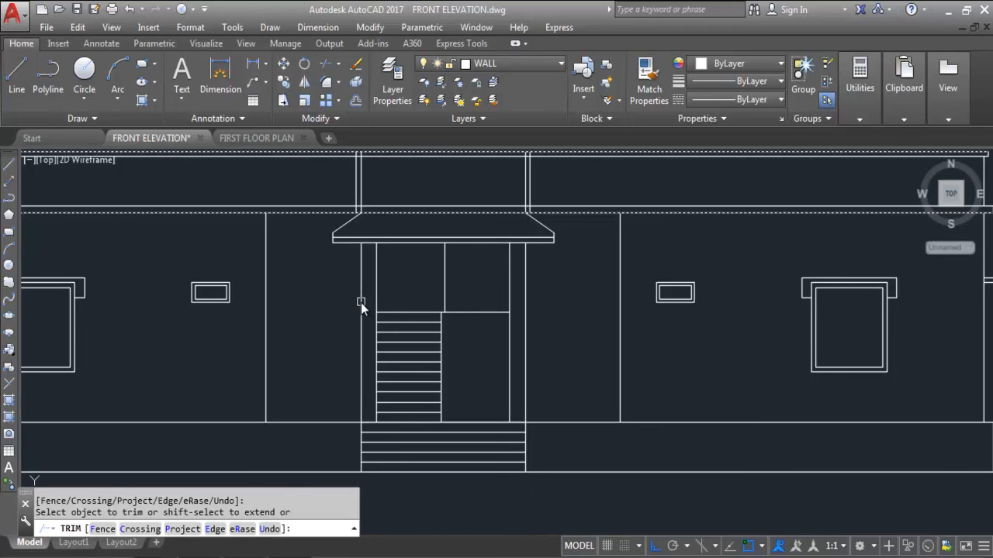
{"action": "scroll", "coordinate": [417, 410], "scroll_direction": "down", "scroll_amount": 6}
{"action": "scroll", "coordinate": [440, 368], "scroll_direction": "up", "scroll_amount": 8}
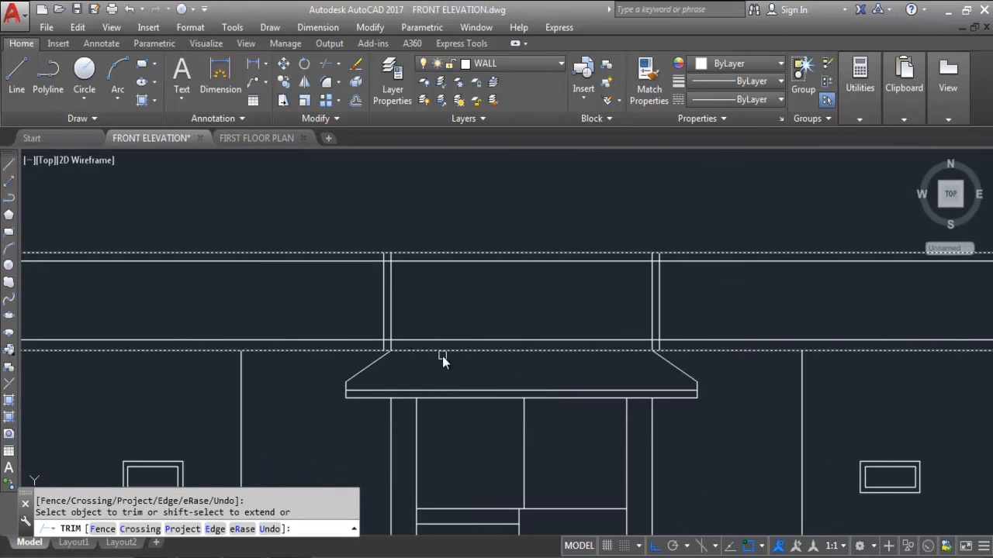
Trim the right outer portico line between the coping and roof slab, and the right inner line within the slab thickness.
{"action": "key", "text": "Escape"}
{"action": "type", "text": "tr"}
{"action": "key", "text": "Return"}
{"action": "key", "text": "Return"}
{"action": "scroll", "coordinate": [635, 351], "scroll_direction": "up", "scroll_amount": 5}
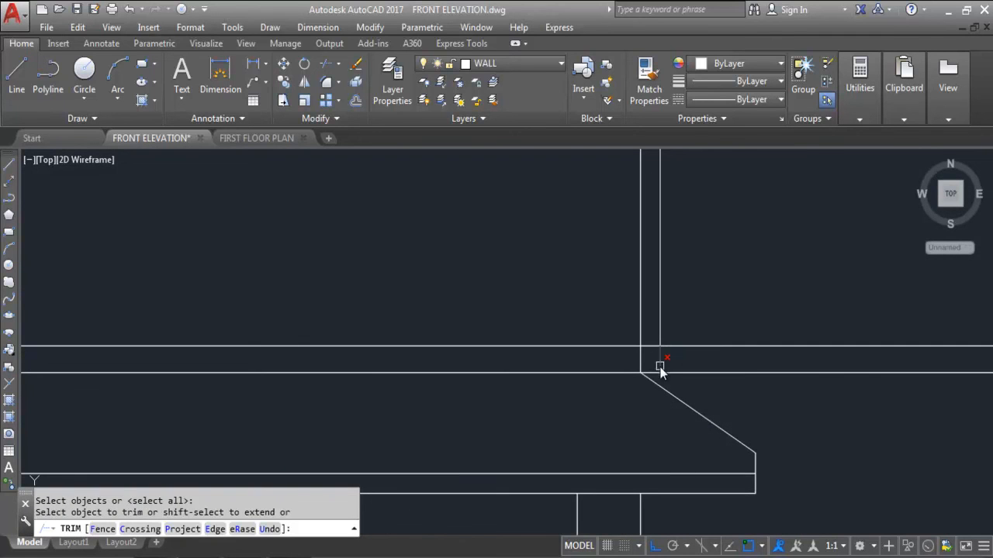
{"action": "scroll", "coordinate": [657, 357], "scroll_direction": "down", "scroll_amount": 3}
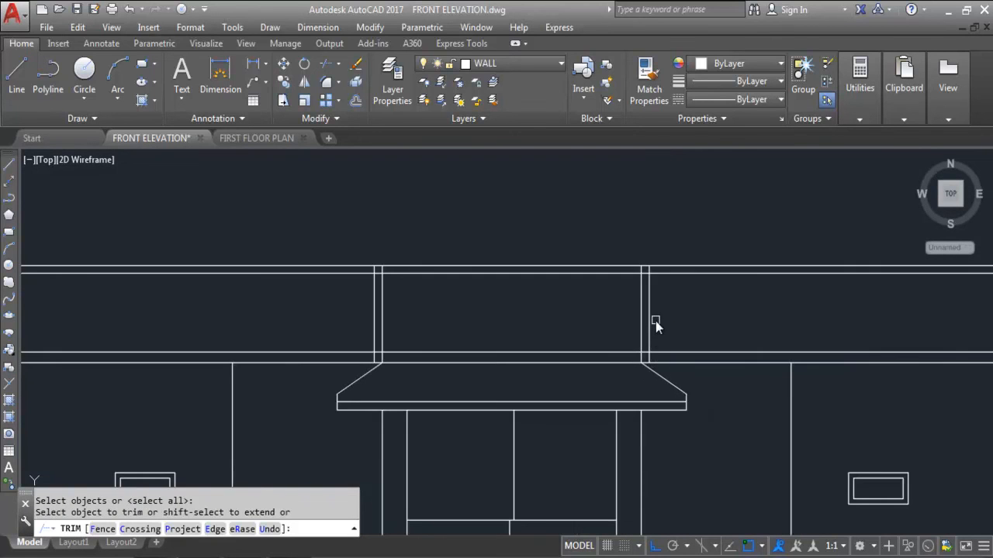
{"action": "left_click", "coordinate": [651, 314]}
{"action": "scroll", "coordinate": [651, 348], "scroll_direction": "up", "scroll_amount": 3}
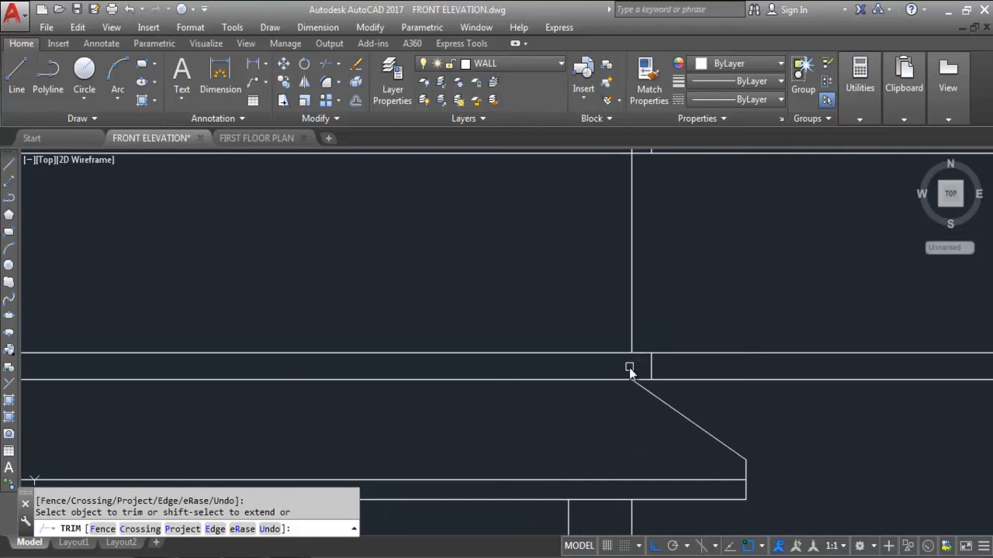
Trim both left portico lines within the roof slab thickness and the left outer line between the coping and slab.
{"action": "scroll", "coordinate": [644, 363], "scroll_direction": "down", "scroll_amount": 1}
{"action": "scroll", "coordinate": [249, 374], "scroll_direction": "up", "scroll_amount": 3}
{"action": "left_click", "coordinate": [269, 370]}
{"action": "left_click", "coordinate": [224, 360]}
{"action": "scroll", "coordinate": [301, 377], "scroll_direction": "down", "scroll_amount": 3}
{"action": "scroll", "coordinate": [276, 296], "scroll_direction": "up", "scroll_amount": 1}
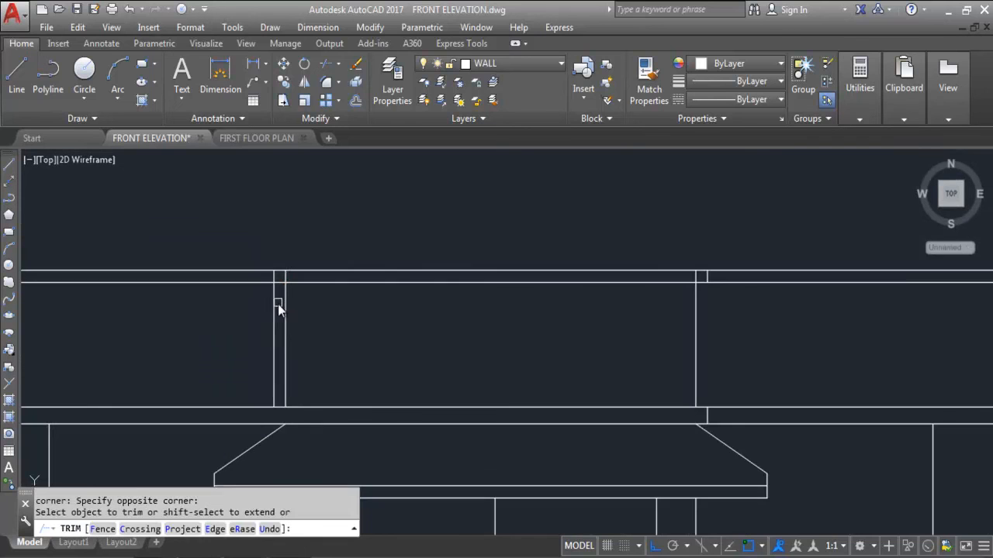
{"action": "left_click", "coordinate": [275, 301]}
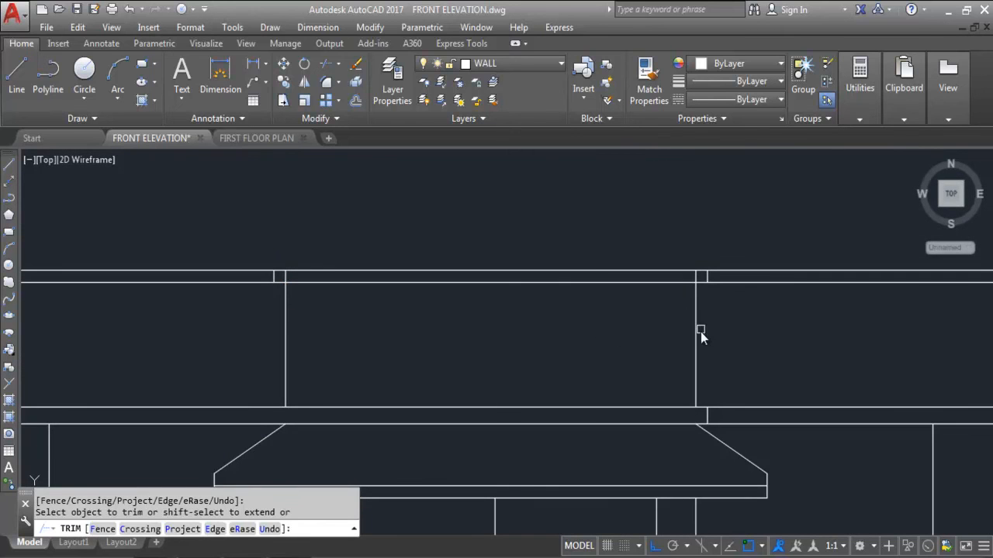
Erase the leftover short vertical segment within the roof slab below the right end of the portico parapet.
{"action": "key", "text": "Escape"}
{"action": "left_click", "coordinate": [707, 411]}
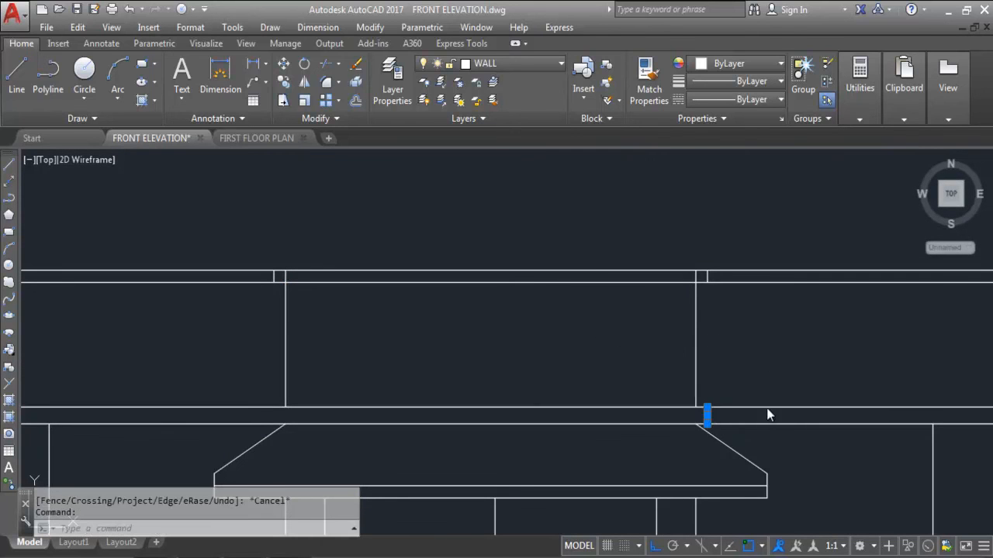
{"action": "key", "text": "Delete"}
{"action": "scroll", "coordinate": [738, 409], "scroll_direction": "down", "scroll_amount": 2}
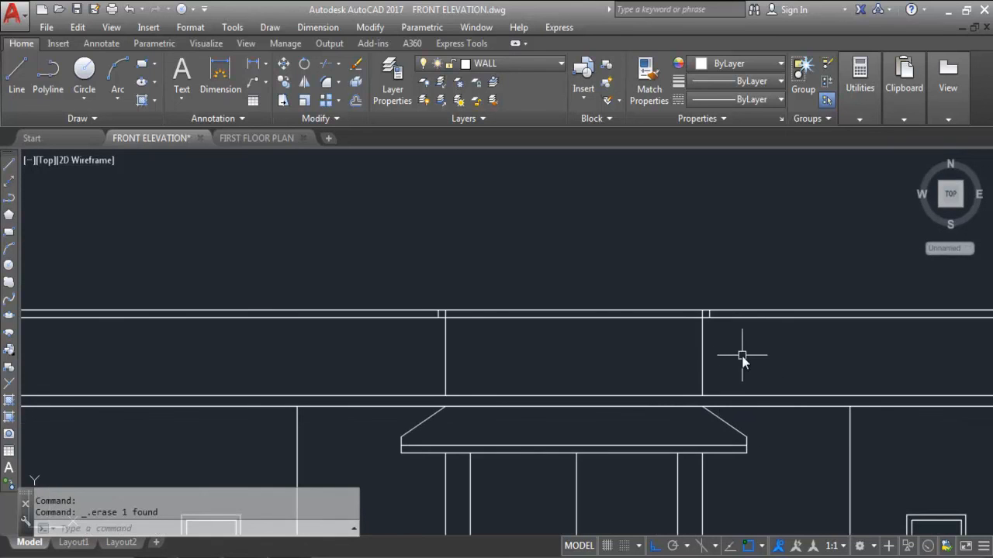
Examine the portico parapet in the front elevation against the 8' wide portico in the ground floor plan.
{"action": "scroll", "coordinate": [548, 344], "scroll_direction": "down", "scroll_amount": 3}
{"action": "scroll", "coordinate": [555, 343], "scroll_direction": "up", "scroll_amount": 3}
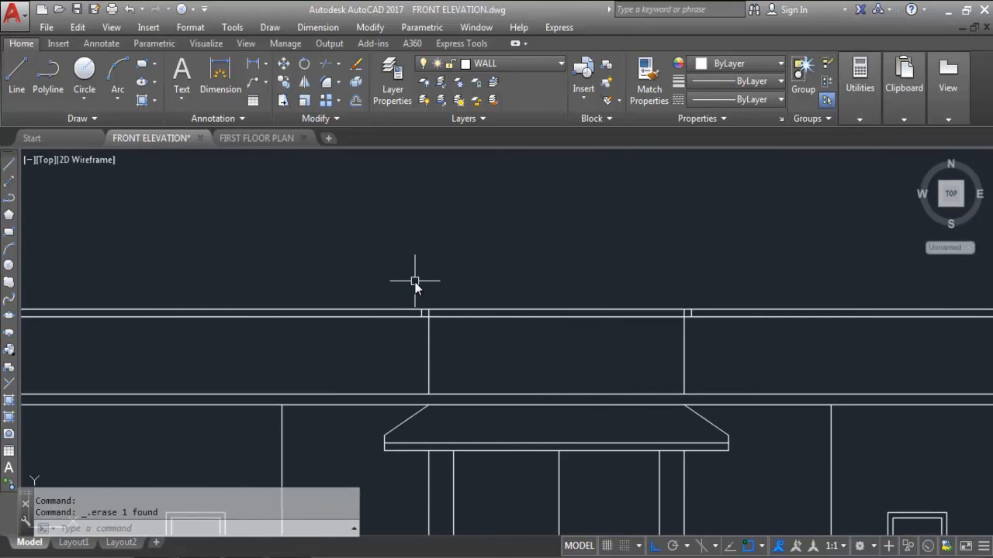
{"action": "scroll", "coordinate": [422, 242], "scroll_direction": "down", "scroll_amount": 3}
{"action": "scroll", "coordinate": [408, 267], "scroll_direction": "up", "scroll_amount": 2}
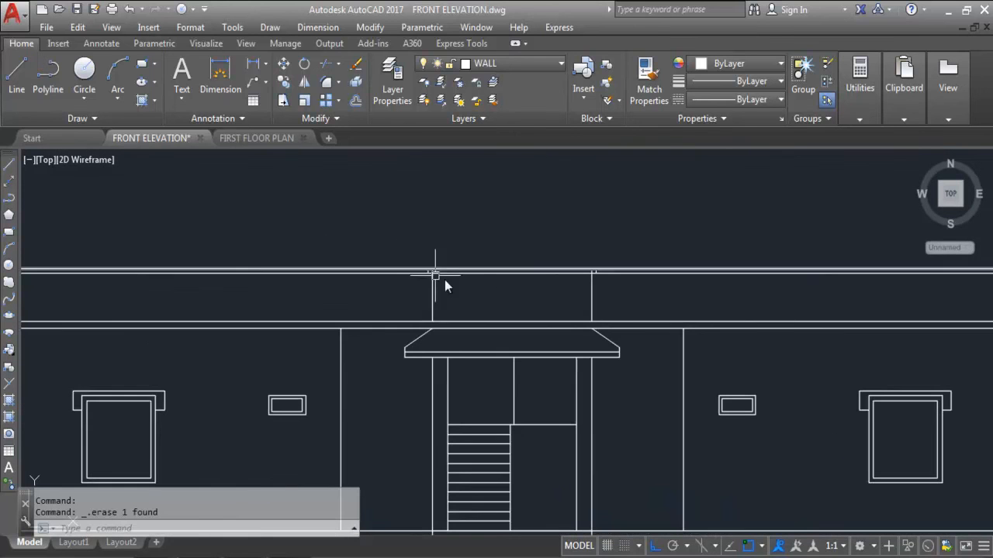
{"action": "scroll", "coordinate": [540, 250], "scroll_direction": "down", "scroll_amount": 2}
{"action": "scroll", "coordinate": [449, 228], "scroll_direction": "down", "scroll_amount": 4}
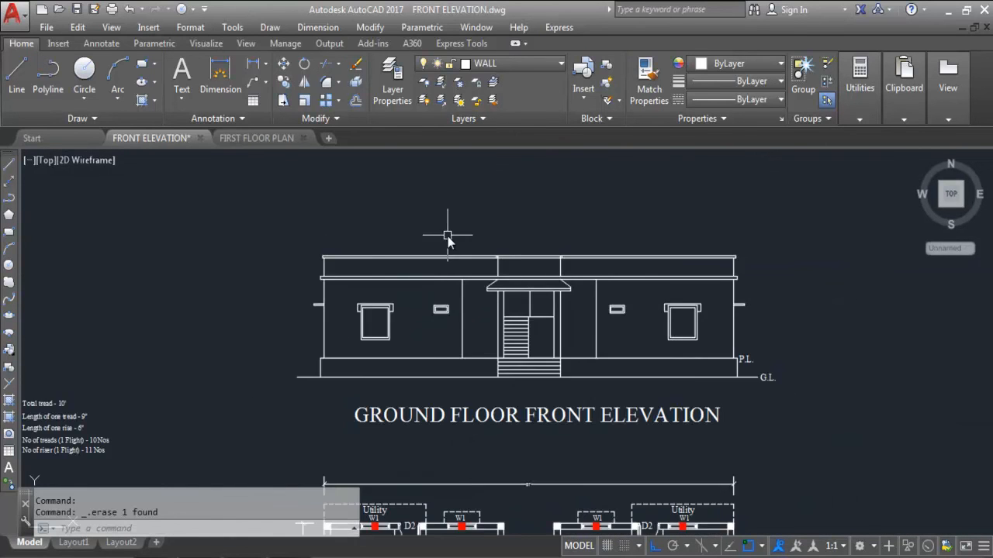
{"action": "scroll", "coordinate": [422, 481], "scroll_direction": "up", "scroll_amount": 3}
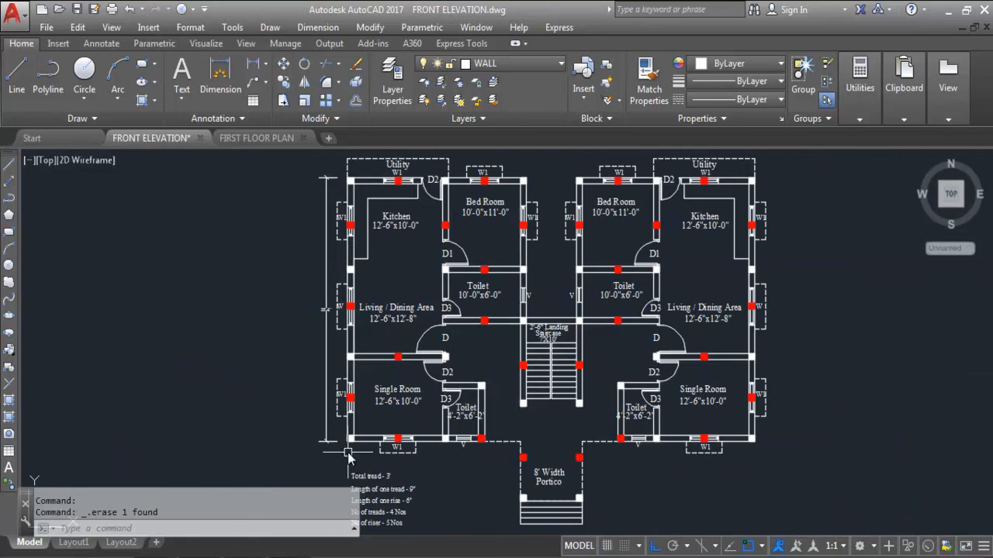
{"action": "scroll", "coordinate": [512, 446], "scroll_direction": "down", "scroll_amount": 2}
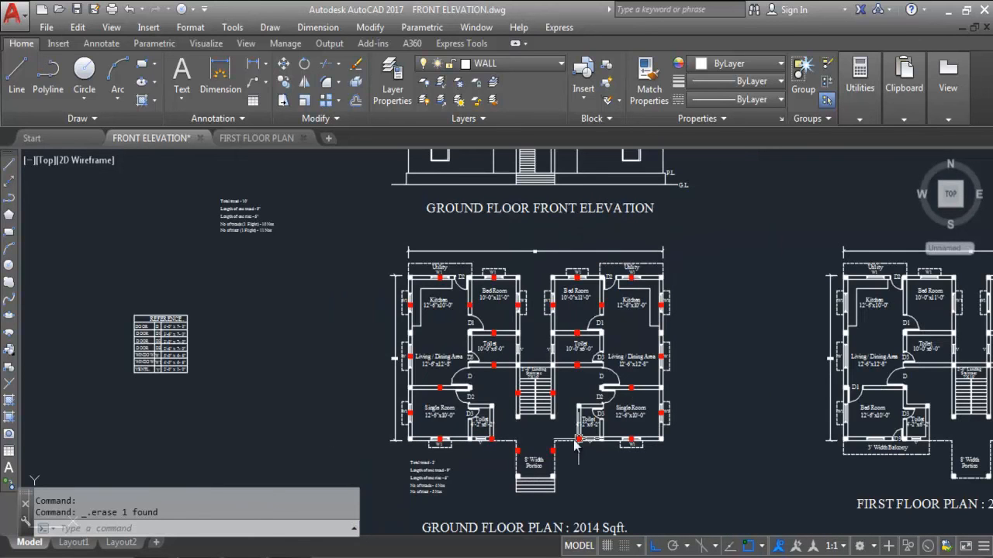
{"action": "scroll", "coordinate": [567, 464], "scroll_direction": "down", "scroll_amount": 2}
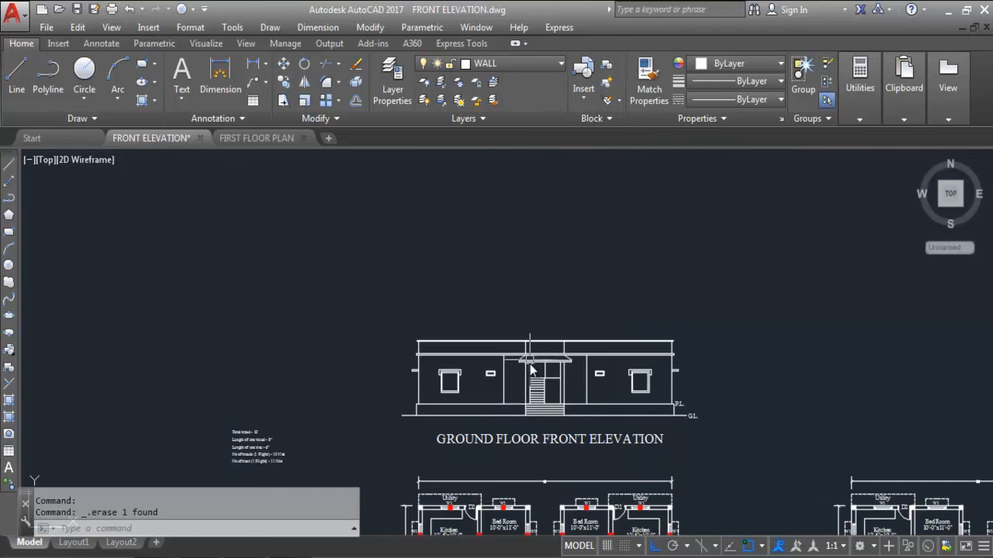
{"action": "scroll", "coordinate": [513, 353], "scroll_direction": "up", "scroll_amount": 6}
{"action": "scroll", "coordinate": [456, 279], "scroll_direction": "down", "scroll_amount": 6}
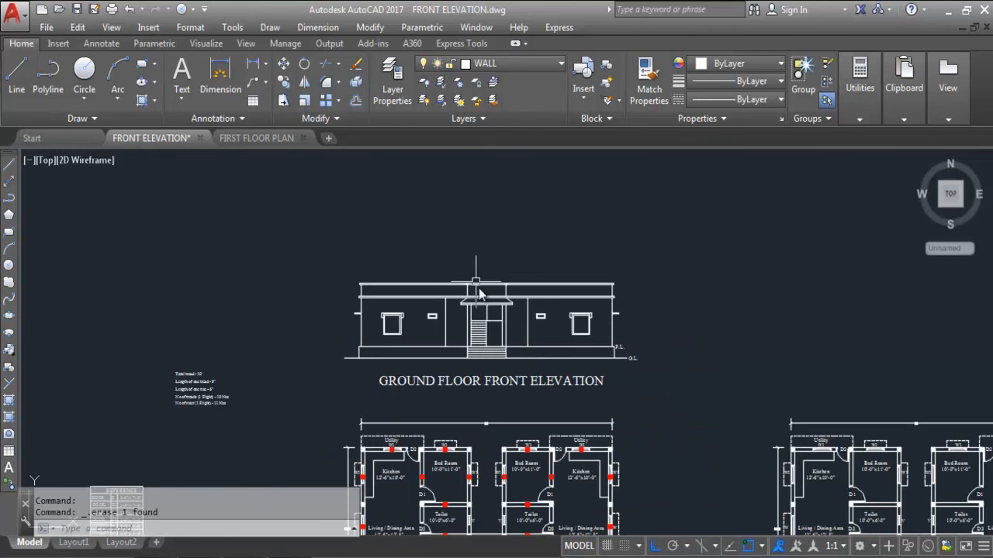
Draw a vertical construction line through the portico's left edge in the ground floor plan and erase it again.
{"action": "type", "text": "xl"}
{"action": "key", "text": "Return"}
{"action": "type", "text": "V"}
{"action": "key", "text": "Return"}
{"action": "scroll", "coordinate": [477, 333], "scroll_direction": "down", "scroll_amount": 3}
{"action": "scroll", "coordinate": [414, 469], "scroll_direction": "up", "scroll_amount": 7}
{"action": "scroll", "coordinate": [431, 364], "scroll_direction": "down", "scroll_amount": 6}
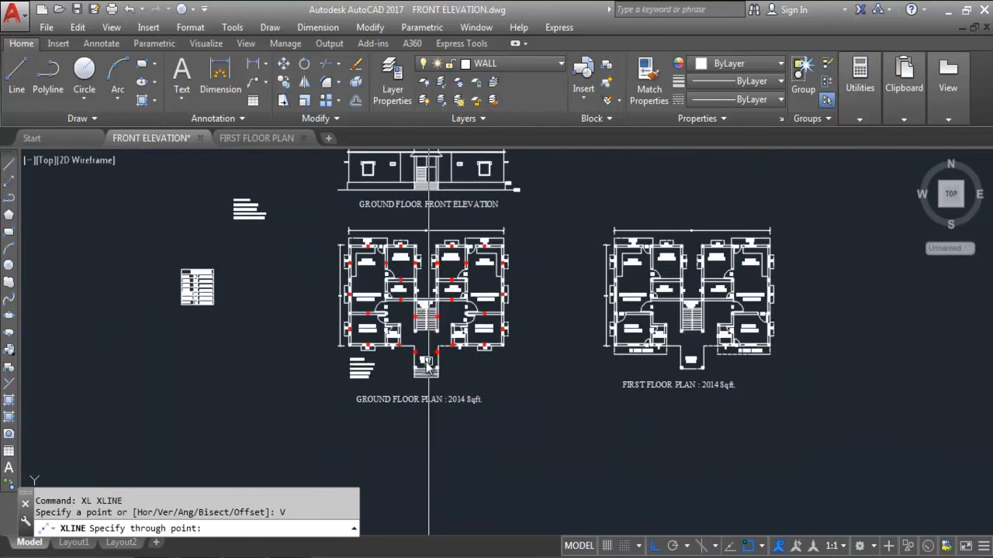
{"action": "scroll", "coordinate": [431, 365], "scroll_direction": "up", "scroll_amount": 4}
{"action": "left_click", "coordinate": [405, 364]}
{"action": "scroll", "coordinate": [456, 192], "scroll_direction": "down", "scroll_amount": 5}
{"action": "scroll", "coordinate": [460, 204], "scroll_direction": "up", "scroll_amount": 8}
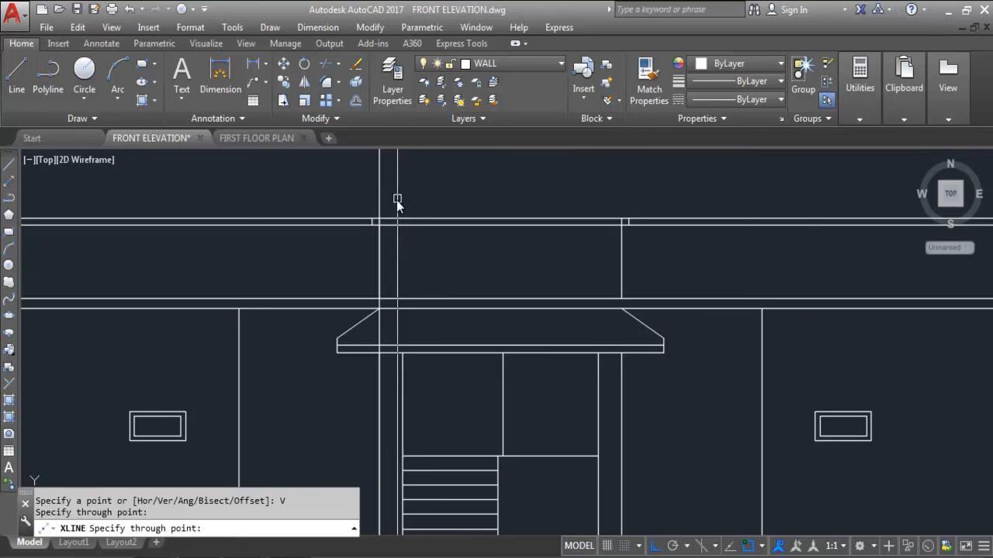
{"action": "key", "text": "Escape"}
{"action": "left_click", "coordinate": [396, 184]}
{"action": "left_click", "coordinate": [350, 194]}
{"action": "key", "text": "Delete"}
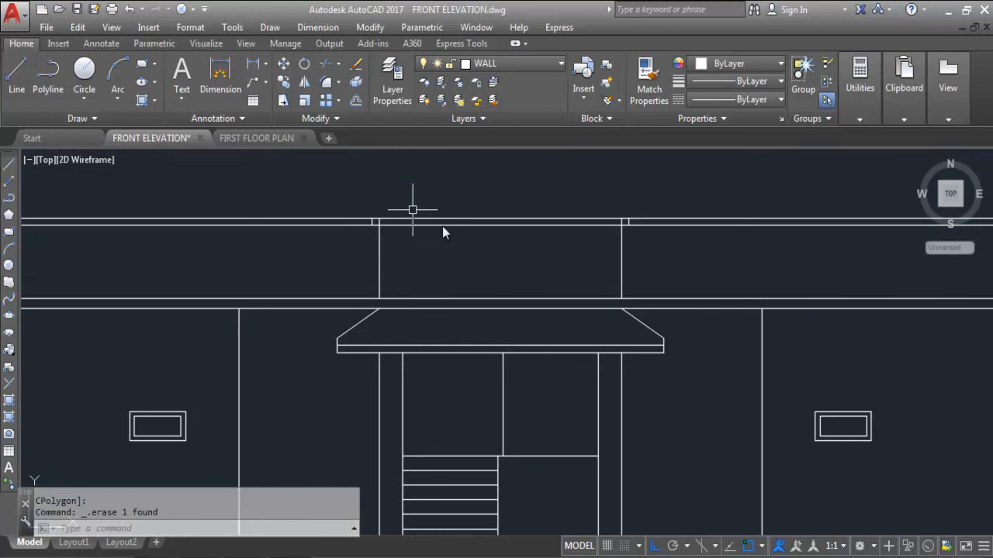
Measure the coping's overhang beyond the right side of the portico parapet with a linear dimension.
{"action": "scroll", "coordinate": [458, 256], "scroll_direction": "down", "scroll_amount": 6}
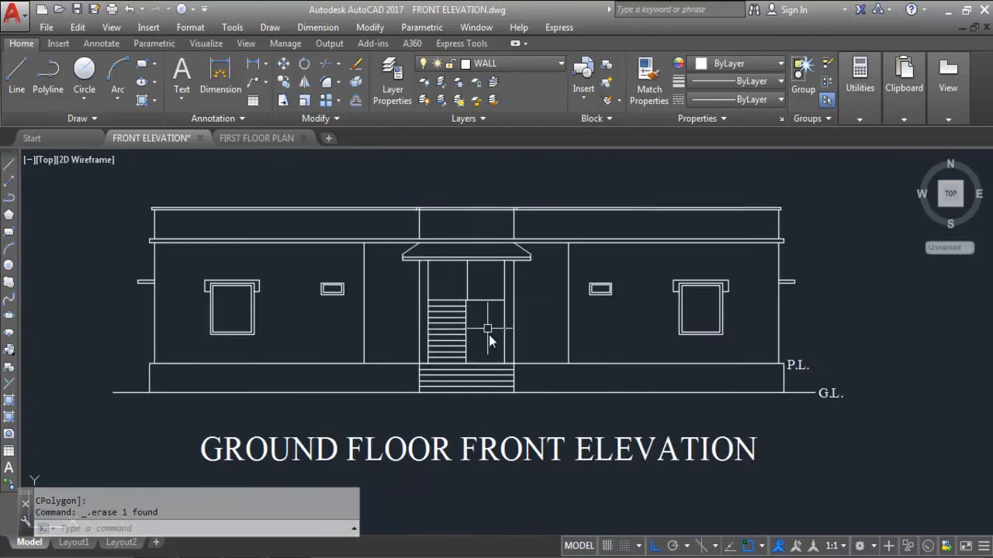
{"action": "scroll", "coordinate": [457, 321], "scroll_direction": "up", "scroll_amount": 3}
{"action": "scroll", "coordinate": [419, 380], "scroll_direction": "up", "scroll_amount": 3}
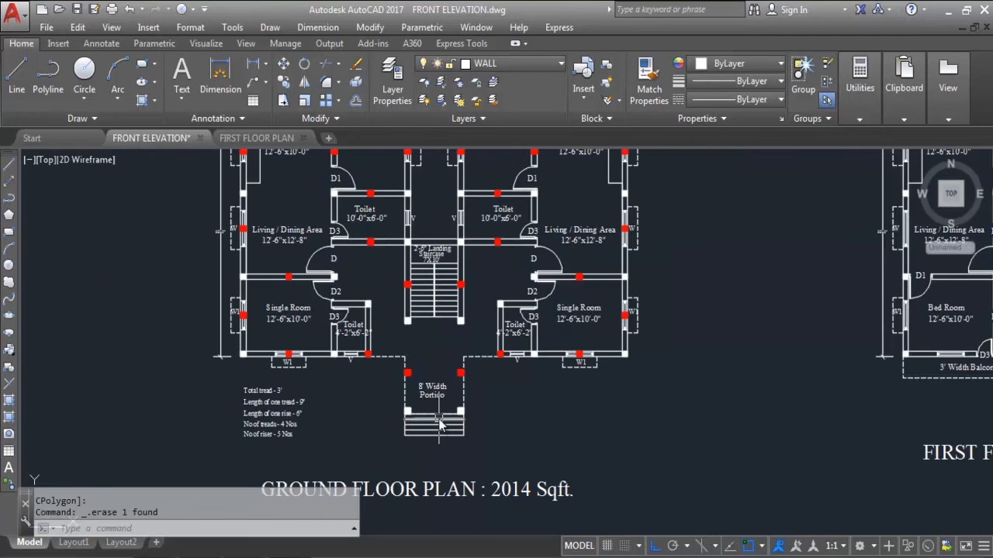
{"action": "scroll", "coordinate": [412, 466], "scroll_direction": "down", "scroll_amount": 6}
{"action": "scroll", "coordinate": [421, 312], "scroll_direction": "up", "scroll_amount": 6}
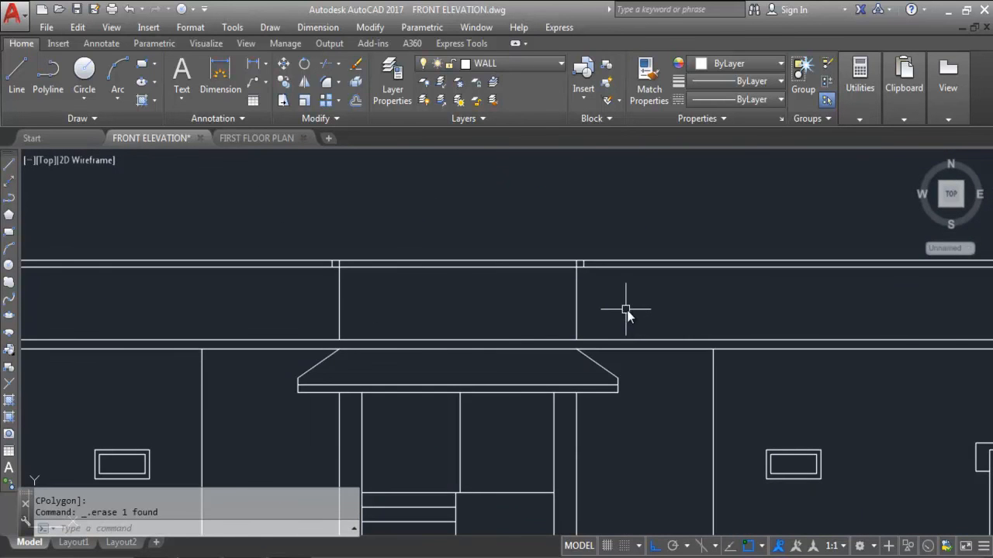
{"action": "scroll", "coordinate": [587, 265], "scroll_direction": "up", "scroll_amount": 4}
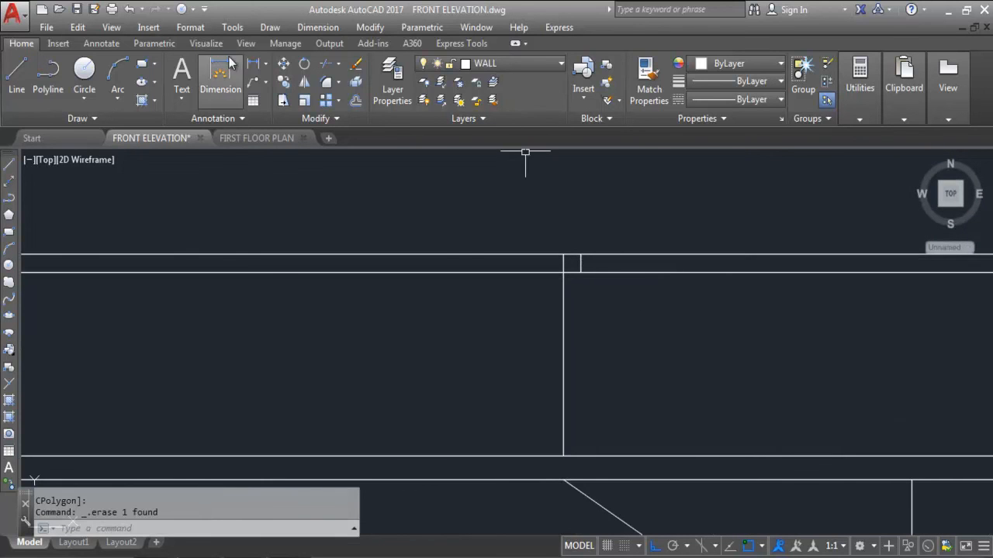
{"action": "left_click", "coordinate": [251, 67]}
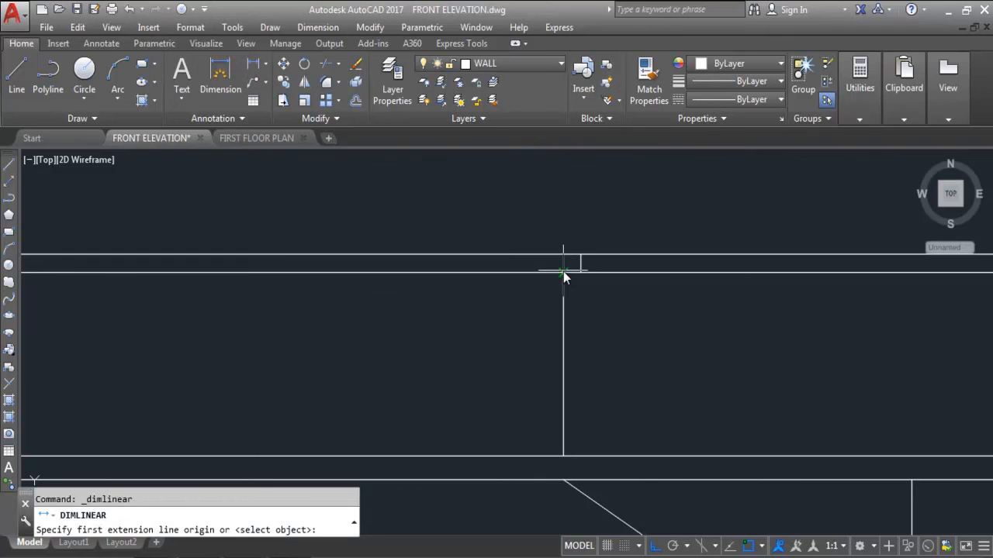
{"action": "left_click", "coordinate": [564, 274]}
{"action": "left_click", "coordinate": [580, 272]}
{"action": "scroll", "coordinate": [592, 313], "scroll_direction": "up", "scroll_amount": 2}
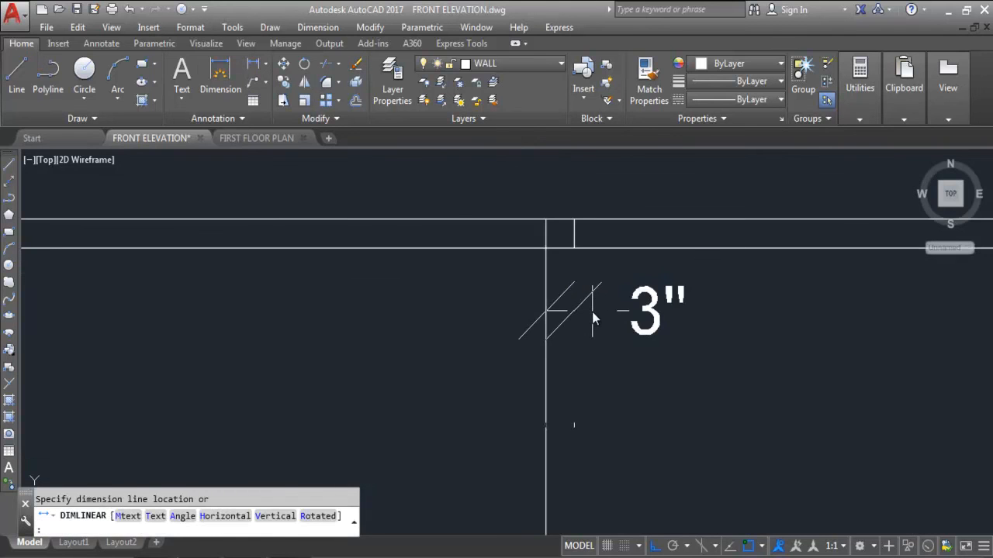
{"action": "key", "text": "Escape"}
Measure the overhang at the far right end of the main parapet coping with a linear dimension.
{"action": "scroll", "coordinate": [655, 346], "scroll_direction": "down", "scroll_amount": 5}
{"action": "scroll", "coordinate": [948, 313], "scroll_direction": "up", "scroll_amount": 3}
{"action": "key", "text": "Return"}
{"action": "left_click", "coordinate": [863, 342]}
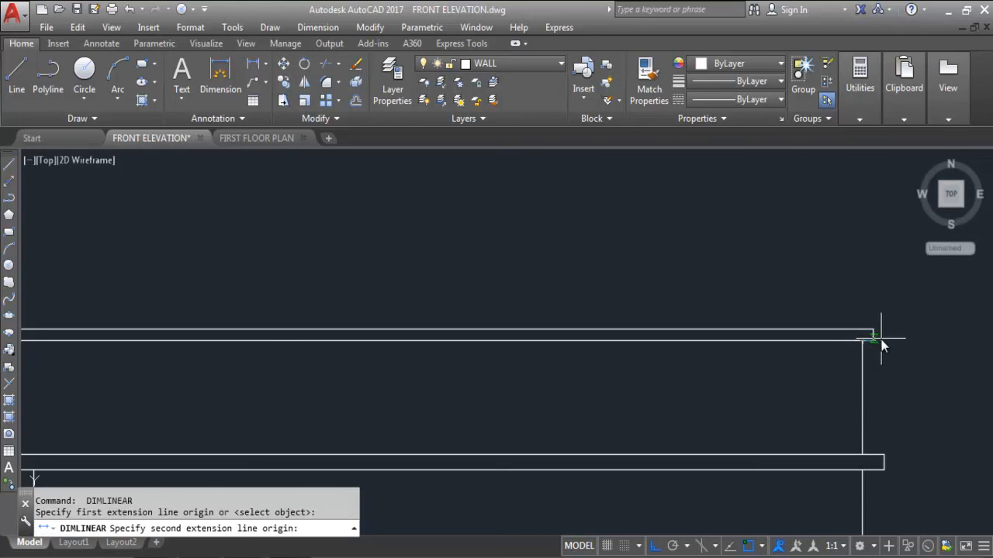
{"action": "left_click", "coordinate": [874, 341]}
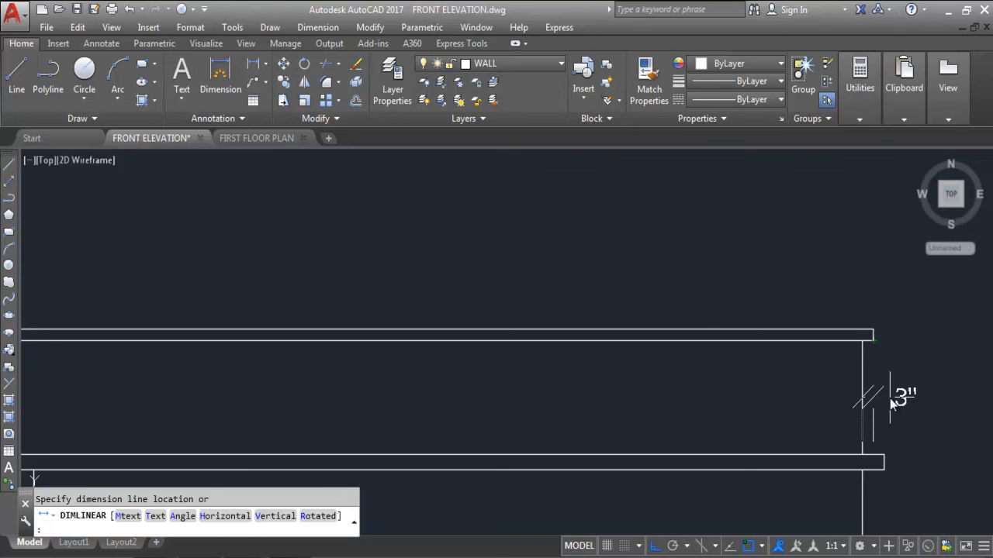
{"action": "key", "text": "Escape"}
{"action": "scroll", "coordinate": [953, 333], "scroll_direction": "down", "scroll_amount": 5}
{"action": "scroll", "coordinate": [597, 381], "scroll_direction": "up", "scroll_amount": 5}
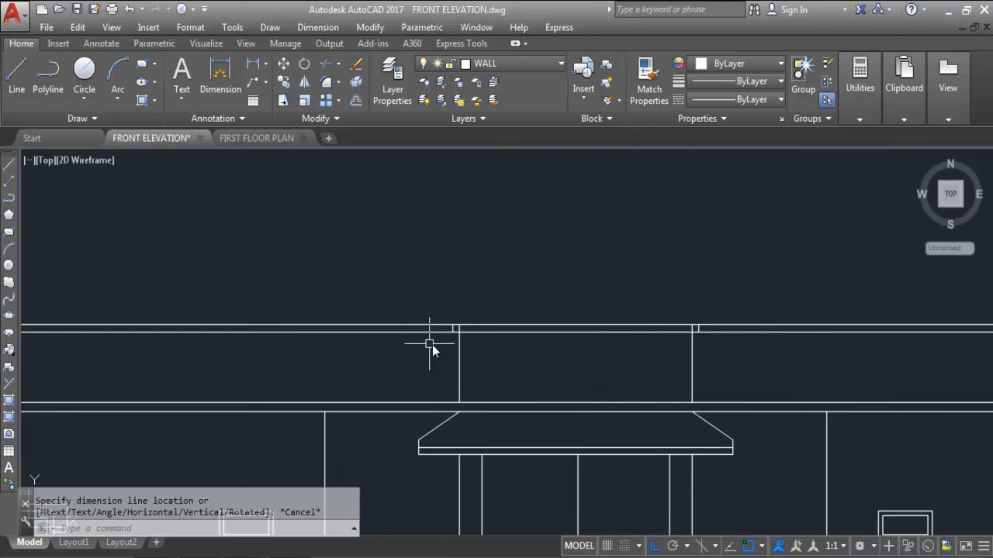
{"action": "scroll", "coordinate": [419, 295], "scroll_direction": "down", "scroll_amount": 4}
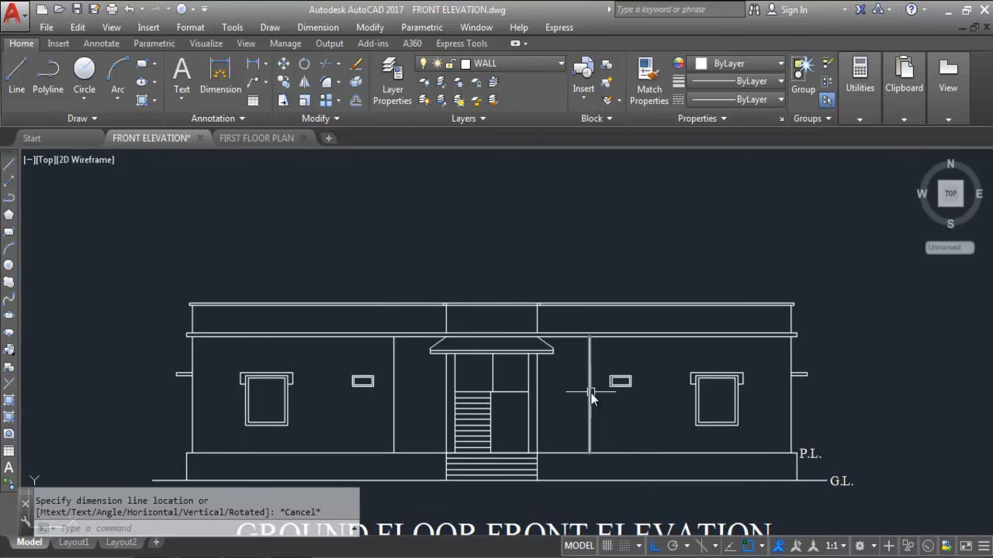
{"action": "scroll", "coordinate": [360, 326], "scroll_direction": "up", "scroll_amount": 2}
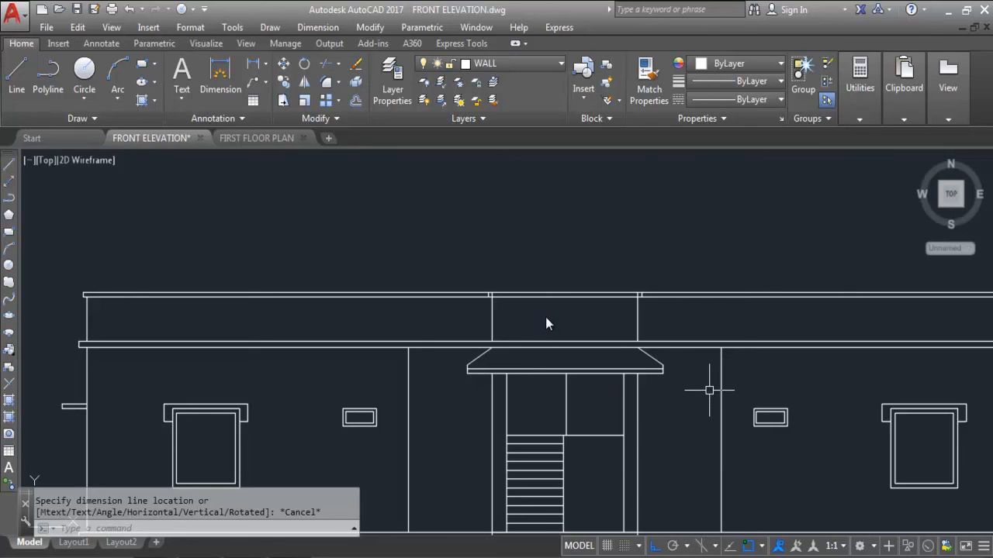
{"action": "scroll", "coordinate": [286, 293], "scroll_direction": "down", "scroll_amount": 2}
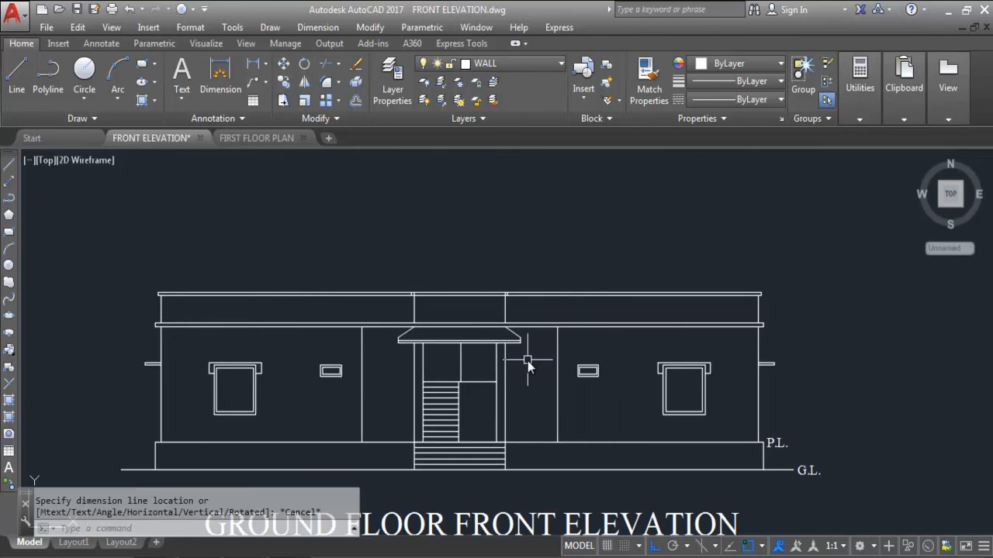
Hatch the parapet section right of the portico with the predefined EARTH pattern at scale 40.
{"action": "type", "text": "H"}
{"action": "key", "text": "Return"}
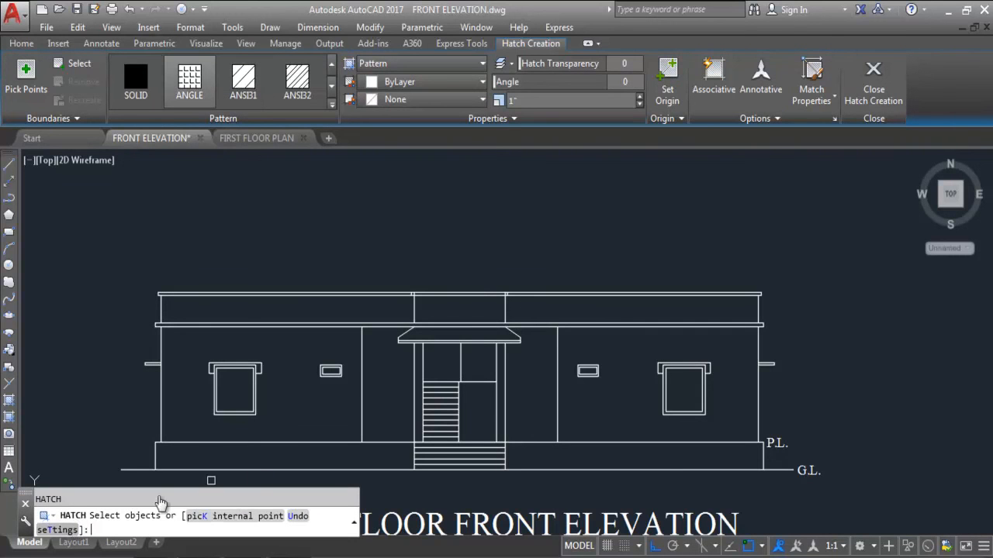
{"action": "type", "text": "T"}
{"action": "key", "text": "Return"}
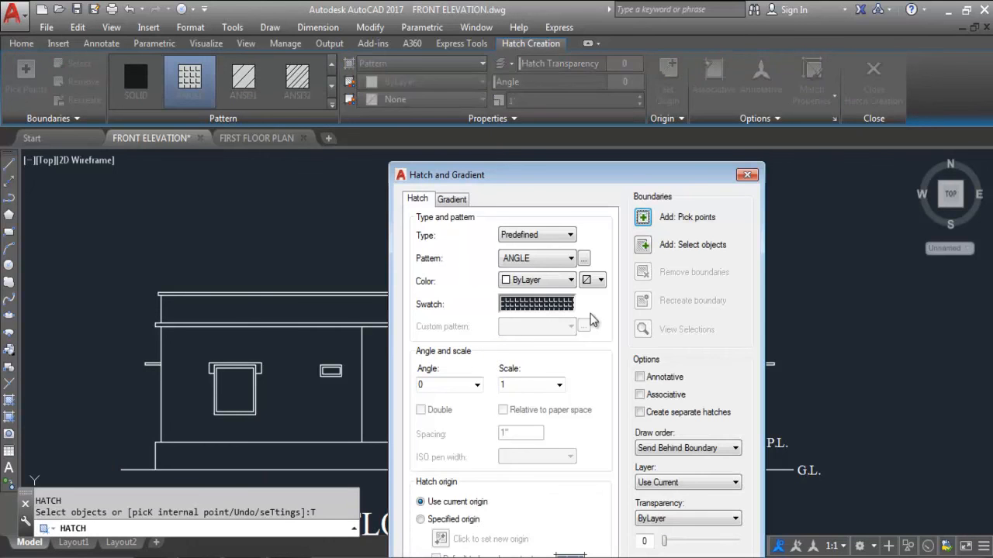
{"action": "left_click", "coordinate": [583, 259]}
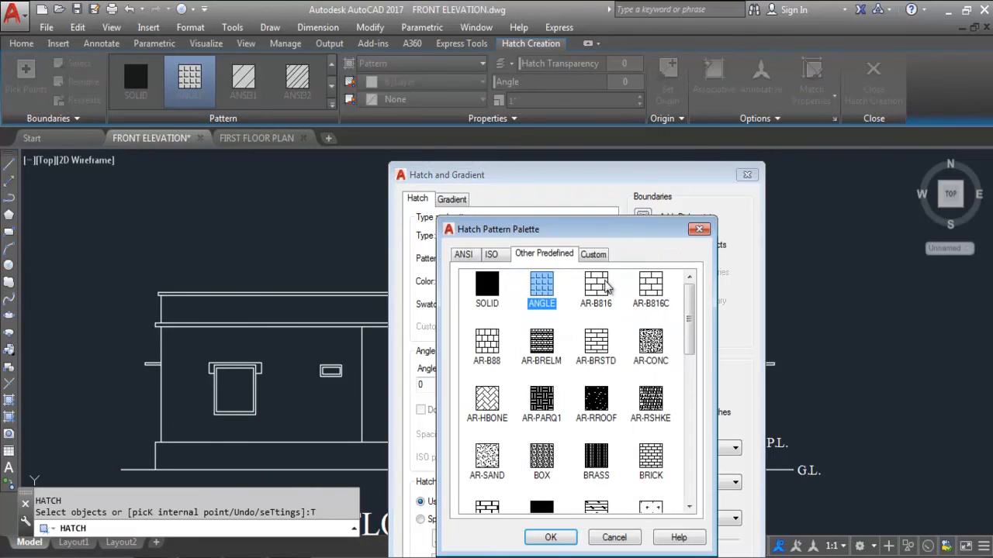
{"action": "left_click", "coordinate": [657, 349]}
{"action": "key", "text": "e"}
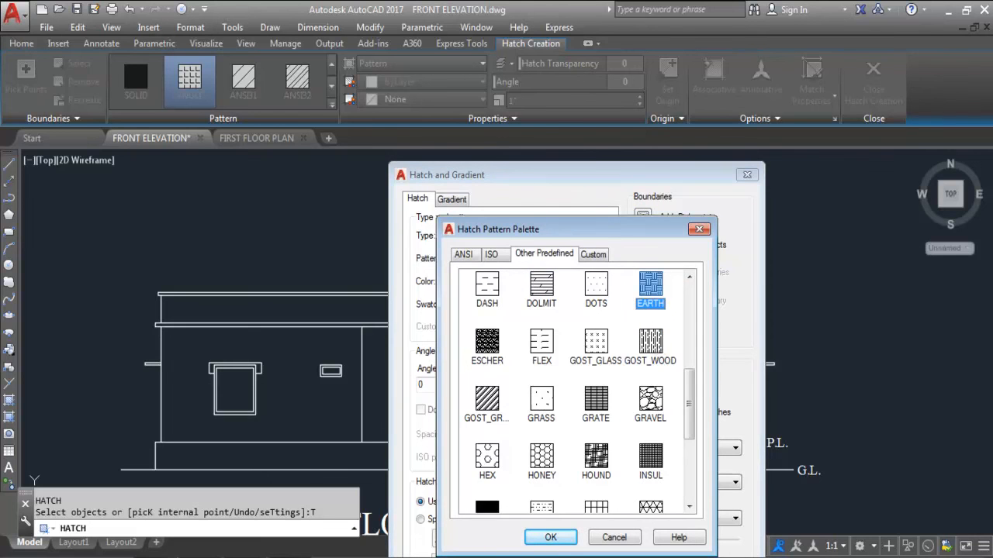
{"action": "left_click", "coordinate": [564, 541]}
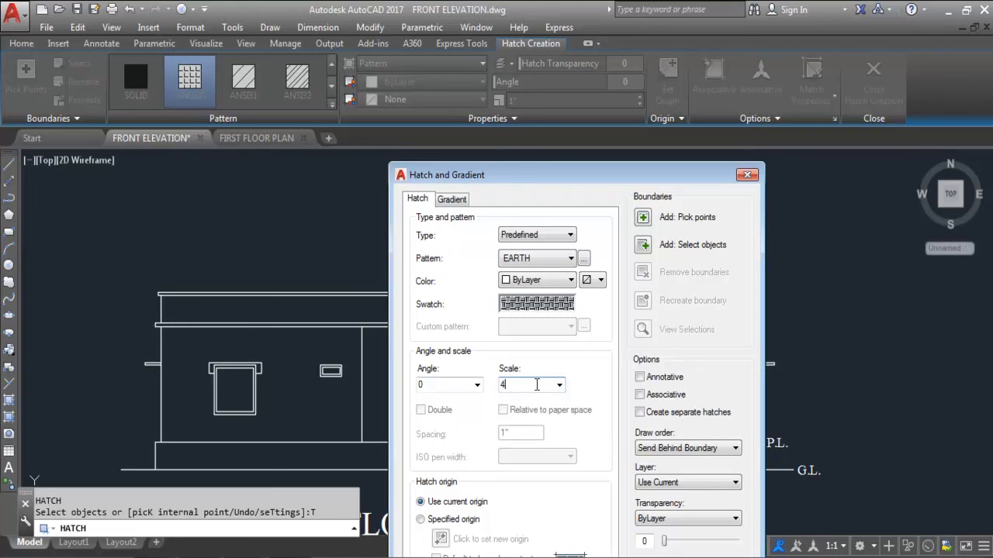
{"action": "left_click", "coordinate": [642, 219]}
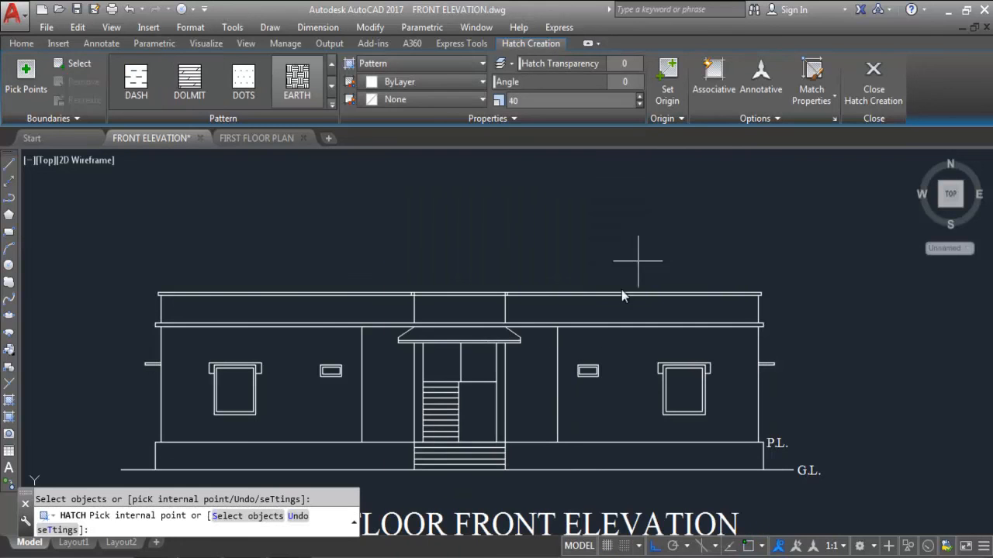
{"action": "left_click", "coordinate": [550, 312]}
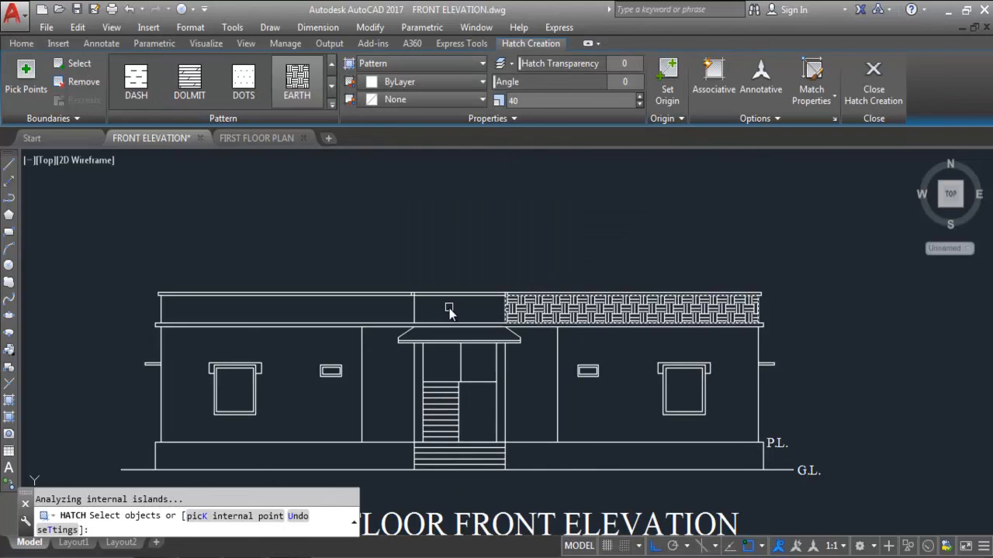
{"action": "key", "text": "Return"}
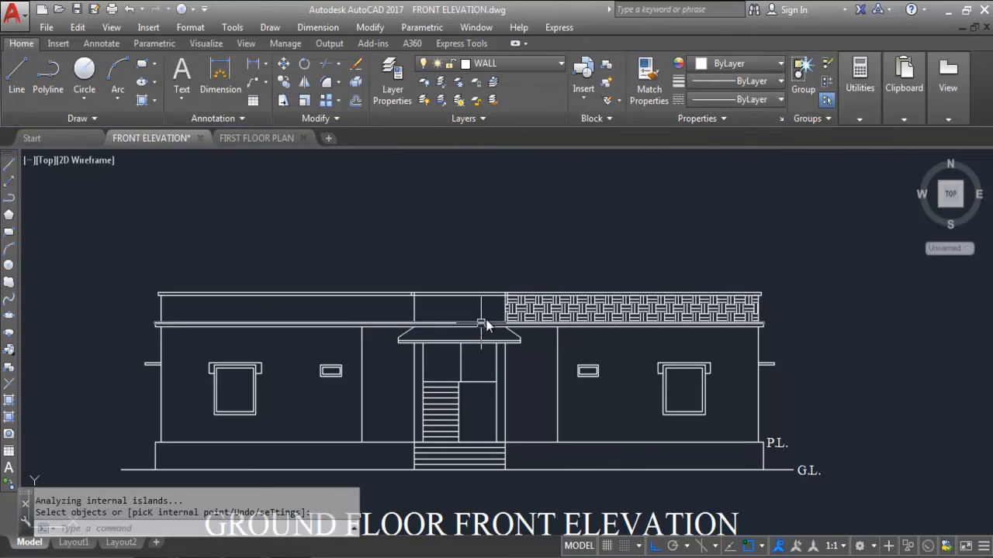
Hatch the portico parapet and the parapet section left of it with the EARTH pattern at scale 40.
{"action": "key", "text": "Return"}
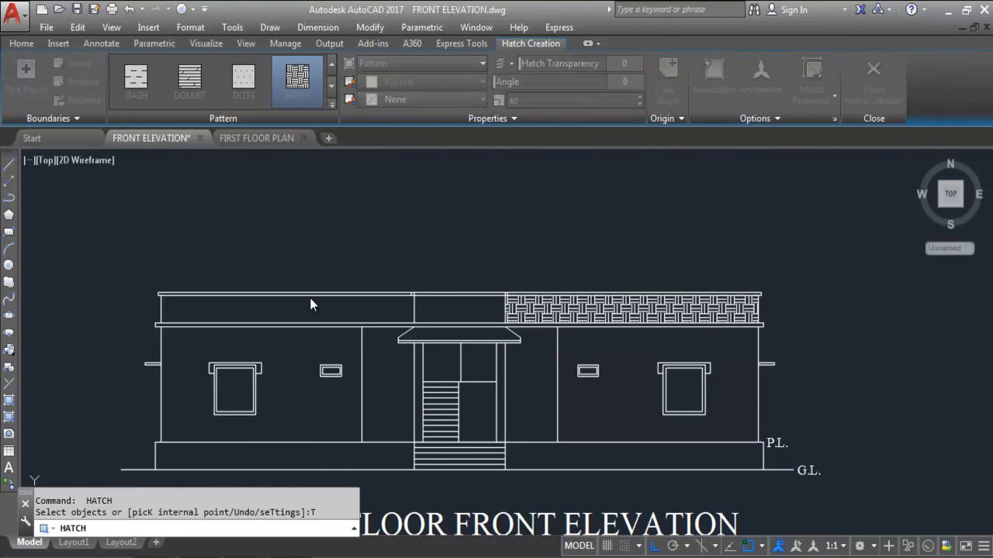
{"action": "type", "text": "T"}
{"action": "key", "text": "Return"}
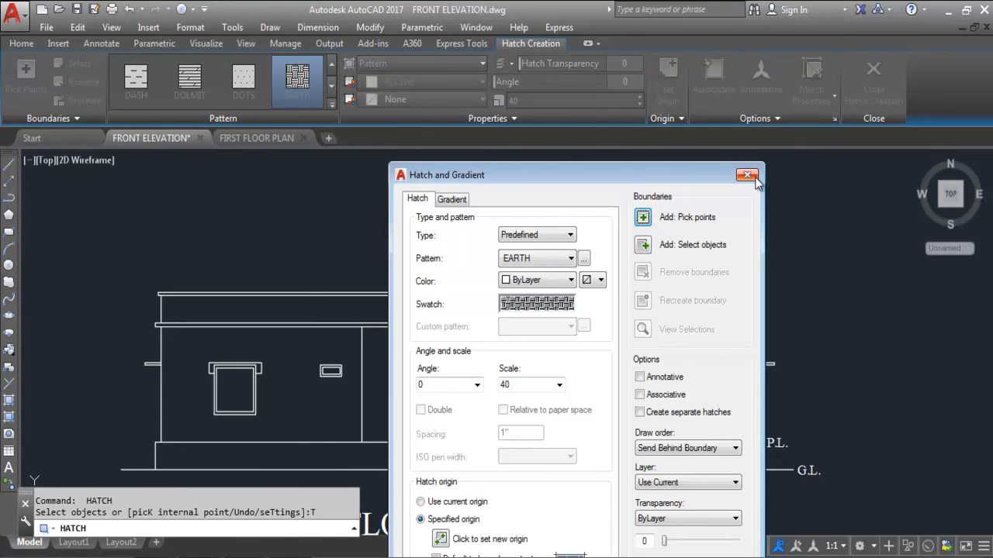
{"action": "left_click", "coordinate": [681, 219]}
{"action": "left_click", "coordinate": [208, 516]}
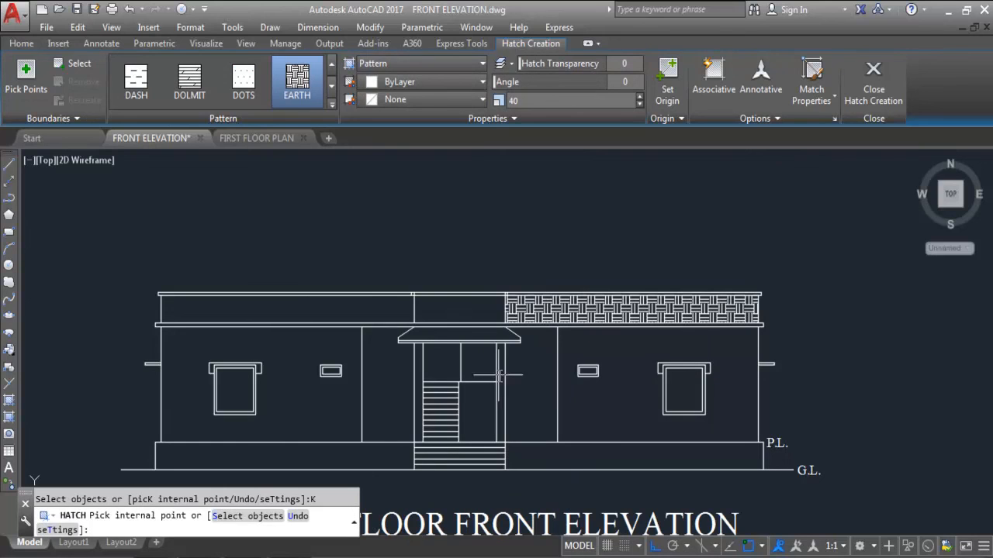
{"action": "left_click", "coordinate": [440, 310]}
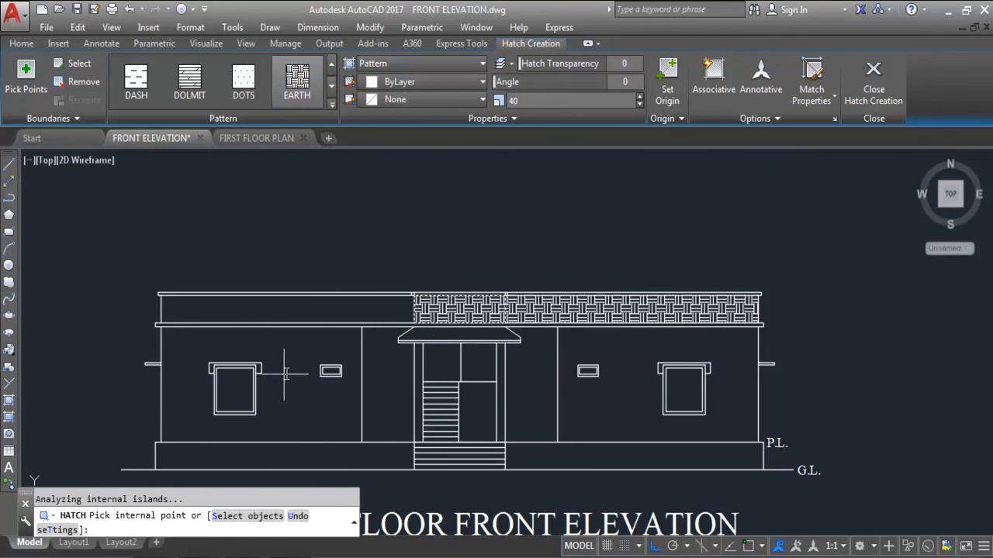
{"action": "left_click", "coordinate": [306, 310]}
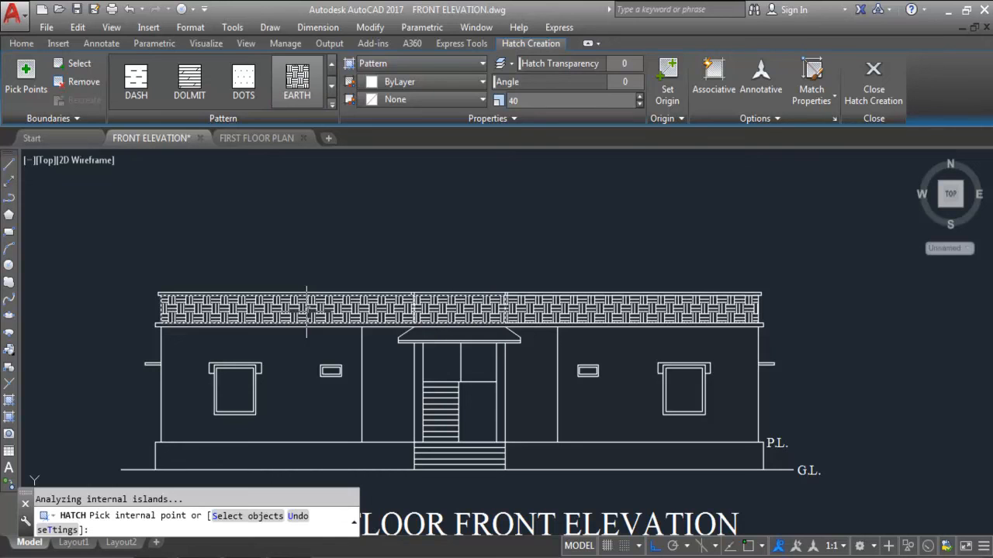
{"action": "key", "text": "Return"}
Set the lineweight of the vertical lines at both ends of the portico parapet and coping to 0.30 mm.
{"action": "scroll", "coordinate": [527, 308], "scroll_direction": "up", "scroll_amount": 6}
{"action": "scroll", "coordinate": [624, 283], "scroll_direction": "down", "scroll_amount": 6}
{"action": "scroll", "coordinate": [462, 277], "scroll_direction": "up", "scroll_amount": 6}
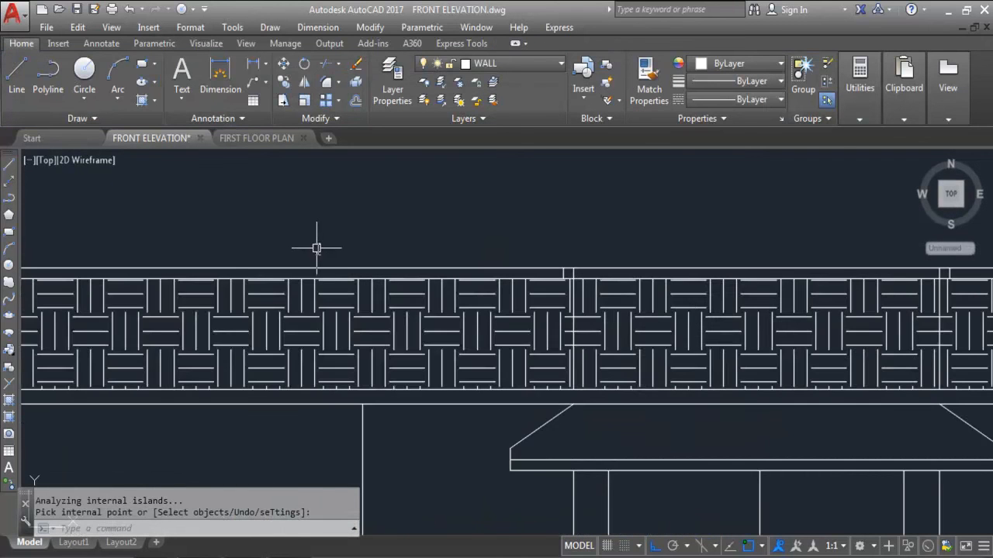
{"action": "scroll", "coordinate": [317, 250], "scroll_direction": "down", "scroll_amount": 6}
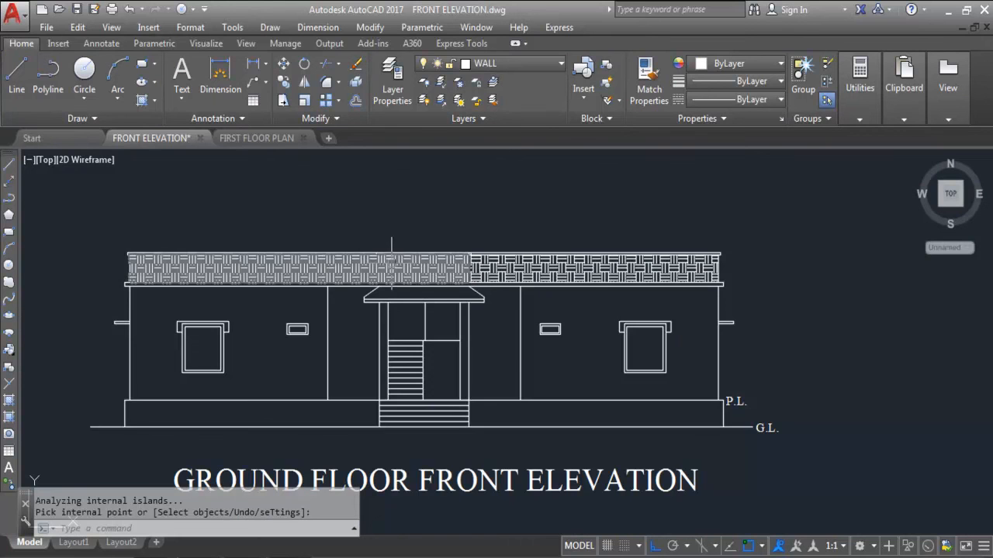
{"action": "scroll", "coordinate": [393, 260], "scroll_direction": "up", "scroll_amount": 5}
{"action": "left_click", "coordinate": [337, 206]}
{"action": "left_click", "coordinate": [419, 350]}
{"action": "left_click", "coordinate": [556, 207]}
{"action": "left_click", "coordinate": [652, 338]}
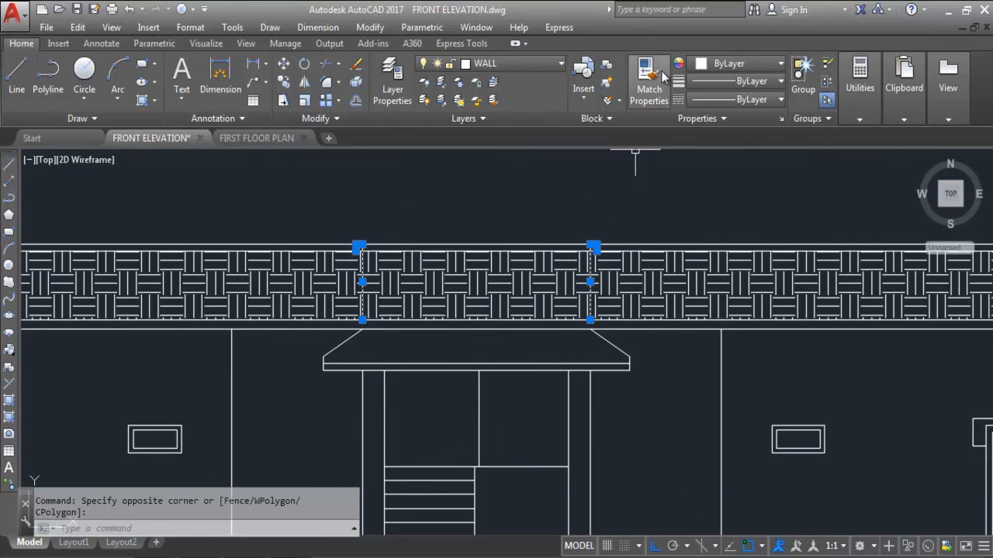
{"action": "left_click", "coordinate": [711, 80]}
{"action": "scroll", "coordinate": [729, 240], "scroll_direction": "down", "scroll_amount": 1}
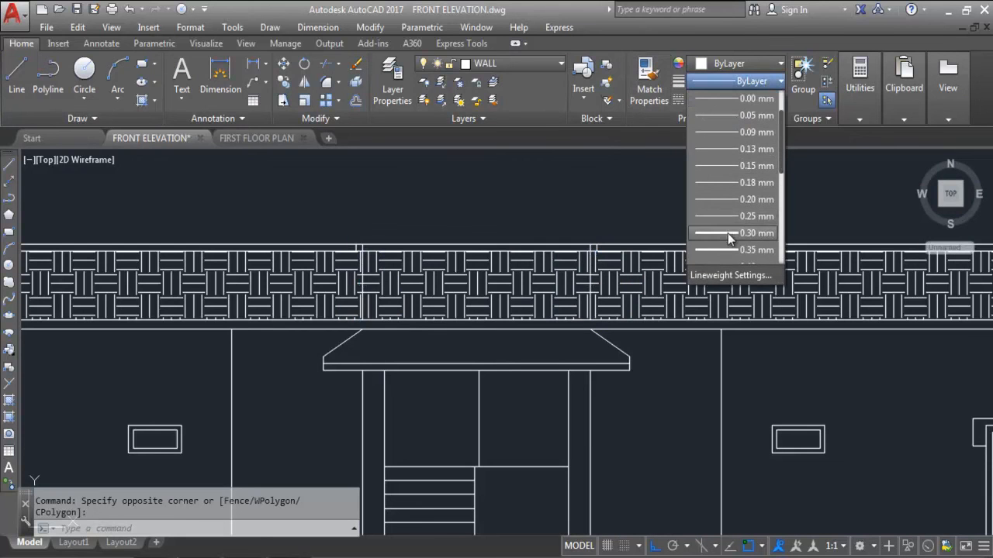
{"action": "left_click", "coordinate": [728, 232]}
{"action": "key", "text": "Escape"}
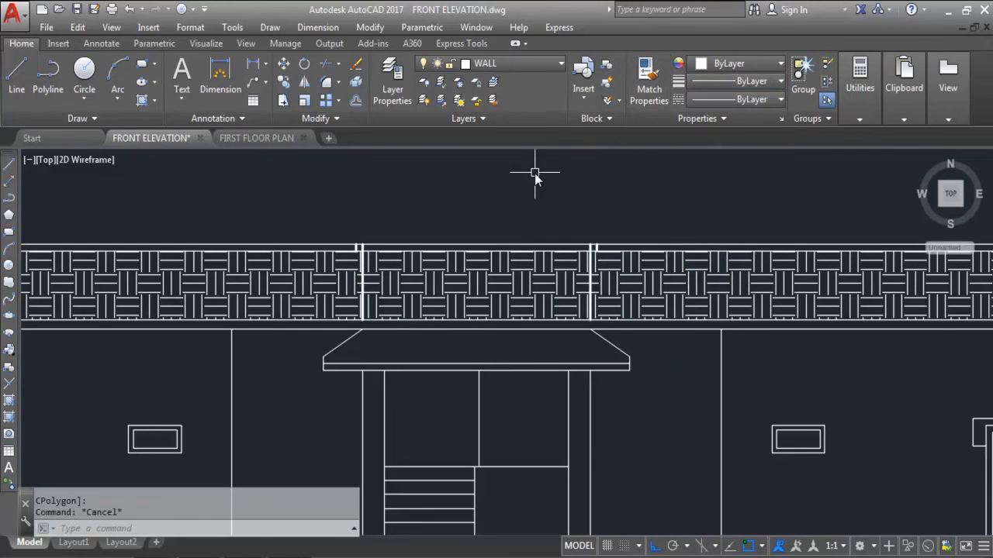
Examine the parapet hatching and the portico's thickened edge lines, close up and in the whole front elevation.
{"action": "scroll", "coordinate": [535, 177], "scroll_direction": "down", "scroll_amount": 2}
{"action": "scroll", "coordinate": [394, 270], "scroll_direction": "up", "scroll_amount": 2}
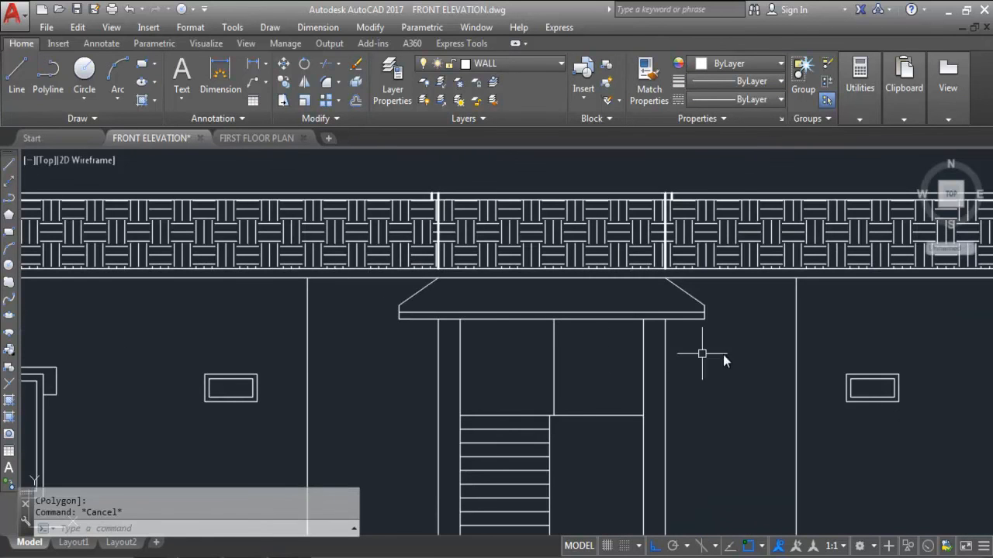
{"action": "scroll", "coordinate": [649, 308], "scroll_direction": "down", "scroll_amount": 1}
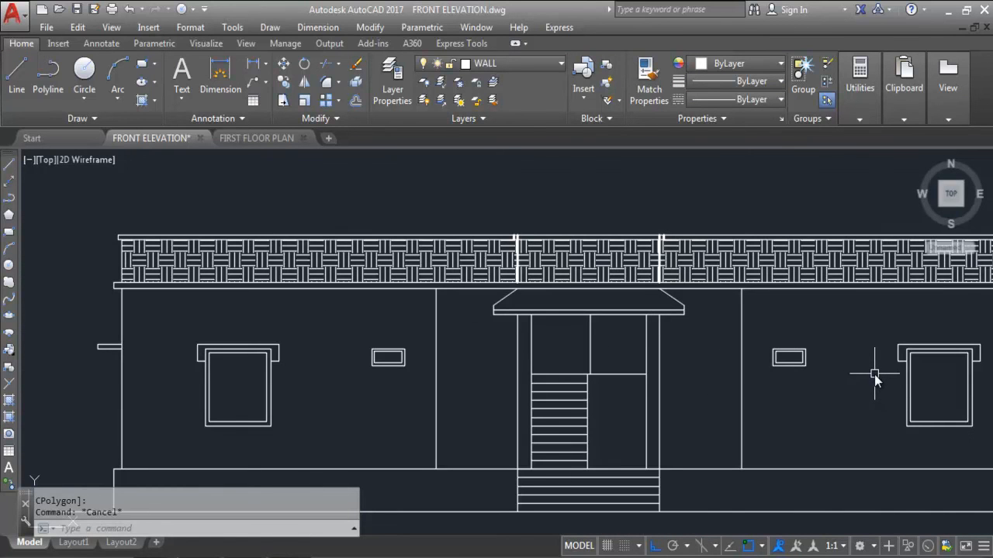
{"action": "scroll", "coordinate": [660, 264], "scroll_direction": "up", "scroll_amount": 1}
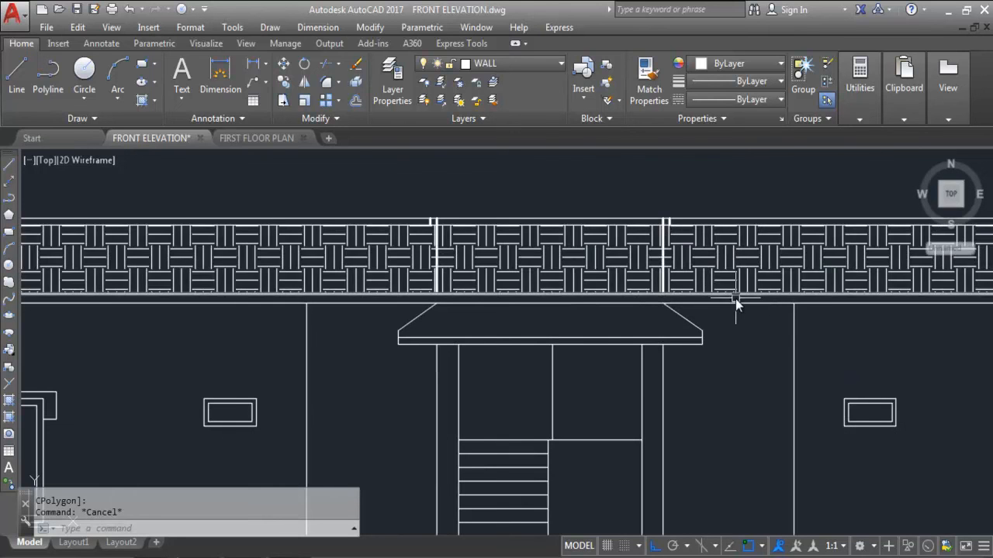
{"action": "scroll", "coordinate": [737, 302], "scroll_direction": "down", "scroll_amount": 2}
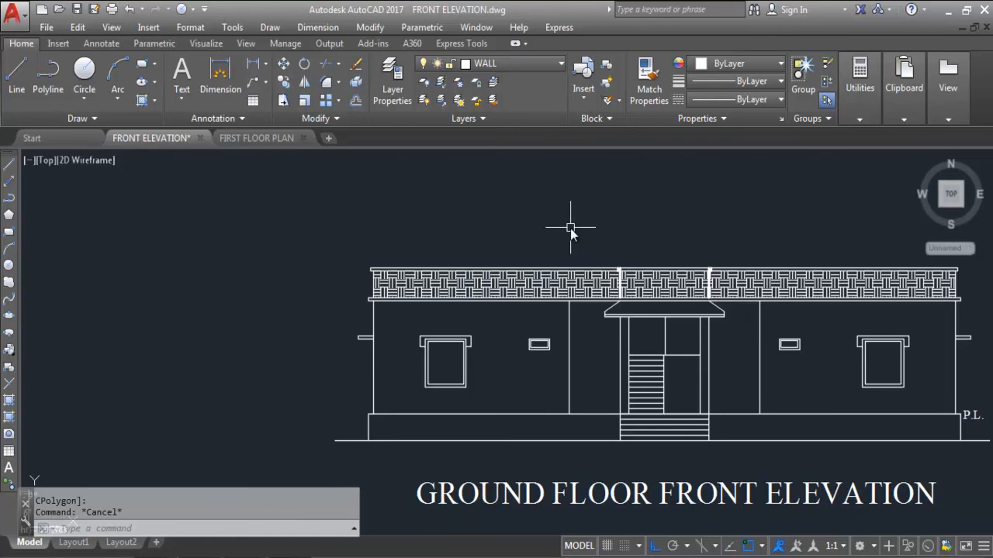
{"action": "scroll", "coordinate": [570, 227], "scroll_direction": "down", "scroll_amount": 2}
{"action": "scroll", "coordinate": [576, 246], "scroll_direction": "down", "scroll_amount": 3}
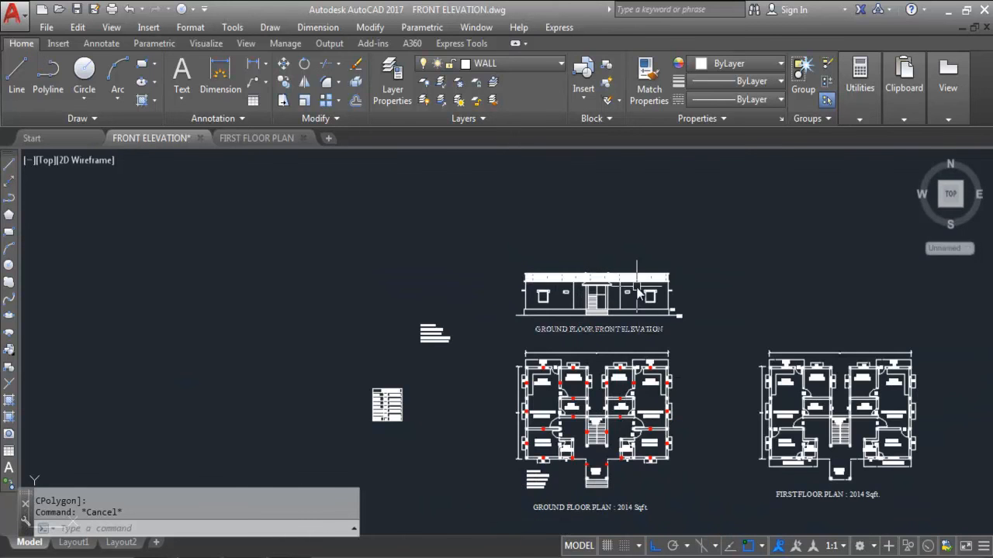
{"action": "scroll", "coordinate": [638, 297], "scroll_direction": "up", "scroll_amount": 3}
{"action": "scroll", "coordinate": [576, 273], "scroll_direction": "up", "scroll_amount": 3}
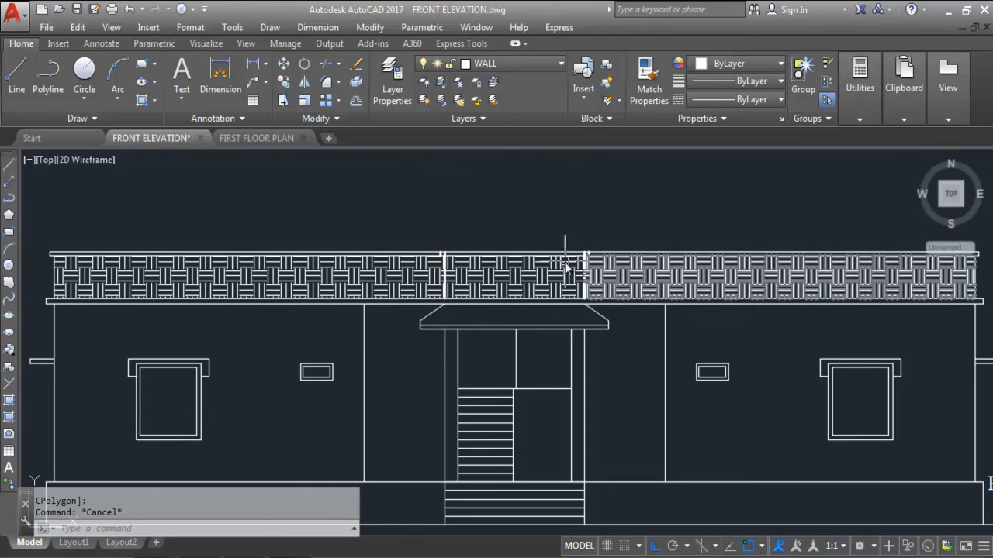
{"action": "scroll", "coordinate": [675, 275], "scroll_direction": "up", "scroll_amount": 3}
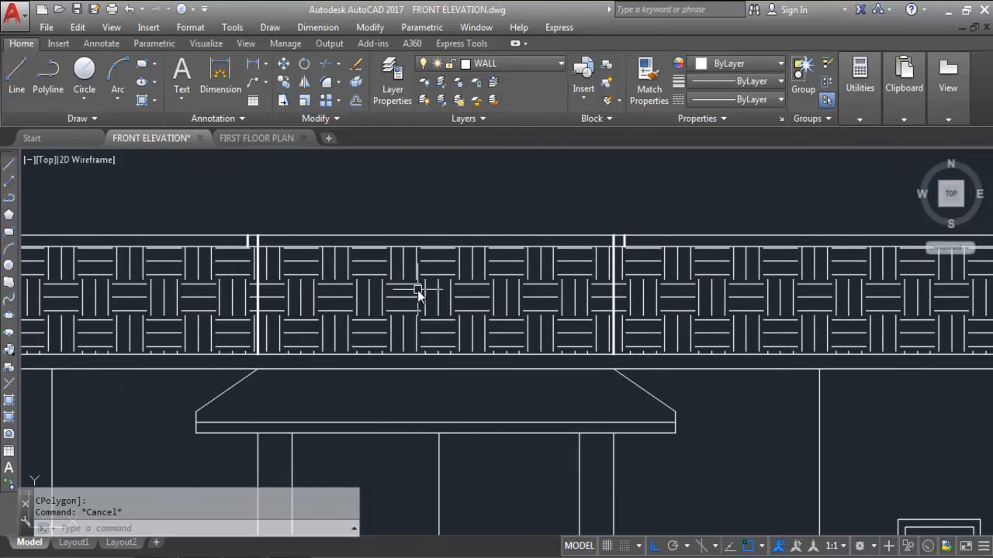
Undo the last property change and check the portico's edge lines against the rest of the front elevation.
{"action": "key", "text": "ctrl+z"}
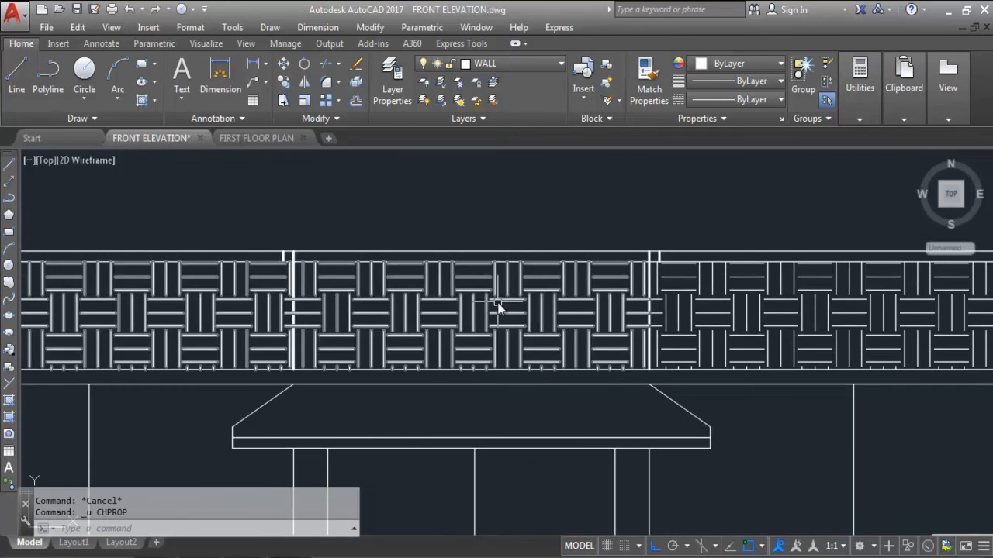
{"action": "scroll", "coordinate": [538, 226], "scroll_direction": "down", "scroll_amount": 6}
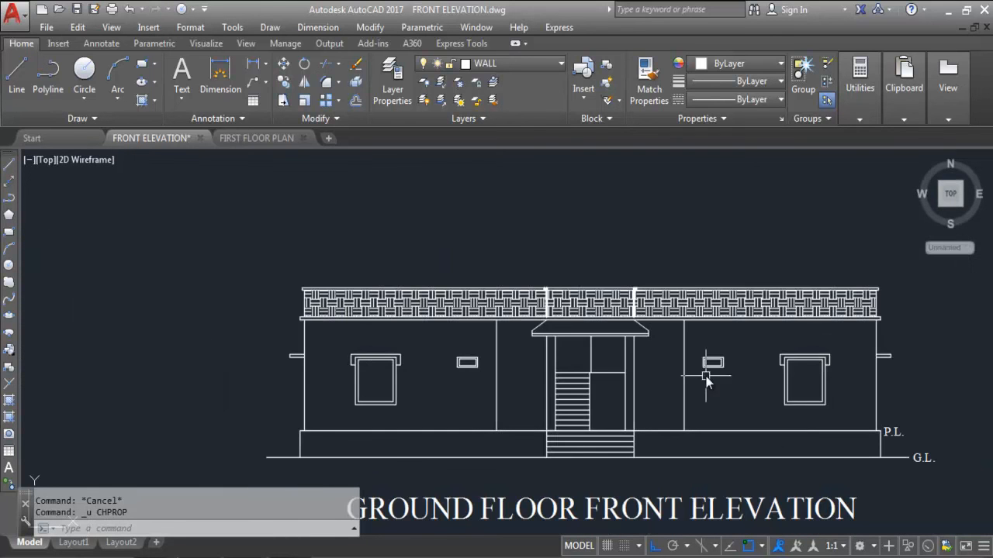
{"action": "scroll", "coordinate": [657, 309], "scroll_direction": "up", "scroll_amount": 2}
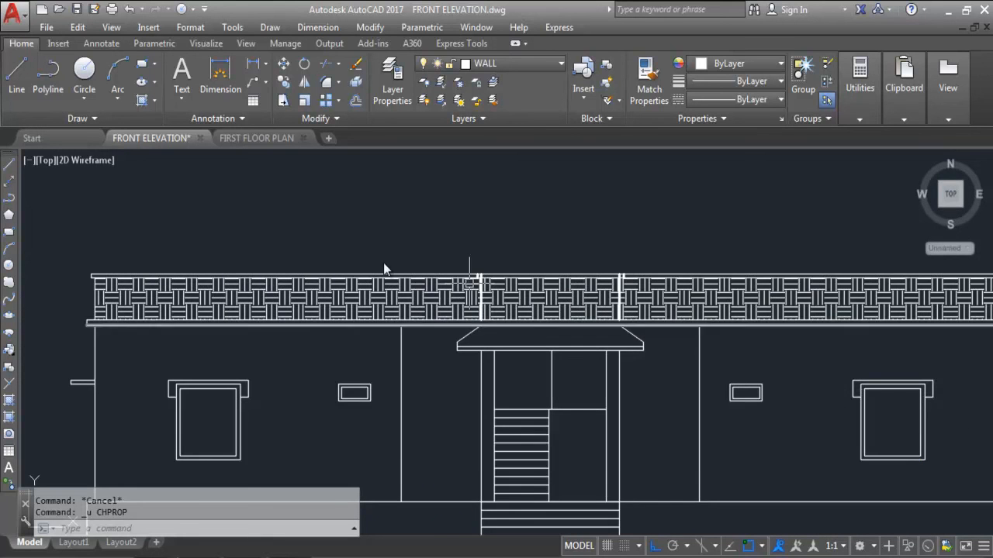
{"action": "scroll", "coordinate": [371, 250], "scroll_direction": "down", "scroll_amount": 2}
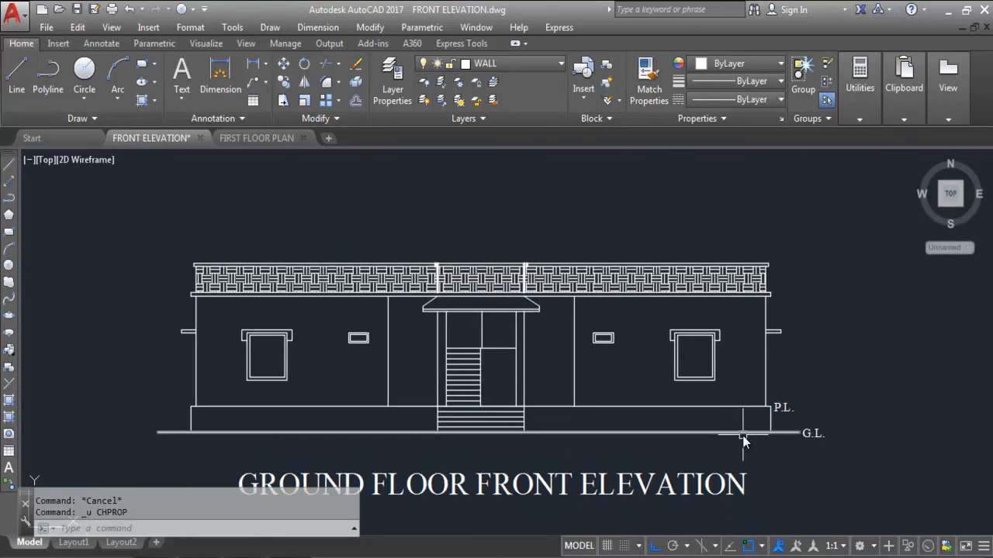
{"action": "scroll", "coordinate": [380, 337], "scroll_direction": "up", "scroll_amount": 2}
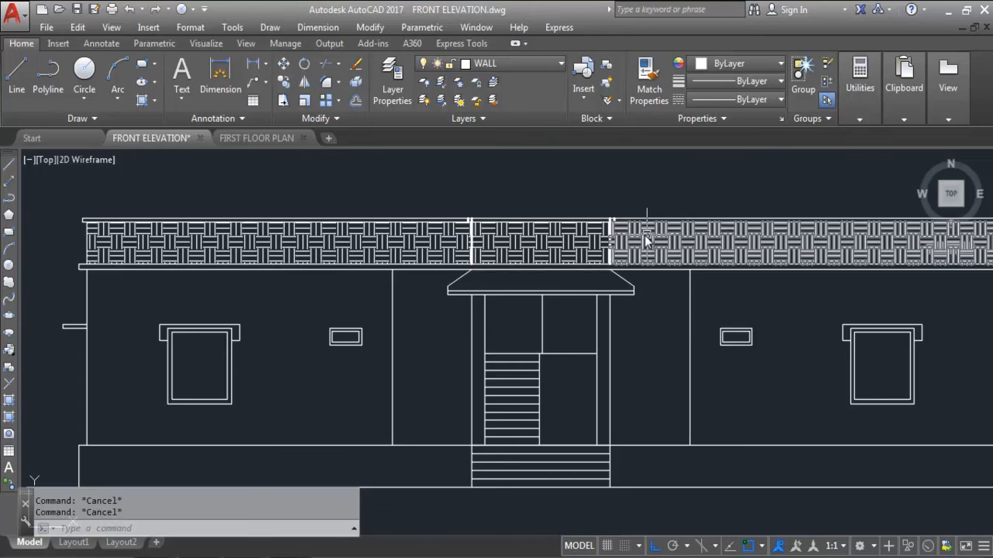
{"action": "scroll", "coordinate": [676, 238], "scroll_direction": "up", "scroll_amount": 4}
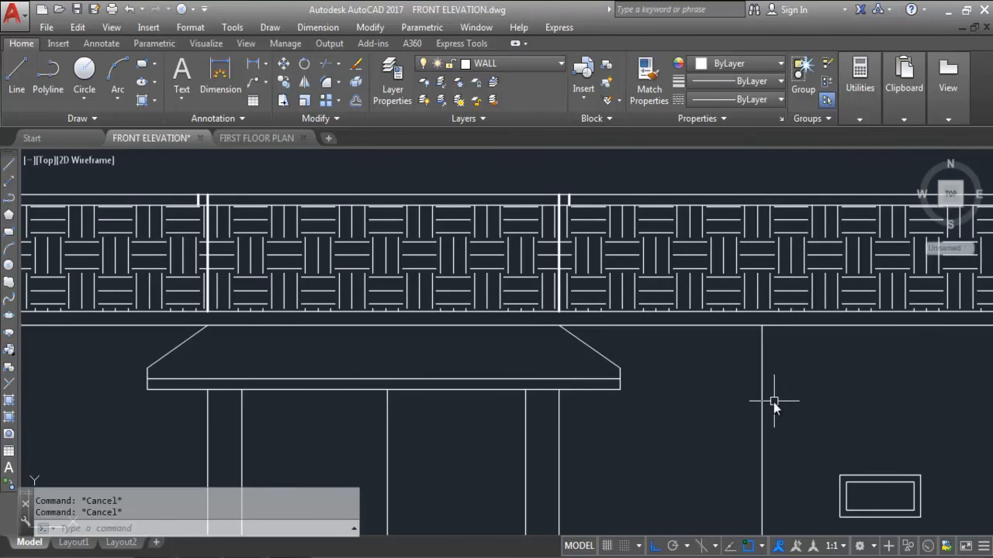
{"action": "scroll", "coordinate": [594, 288], "scroll_direction": "down", "scroll_amount": 6}
{"action": "scroll", "coordinate": [576, 275], "scroll_direction": "up", "scroll_amount": 2}
{"action": "scroll", "coordinate": [576, 275], "scroll_direction": "up", "scroll_amount": 2}
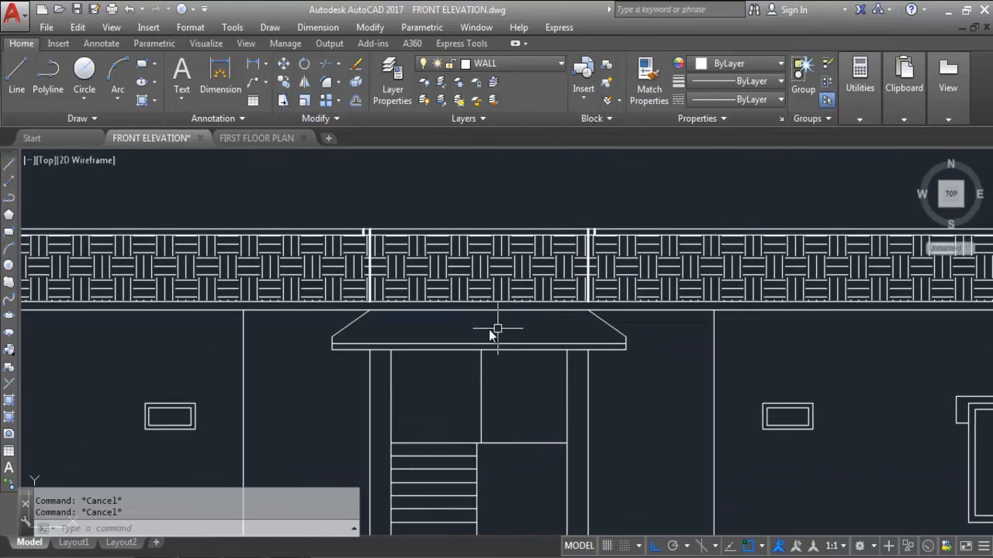
Hatch the portico's sloped roof in the front elevation with the BOX pattern at scale 25.
{"action": "type", "text": "H"}
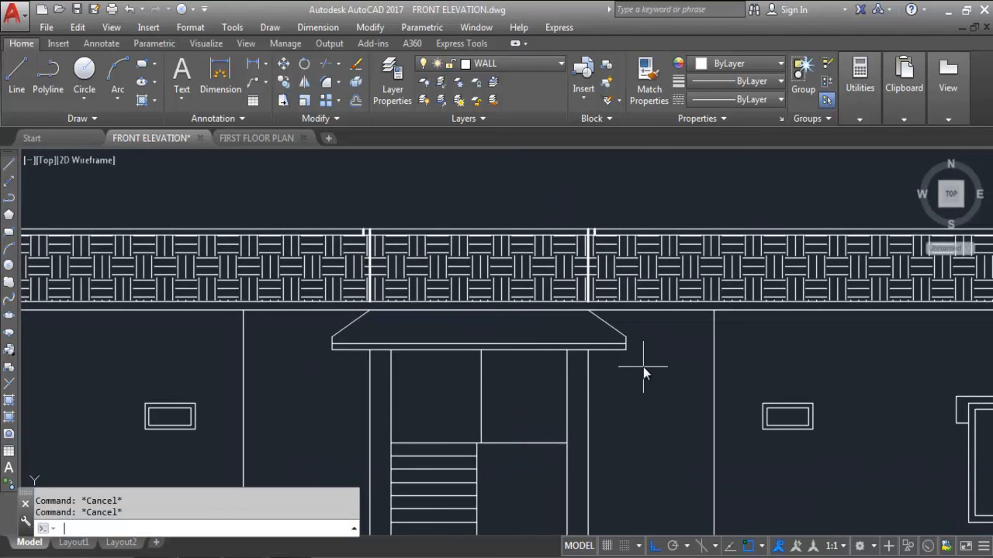
{"action": "type", "text": "h"}
{"action": "key", "text": "Return"}
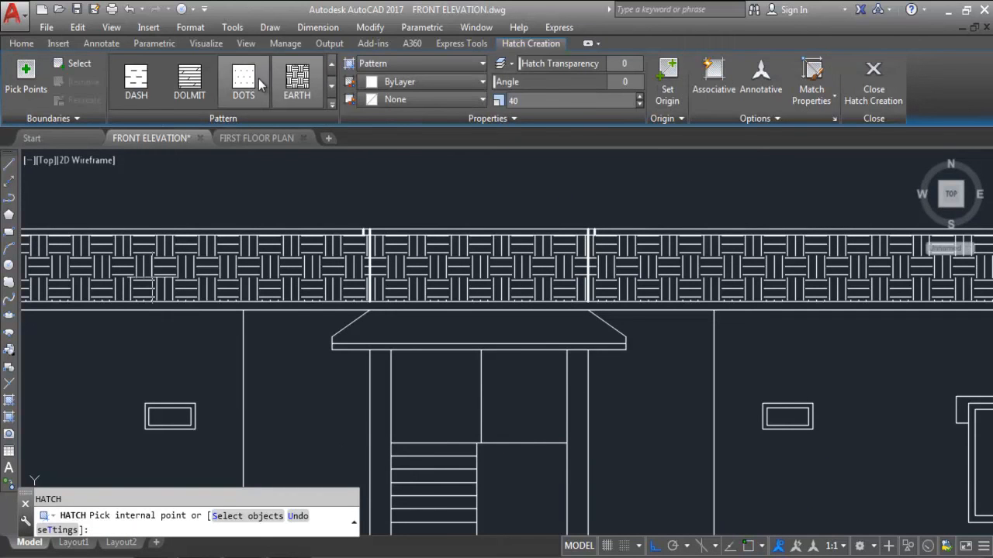
{"action": "scroll", "coordinate": [256, 86], "scroll_direction": "up", "scroll_amount": 3}
{"action": "scroll", "coordinate": [248, 87], "scroll_direction": "down", "scroll_amount": 3}
{"action": "scroll", "coordinate": [202, 89], "scroll_direction": "up", "scroll_amount": 2}
{"action": "left_click", "coordinate": [193, 87]}
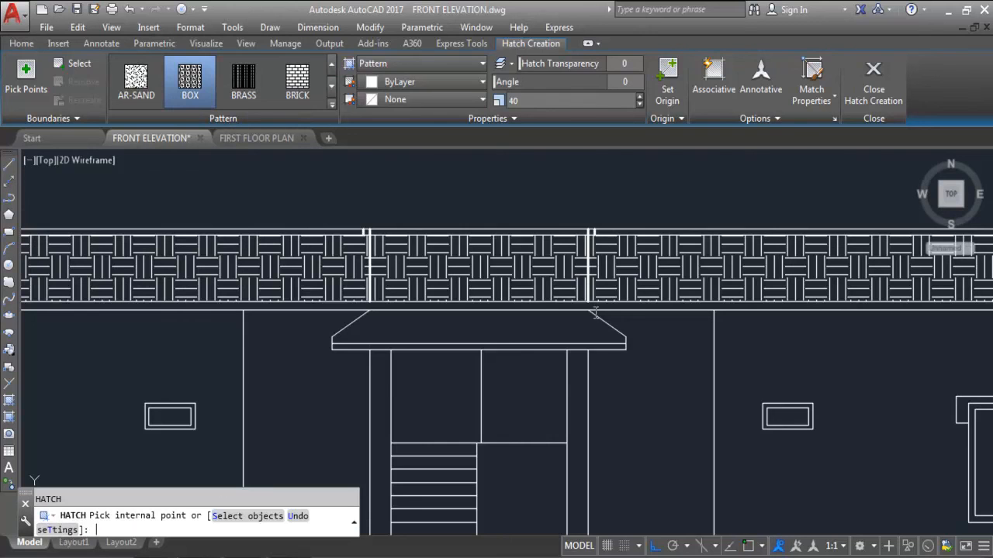
{"action": "type", "text": "T"}
{"action": "key", "text": "Return"}
{"action": "double_click", "coordinate": [515, 386]}
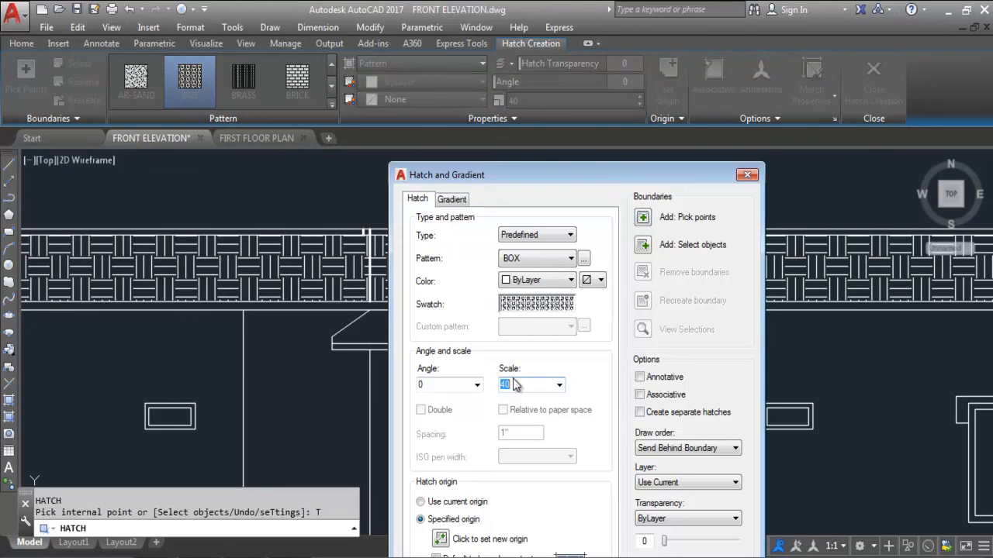
{"action": "left_click", "coordinate": [643, 218]}
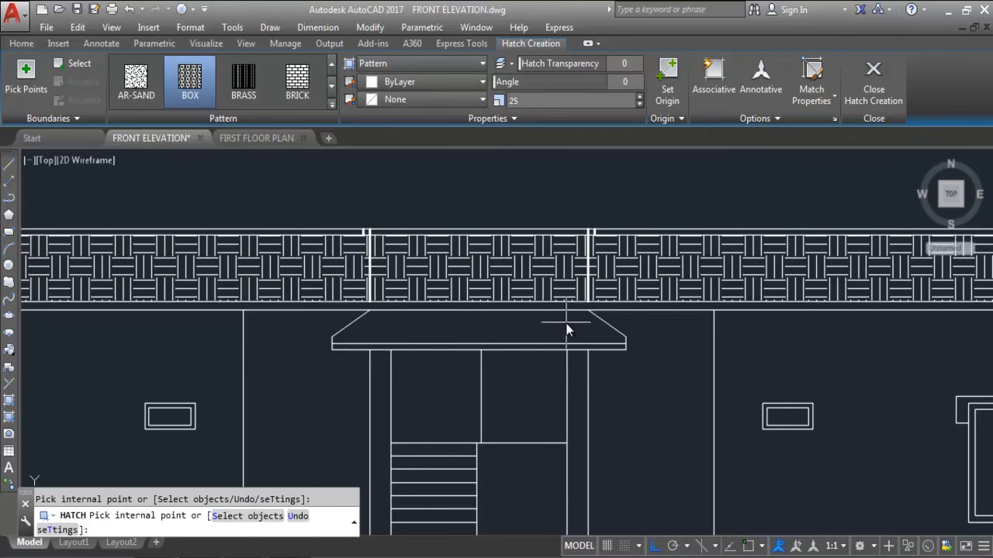
{"action": "left_click", "coordinate": [568, 329]}
{"action": "key", "text": "Return"}
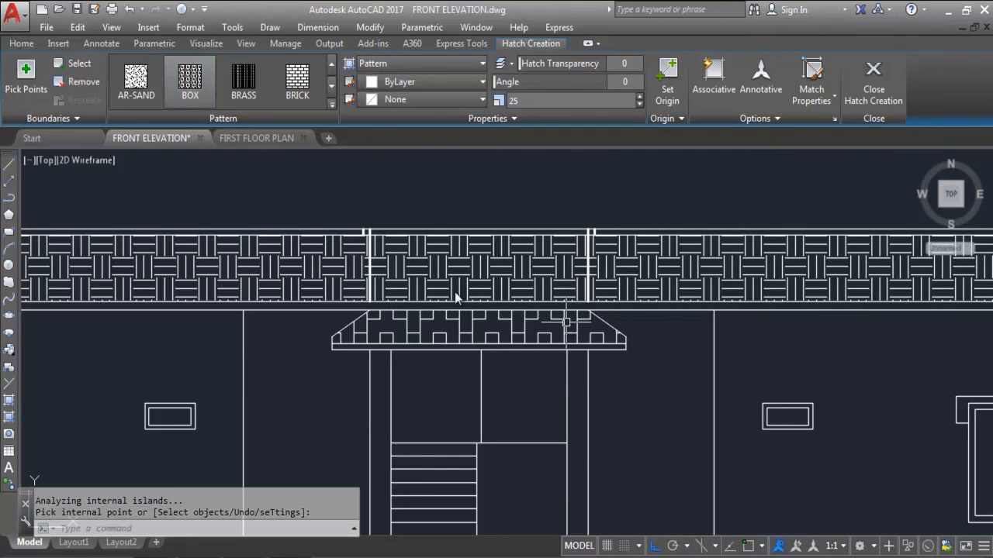
Draw a vertical line between the midpoints of the inner frame's upper and lower edges in the large window left of the portico.
{"action": "scroll", "coordinate": [573, 264], "scroll_direction": "down", "scroll_amount": 5}
{"action": "scroll", "coordinate": [596, 333], "scroll_direction": "up", "scroll_amount": 2}
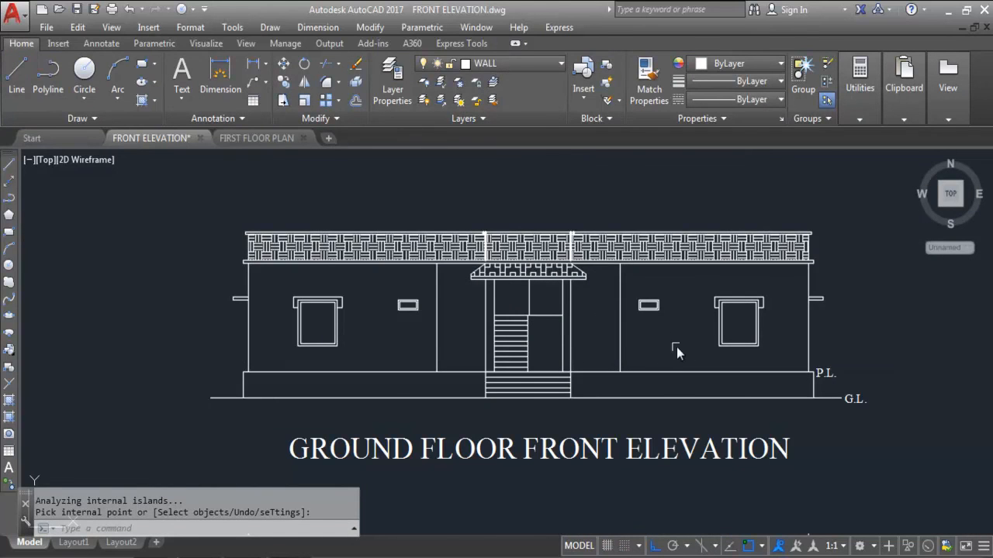
{"action": "scroll", "coordinate": [673, 341], "scroll_direction": "up", "scroll_amount": 2}
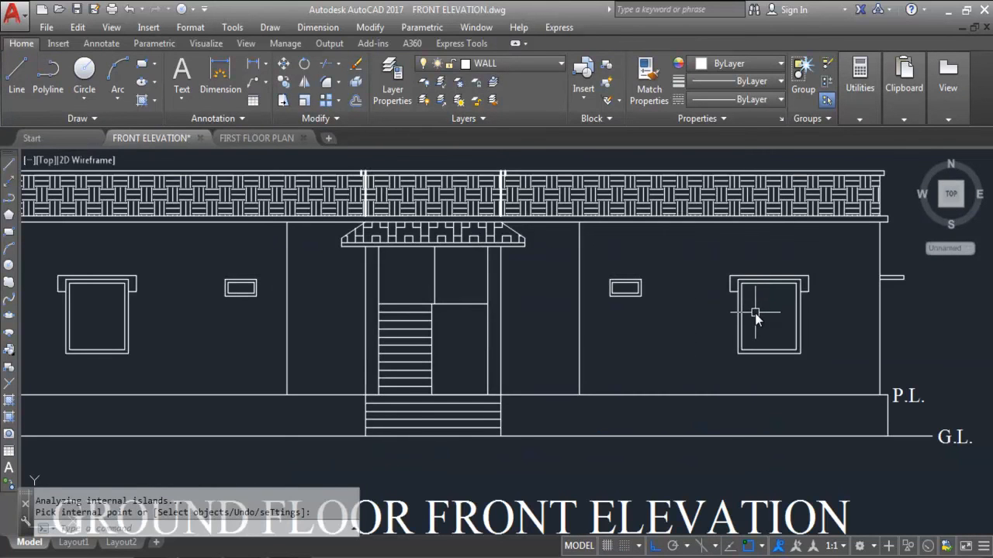
{"action": "scroll", "coordinate": [756, 313], "scroll_direction": "down", "scroll_amount": 2}
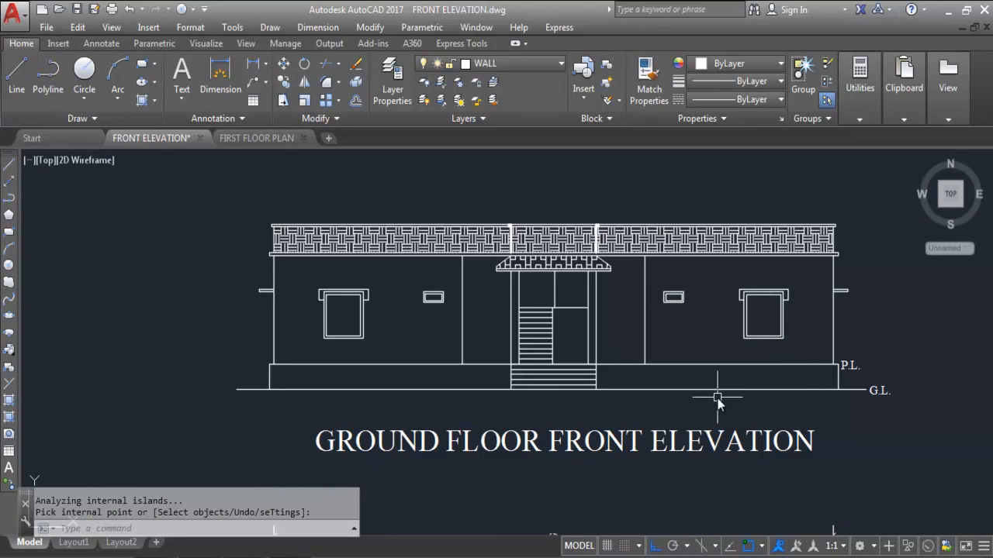
{"action": "scroll", "coordinate": [349, 320], "scroll_direction": "up", "scroll_amount": 2}
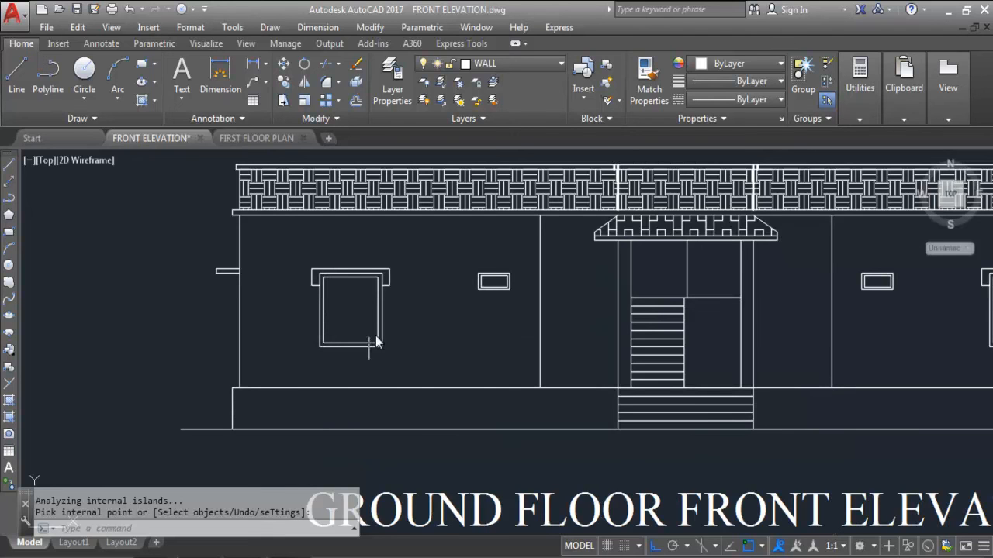
{"action": "key", "text": "Escape"}
{"action": "type", "text": "L"}
{"action": "key", "text": "Return"}
{"action": "scroll", "coordinate": [333, 277], "scroll_direction": "up", "scroll_amount": 2}
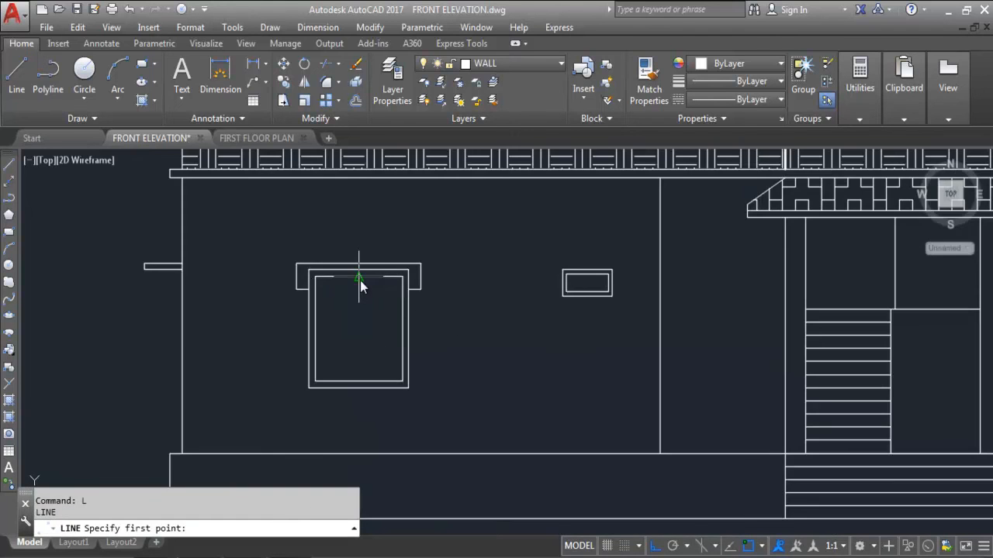
{"action": "left_click", "coordinate": [359, 279]}
{"action": "left_click", "coordinate": [359, 384]}
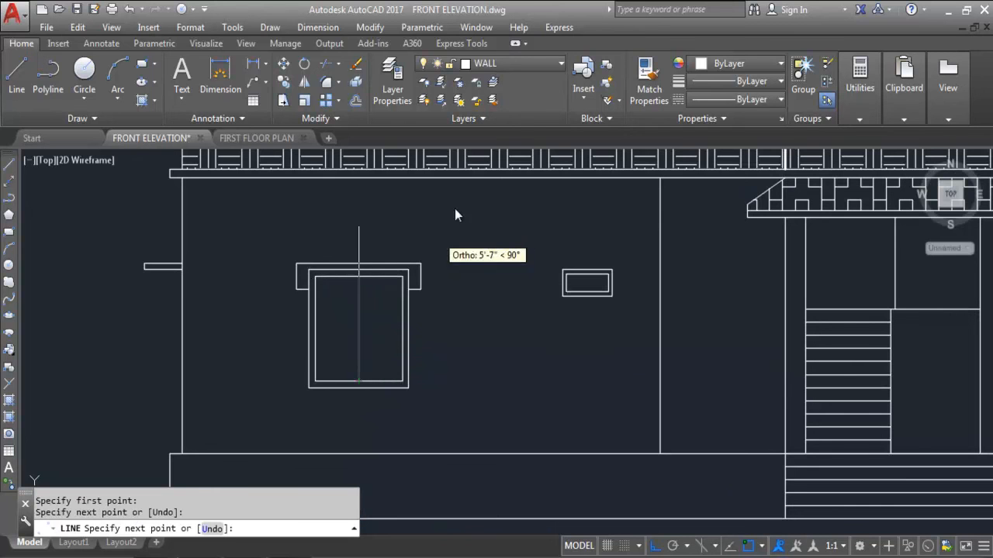
{"action": "key", "text": "Return"}
Draw a vertical centre line across the inner frame of the large window right of the portico.
{"action": "scroll", "coordinate": [253, 299], "scroll_direction": "down", "scroll_amount": 3}
{"action": "scroll", "coordinate": [253, 298], "scroll_direction": "down", "scroll_amount": 2}
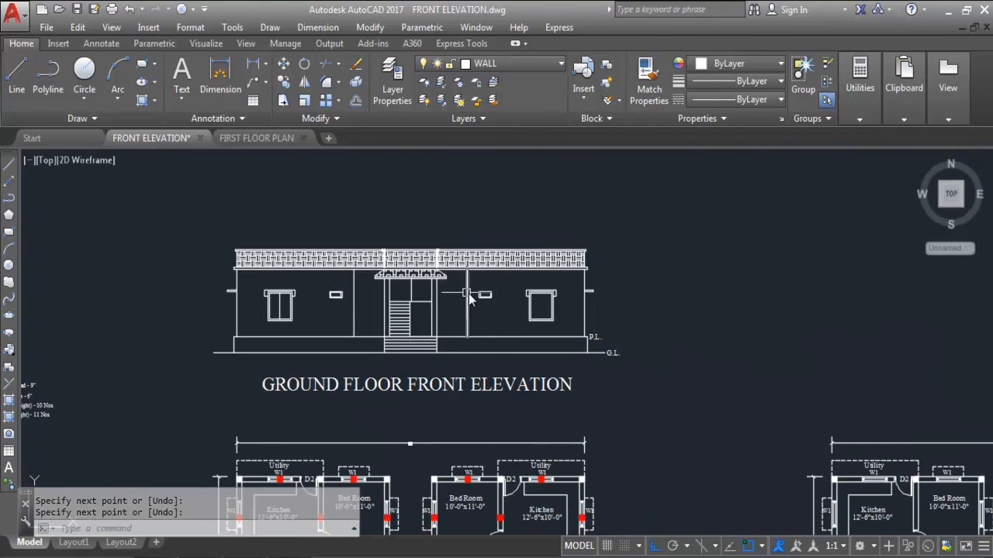
{"action": "key", "text": "Return"}
{"action": "scroll", "coordinate": [518, 268], "scroll_direction": "up", "scroll_amount": 5}
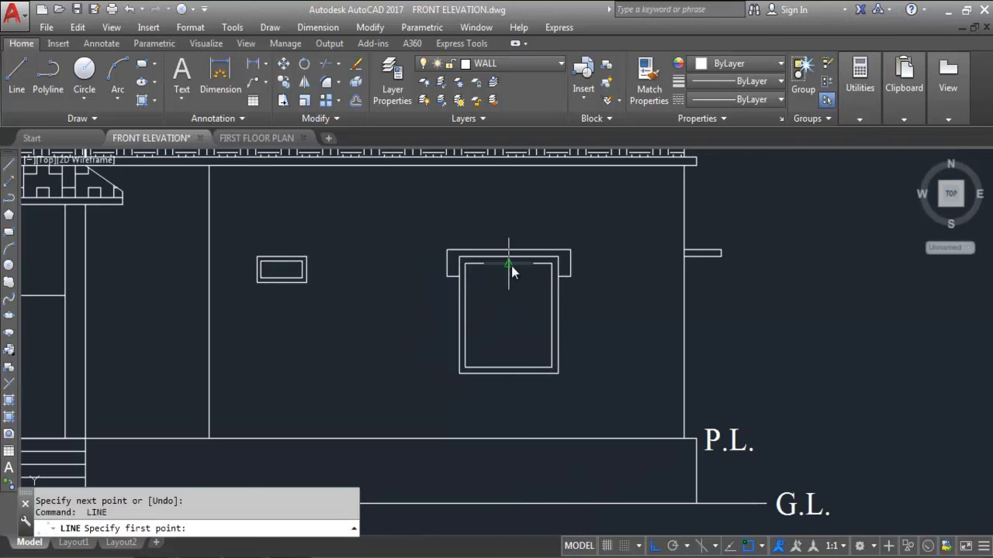
{"action": "left_click", "coordinate": [511, 266]}
{"action": "left_click", "coordinate": [508, 371]}
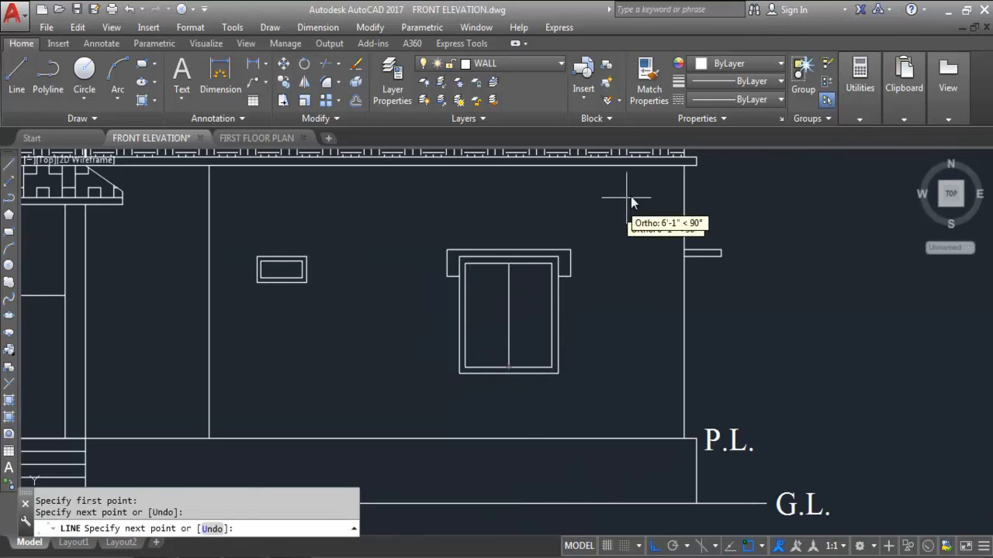
{"action": "key", "text": "Escape"}
Offset the left window's vertical centre line 1" to both sides.
{"action": "scroll", "coordinate": [659, 270], "scroll_direction": "down", "scroll_amount": 3}
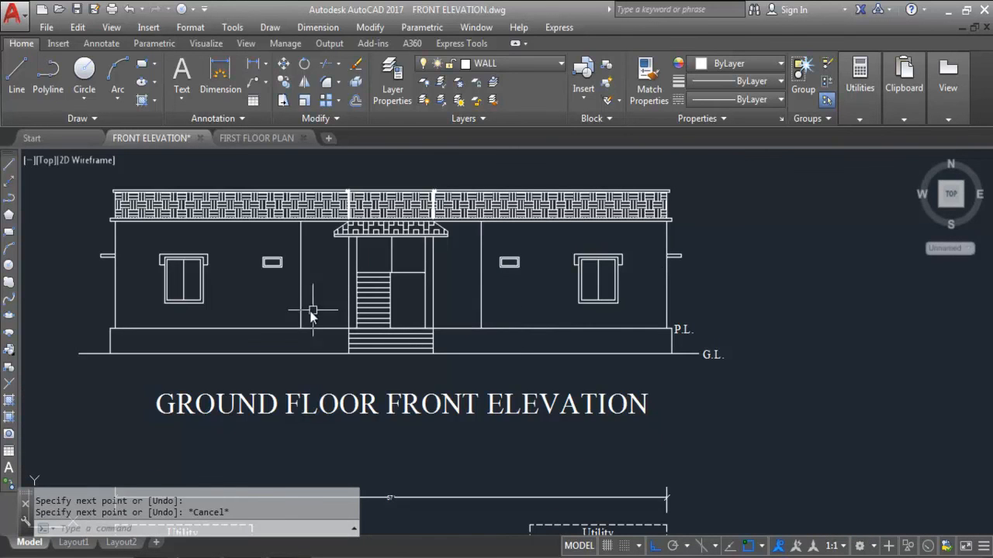
{"action": "scroll", "coordinate": [194, 281], "scroll_direction": "up", "scroll_amount": 2}
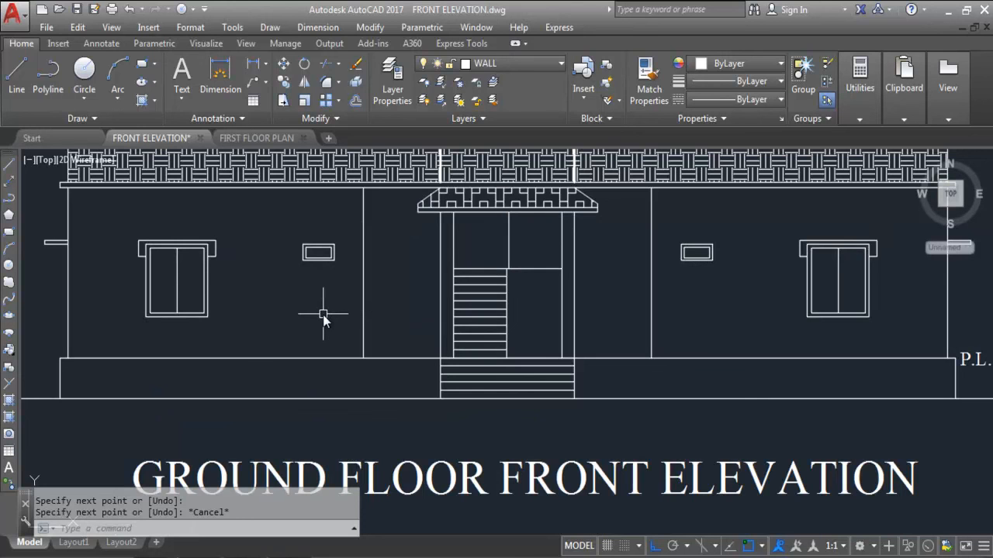
{"action": "scroll", "coordinate": [165, 265], "scroll_direction": "up", "scroll_amount": 4}
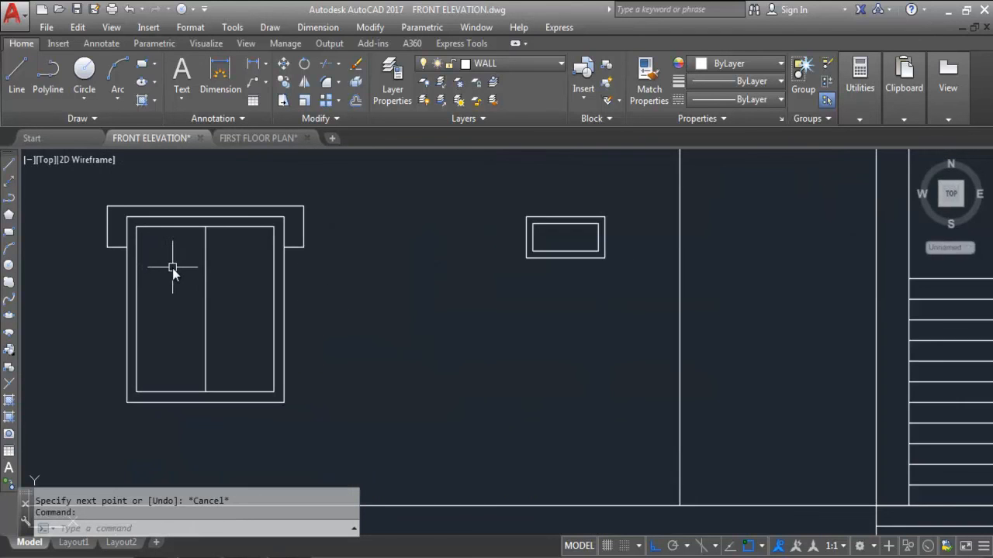
{"action": "type", "text": "o"}
{"action": "key", "text": "Return"}
{"action": "type", "text": "1"}
{"action": "key", "text": "Return"}
{"action": "left_click", "coordinate": [206, 248]}
{"action": "left_click", "coordinate": [178, 274]}
{"action": "scroll", "coordinate": [204, 274], "scroll_direction": "up", "scroll_amount": 4}
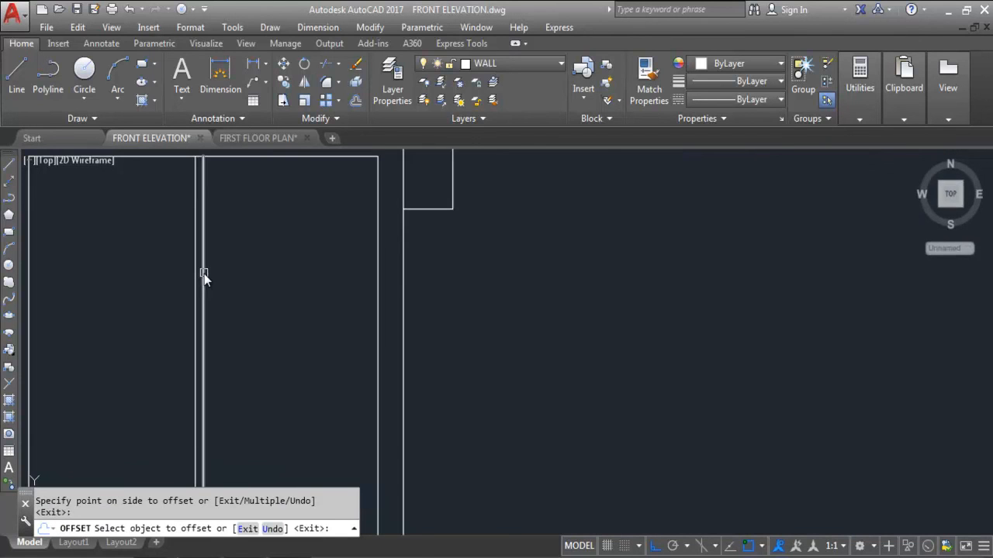
{"action": "left_click", "coordinate": [202, 275]}
{"action": "left_click", "coordinate": [326, 299]}
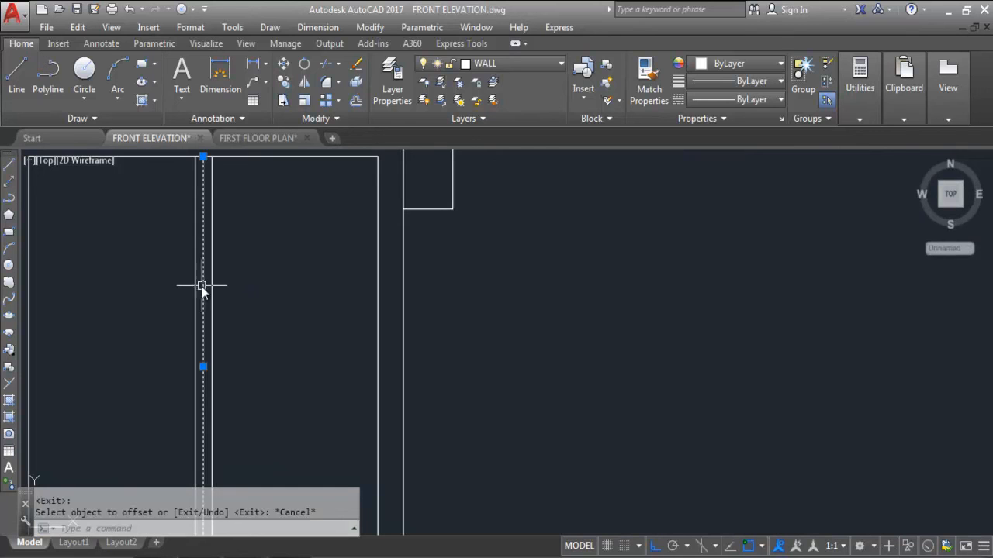
{"action": "key", "text": "Escape"}
Erase the original centre line between the two offset lines of the left window.
{"action": "left_click", "coordinate": [202, 287]}
{"action": "scroll", "coordinate": [380, 319], "scroll_direction": "down", "scroll_amount": 4}
{"action": "key", "text": "Delete"}
Copy the left window's two mullion lines to the right window, using the inner frame's upper-left corner as the reference point.
{"action": "left_click", "coordinate": [351, 316]}
{"action": "left_click", "coordinate": [278, 339]}
{"action": "type", "text": "co"}
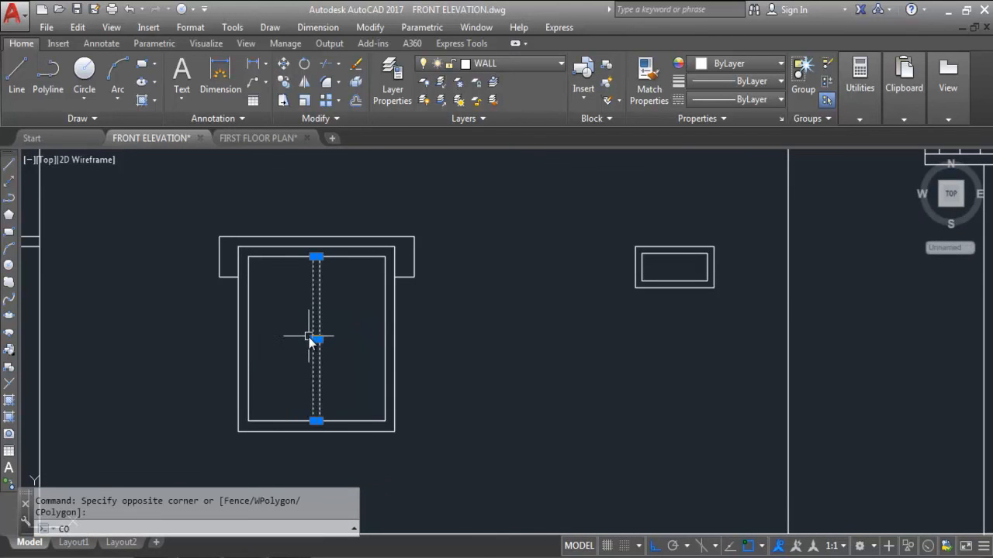
{"action": "key", "text": "Return"}
{"action": "scroll", "coordinate": [225, 256], "scroll_direction": "up", "scroll_amount": 2}
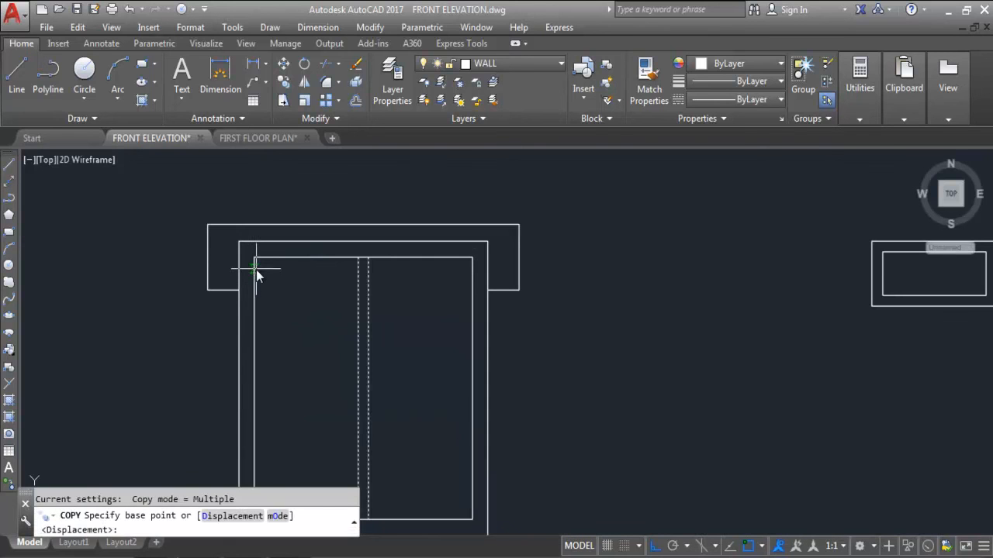
{"action": "left_click", "coordinate": [254, 256]}
{"action": "scroll", "coordinate": [155, 263], "scroll_direction": "down", "scroll_amount": 5}
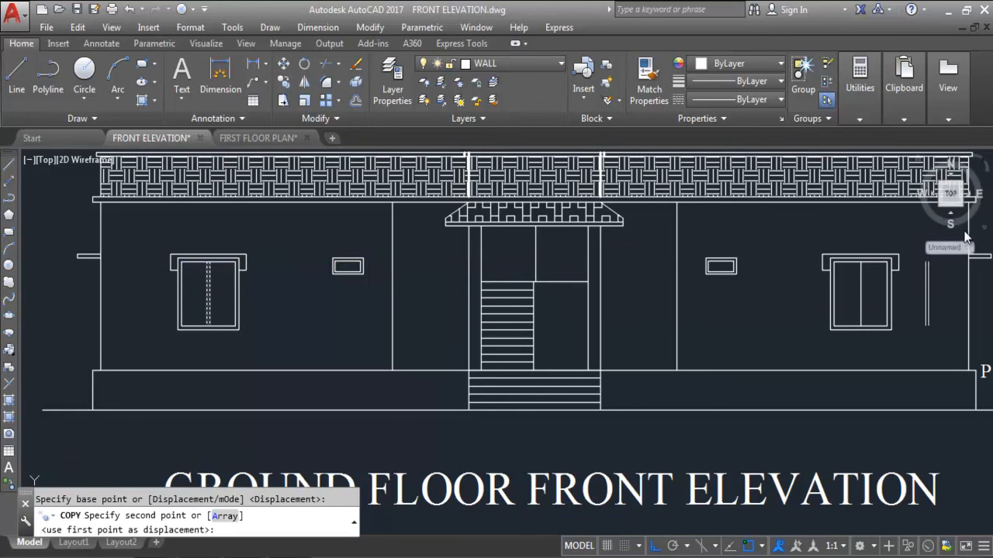
{"action": "scroll", "coordinate": [852, 277], "scroll_direction": "up", "scroll_amount": 4}
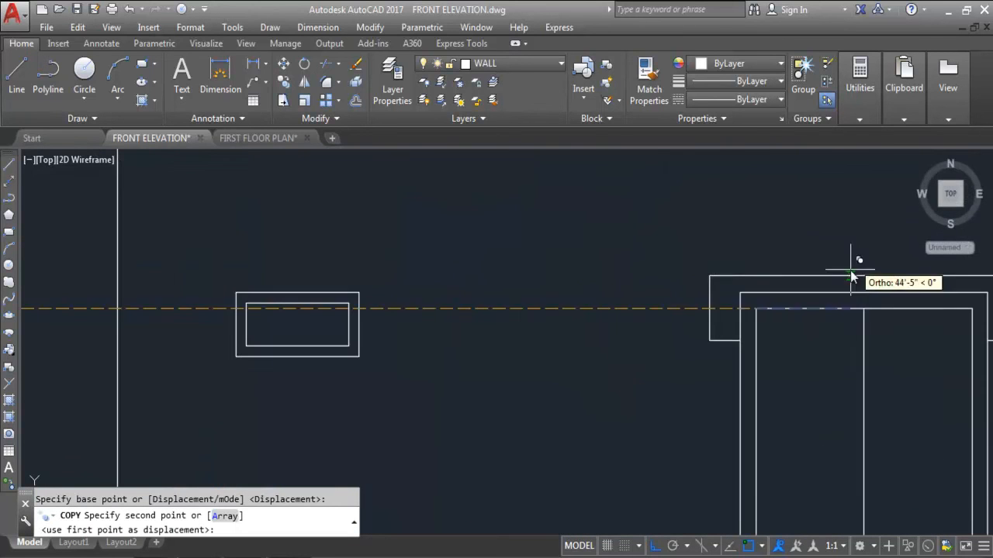
{"action": "left_click", "coordinate": [758, 310]}
{"action": "scroll", "coordinate": [892, 345], "scroll_direction": "up", "scroll_amount": 3}
{"action": "key", "text": "Escape"}
Erase the single centre line between the copied mullion lines of the right window.
{"action": "left_click", "coordinate": [854, 347]}
{"action": "left_click", "coordinate": [844, 350]}
{"action": "key", "text": "Delete"}
Examine both windows' mullions and the portico roof hatching, close up and in the whole front elevation.
{"action": "scroll", "coordinate": [680, 248], "scroll_direction": "down", "scroll_amount": 5}
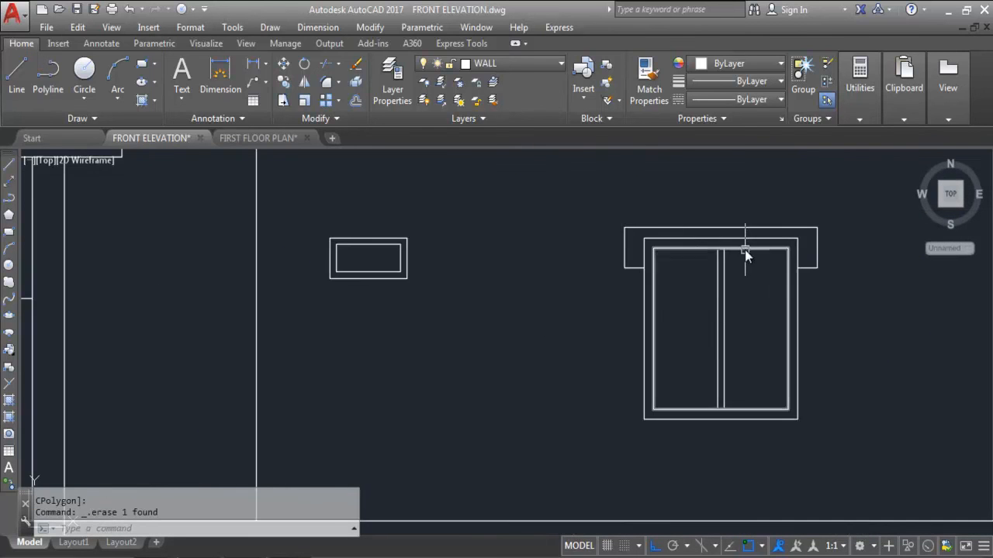
{"action": "scroll", "coordinate": [760, 280], "scroll_direction": "down", "scroll_amount": 5}
{"action": "scroll", "coordinate": [761, 284], "scroll_direction": "down", "scroll_amount": 4}
{"action": "scroll", "coordinate": [784, 328], "scroll_direction": "up", "scroll_amount": 2}
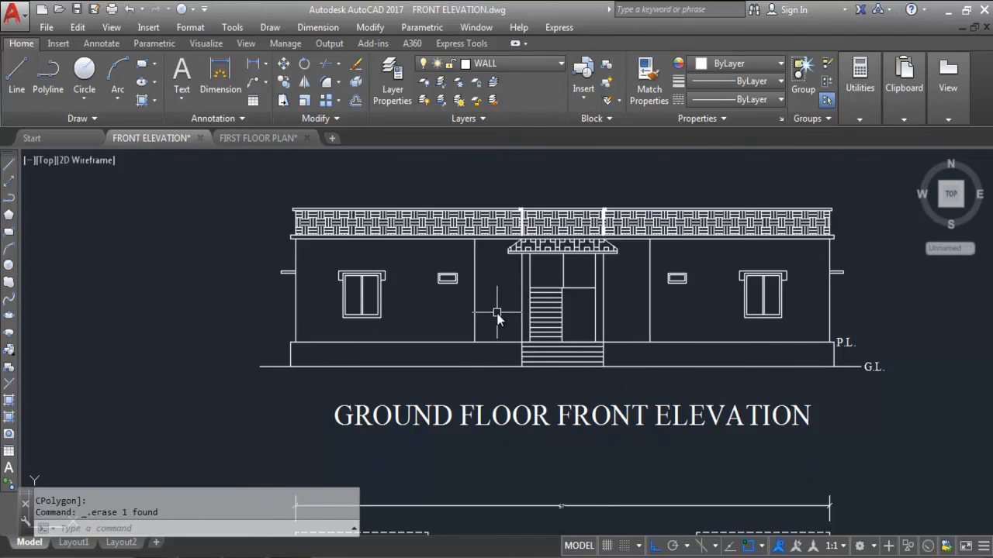
{"action": "scroll", "coordinate": [607, 231], "scroll_direction": "up", "scroll_amount": 3}
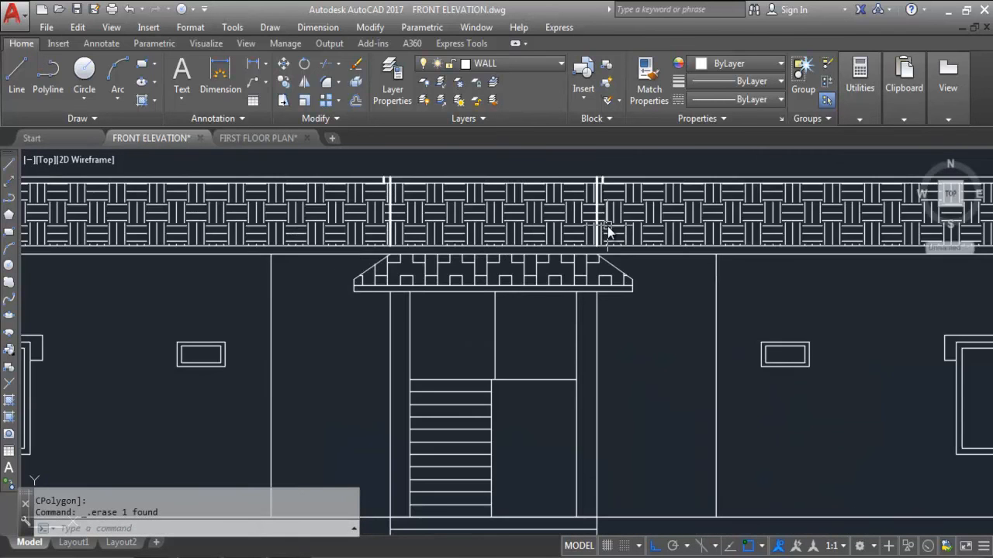
{"action": "scroll", "coordinate": [491, 253], "scroll_direction": "down", "scroll_amount": 3}
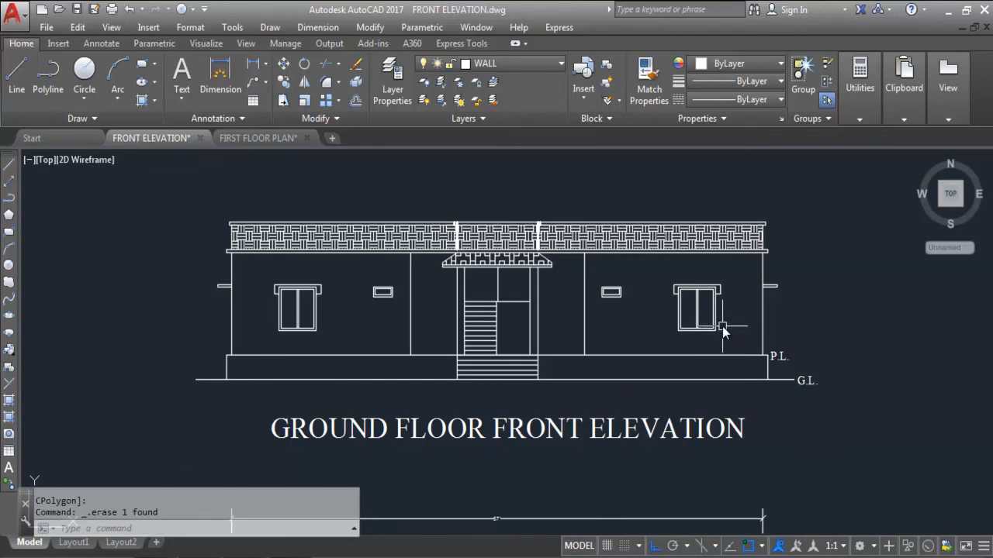
{"action": "scroll", "coordinate": [467, 274], "scroll_direction": "up", "scroll_amount": 2}
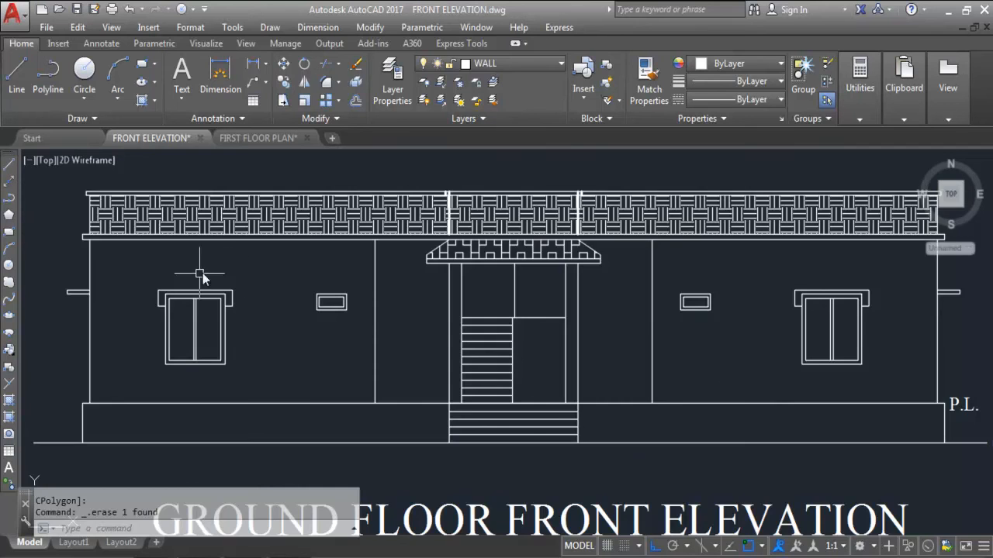
Compare the ground floor front elevation with the ground floor and first floor plans, including the portico, steps and windows.
{"action": "scroll", "coordinate": [353, 264], "scroll_direction": "down", "scroll_amount": 8}
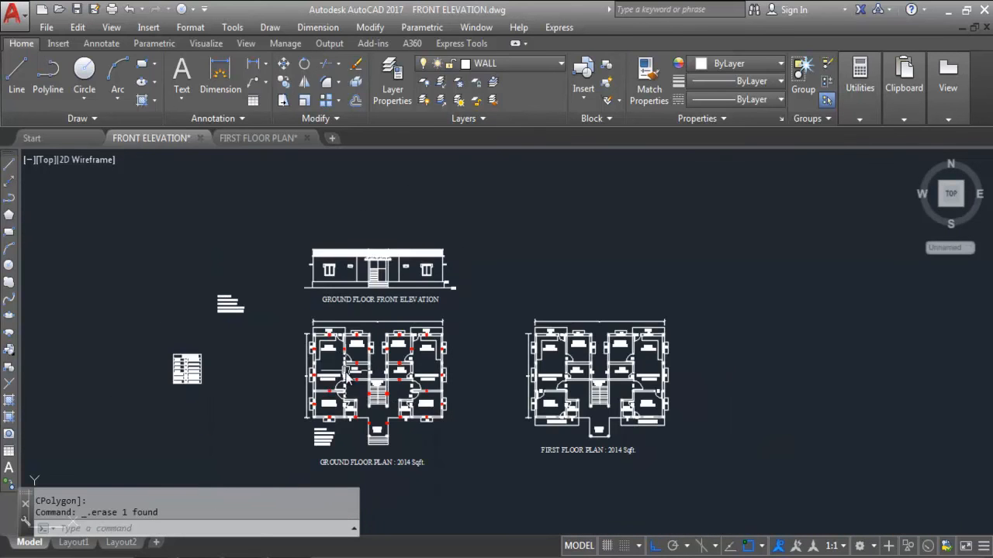
{"action": "scroll", "coordinate": [344, 388], "scroll_direction": "up", "scroll_amount": 2}
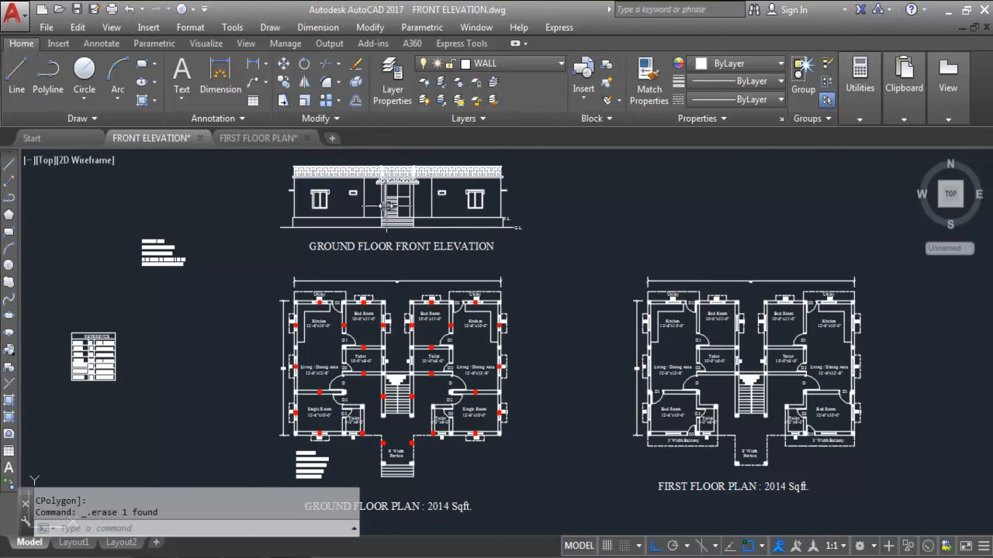
{"action": "scroll", "coordinate": [393, 431], "scroll_direction": "up", "scroll_amount": 2}
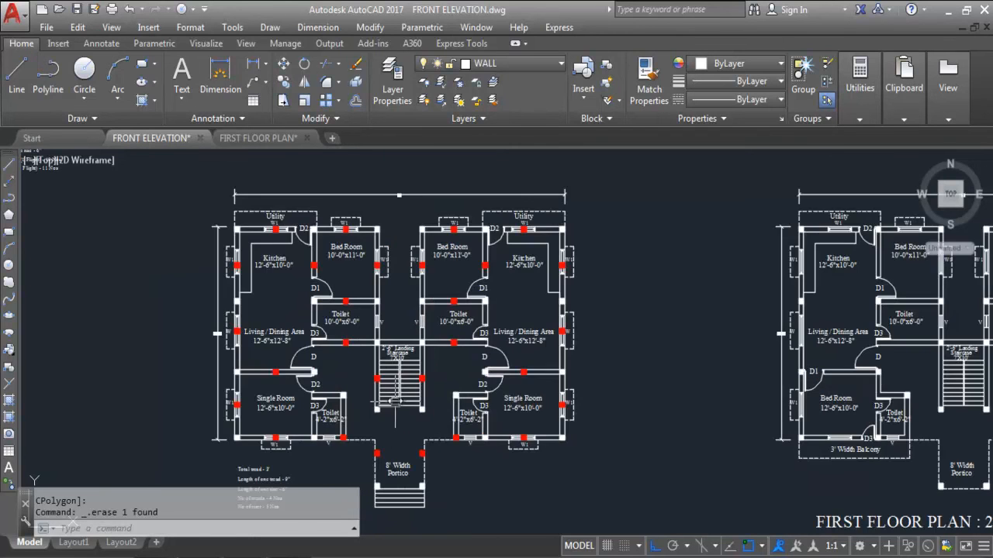
{"action": "scroll", "coordinate": [417, 441], "scroll_direction": "down", "scroll_amount": 2}
{"action": "scroll", "coordinate": [411, 227], "scroll_direction": "up", "scroll_amount": 2}
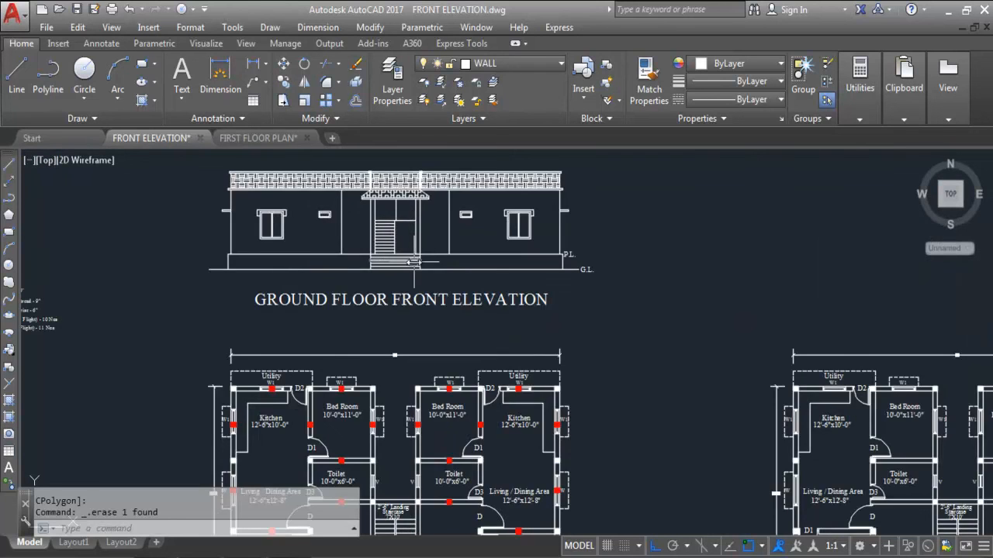
{"action": "scroll", "coordinate": [405, 236], "scroll_direction": "down", "scroll_amount": 2}
{"action": "scroll", "coordinate": [411, 418], "scroll_direction": "up", "scroll_amount": 1}
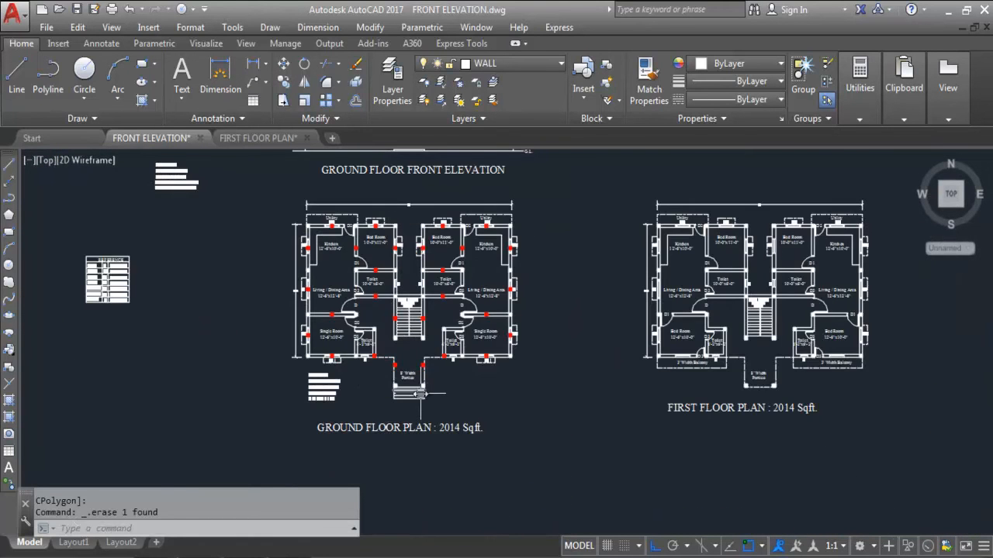
{"action": "scroll", "coordinate": [428, 416], "scroll_direction": "up", "scroll_amount": 2}
{"action": "scroll", "coordinate": [409, 457], "scroll_direction": "down", "scroll_amount": 3}
{"action": "scroll", "coordinate": [453, 336], "scroll_direction": "down", "scroll_amount": 1}
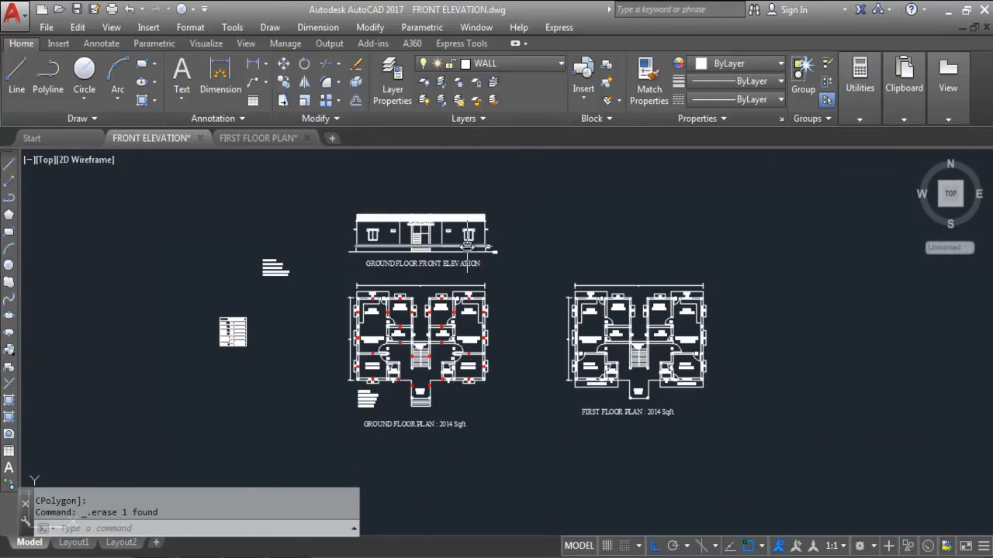
{"action": "scroll", "coordinate": [453, 382], "scroll_direction": "up", "scroll_amount": 3}
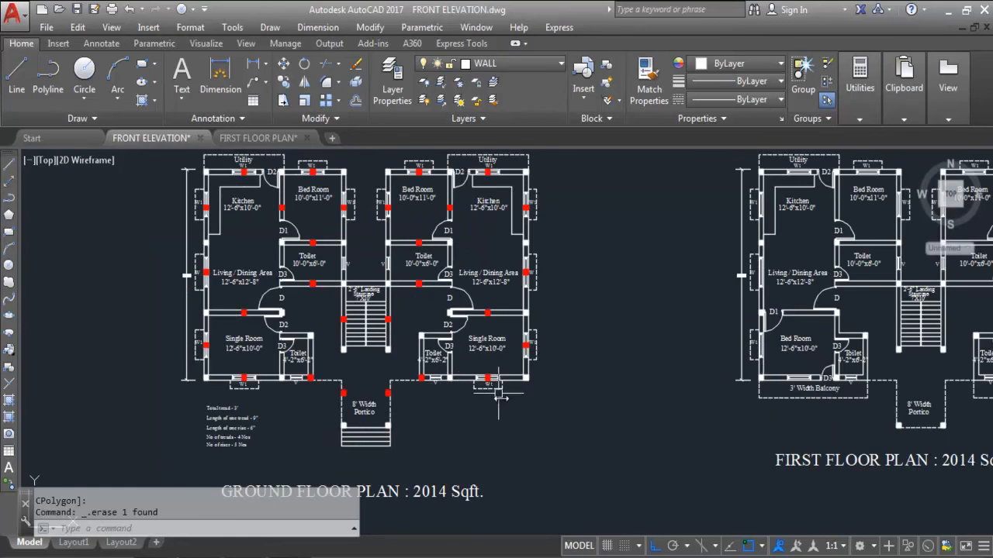
{"action": "scroll", "coordinate": [516, 379], "scroll_direction": "down", "scroll_amount": 2}
{"action": "scroll", "coordinate": [481, 182], "scroll_direction": "up", "scroll_amount": 3}
{"action": "scroll", "coordinate": [496, 194], "scroll_direction": "down", "scroll_amount": 3}
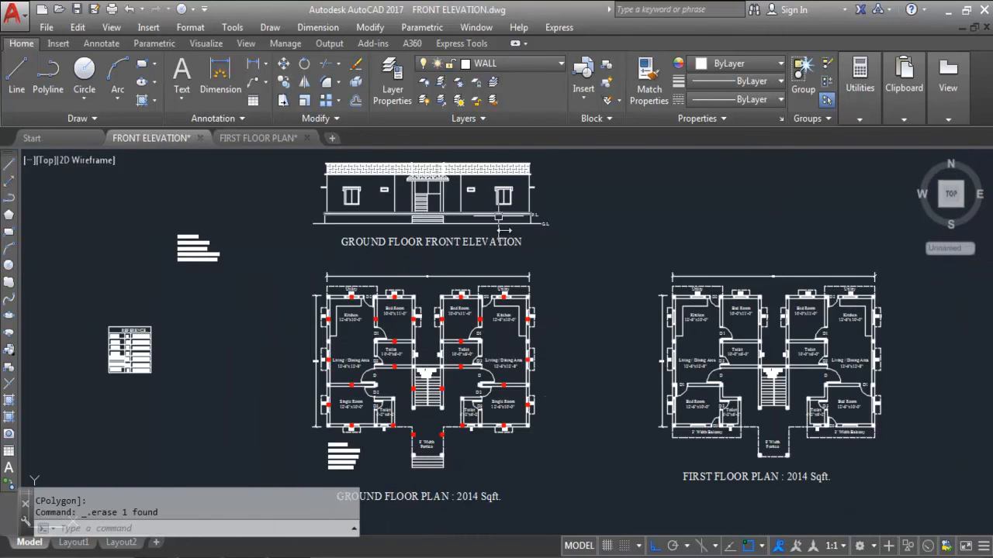
{"action": "scroll", "coordinate": [546, 498], "scroll_direction": "down", "scroll_amount": 2}
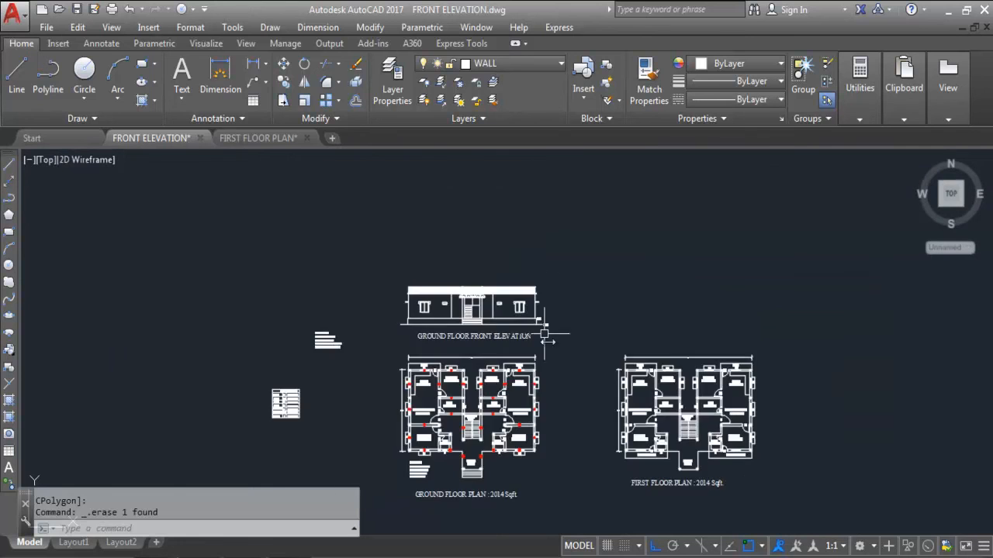
{"action": "scroll", "coordinate": [535, 299], "scroll_direction": "up", "scroll_amount": 4}
{"action": "scroll", "coordinate": [290, 233], "scroll_direction": "up", "scroll_amount": 2}
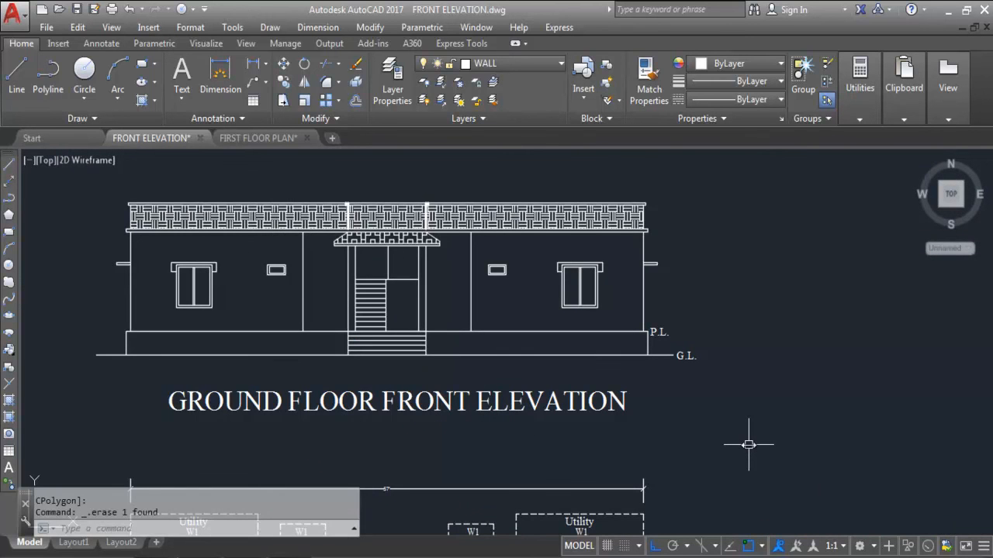
{"action": "scroll", "coordinate": [791, 403], "scroll_direction": "down", "scroll_amount": 2}
{"action": "scroll", "coordinate": [771, 375], "scroll_direction": "up", "scroll_amount": 2}
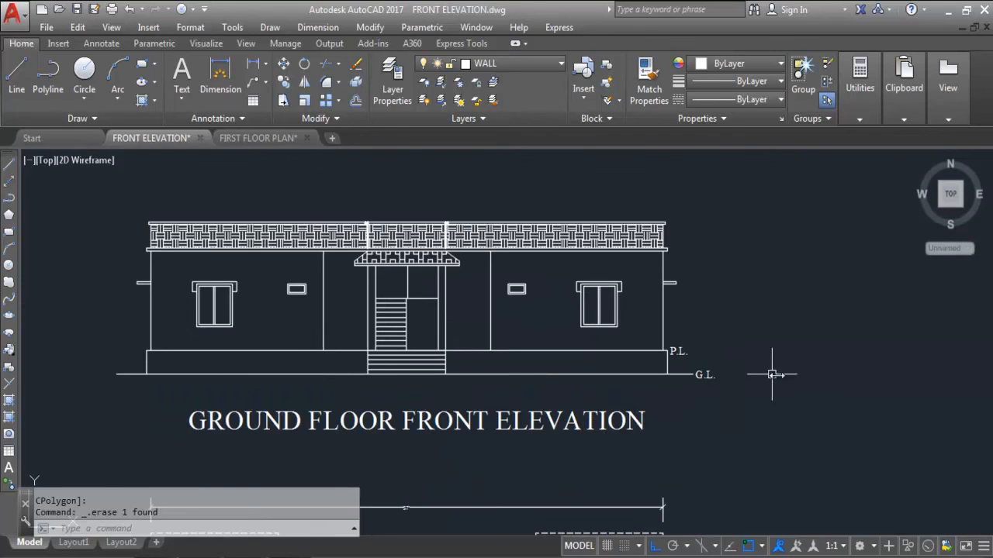